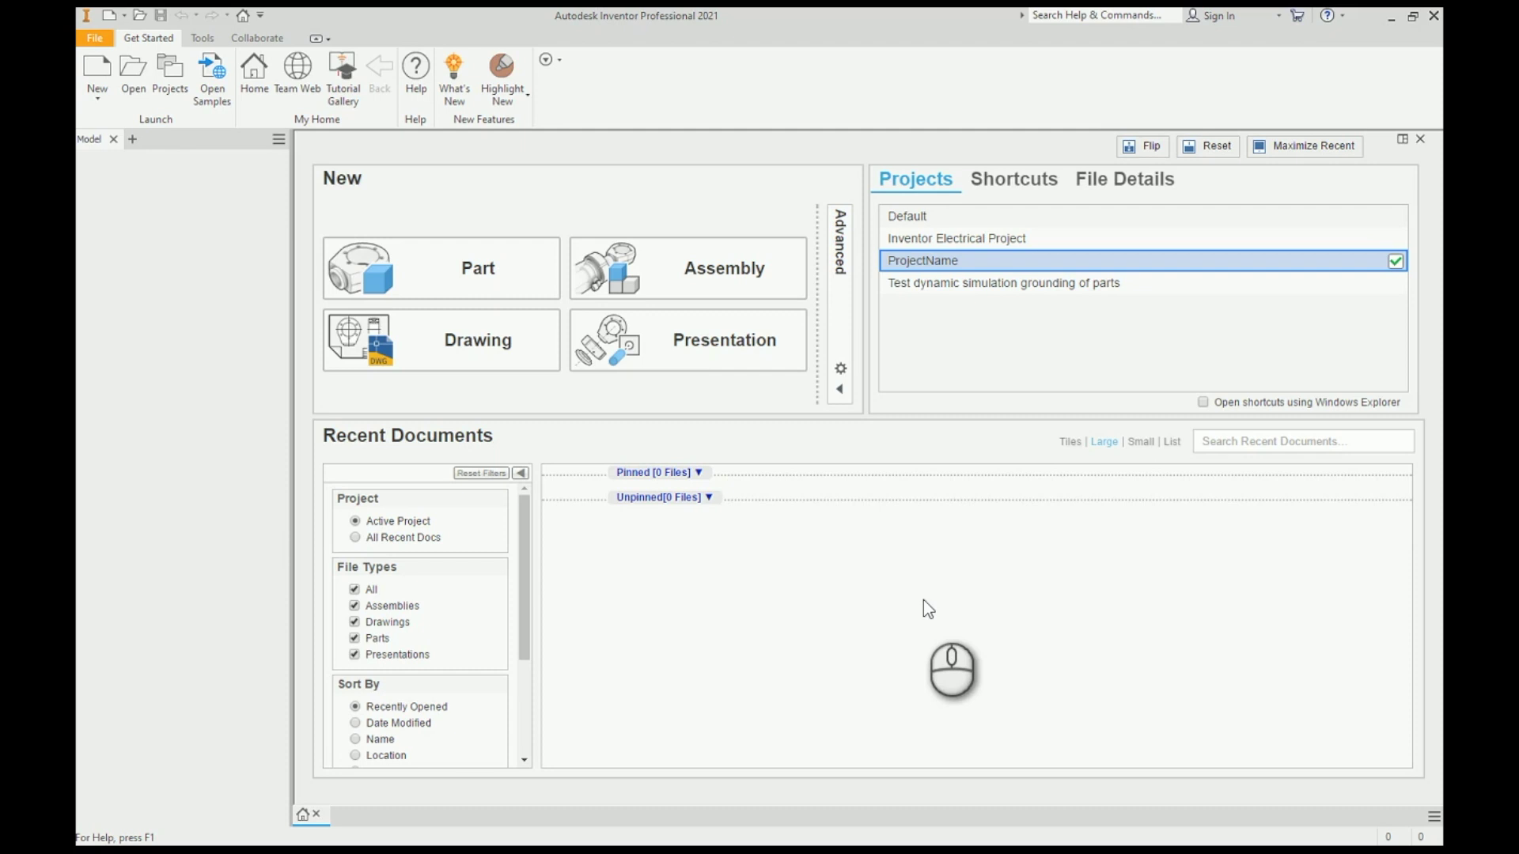
Step: Create a new part and start a 2D sketch on the front XY plane
{"action": "left_click", "coordinate": [102, 71]}
{"action": "double_click", "coordinate": [742, 364]}
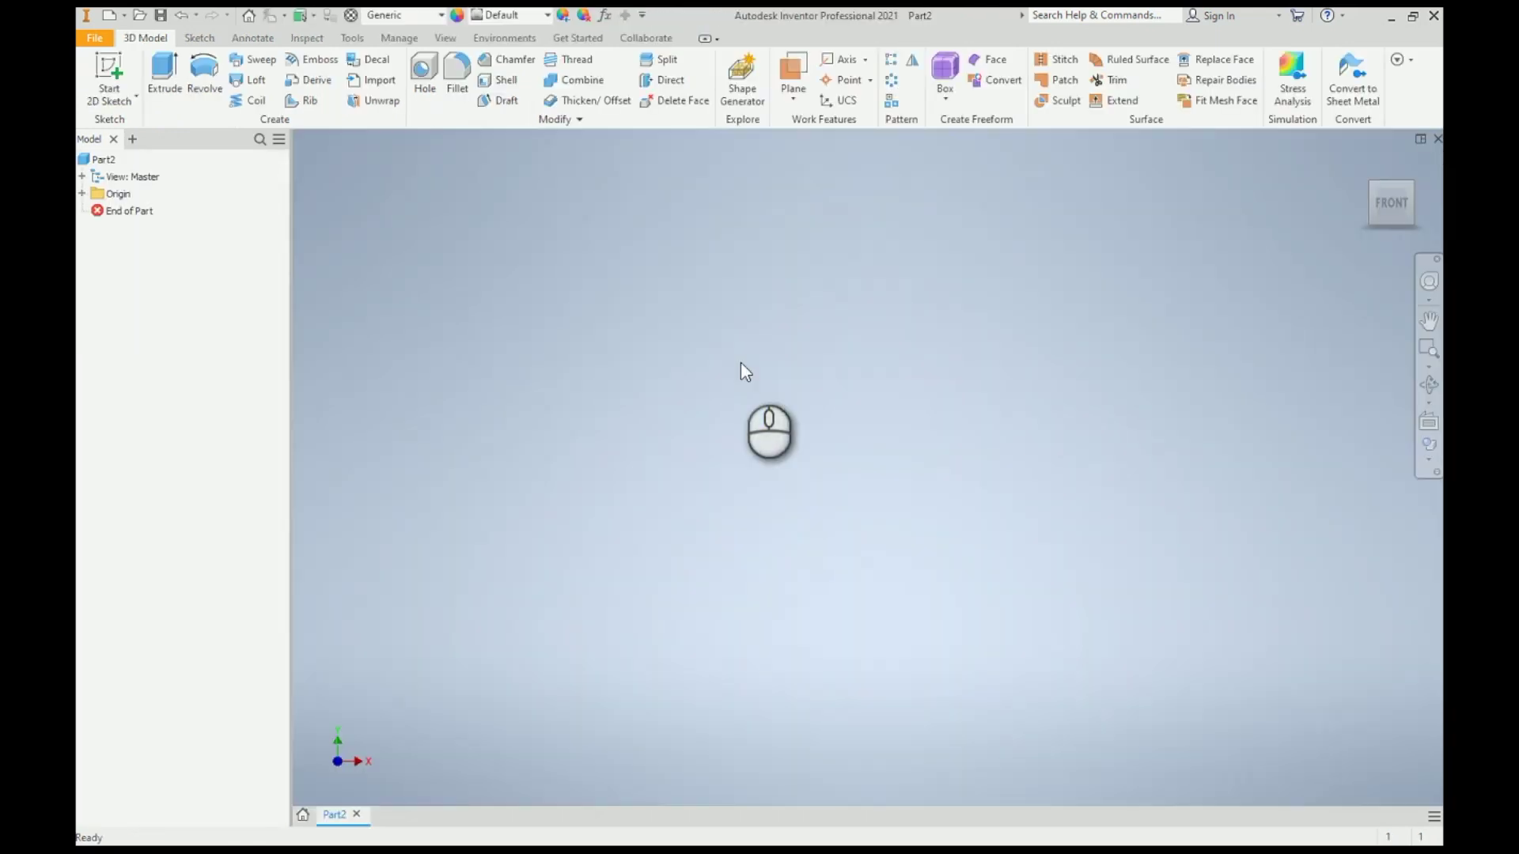
{"action": "left_click", "coordinate": [107, 69]}
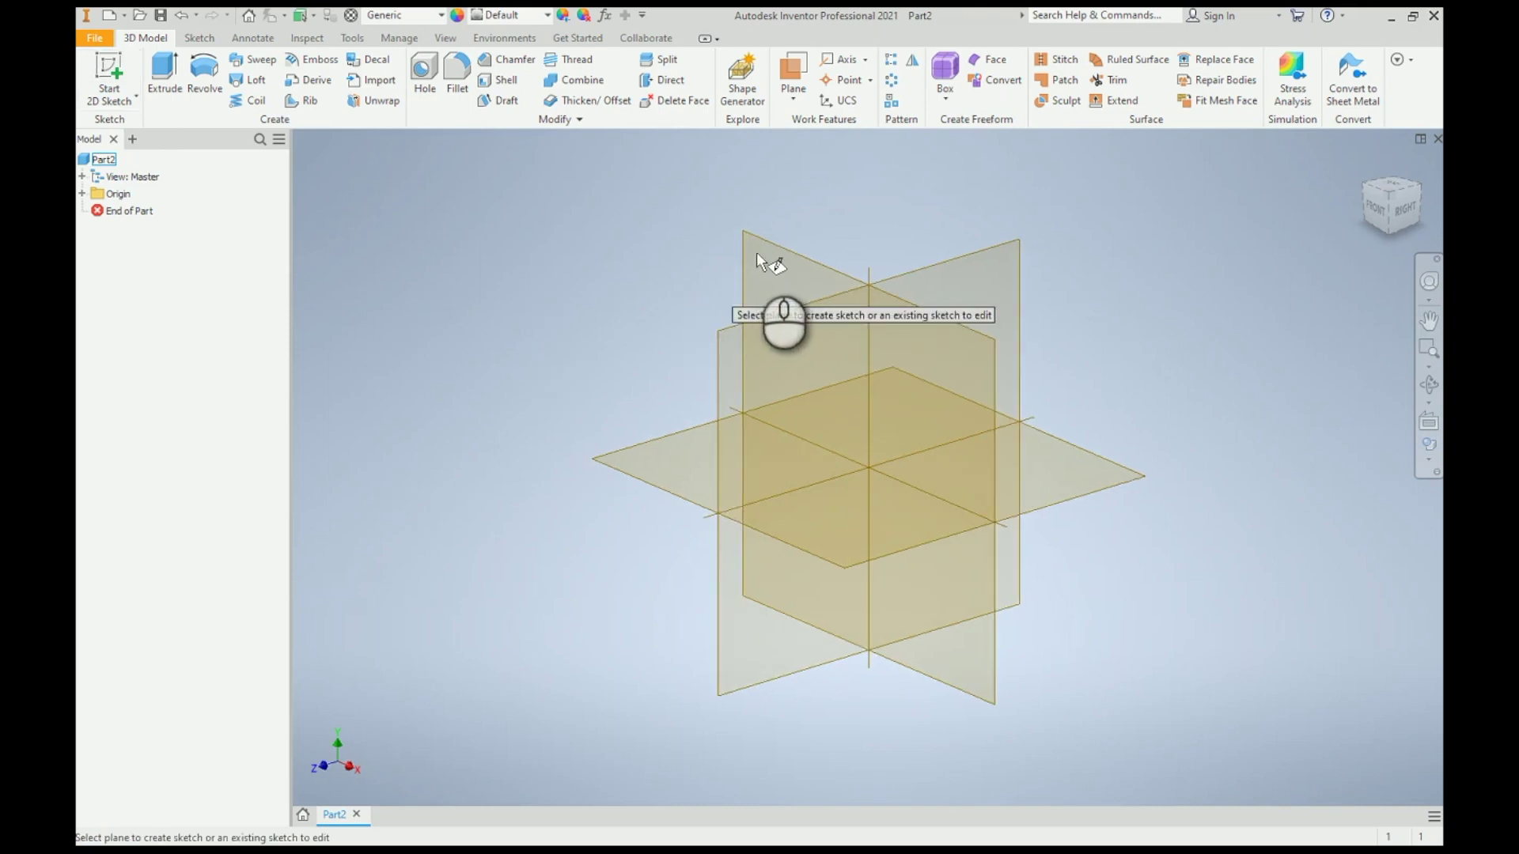
{"action": "left_click", "coordinate": [757, 247]}
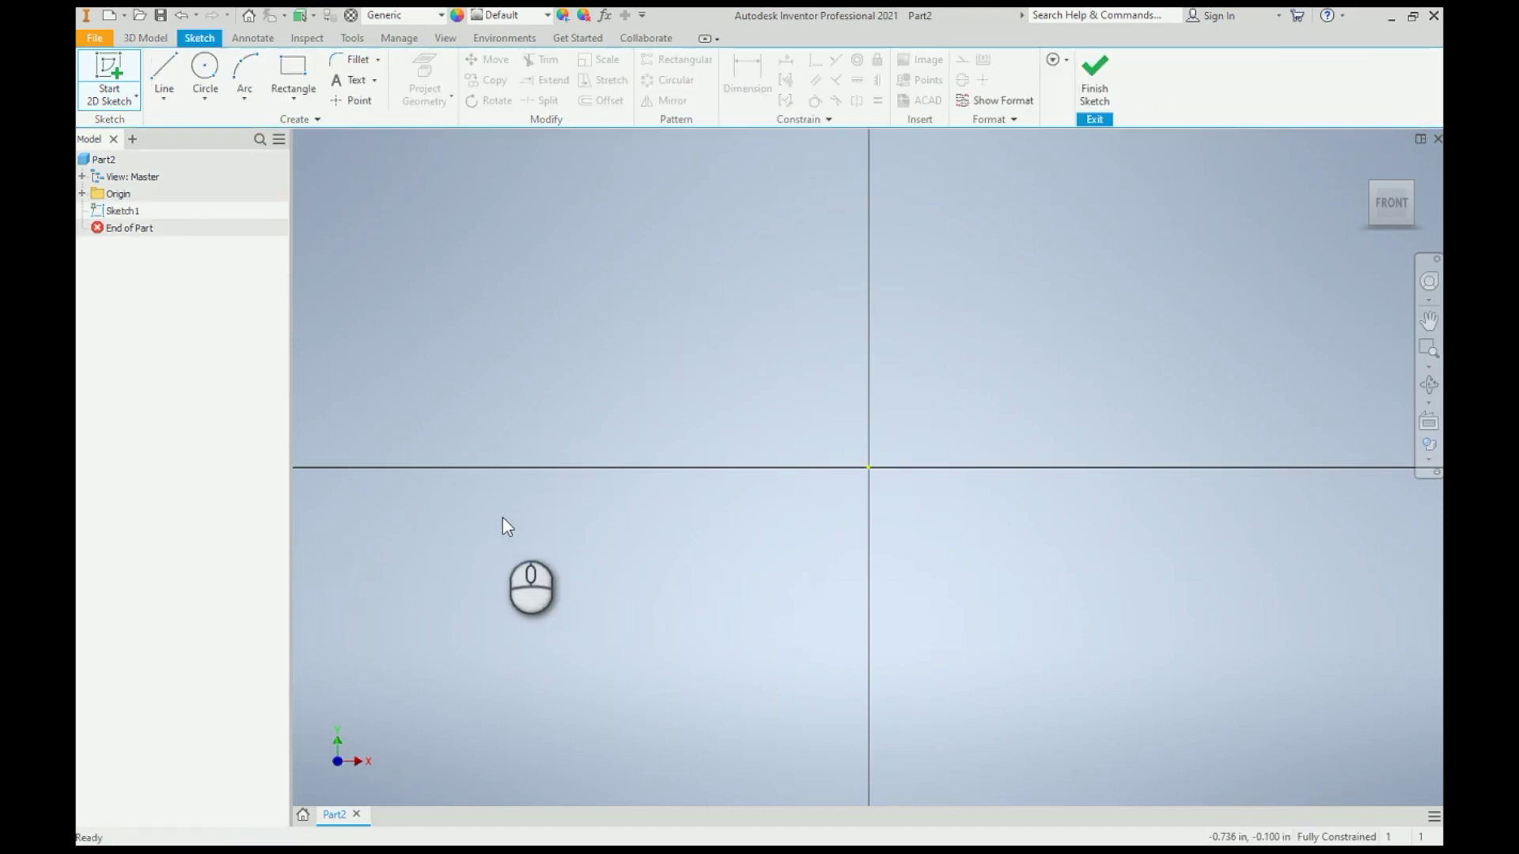
Step: Draw a closed line triangle from the origin with a horizontal base about 6.5 in long and an outer side about 3.68 in long at about 64°
{"action": "scroll", "coordinate": [491, 546], "scroll_direction": "down", "scroll_amount": 5}
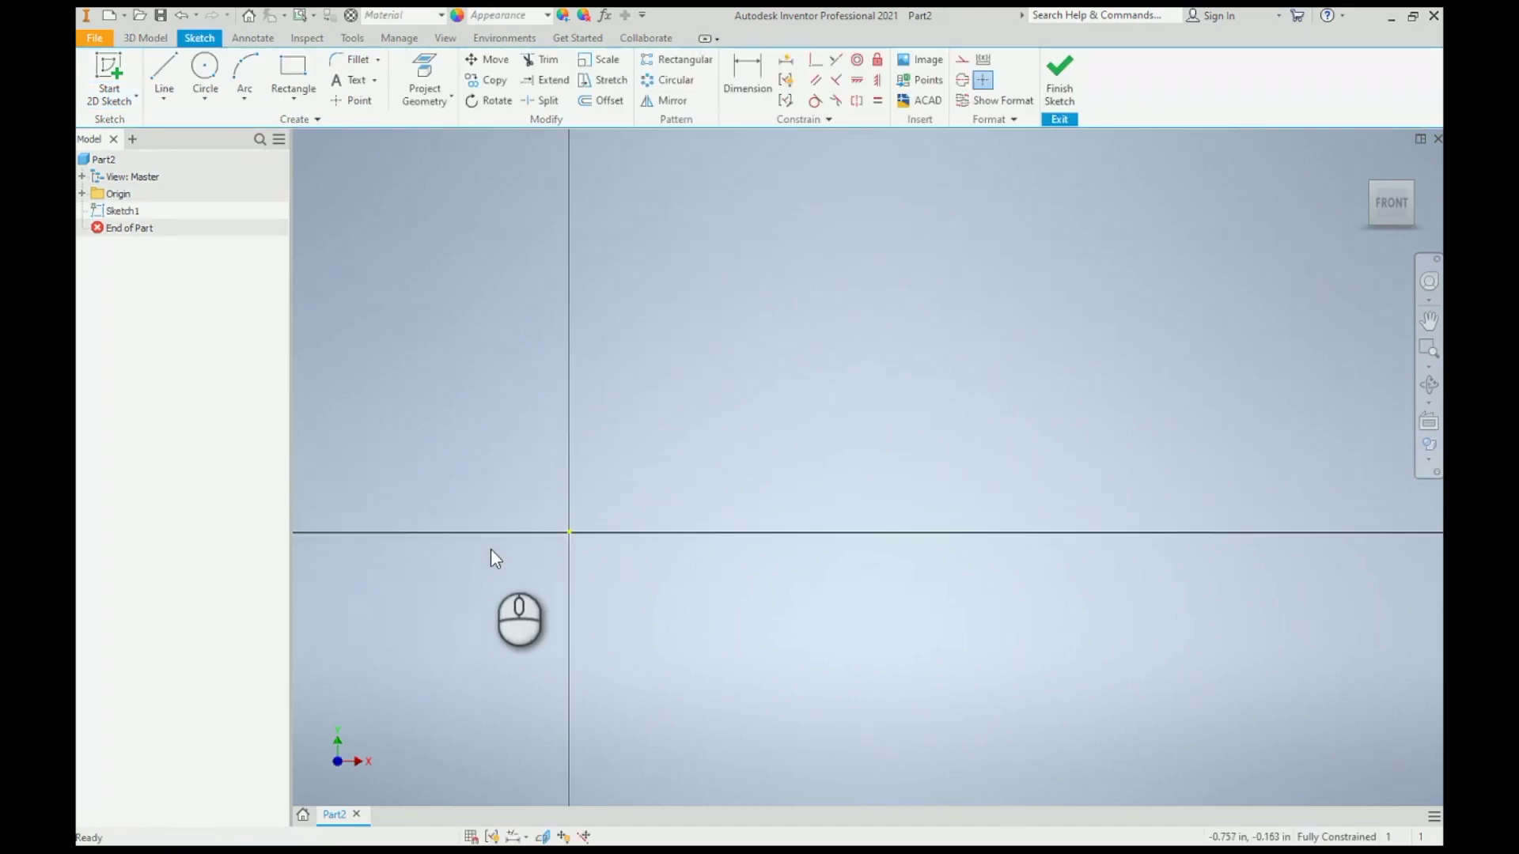
{"action": "left_click", "coordinate": [166, 73]}
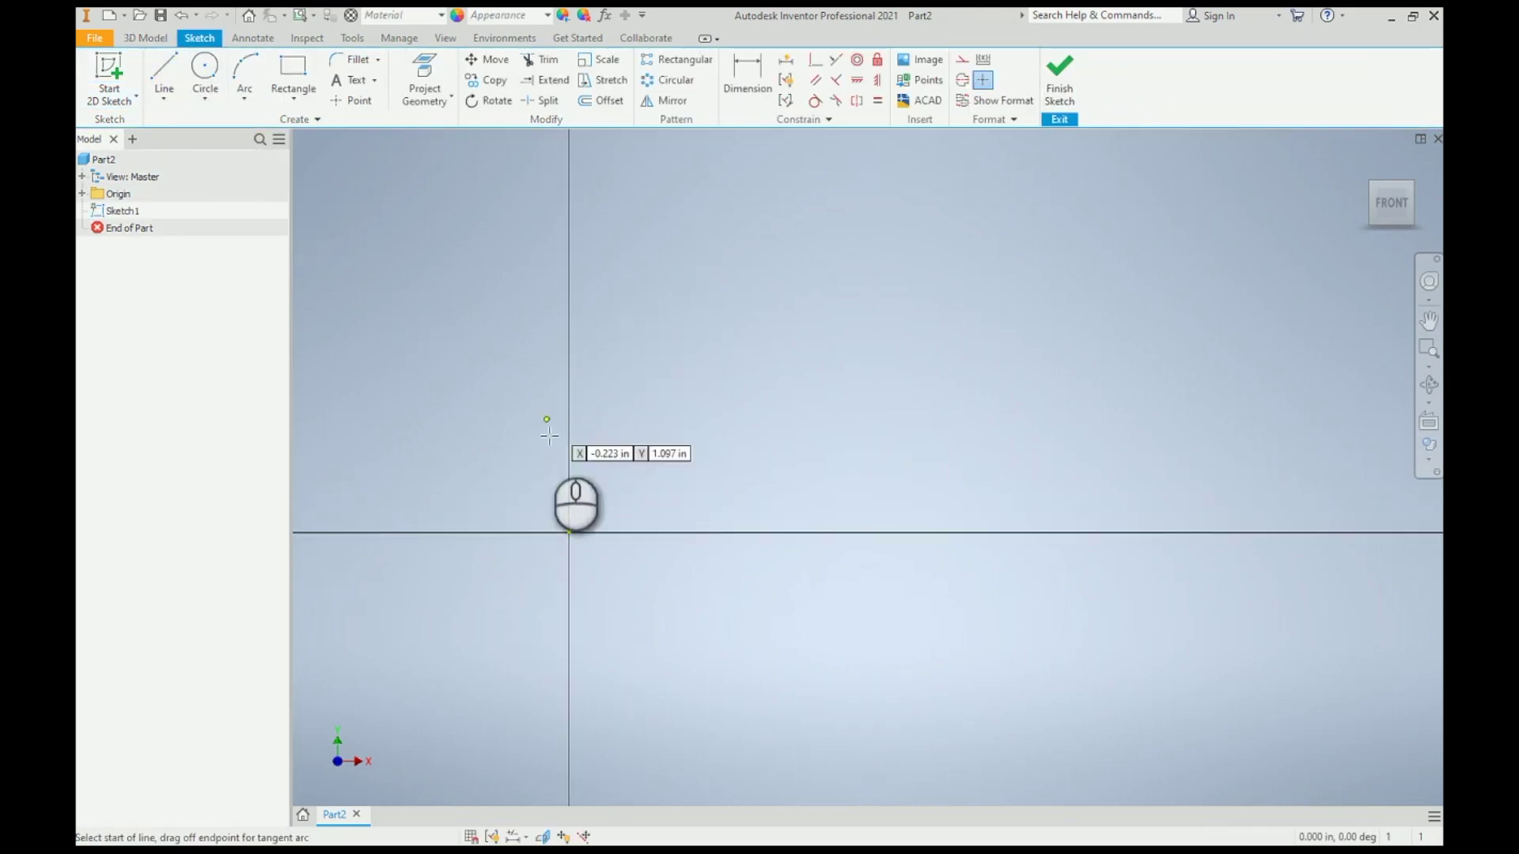
{"action": "left_click", "coordinate": [566, 531]}
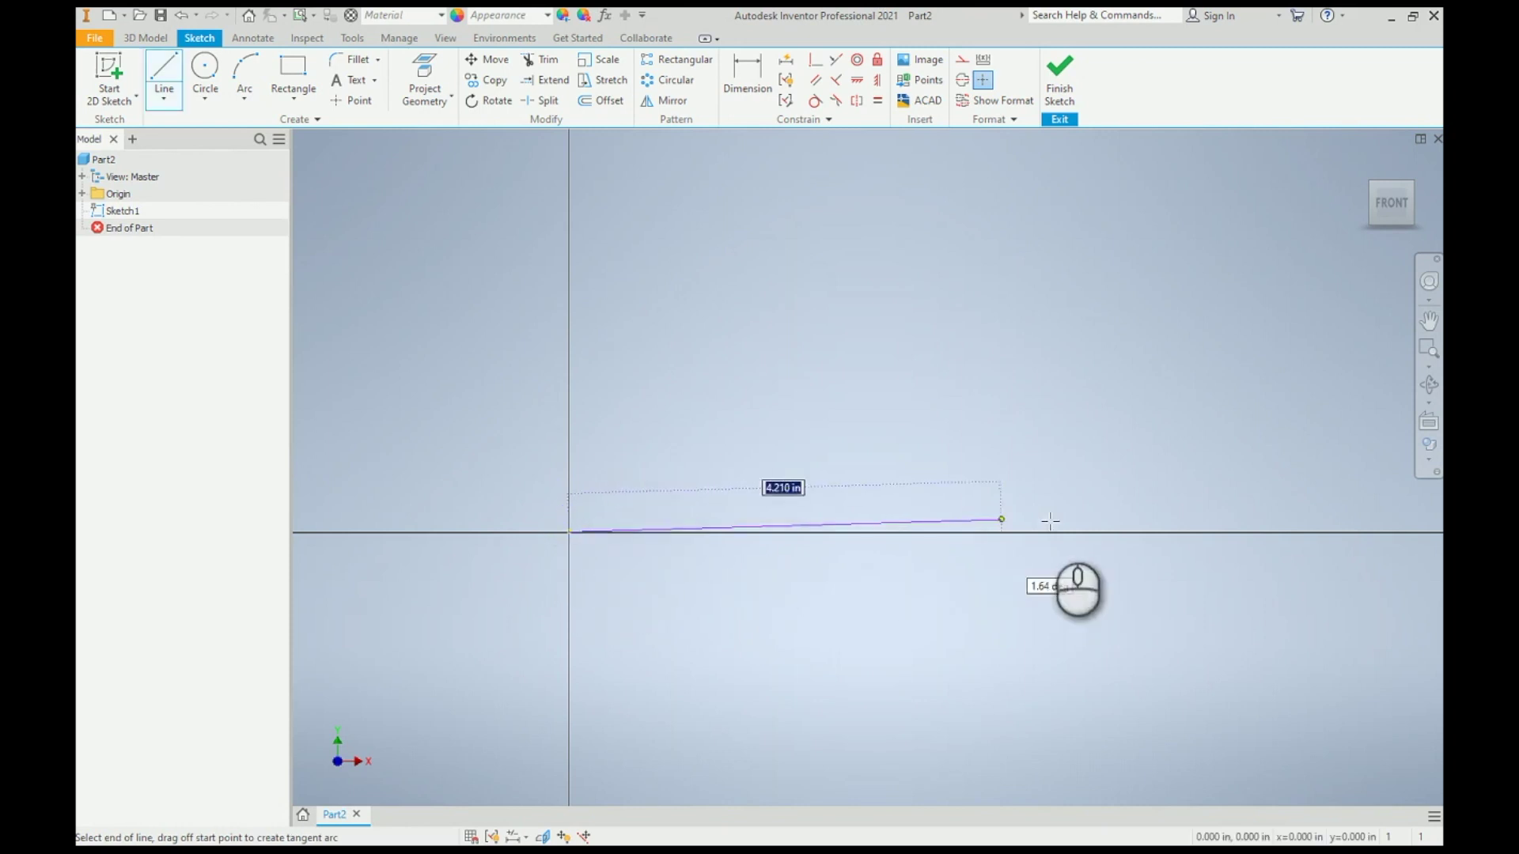
{"action": "left_click", "coordinate": [1235, 533]}
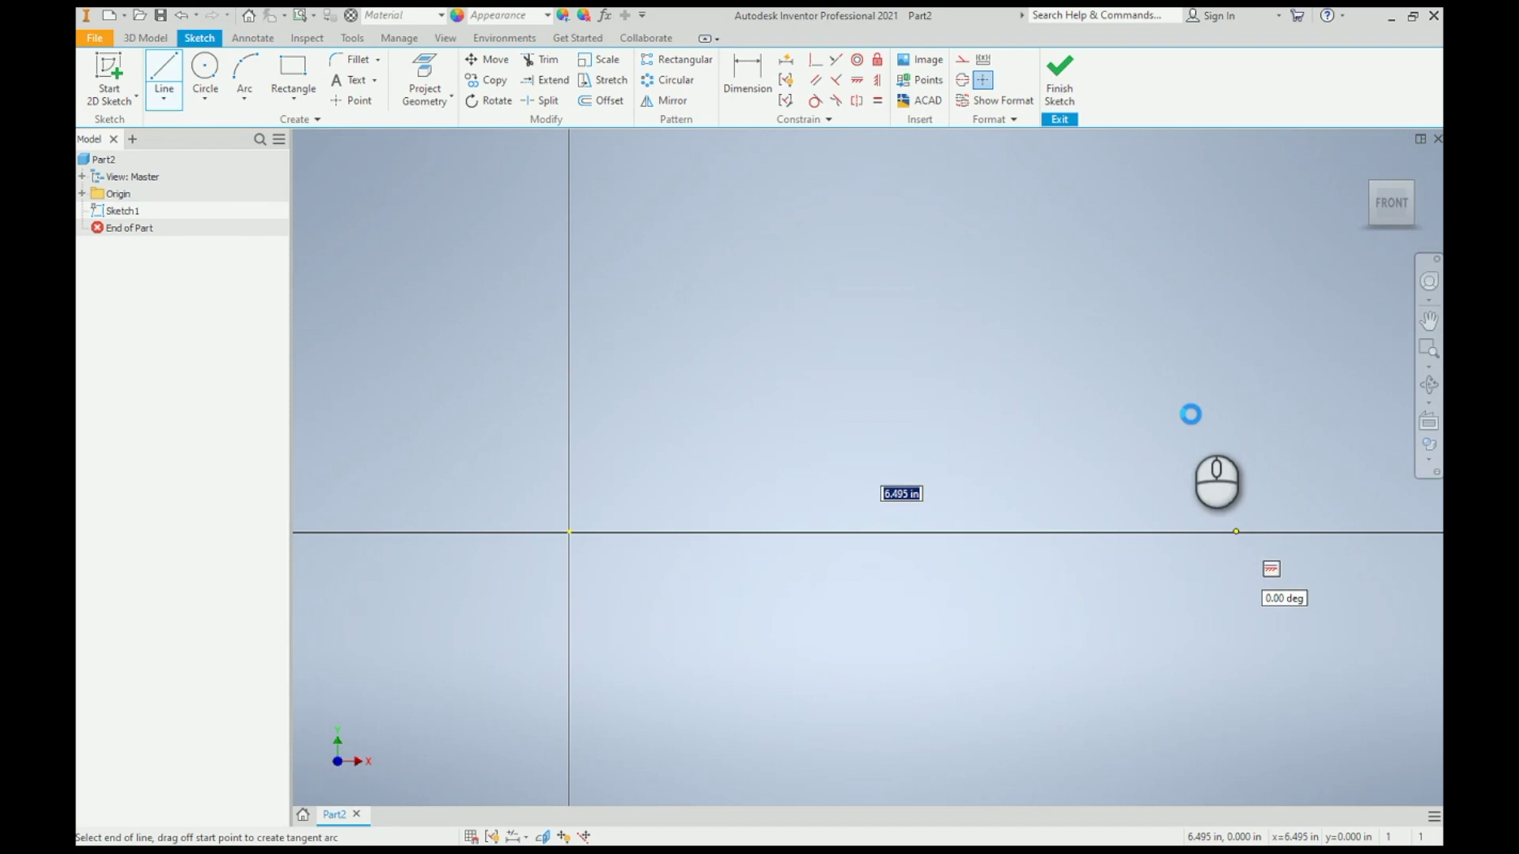
{"action": "left_click", "coordinate": [1070, 192]}
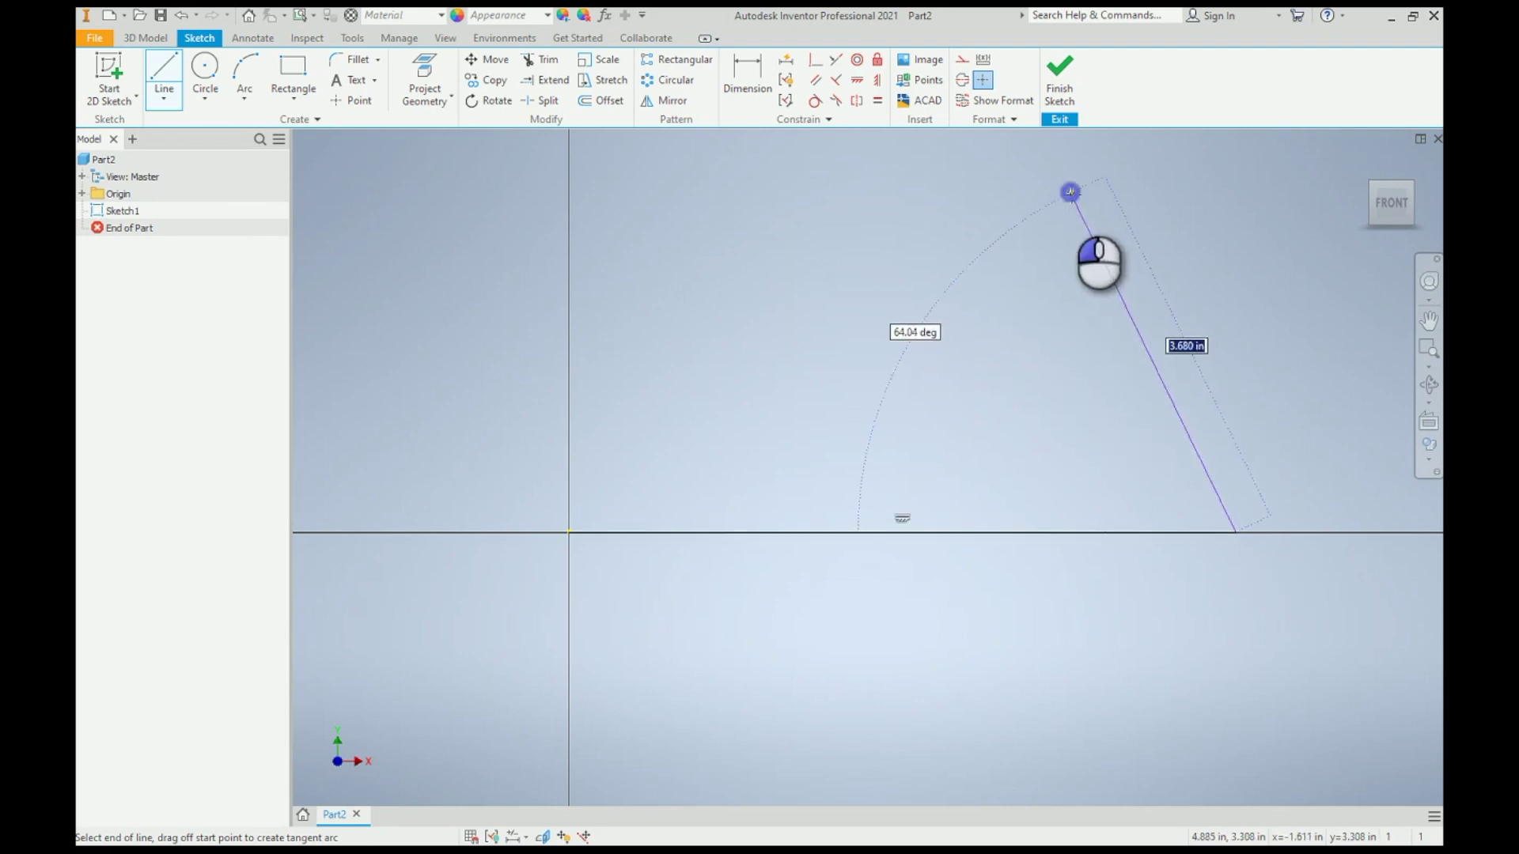
{"action": "left_click", "coordinate": [568, 532]}
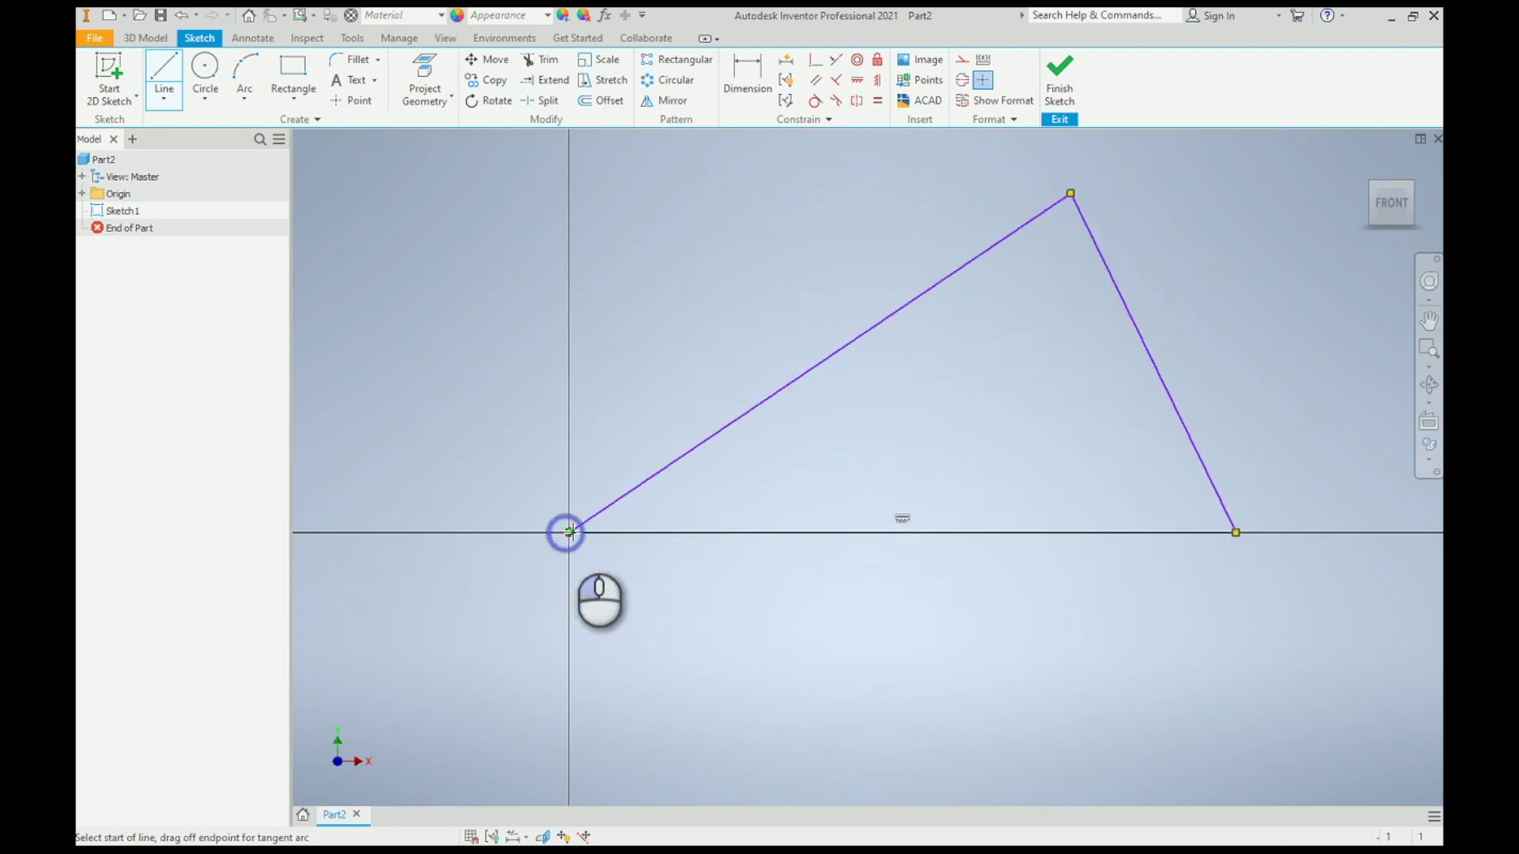
{"action": "right_click", "coordinate": [907, 428]}
{"action": "left_click", "coordinate": [973, 425]}
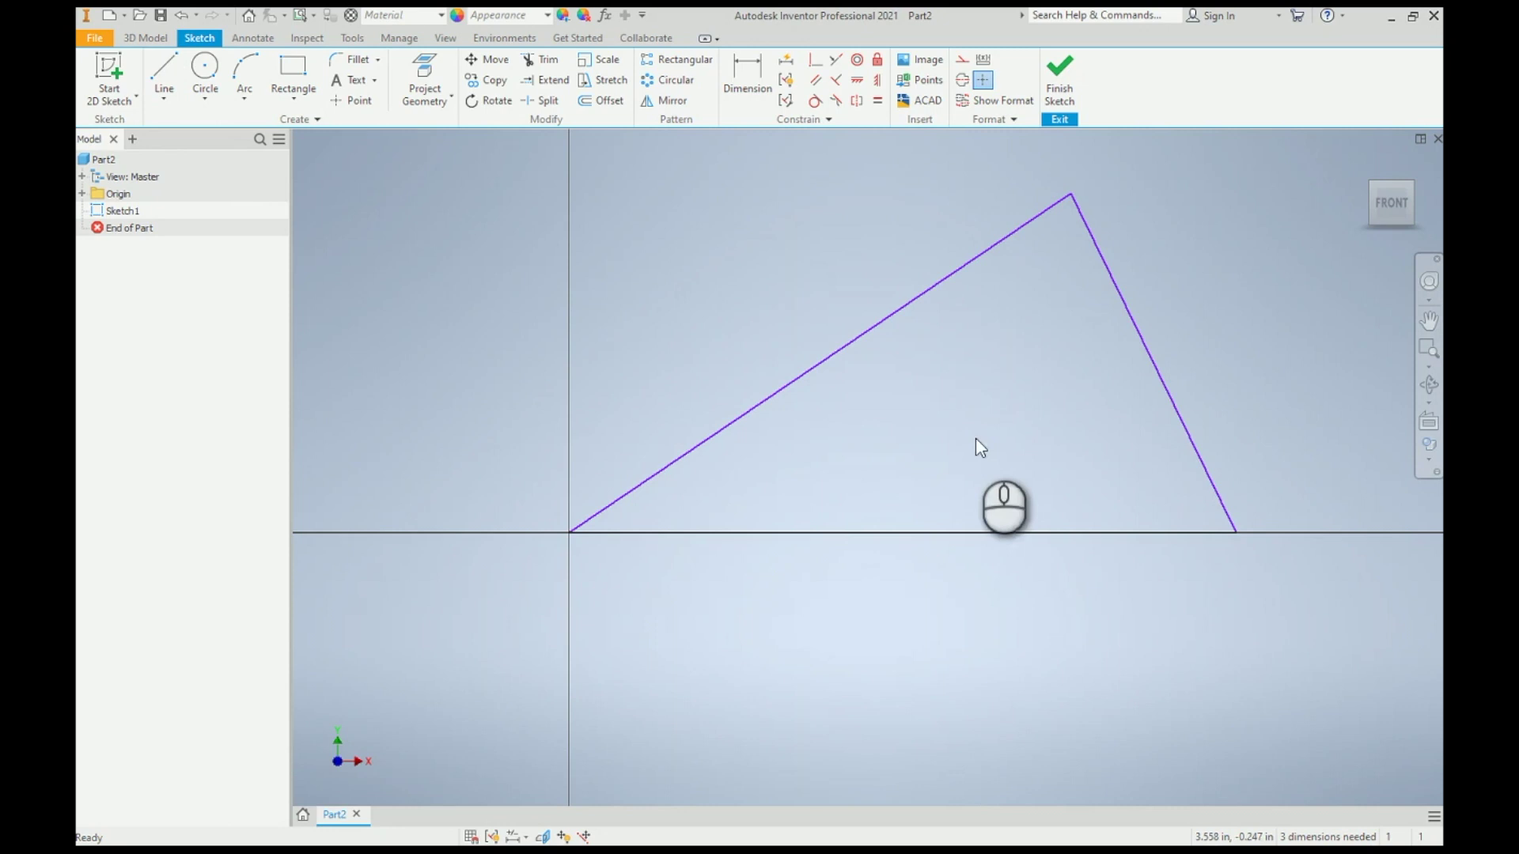
Step: Dimension the angle between the triangle's two sloped sides at the apex and set it to 90 degrees
{"action": "key", "text": "d"}
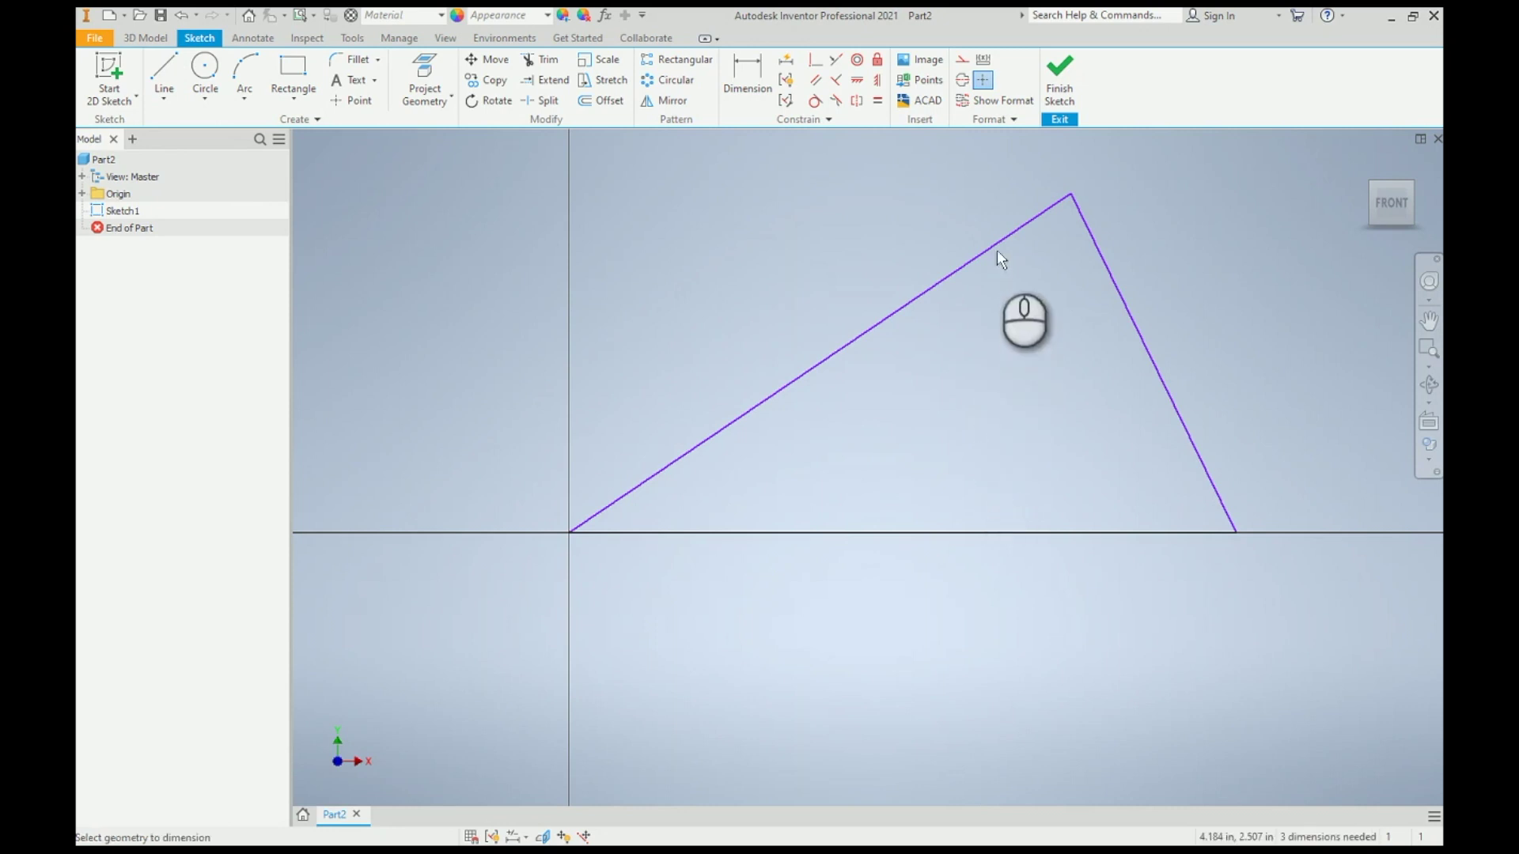
{"action": "left_click", "coordinate": [989, 245]}
{"action": "left_click", "coordinate": [1102, 269]}
{"action": "left_click", "coordinate": [1067, 297]}
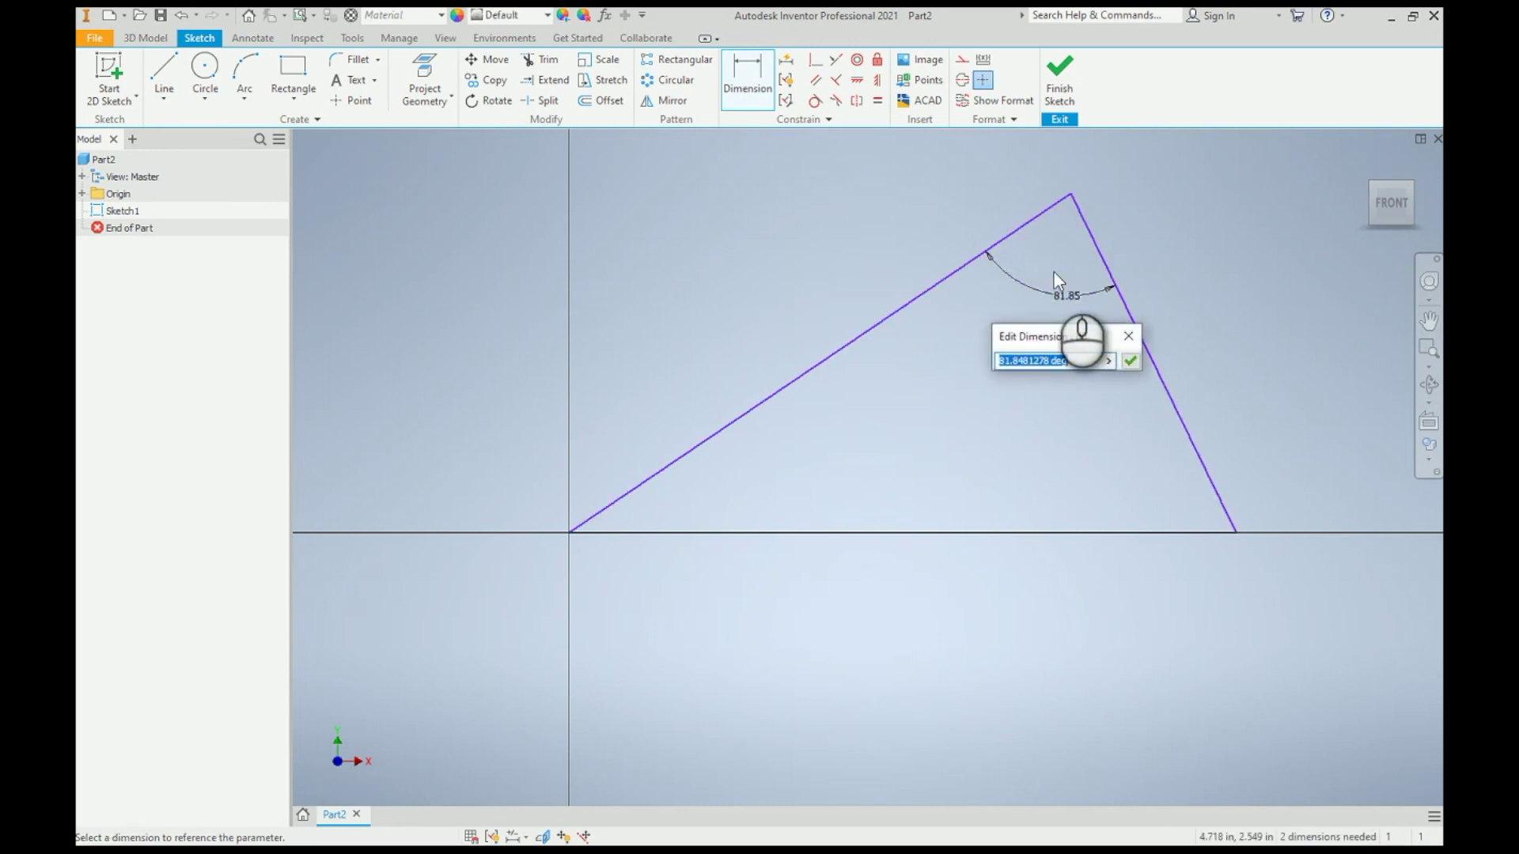
{"action": "type", "text": "90"}
{"action": "key", "text": "Return"}
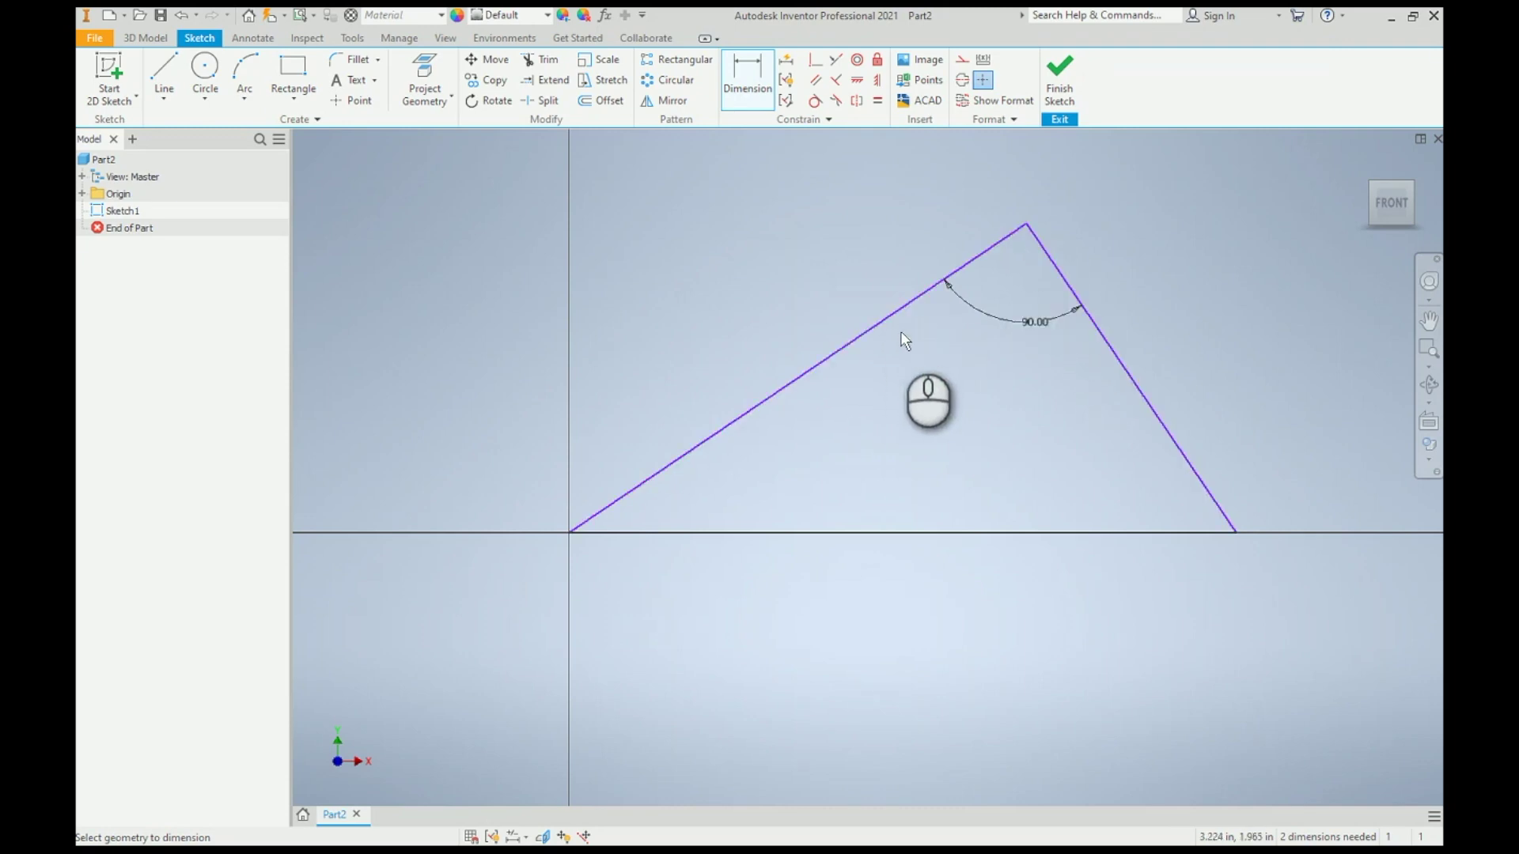
Step: Dimension the angle between the base and the long sloped side at the origin and set it to 180/6
{"action": "left_click", "coordinate": [680, 458]}
{"action": "left_click", "coordinate": [705, 532]}
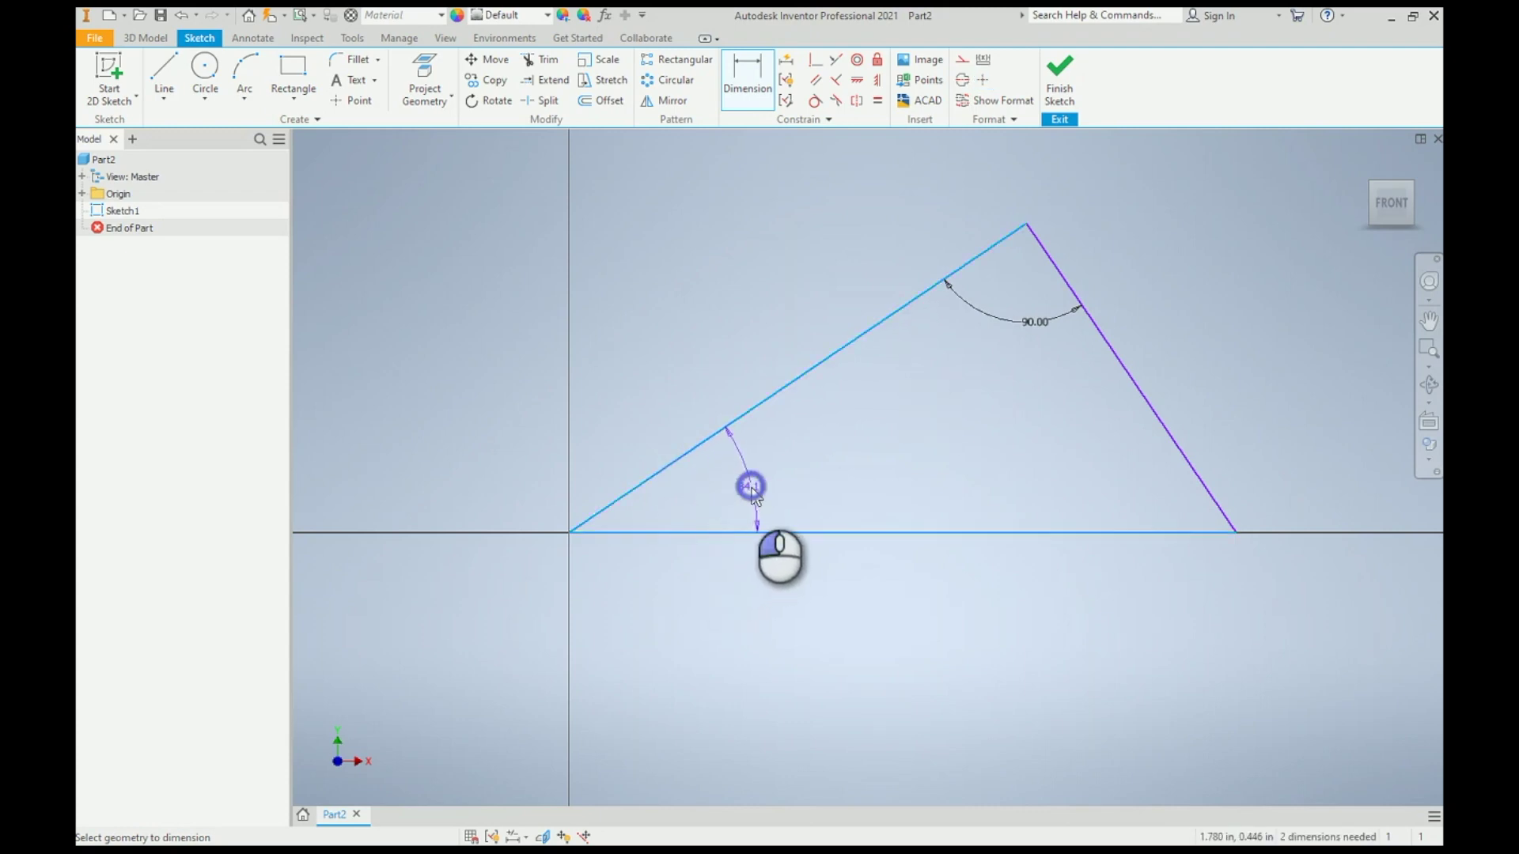
{"action": "left_click", "coordinate": [749, 485]}
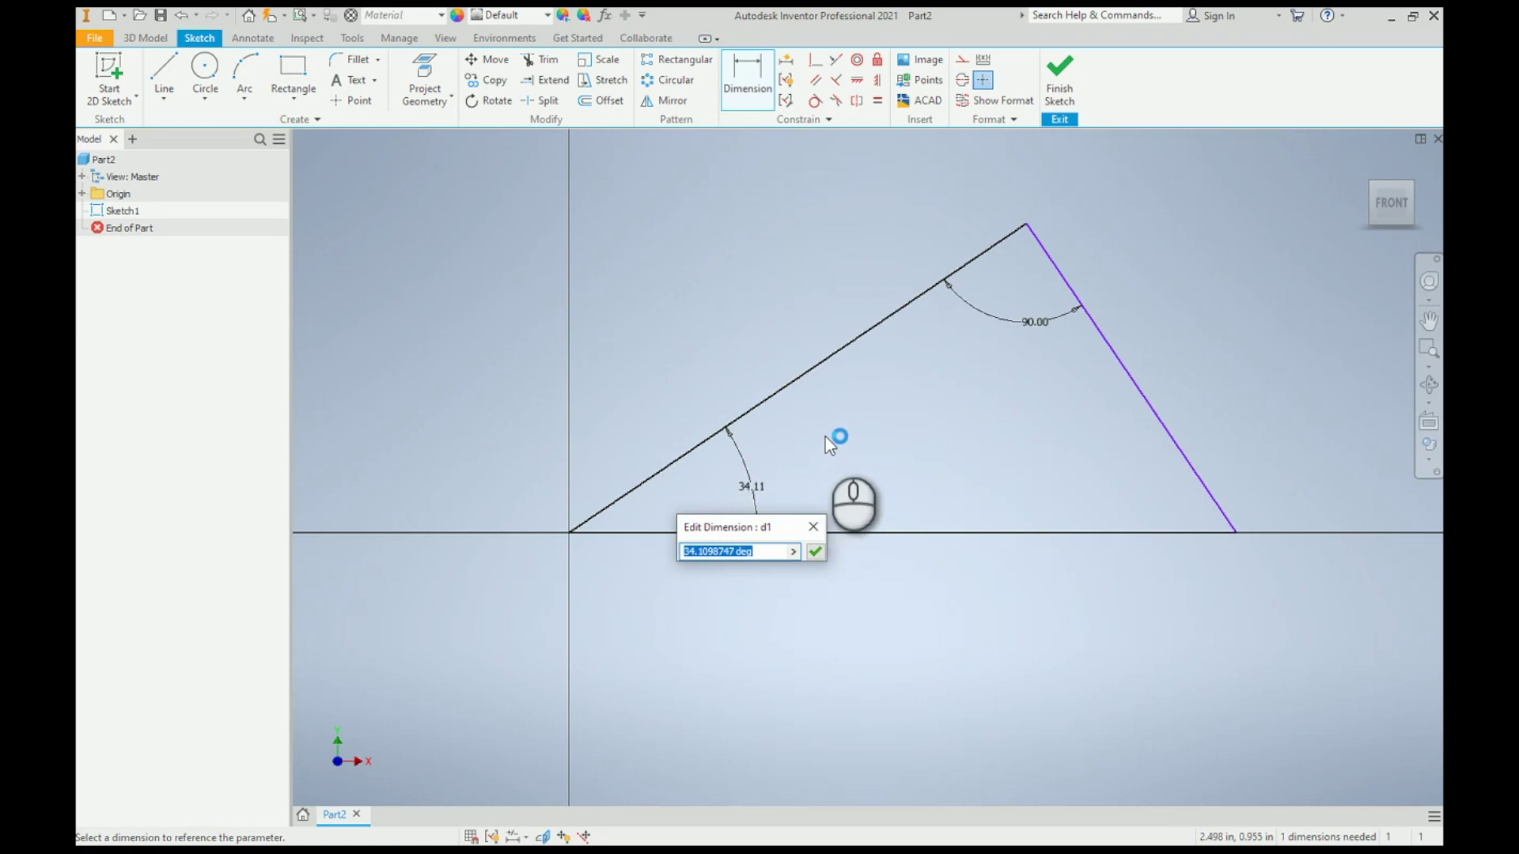
{"action": "type", "text": "180/6"}
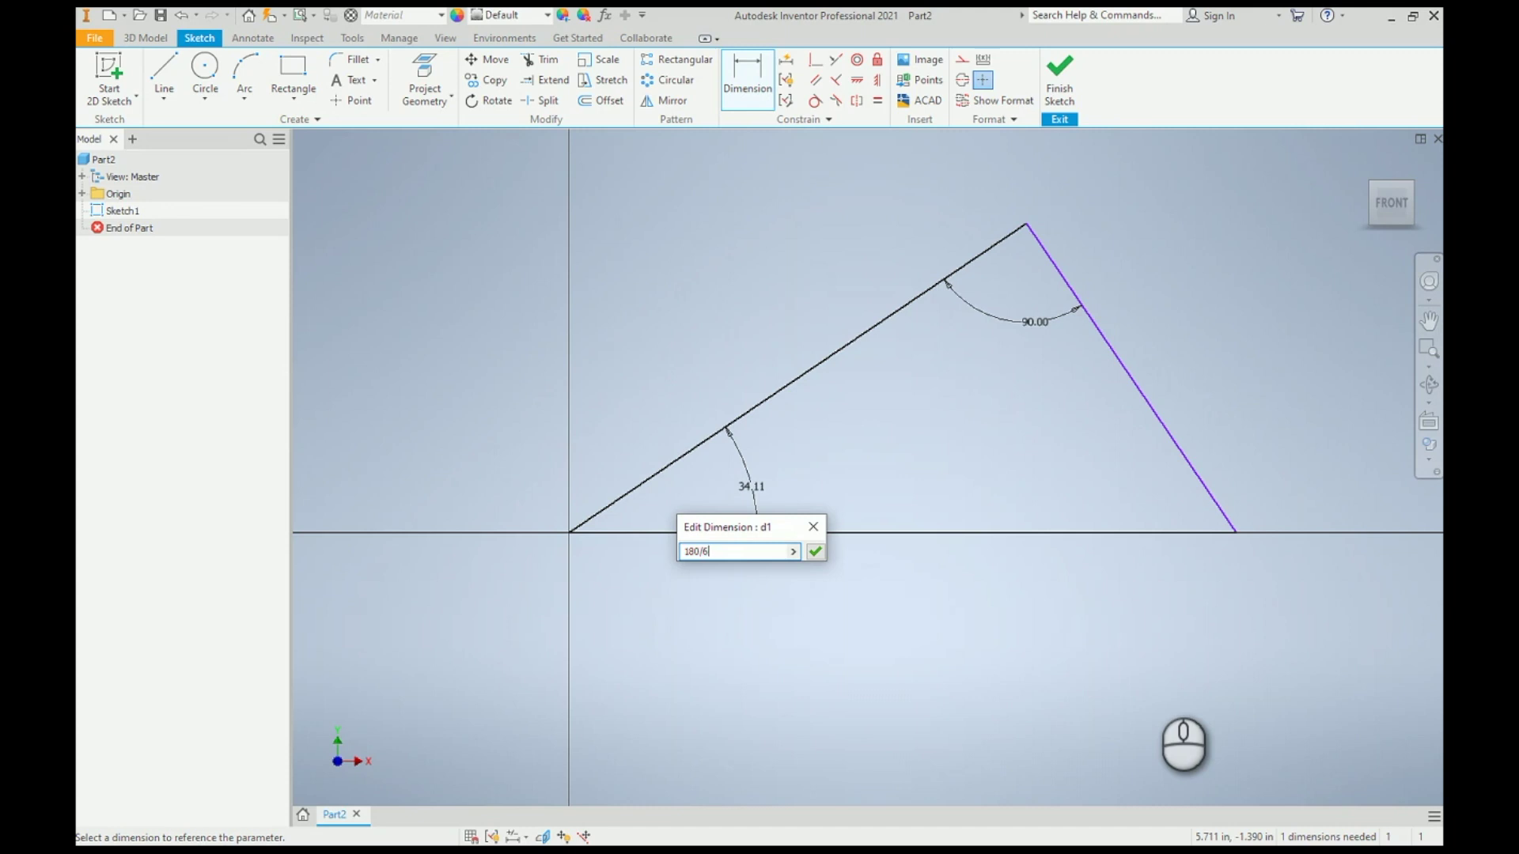
{"action": "left_click", "coordinate": [815, 551]}
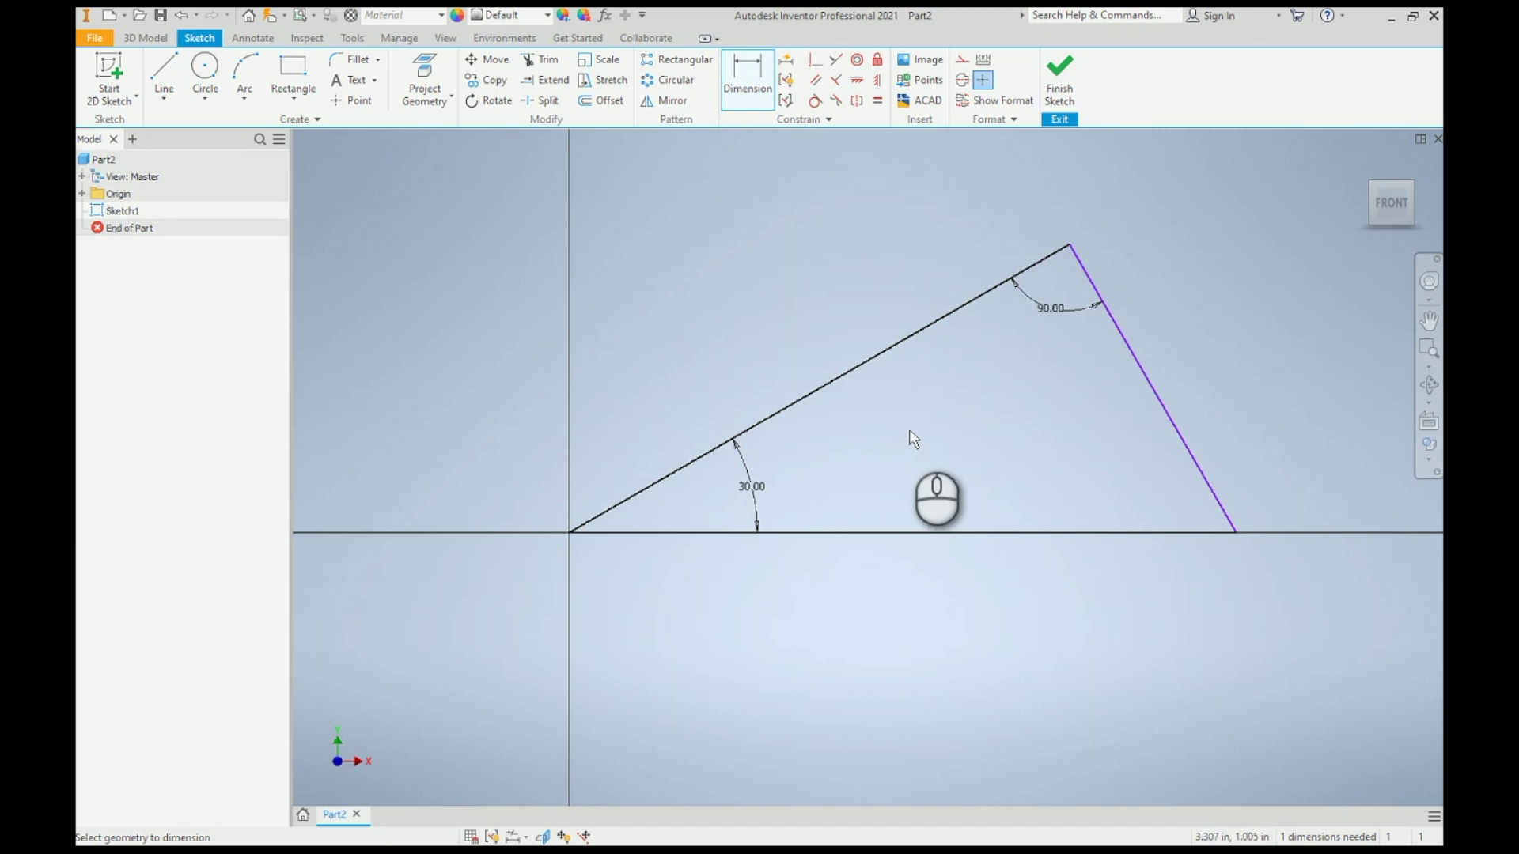
{"action": "left_click", "coordinate": [852, 373]}
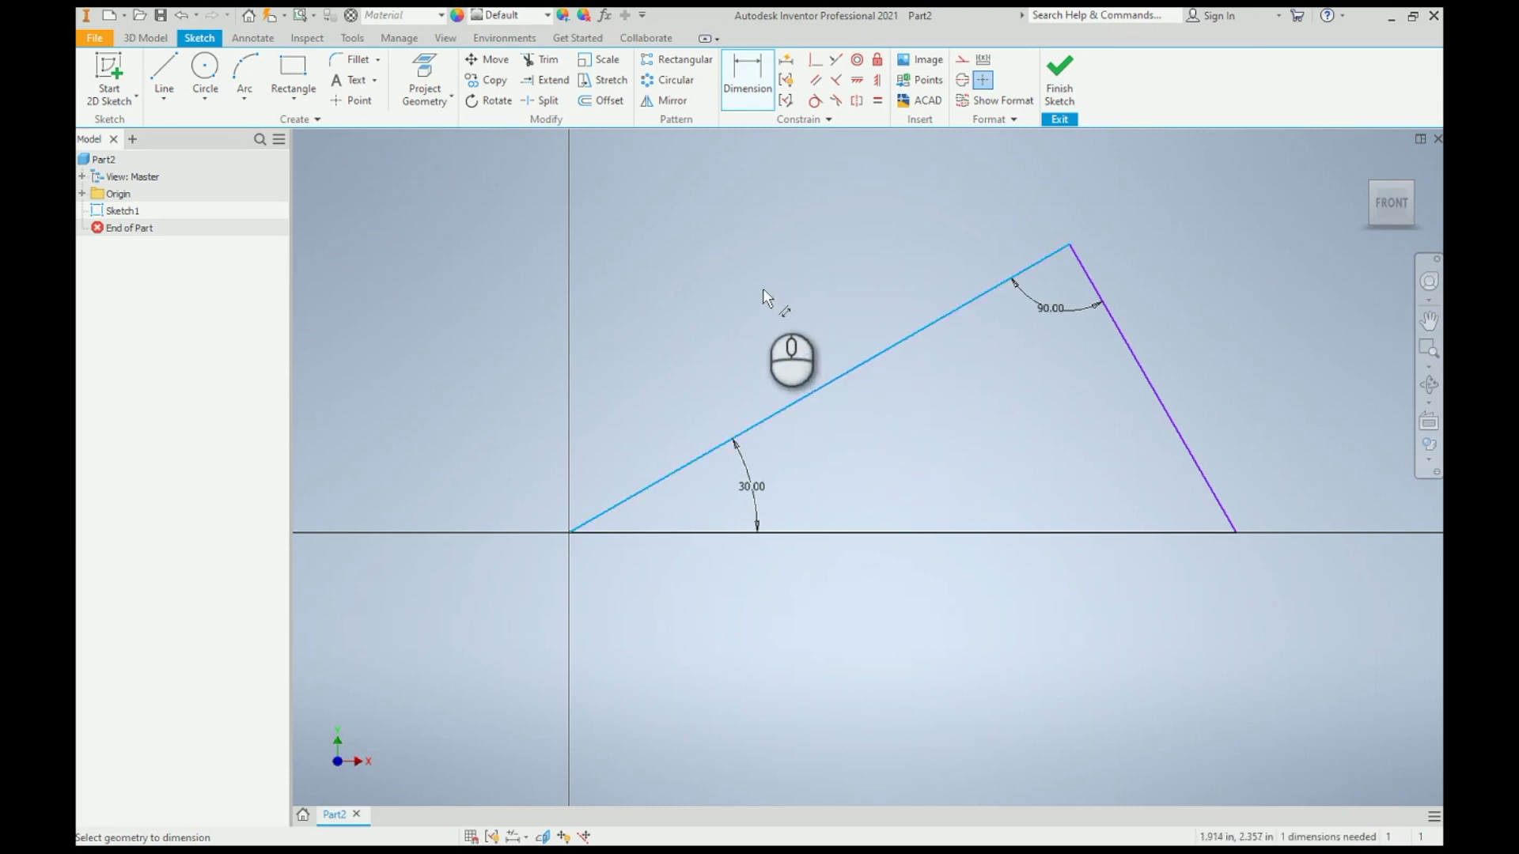
{"action": "right_click", "coordinate": [721, 267]}
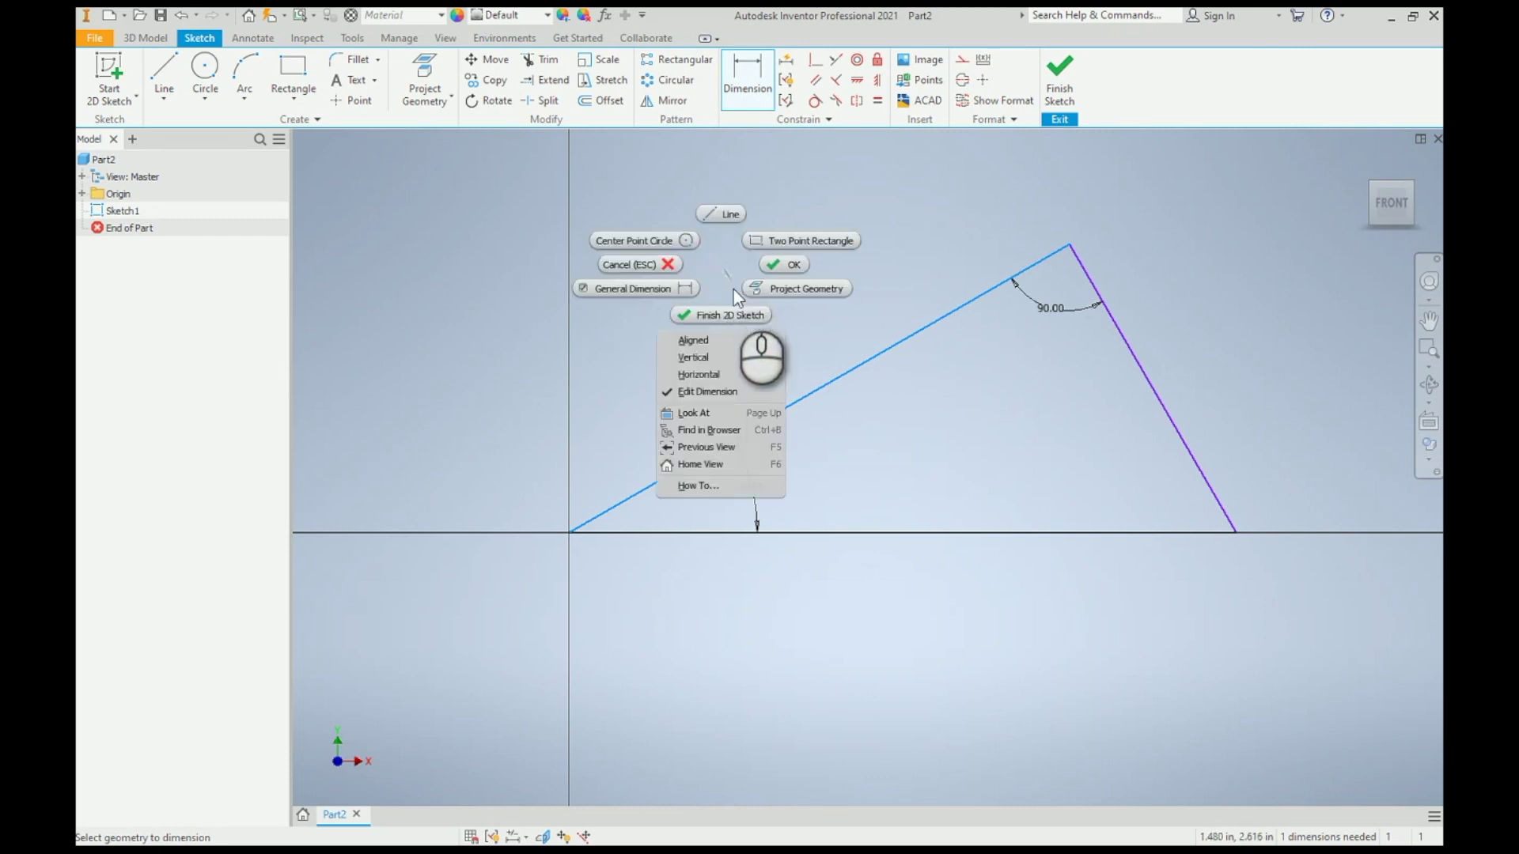
{"action": "left_click", "coordinate": [725, 342]}
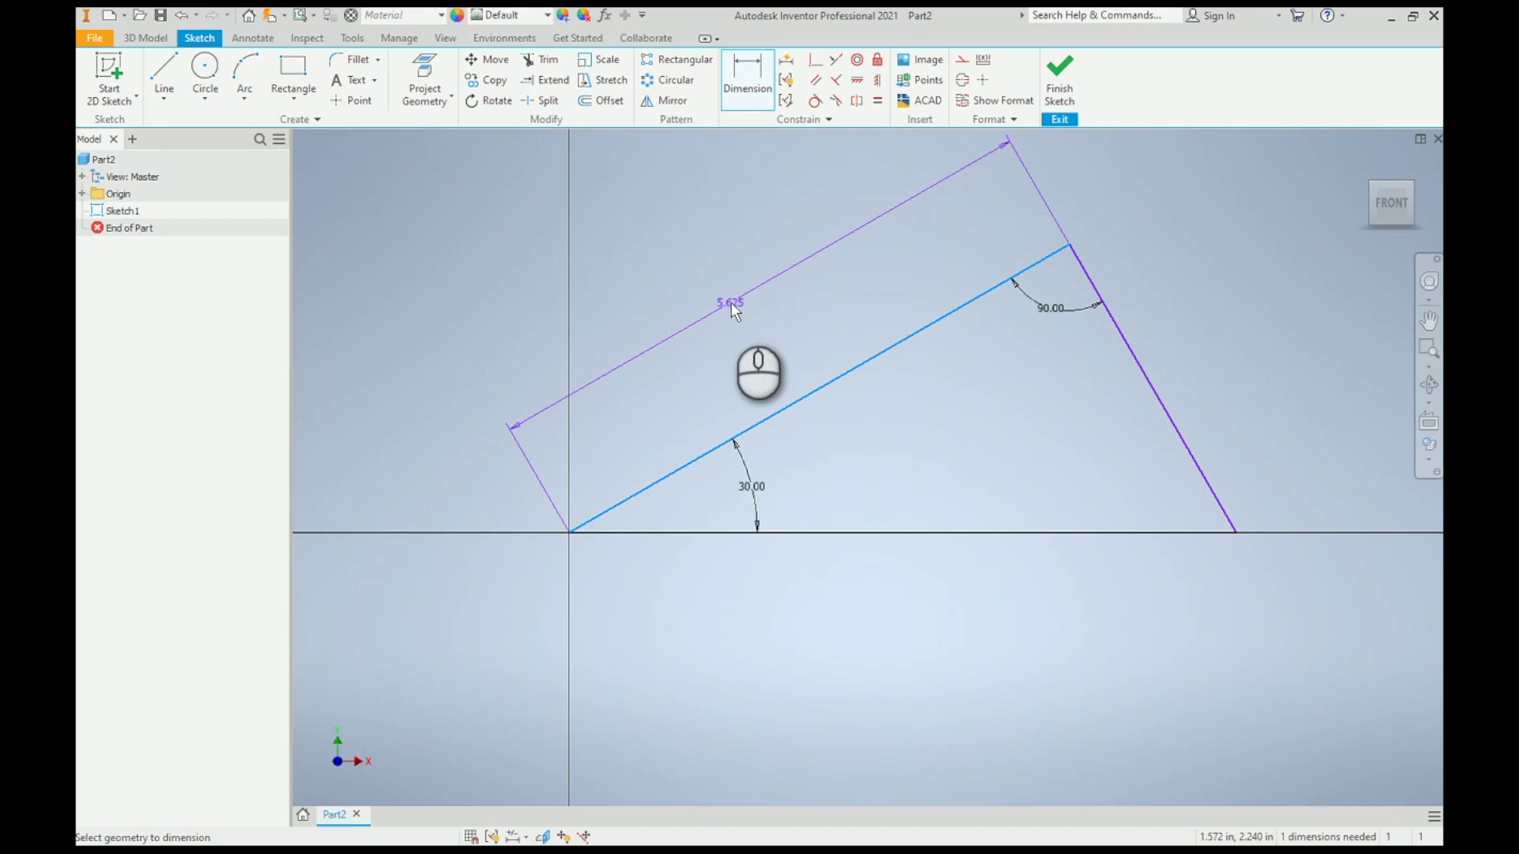
{"action": "key", "text": "Escape"}
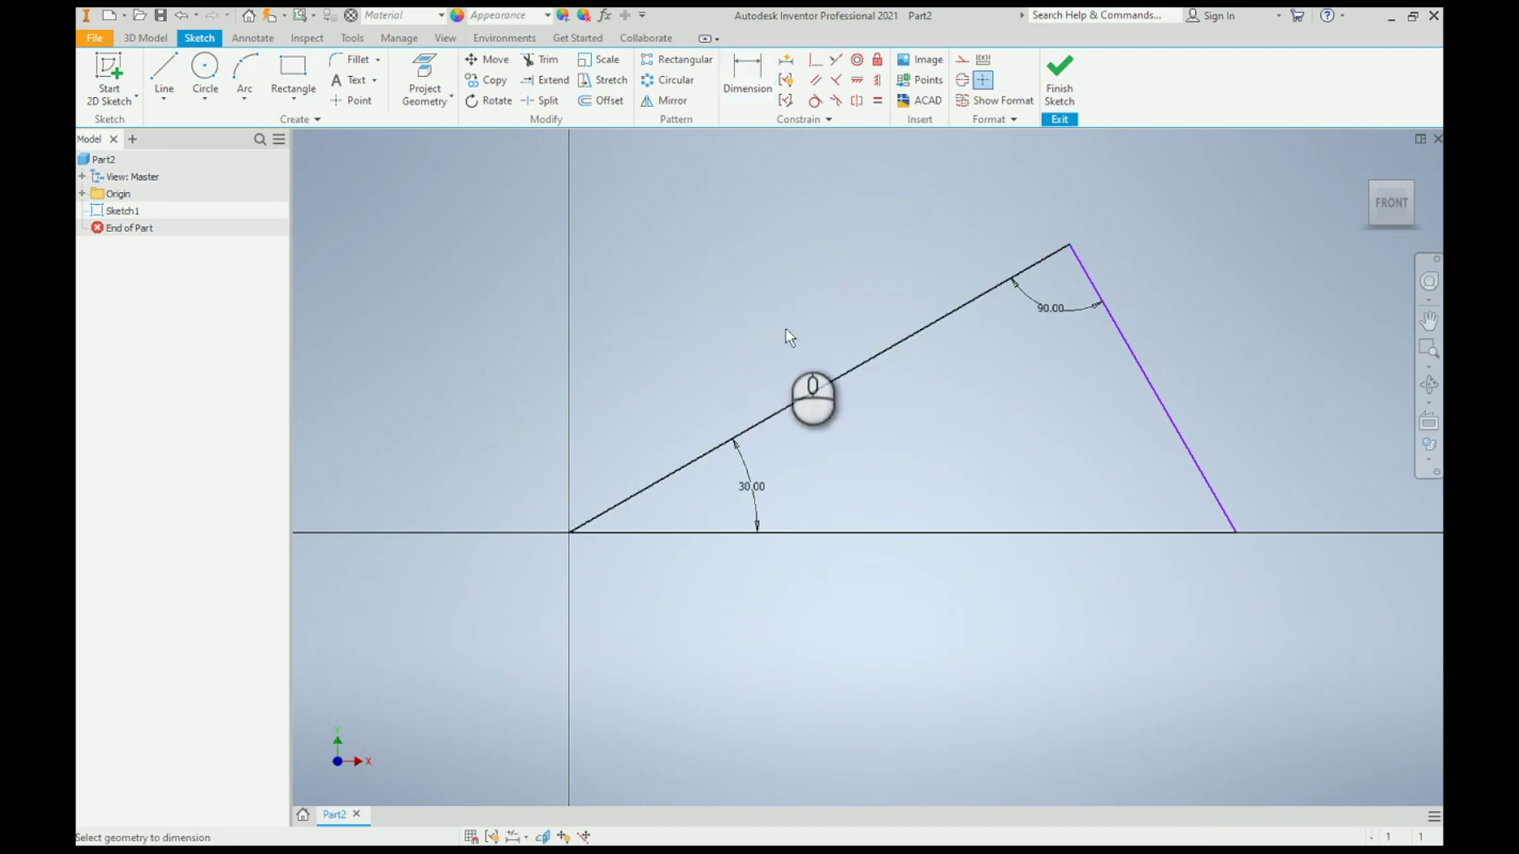
{"action": "left_click", "coordinate": [1139, 378]}
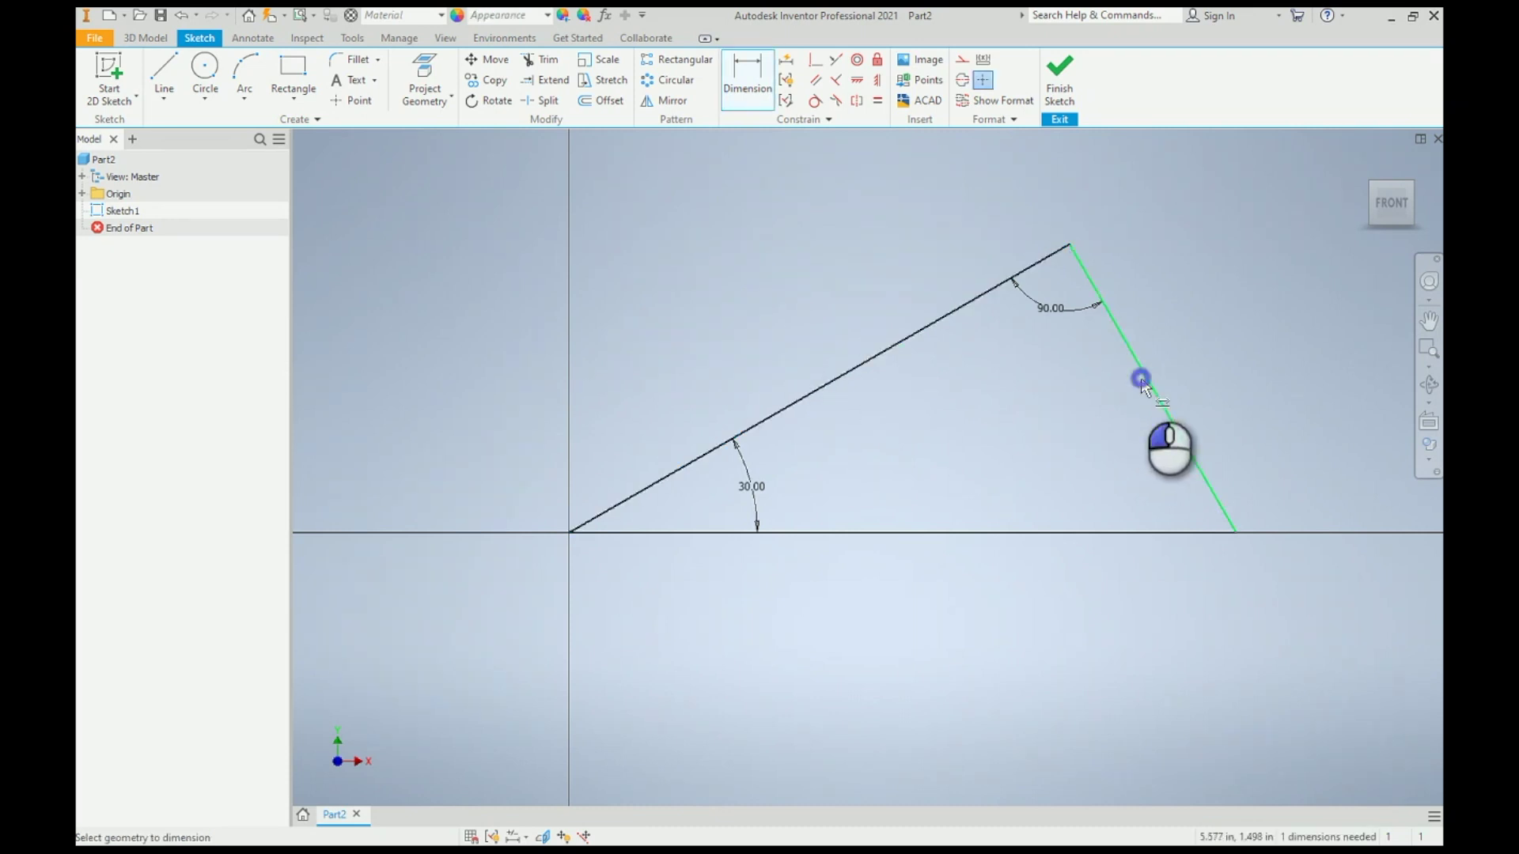
{"action": "right_click", "coordinate": [1204, 315]}
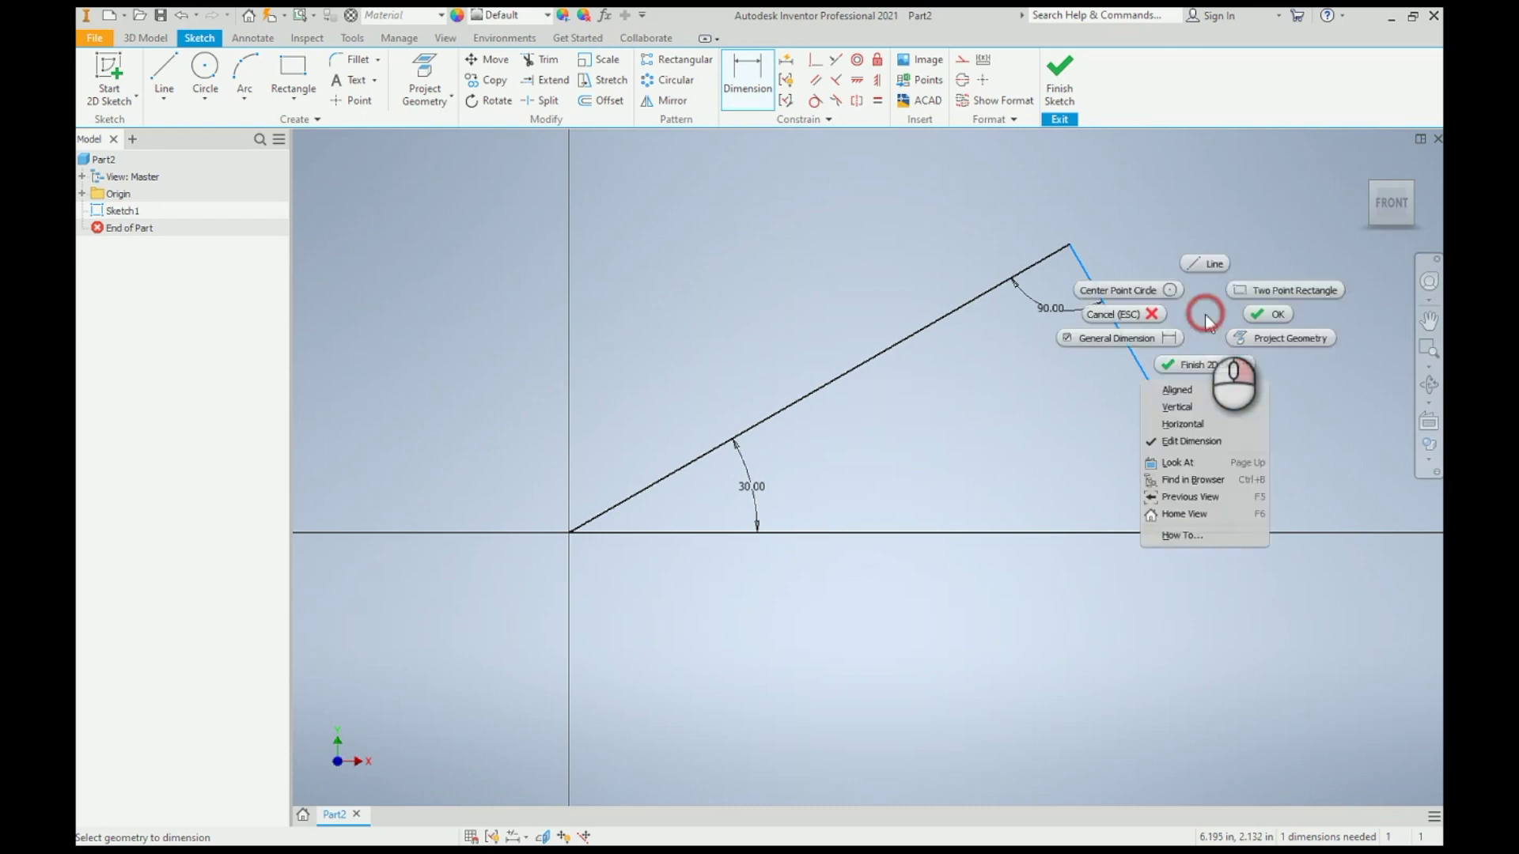
{"action": "left_click", "coordinate": [1215, 391]}
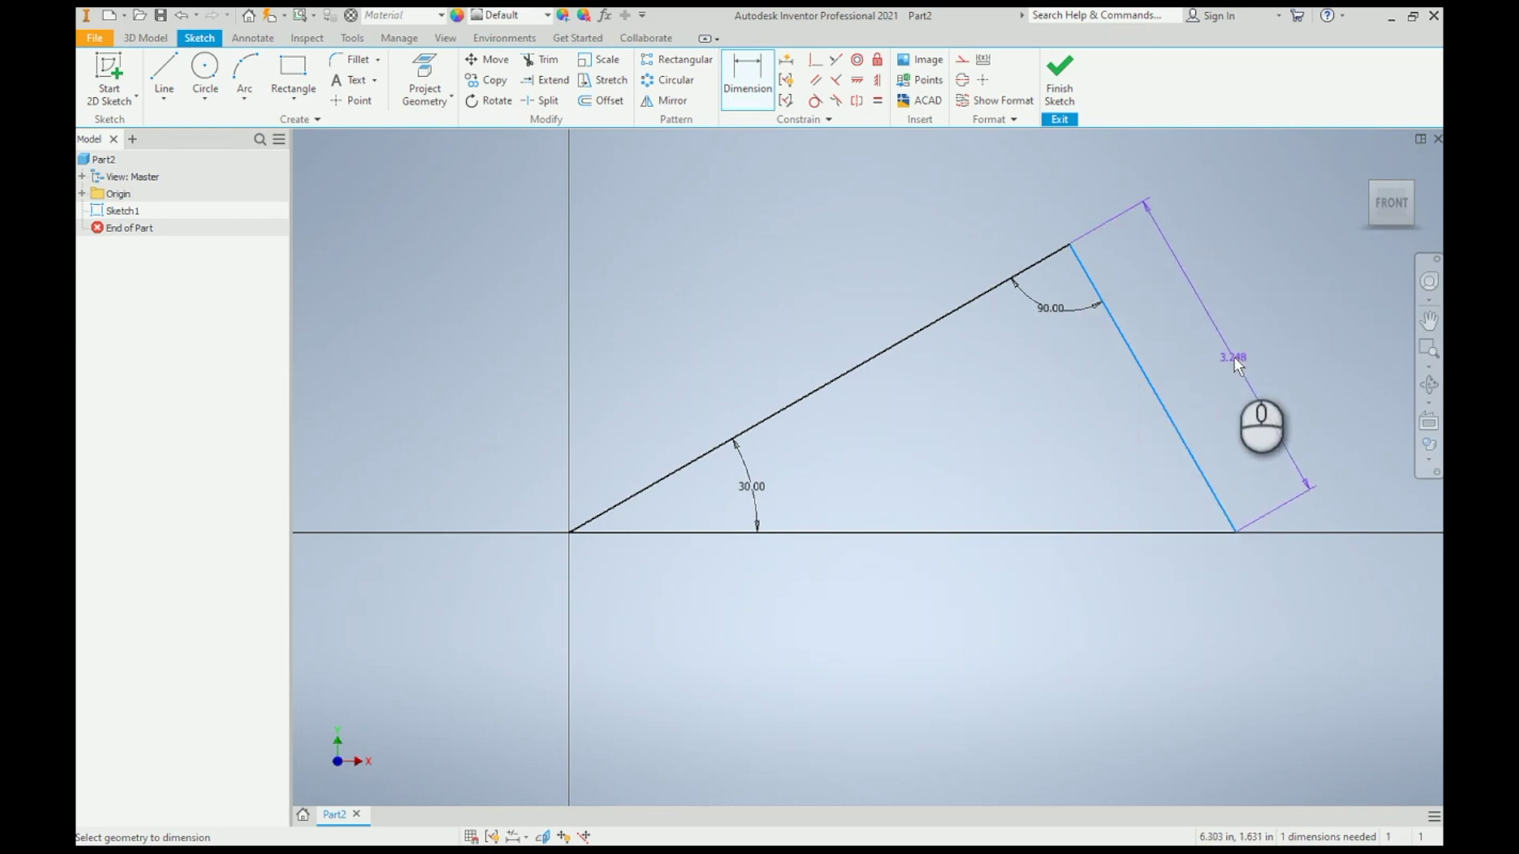
{"action": "key", "text": "Escape"}
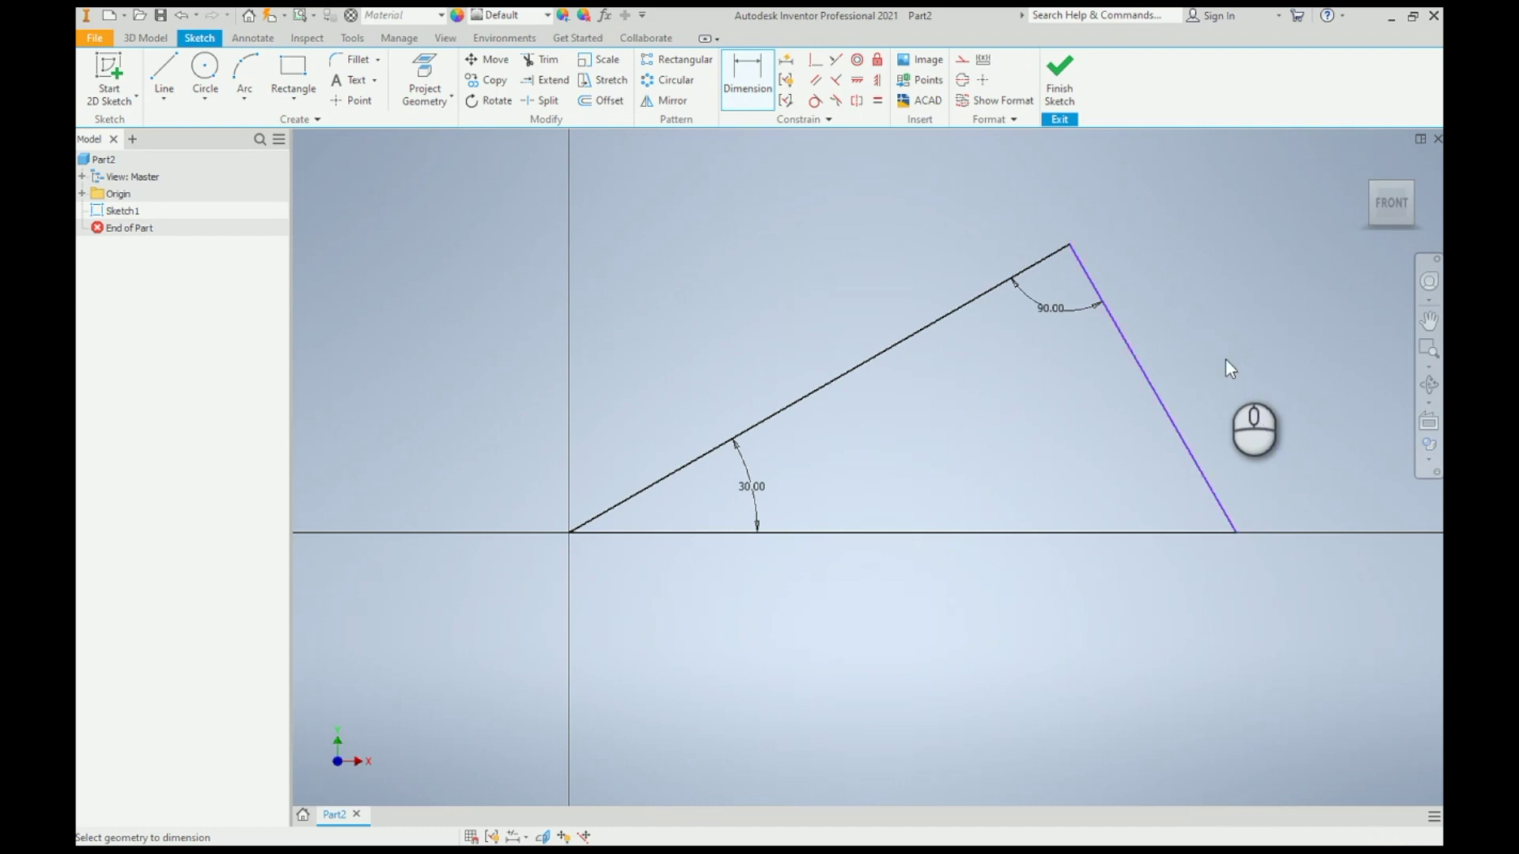
Step: Dimension the triangle's horizontal base below the figure and set its length to 8 in
{"action": "left_click", "coordinate": [997, 534]}
{"action": "left_click", "coordinate": [974, 609]}
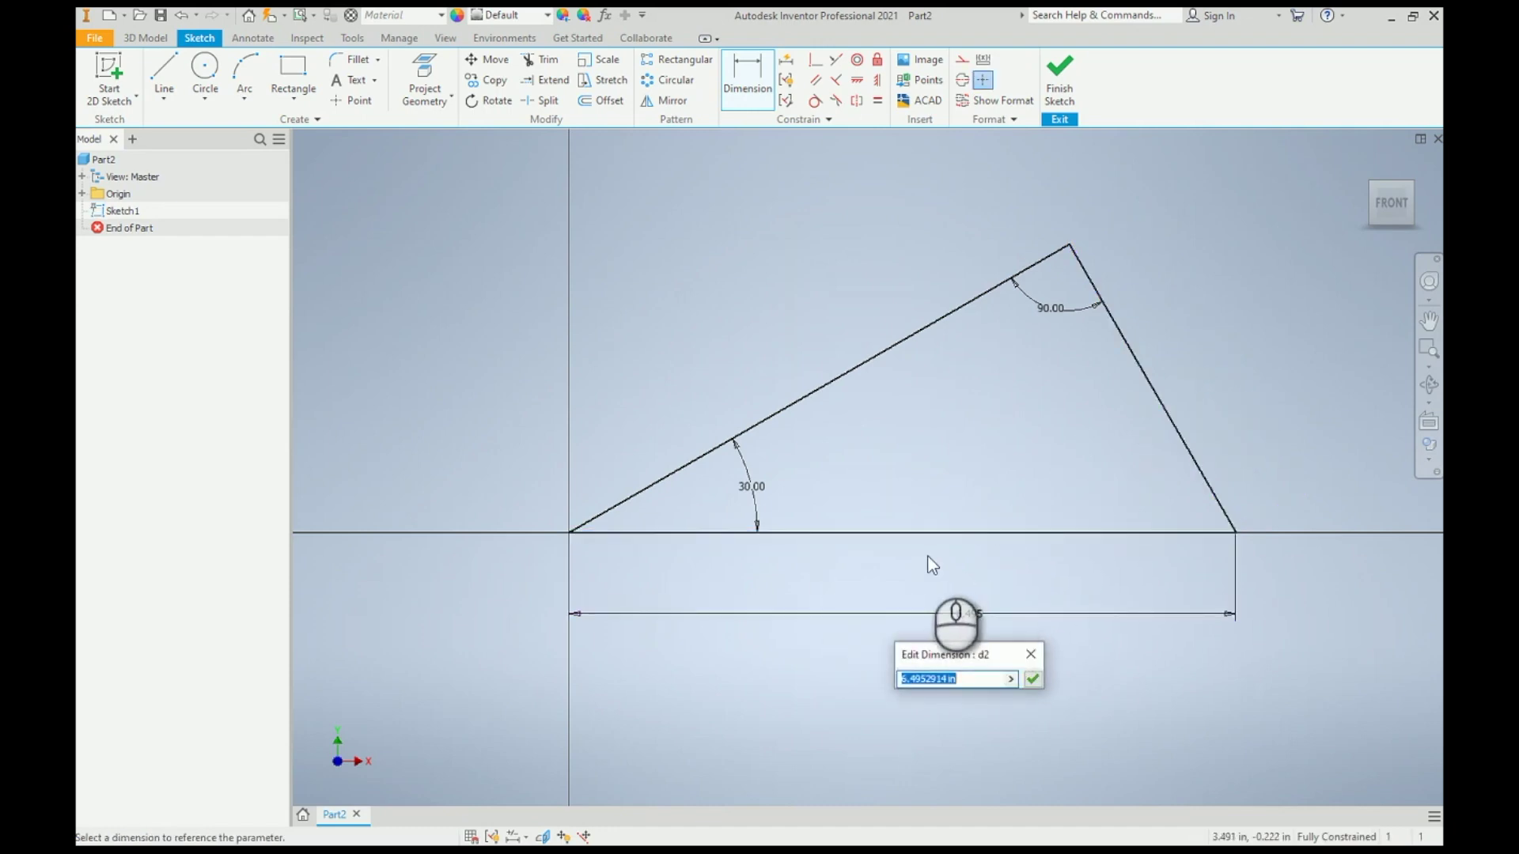
{"action": "key", "text": "Return"}
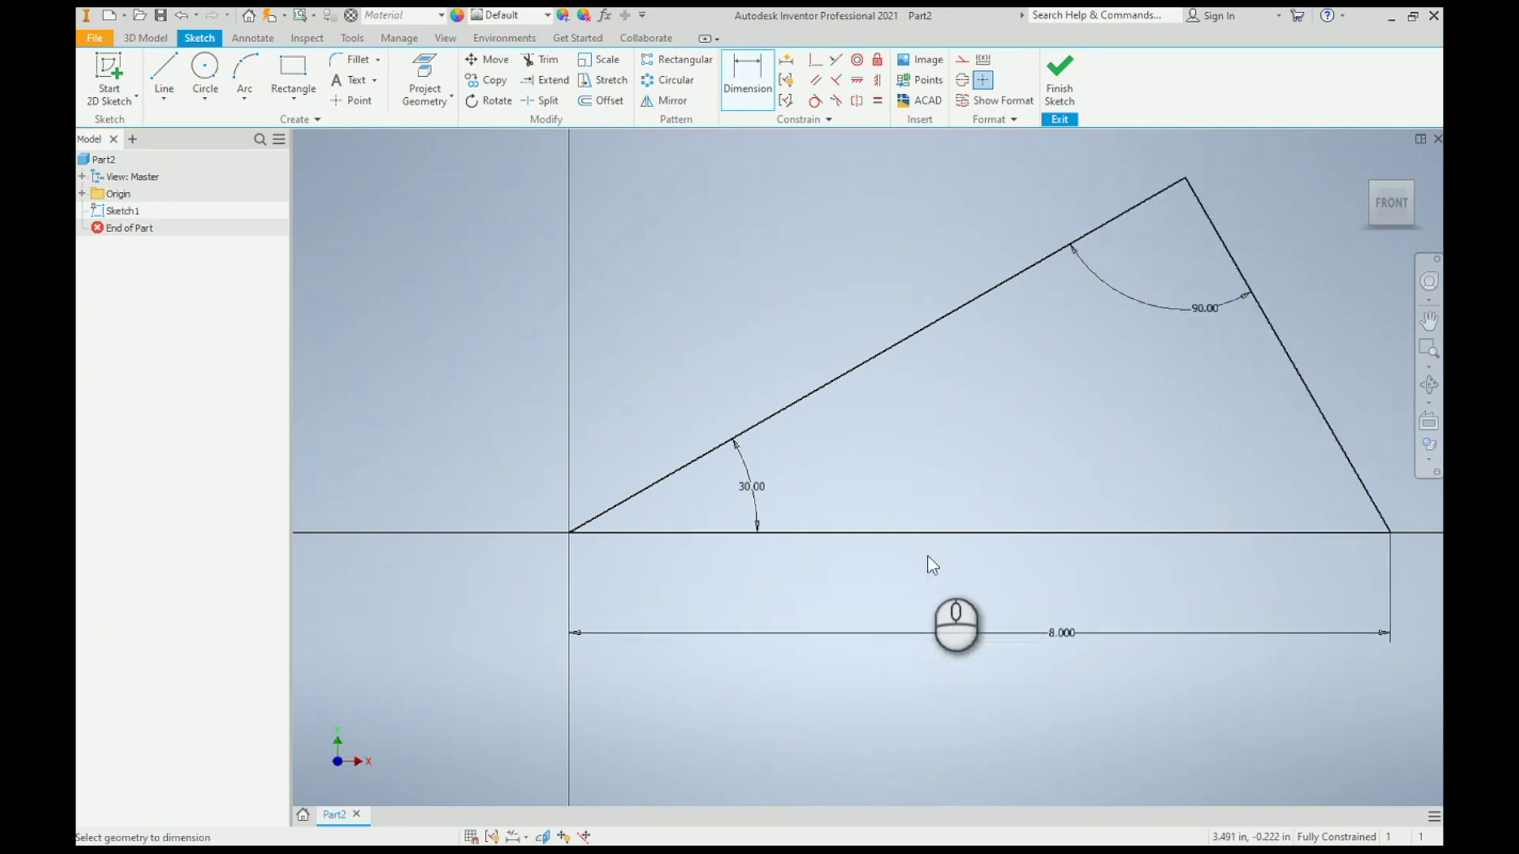
Step: Add an aligned driven dimension to the triangle's short sloped side, placed outside the figure
{"action": "scroll", "coordinate": [766, 452], "scroll_direction": "up", "scroll_amount": 3}
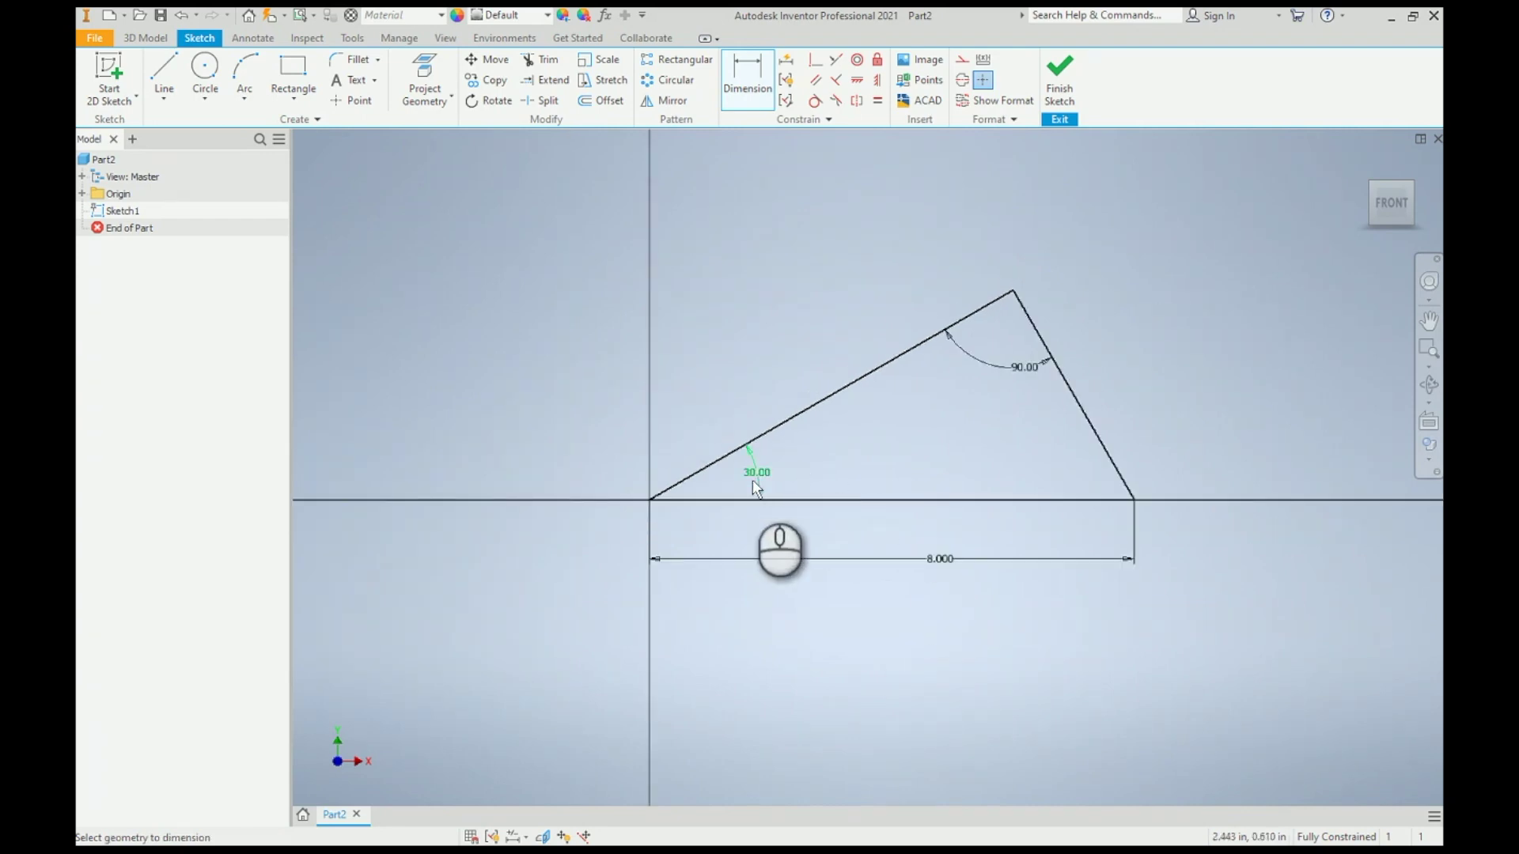
{"action": "left_click", "coordinate": [1082, 405]}
{"action": "left_click", "coordinate": [1140, 354]}
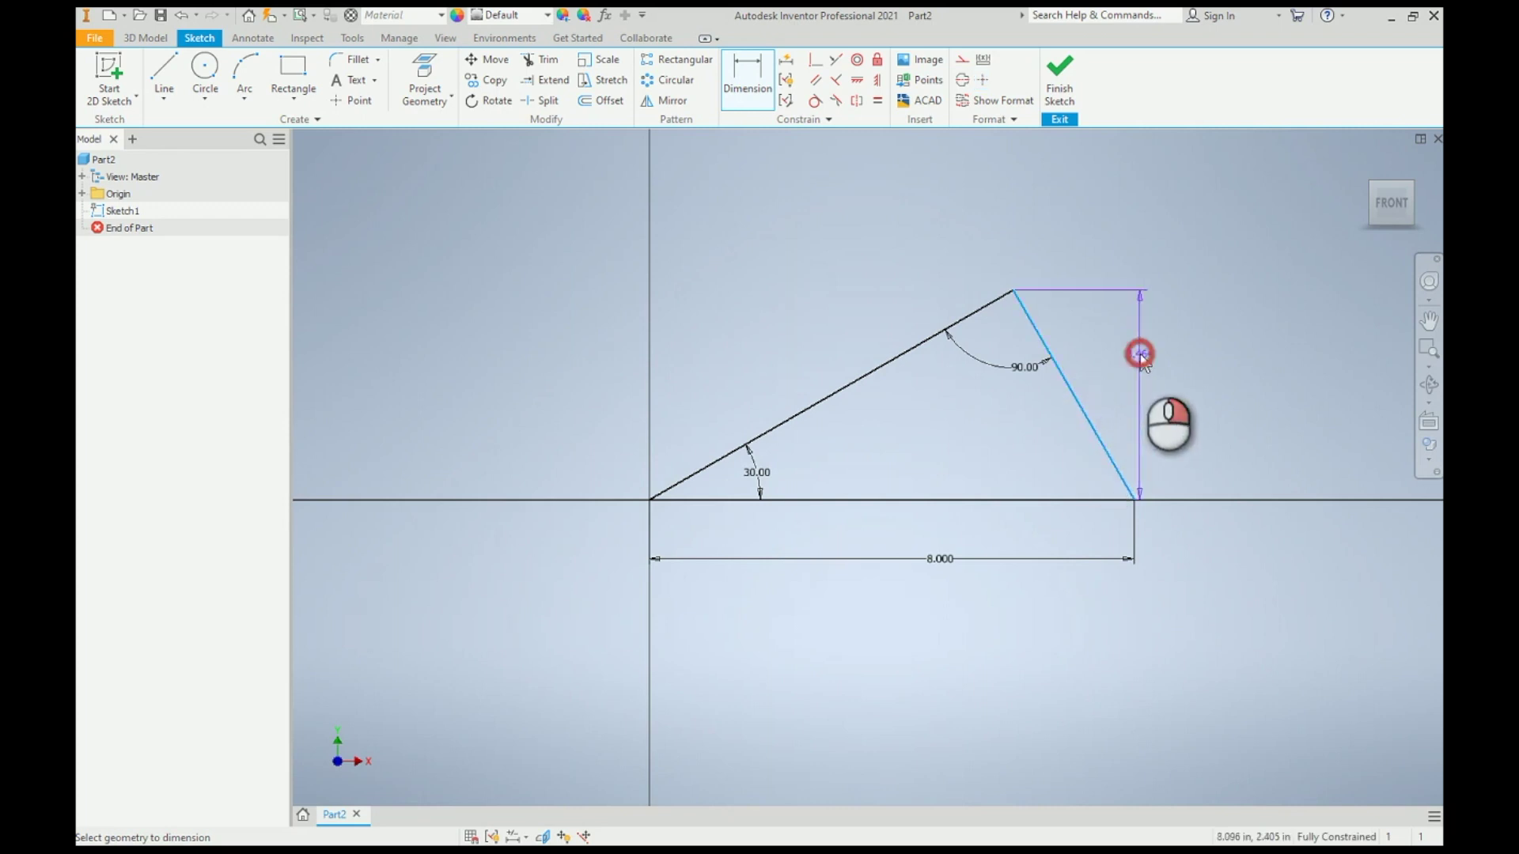
{"action": "right_click", "coordinate": [1140, 354]}
{"action": "left_click", "coordinate": [1138, 428]}
{"action": "left_click", "coordinate": [1148, 409]}
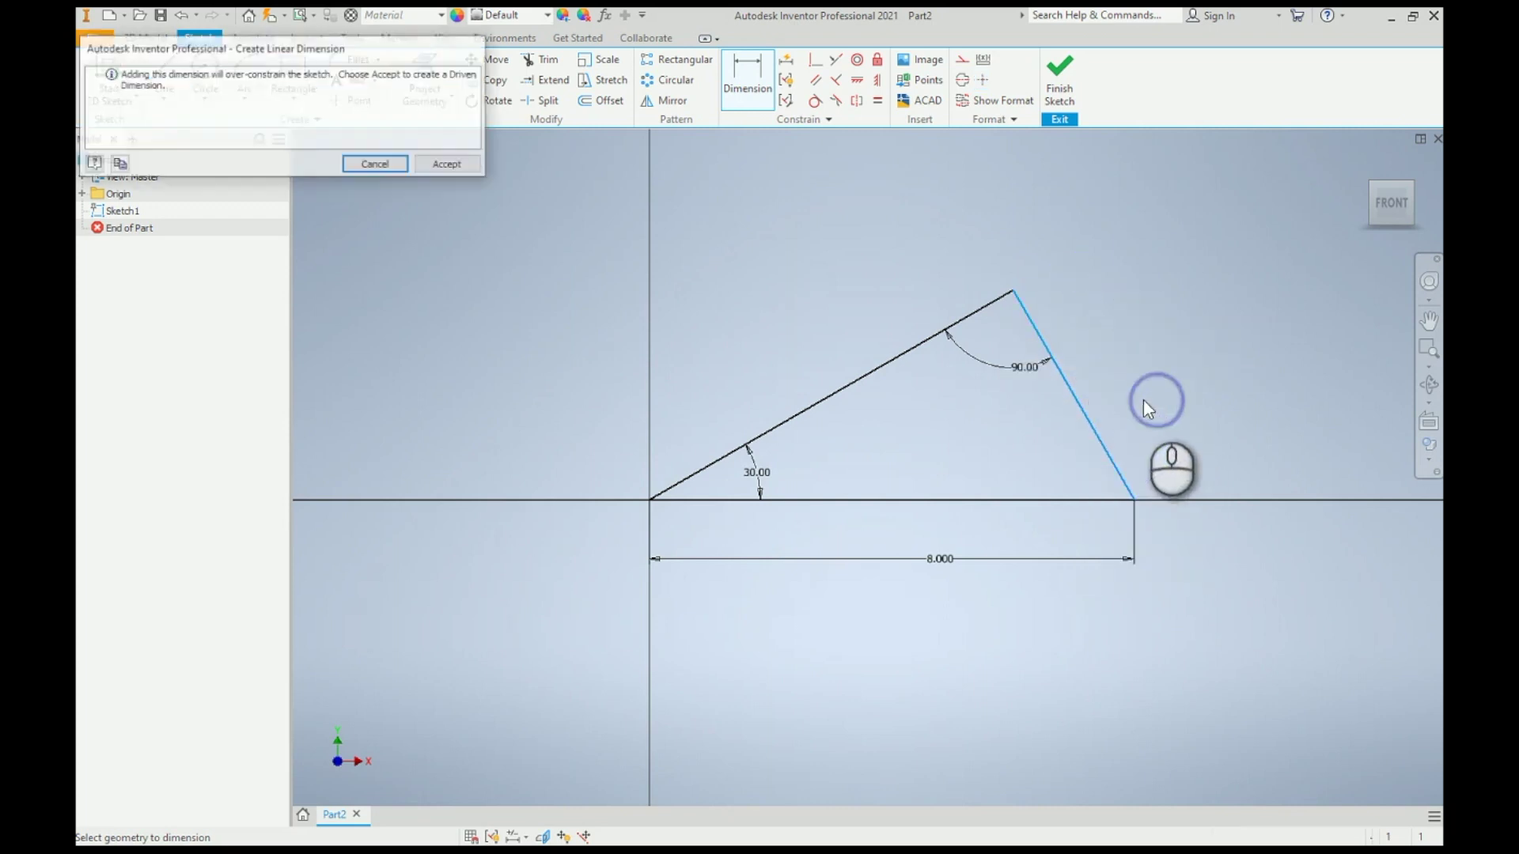
{"action": "left_click", "coordinate": [448, 164]}
Step: Add an aligned driven dimension to the triangle's long sloped side, placed above it
{"action": "left_click", "coordinate": [845, 400]}
{"action": "right_click", "coordinate": [760, 322]}
{"action": "left_click", "coordinate": [757, 366]}
{"action": "left_click", "coordinate": [742, 325]}
{"action": "left_click", "coordinate": [447, 162]}
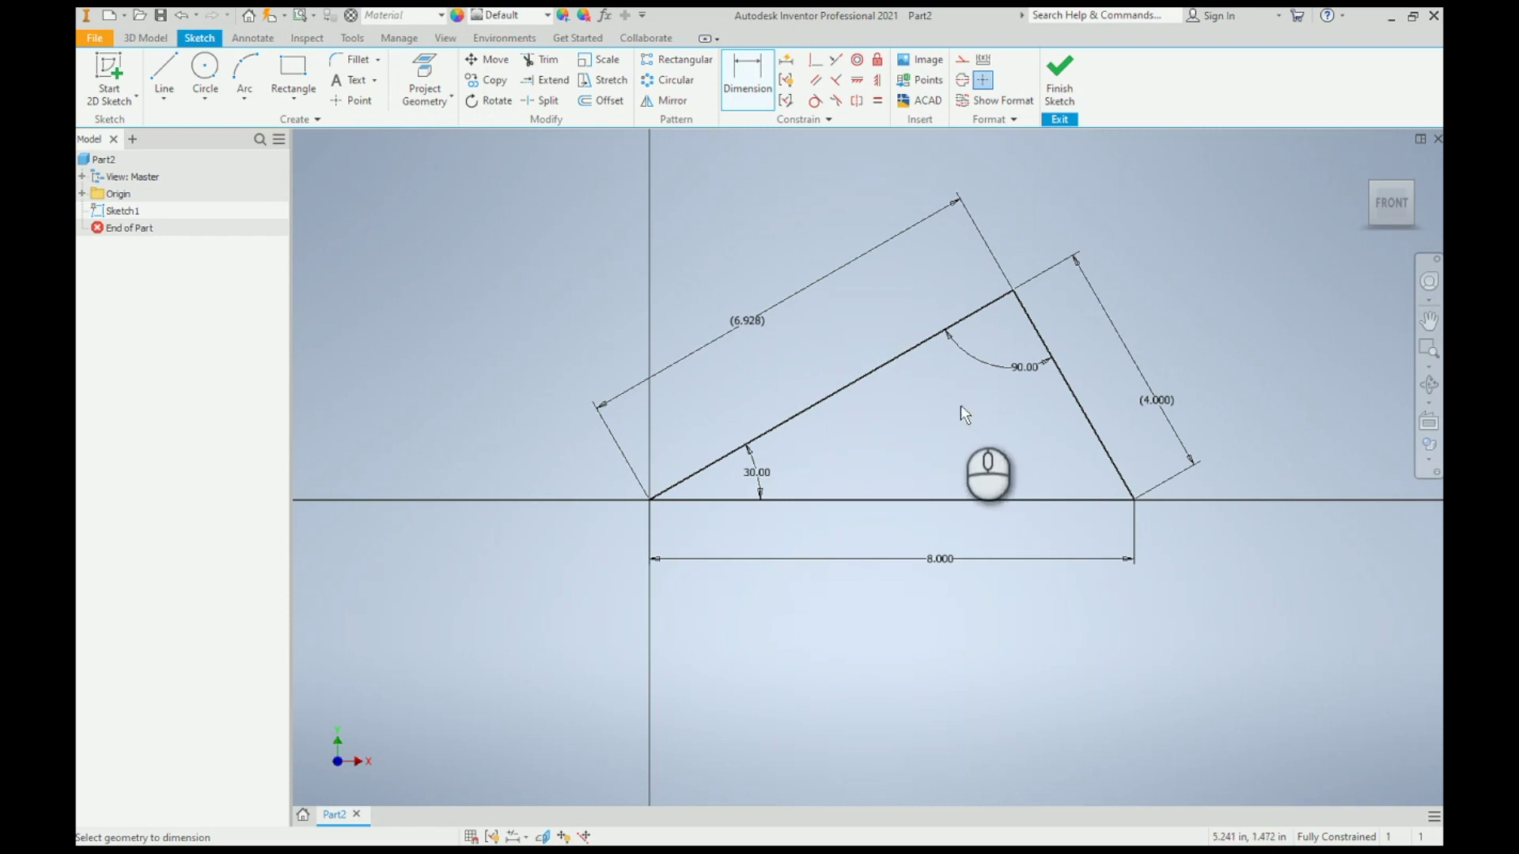
Step: Draw a circle about 0.83 in in diameter centred on the triangle's apex
{"action": "left_click", "coordinate": [205, 69]}
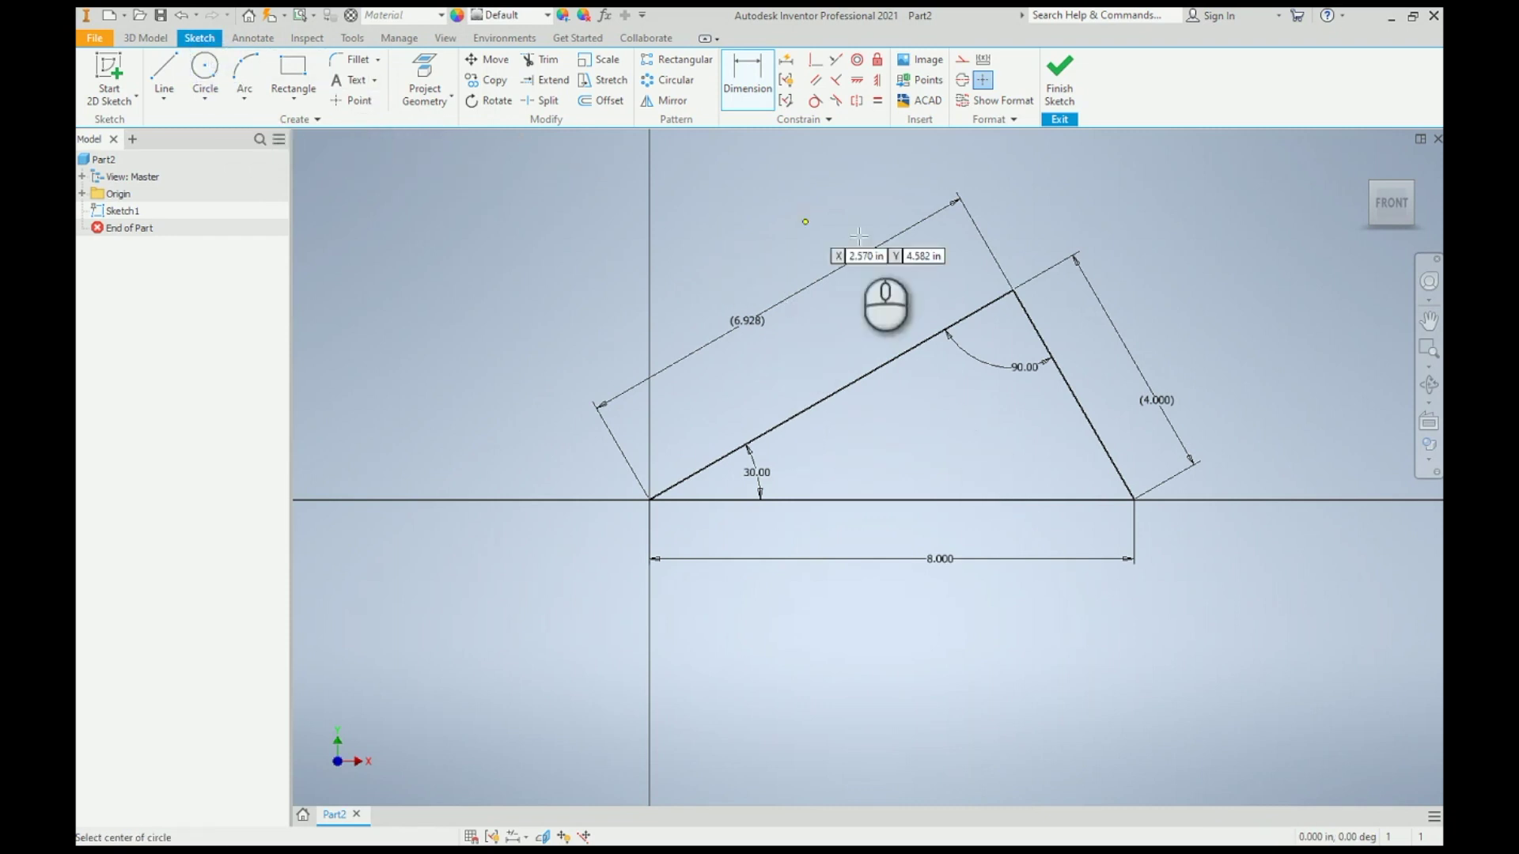
{"action": "left_click", "coordinate": [1013, 291]}
{"action": "left_click", "coordinate": [1038, 296]}
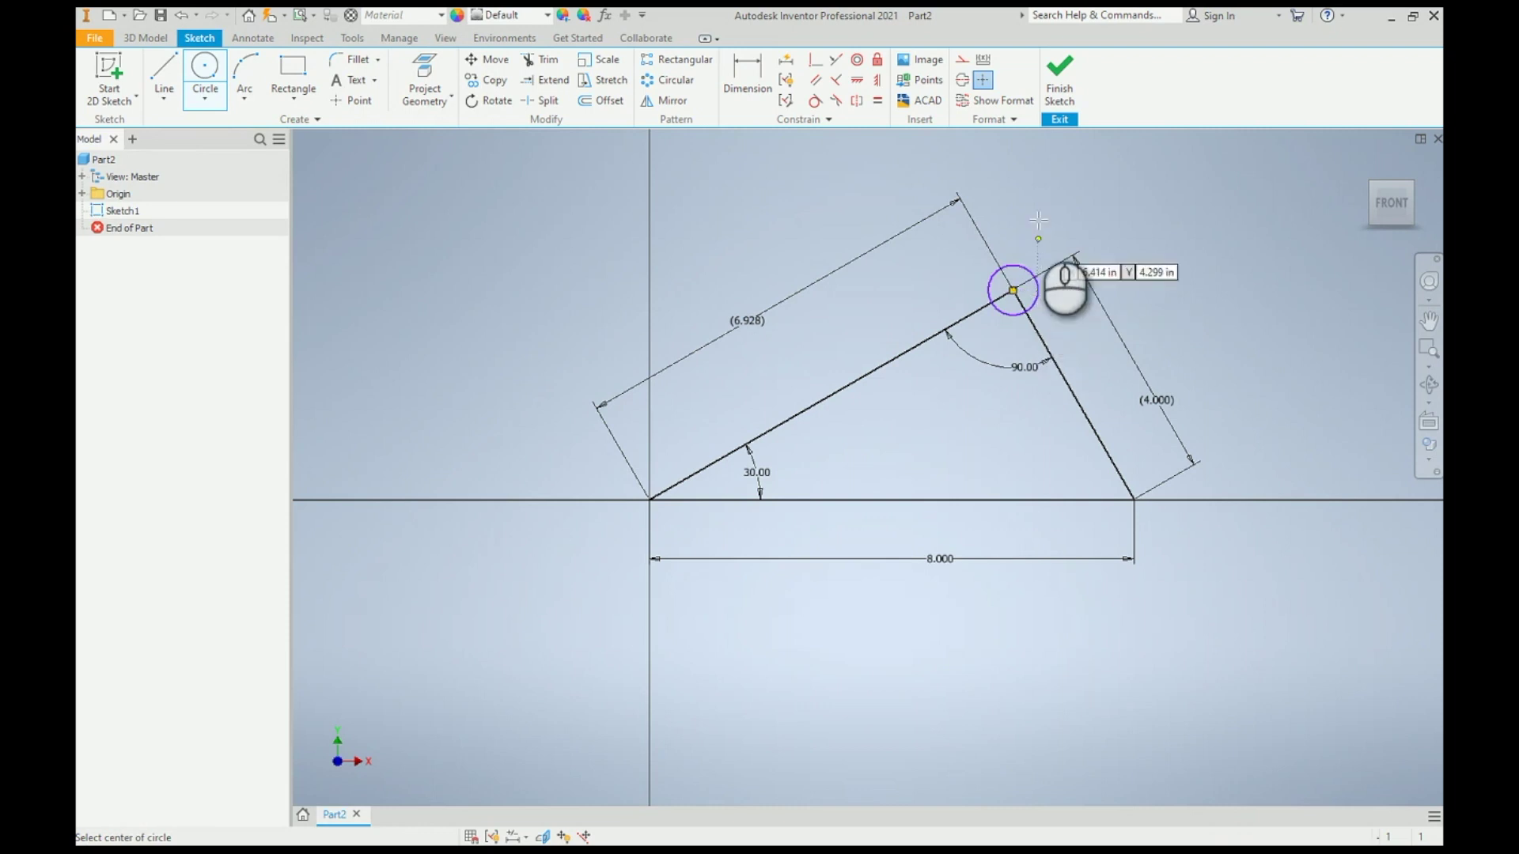
Step: Dimension the circle at the triangle's apex and set its diameter to 0.75 in
{"action": "key", "text": "d"}
{"action": "left_click", "coordinate": [1013, 269]}
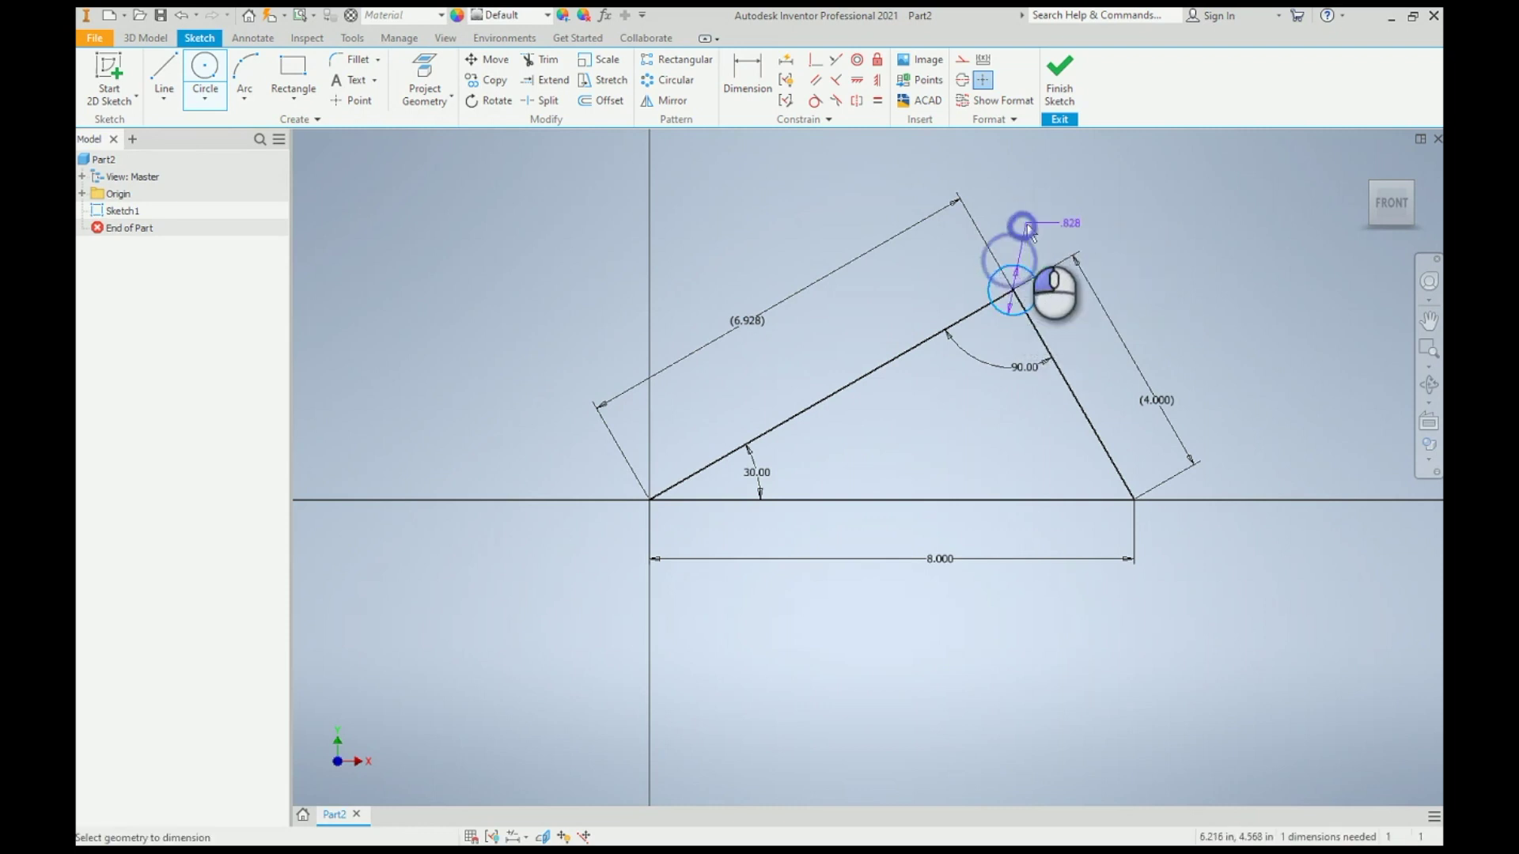
{"action": "left_click", "coordinate": [1036, 231]}
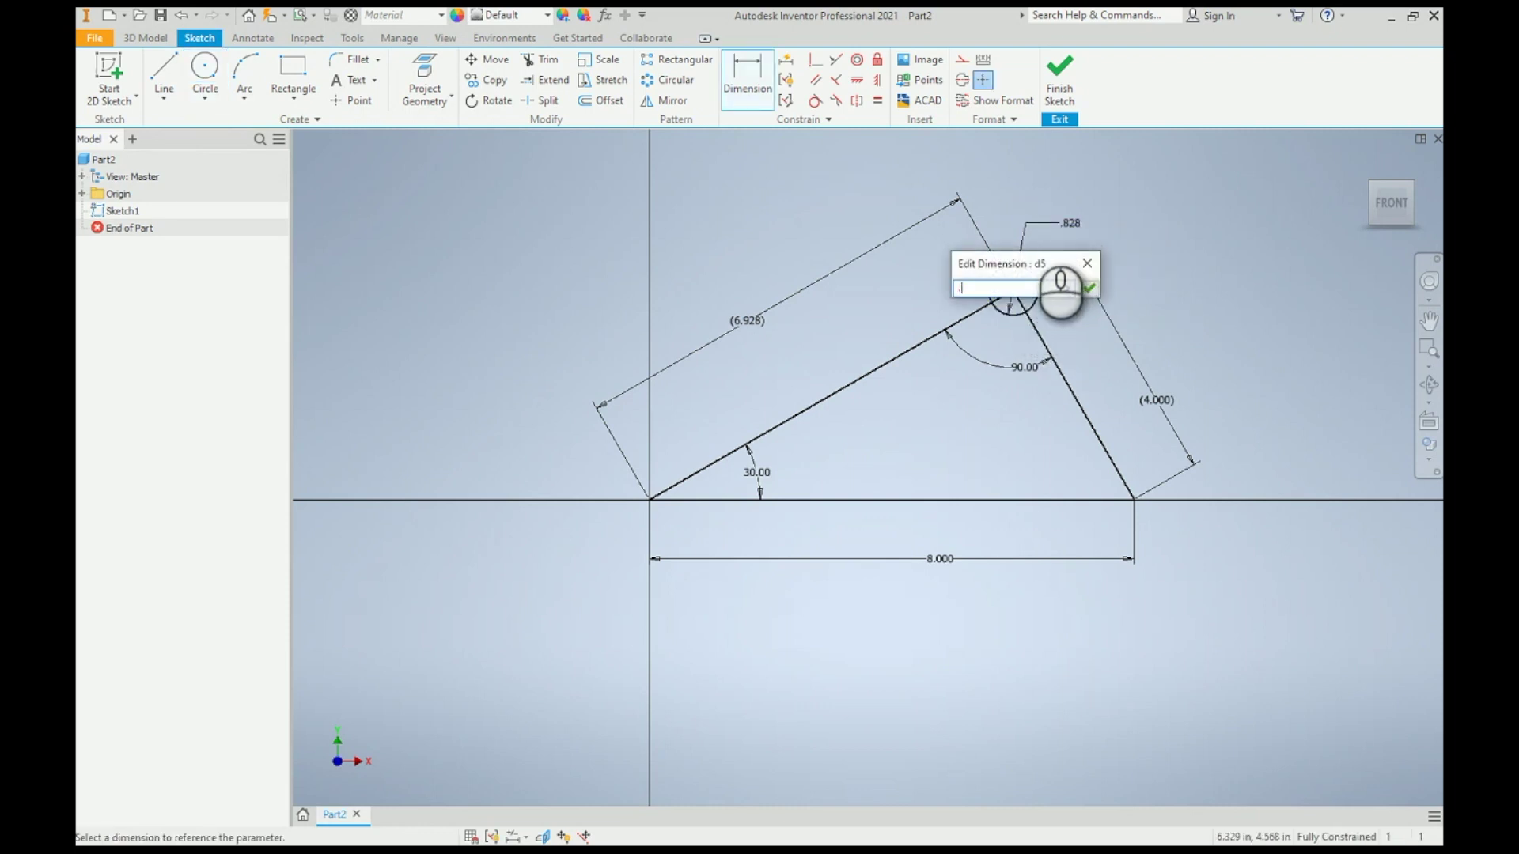
{"action": "key", "text": "Return"}
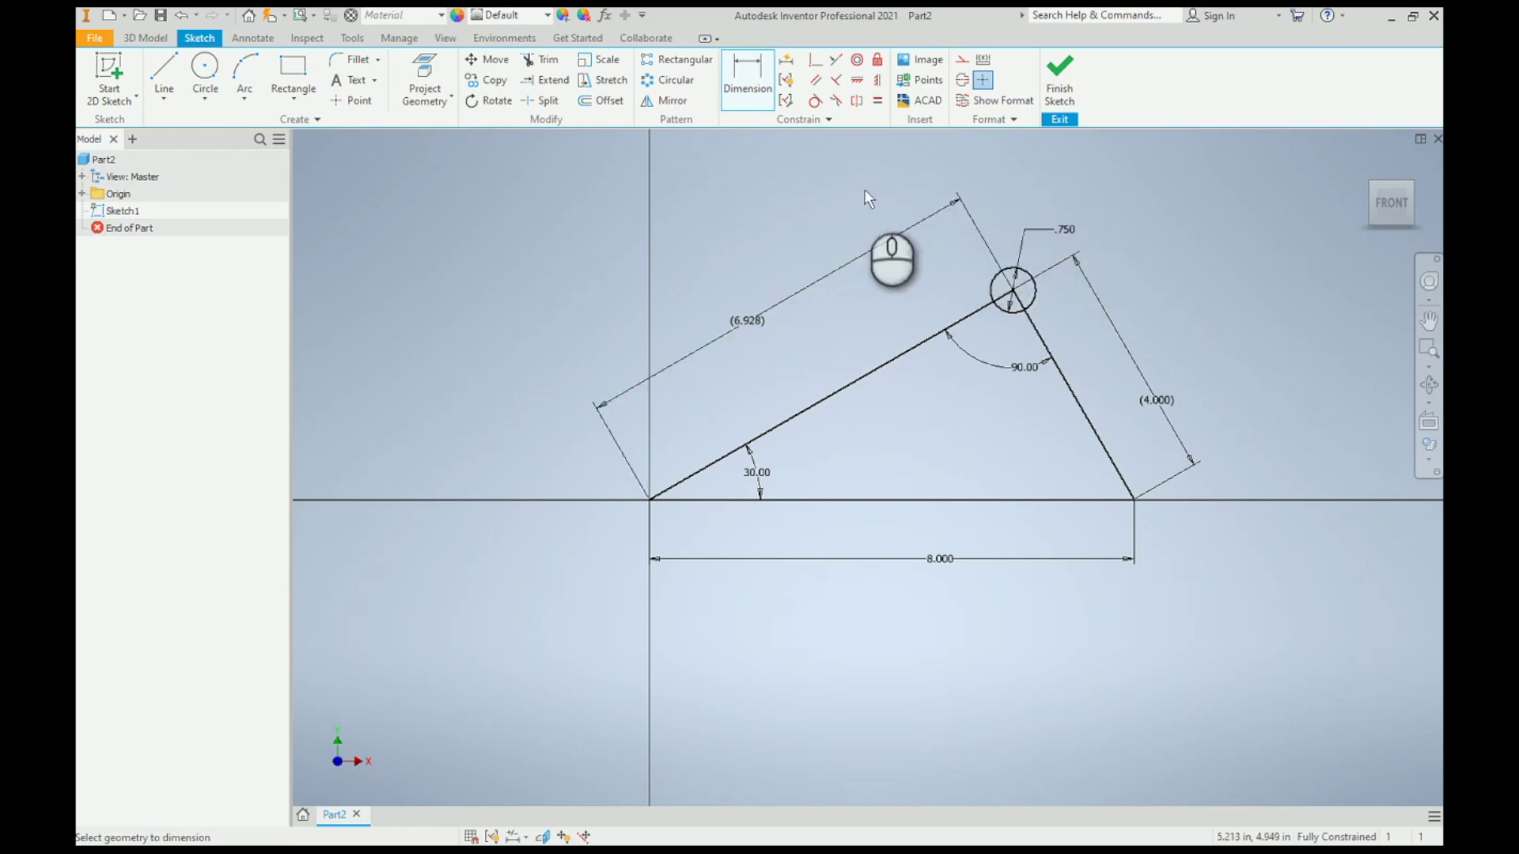
Step: Draw a circle centred on the end of the triangle's base farthest from the origin, passing through the apex
{"action": "left_click", "coordinate": [209, 70]}
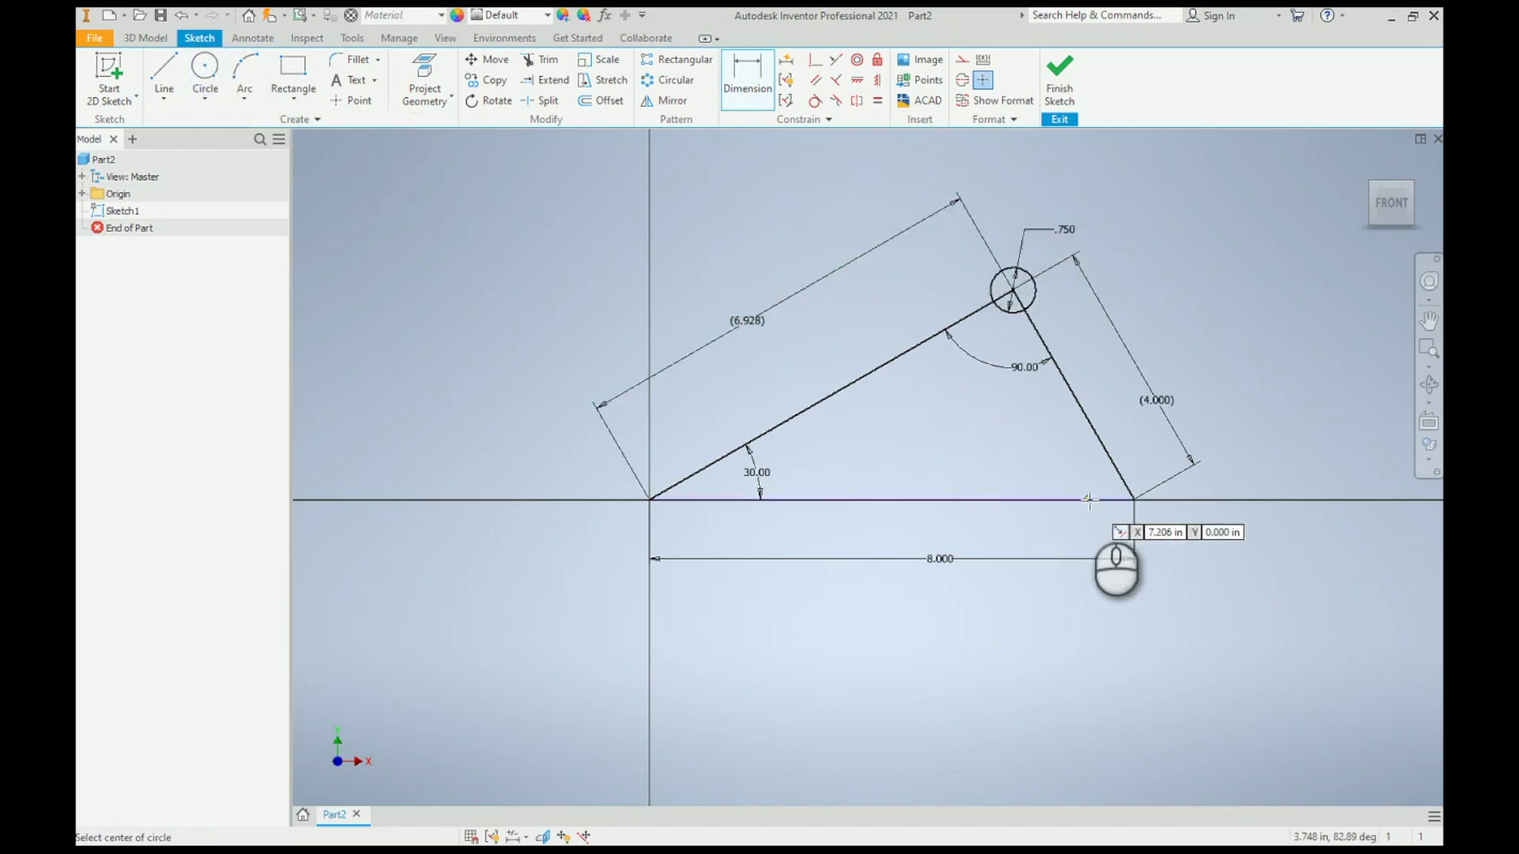
{"action": "left_click", "coordinate": [1135, 498]}
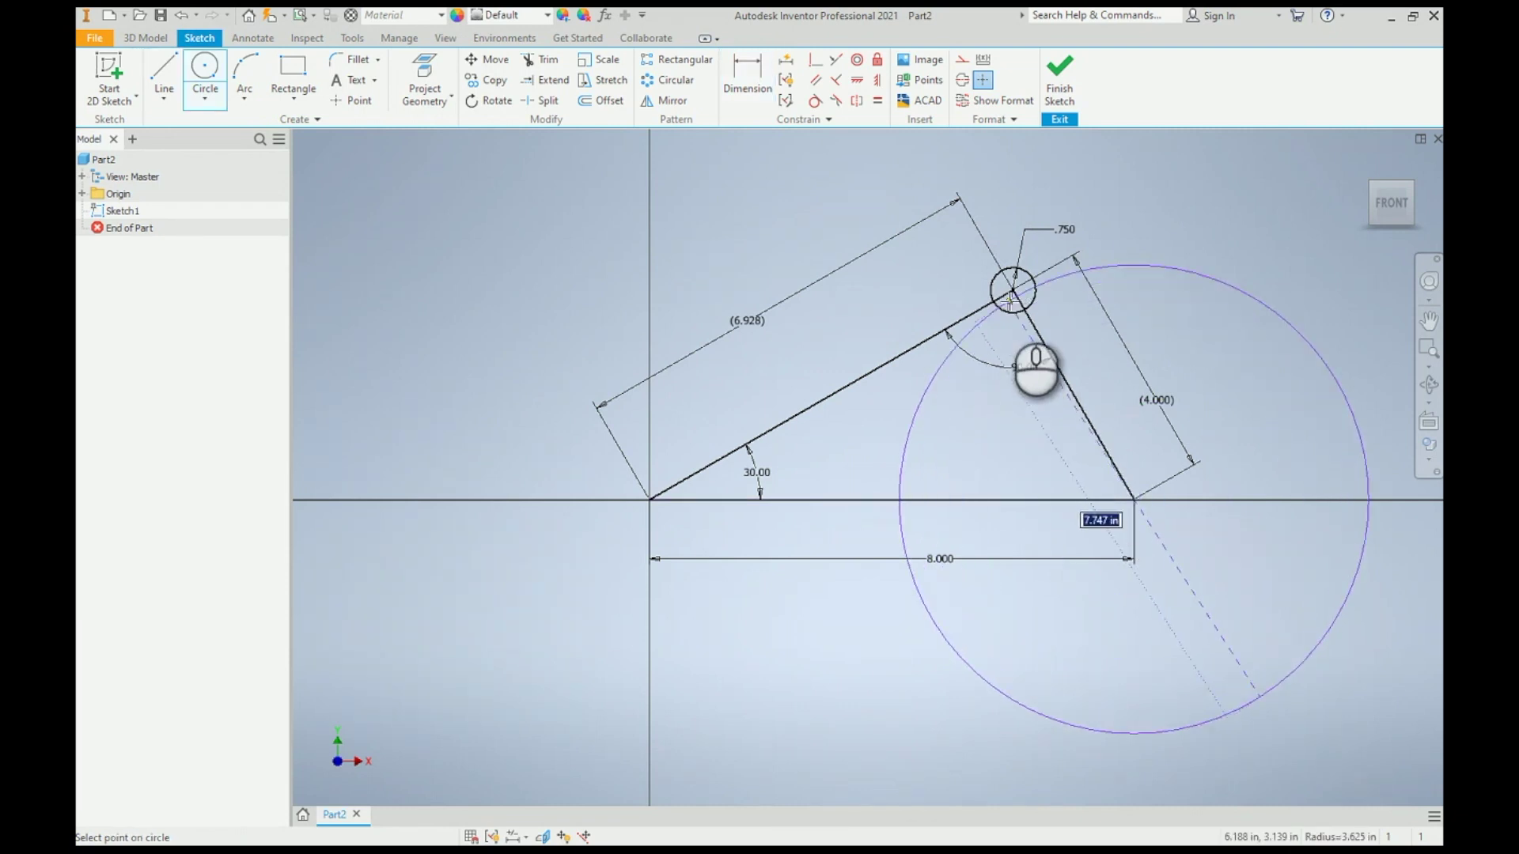
{"action": "left_click", "coordinate": [1013, 290]}
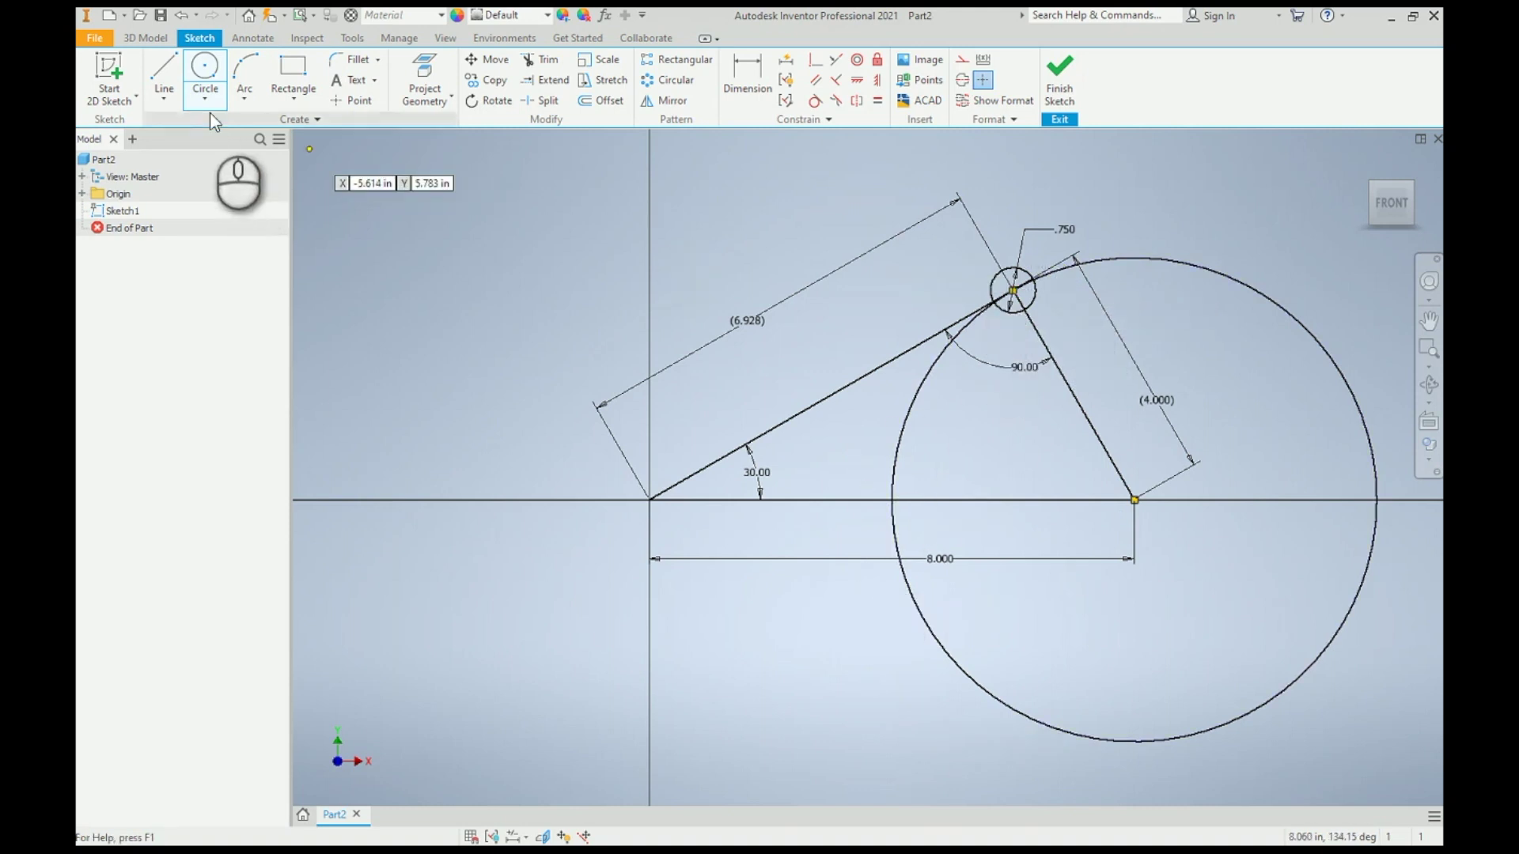
Step: Draw a circle about 0.78 in in diameter where the large circle crosses the base, and link its diameter to the apex circle's dimension d5
{"action": "left_click", "coordinate": [893, 499]}
{"action": "left_click", "coordinate": [916, 500]}
{"action": "key", "text": "d"}
{"action": "left_click", "coordinate": [911, 484]}
{"action": "left_click", "coordinate": [956, 451]}
{"action": "left_click", "coordinate": [1028, 231]}
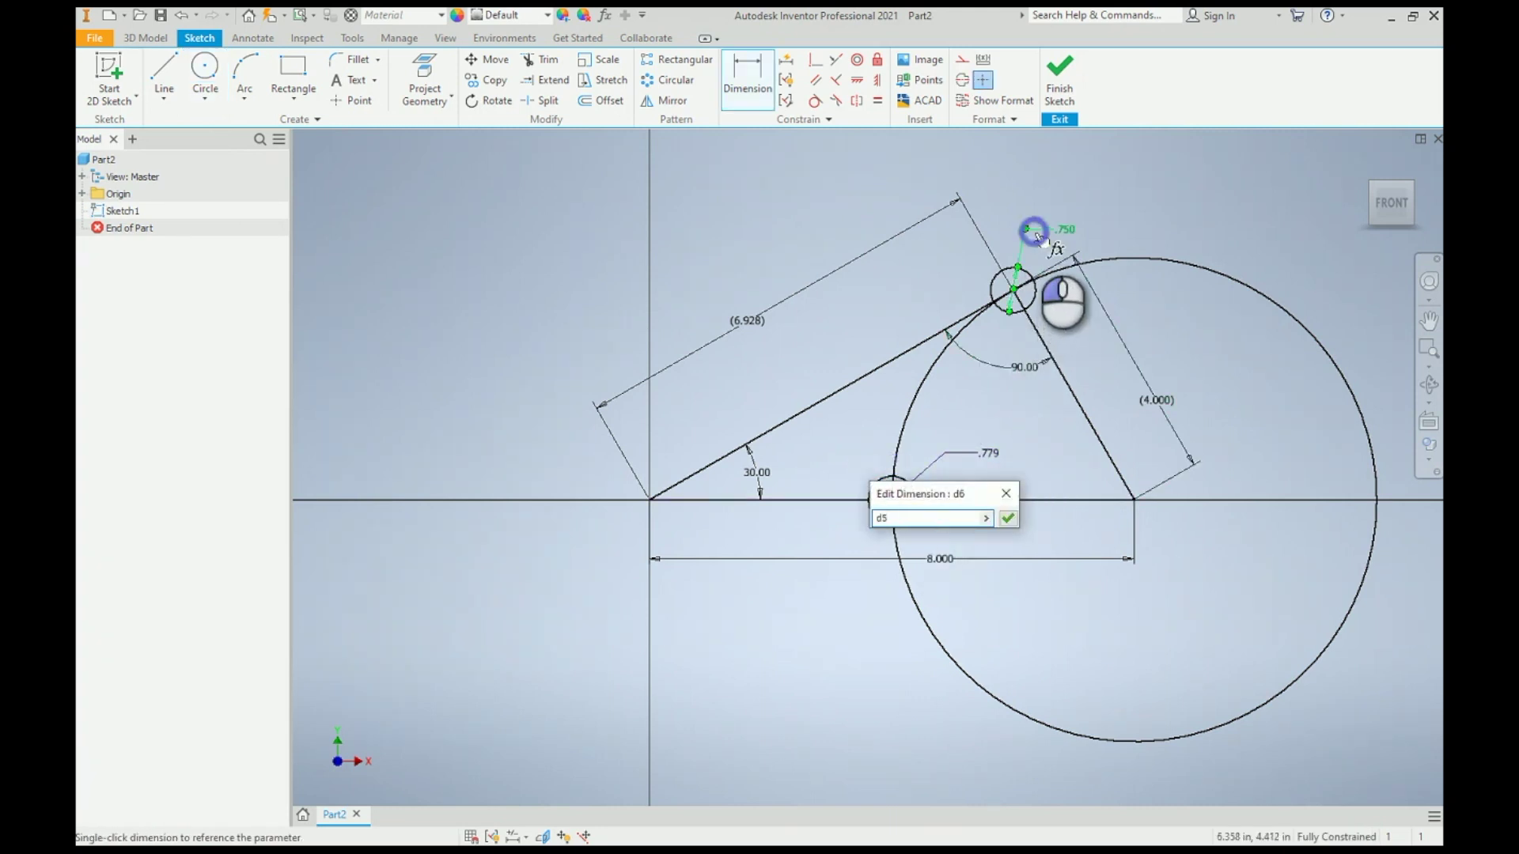
{"action": "left_click", "coordinate": [1004, 517]}
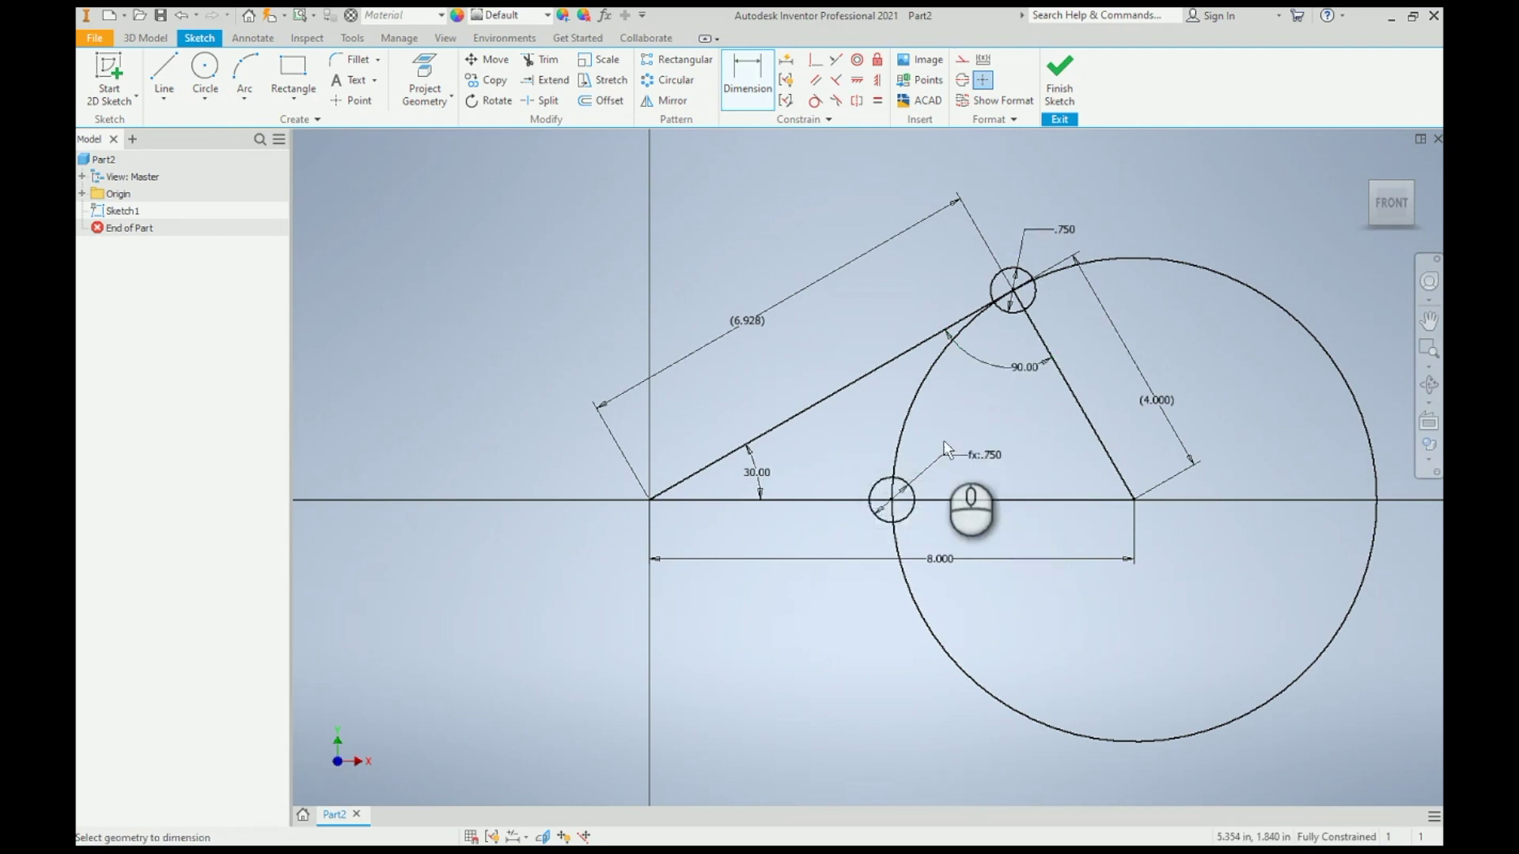
Step: Draw a circle centred on the origin that passes through the triangle's apex
{"action": "left_click", "coordinate": [205, 69]}
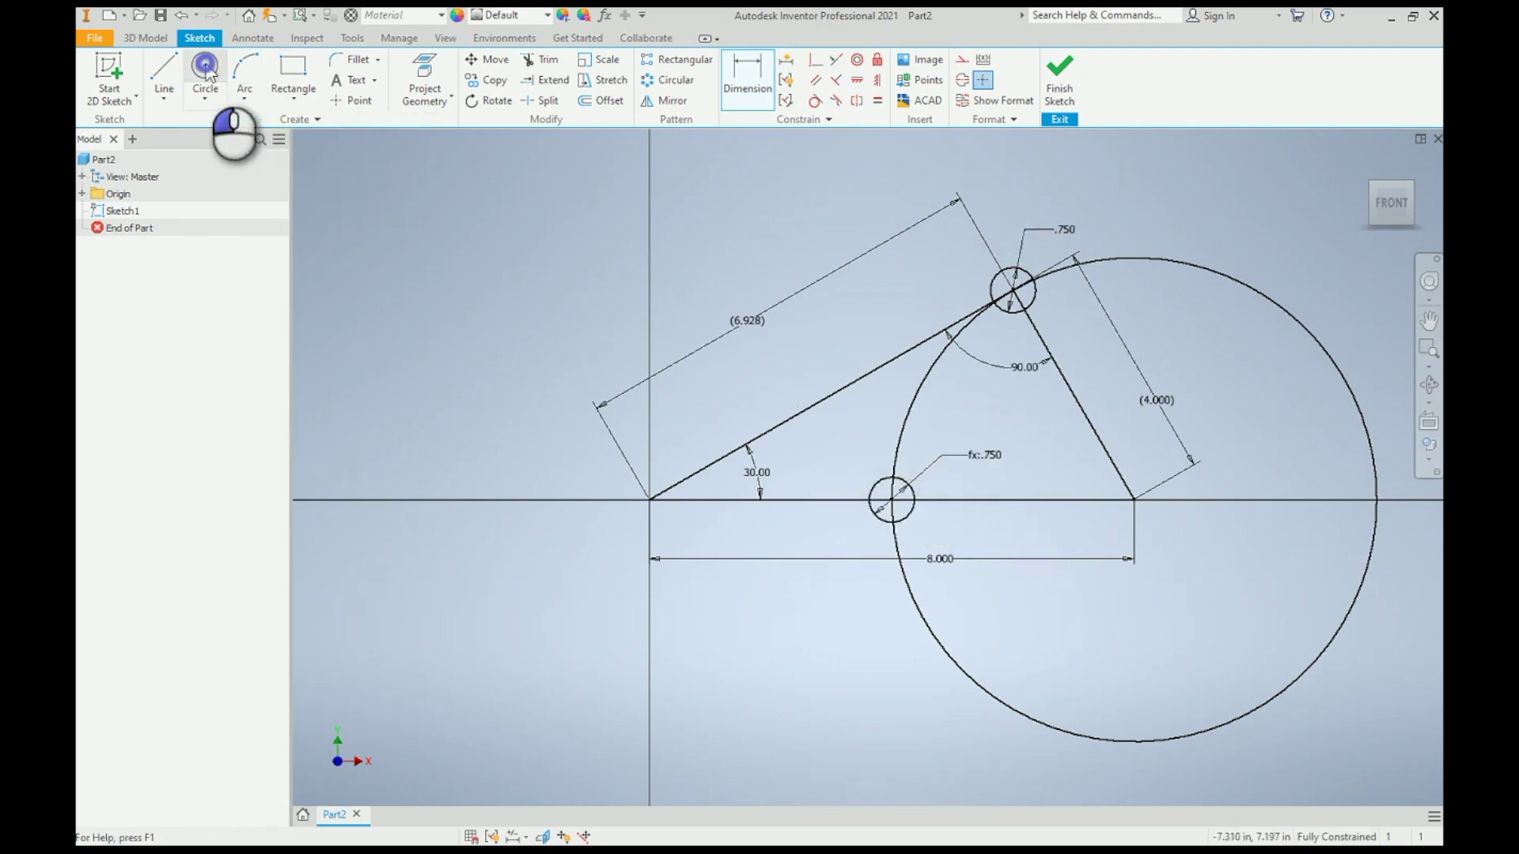
{"action": "left_click", "coordinate": [649, 499]}
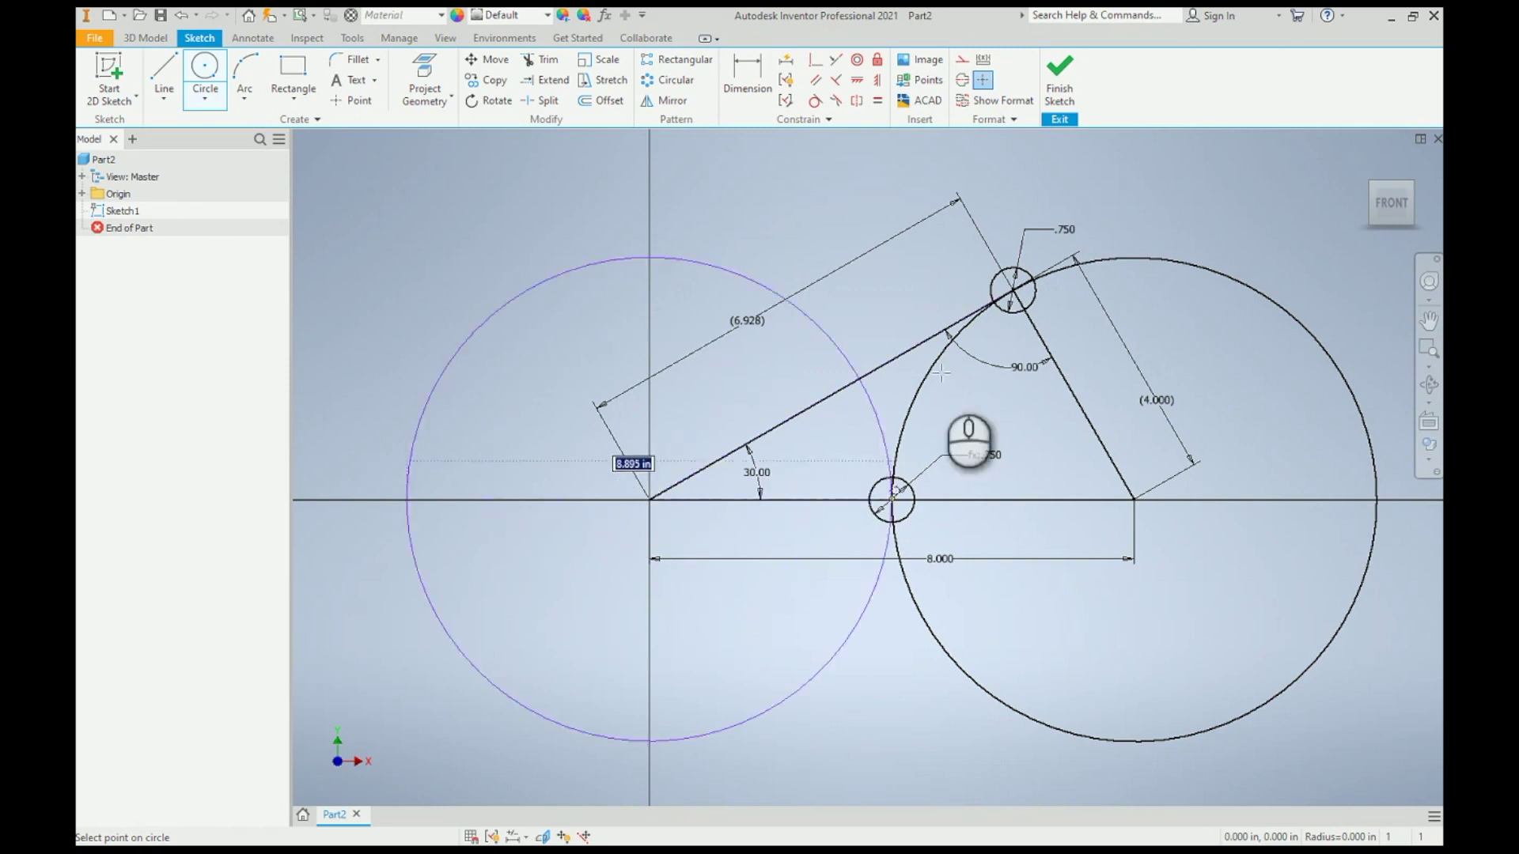
{"action": "left_click", "coordinate": [1014, 290]}
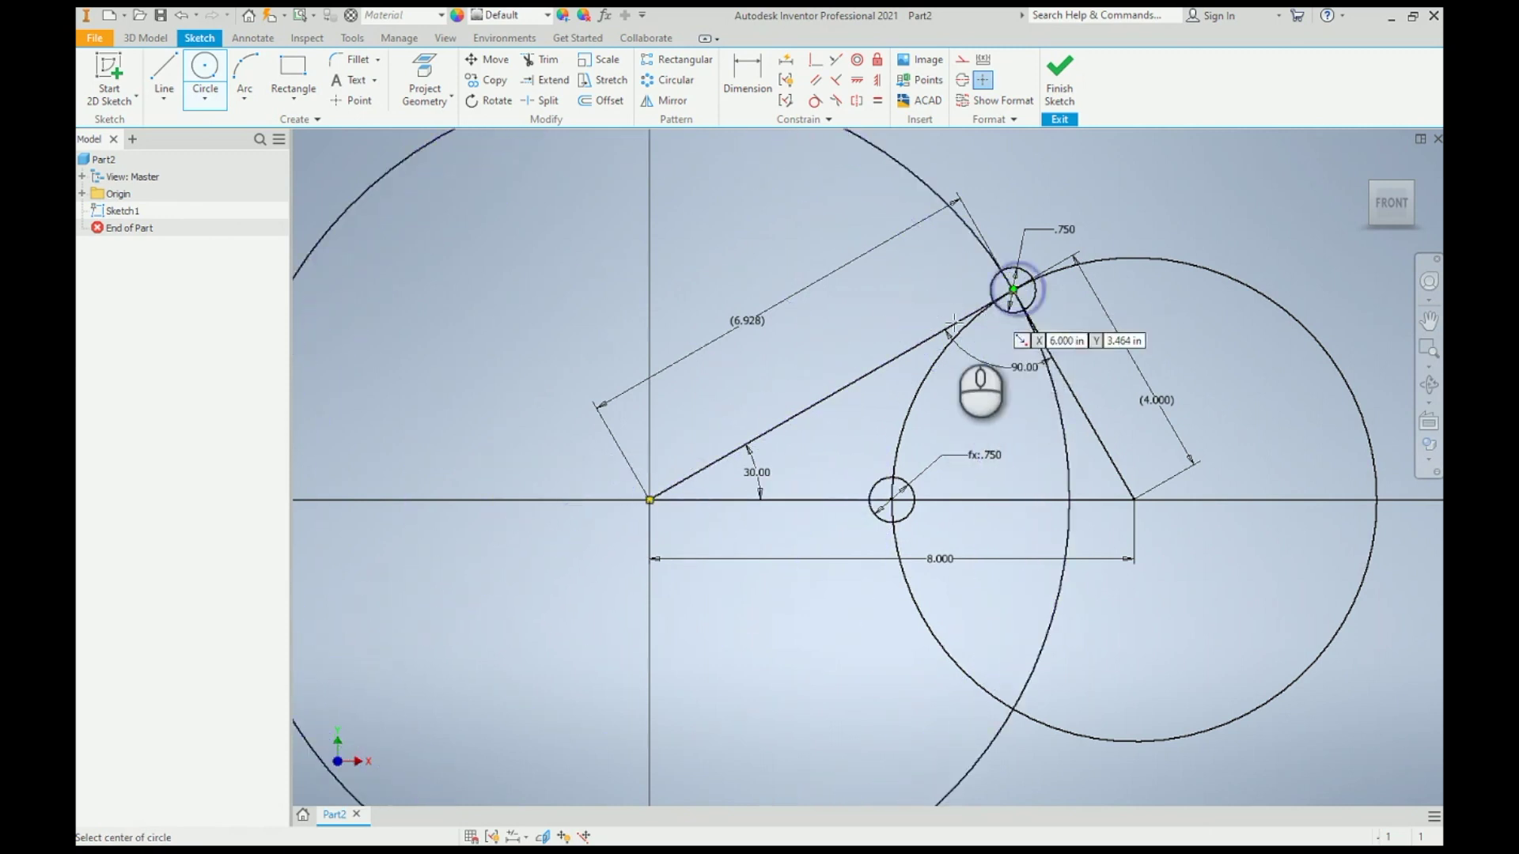
{"action": "scroll", "coordinate": [920, 336], "scroll_direction": "down", "scroll_amount": 3}
{"action": "right_click", "coordinate": [966, 172]}
{"action": "left_click", "coordinate": [1011, 176]}
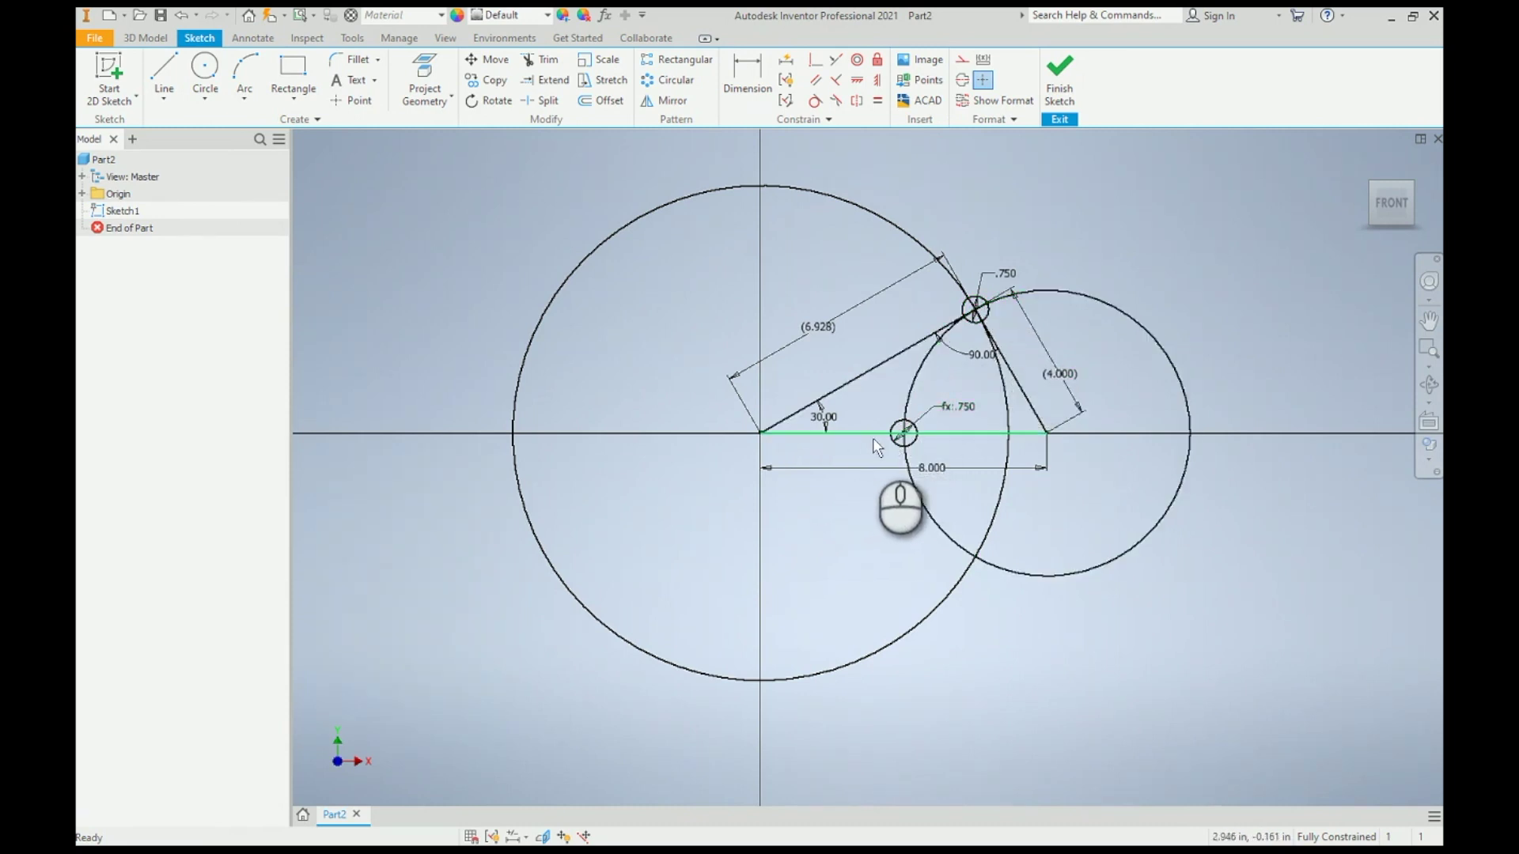
Step: Draw a second circle centred on the origin that passes through the centre of the small circle on the base
{"action": "left_click", "coordinate": [207, 70]}
{"action": "left_click", "coordinate": [760, 433]}
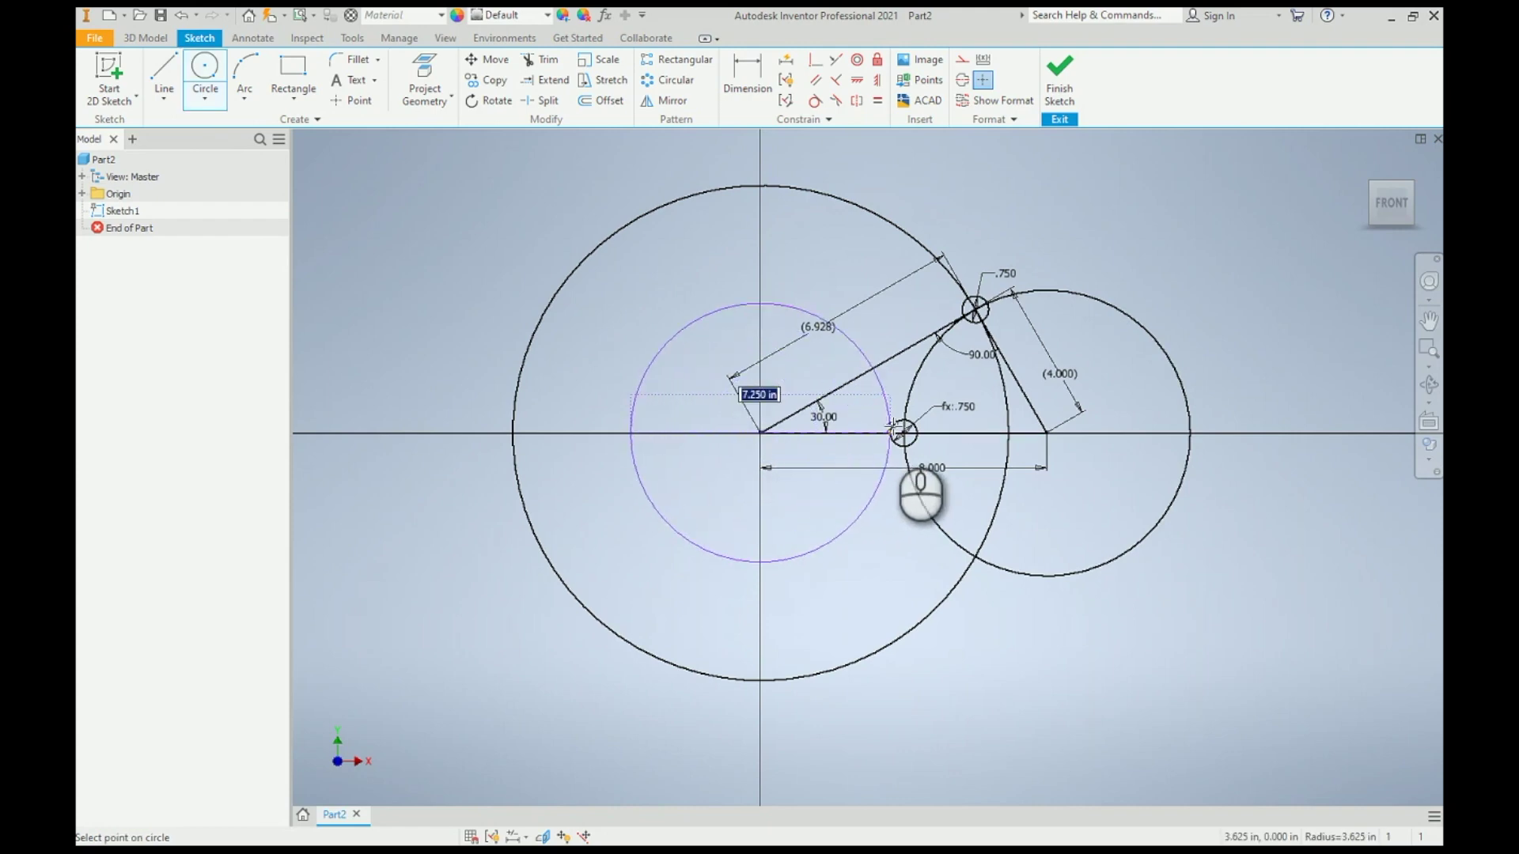
{"action": "scroll", "coordinate": [903, 432], "scroll_direction": "up", "scroll_amount": 5}
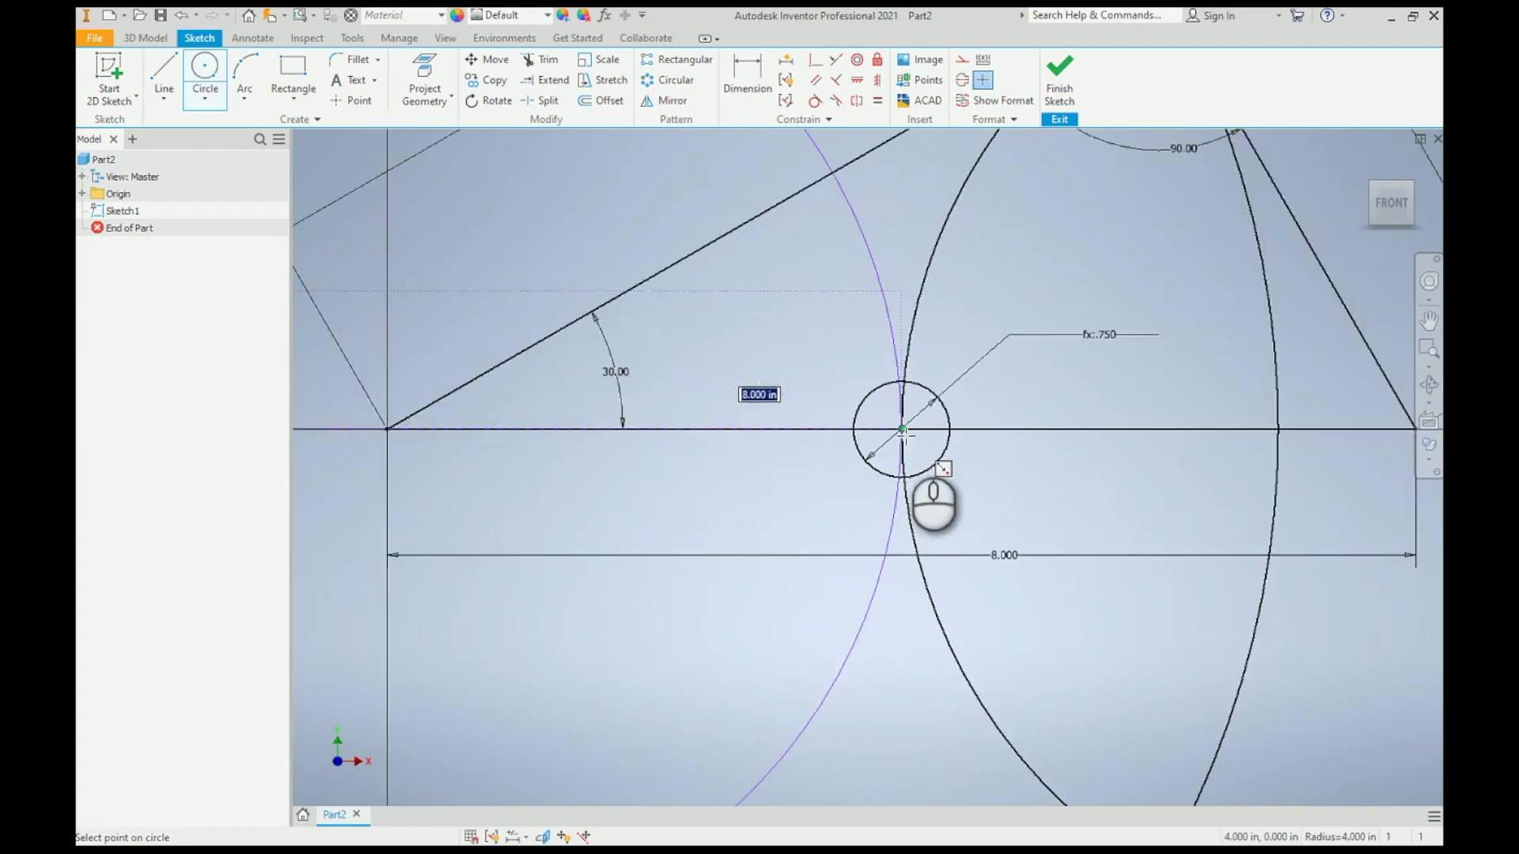
{"action": "left_click", "coordinate": [903, 433]}
{"action": "scroll", "coordinate": [903, 433], "scroll_direction": "down", "scroll_amount": 4}
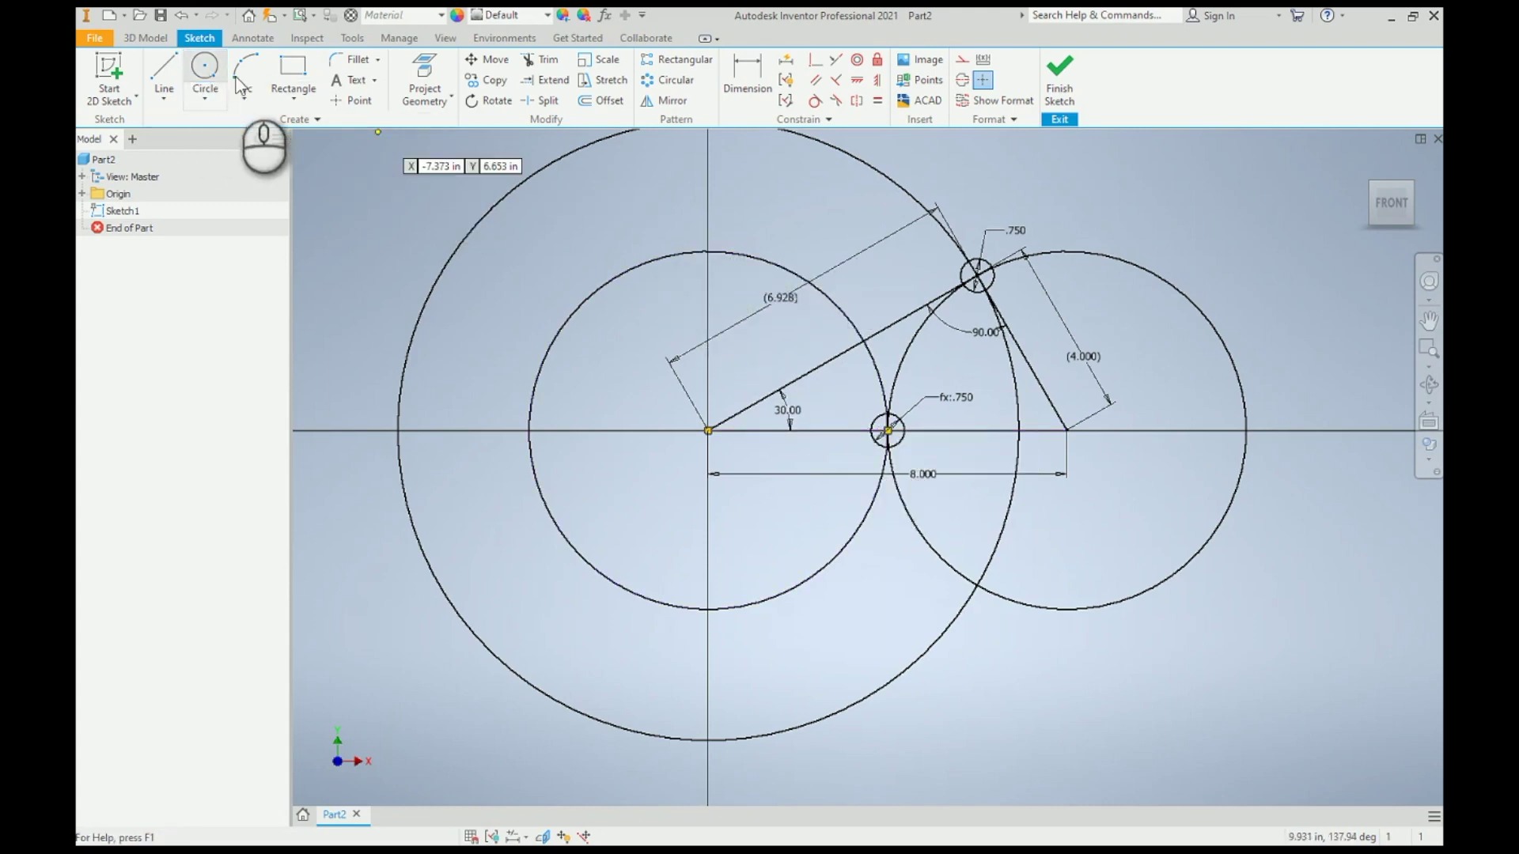
Step: Draw a center-to-center slot along the triangle's long side from the apex to the inner origin circle, as wide as the apex circle
{"action": "left_click", "coordinate": [291, 96]}
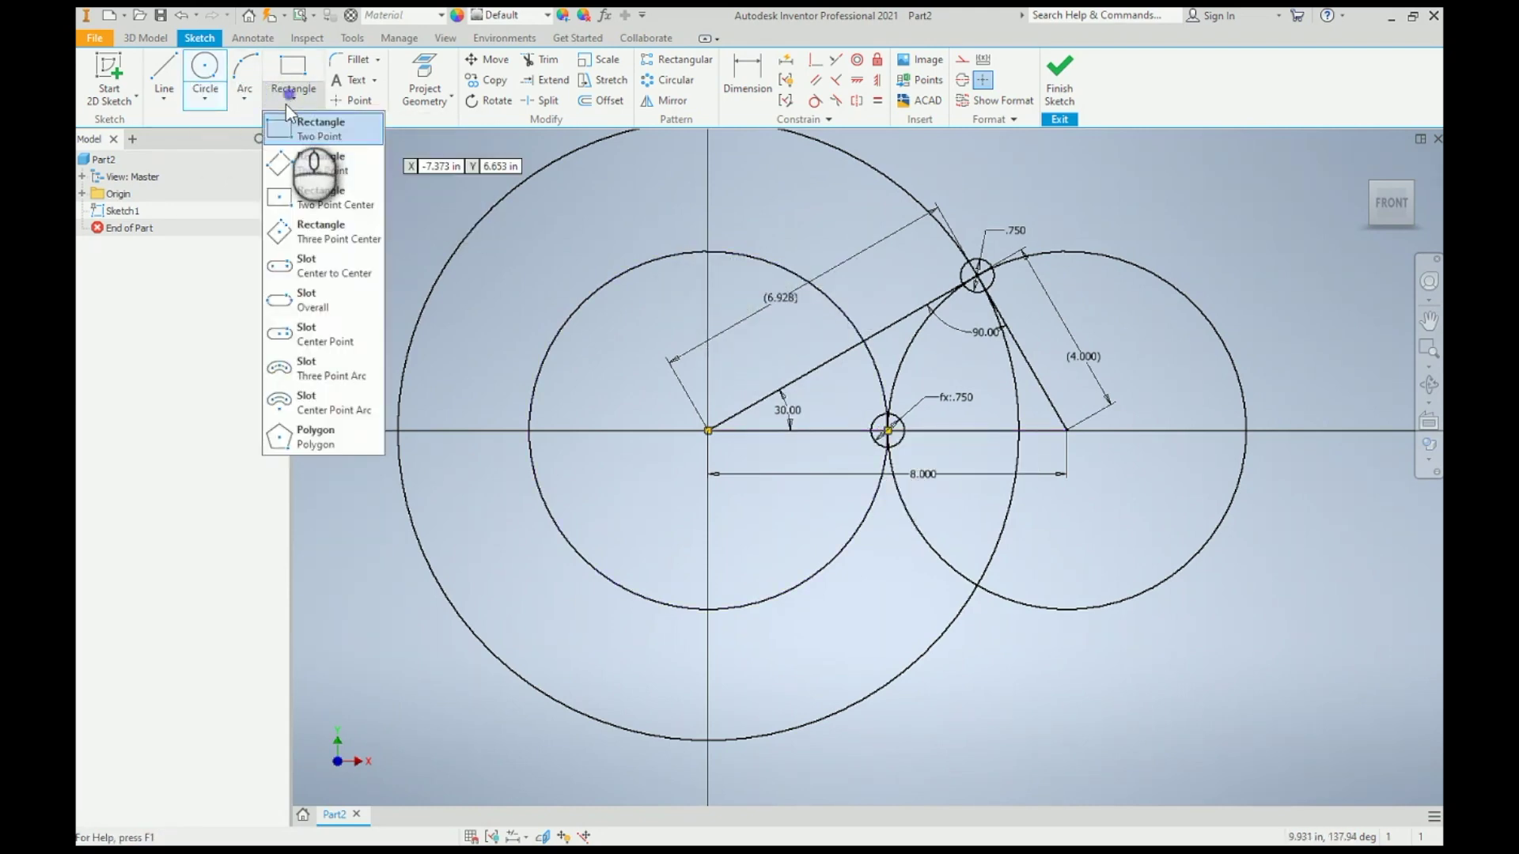
{"action": "left_click", "coordinate": [288, 266]}
{"action": "left_click", "coordinate": [977, 275]}
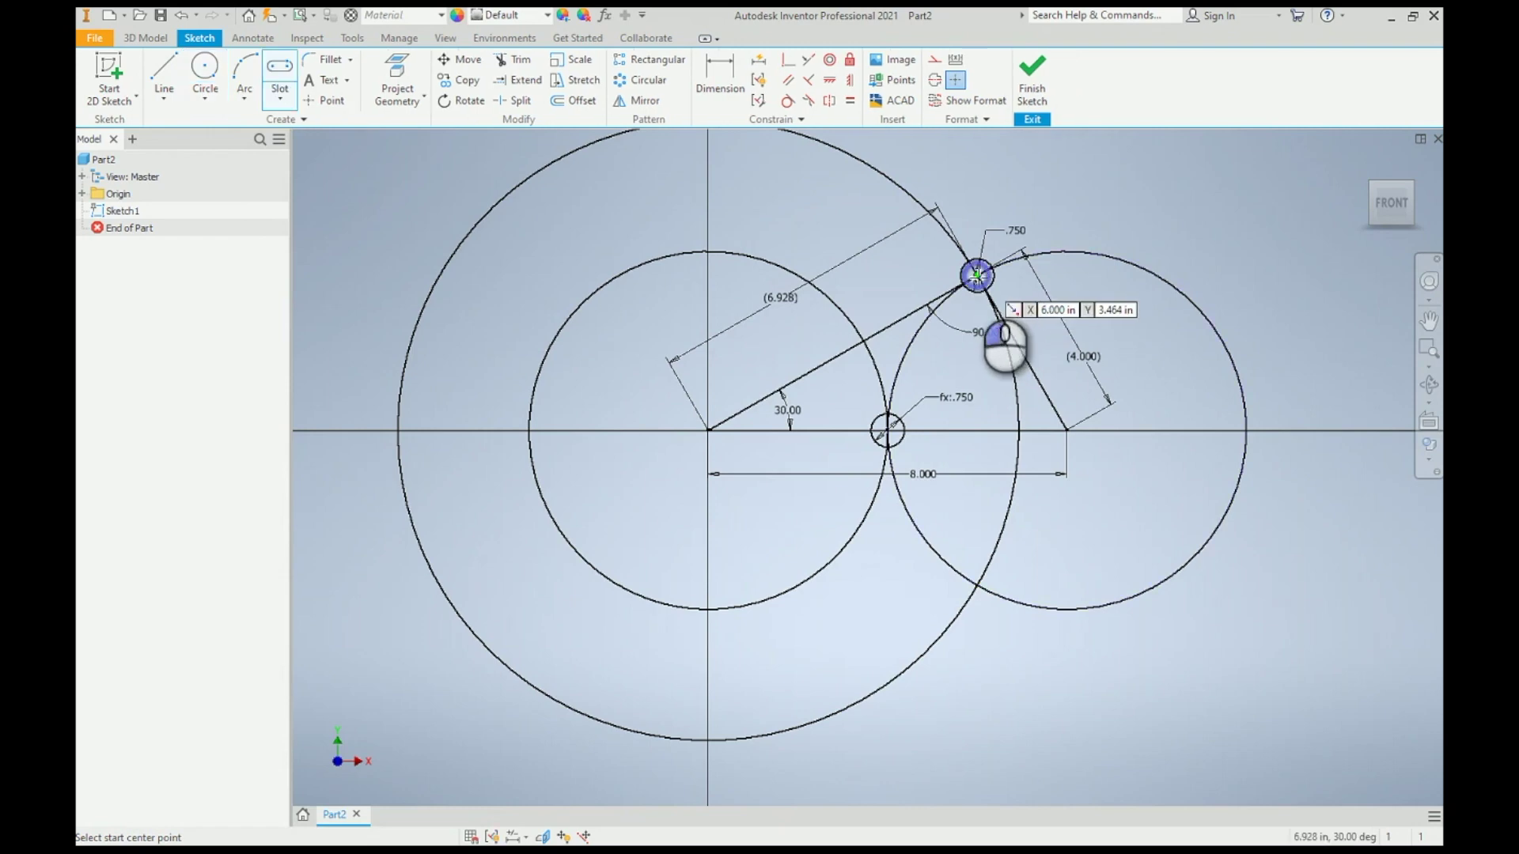
{"action": "left_click", "coordinate": [864, 346]}
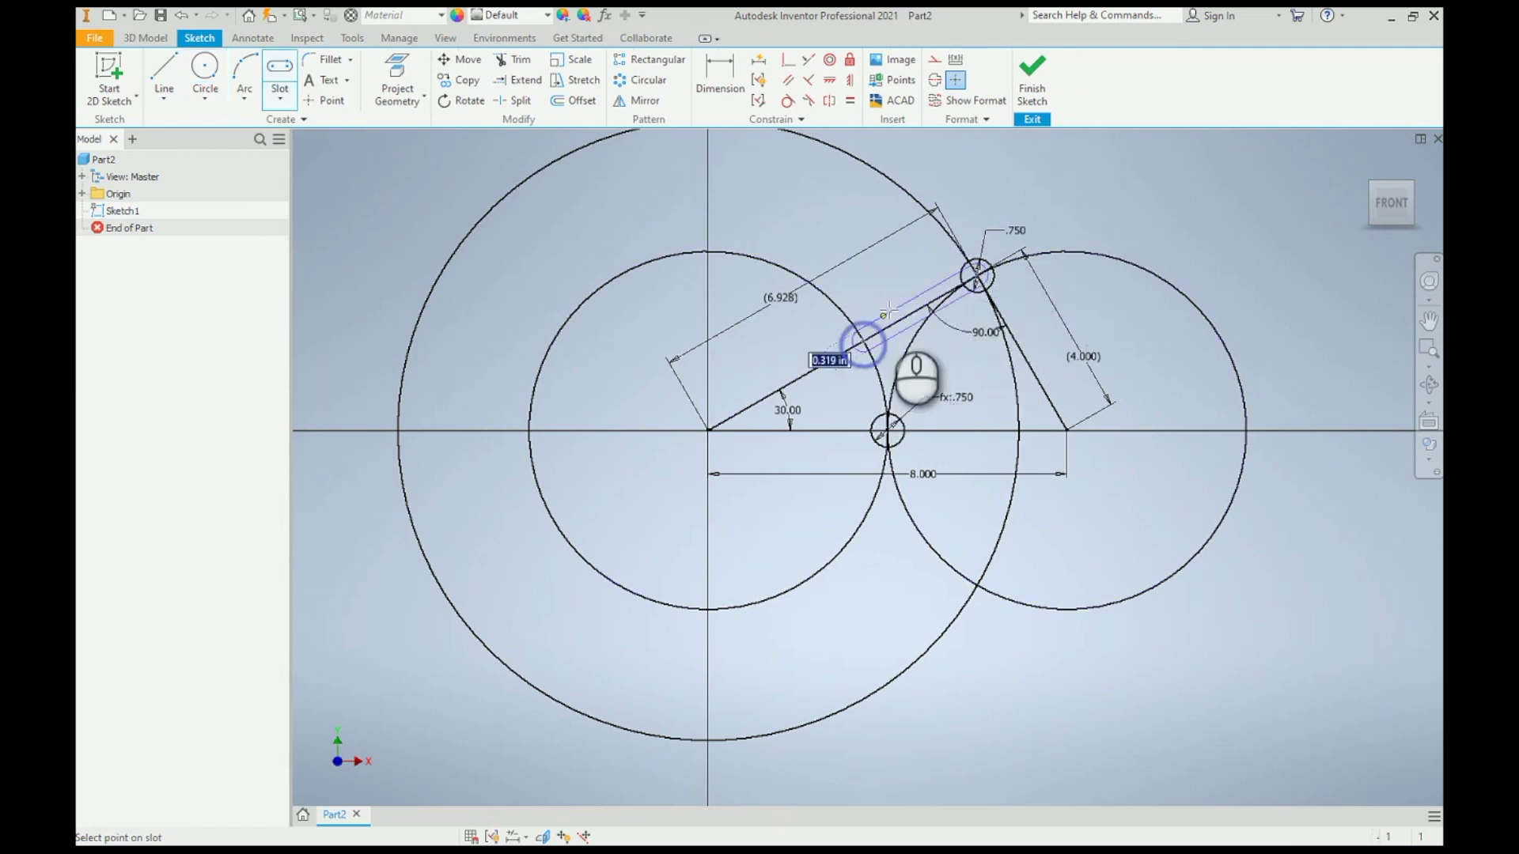
{"action": "left_click", "coordinate": [982, 257]}
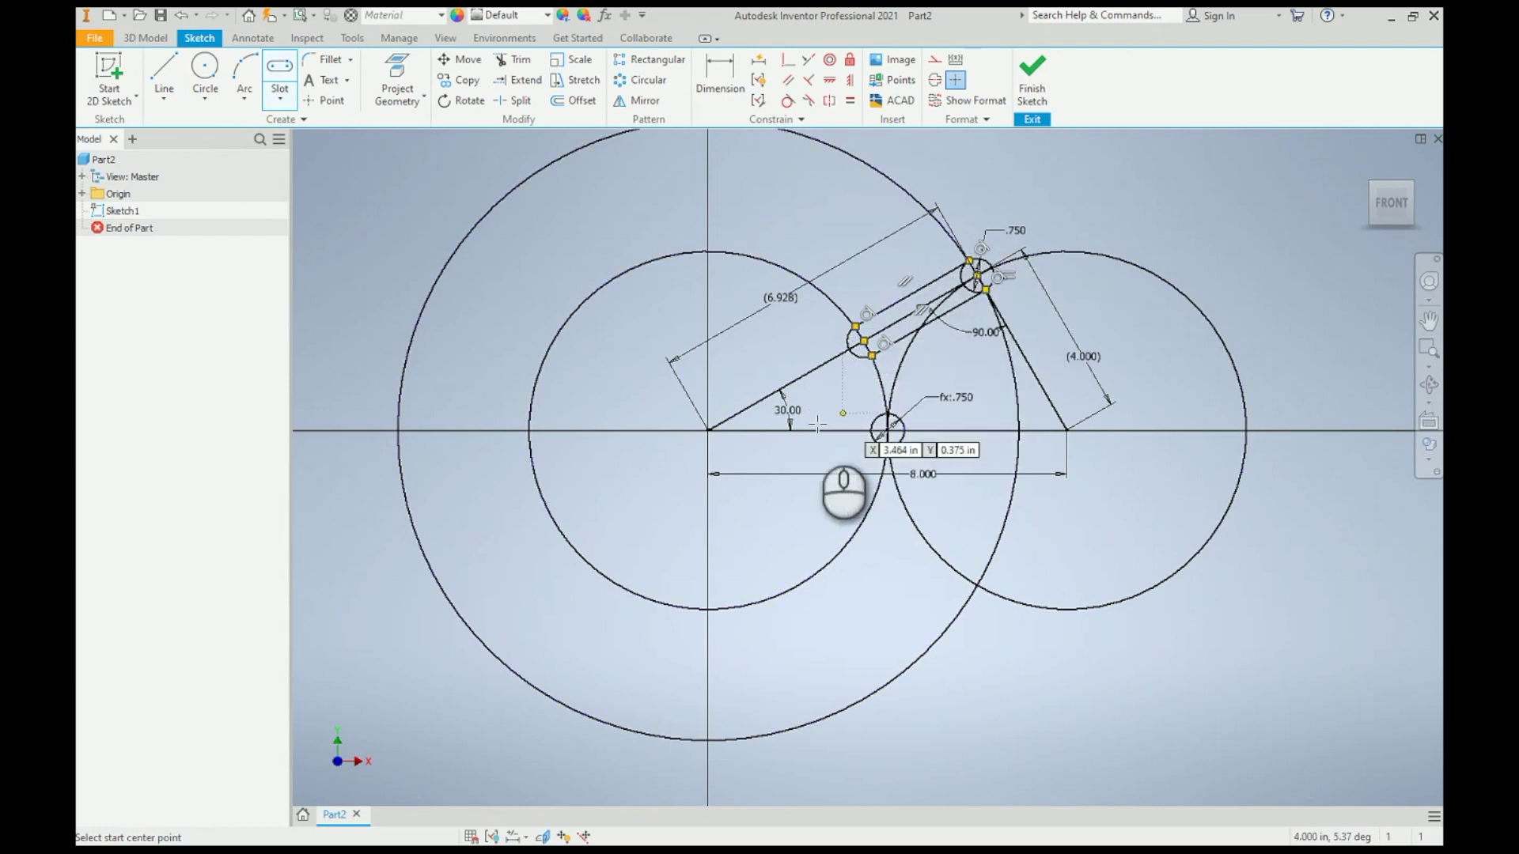
{"action": "scroll", "coordinate": [831, 427], "scroll_direction": "down", "scroll_amount": 2}
{"action": "right_click", "coordinate": [933, 230]}
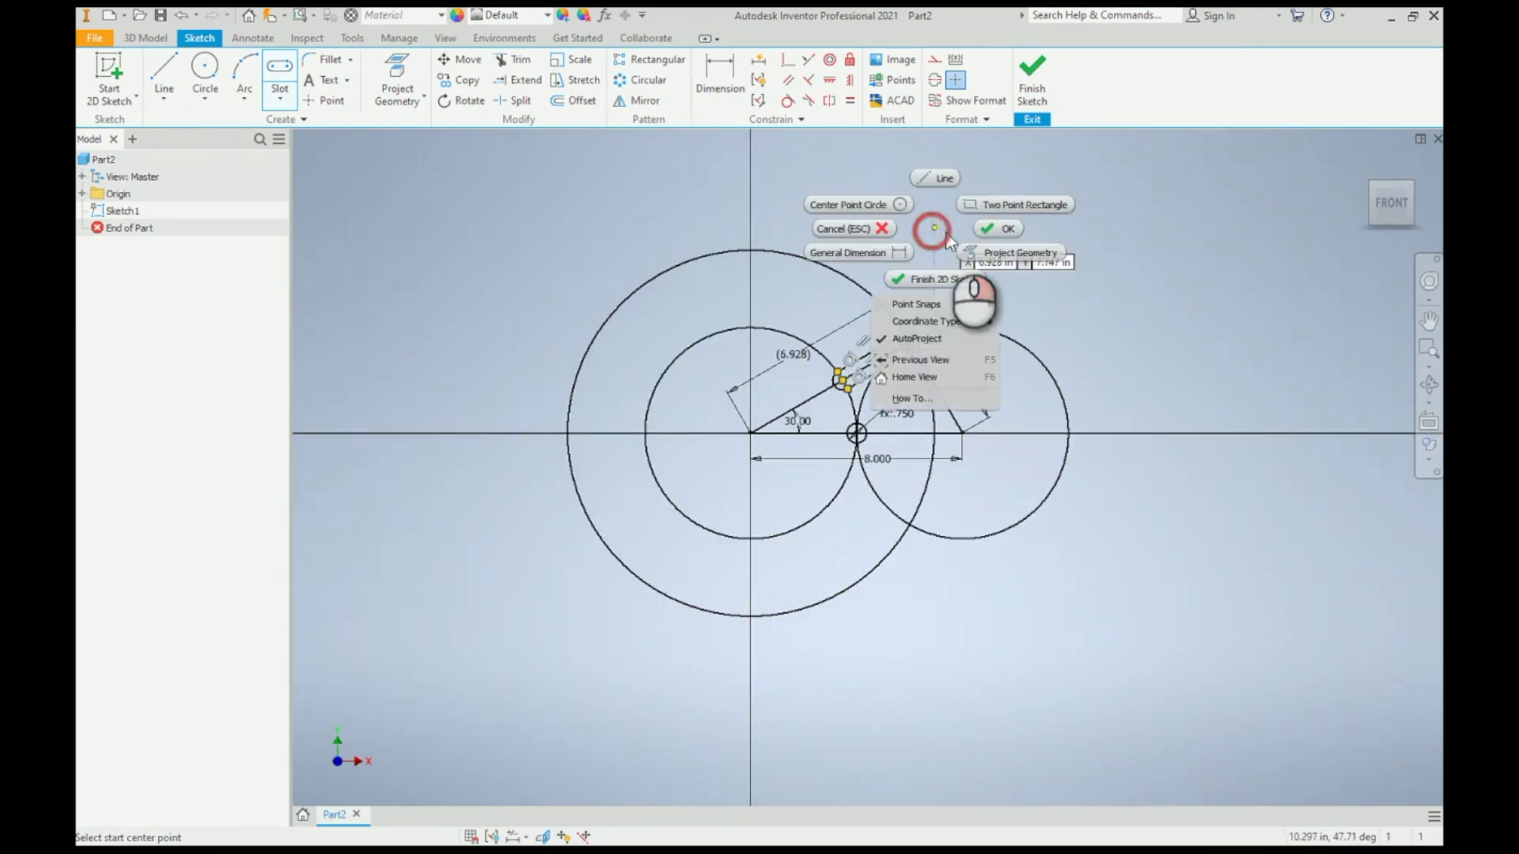
{"action": "left_click", "coordinate": [999, 229]}
{"action": "scroll", "coordinate": [930, 399], "scroll_direction": "up", "scroll_amount": 3}
{"action": "scroll", "coordinate": [962, 330], "scroll_direction": "down", "scroll_amount": 2}
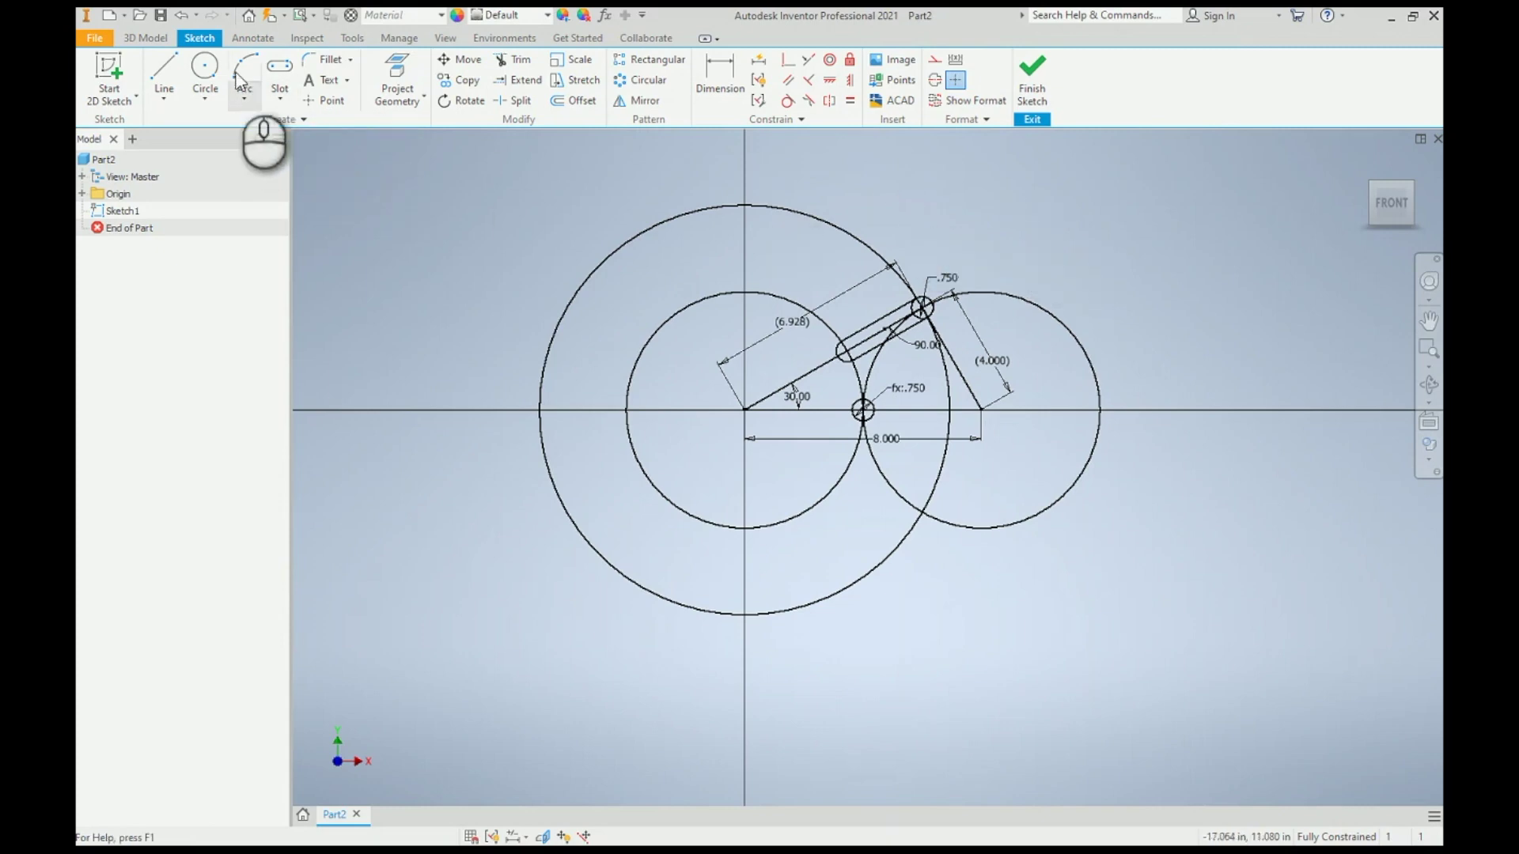
Step: Draw a circle about 6.54 in in diameter centred on the base's far end, inside the existing large circle there
{"action": "left_click", "coordinate": [204, 71]}
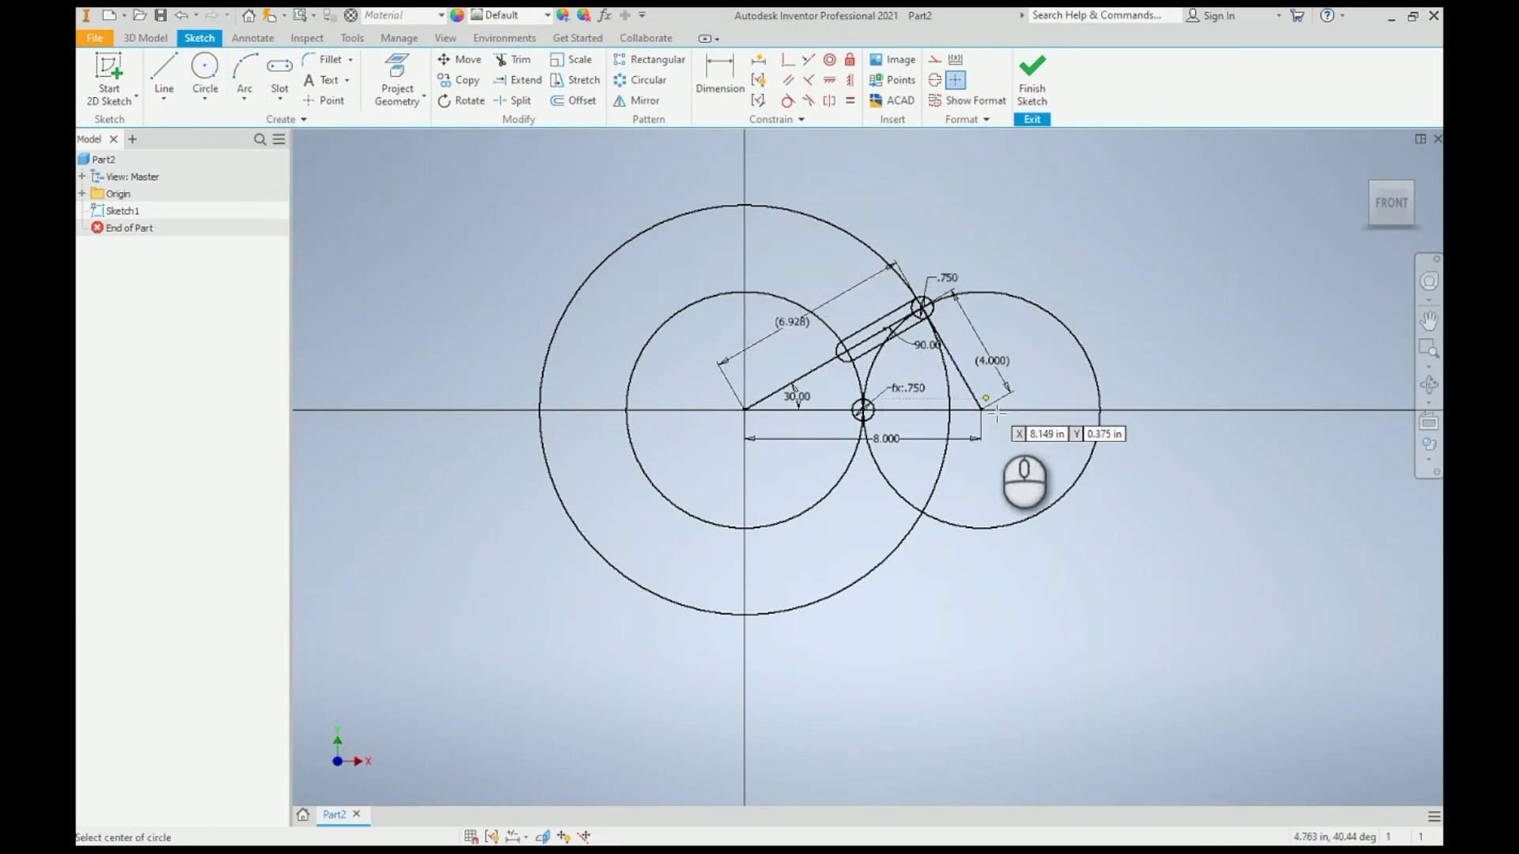
{"action": "left_click", "coordinate": [988, 410]}
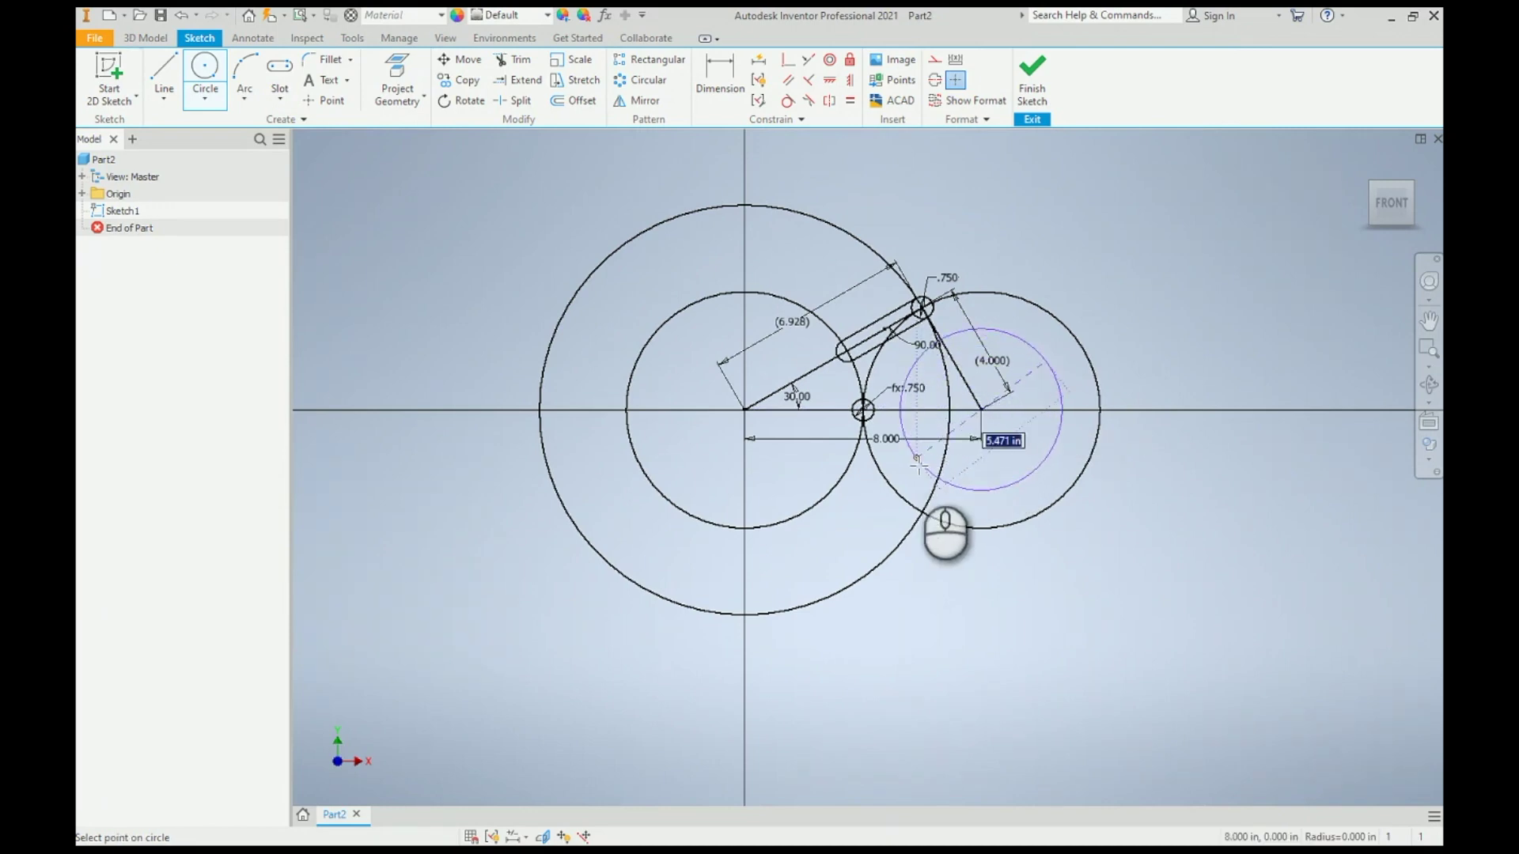
{"action": "left_click", "coordinate": [931, 490]}
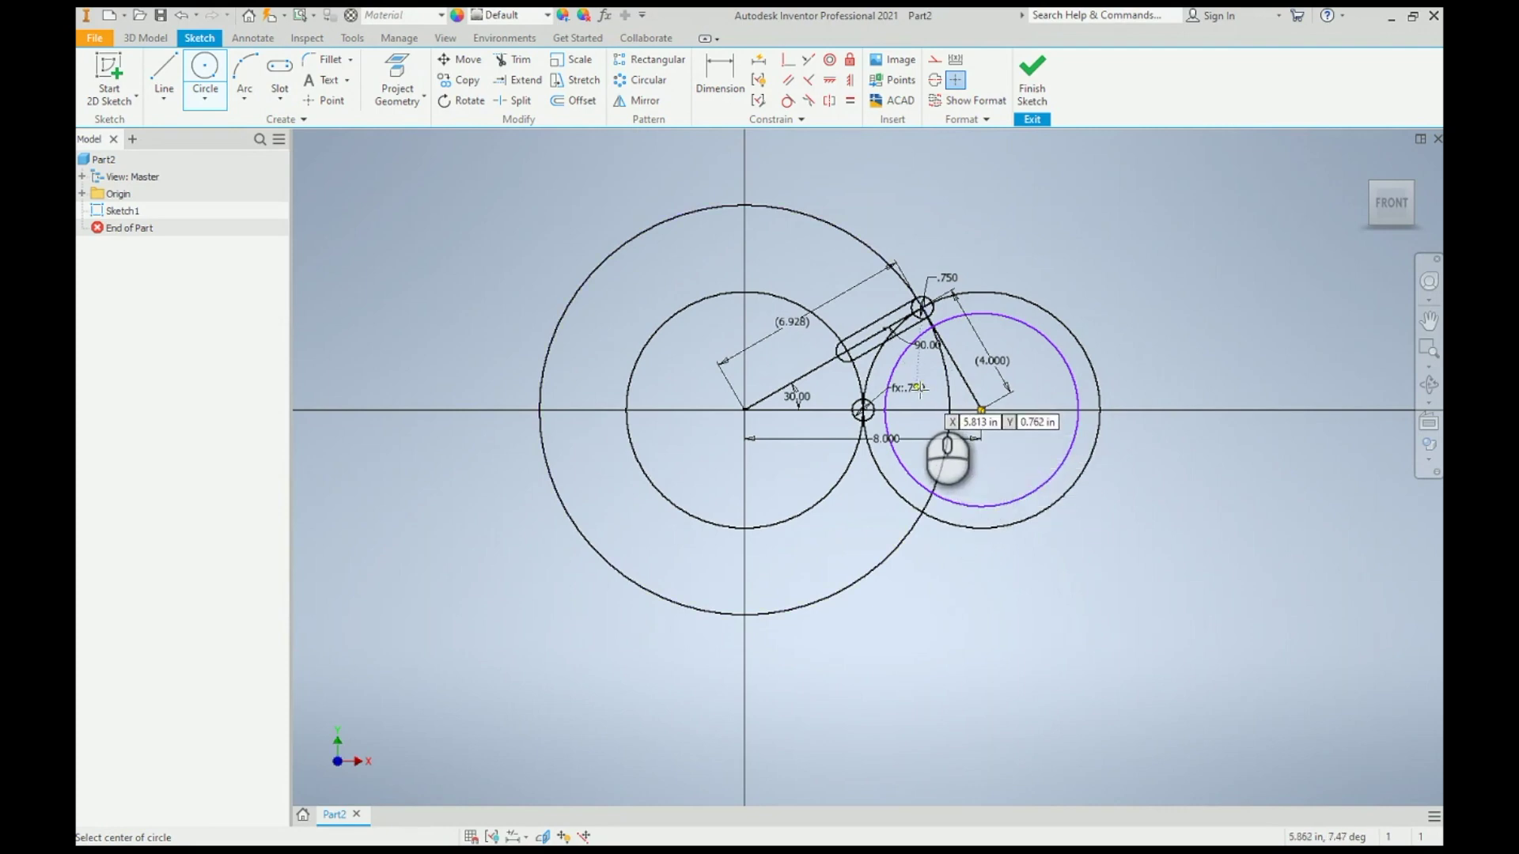
Step: Dimension the new inner circle at the base's far end and set its diameter to 6 in
{"action": "left_click", "coordinate": [978, 497]}
{"action": "key", "text": "d"}
{"action": "left_click", "coordinate": [1010, 498]}
{"action": "left_click", "coordinate": [1110, 529]}
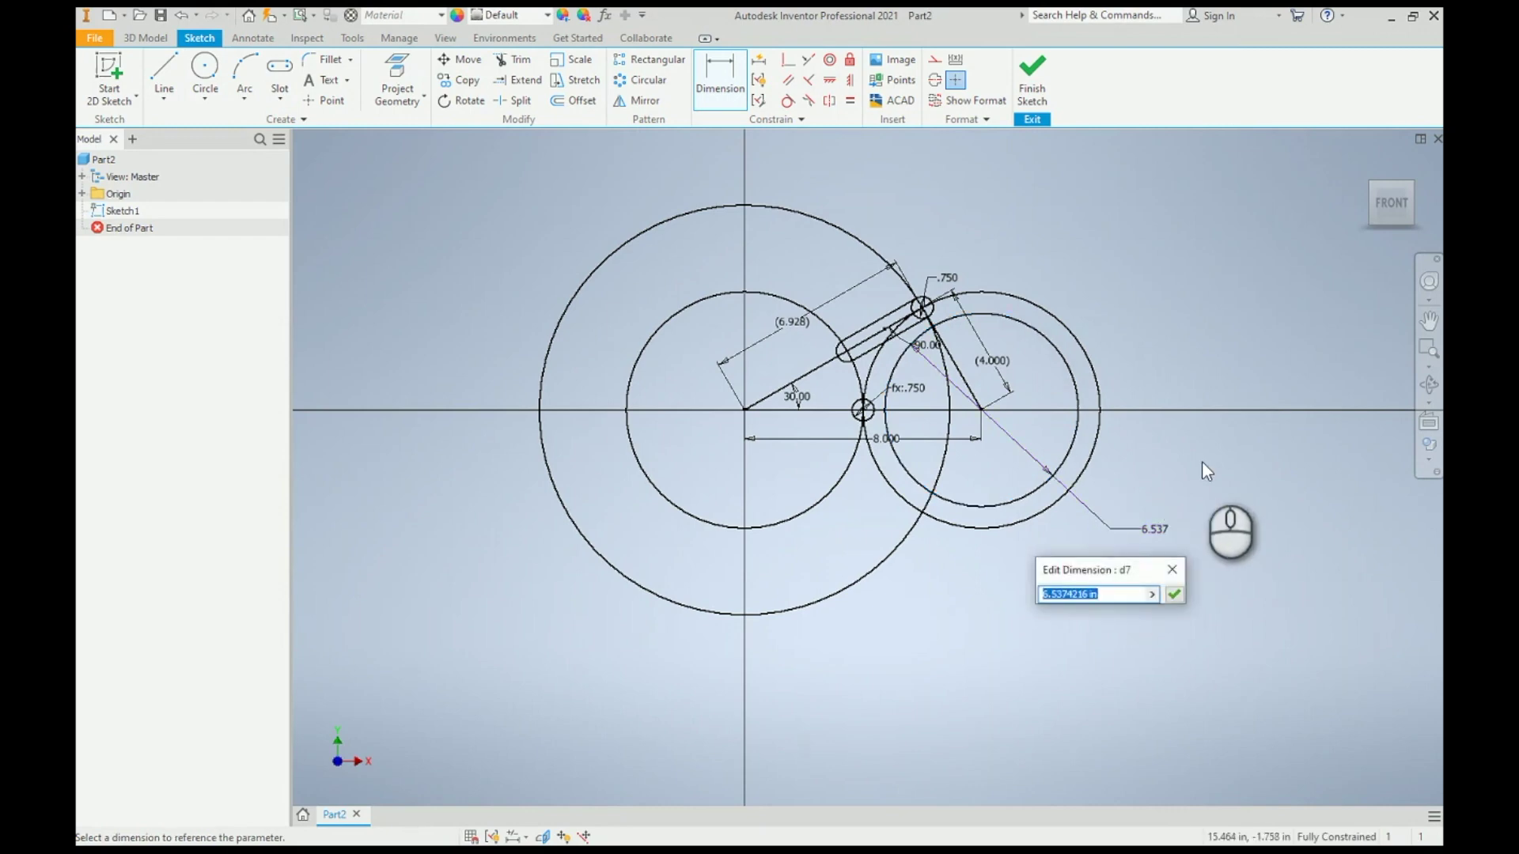
{"action": "type", "text": "6"}
{"action": "key", "text": "Return"}
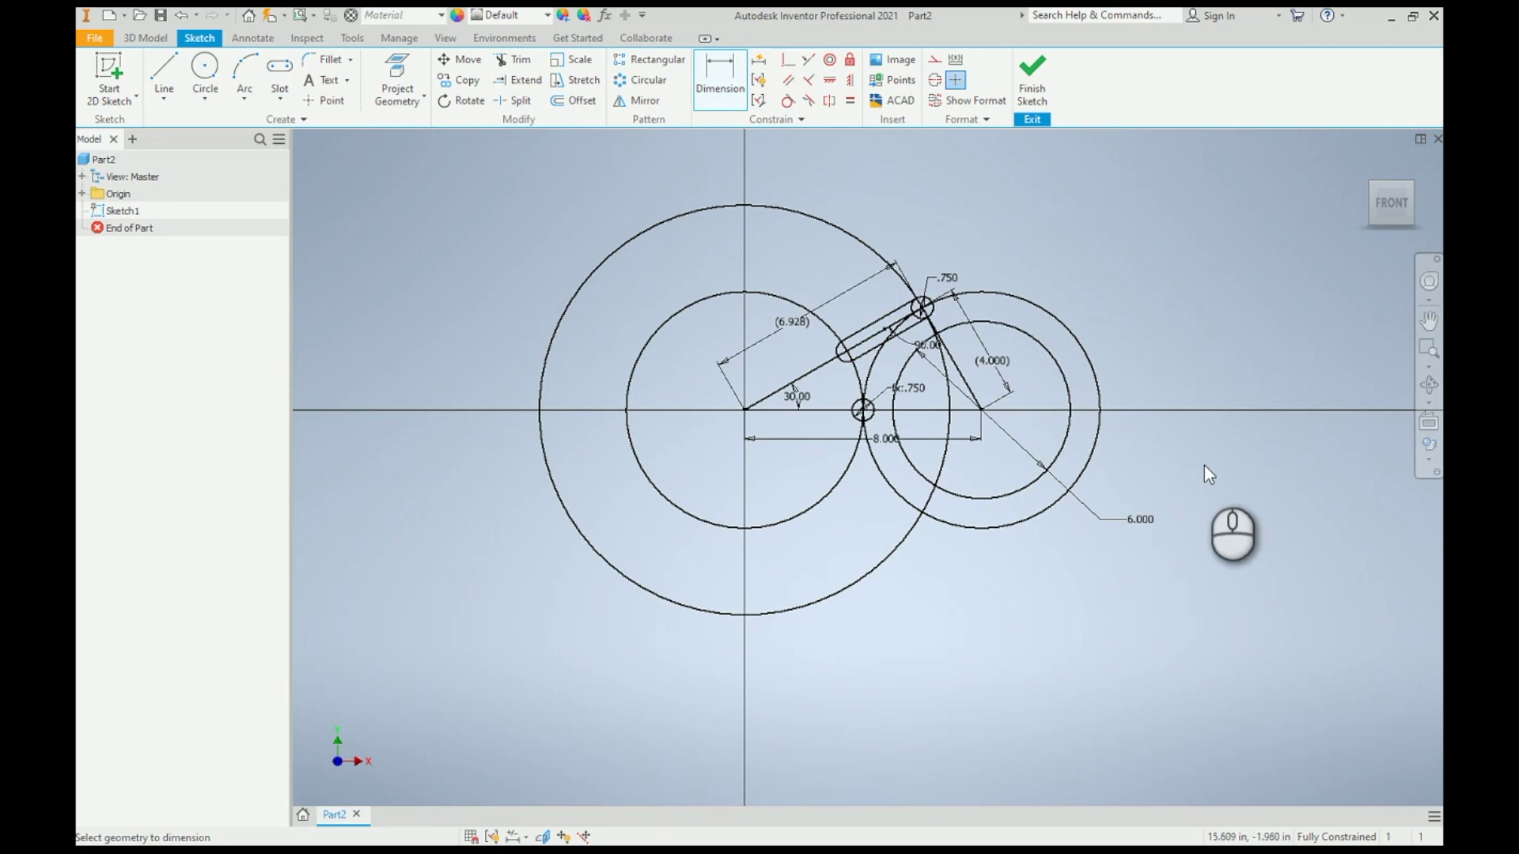
Step: Create a circular pattern of the slot, the apex circle and the 6 in circle around the origin with 6 instances over 360 deg
{"action": "left_click", "coordinate": [626, 82]}
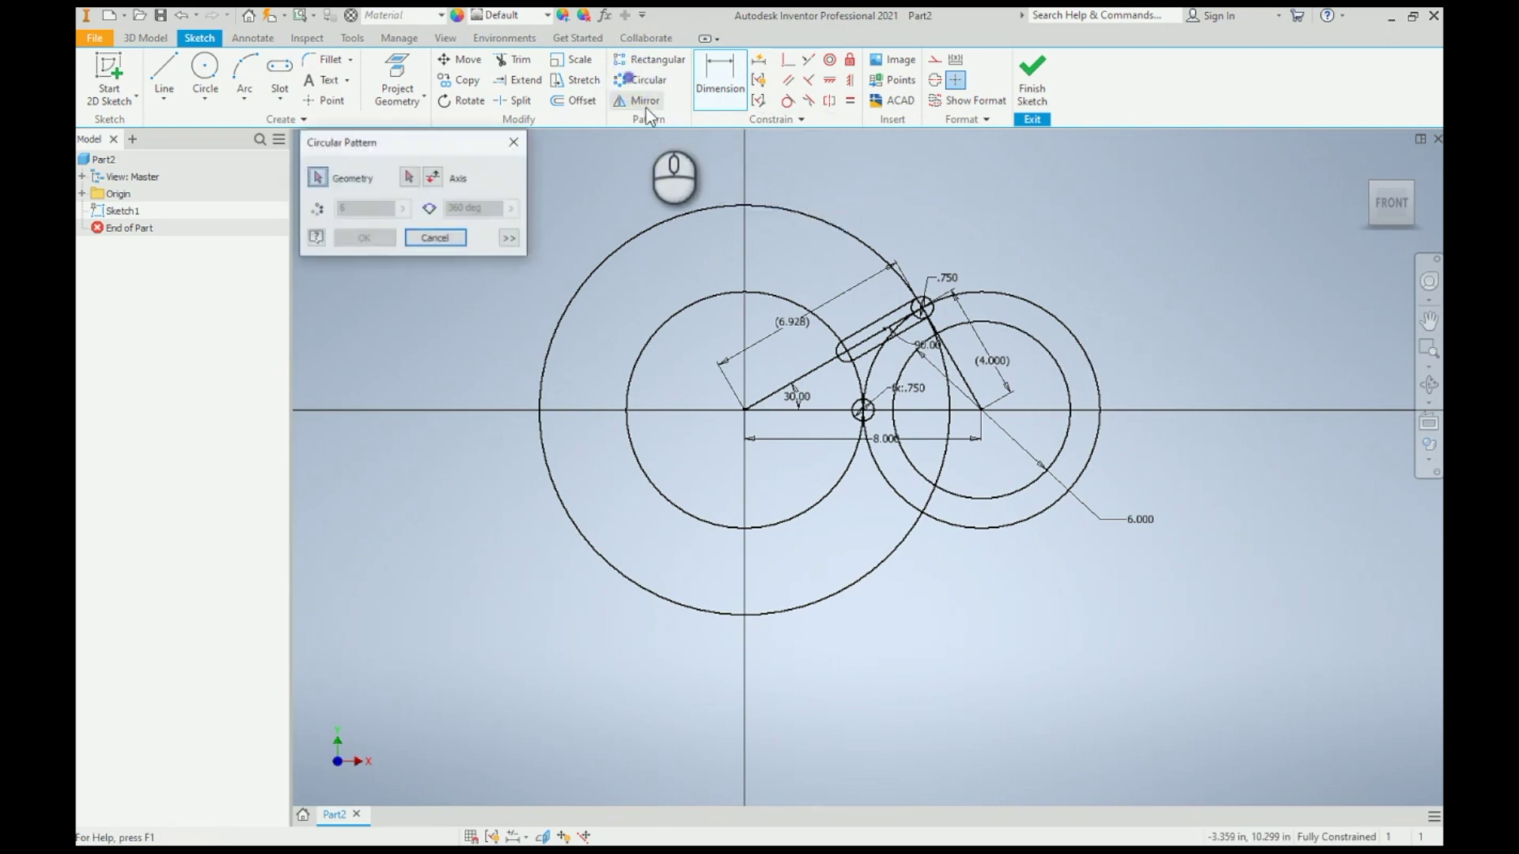
{"action": "left_click", "coordinate": [838, 354]}
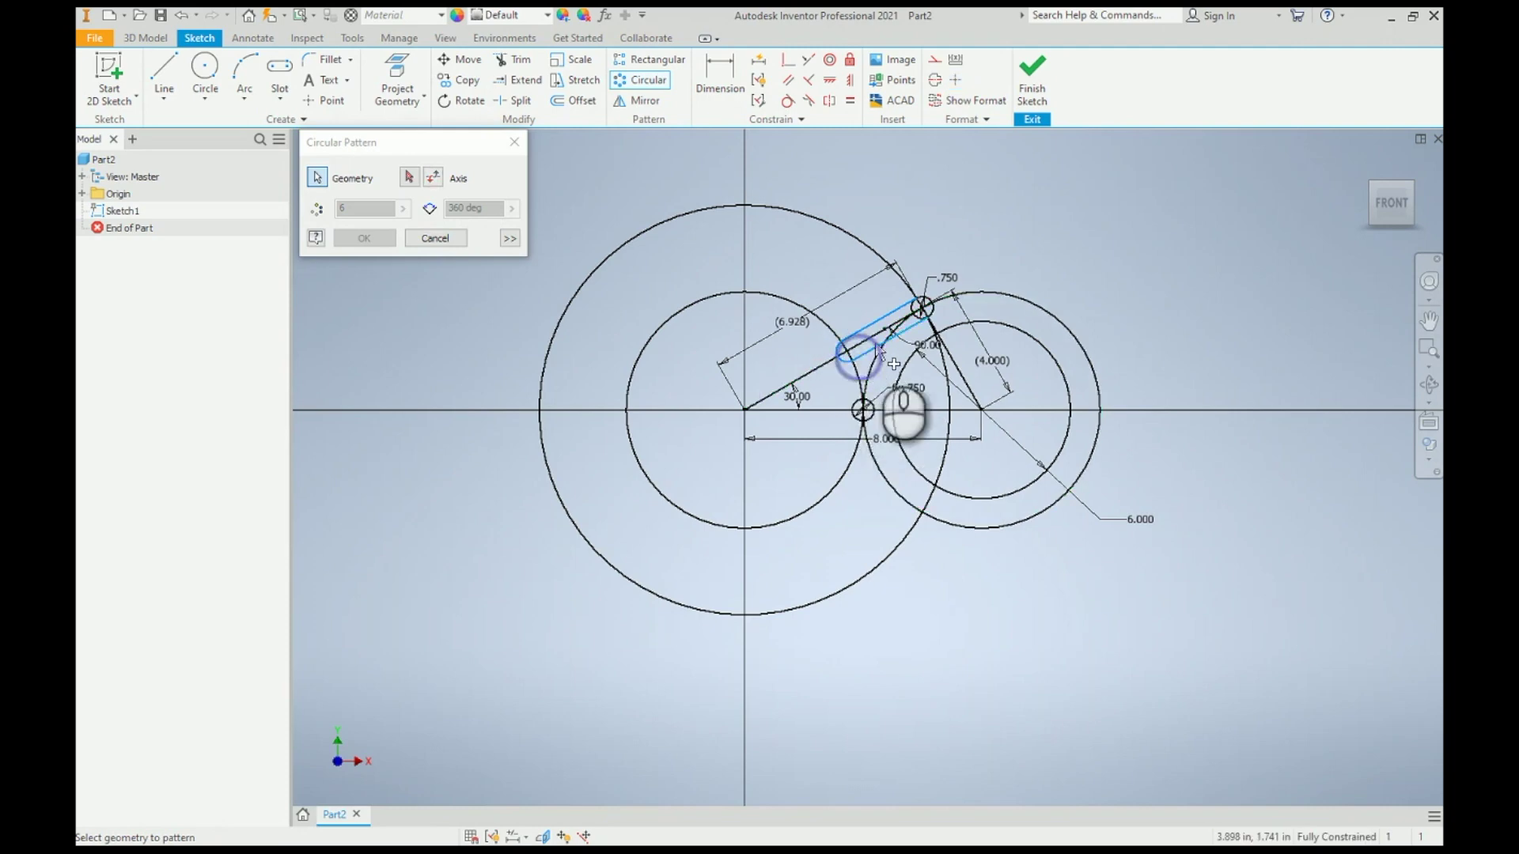
{"action": "scroll", "coordinate": [911, 311], "scroll_direction": "up", "scroll_amount": 5}
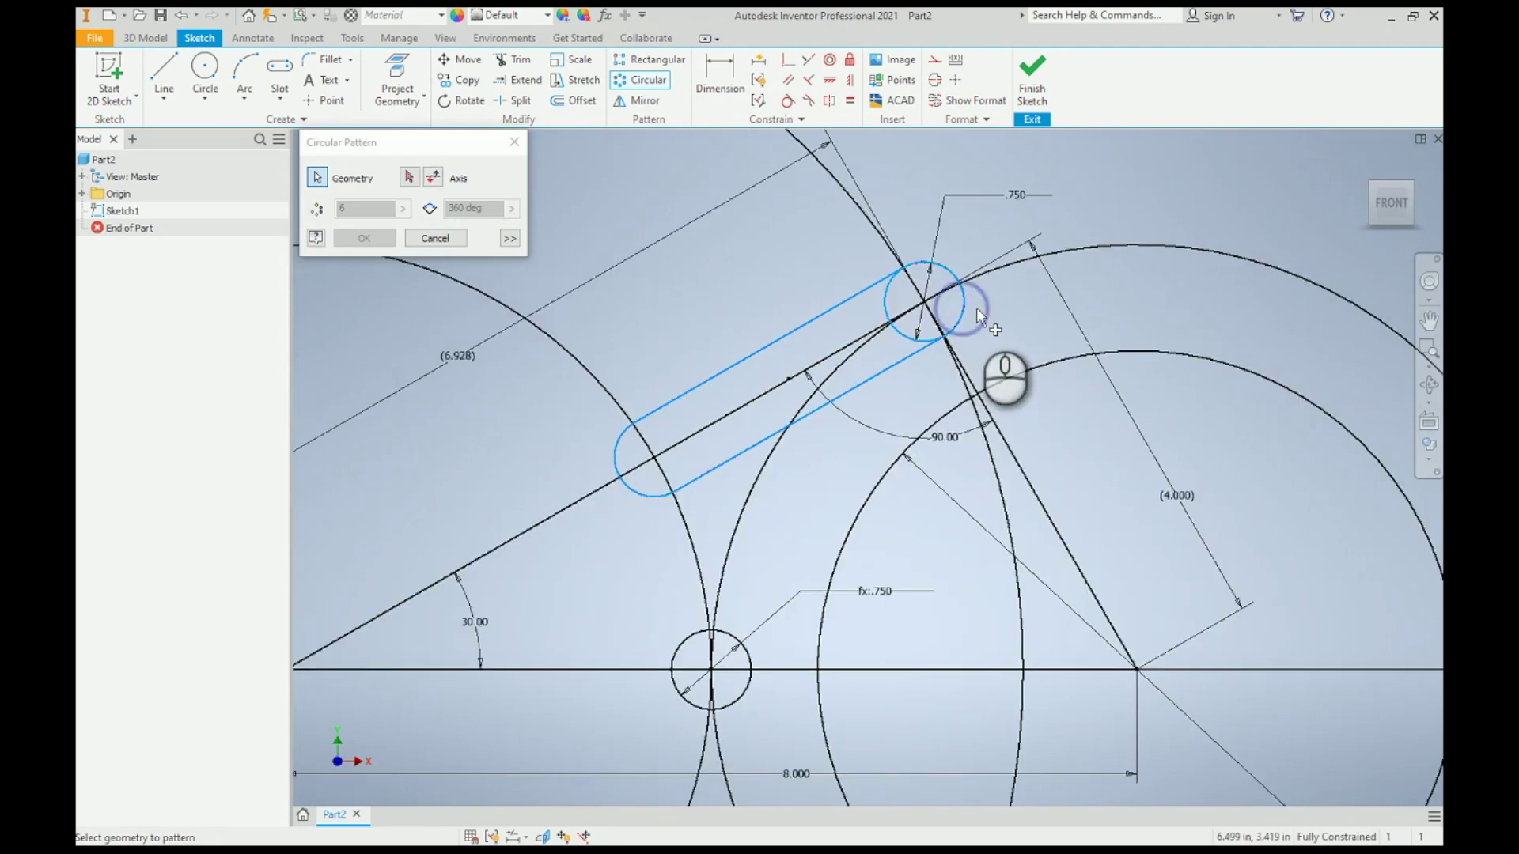
{"action": "scroll", "coordinate": [966, 305], "scroll_direction": "down", "scroll_amount": 3}
{"action": "left_click", "coordinate": [981, 342]}
{"action": "scroll", "coordinate": [980, 339], "scroll_direction": "down", "scroll_amount": 3}
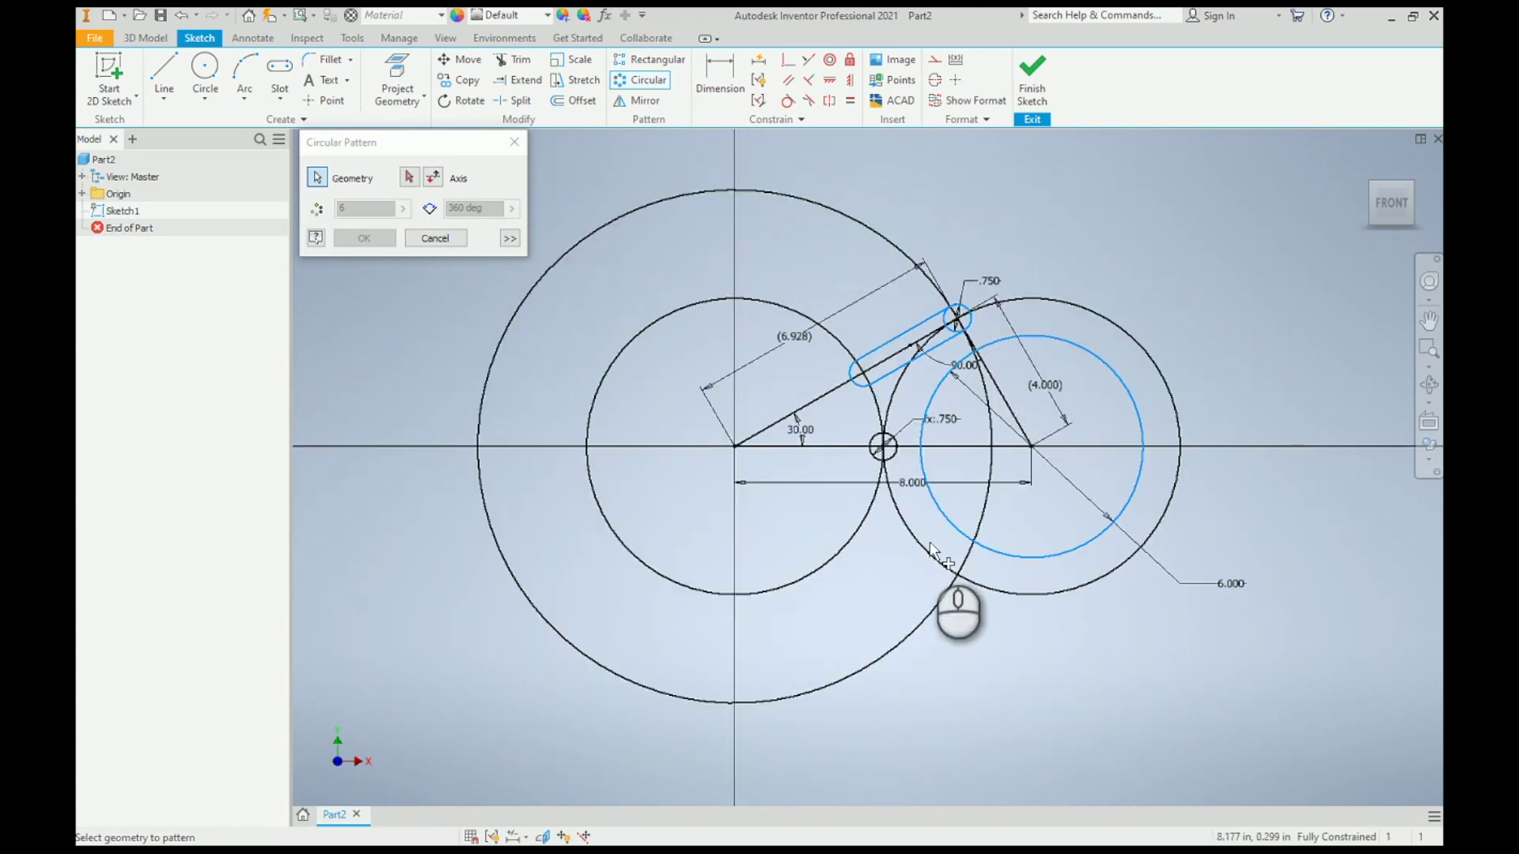
{"action": "left_click", "coordinate": [409, 177]}
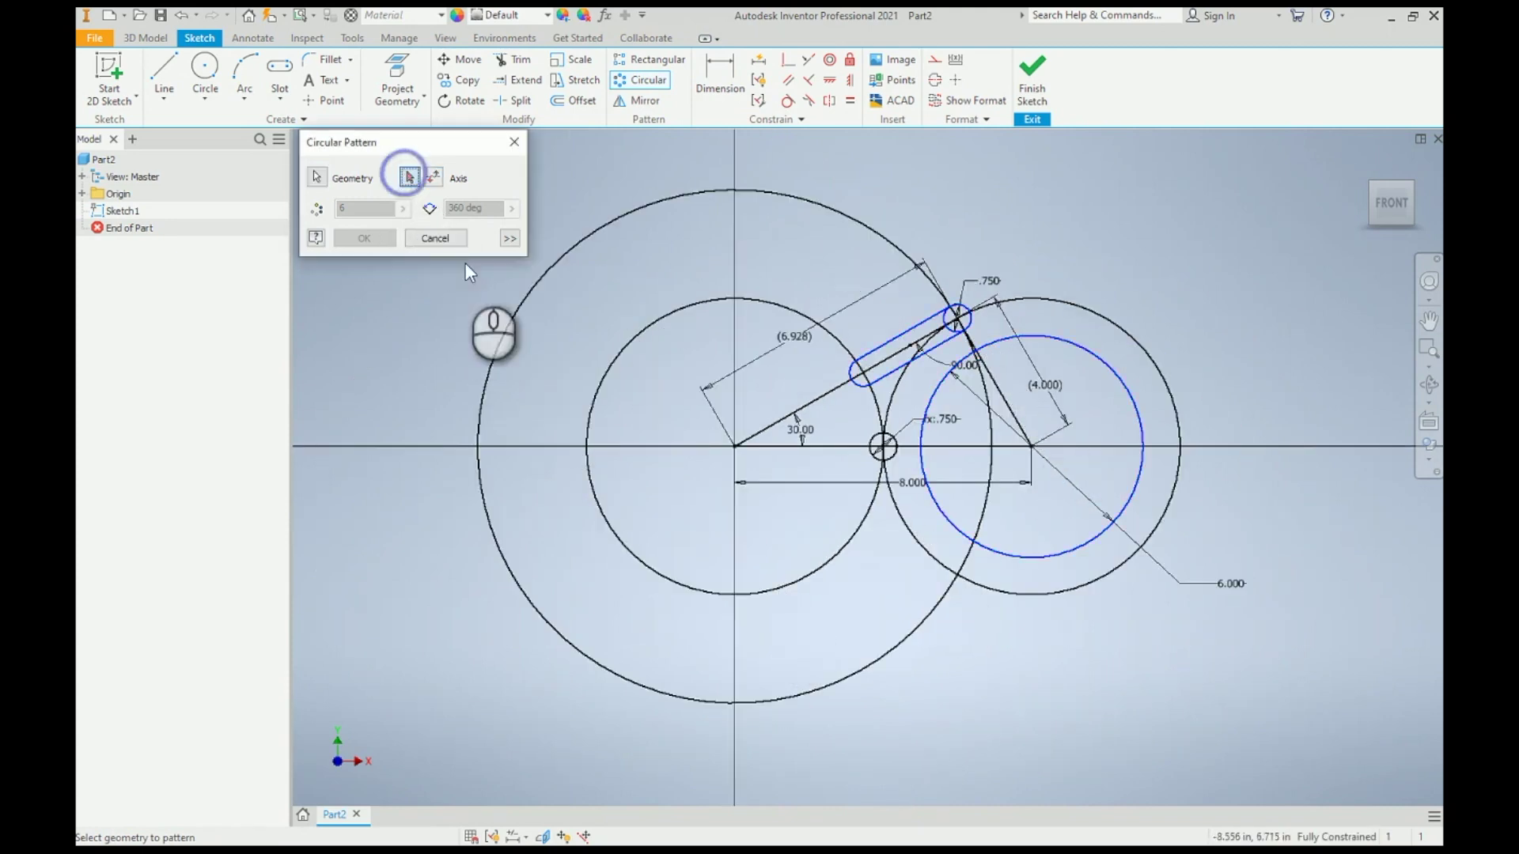
{"action": "left_click", "coordinate": [735, 447]}
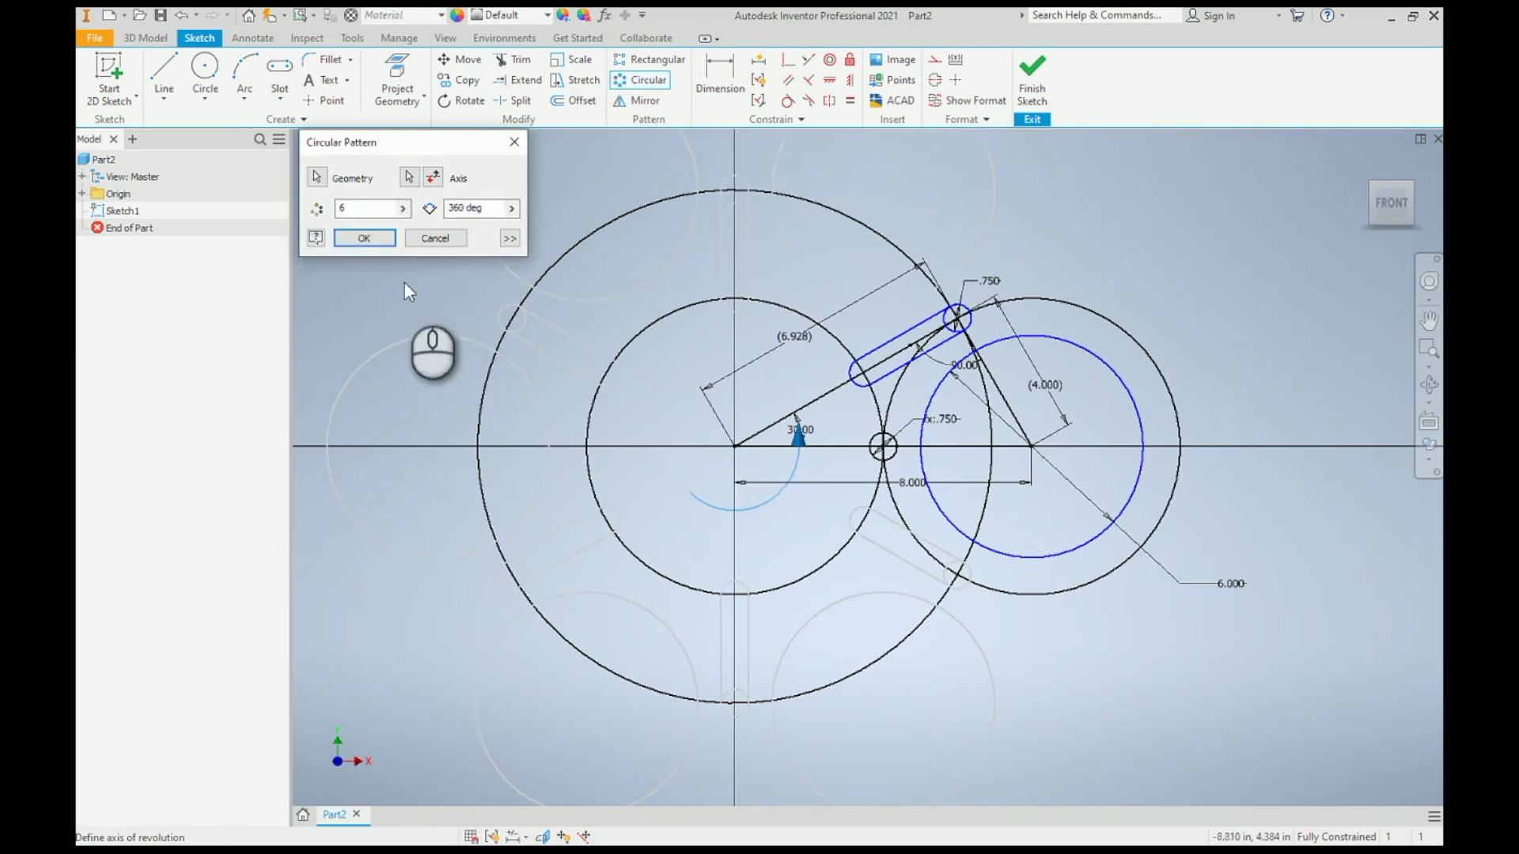
{"action": "left_click", "coordinate": [366, 237]}
{"action": "scroll", "coordinate": [703, 380], "scroll_direction": "down", "scroll_amount": 2}
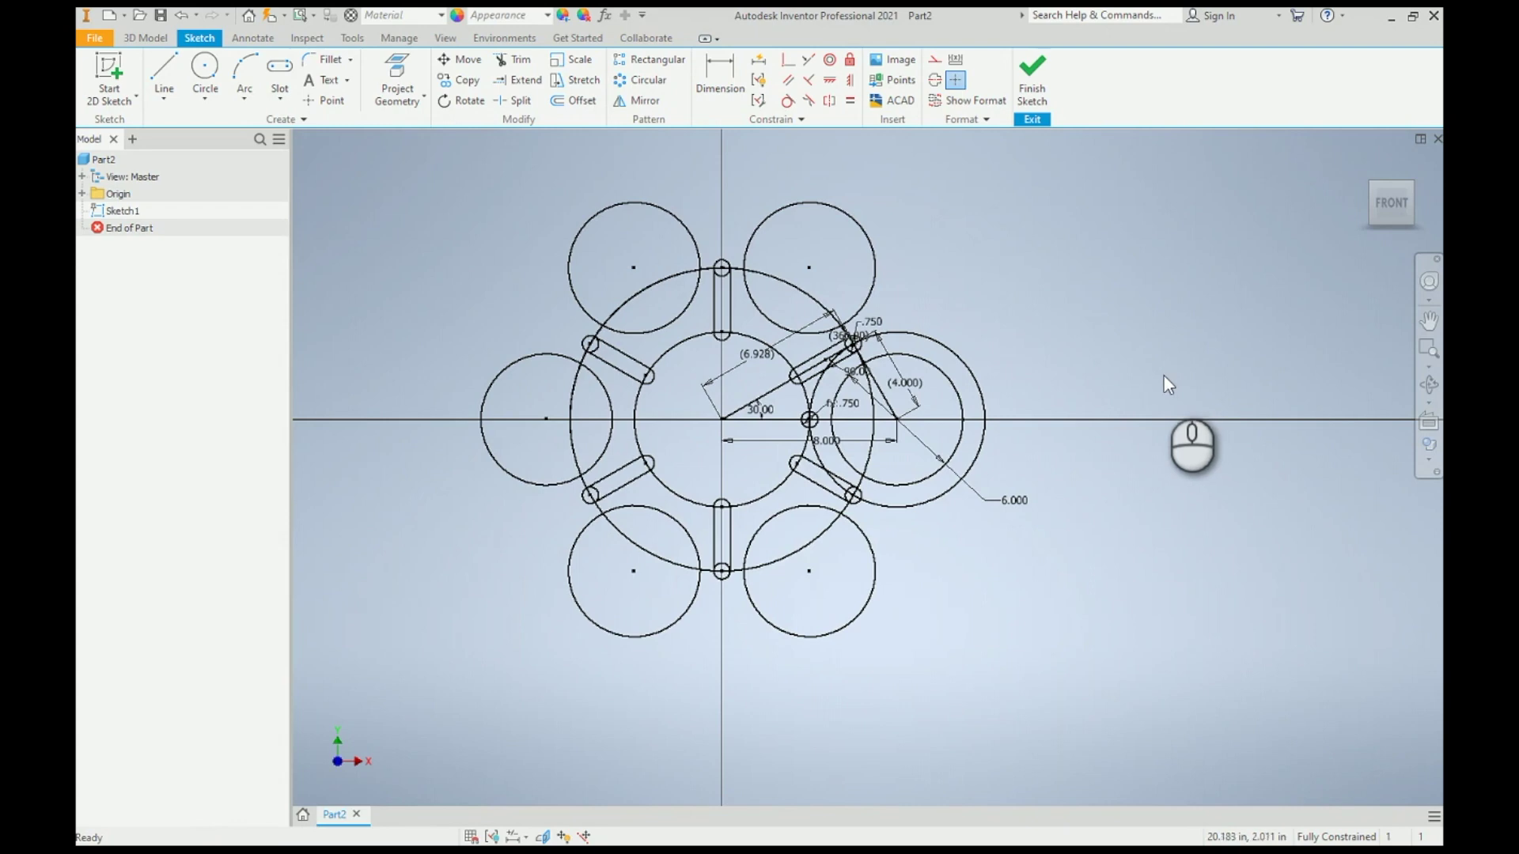
Step: Start an extrusion and select the three outer wheel regions between the slots on the side away from the dimensioned triangle as profiles
{"action": "key", "text": "F6"}
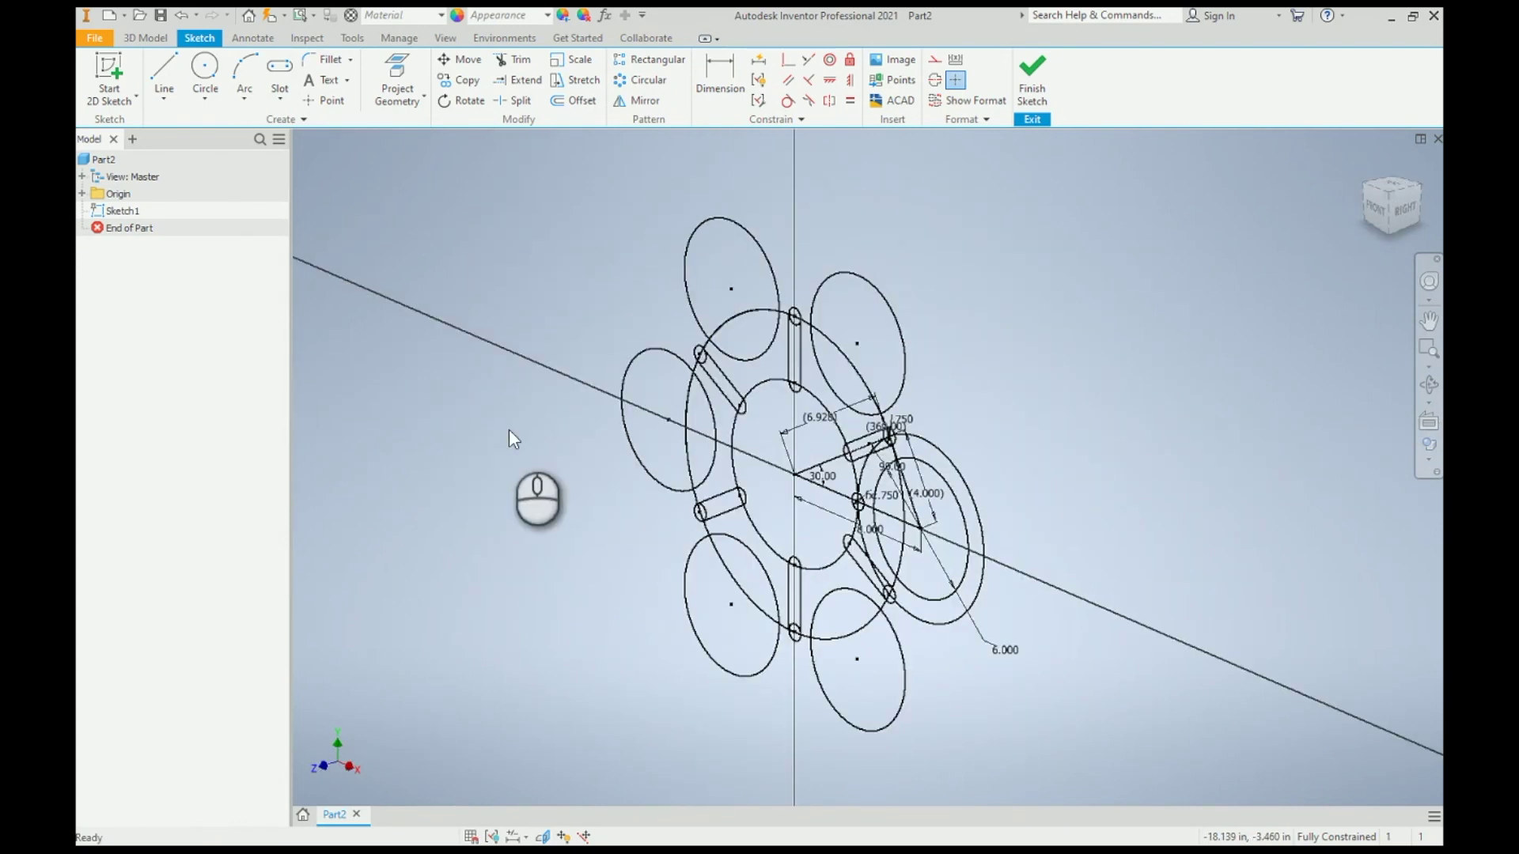
{"action": "key", "text": "e"}
{"action": "scroll", "coordinate": [698, 504], "scroll_direction": "up", "scroll_amount": 5}
{"action": "scroll", "coordinate": [698, 505], "scroll_direction": "down", "scroll_amount": 3}
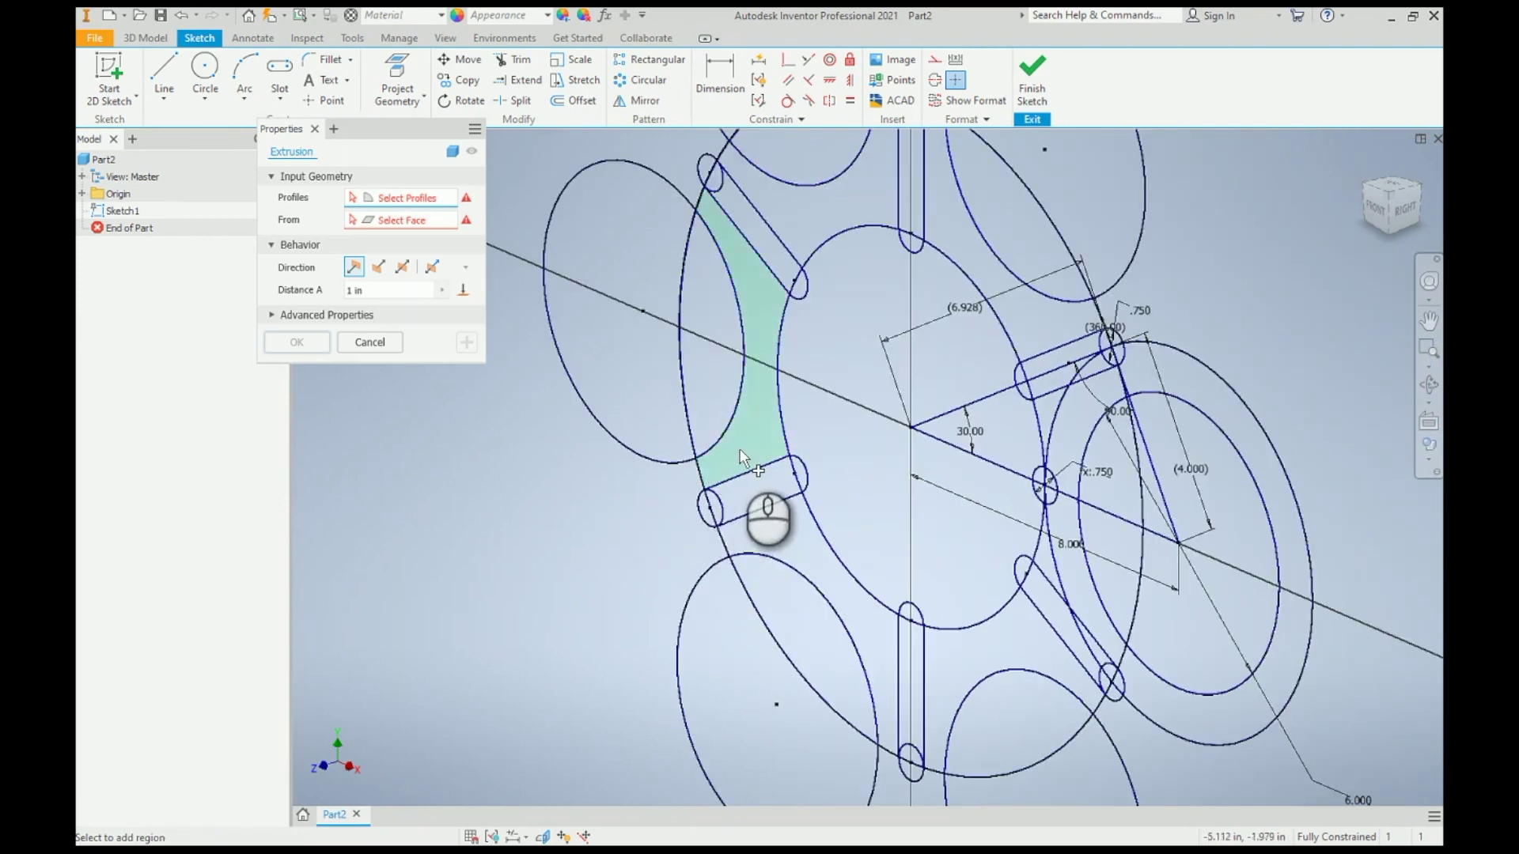
{"action": "left_click", "coordinate": [747, 419]}
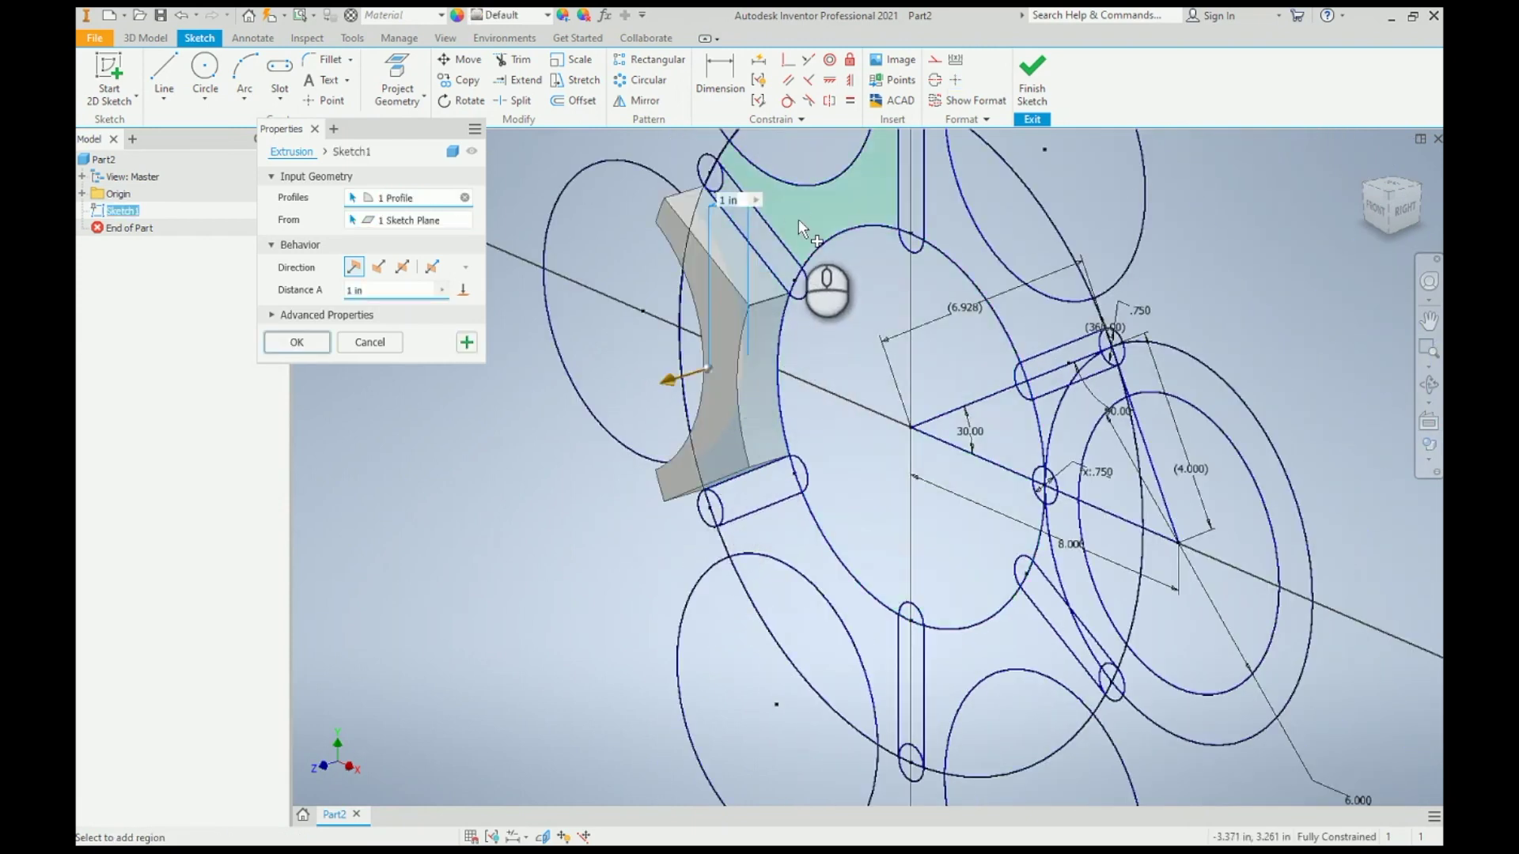
{"action": "left_click", "coordinate": [799, 220]}
{"action": "left_click", "coordinate": [801, 526]}
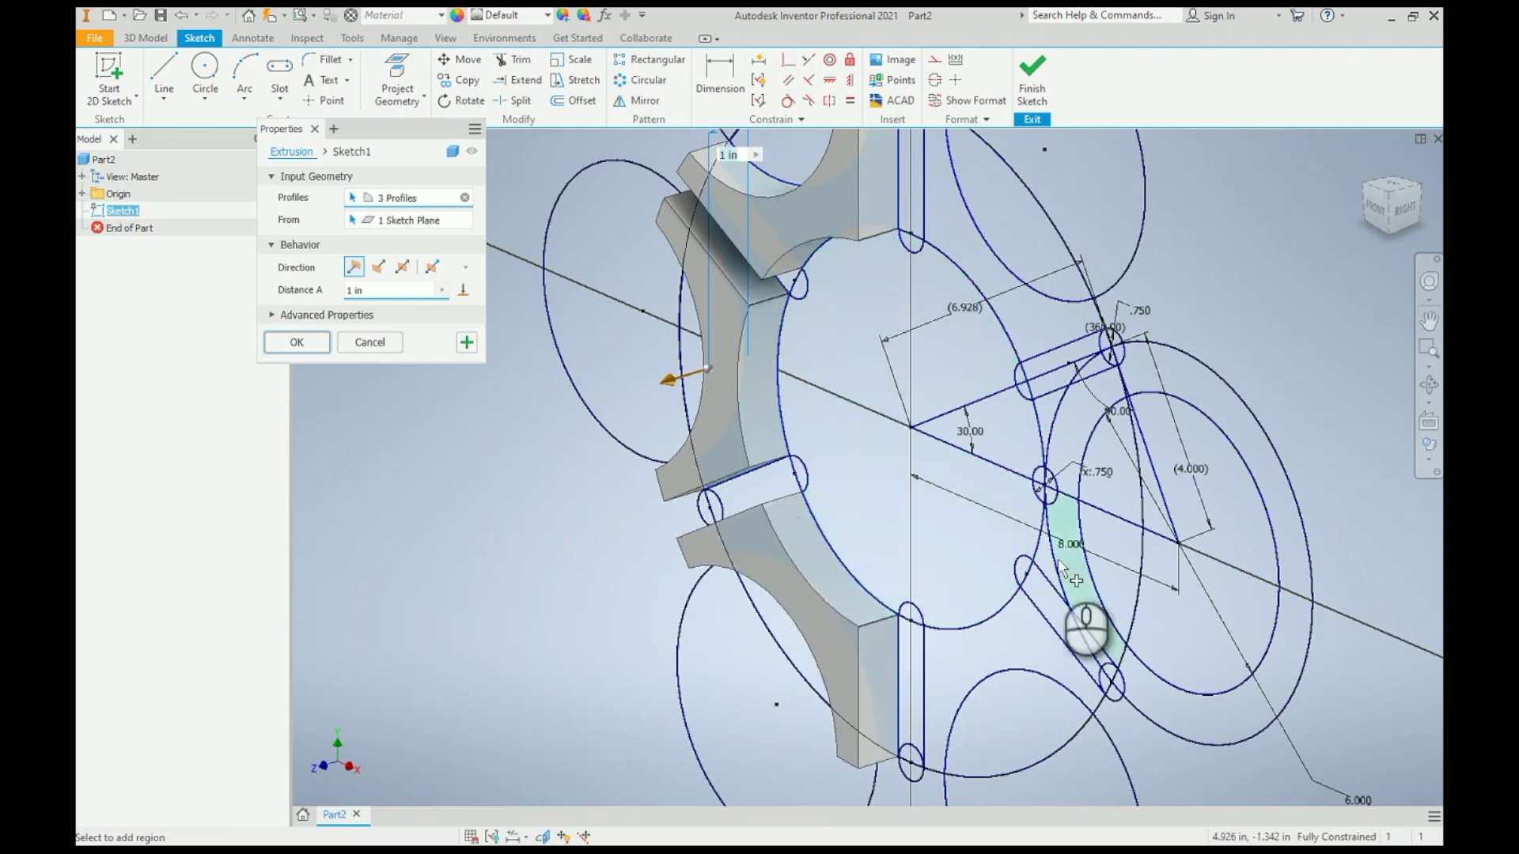
Step: Add the regions below the triangle's base beside the 6 in circle to the extrusion profile, including the narrow slivers near the small circle
{"action": "scroll", "coordinate": [1046, 563], "scroll_direction": "up", "scroll_amount": 3}
{"action": "left_click", "coordinate": [1046, 563]}
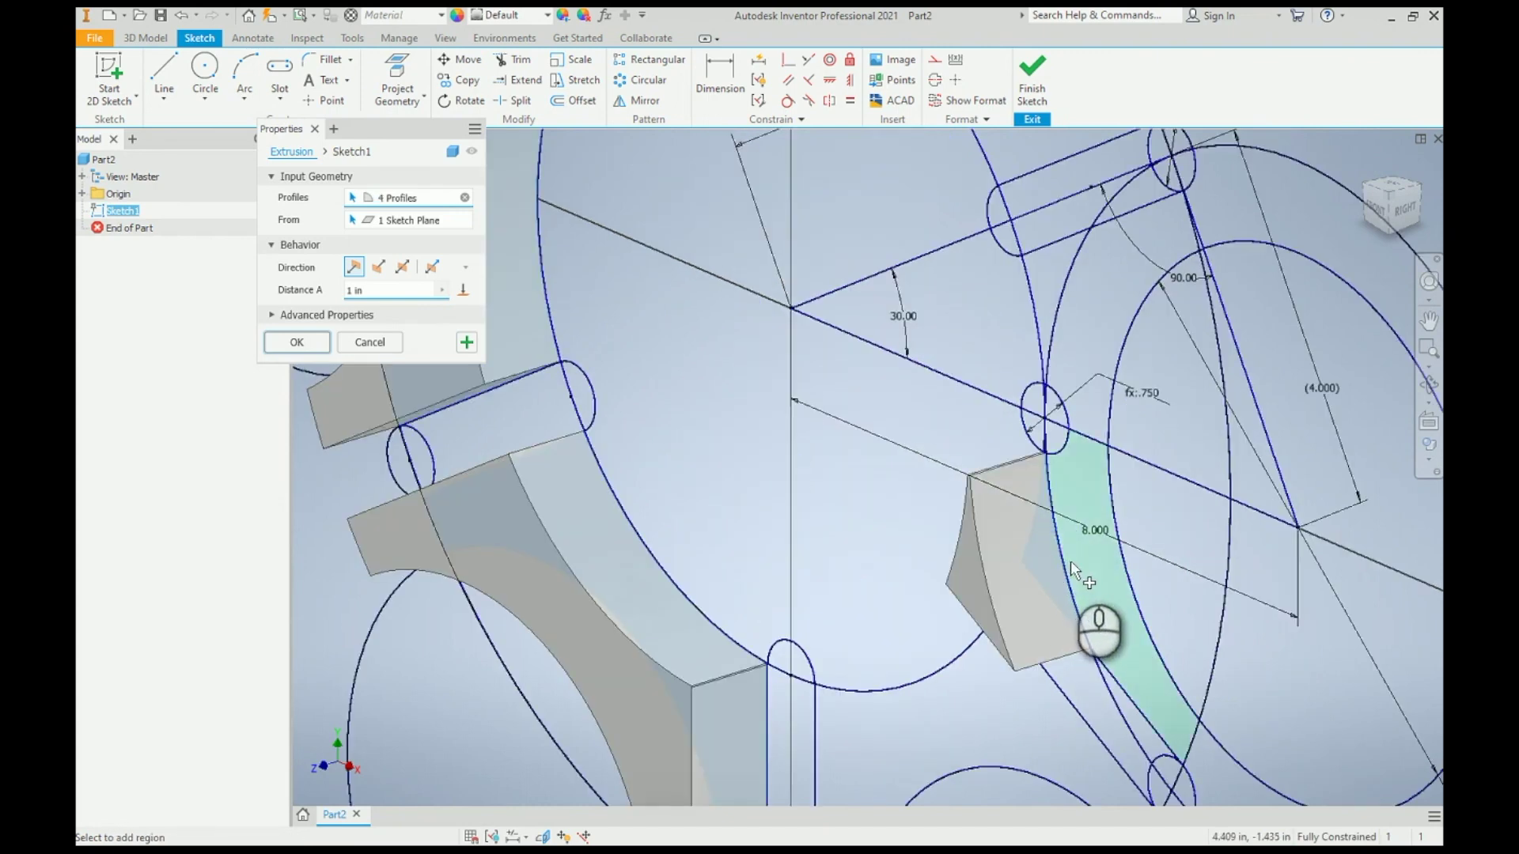
{"action": "left_click", "coordinate": [1070, 560]}
{"action": "scroll", "coordinate": [1044, 466], "scroll_direction": "up", "scroll_amount": 5}
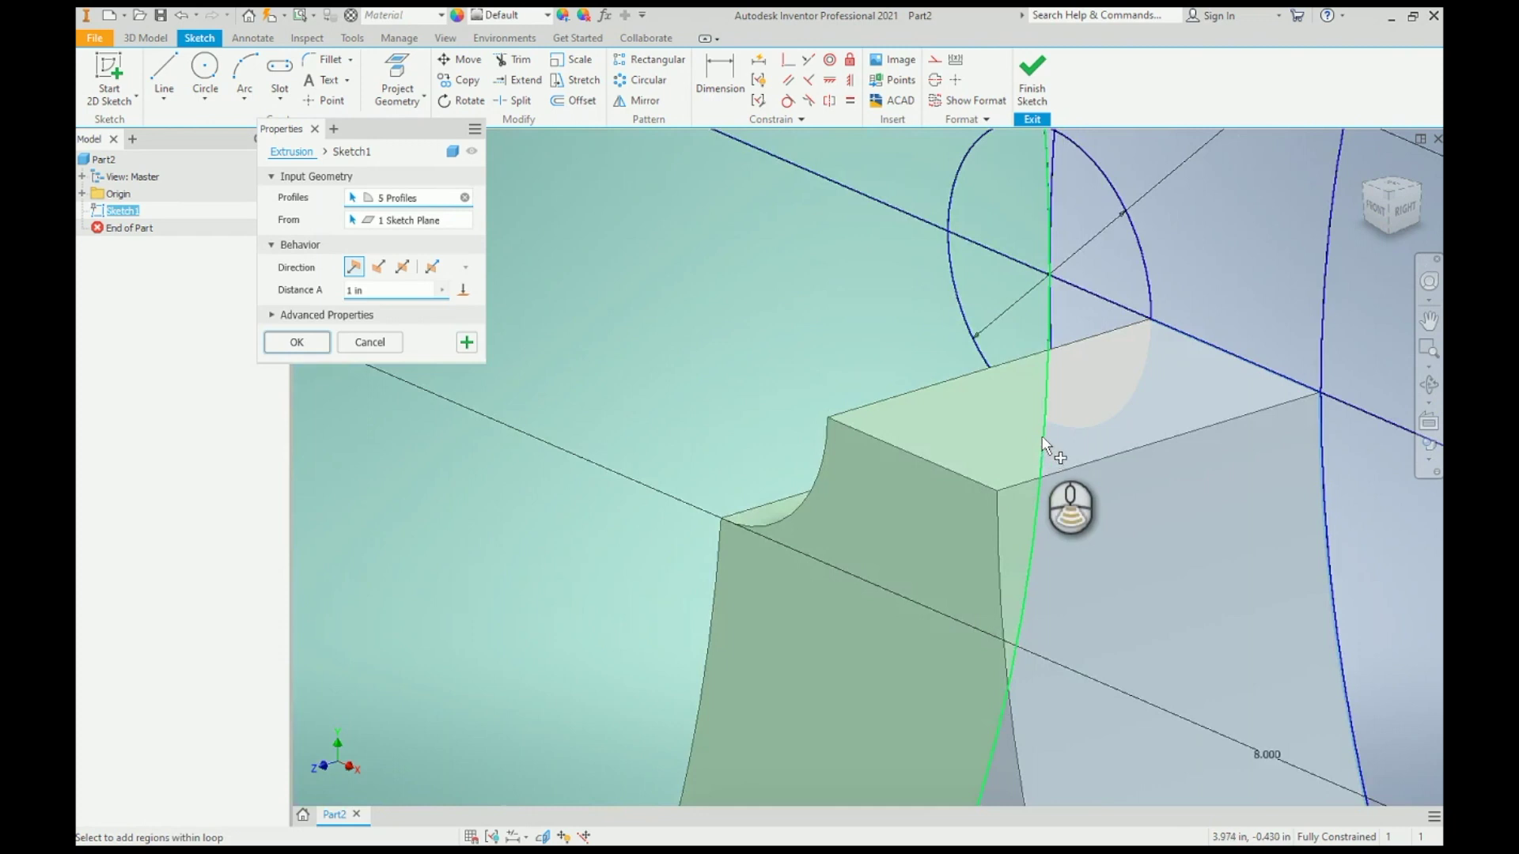
{"action": "left_click", "coordinate": [1047, 388]}
{"action": "left_click", "coordinate": [1077, 360]}
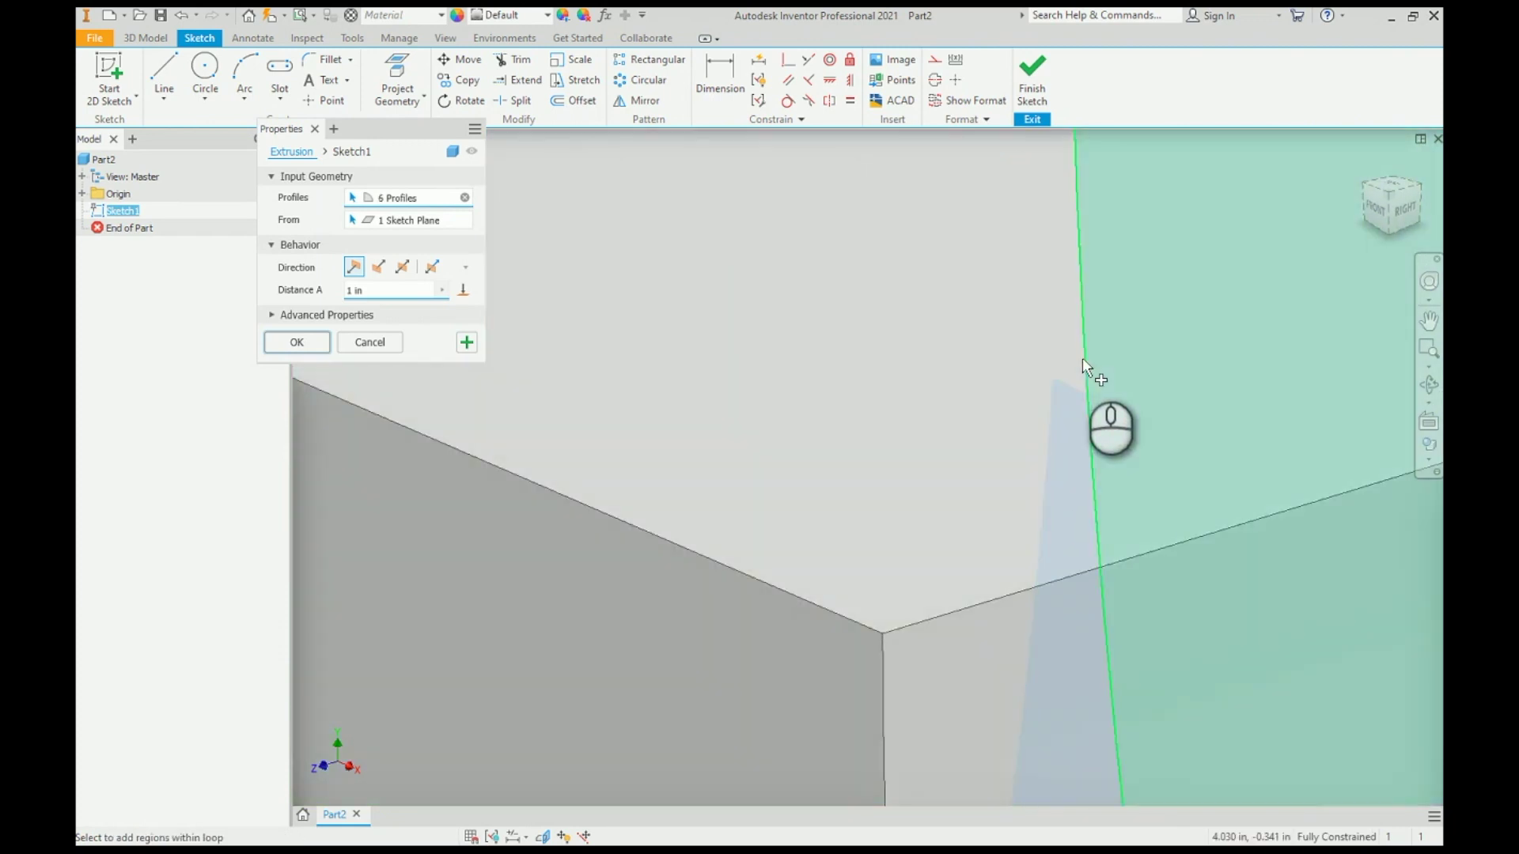
{"action": "scroll", "coordinate": [1043, 366], "scroll_direction": "down", "scroll_amount": 4}
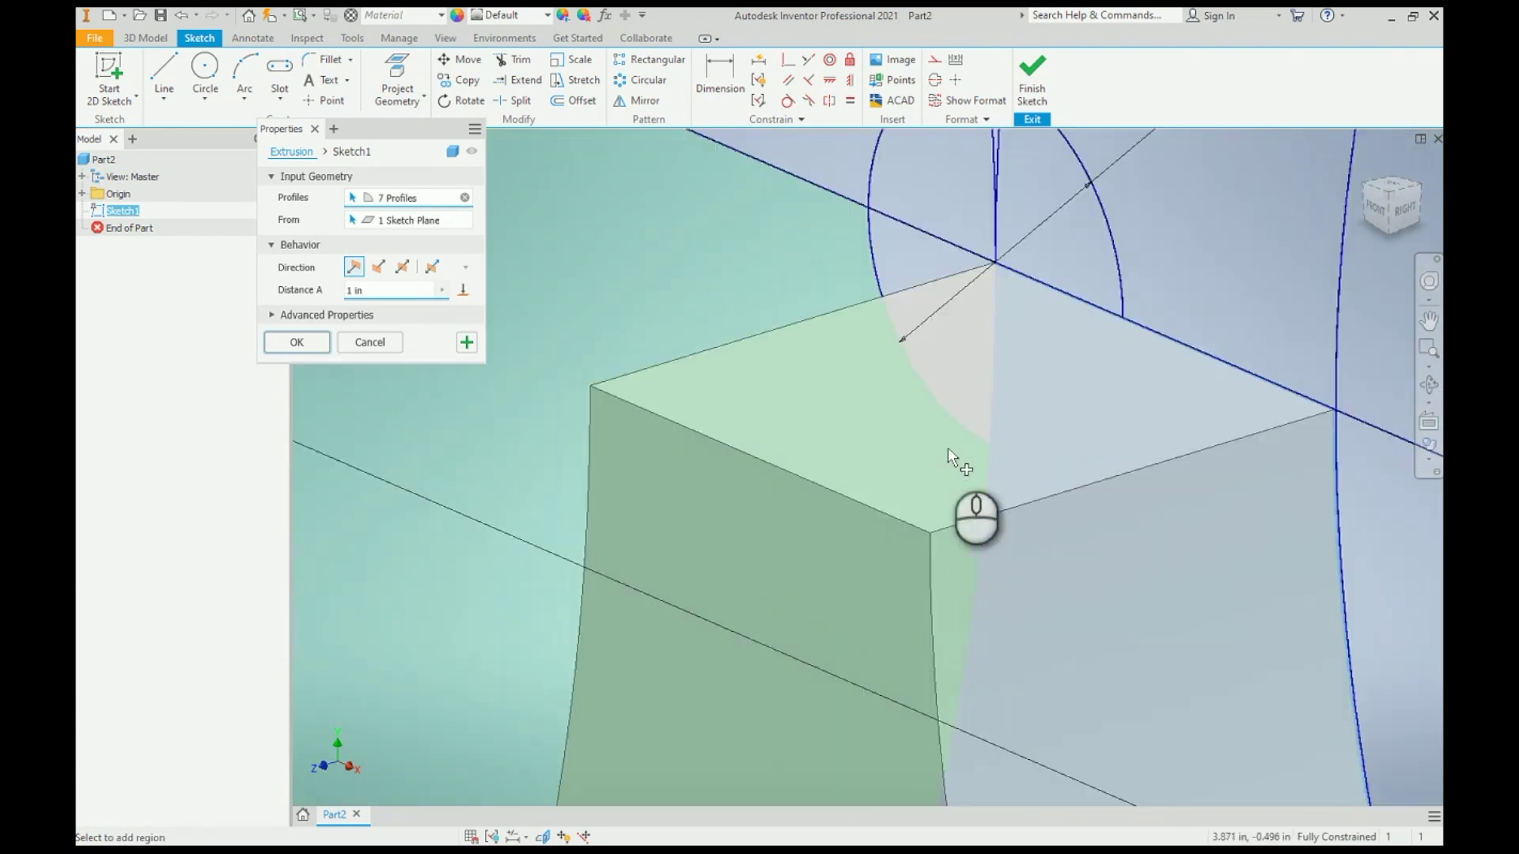
Step: Add the small regions inside the 0.75 in circle on the triangle's base to the extrusion profile, both below and above the base
{"action": "left_click", "coordinate": [957, 303]}
{"action": "scroll", "coordinate": [922, 294], "scroll_direction": "up", "scroll_amount": 3}
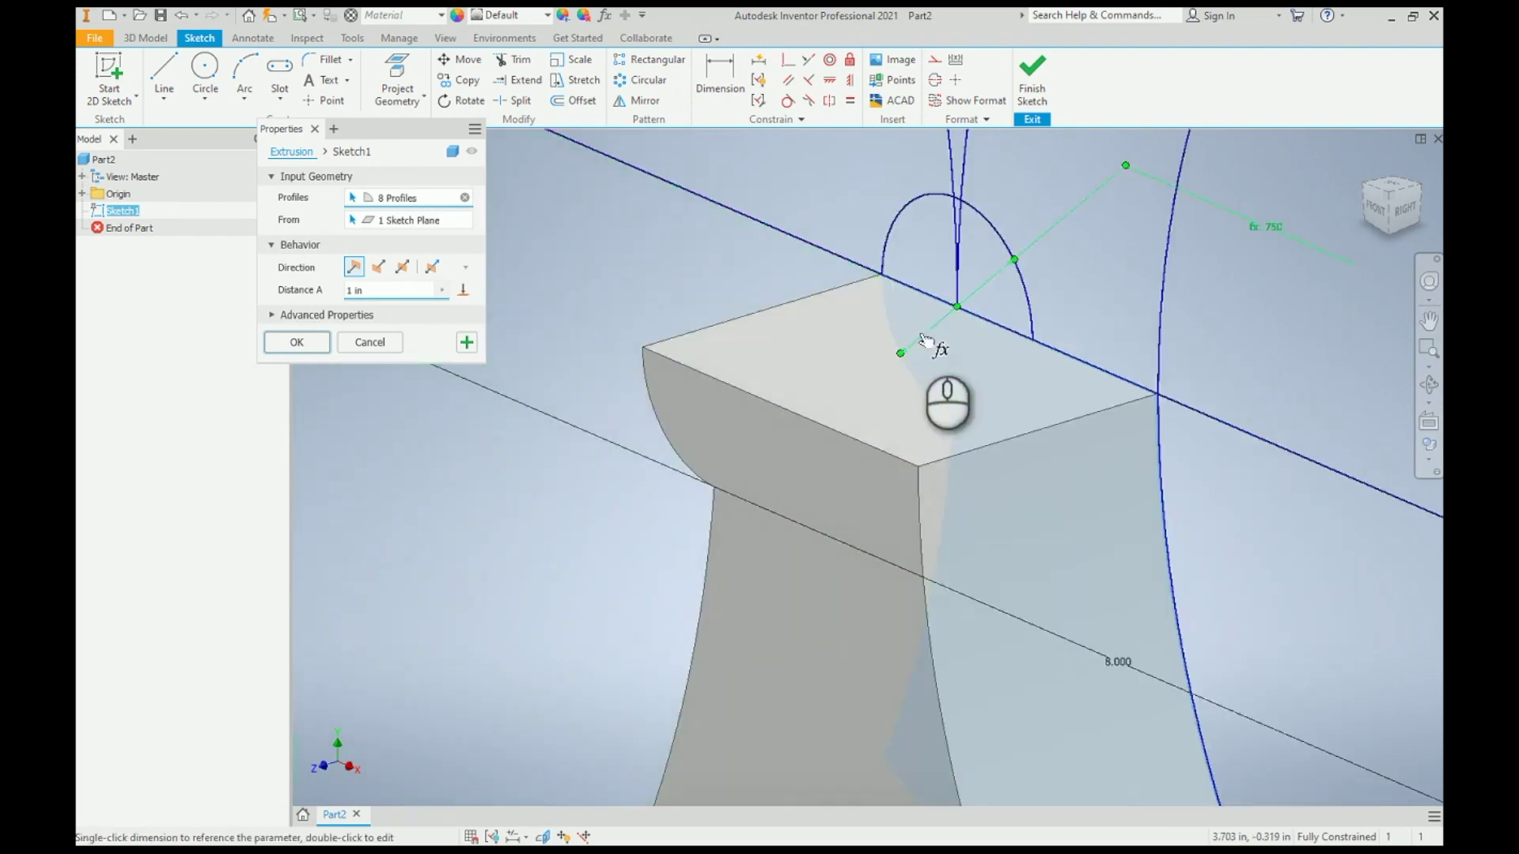
{"action": "scroll", "coordinate": [980, 188], "scroll_direction": "up", "scroll_amount": 2}
{"action": "left_click", "coordinate": [938, 221]}
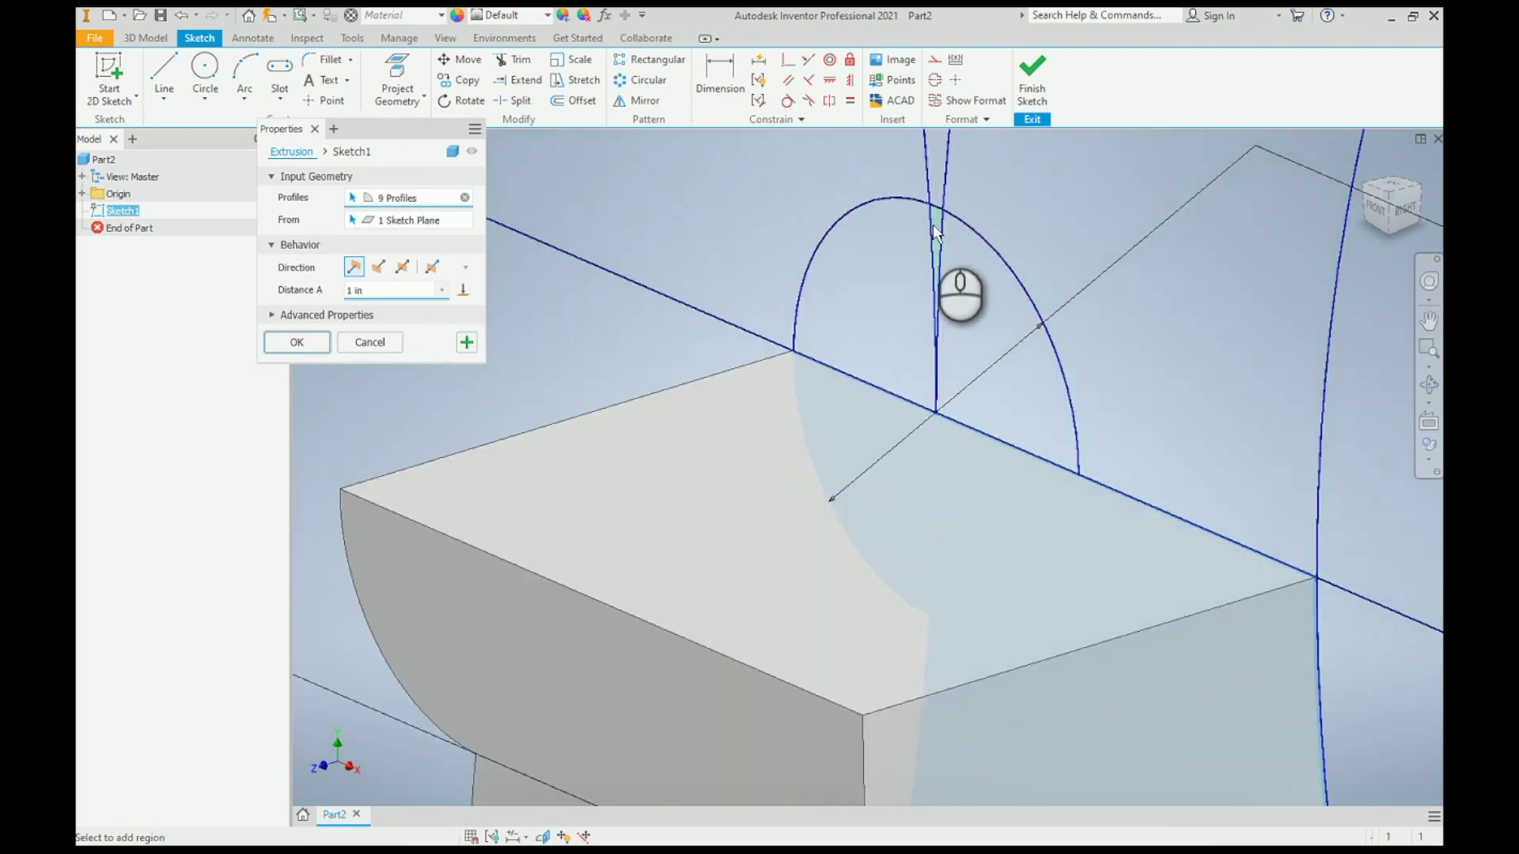
{"action": "left_click", "coordinate": [973, 283]}
{"action": "scroll", "coordinate": [919, 340], "scroll_direction": "down", "scroll_amount": 4}
{"action": "left_click", "coordinate": [941, 322]}
{"action": "scroll", "coordinate": [941, 321], "scroll_direction": "down", "scroll_amount": 5}
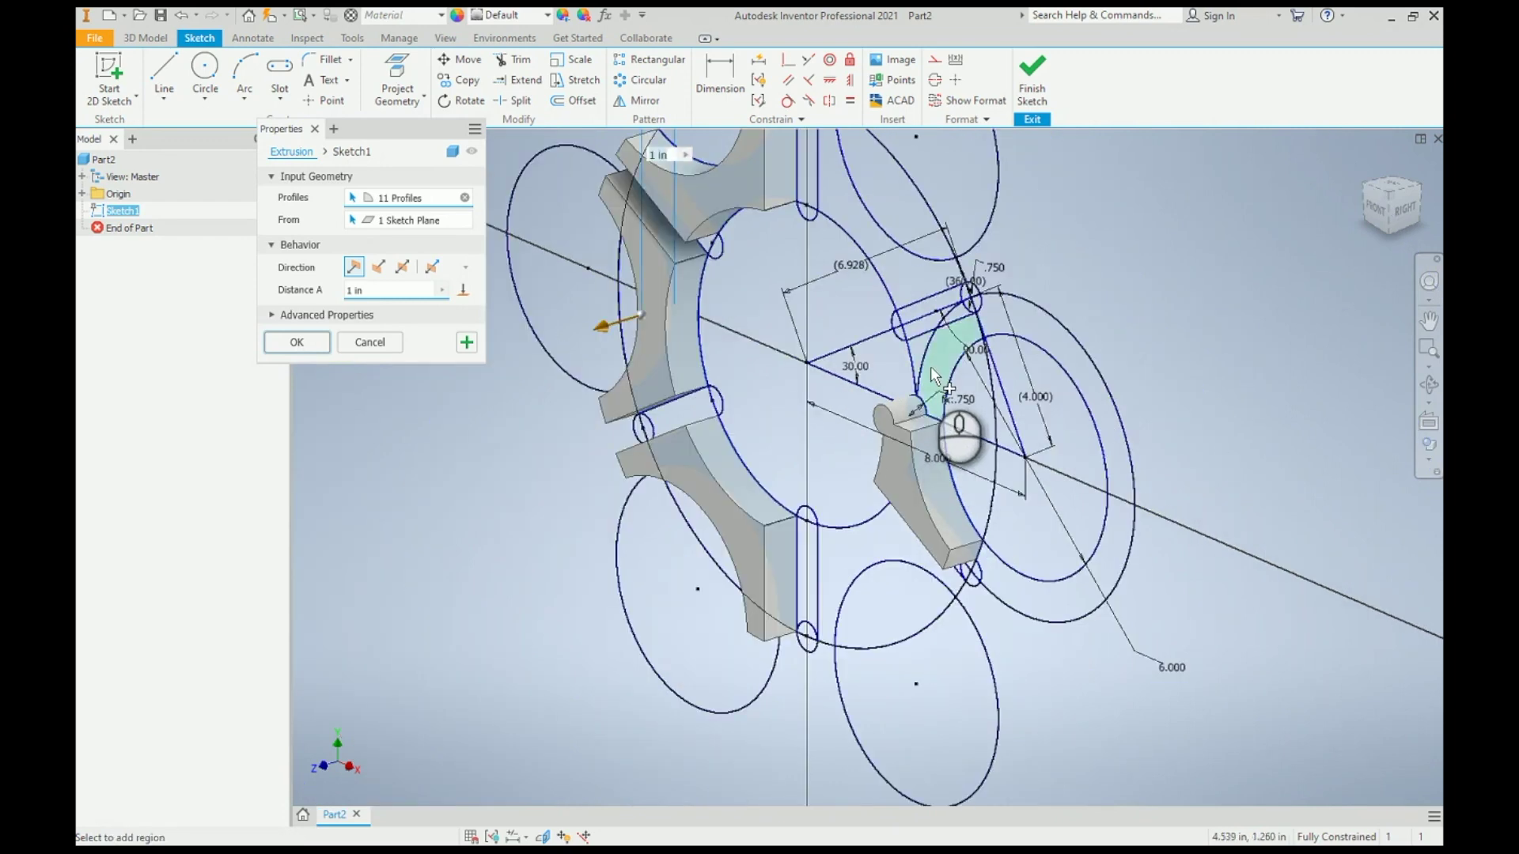
Step: Add the remaining outer and central wheel regions to the profile, leaving the six slots open, and extrude the wheel 1 in
{"action": "left_click", "coordinate": [919, 356]}
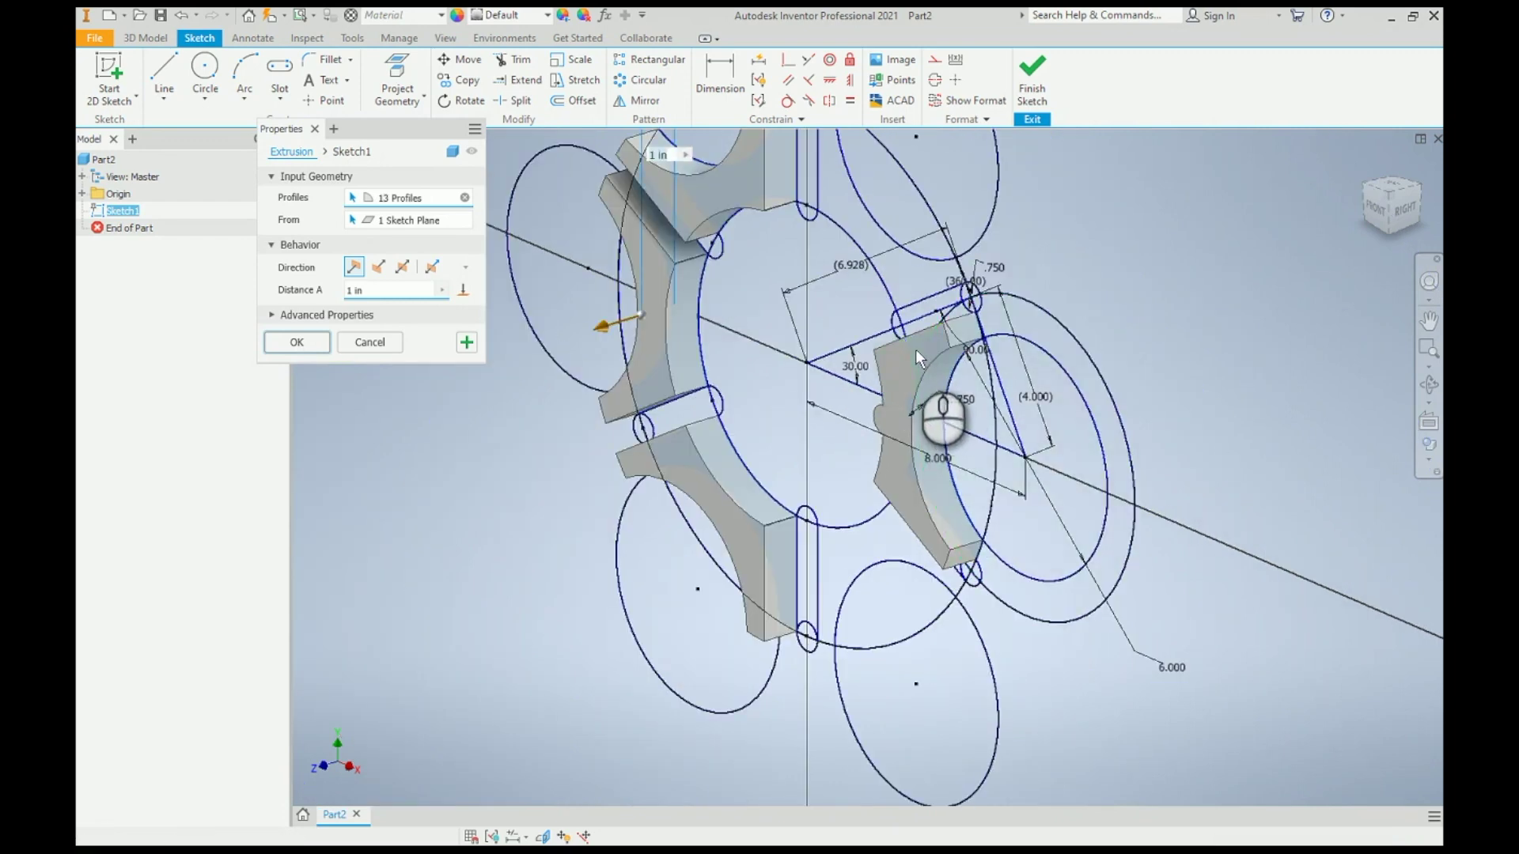
{"action": "left_click", "coordinate": [896, 261]}
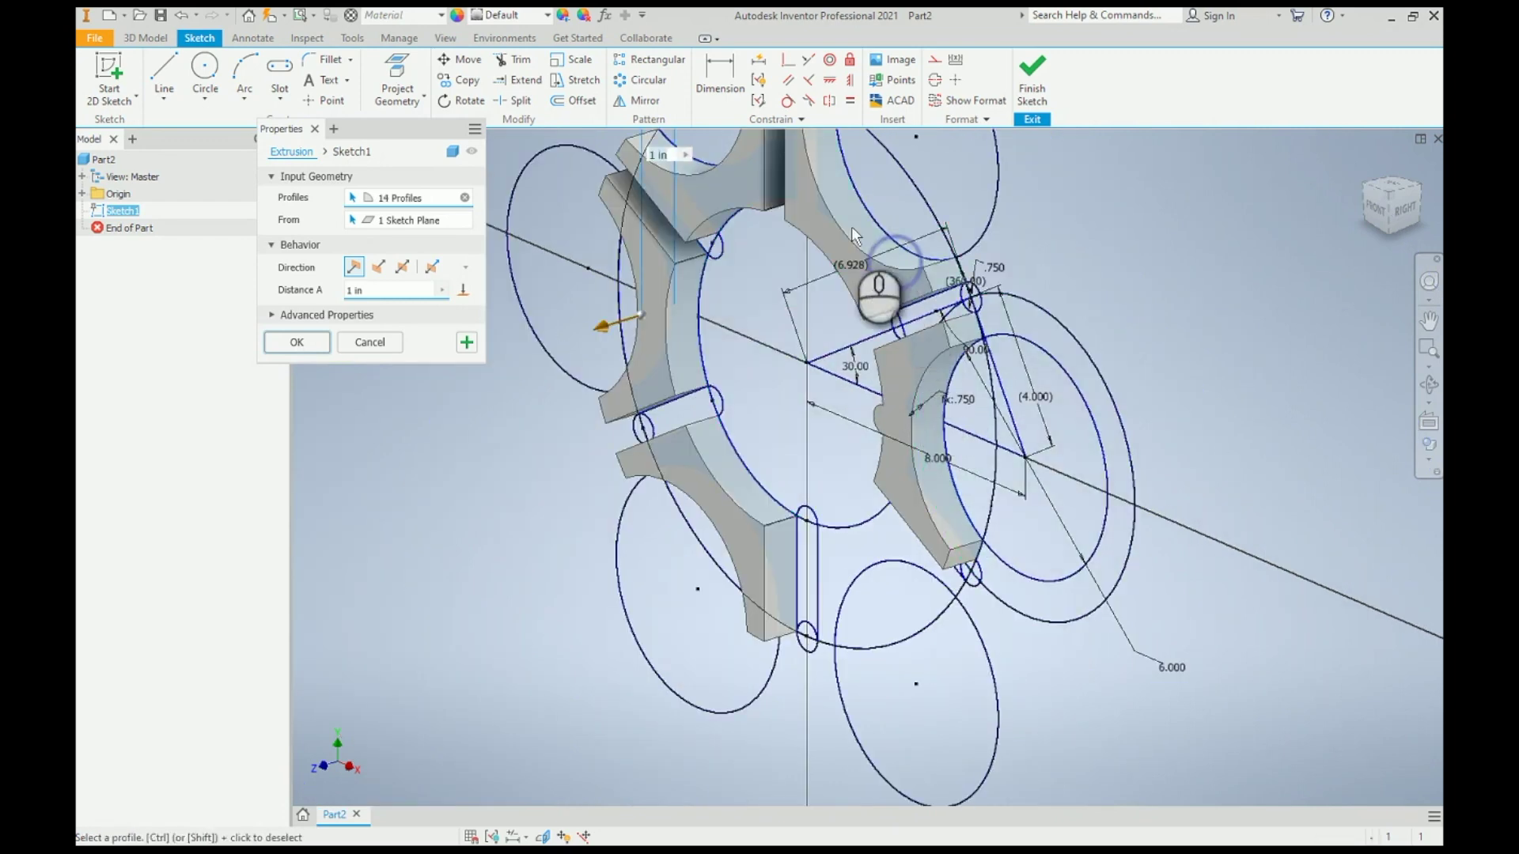
{"action": "left_click", "coordinate": [789, 267]}
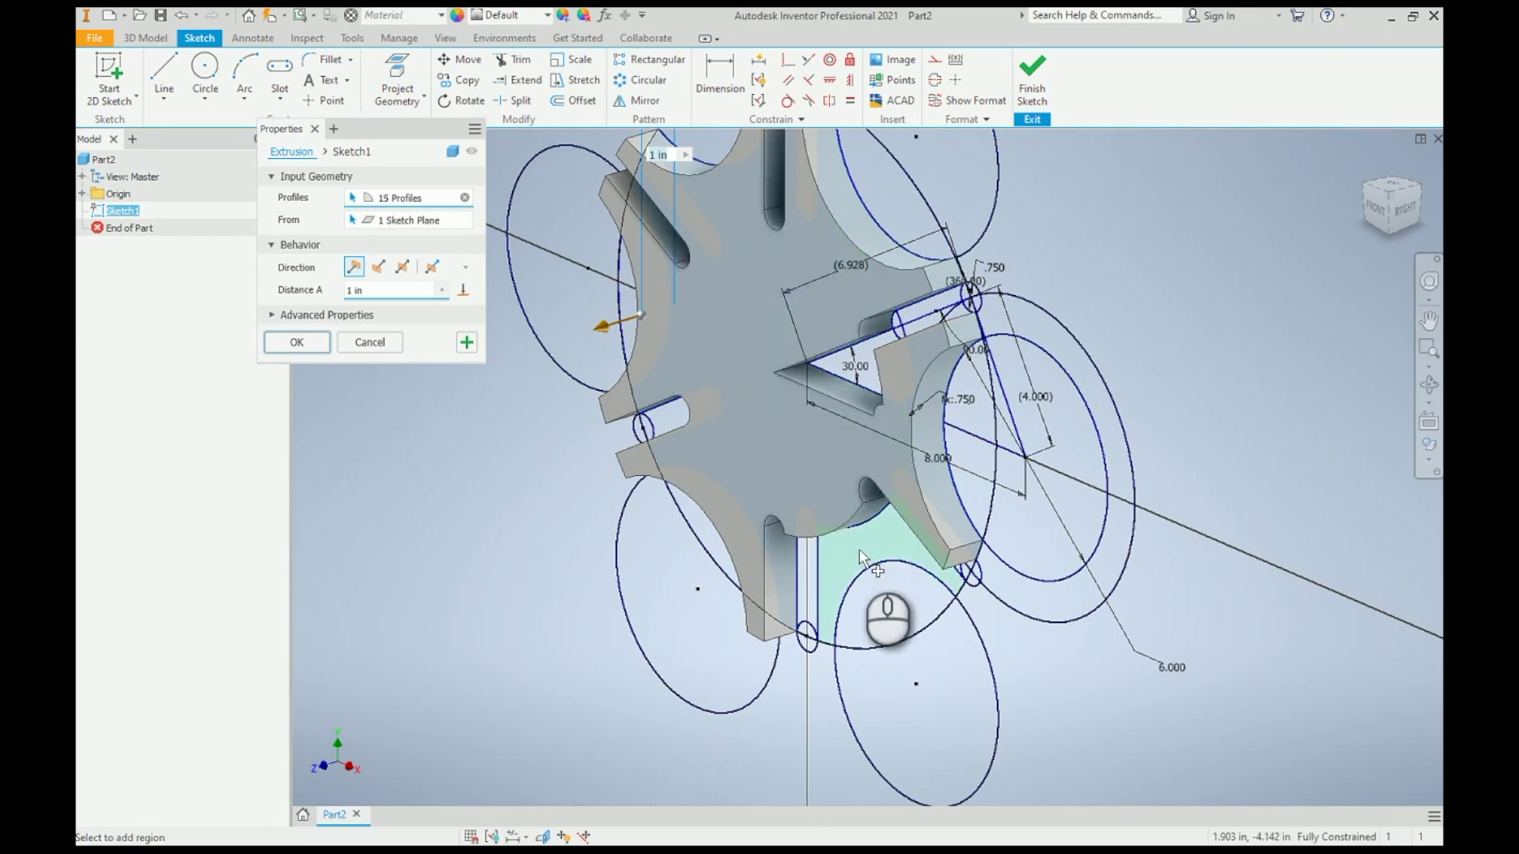
{"action": "left_click", "coordinate": [840, 369]}
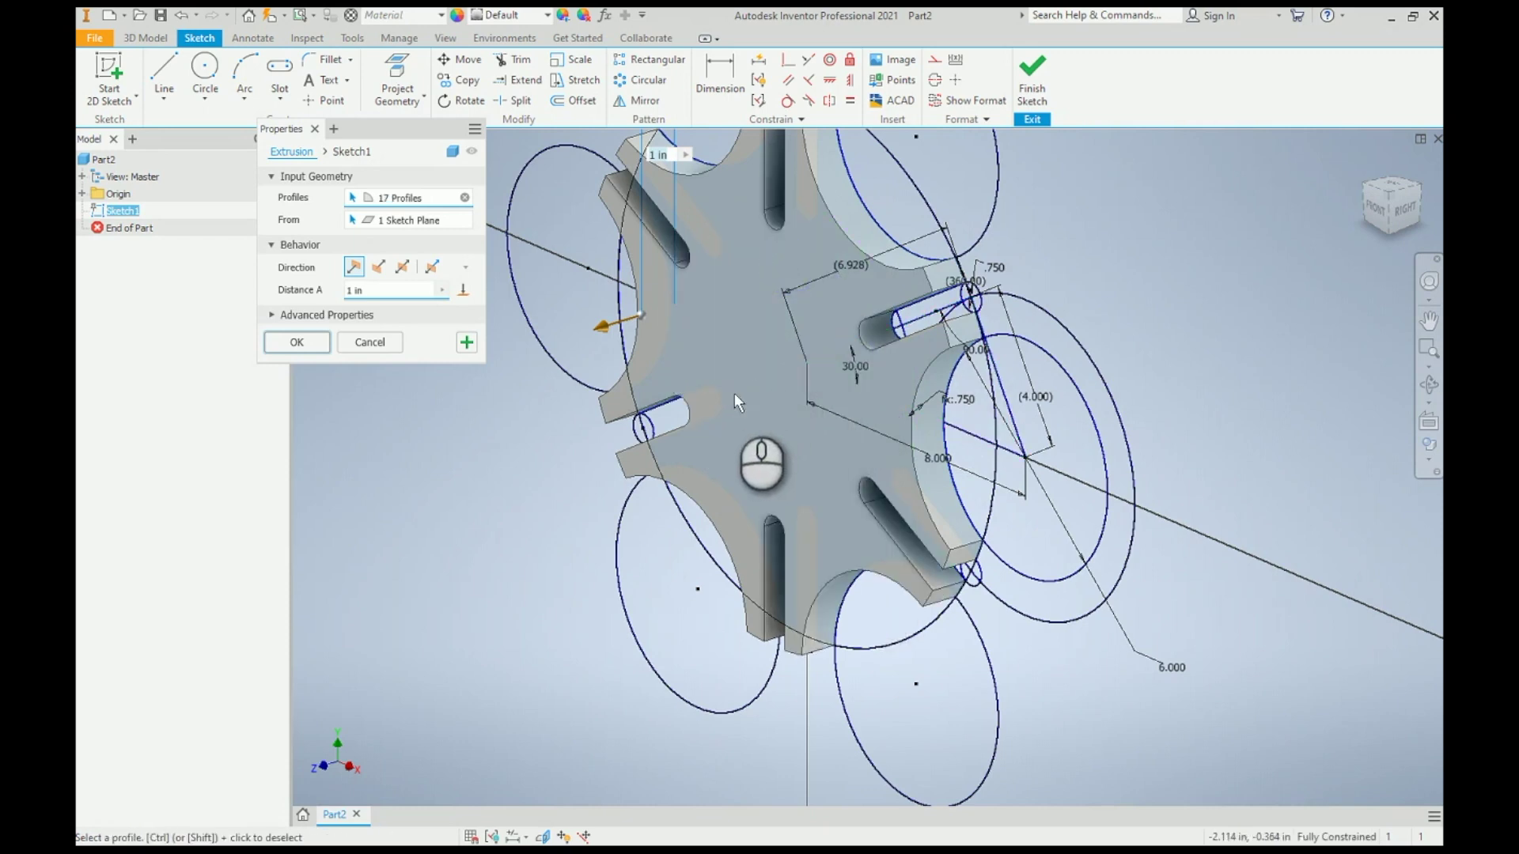
{"action": "scroll", "coordinate": [804, 481], "scroll_direction": "up", "scroll_amount": 3}
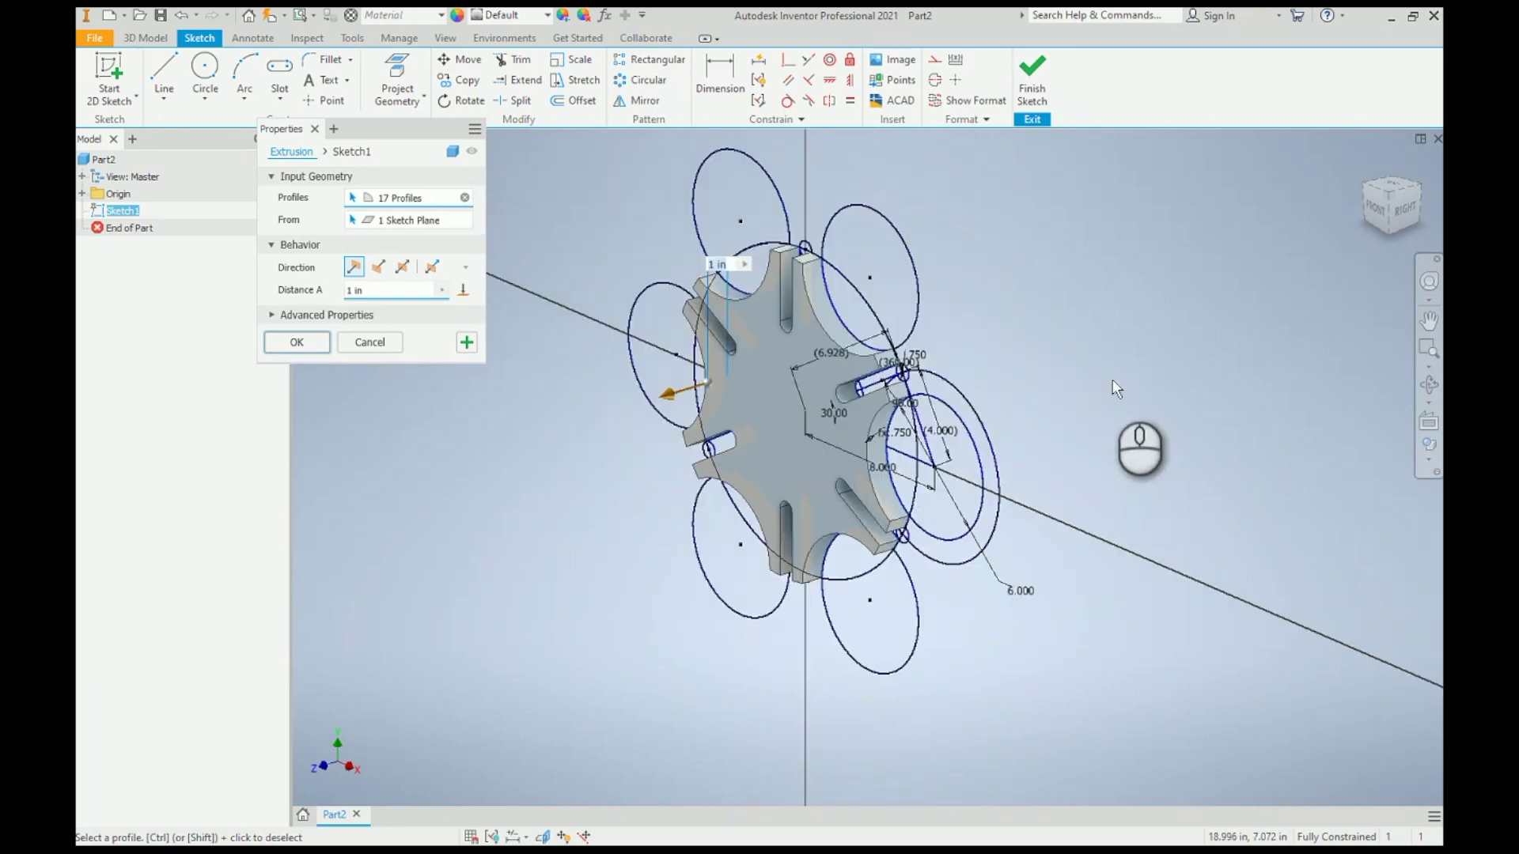
{"action": "left_click", "coordinate": [1428, 385]}
{"action": "mouse_move", "coordinate": [1289, 420]}
{"action": "left_mouse_down"}
{"action": "mouse_move", "coordinate": [993, 451]}
{"action": "mouse_move", "coordinate": [1067, 412]}
{"action": "mouse_move", "coordinate": [884, 517]}
{"action": "mouse_move", "coordinate": [864, 554]}
{"action": "mouse_move", "coordinate": [1069, 389]}
{"action": "left_mouse_up"}
{"action": "right_click", "coordinate": [1069, 388]}
{"action": "left_click", "coordinate": [1056, 314]}
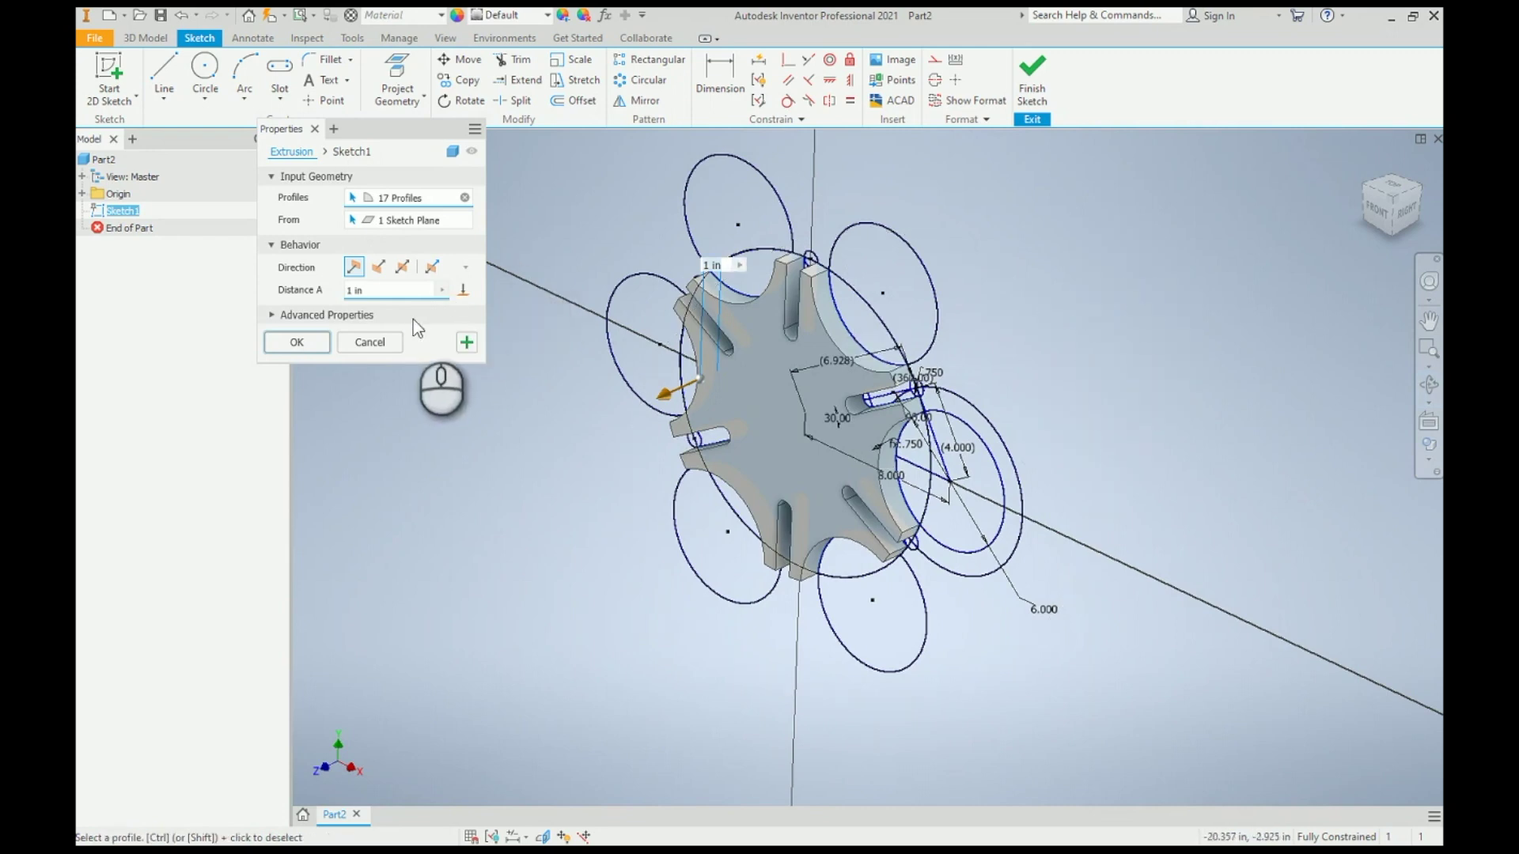
{"action": "left_click", "coordinate": [296, 343]}
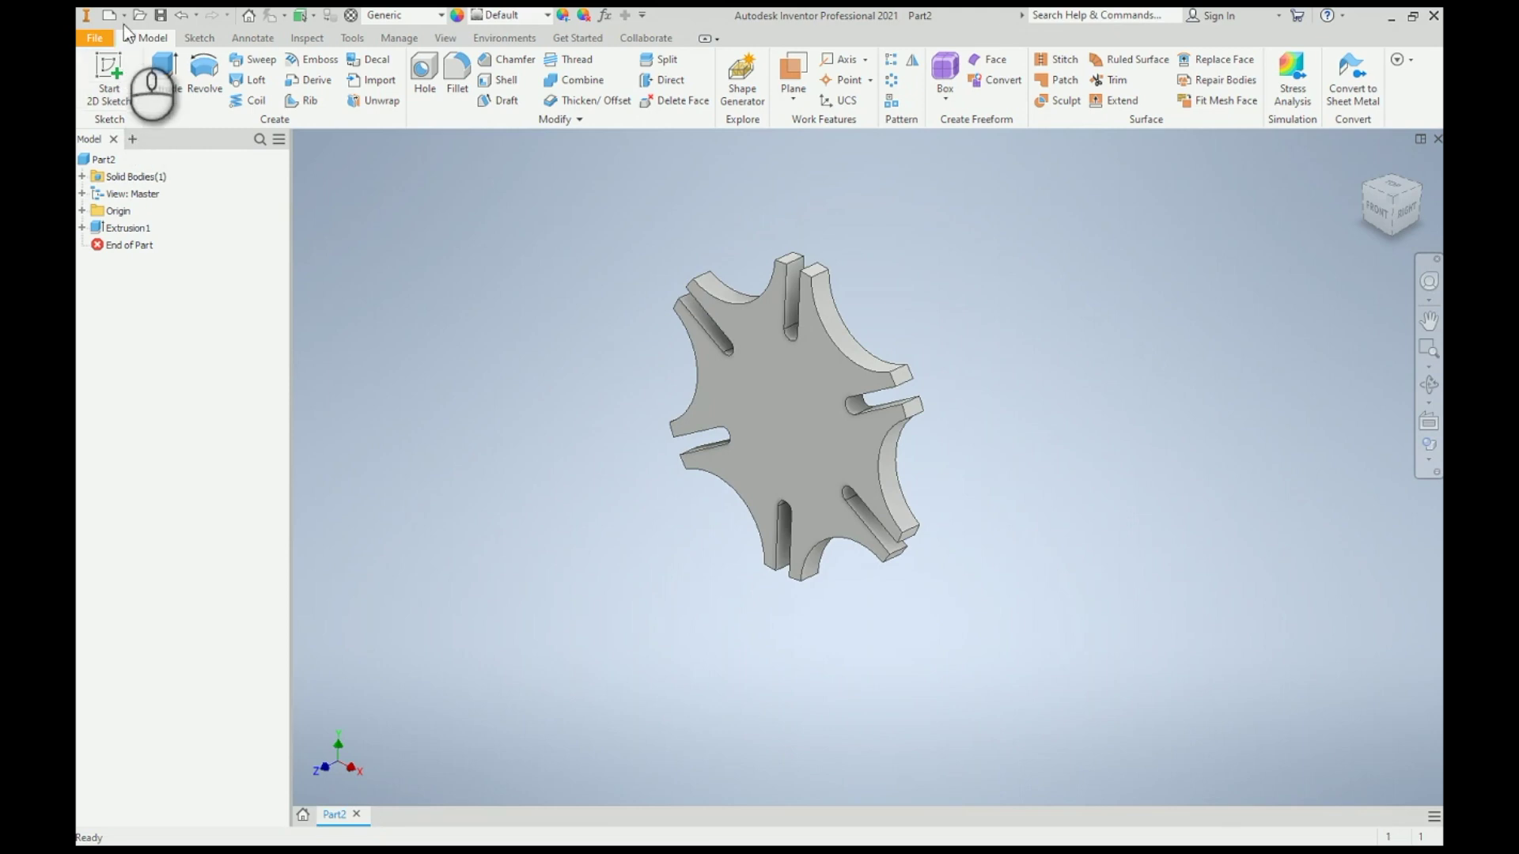
Step: Save the part as Geneva Wheel in the Geneva Wheel 1 folder
{"action": "left_click", "coordinate": [159, 15]}
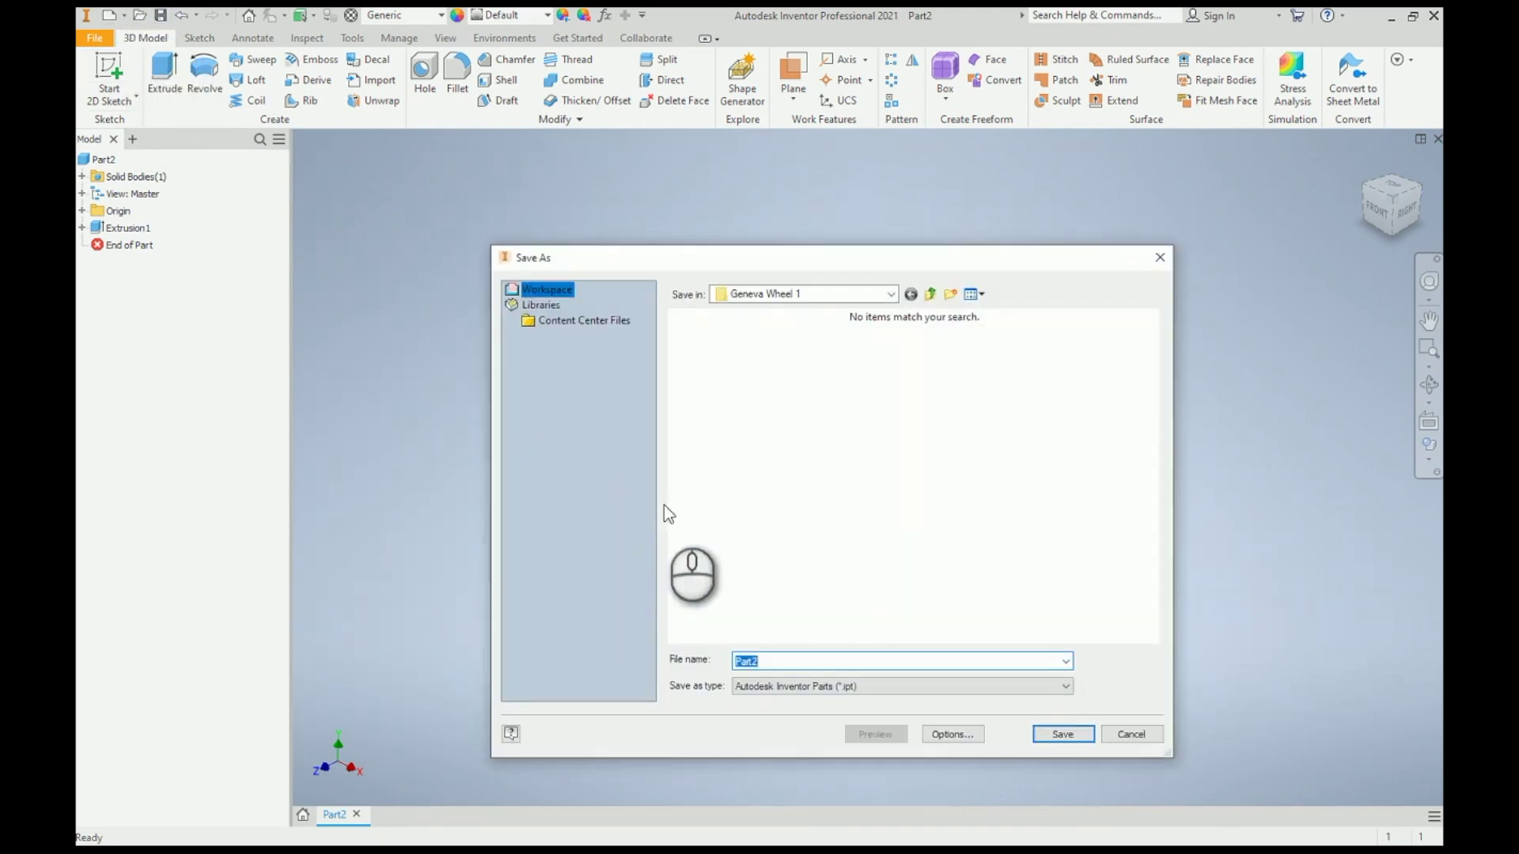
{"action": "type", "text": "Geneva Wheel"}
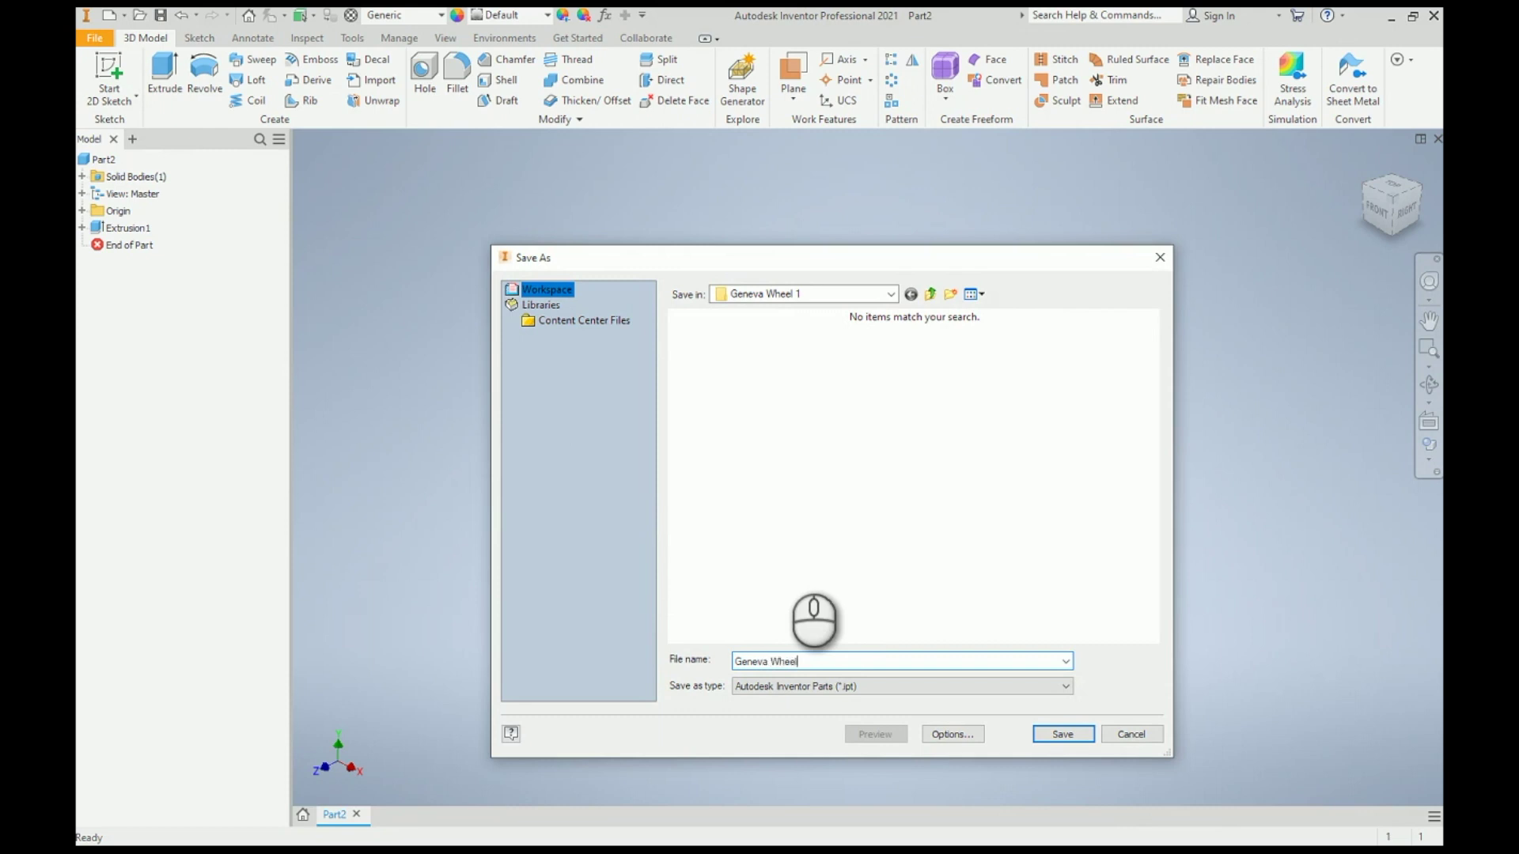
{"action": "left_click", "coordinate": [1063, 734]}
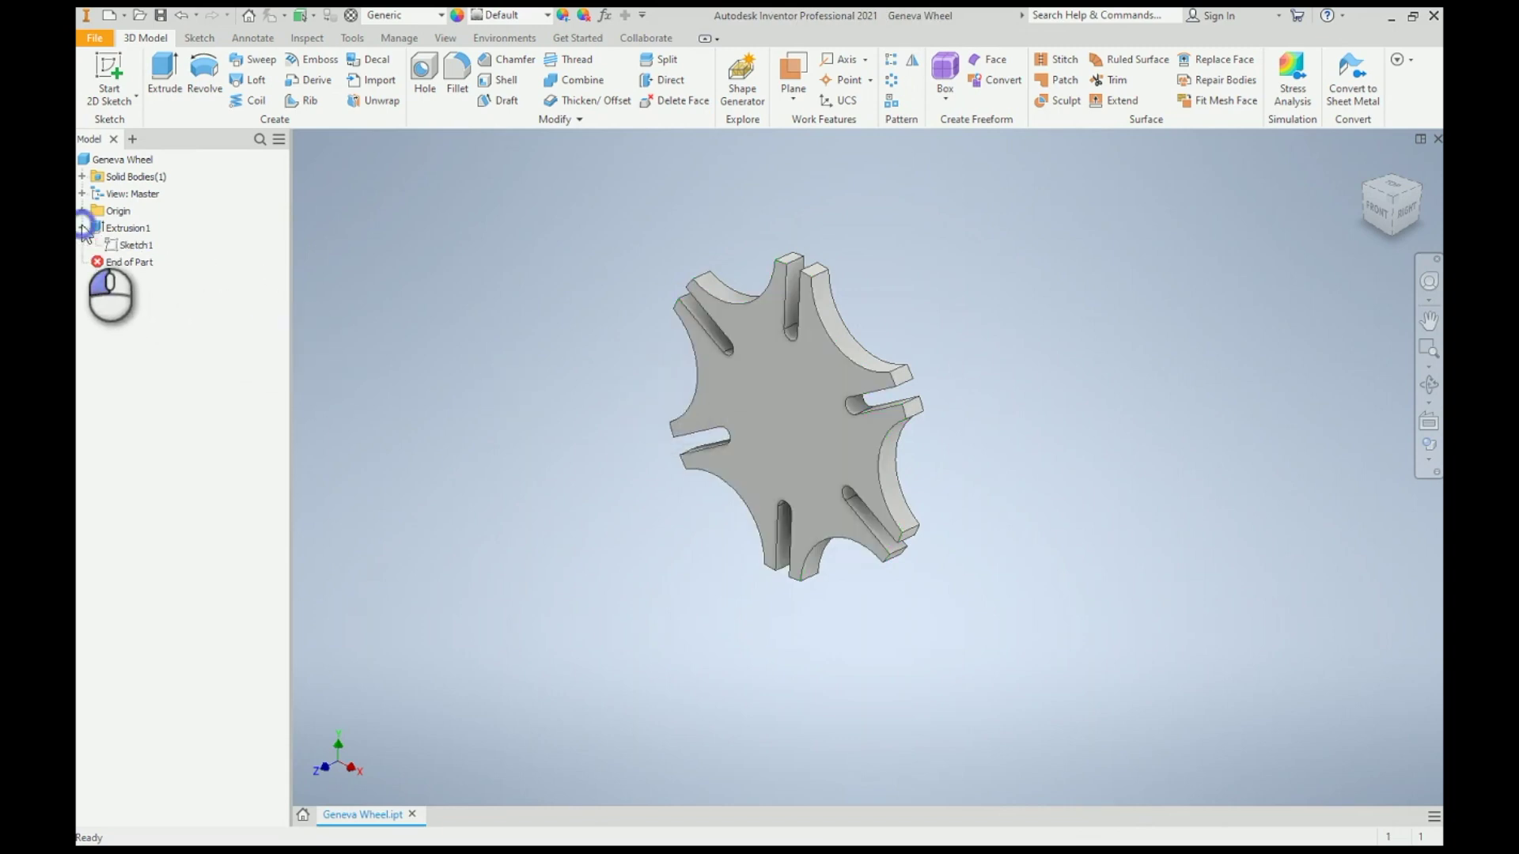
Step: Open the sketch under the wheel's extrusion for editing and examine its circles, slots and dimensions
{"action": "right_click", "coordinate": [123, 244]}
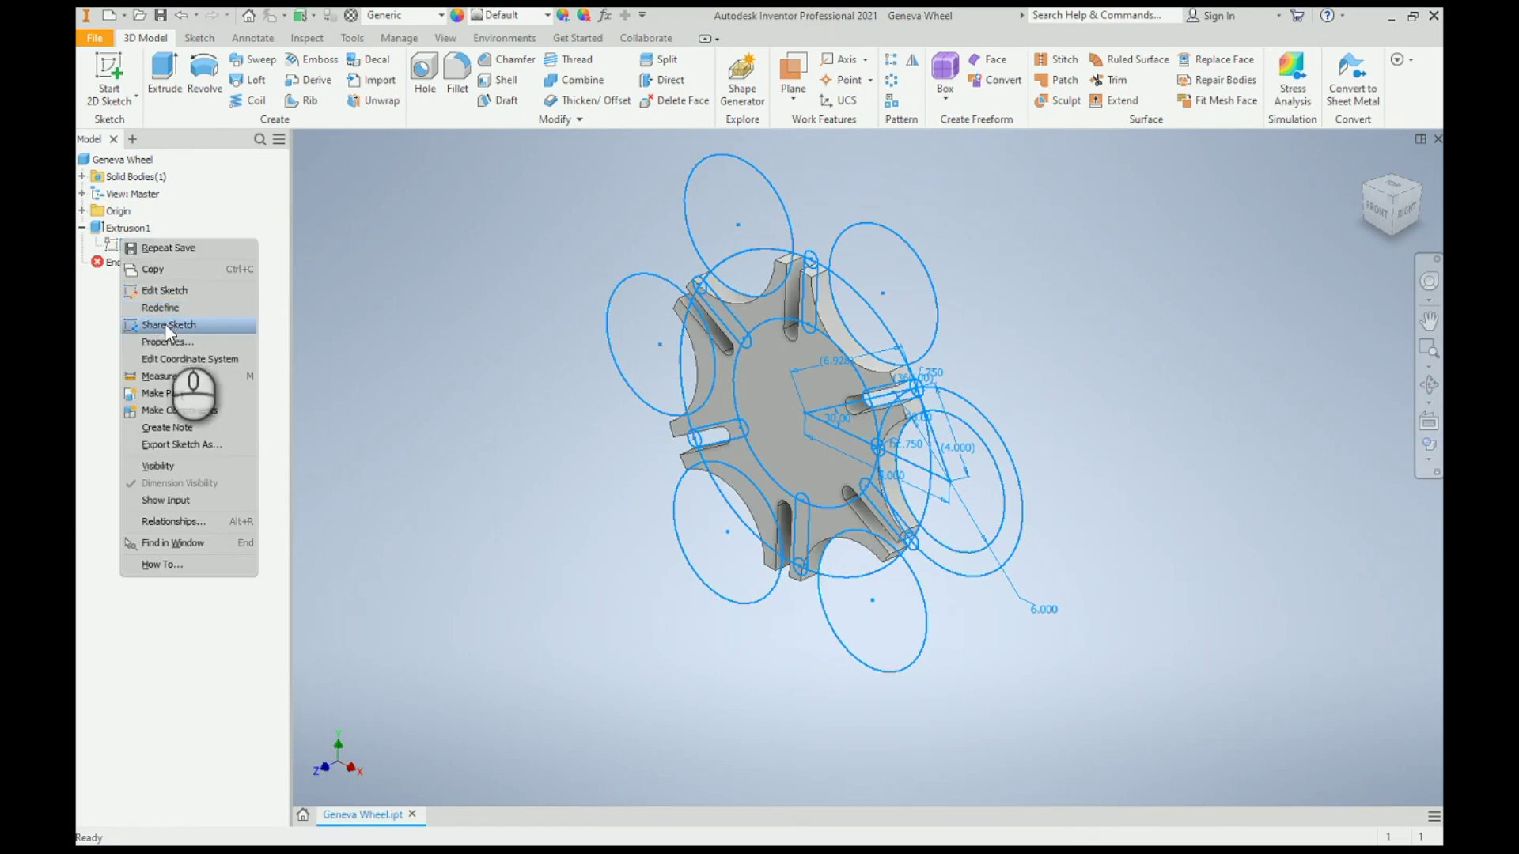
{"action": "left_click", "coordinate": [179, 292]}
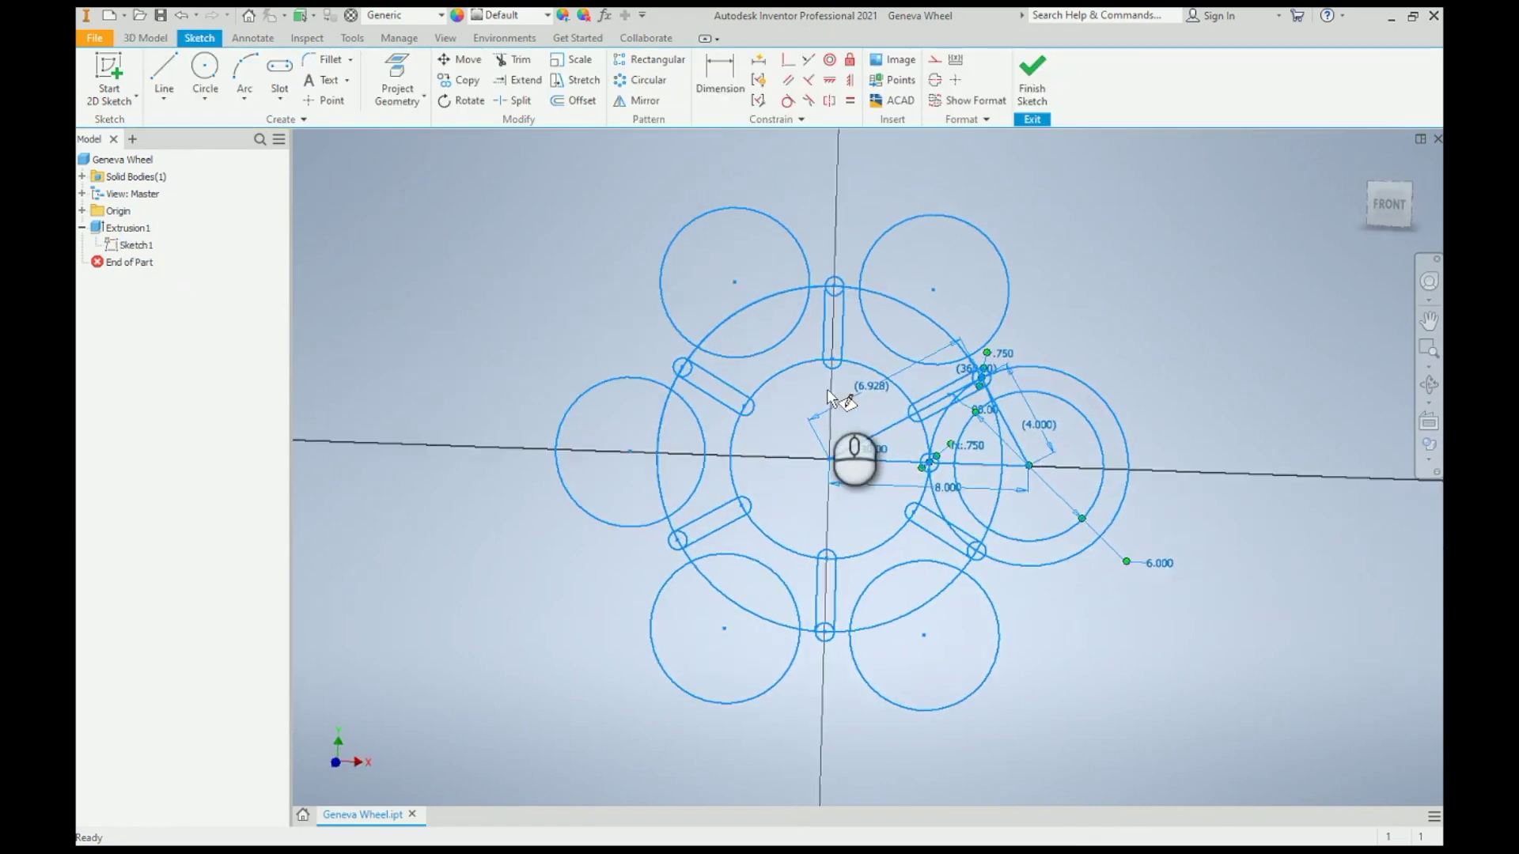
{"action": "scroll", "coordinate": [899, 410], "scroll_direction": "up", "scroll_amount": 4}
{"action": "scroll", "coordinate": [883, 286], "scroll_direction": "down", "scroll_amount": 3}
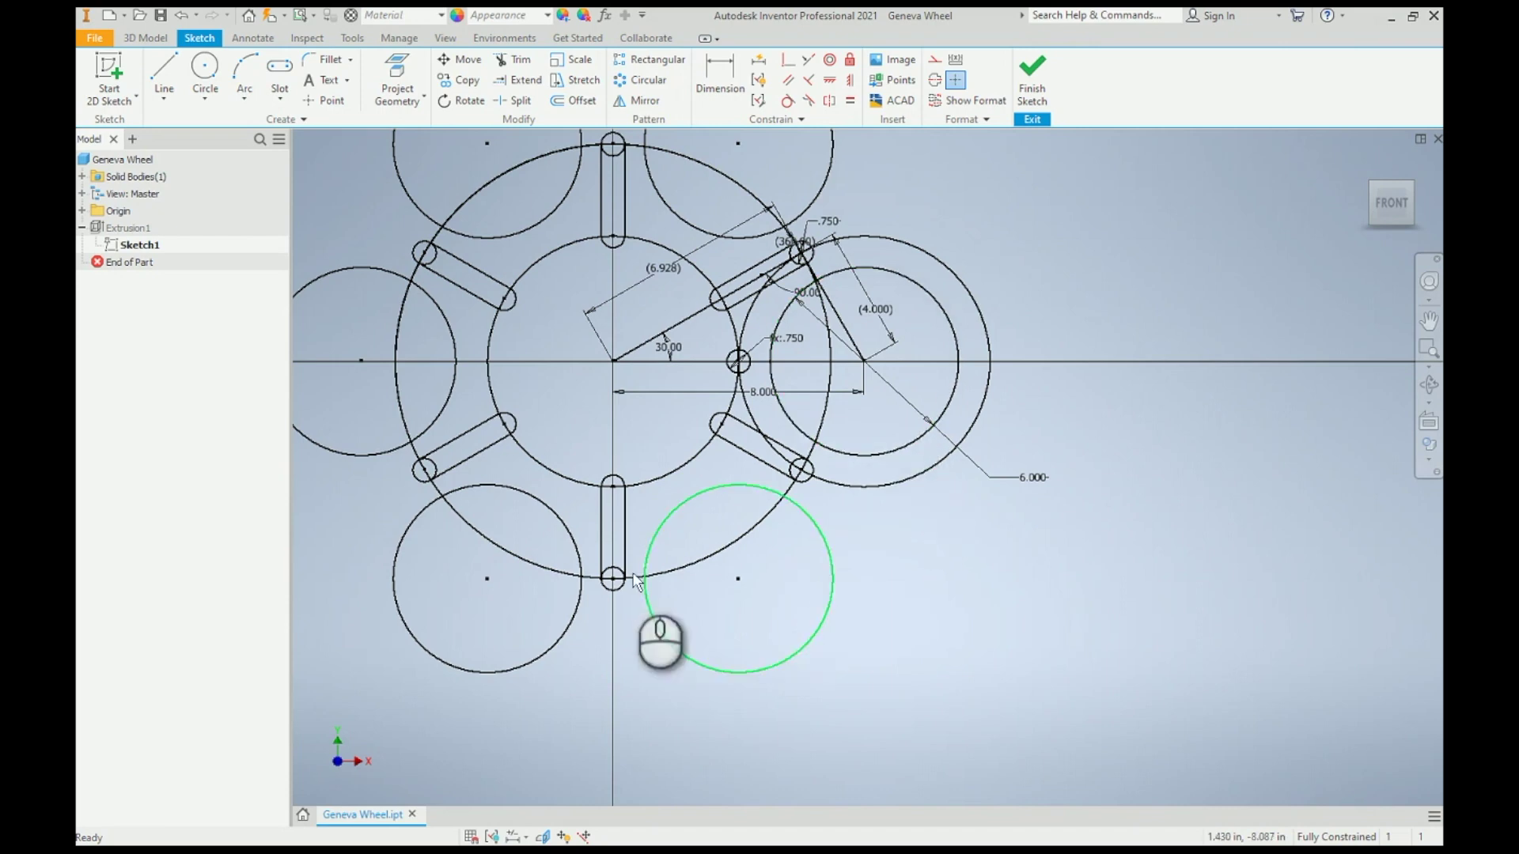
Step: Create a new part from the English Standard (in).ipt template and start a 2D sketch on the front (XY) plane
{"action": "left_click", "coordinate": [108, 15]}
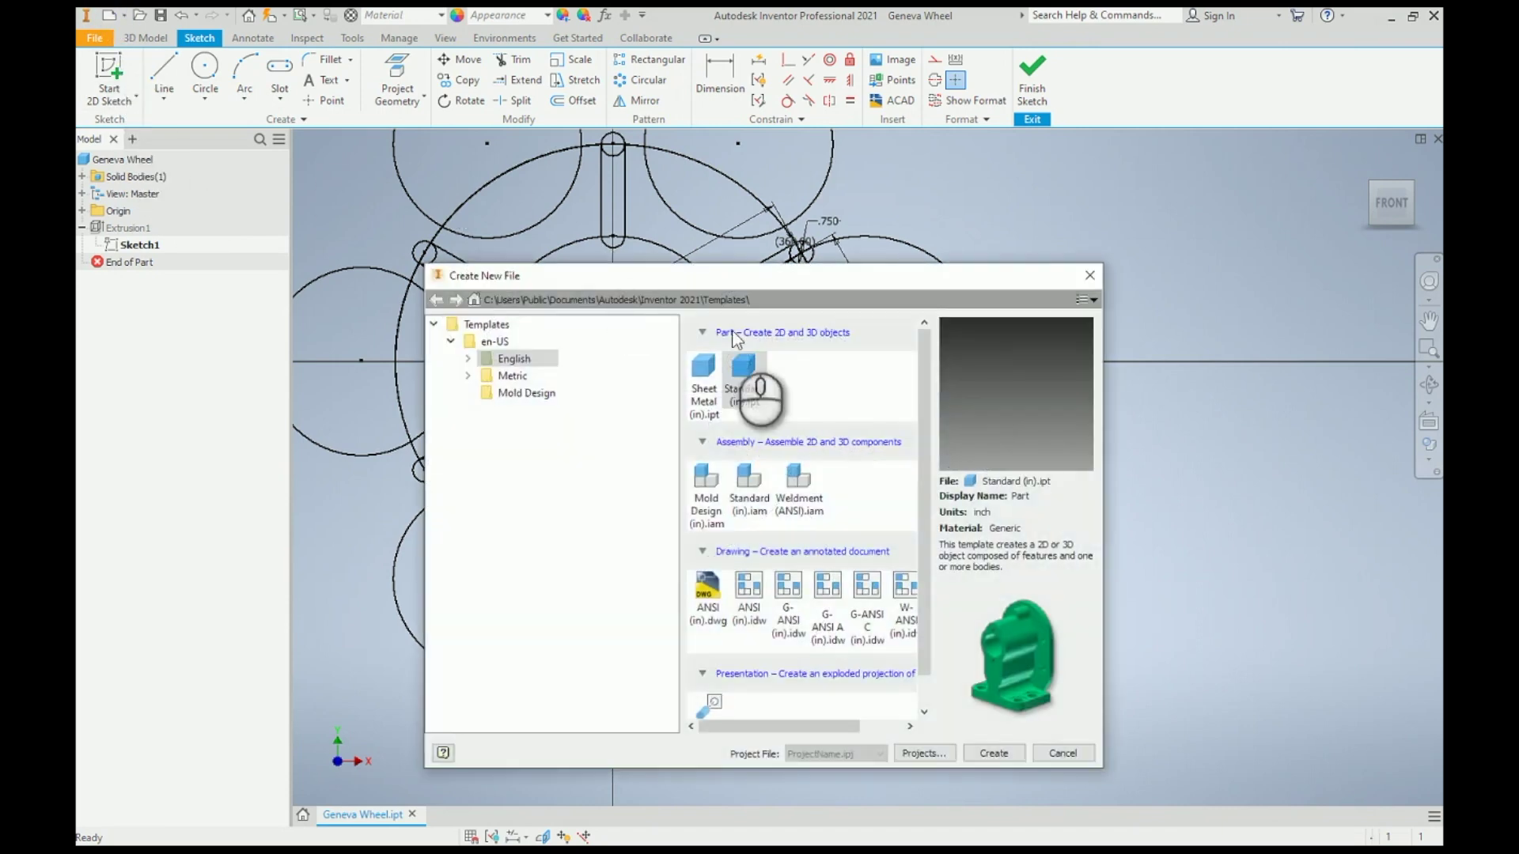
{"action": "double_click", "coordinate": [744, 374]}
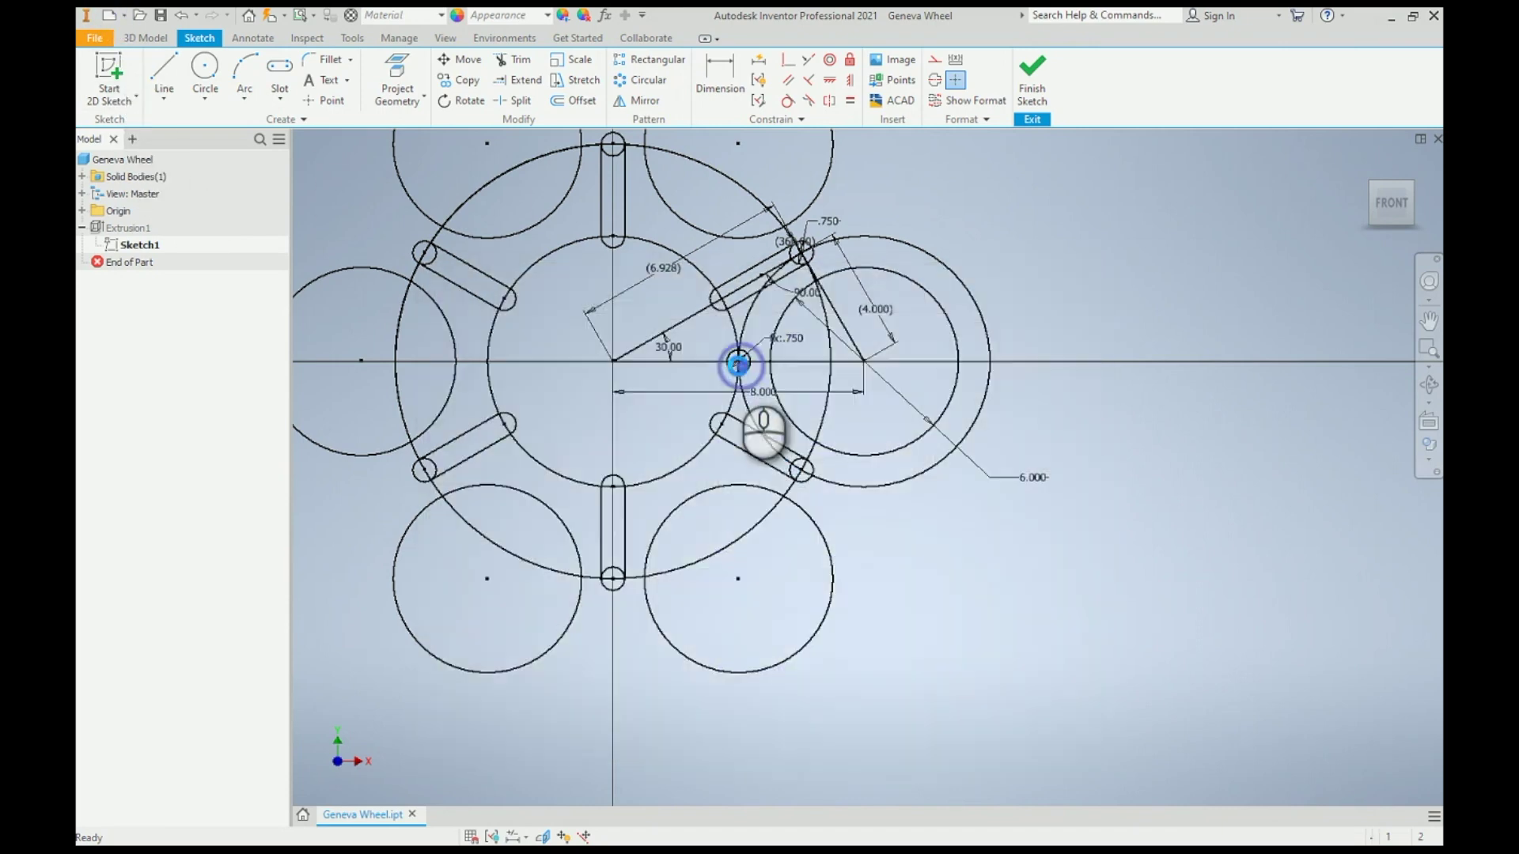
{"action": "left_click", "coordinate": [108, 64]}
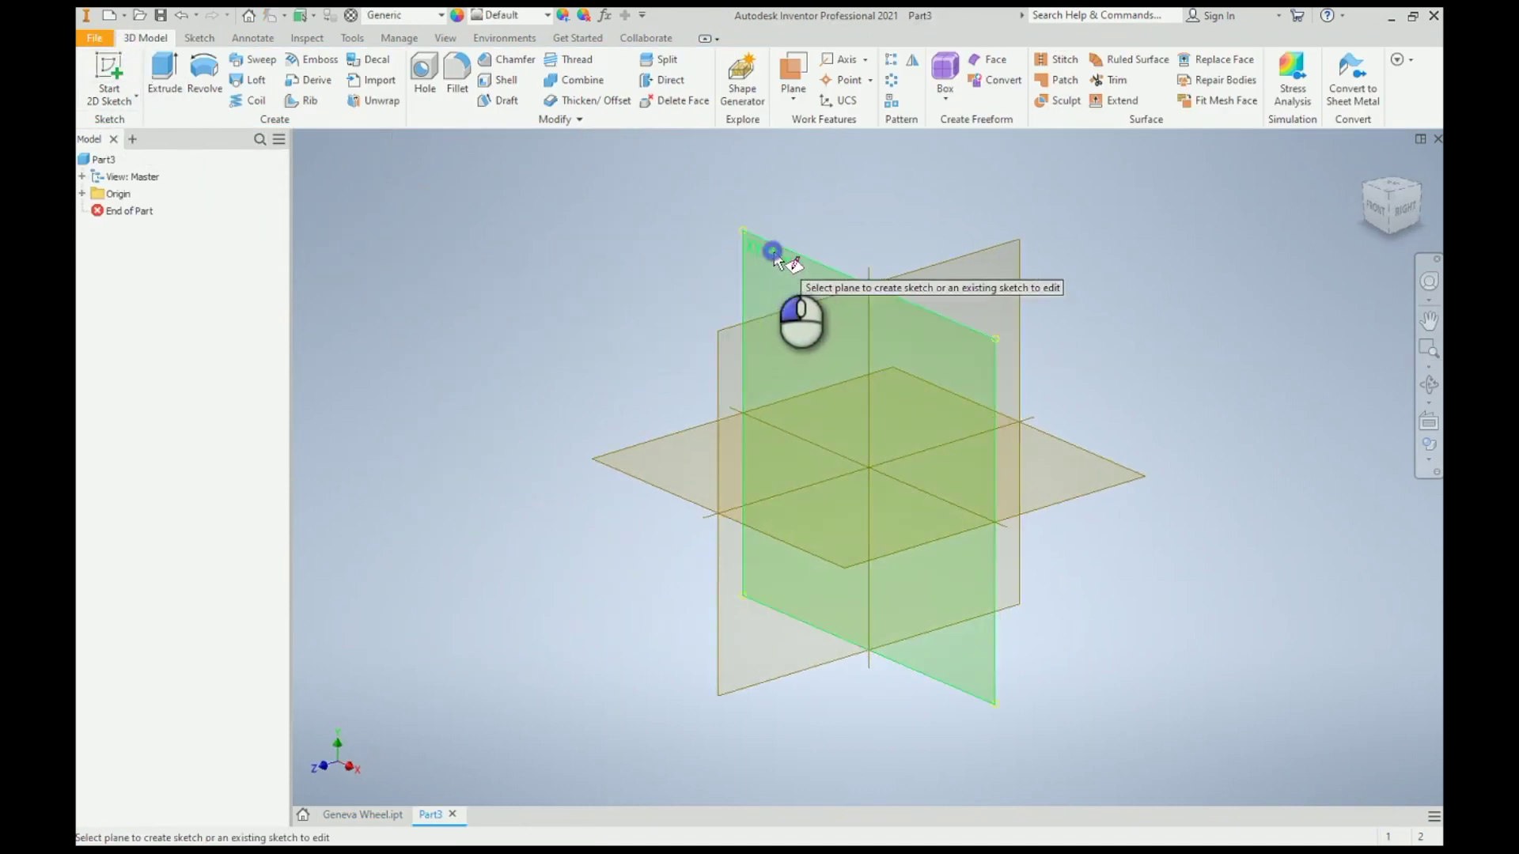
{"action": "left_click", "coordinate": [769, 253]}
Step: Draw a circle centred on the origin of the new sketch
{"action": "left_click", "coordinate": [205, 70]}
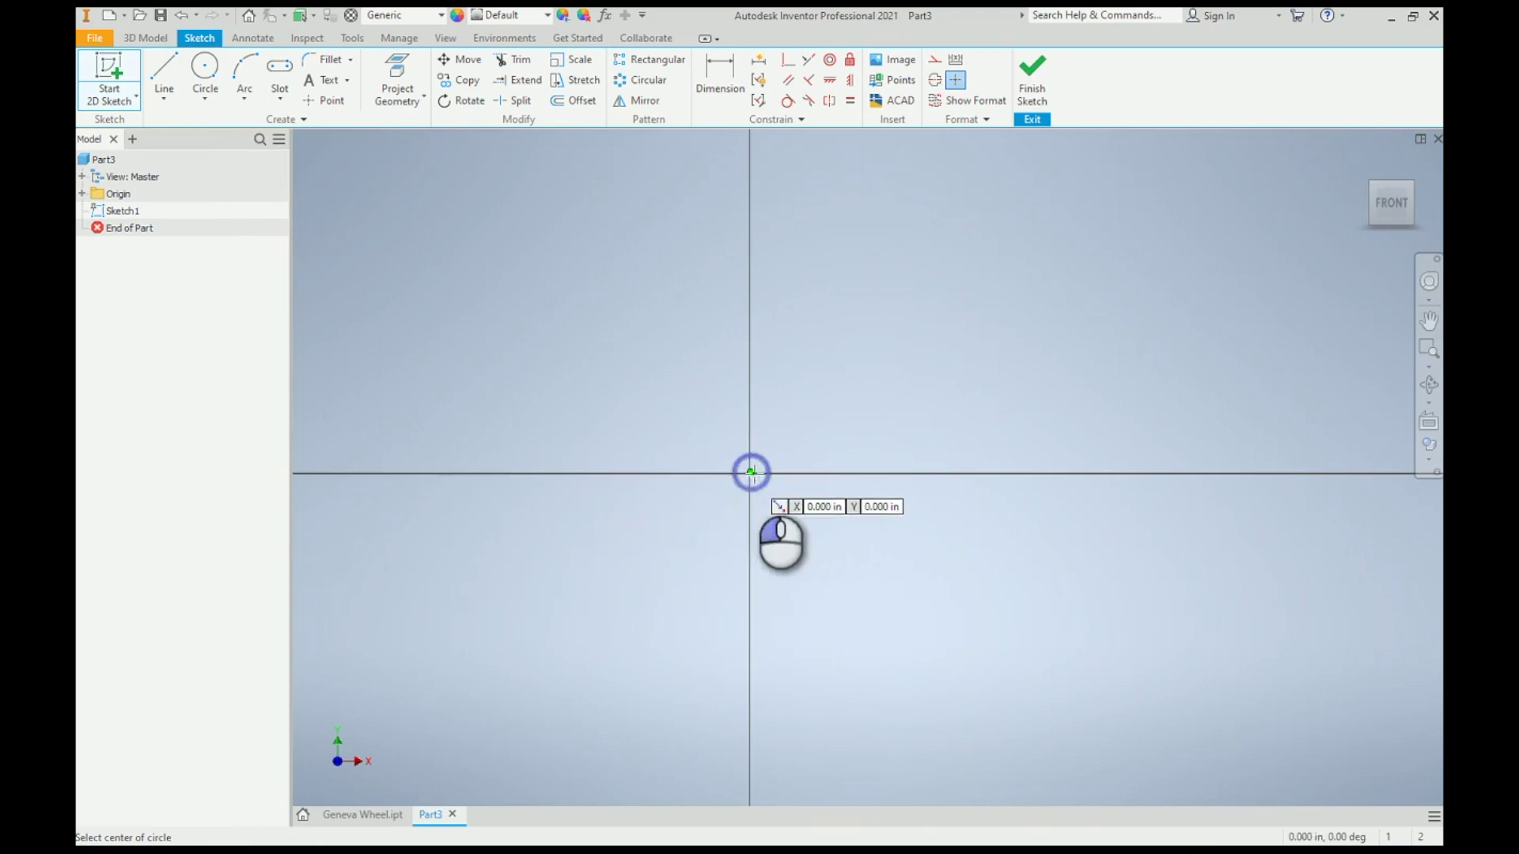
{"action": "left_click", "coordinate": [751, 472]}
{"action": "scroll", "coordinate": [934, 583], "scroll_direction": "up", "scroll_amount": 3}
{"action": "scroll", "coordinate": [850, 526], "scroll_direction": "down", "scroll_amount": 2}
{"action": "scroll", "coordinate": [850, 525], "scroll_direction": "up", "scroll_amount": 2}
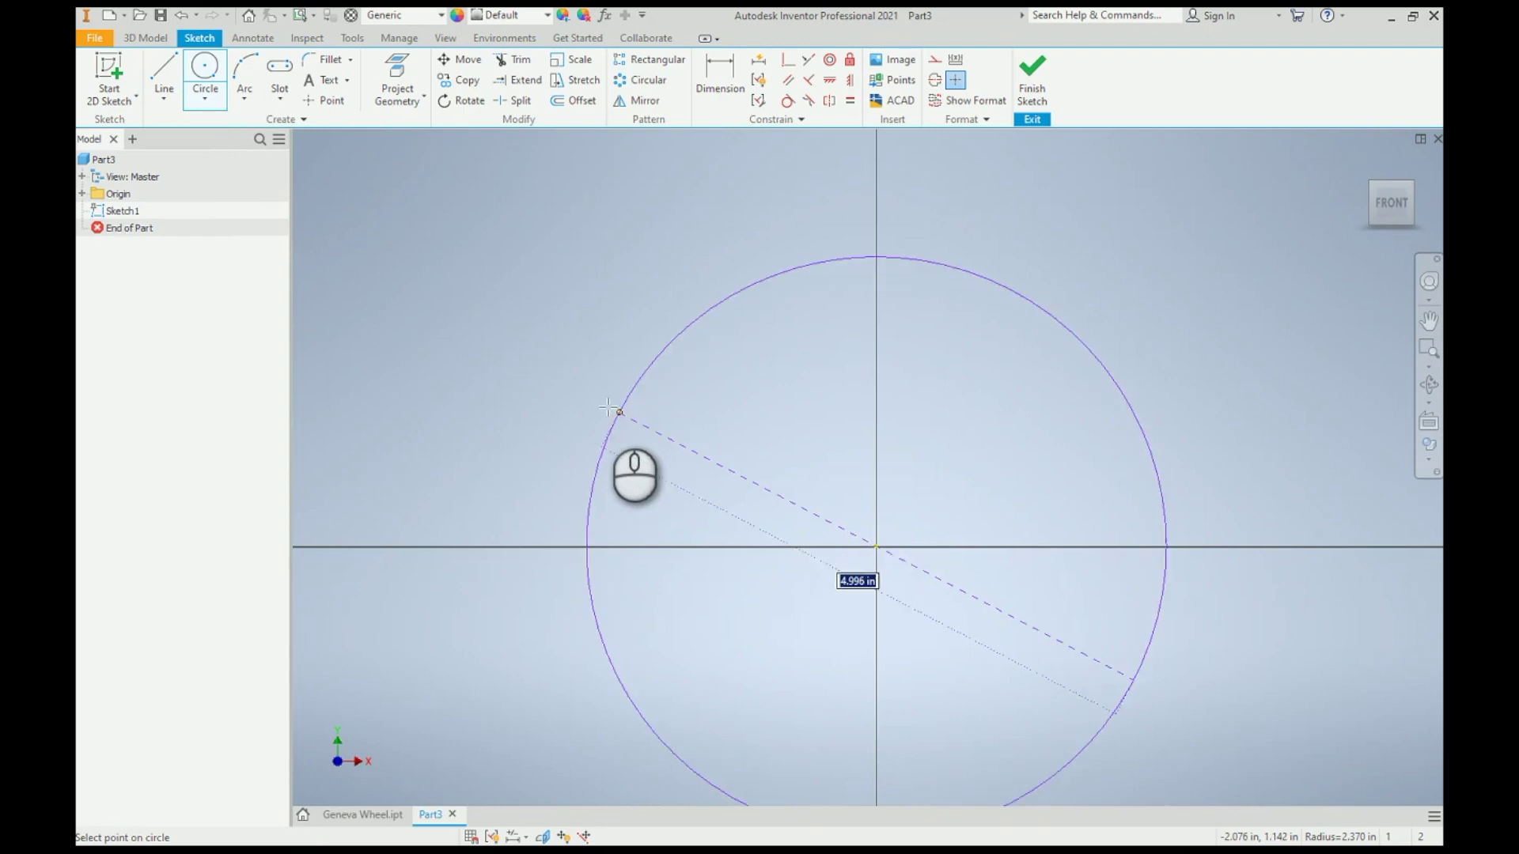
{"action": "left_click", "coordinate": [556, 409]}
Step: Dimension the circle and set its diameter to 10 in
{"action": "key", "text": "d"}
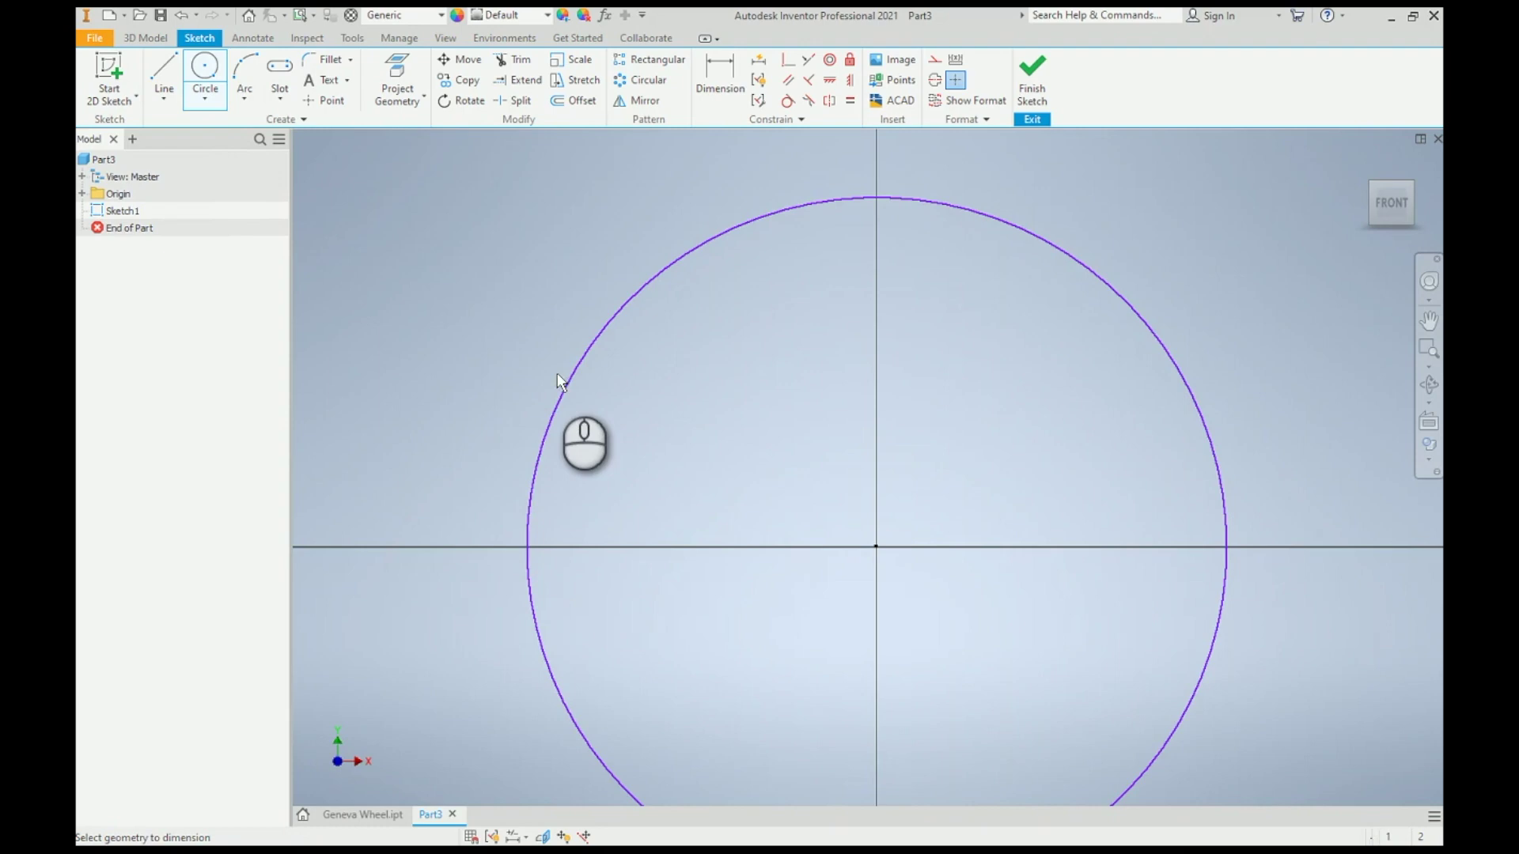
{"action": "key", "text": "d"}
{"action": "left_click", "coordinate": [567, 380]}
{"action": "left_click", "coordinate": [529, 358]}
{"action": "type", "text": "10"}
{"action": "key", "text": "Return"}
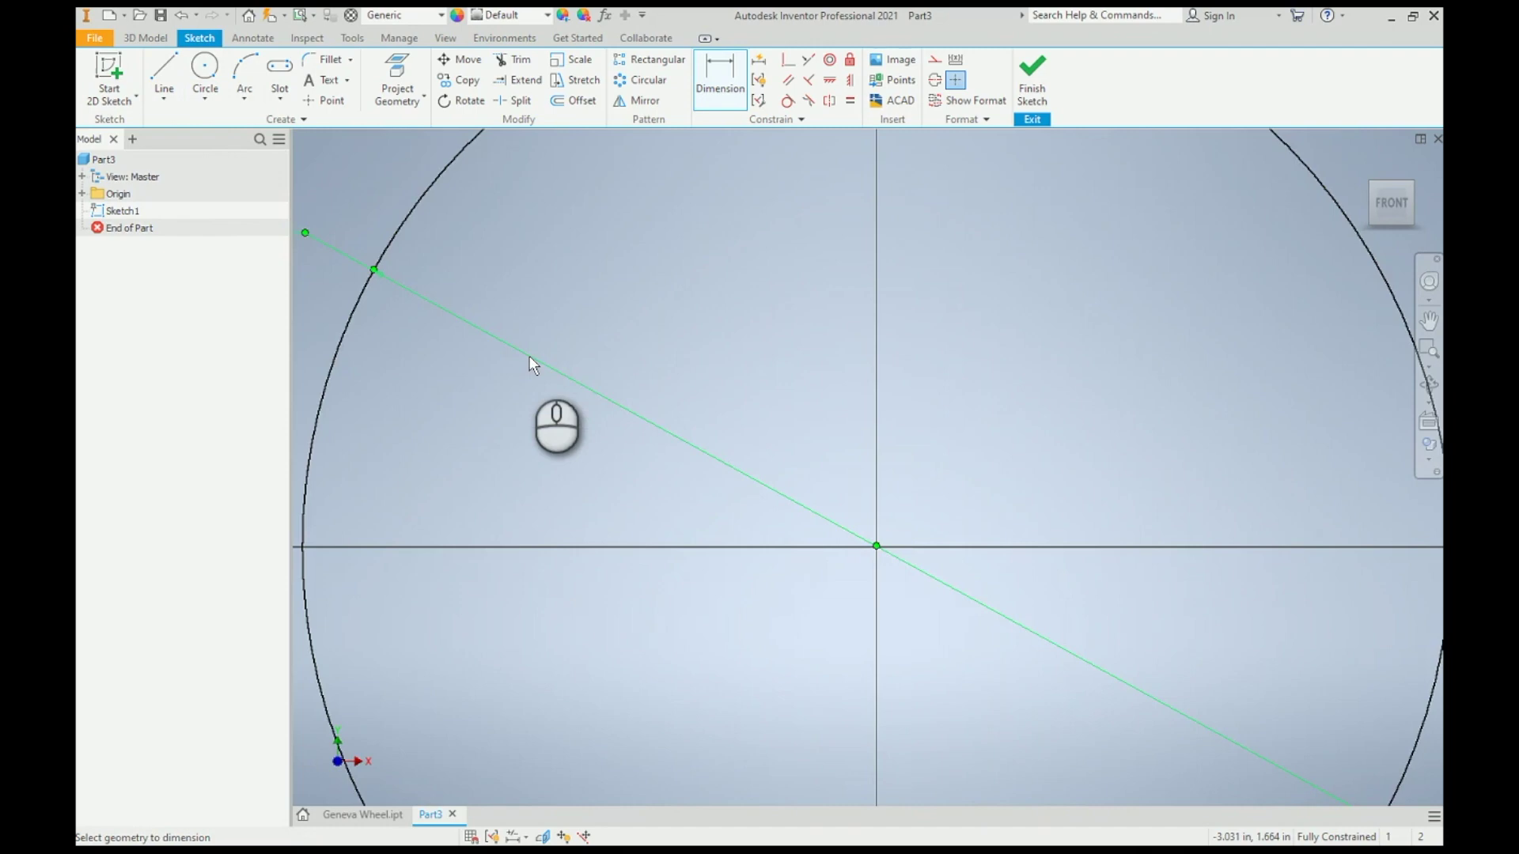
Step: Extrude the 10 in circle 1 in into a solid disc
{"action": "scroll", "coordinate": [562, 350], "scroll_direction": "up", "scroll_amount": 5}
{"action": "key", "text": "e"}
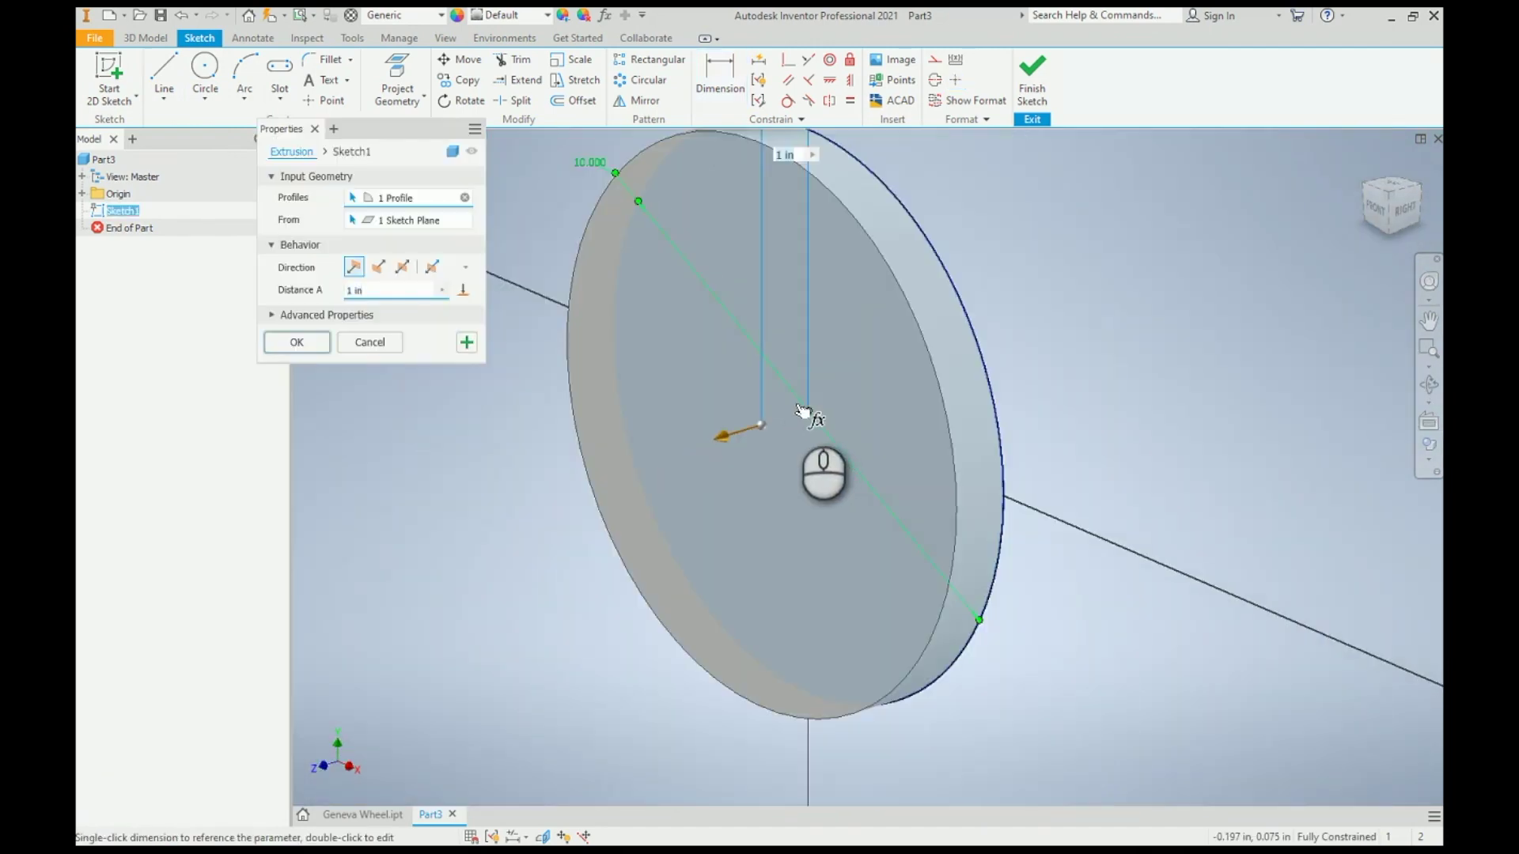
{"action": "left_click", "coordinate": [296, 342]}
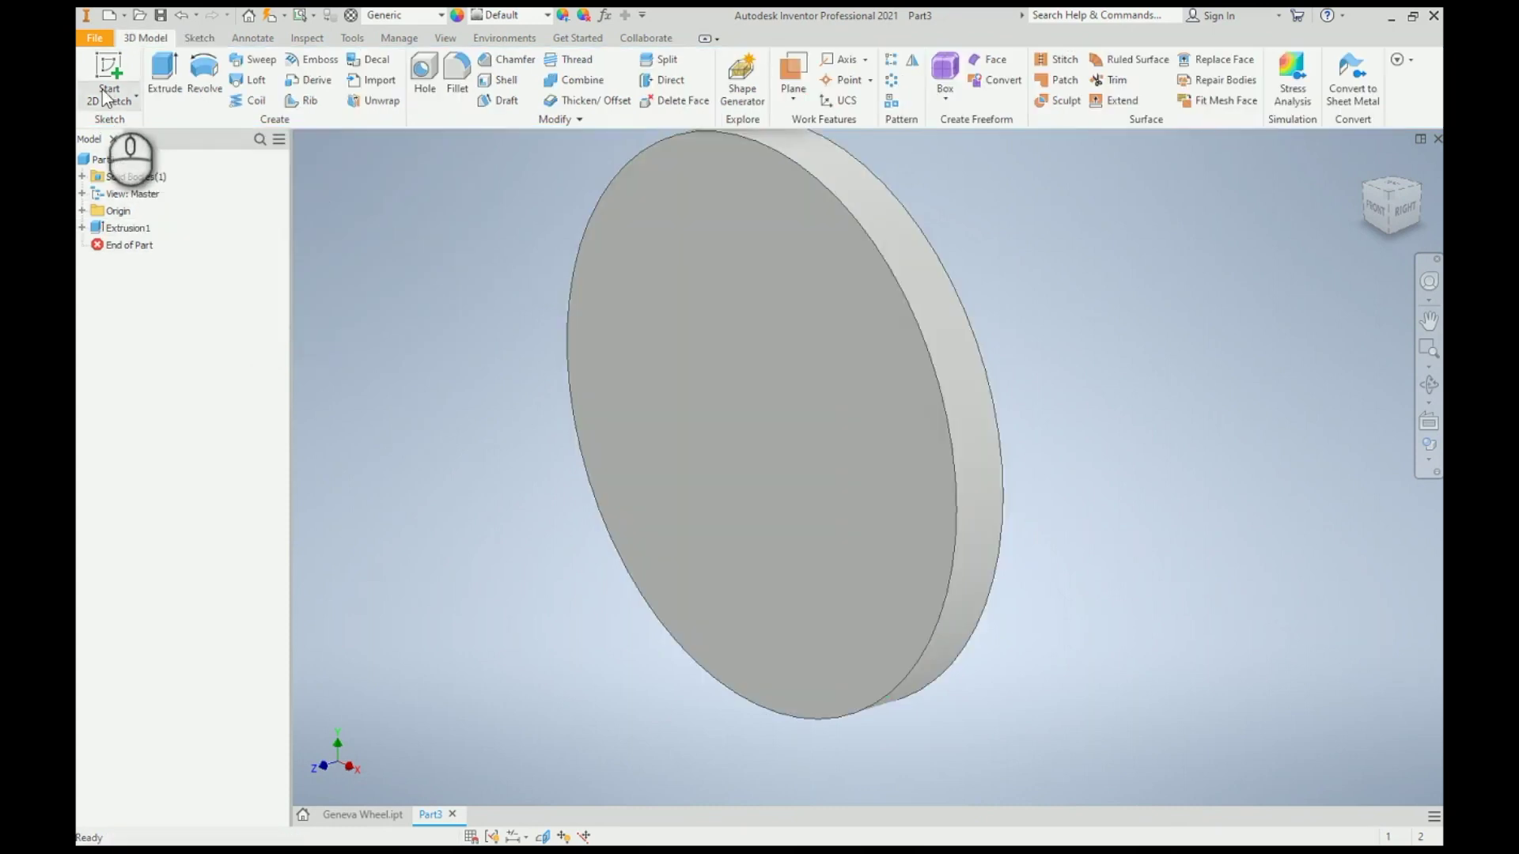
Step: Sketch two lines from the centre of the disc's front face: one vertical to the edge, one running up-left about 42° from it
{"action": "left_click", "coordinate": [113, 66]}
{"action": "left_click", "coordinate": [677, 301]}
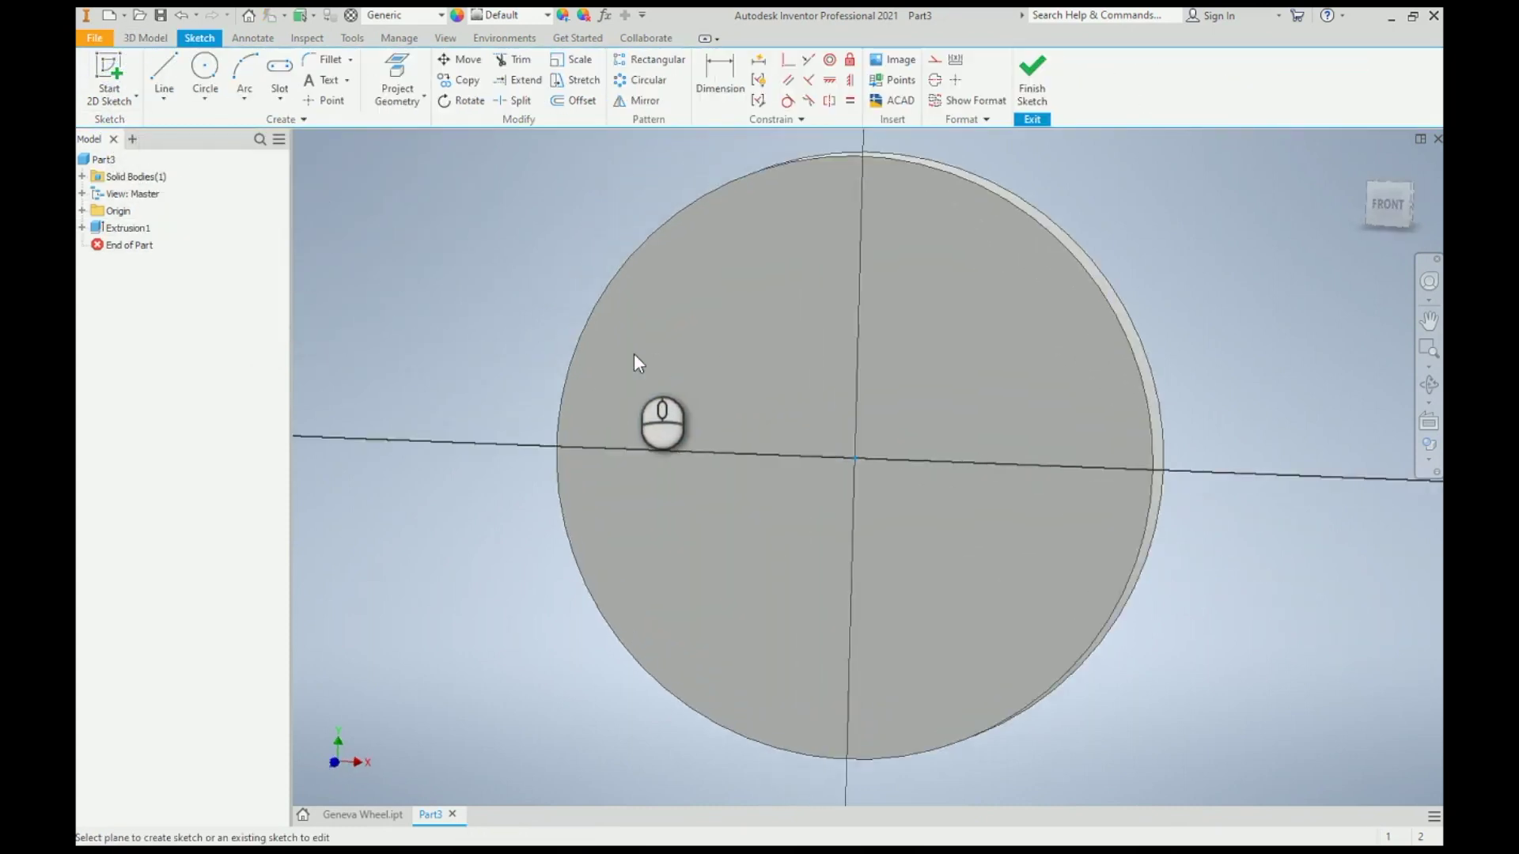
{"action": "left_click", "coordinate": [164, 70]}
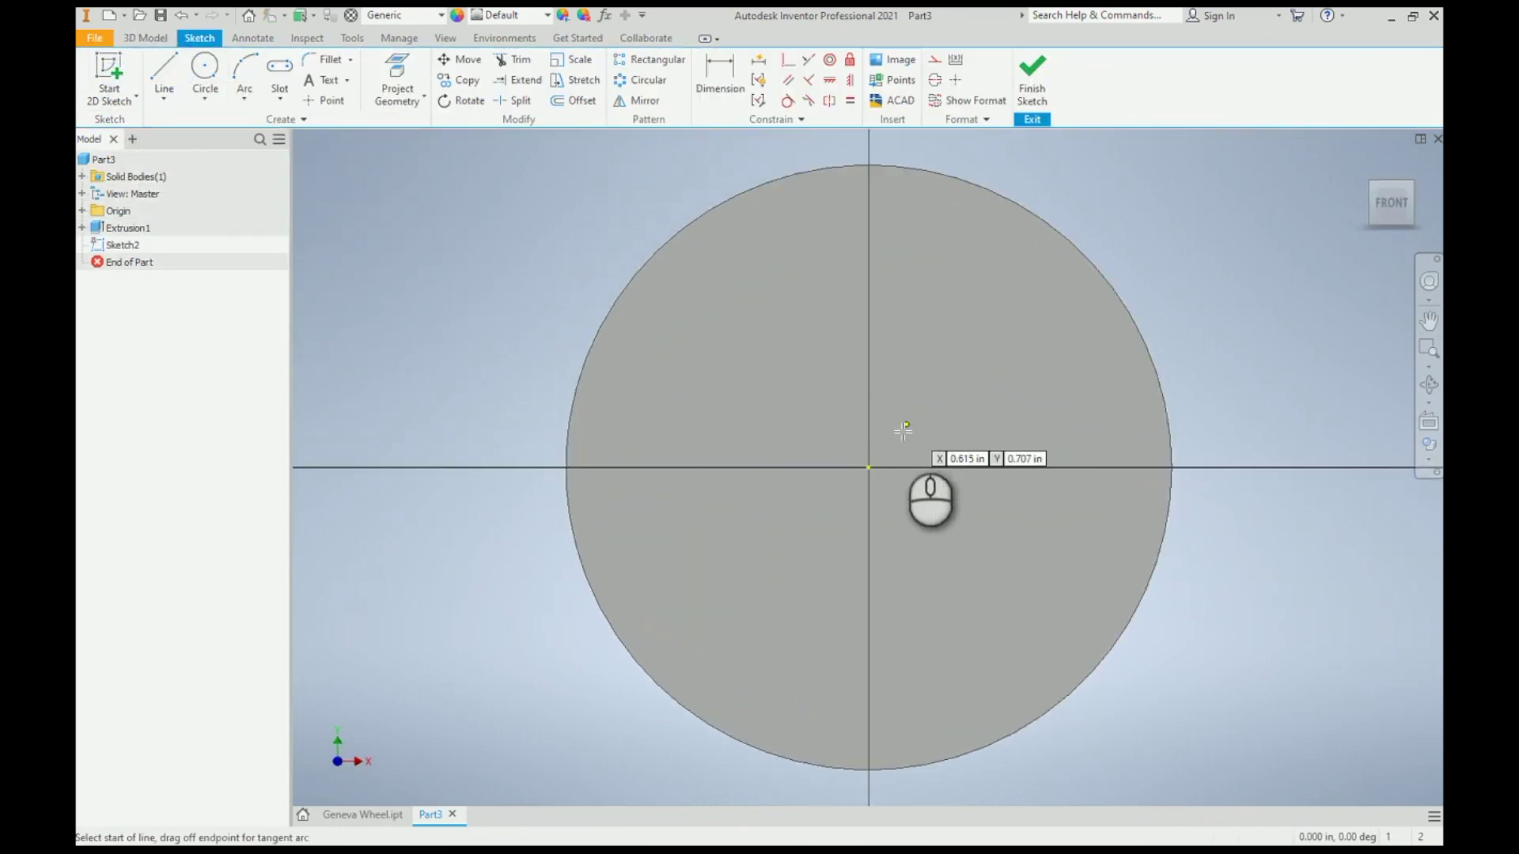
{"action": "left_click", "coordinate": [869, 468]}
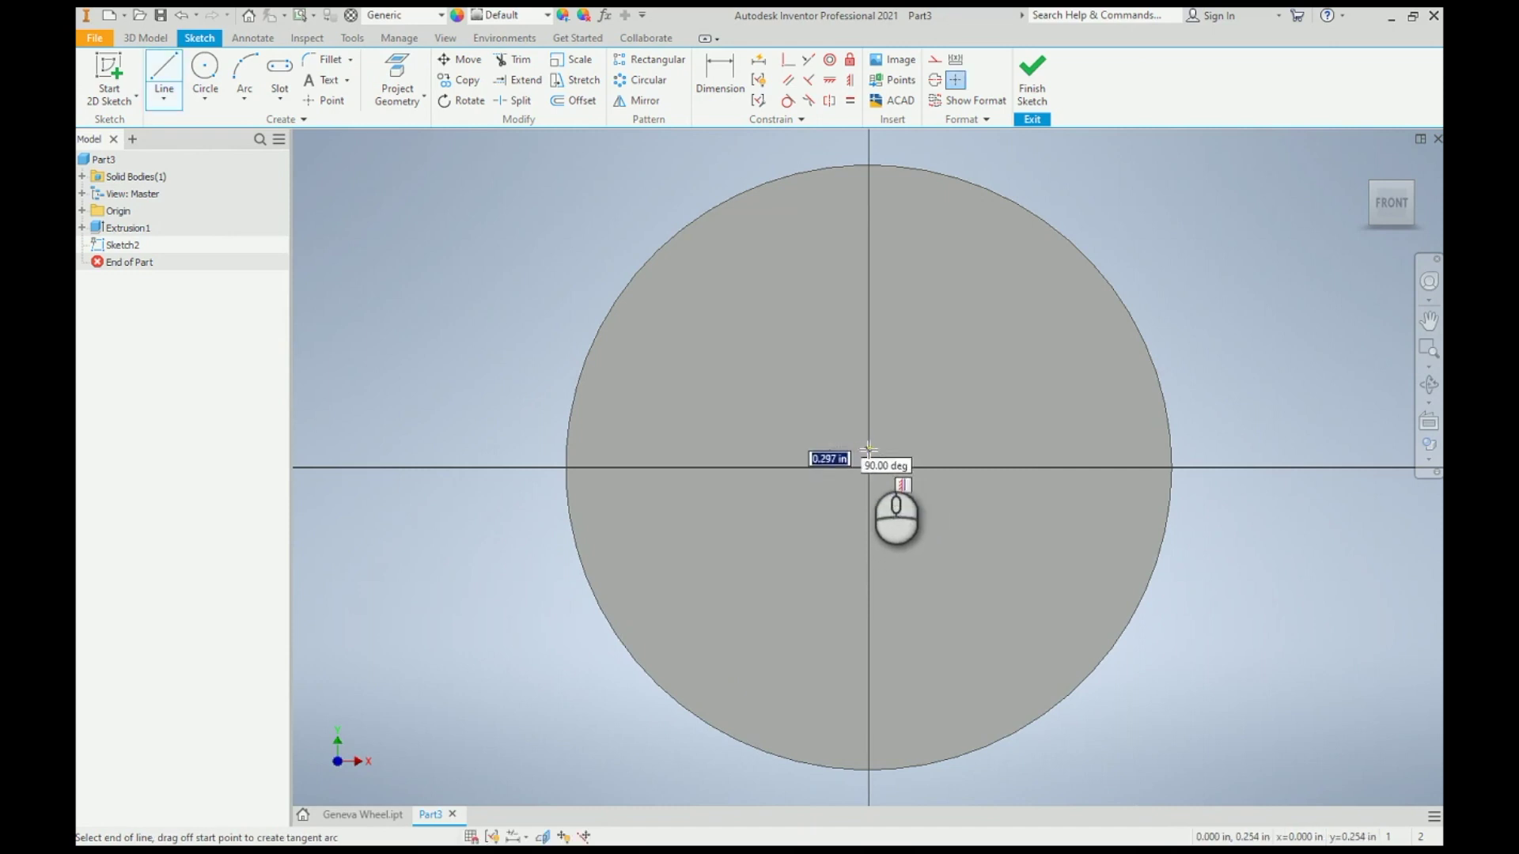
{"action": "double_click", "coordinate": [716, 297]}
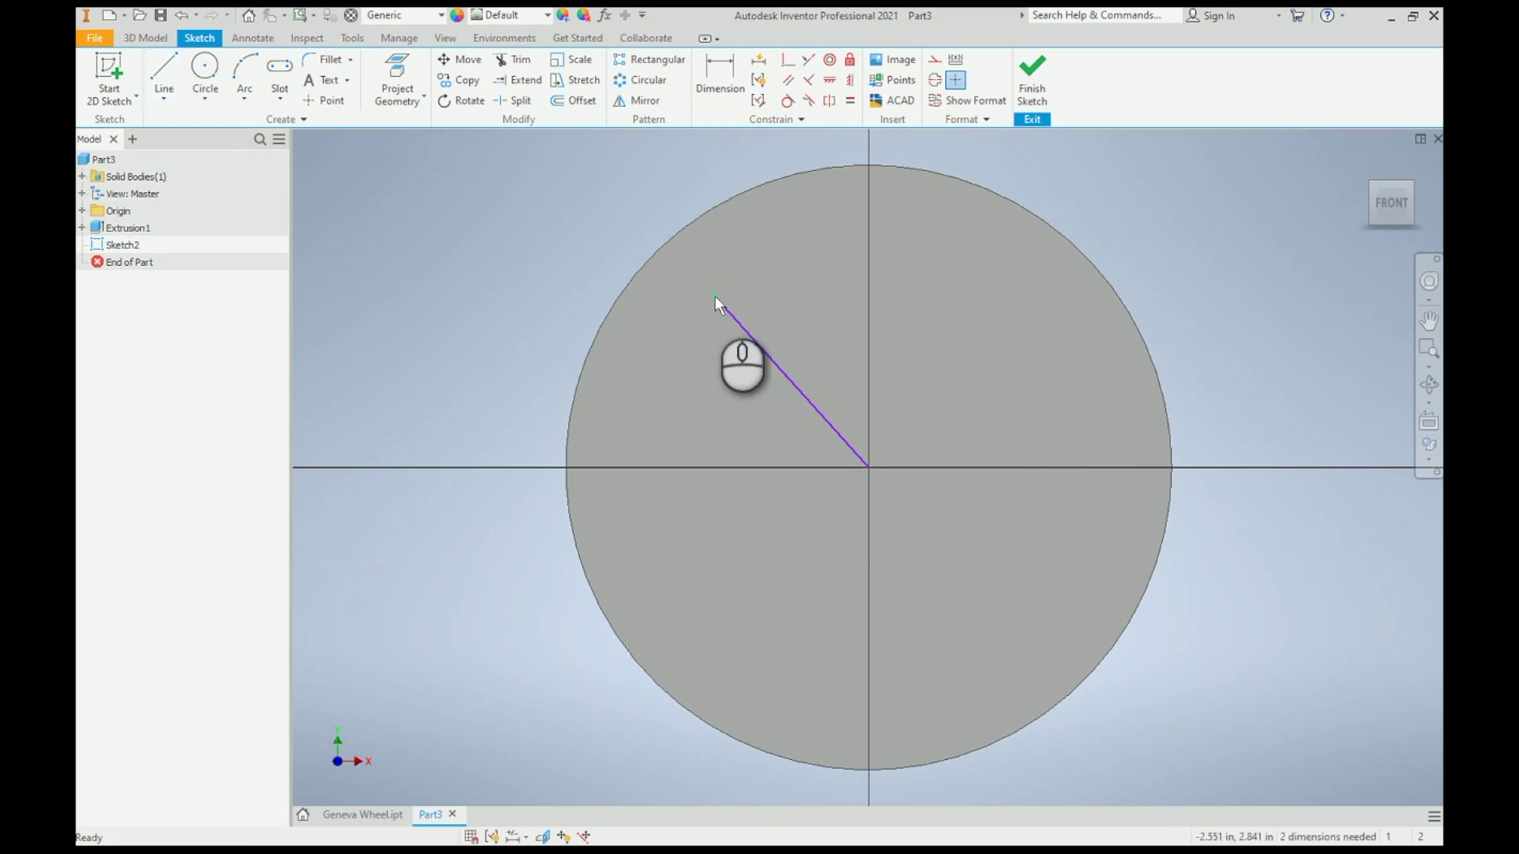
{"action": "left_click", "coordinate": [868, 468]}
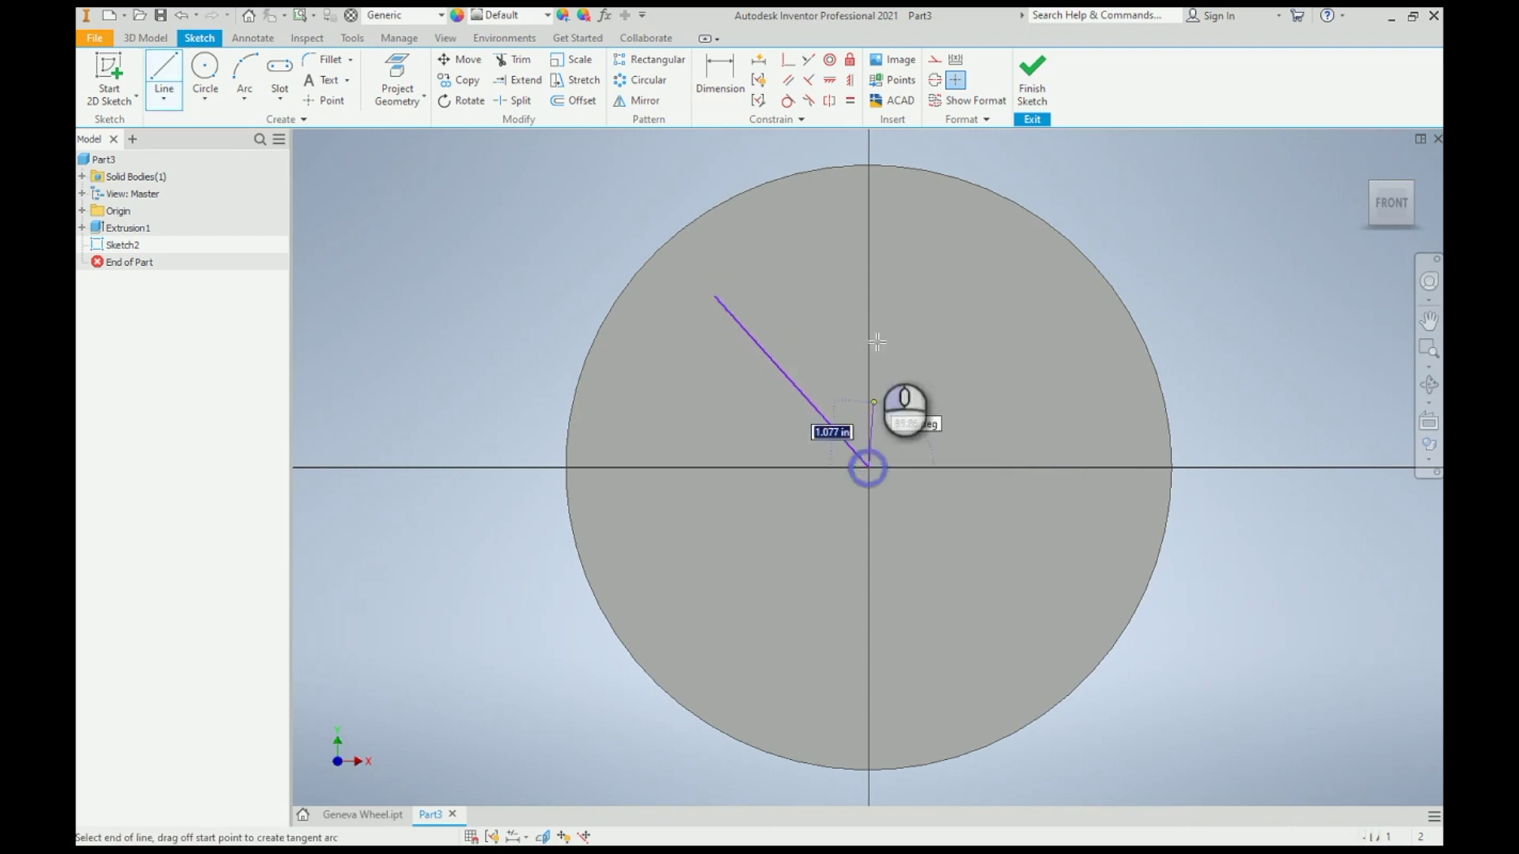
{"action": "double_click", "coordinate": [866, 167]}
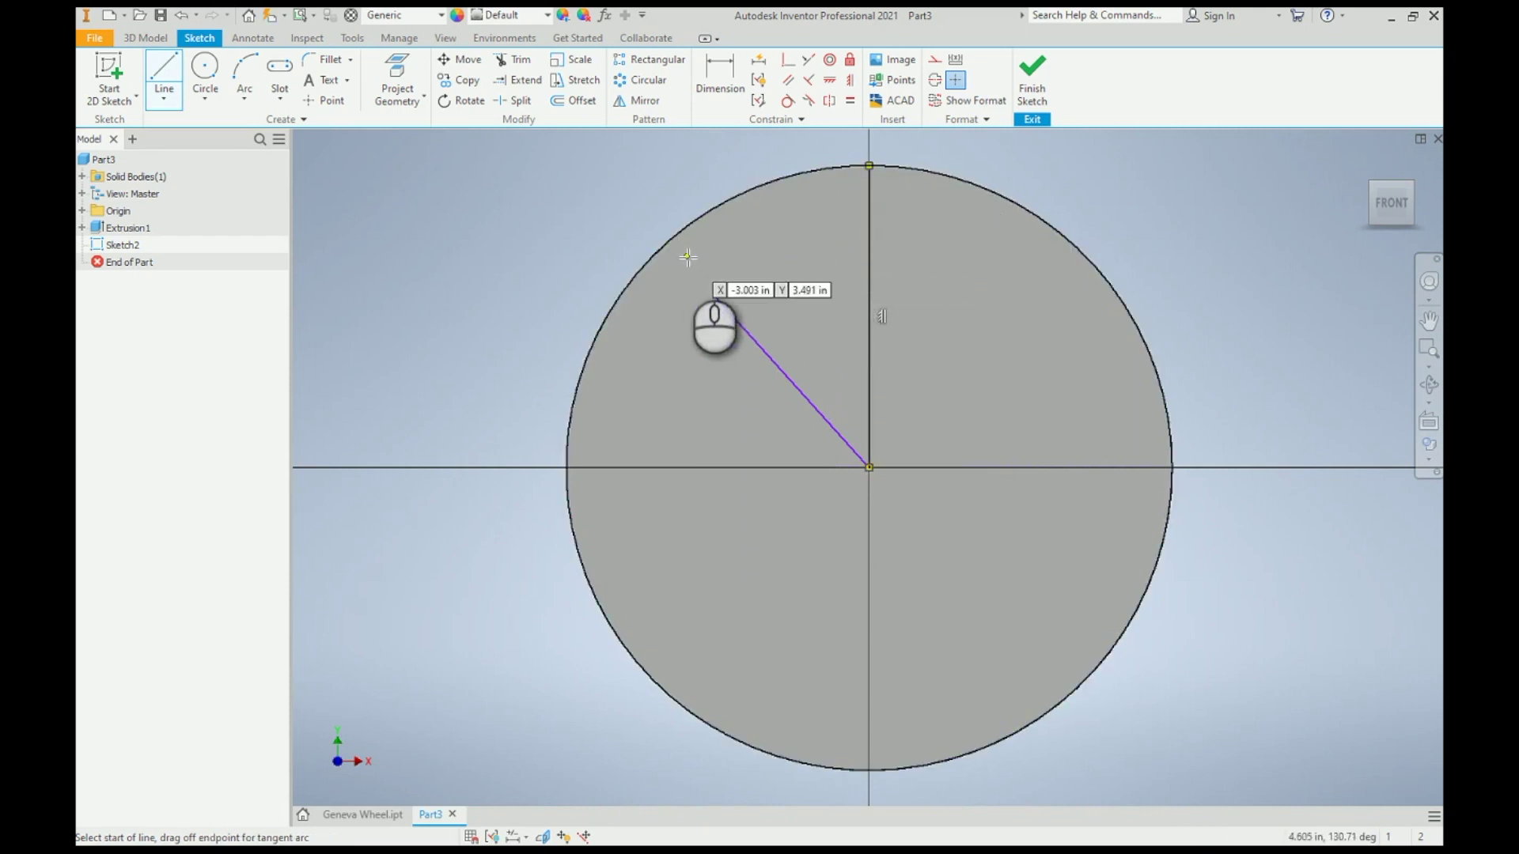
Step: Dimension the angle between the diagonal and vertical lines and set it to 45°
{"action": "key", "text": "d"}
{"action": "left_click", "coordinate": [757, 346]}
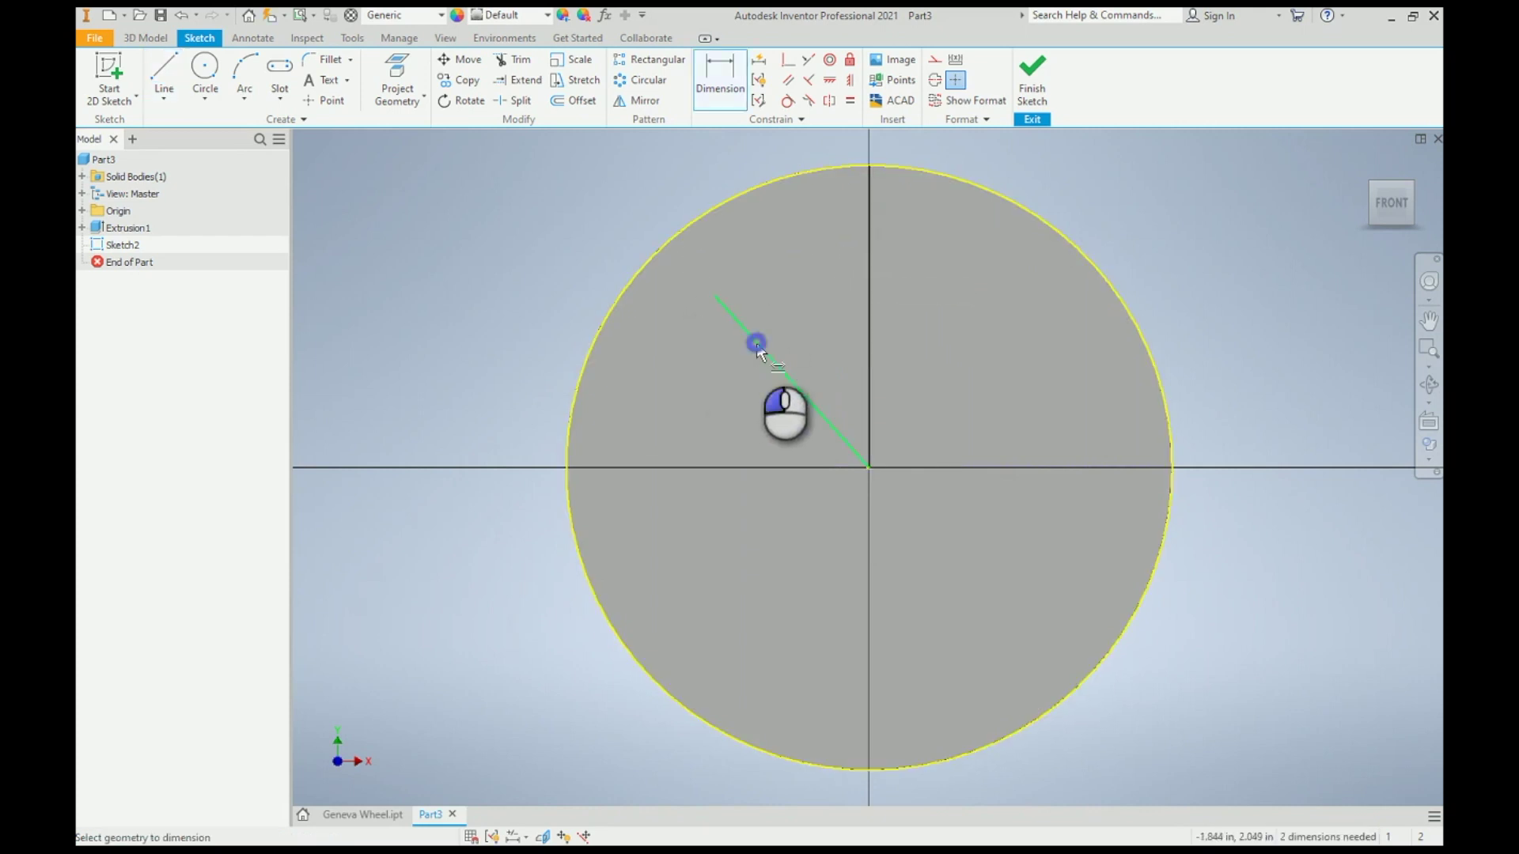
{"action": "left_click", "coordinate": [868, 329]}
{"action": "left_click", "coordinate": [834, 299]}
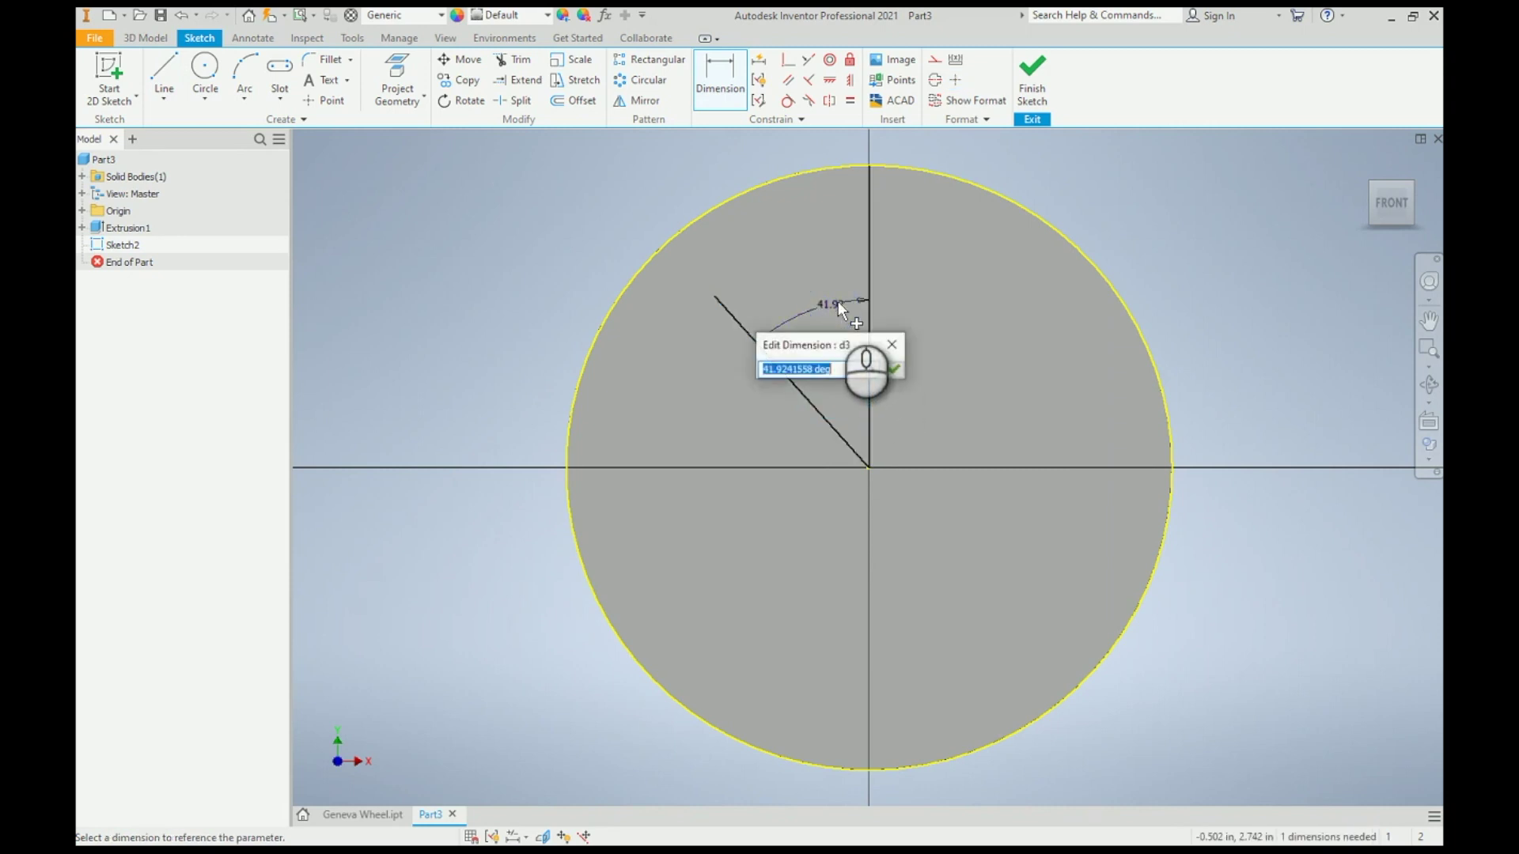
{"action": "type", "text": "45"}
{"action": "key", "text": "Return"}
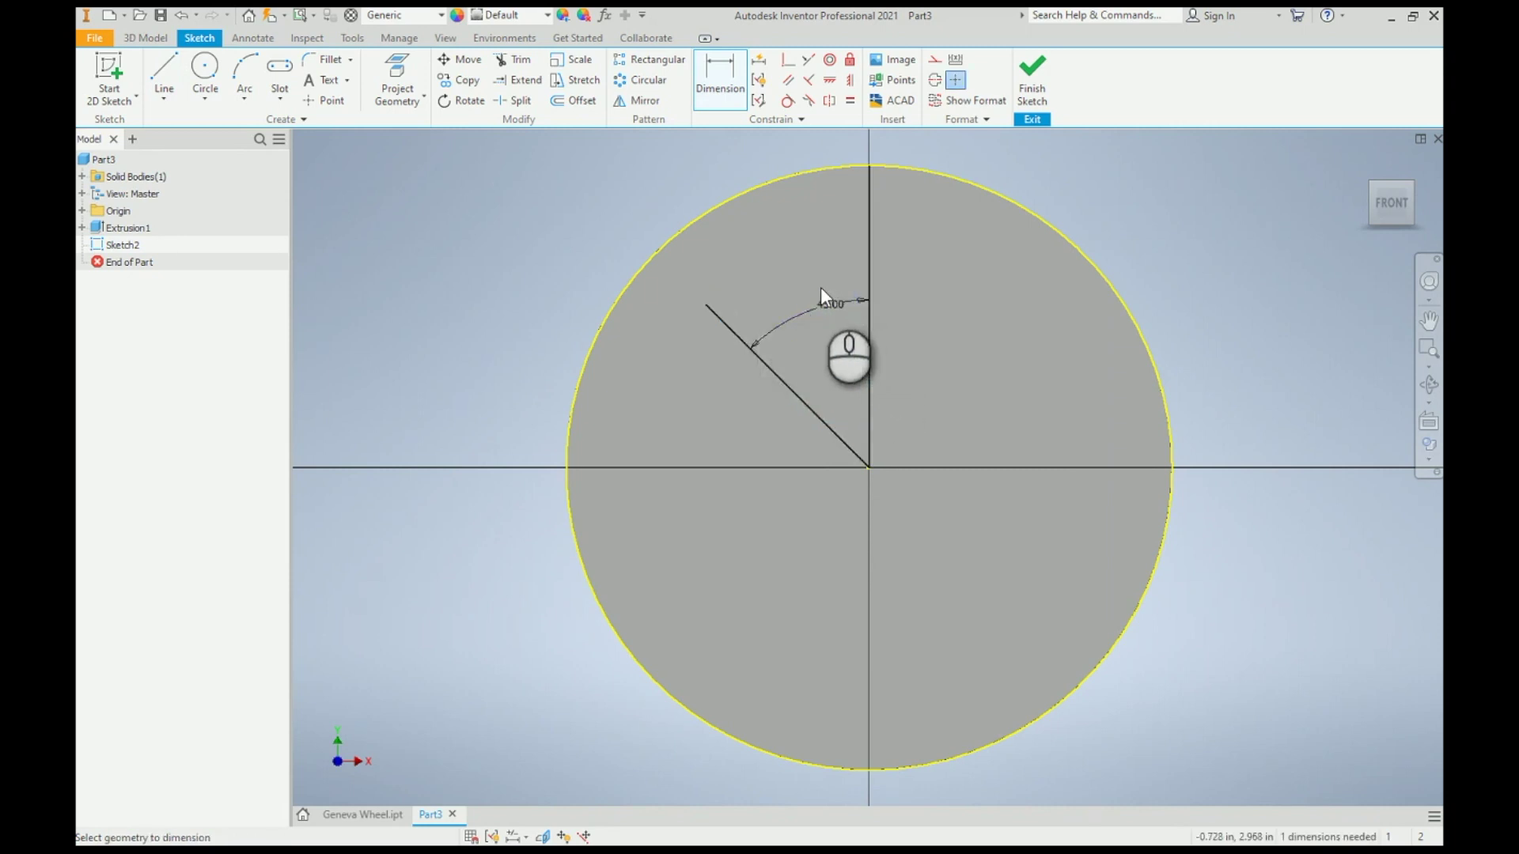
Step: Add an aligned dimension to the diagonal line and set its length to 4 in
{"action": "left_click", "coordinate": [739, 336]}
{"action": "right_click", "coordinate": [661, 382]}
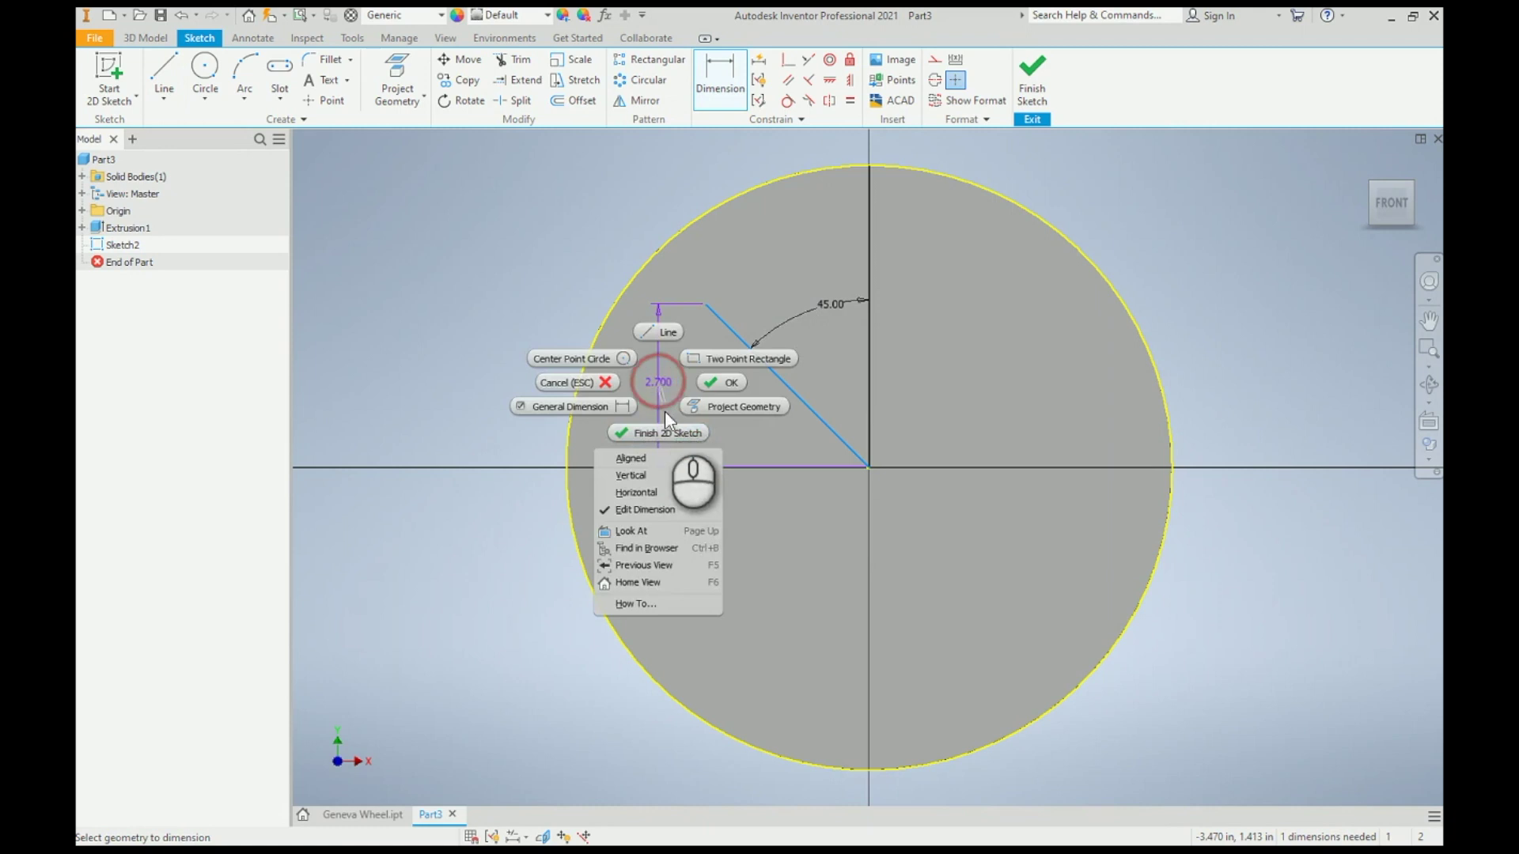
{"action": "left_click", "coordinate": [662, 458]}
{"action": "left_click", "coordinate": [685, 410]}
{"action": "type", "text": "4"}
{"action": "key", "text": "Return"}
Step: Draw a circle centred on the outer end of the diagonal line and set its diameter to 0.75 in
{"action": "left_click", "coordinate": [201, 76]}
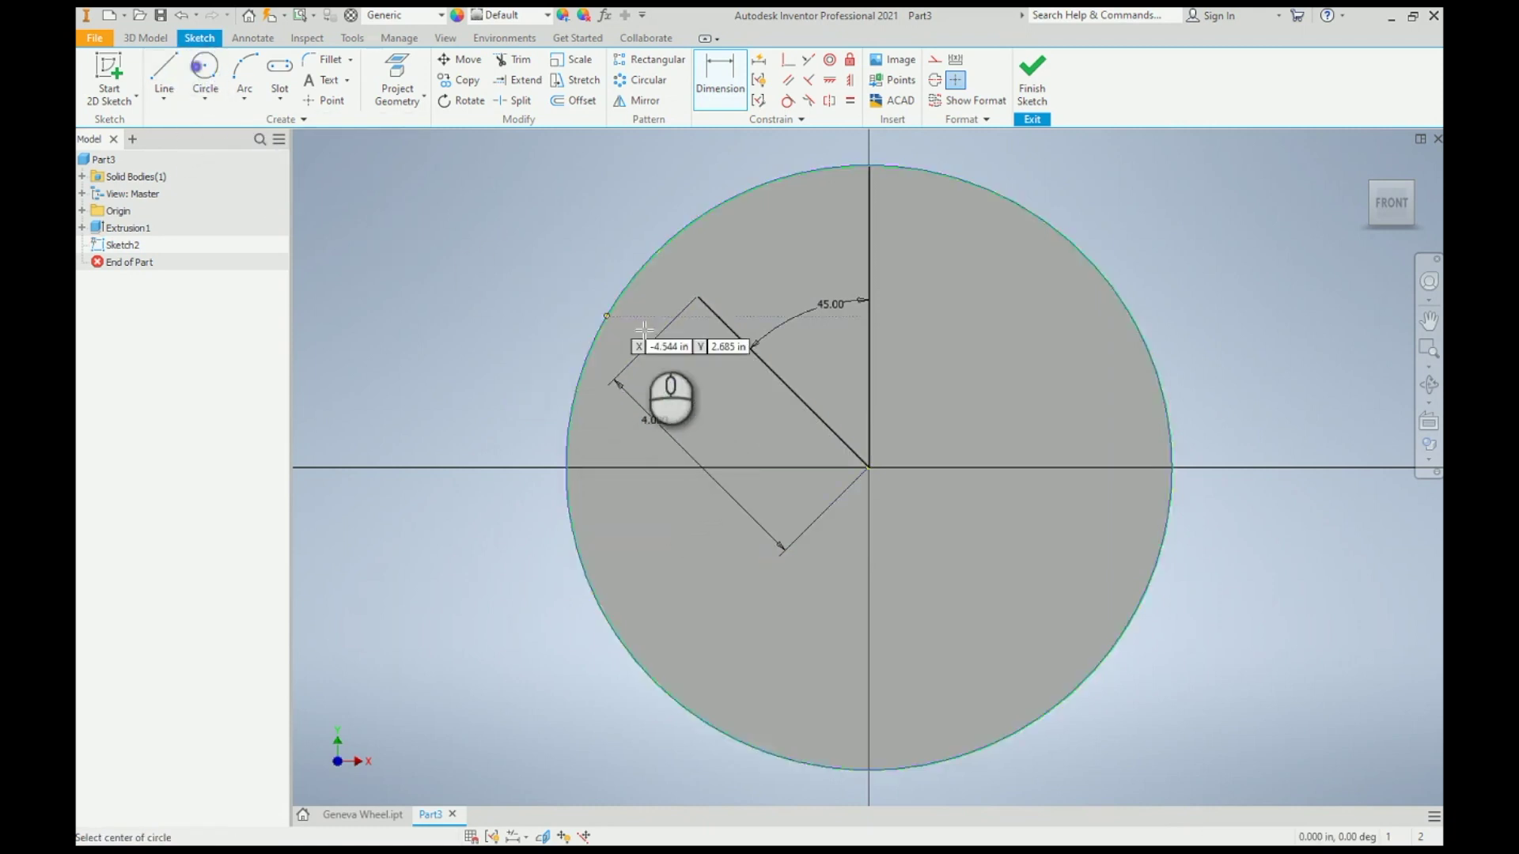
{"action": "key", "text": "d"}
{"action": "left_click", "coordinate": [716, 290]}
{"action": "left_click", "coordinate": [697, 179]}
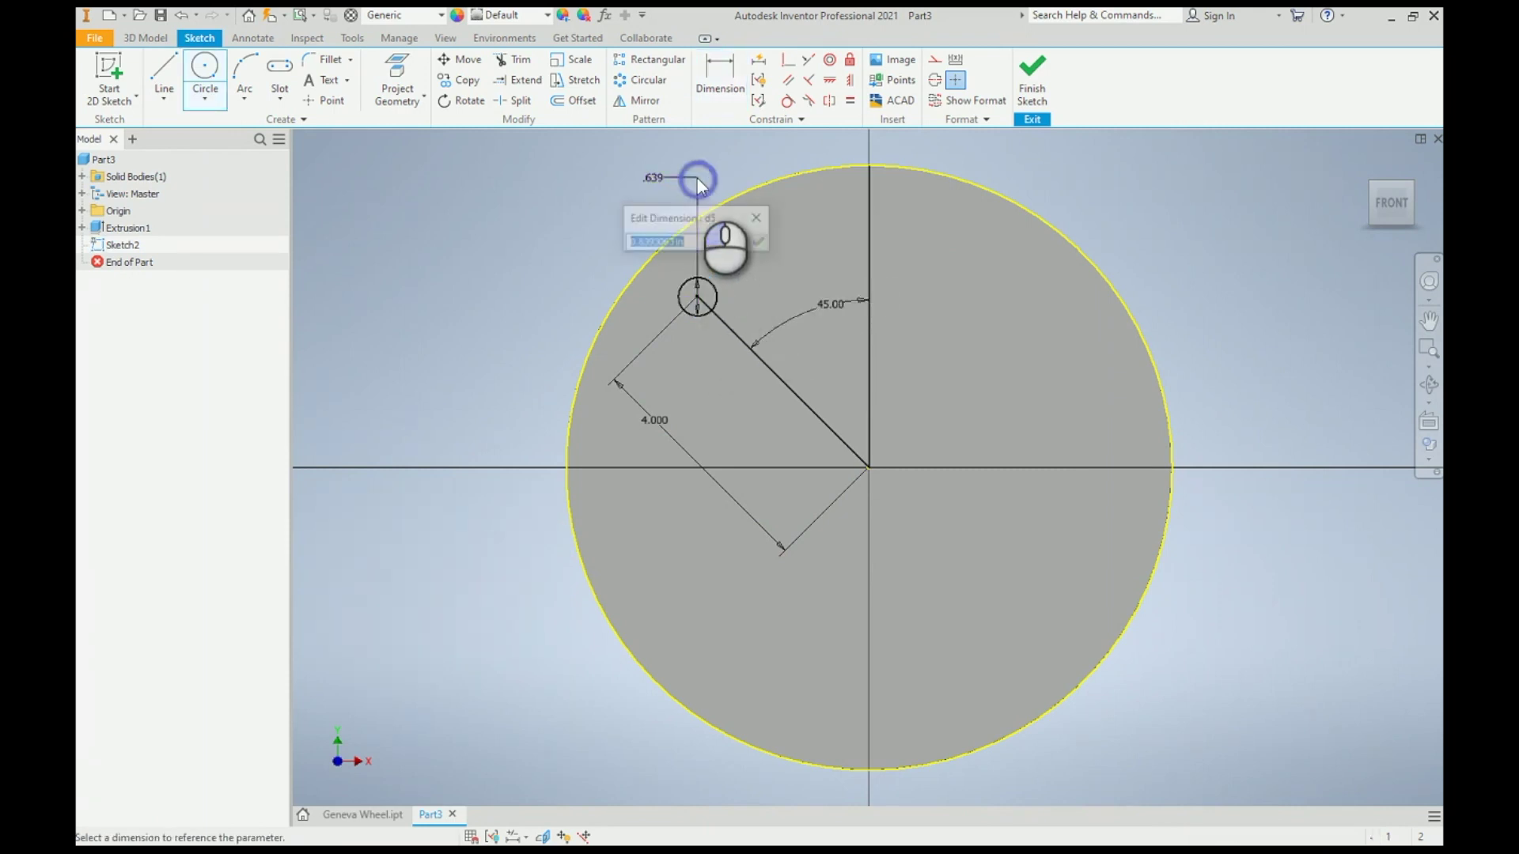
{"action": "type", "text": ".75"}
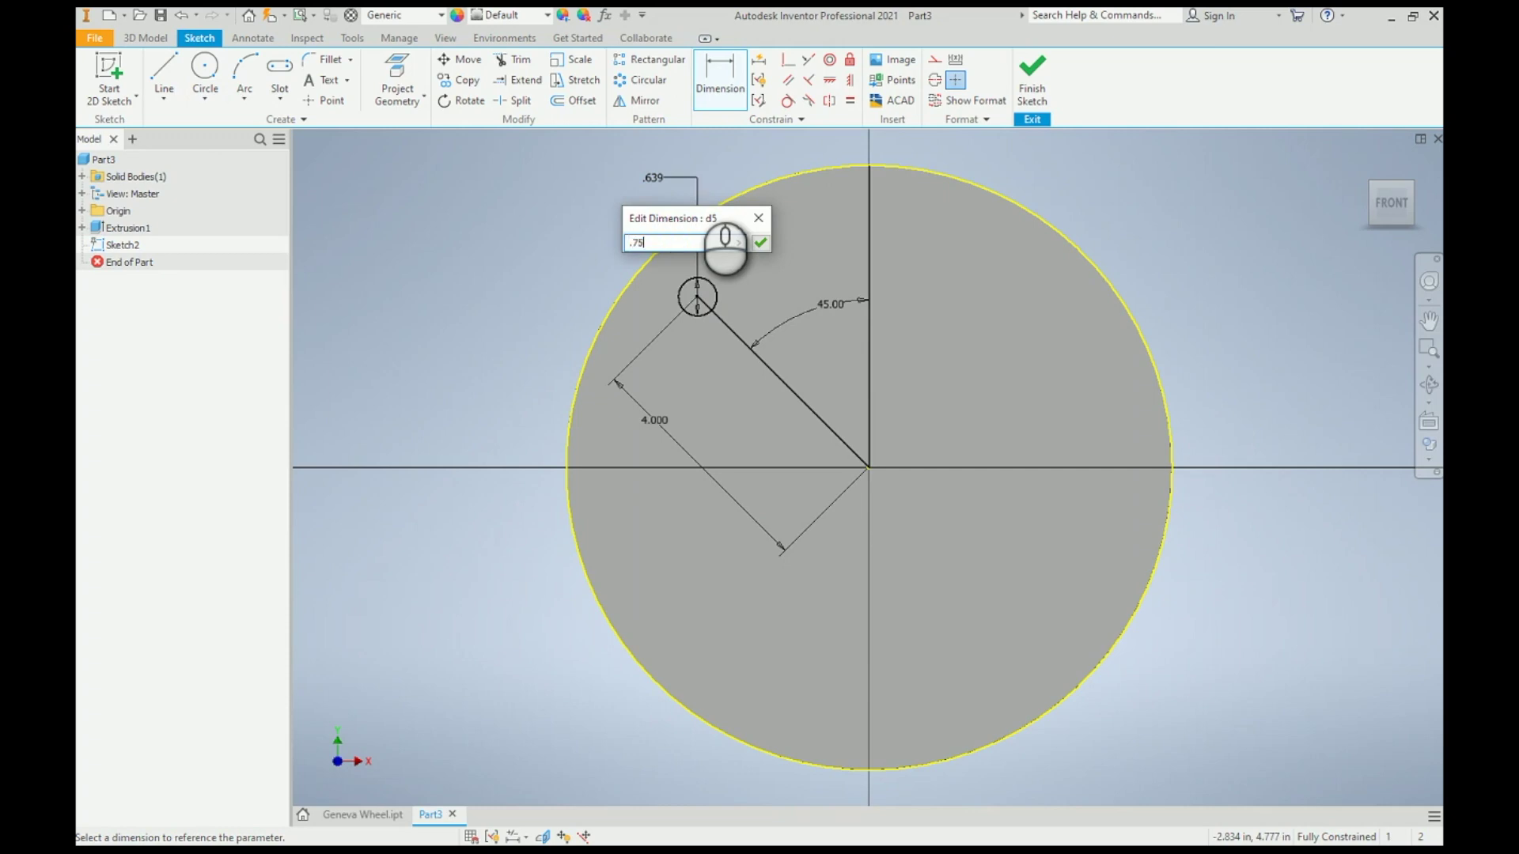
{"action": "key", "text": "Return"}
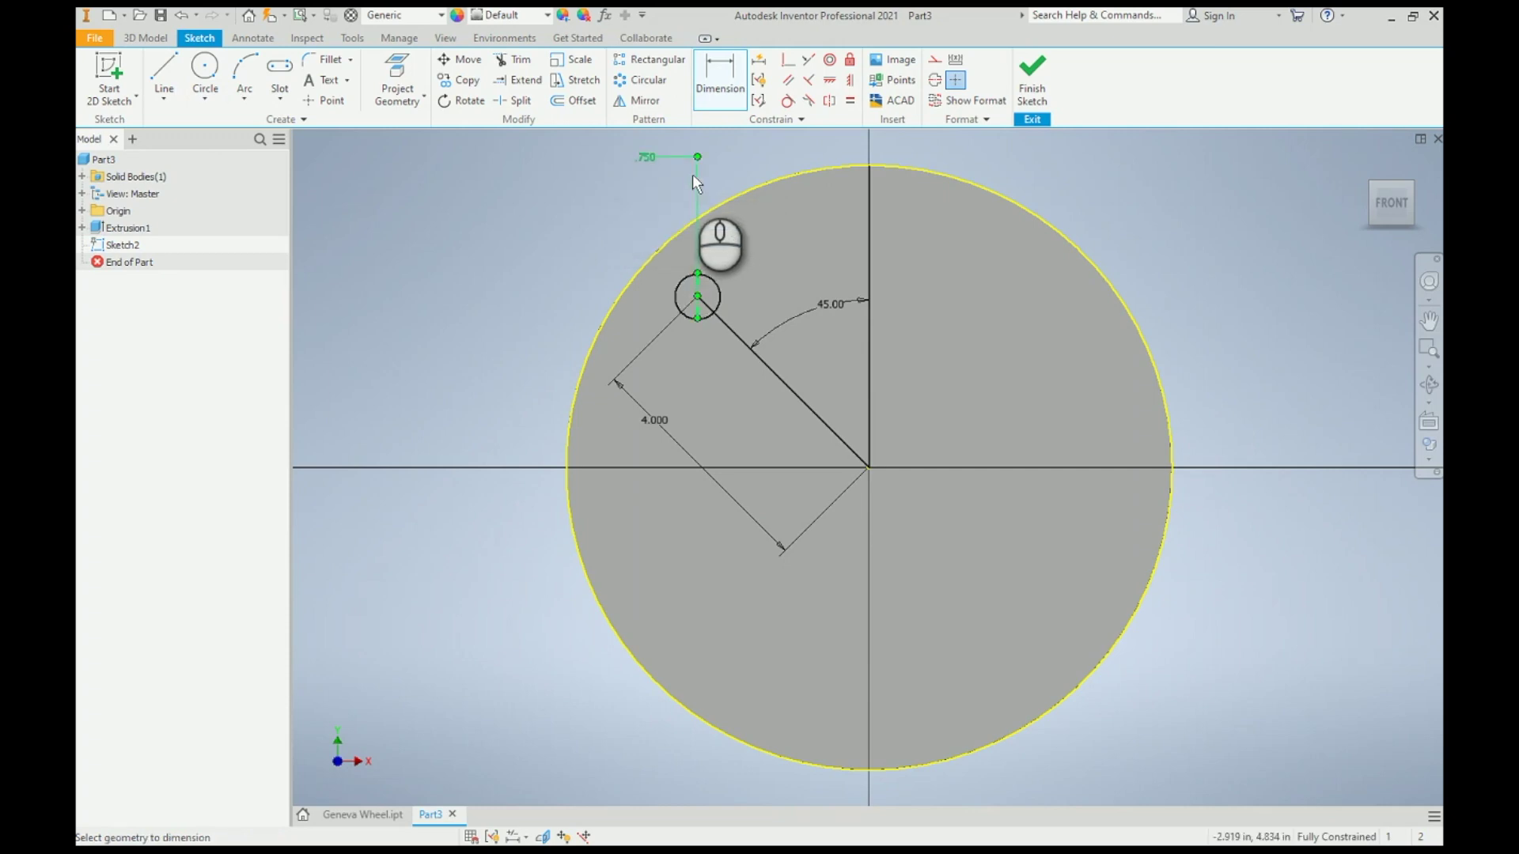
Step: Extrude the 0.75 in circle 1 in outward from the disc face as a pin joined to the disc
{"action": "key", "text": "e"}
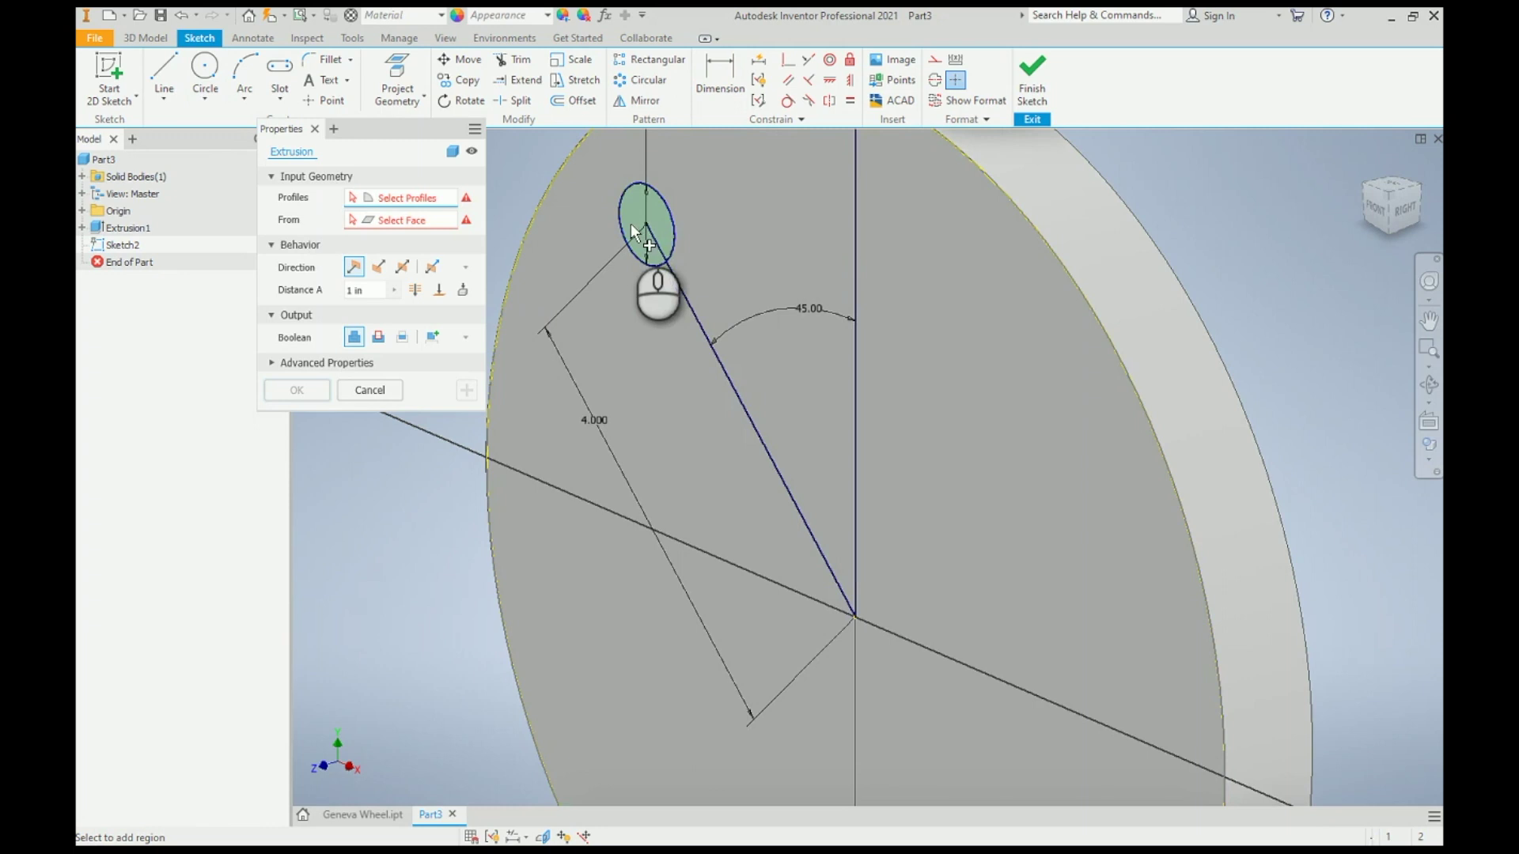
{"action": "left_click", "coordinate": [637, 221]}
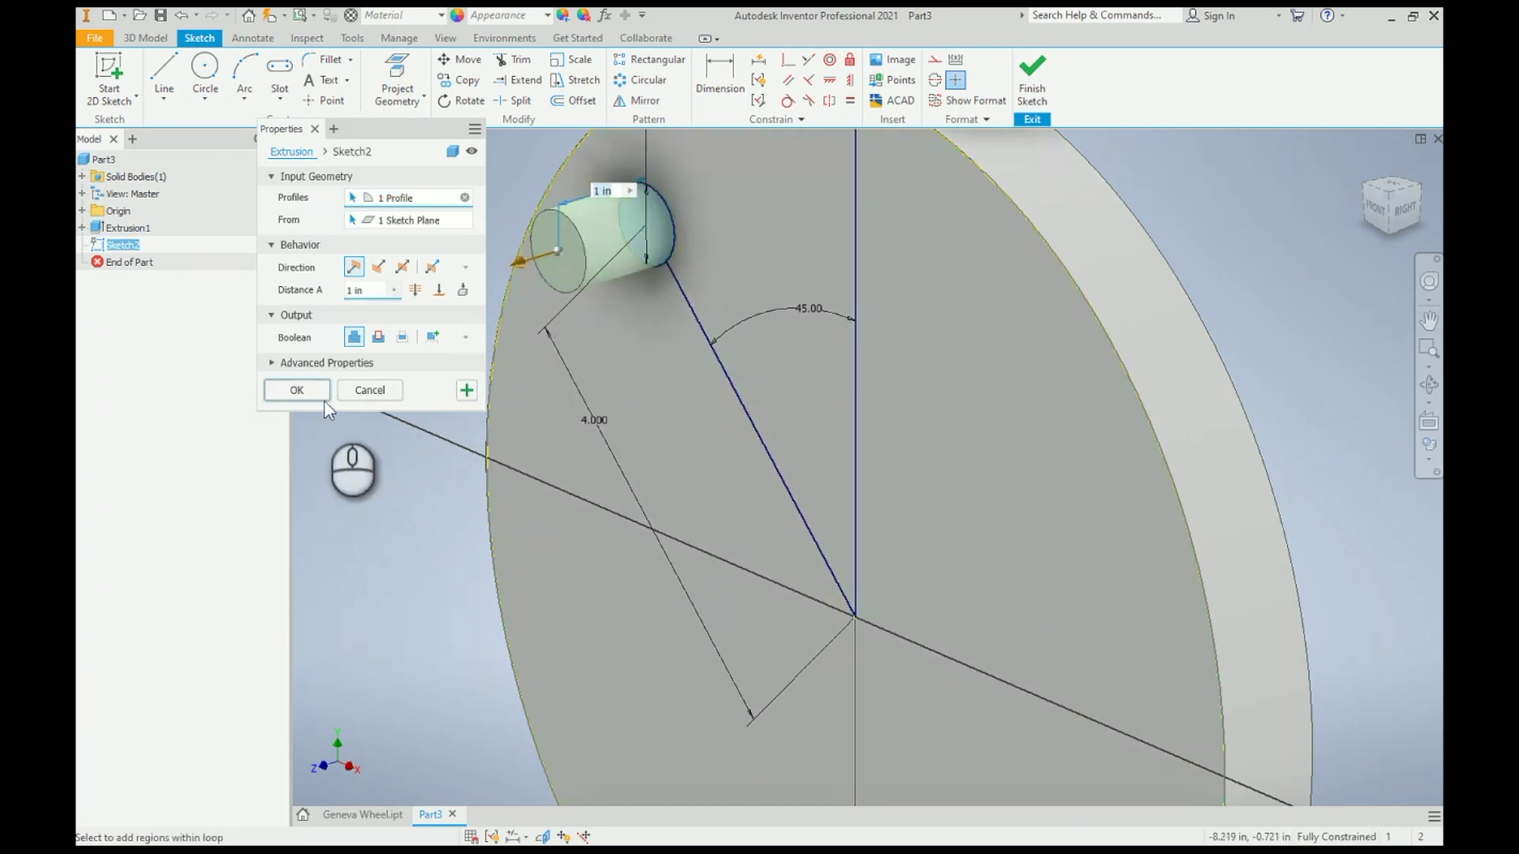
{"action": "left_click", "coordinate": [301, 390]}
{"action": "scroll", "coordinate": [742, 315], "scroll_direction": "up", "scroll_amount": 5}
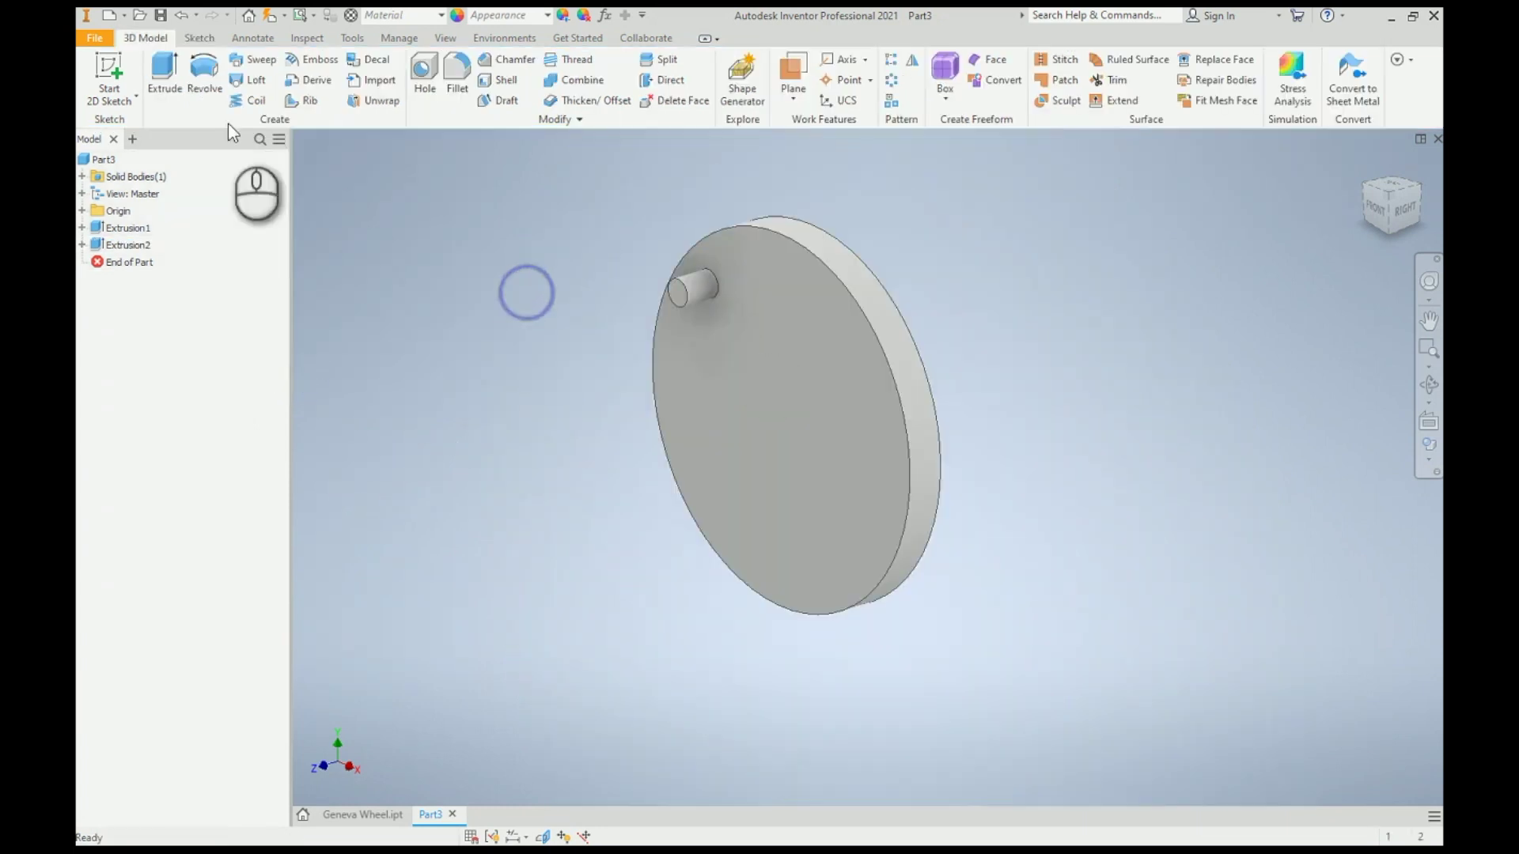
Step: Start a sketch on the disc face that carries the pin and draw a circle centred on the origin
{"action": "left_click", "coordinate": [111, 71]}
{"action": "left_click", "coordinate": [692, 352]}
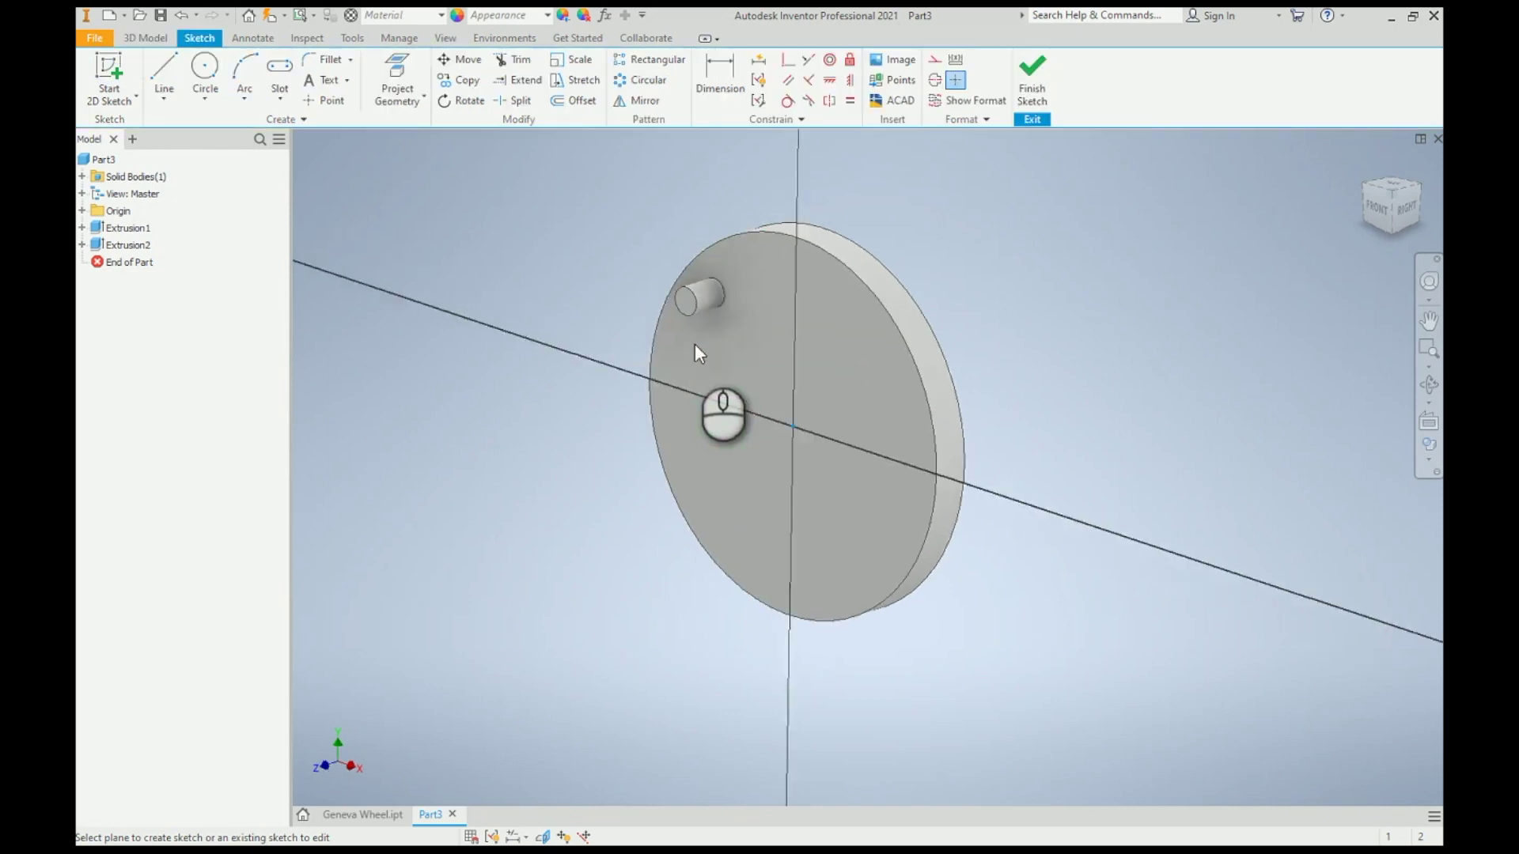
{"action": "left_click", "coordinate": [205, 71]}
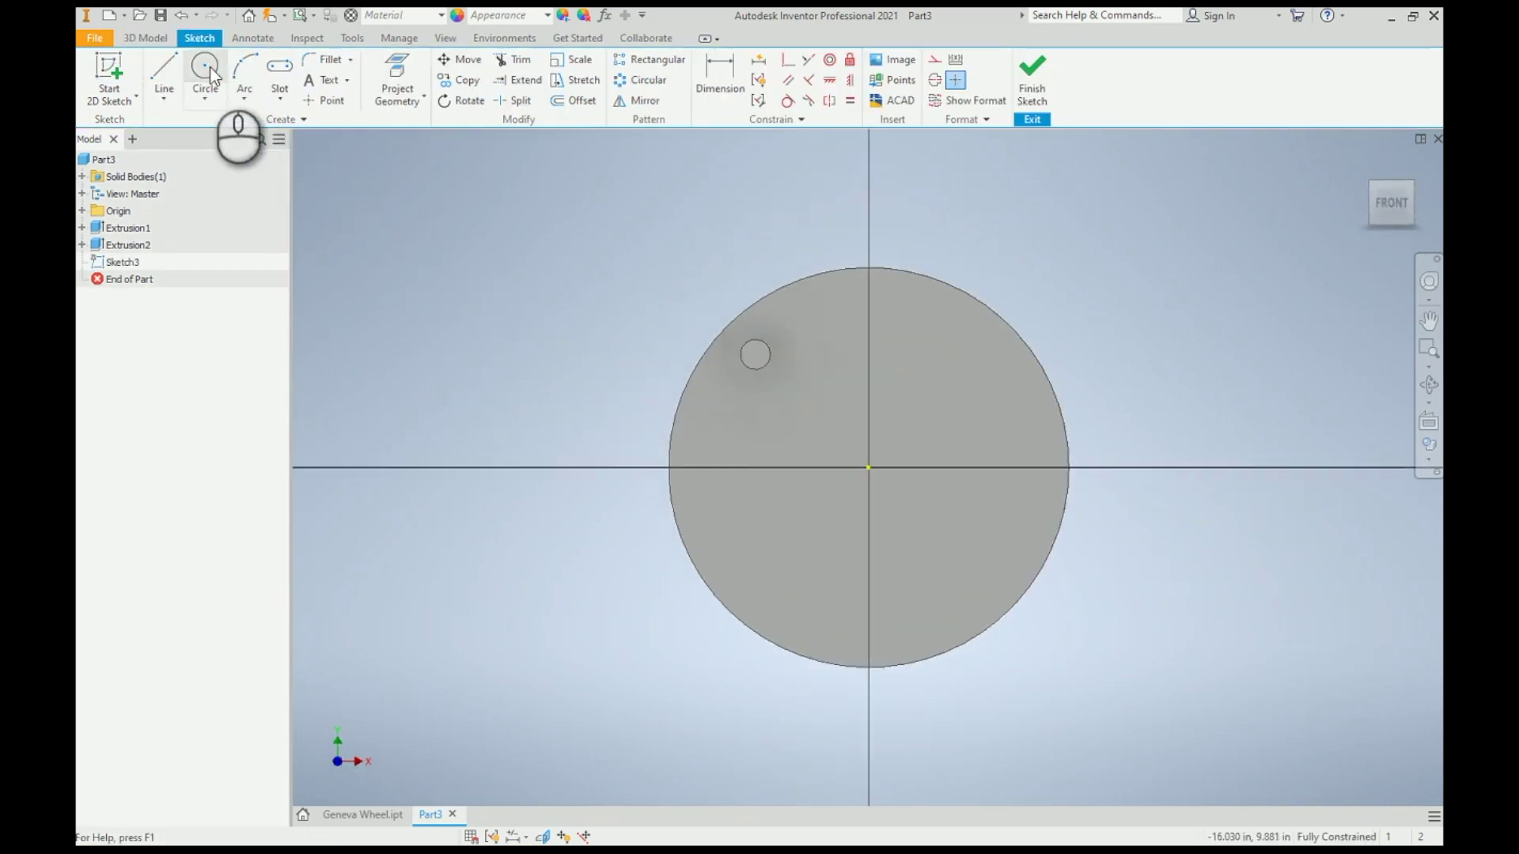
{"action": "left_click", "coordinate": [867, 469]}
{"action": "left_click", "coordinate": [747, 495]}
Step: Dimension the central circle and set its diameter to 6 in
{"action": "key", "text": "d"}
{"action": "left_click", "coordinate": [753, 426]}
{"action": "left_click", "coordinate": [645, 377]}
{"action": "type", "text": "6"}
{"action": "key", "text": "Return"}
Step: Extrude the 6 in circle into a raised boss on the pin side of the disc
{"action": "key", "text": "F6"}
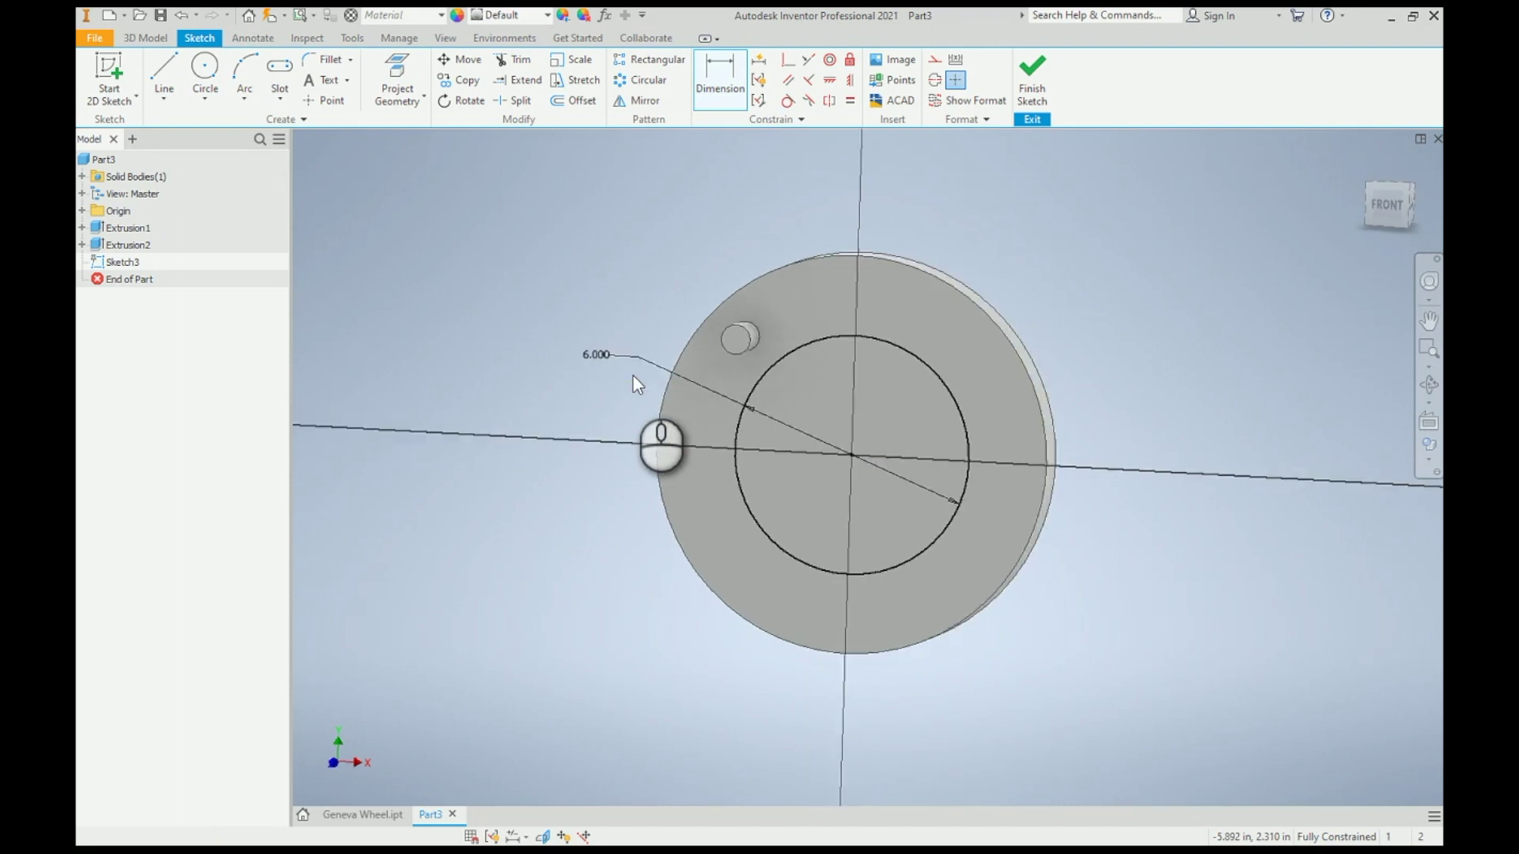
{"action": "key", "text": "e"}
{"action": "left_click", "coordinate": [304, 392]}
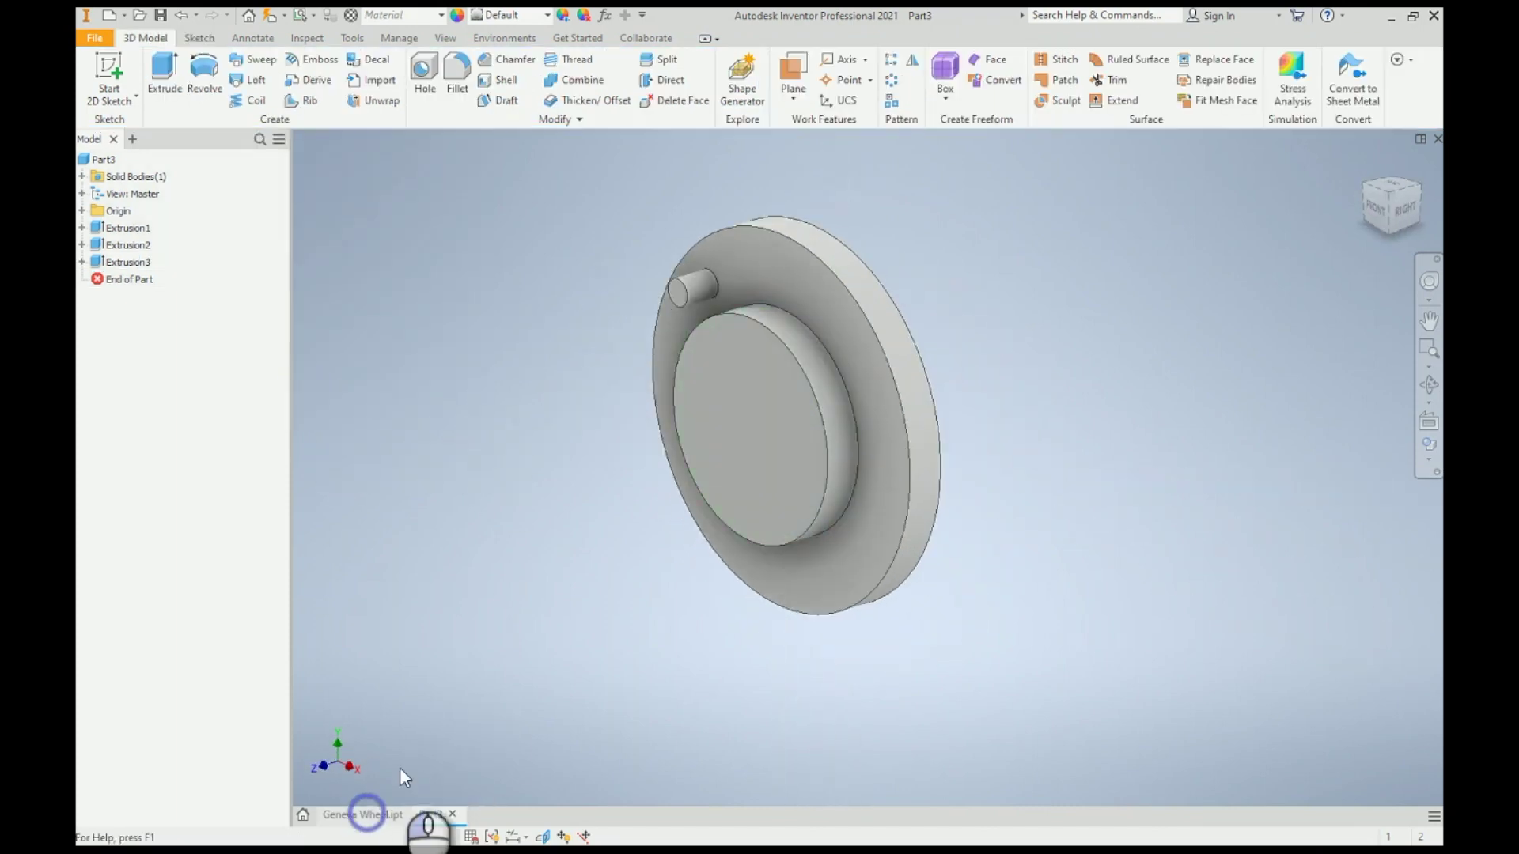
Step: Check the centre-to-centre dimension in the Geneva Wheel sketch, and start a sketch on the pin-side disc face of Part3
{"action": "left_click", "coordinate": [367, 815]}
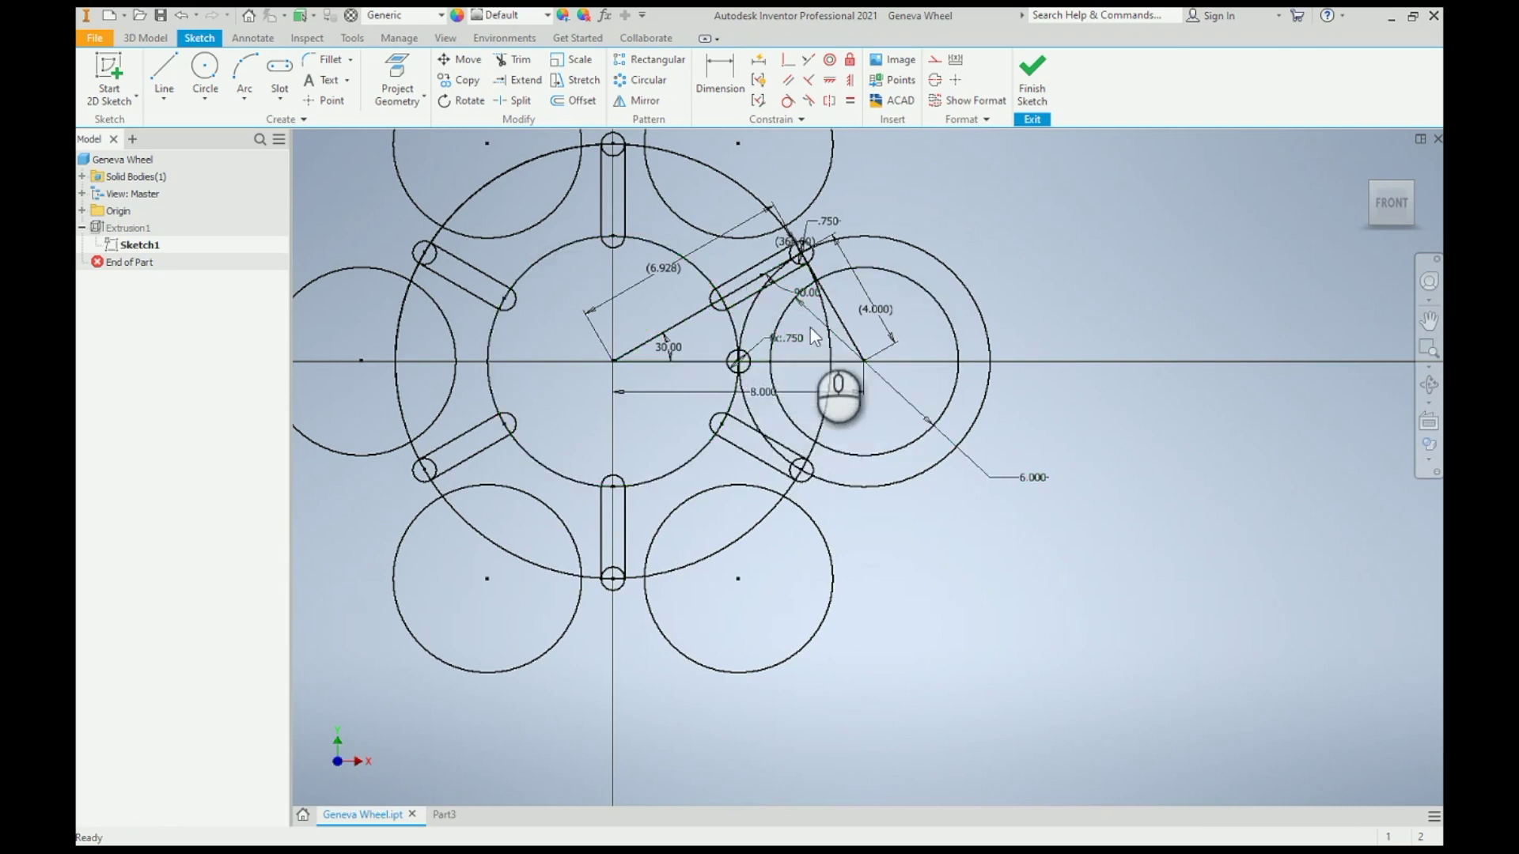
{"action": "left_click", "coordinate": [815, 391]}
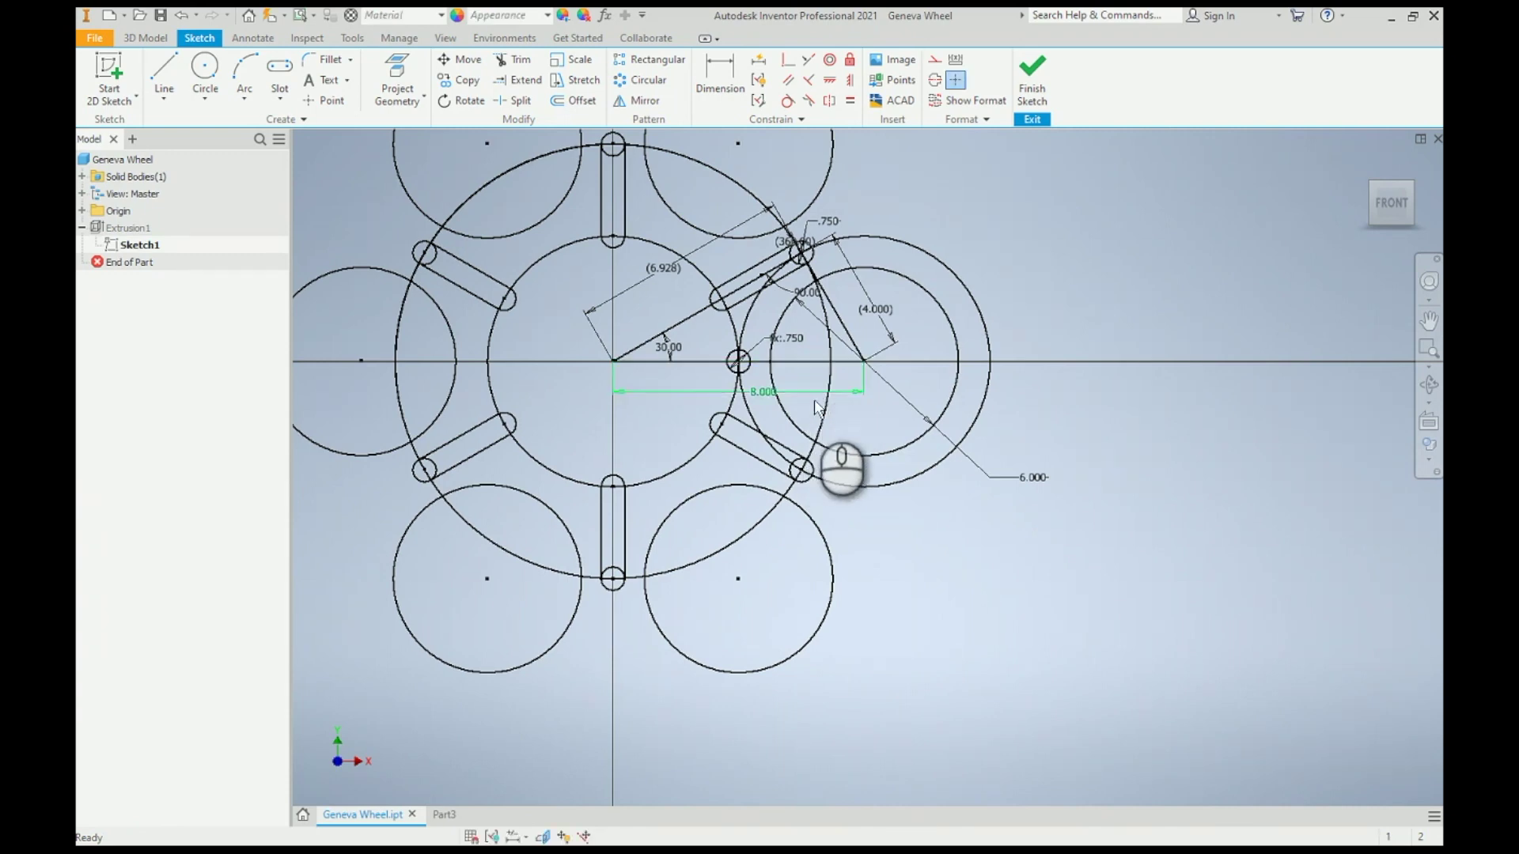
{"action": "left_click", "coordinate": [445, 816]}
{"action": "left_click", "coordinate": [120, 64]}
{"action": "left_click", "coordinate": [742, 403]}
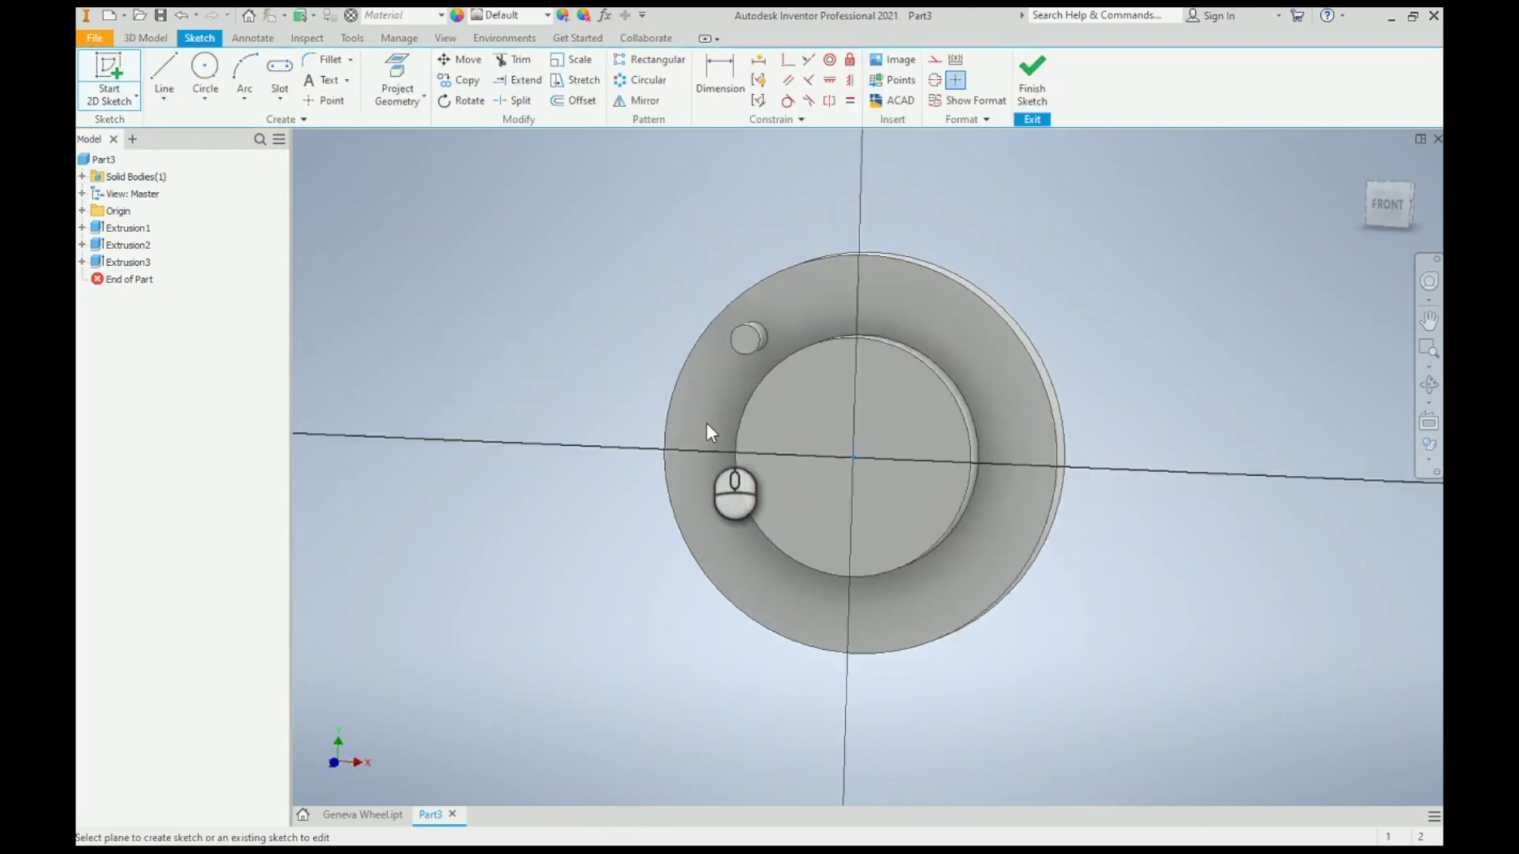
Step: Measure the diameter of the wheel's large outer circle in the Geneva Wheel sketch and return to Part3
{"action": "left_click", "coordinate": [386, 813]}
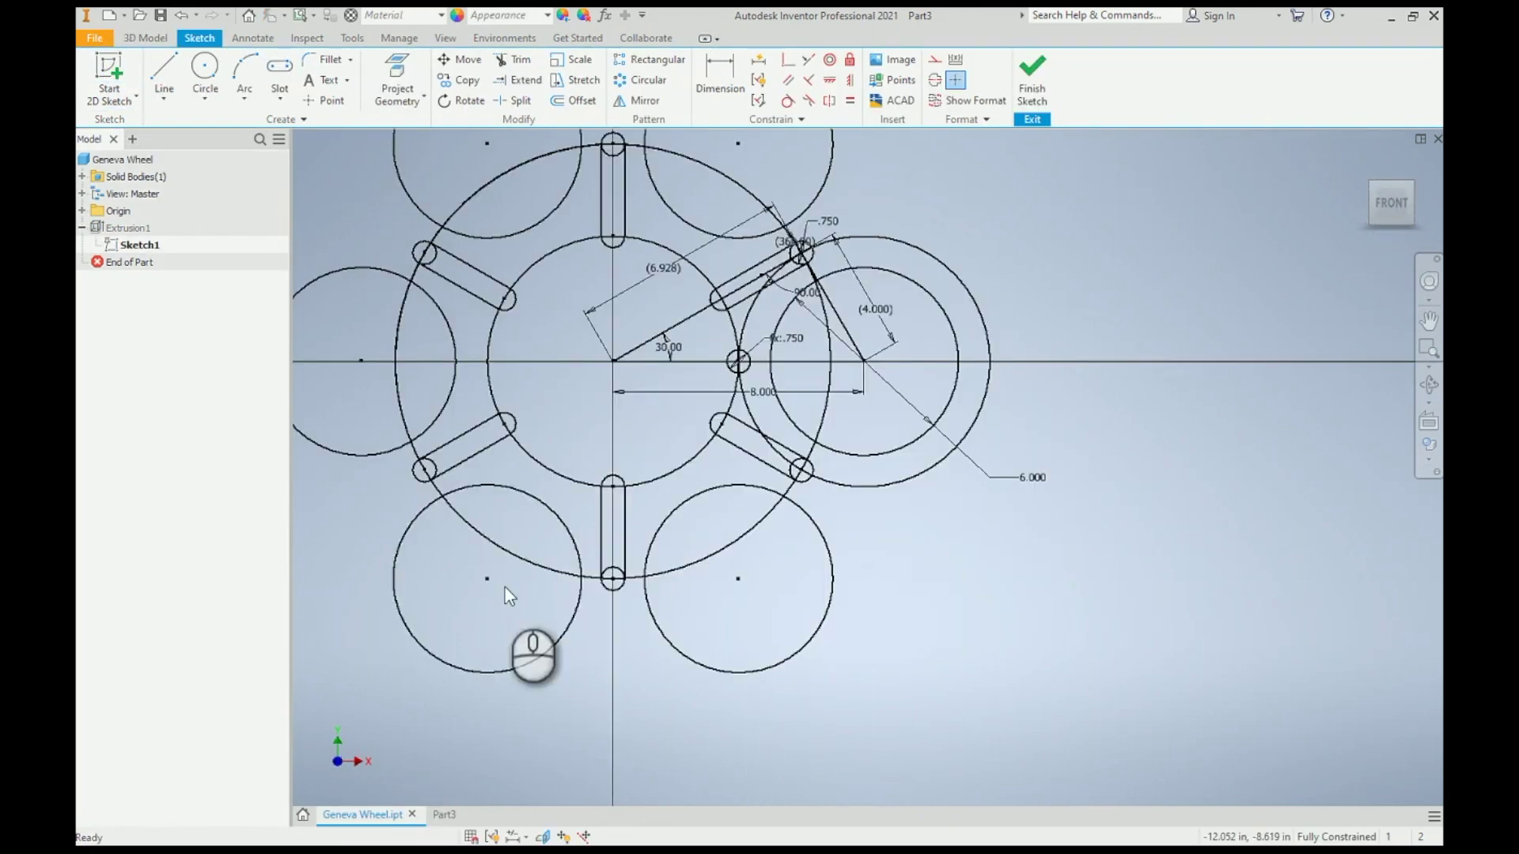
{"action": "left_click", "coordinate": [777, 519]}
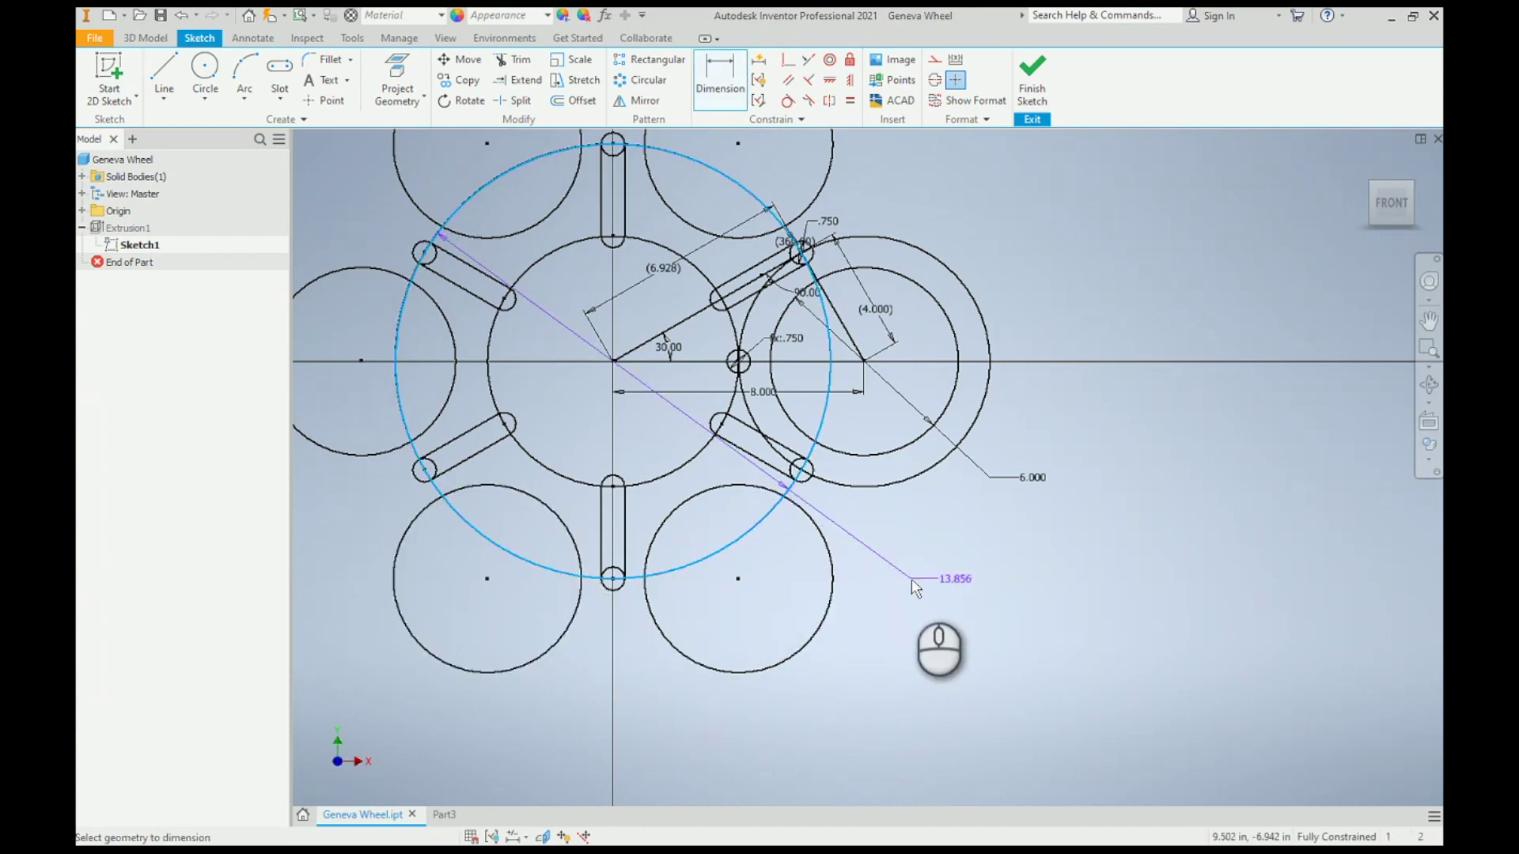
{"action": "key", "text": "Escape"}
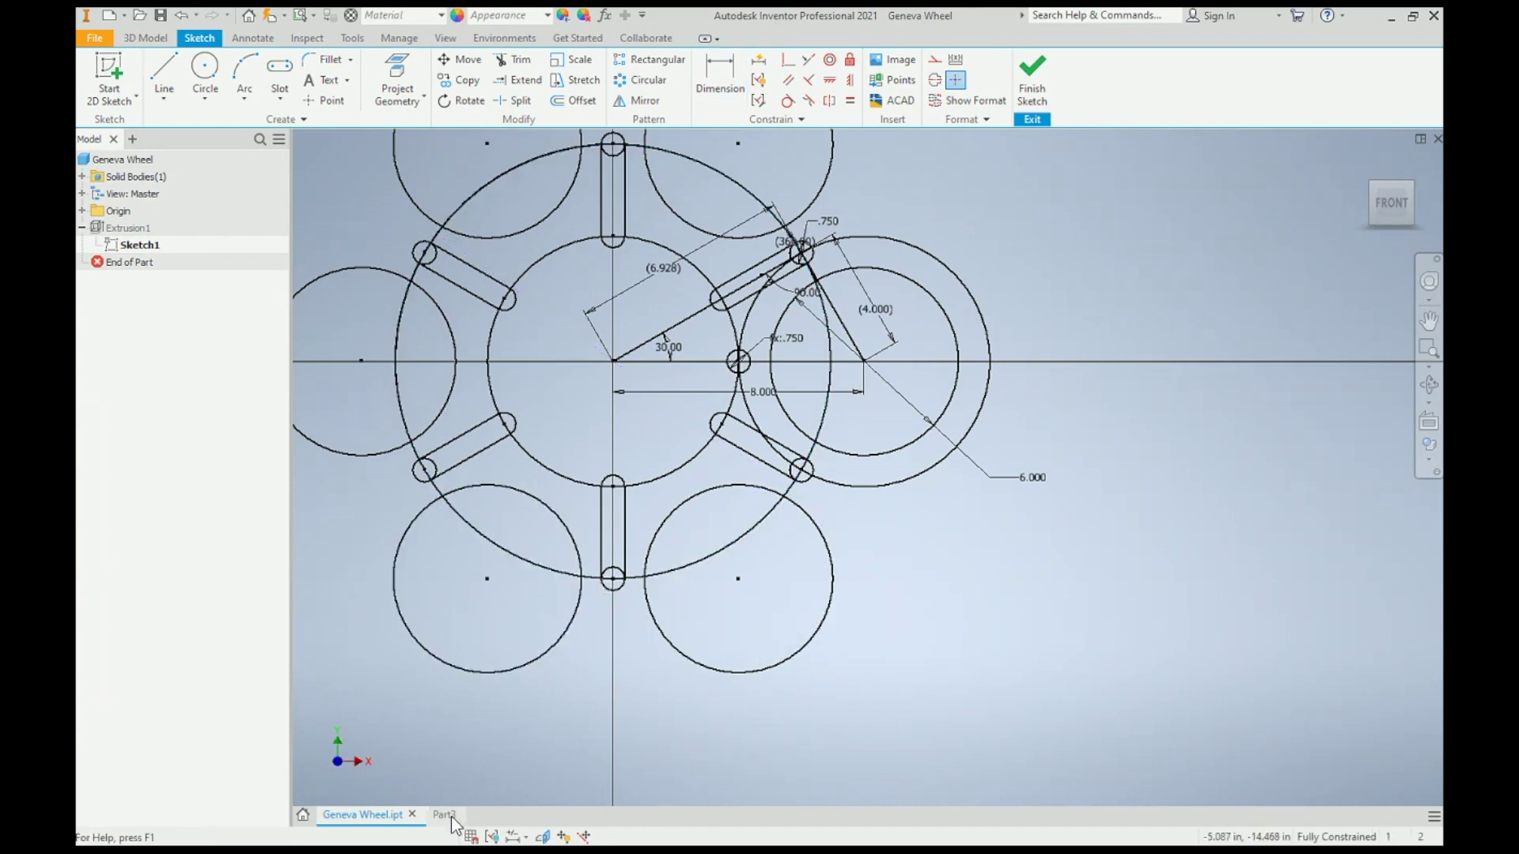
{"action": "left_click", "coordinate": [449, 815]}
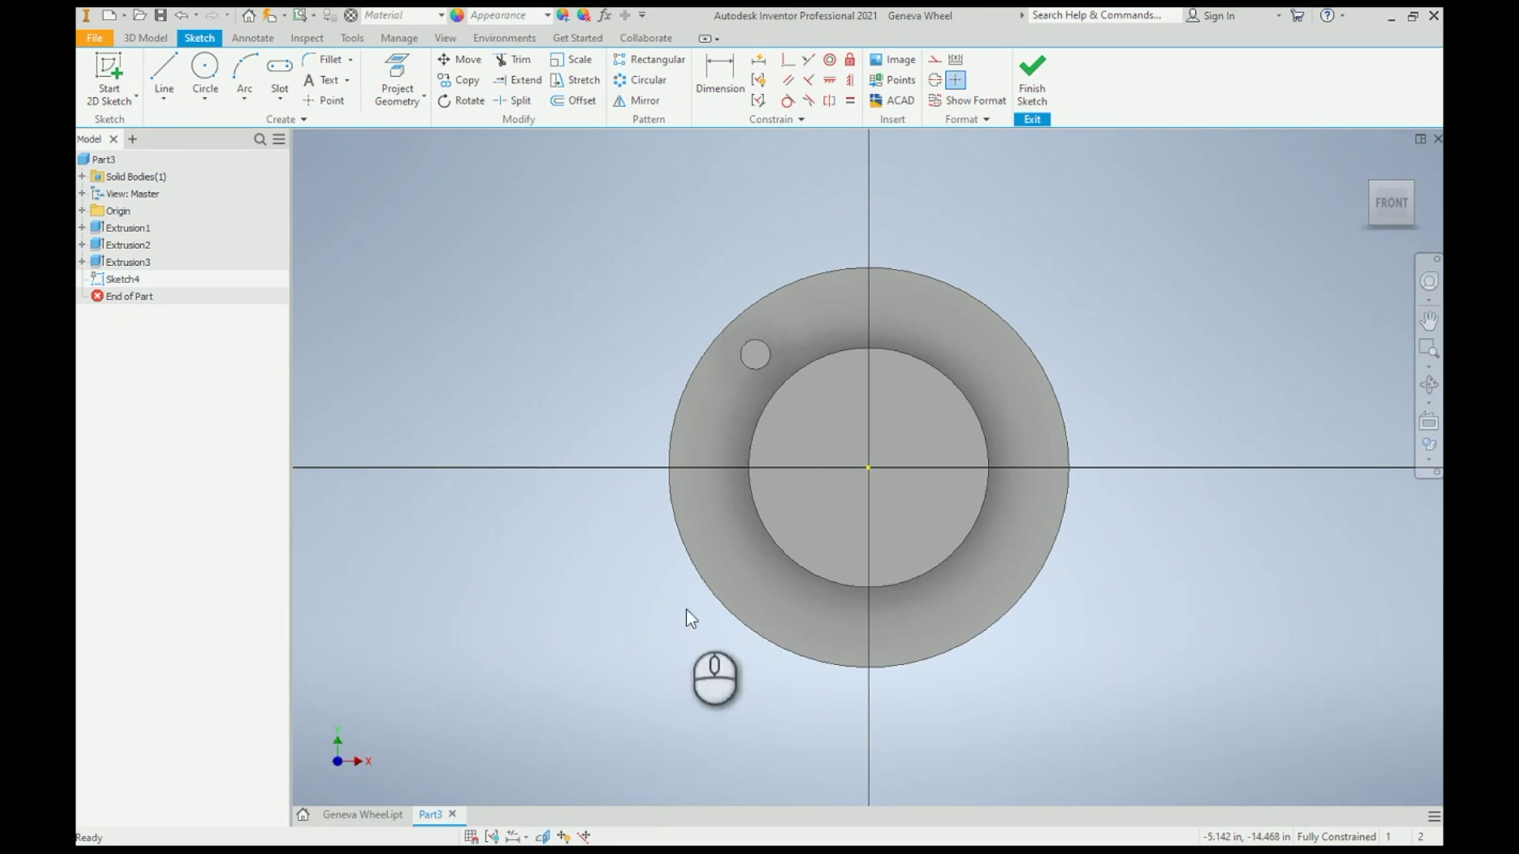
Step: Draw a line about 9.6 in long from the disc's centre, running up-left past the pin and beyond the disc's edge
{"action": "left_click", "coordinate": [169, 79]}
{"action": "left_click", "coordinate": [868, 467]}
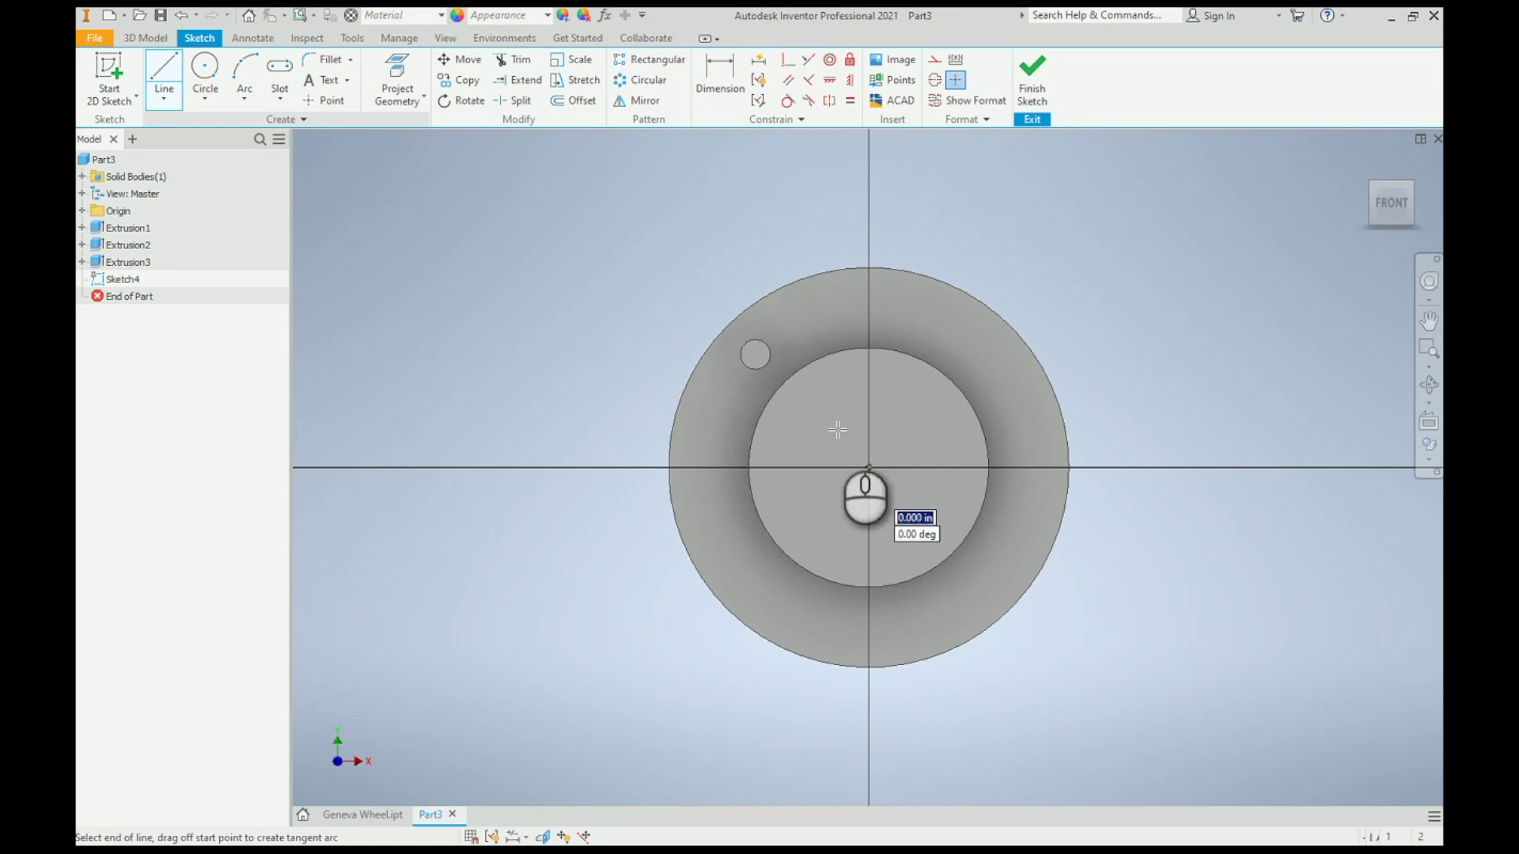
{"action": "left_click", "coordinate": [643, 158]}
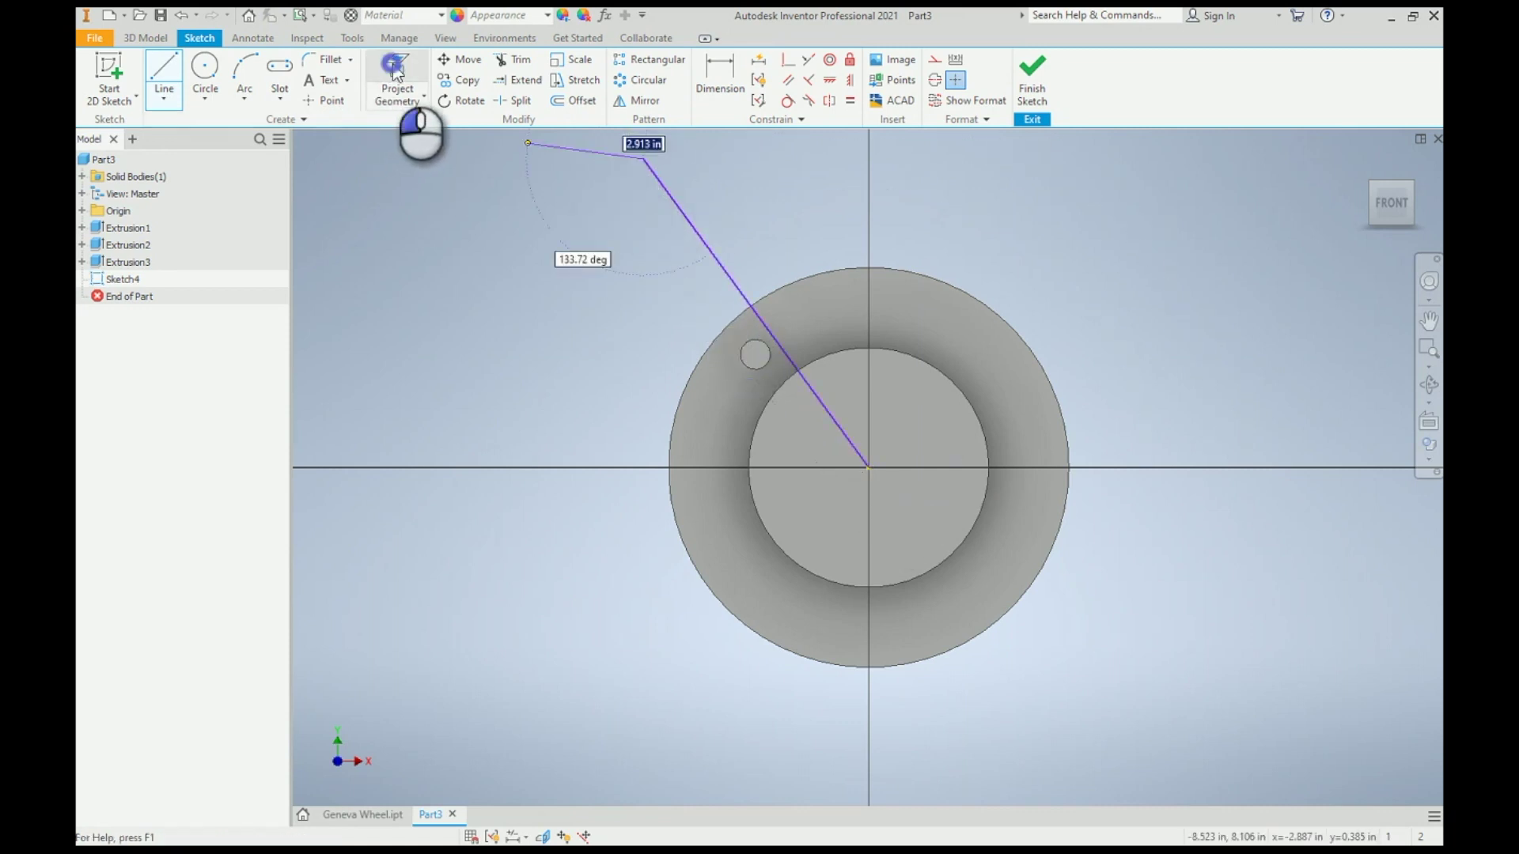
Step: Project the pin's circular edge into the sketch and make the long line coincident with the pin's centre point
{"action": "left_click", "coordinate": [396, 76]}
{"action": "left_click", "coordinate": [751, 349]}
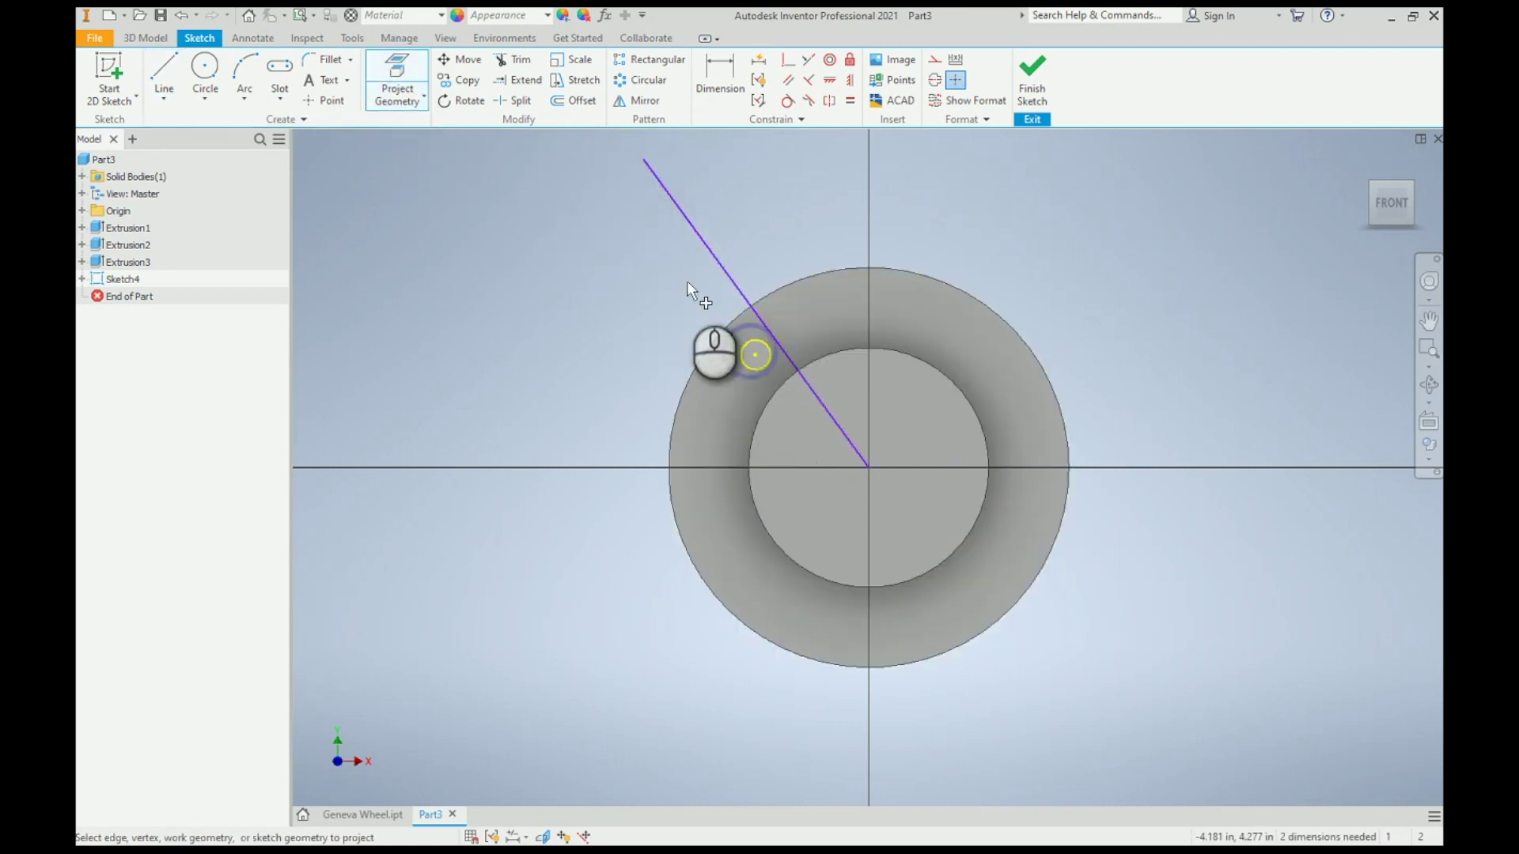
{"action": "left_click", "coordinate": [787, 62]}
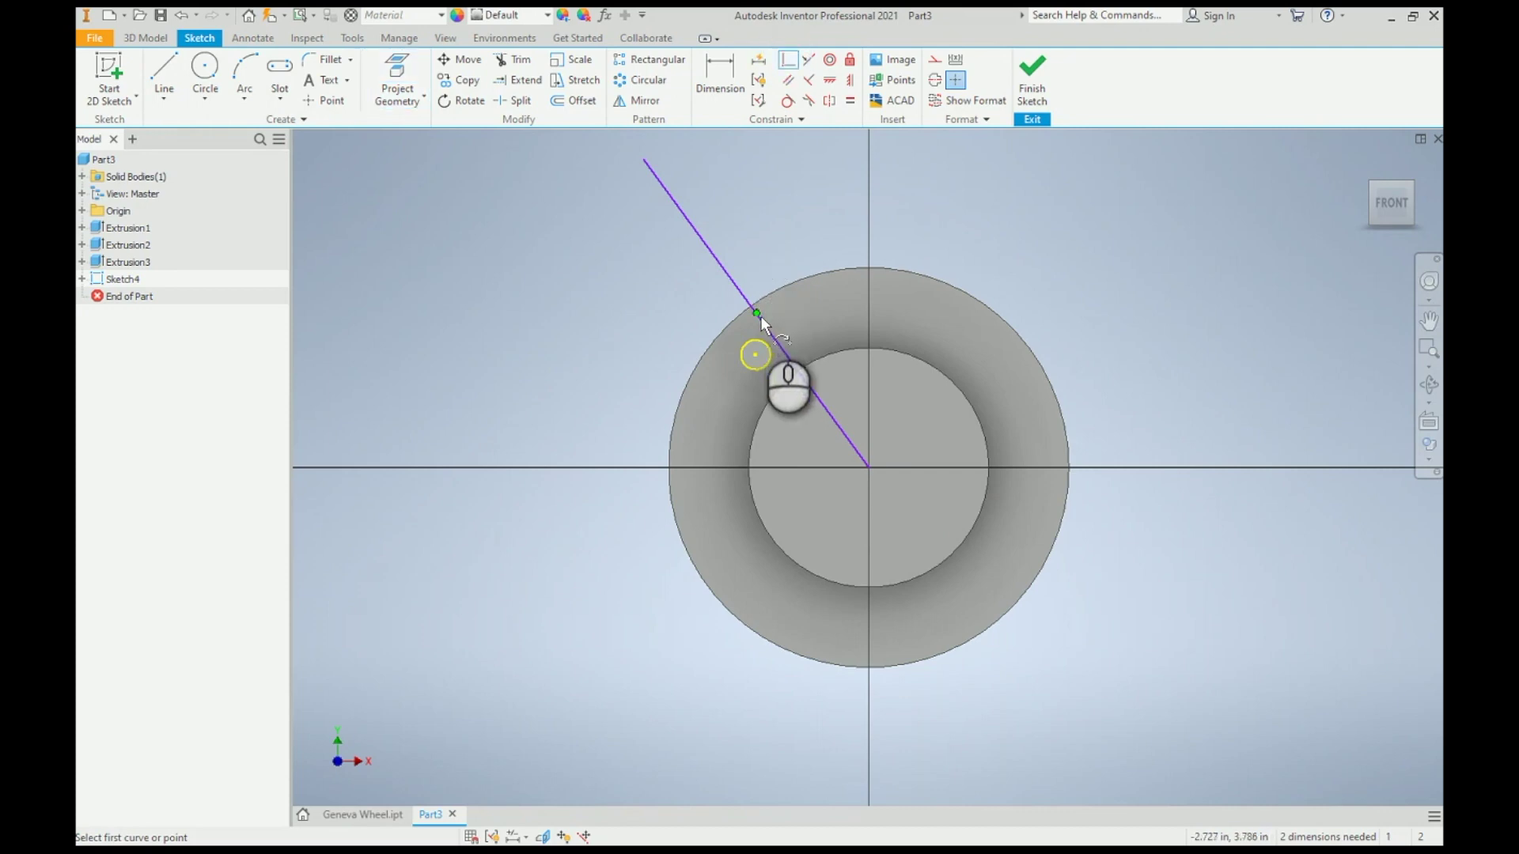
{"action": "left_click", "coordinate": [764, 324]}
{"action": "left_click", "coordinate": [754, 357]}
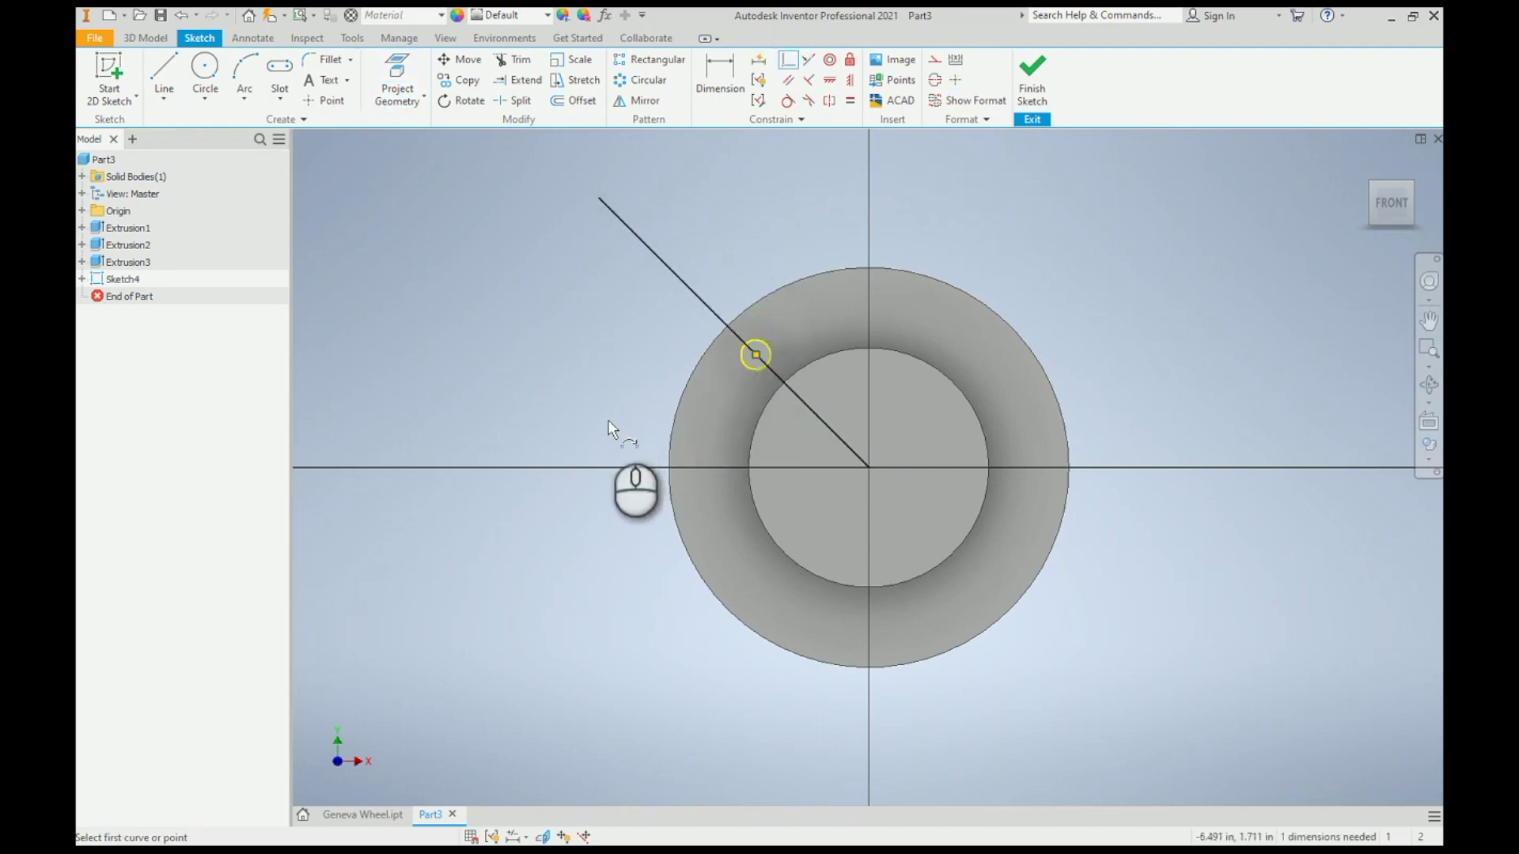
Step: Add an aligned dimension to the slanted line through the pin and set its length to 8 in
{"action": "key", "text": "d"}
{"action": "left_click", "coordinate": [674, 274]}
{"action": "right_click", "coordinate": [586, 360]}
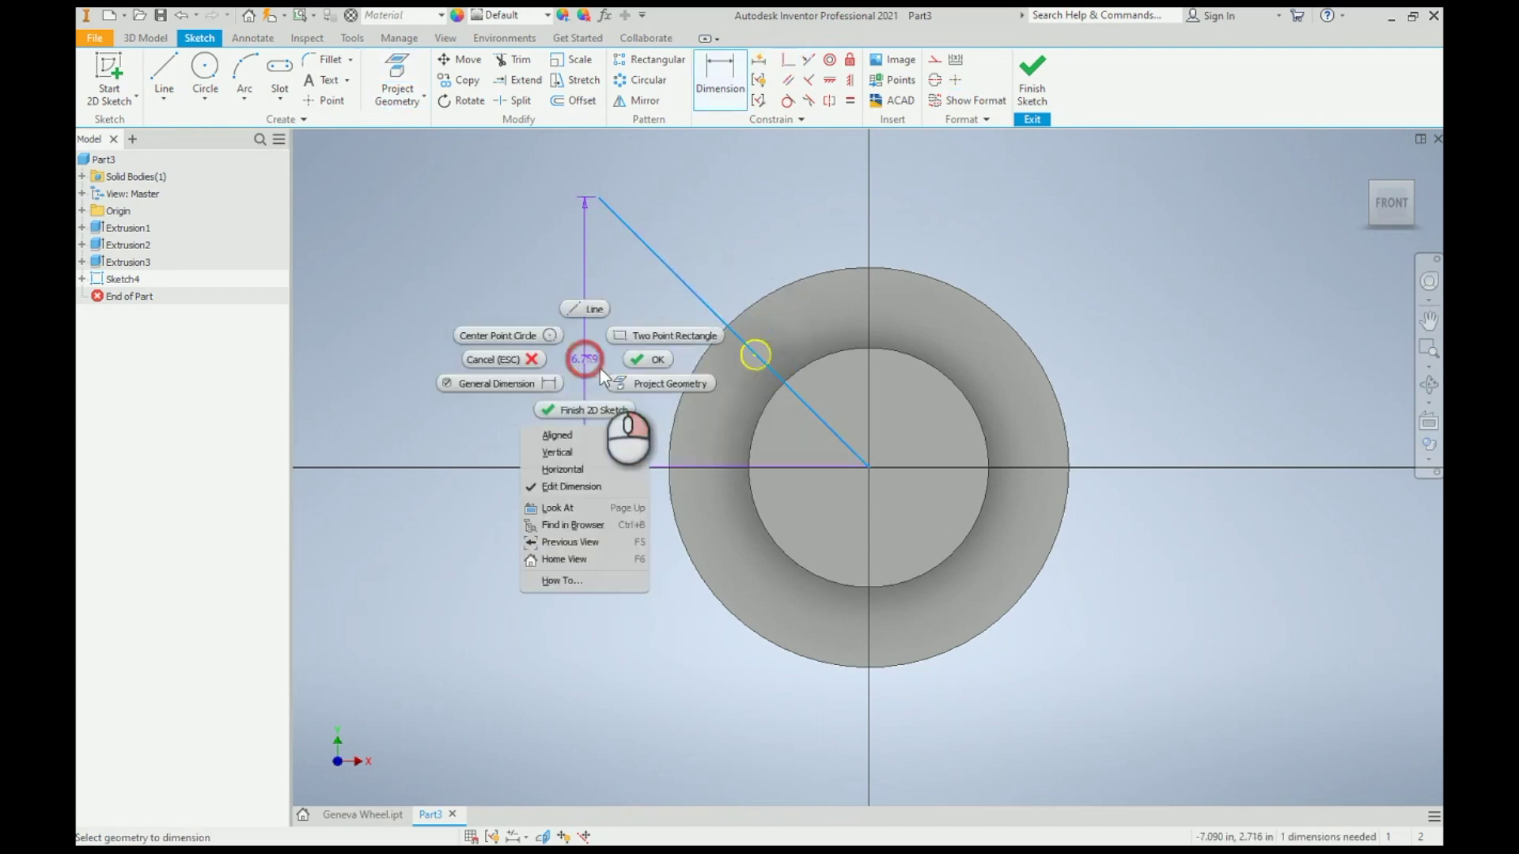
{"action": "left_click", "coordinate": [583, 435]}
{"action": "left_click", "coordinate": [577, 410]}
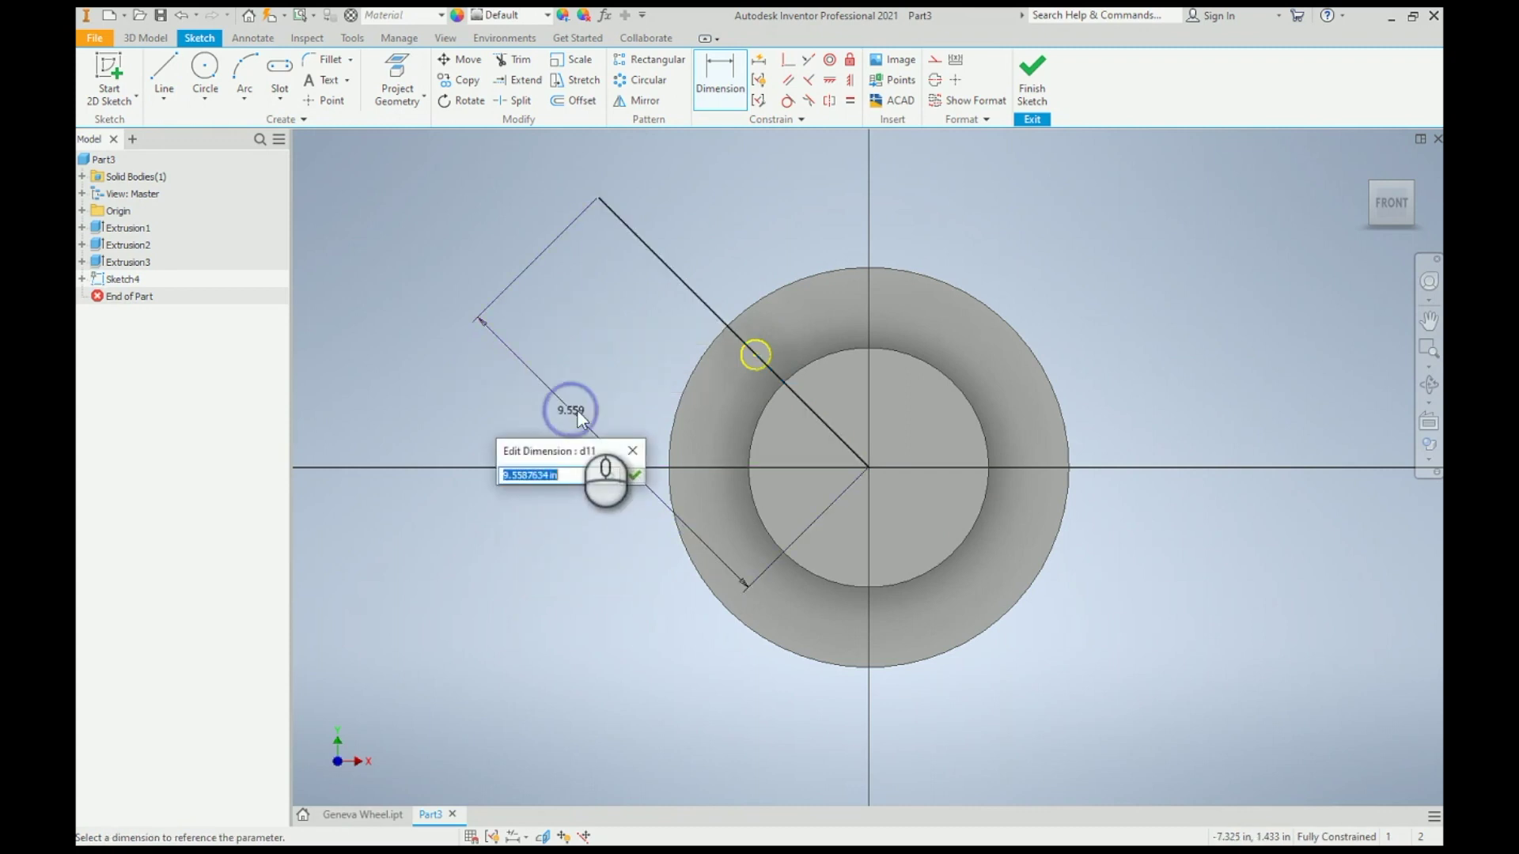
{"action": "type", "text": "8"}
{"action": "key", "text": "Return"}
Step: Draw a circle centred on the outer end of the 8 in line and set its diameter to 14 in
{"action": "left_click", "coordinate": [204, 66]}
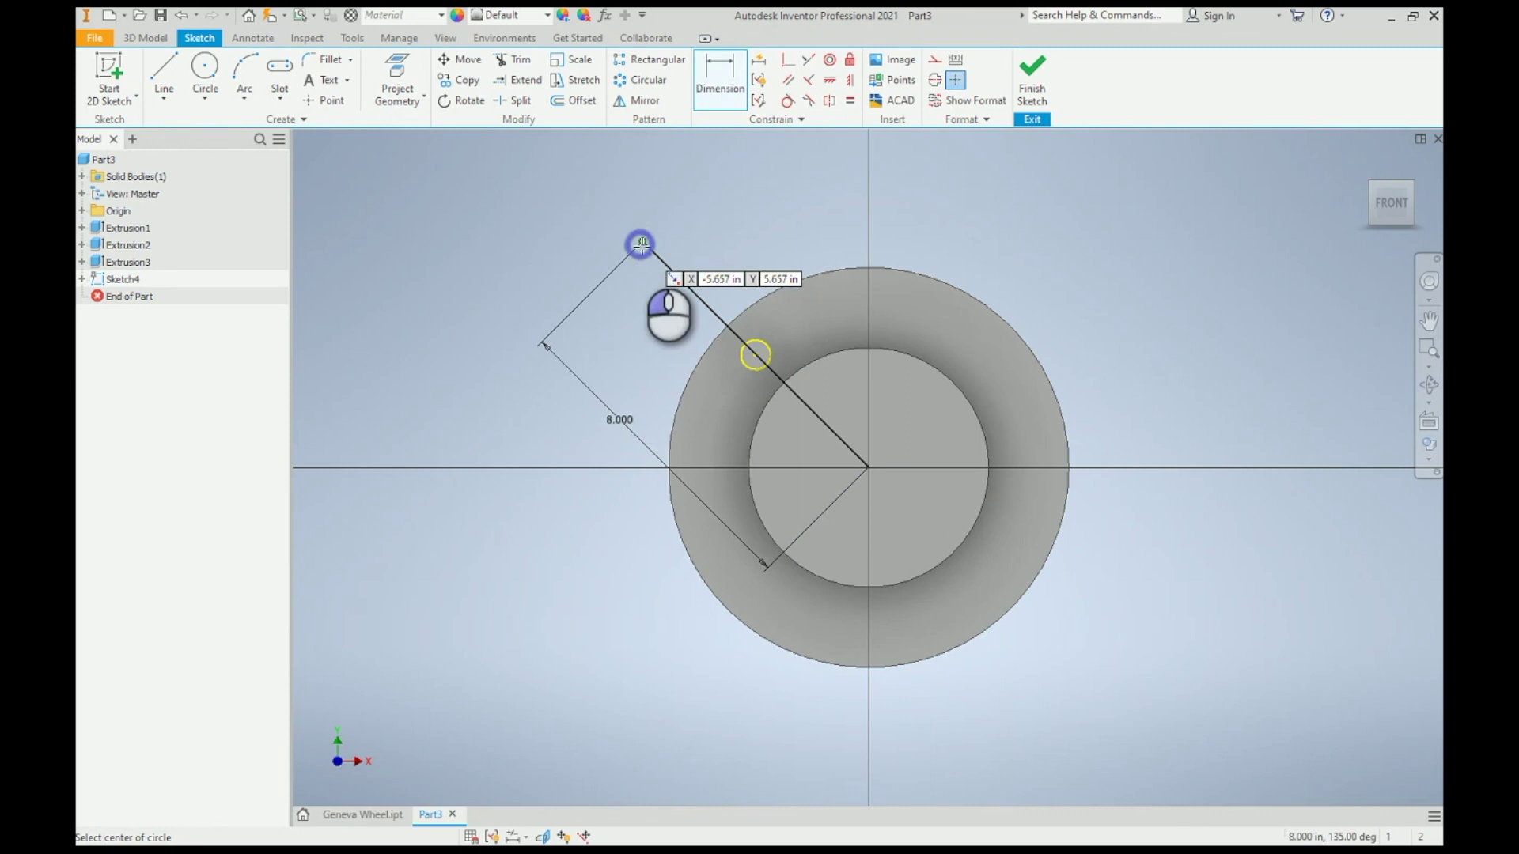
{"action": "left_click", "coordinate": [641, 244]}
{"action": "scroll", "coordinate": [656, 386], "scroll_direction": "up", "scroll_amount": 3}
{"action": "left_click", "coordinate": [643, 462]}
{"action": "key", "text": "d"}
{"action": "left_click", "coordinate": [516, 399]}
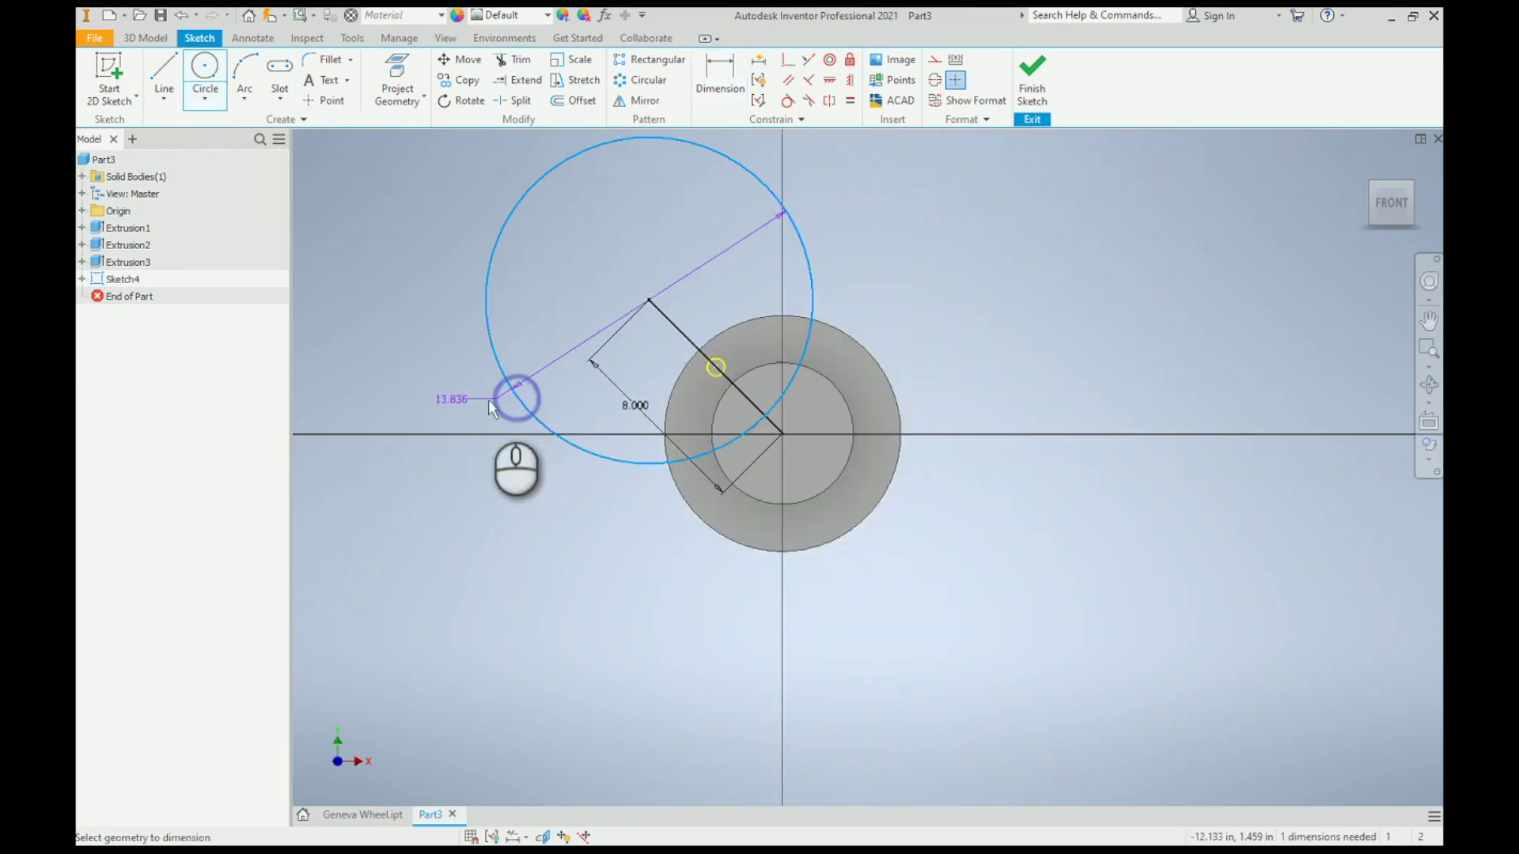
{"action": "left_click", "coordinate": [487, 399]}
{"action": "type", "text": "14"}
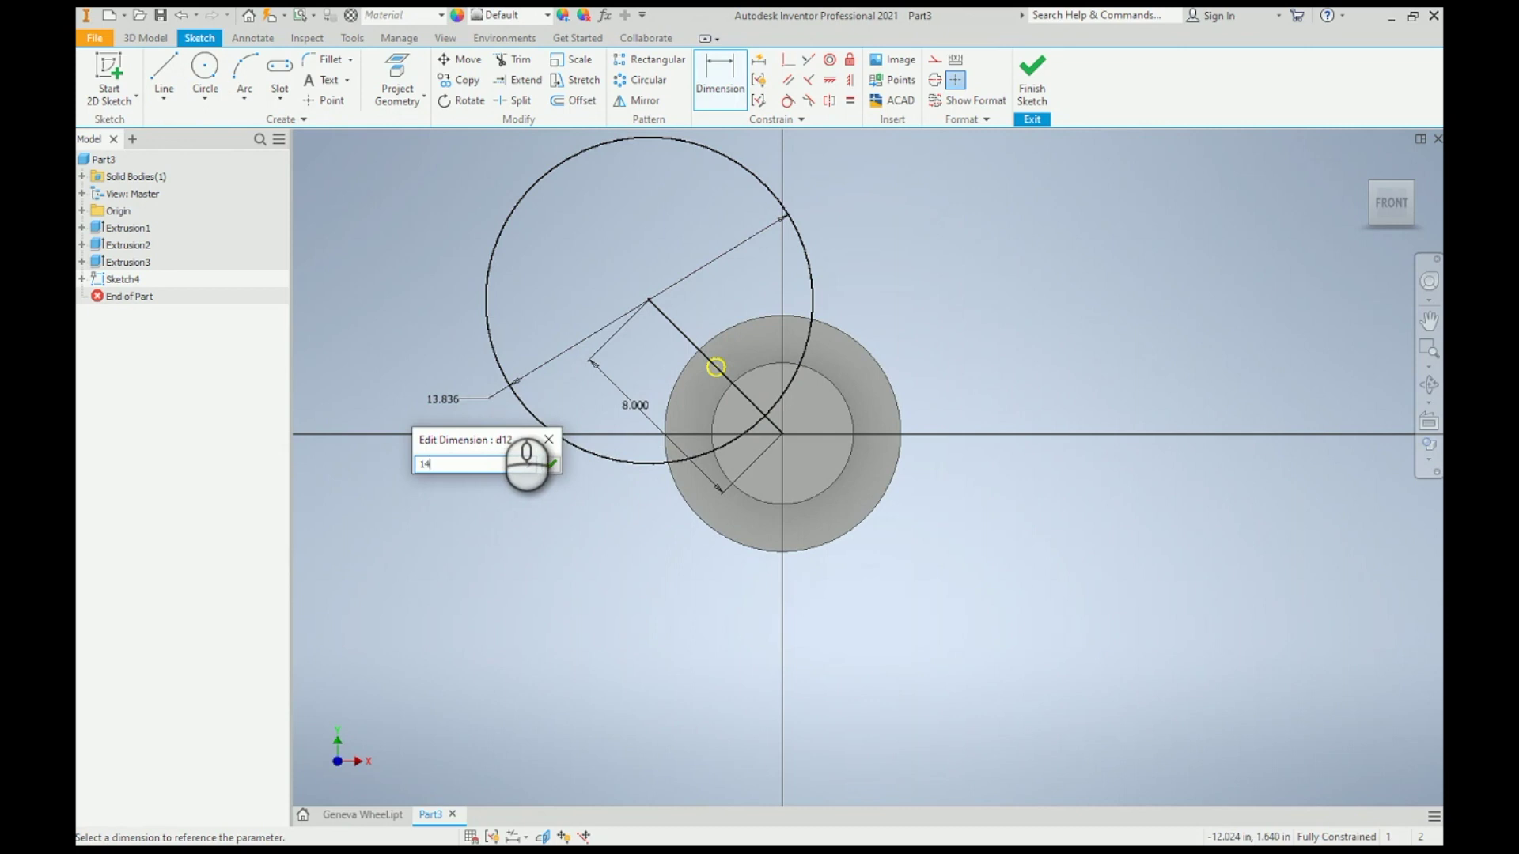
{"action": "key", "text": "Return"}
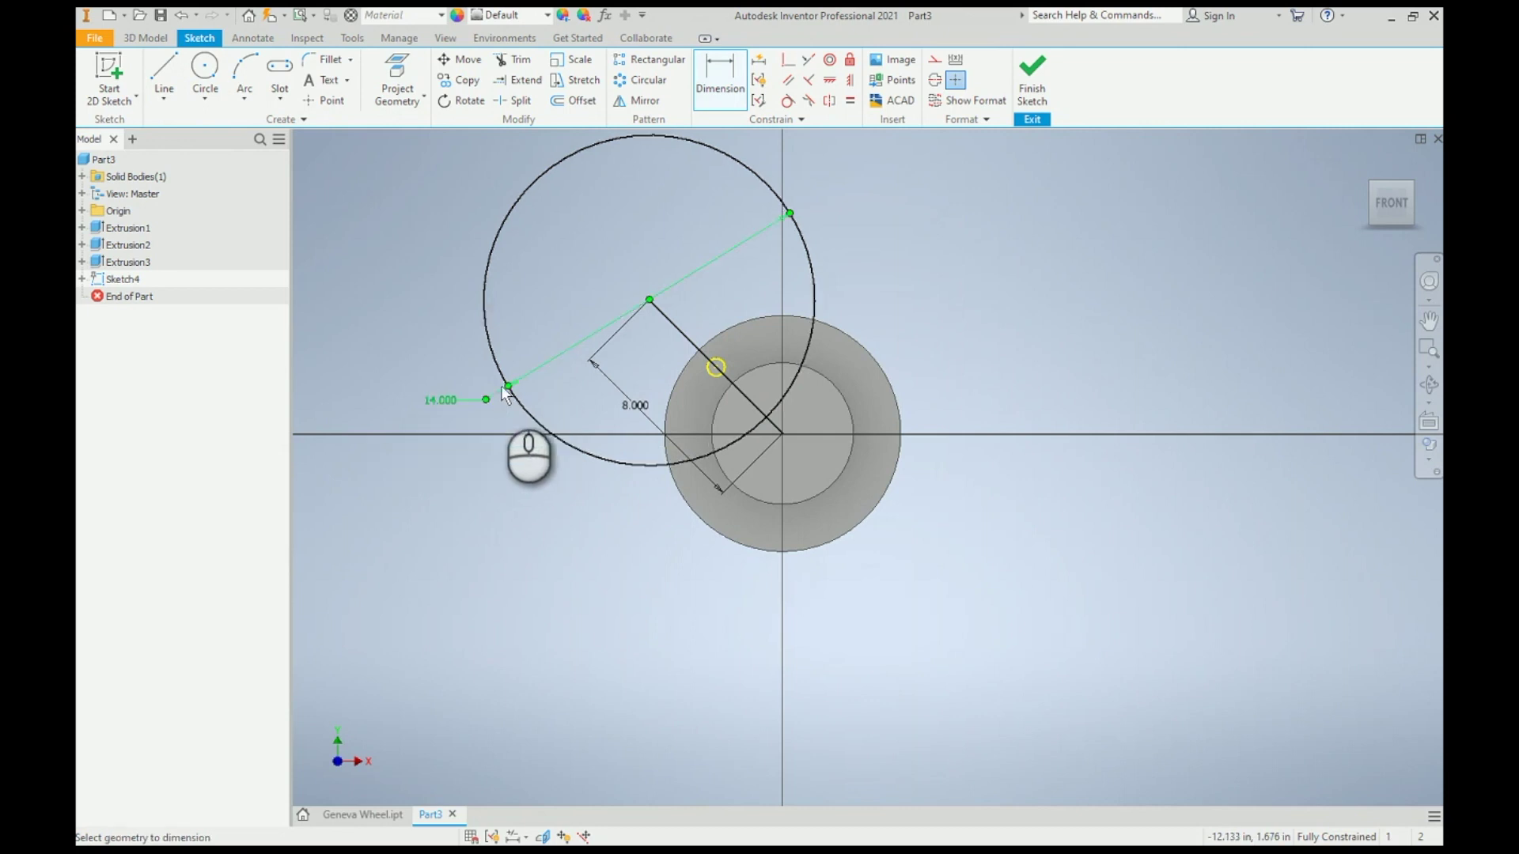
Step: Project the cut edges into the sketch and extrude-cut the boss area overlapped by the 14 in circle, 1 in deep
{"action": "left_click", "coordinate": [426, 99]}
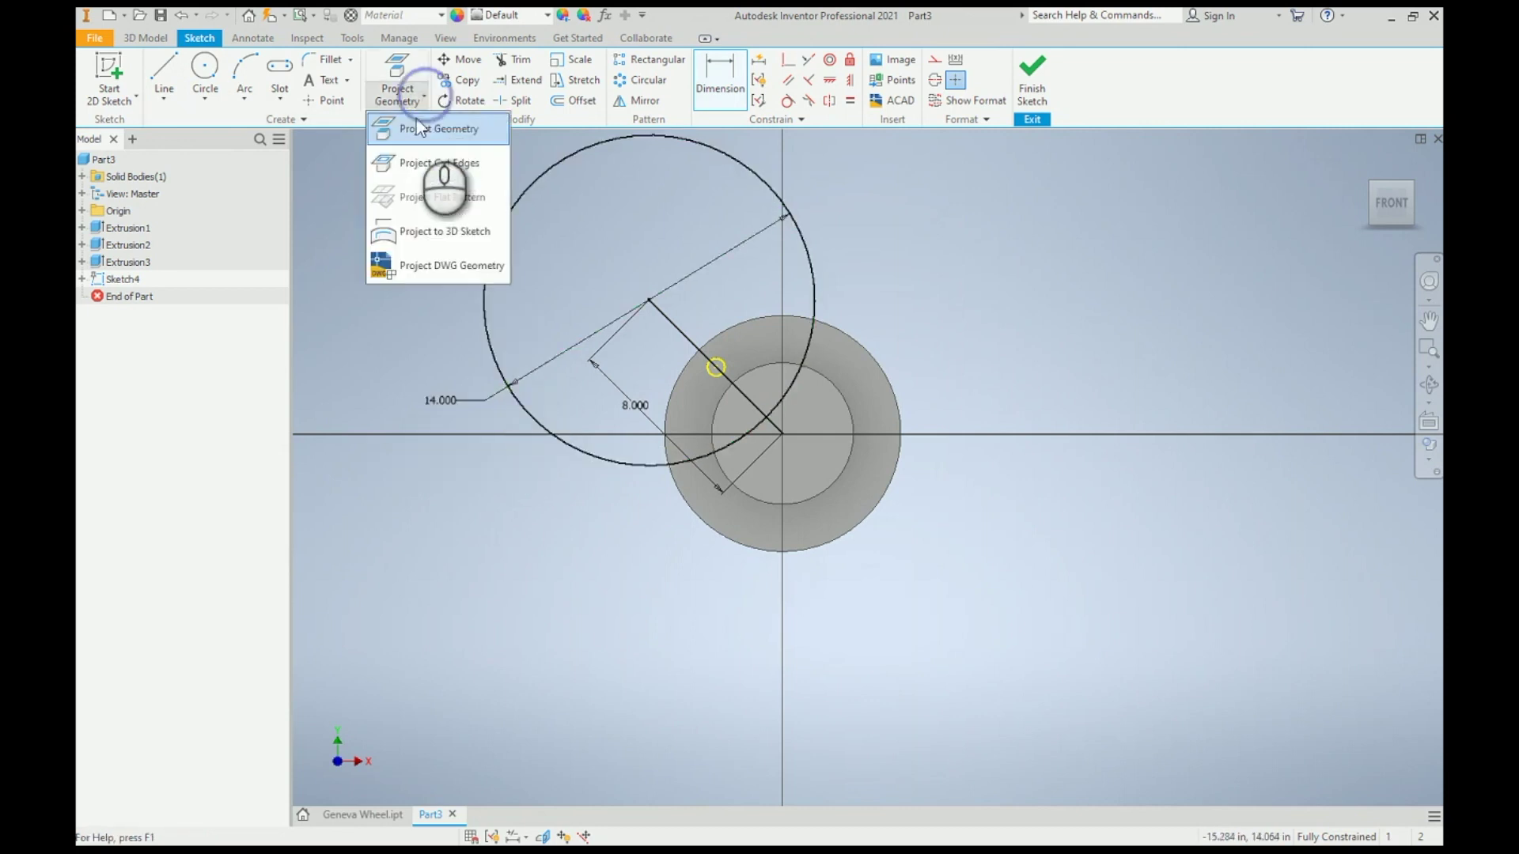
{"action": "left_click", "coordinate": [418, 161]}
{"action": "key", "text": "e"}
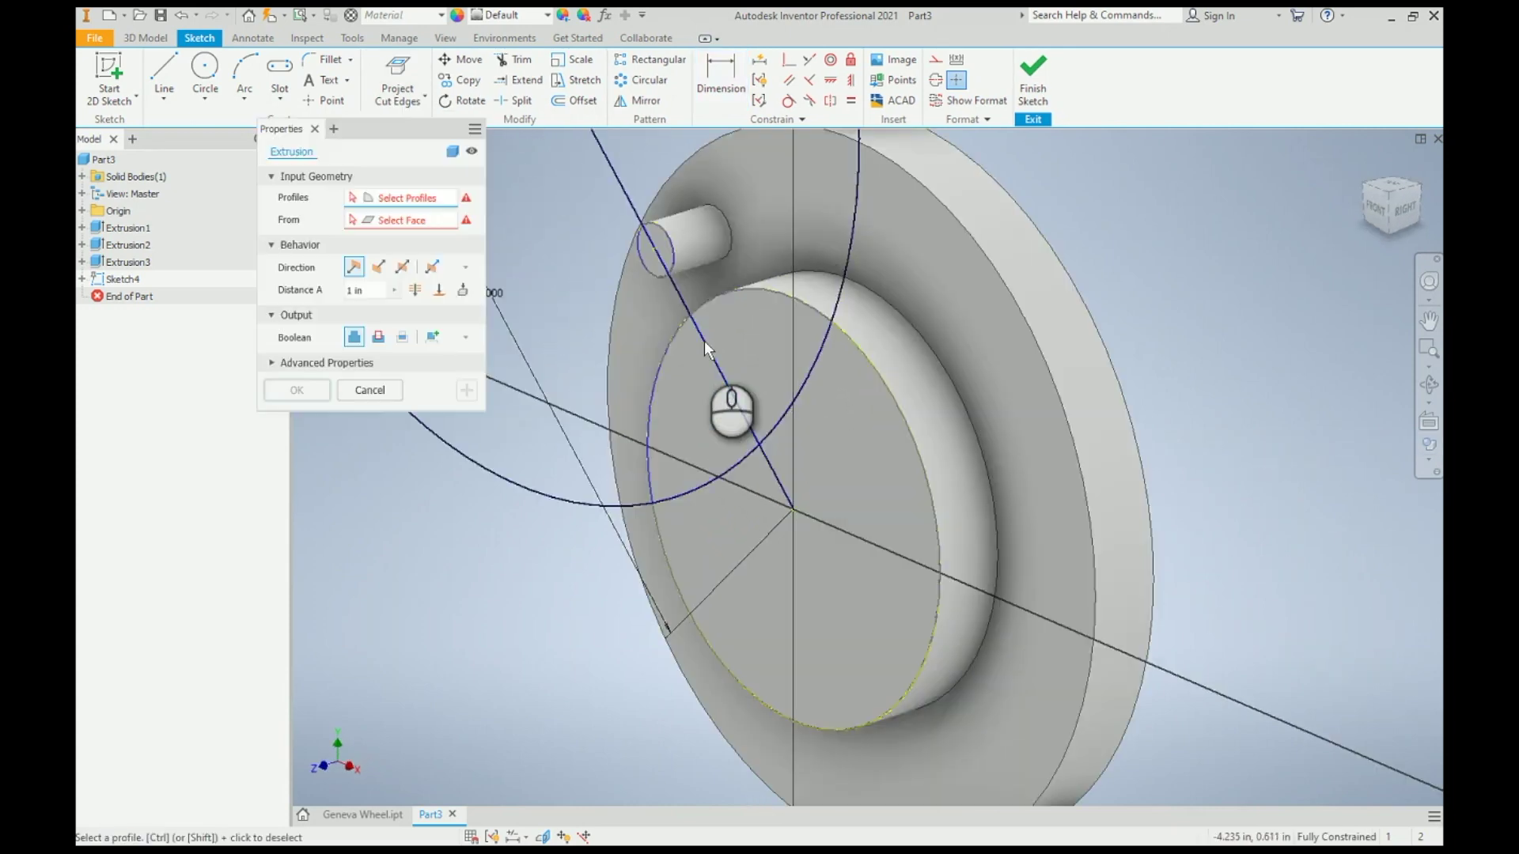
{"action": "left_click", "coordinate": [751, 355]}
{"action": "left_click", "coordinate": [636, 398]}
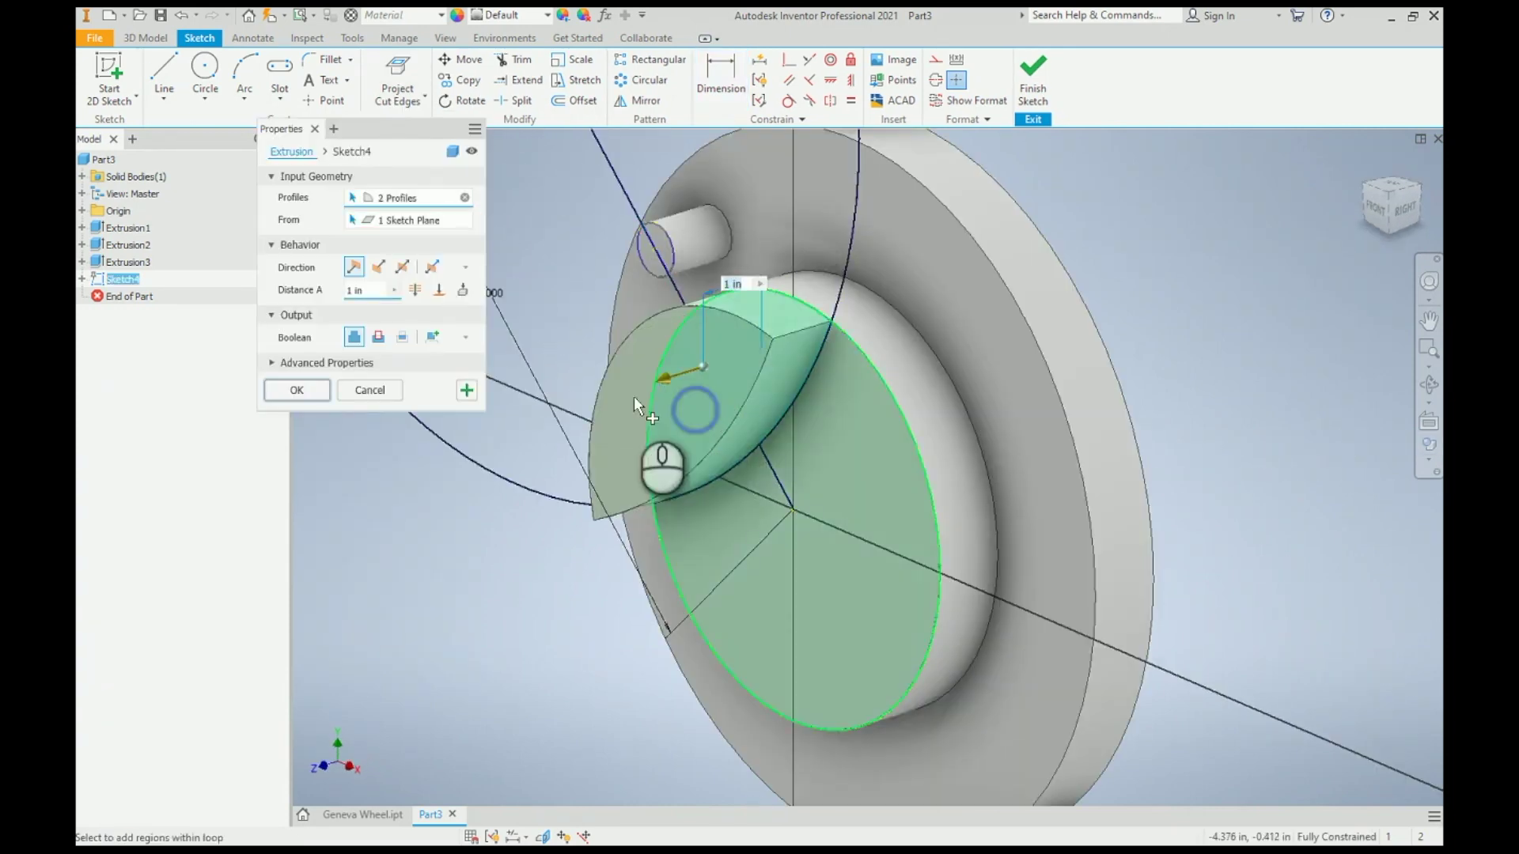
{"action": "left_click", "coordinate": [379, 270]}
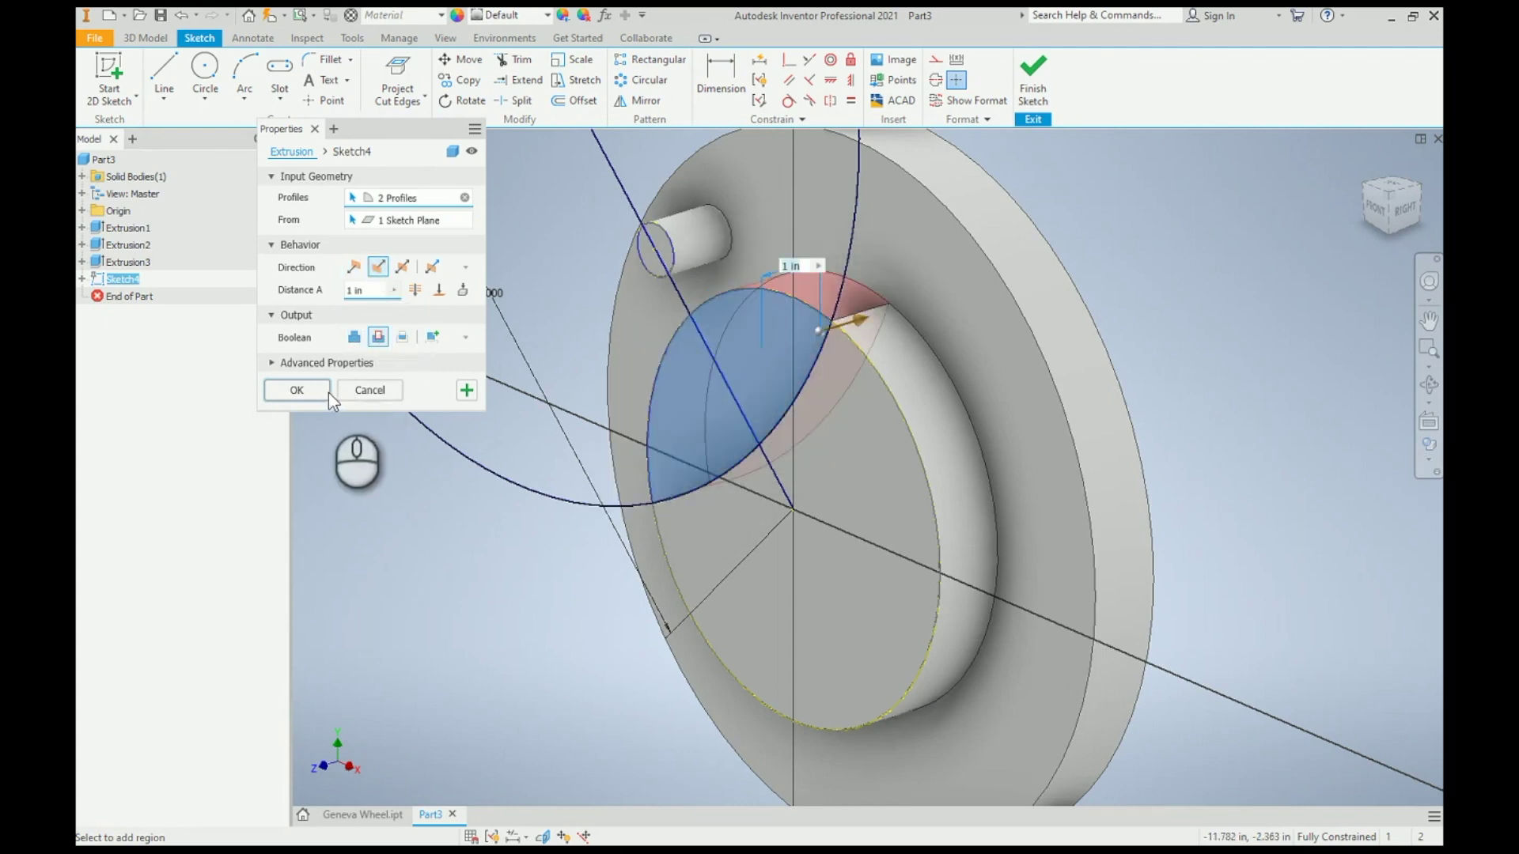
{"action": "left_click", "coordinate": [297, 390]}
Step: Start a sketch on the disc's back face and draw a circle about 3.7 in in diameter at its centre
{"action": "scroll", "coordinate": [792, 400], "scroll_direction": "down", "scroll_amount": 2}
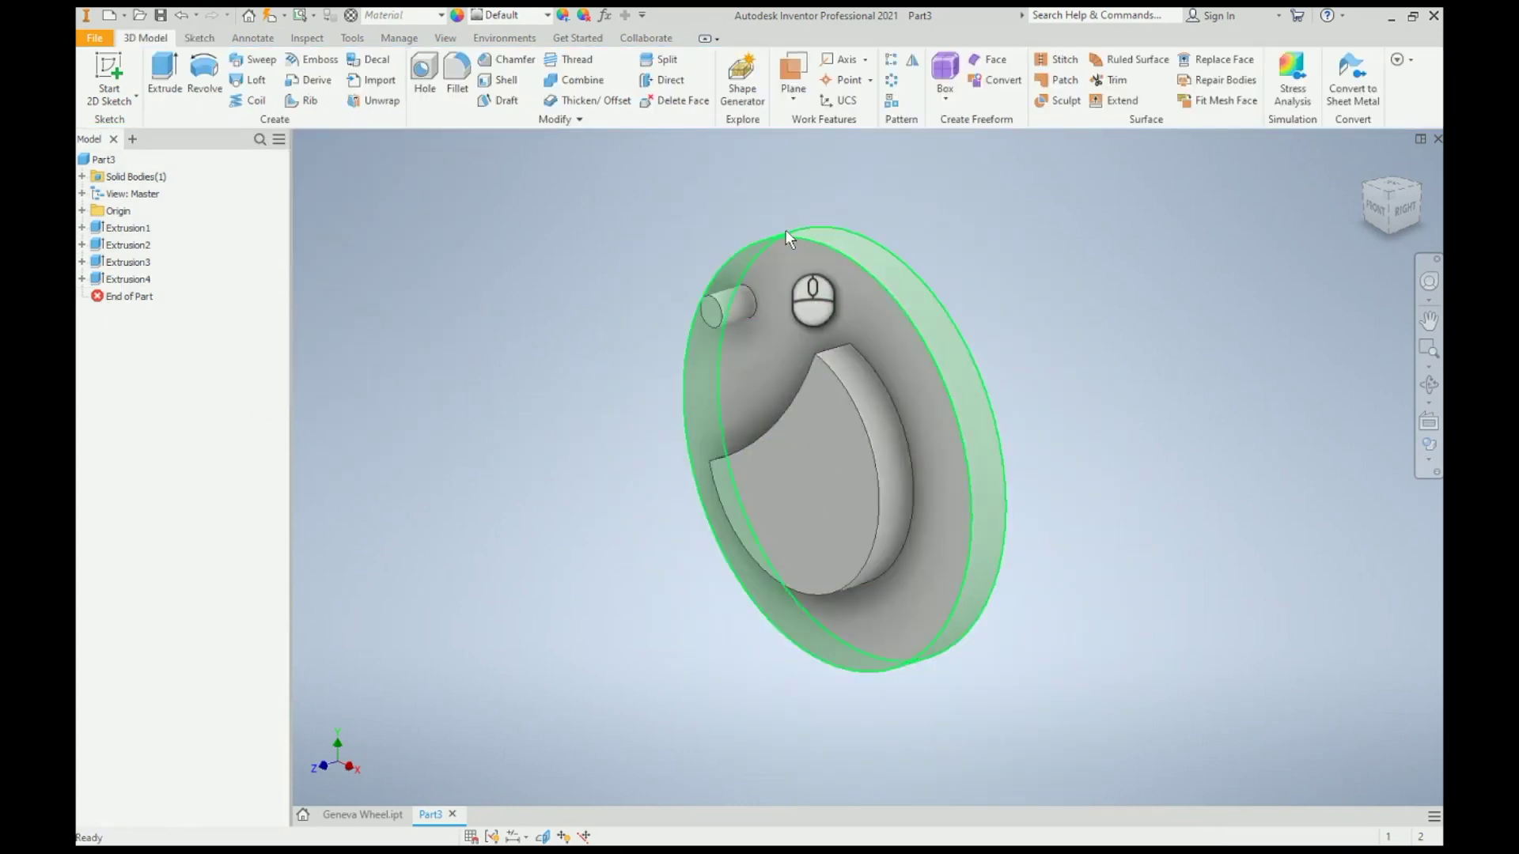
{"action": "left_click", "coordinate": [1429, 385]}
{"action": "left_click_drag", "start_coordinate": [943, 478], "coordinate": [506, 492]}
{"action": "right_click", "coordinate": [583, 372]}
{"action": "left_click", "coordinate": [650, 373]}
{"action": "left_click", "coordinate": [111, 59]}
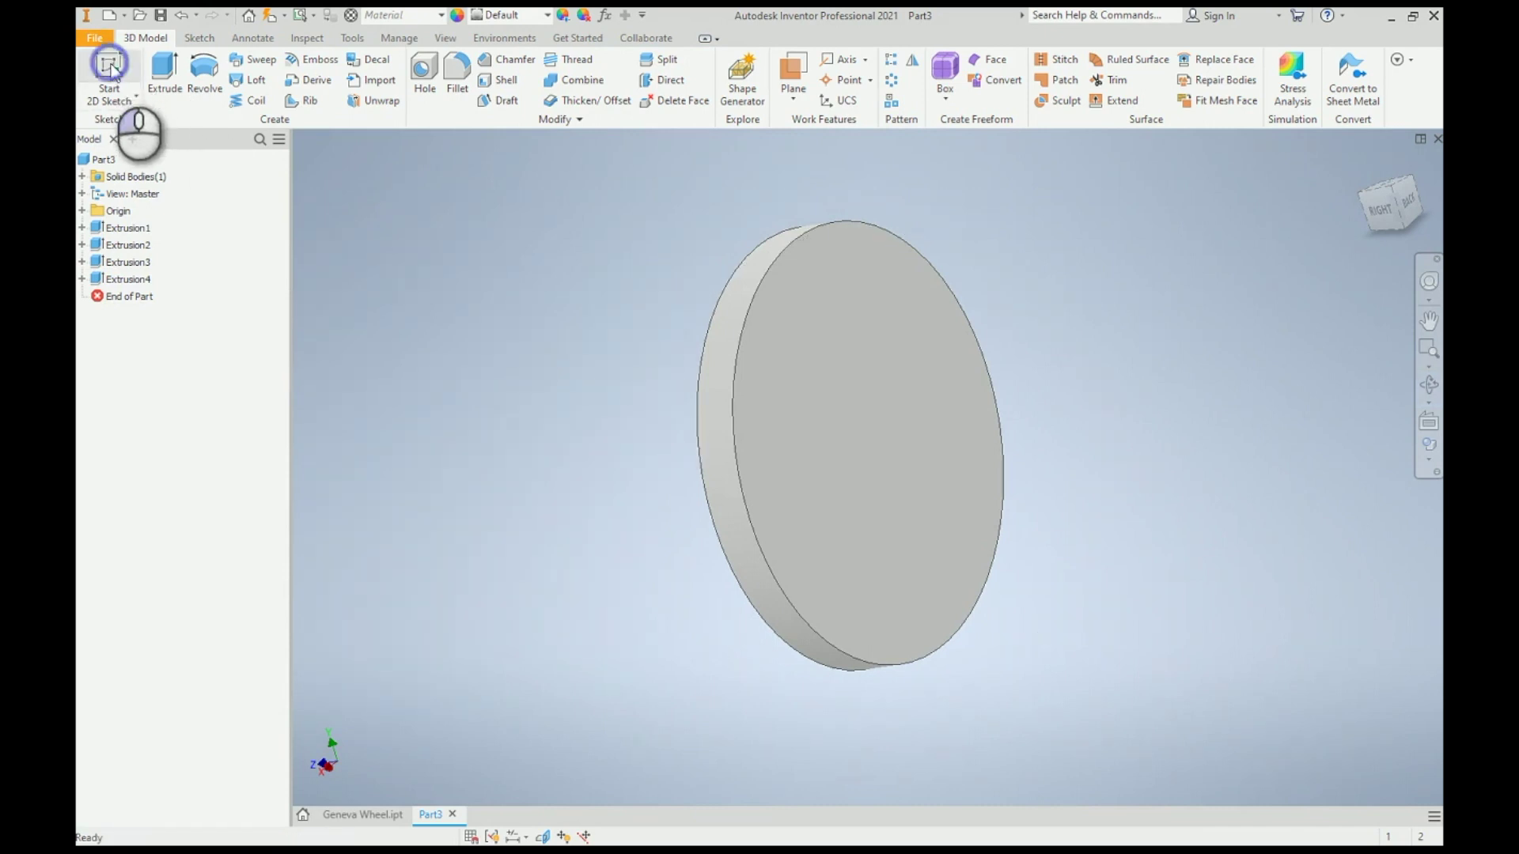
{"action": "left_click", "coordinate": [825, 348]}
{"action": "left_click", "coordinate": [208, 66]}
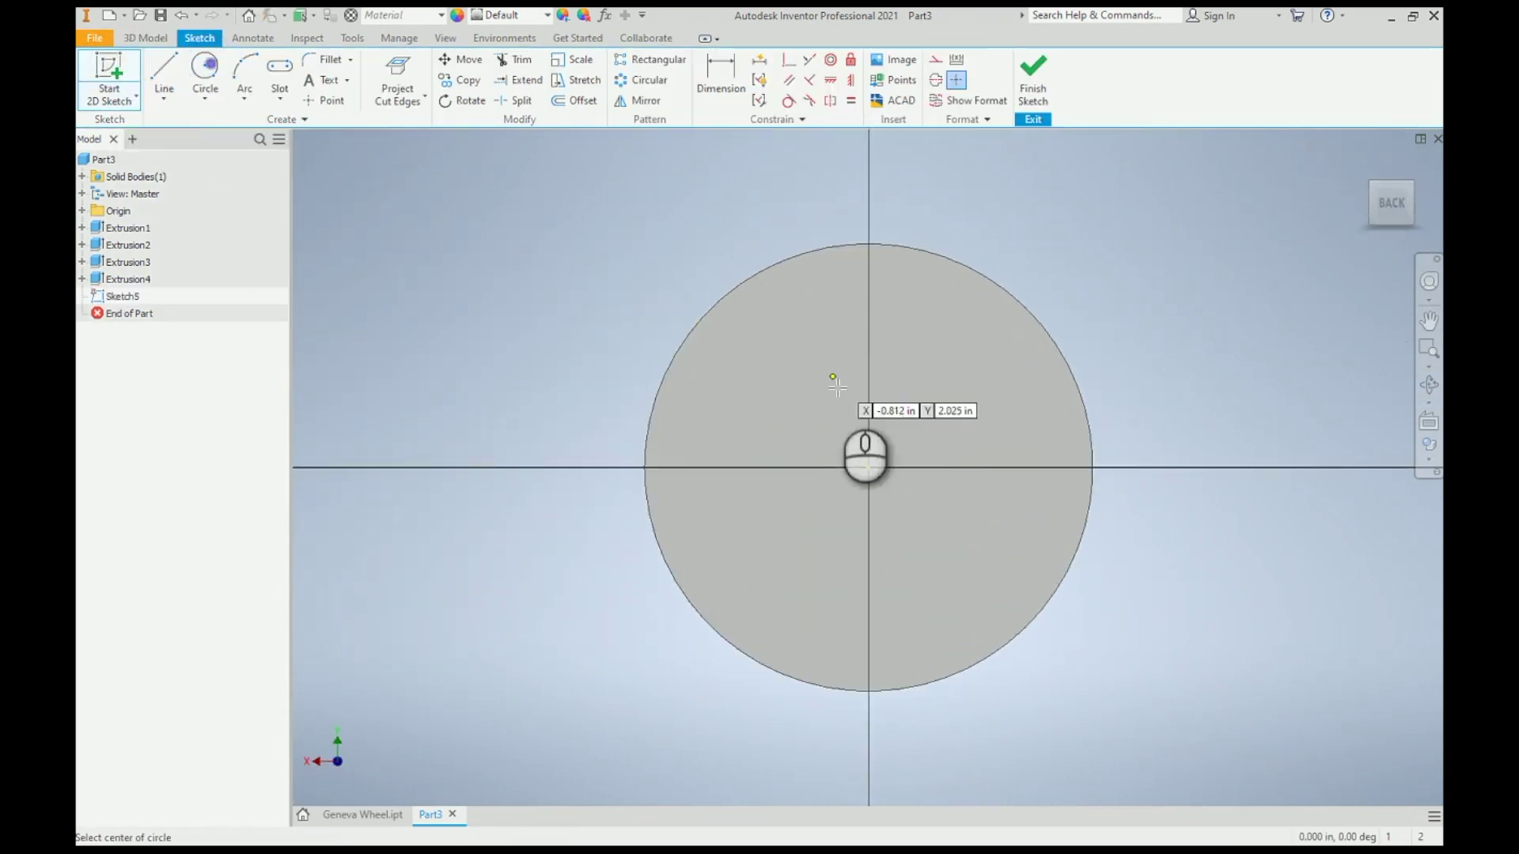
{"action": "left_click", "coordinate": [847, 469]}
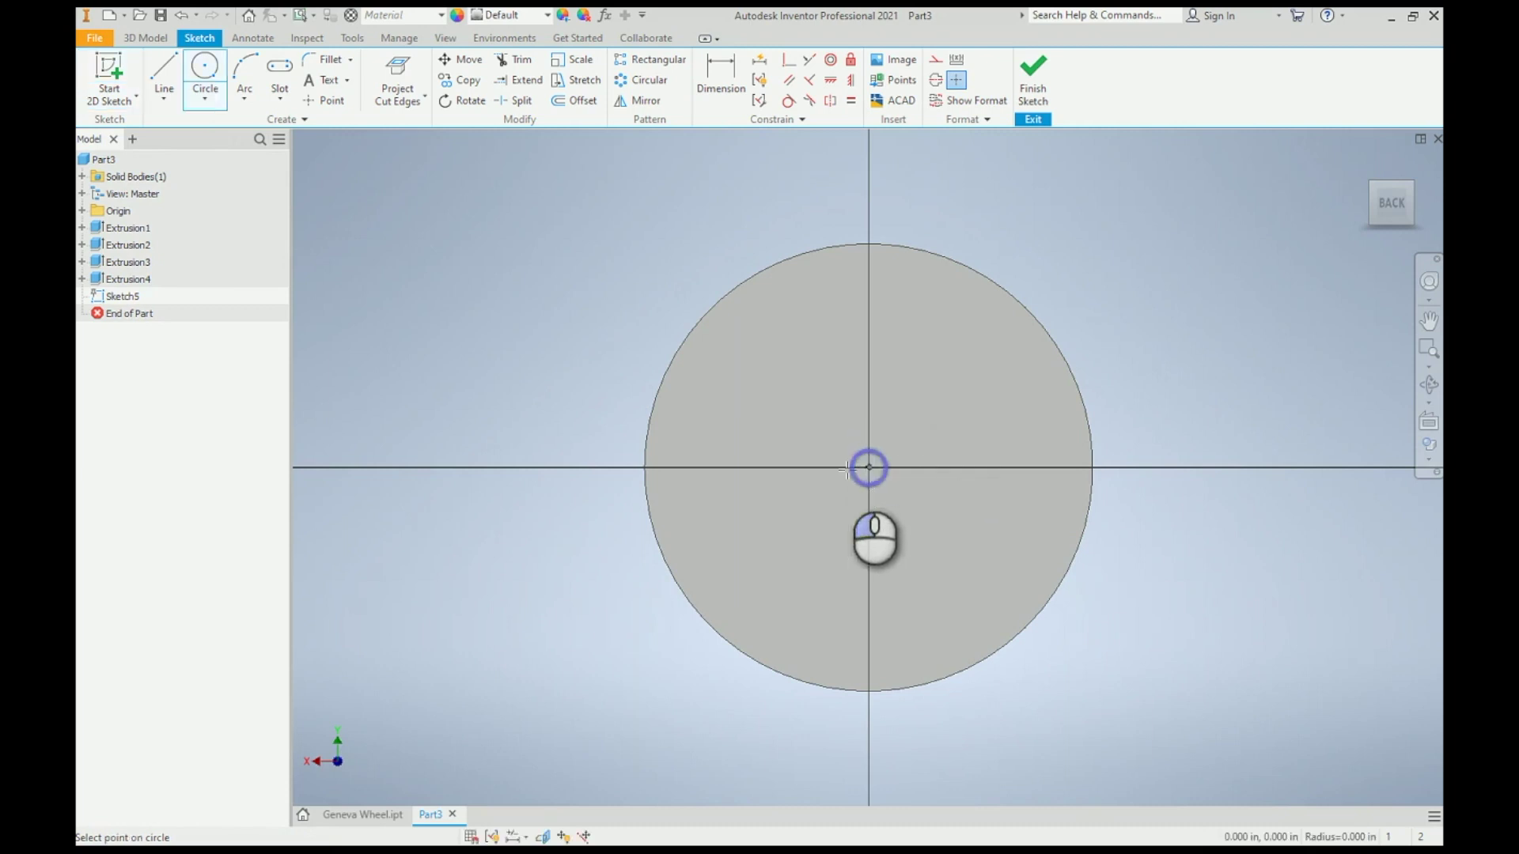
{"action": "left_click", "coordinate": [785, 471]}
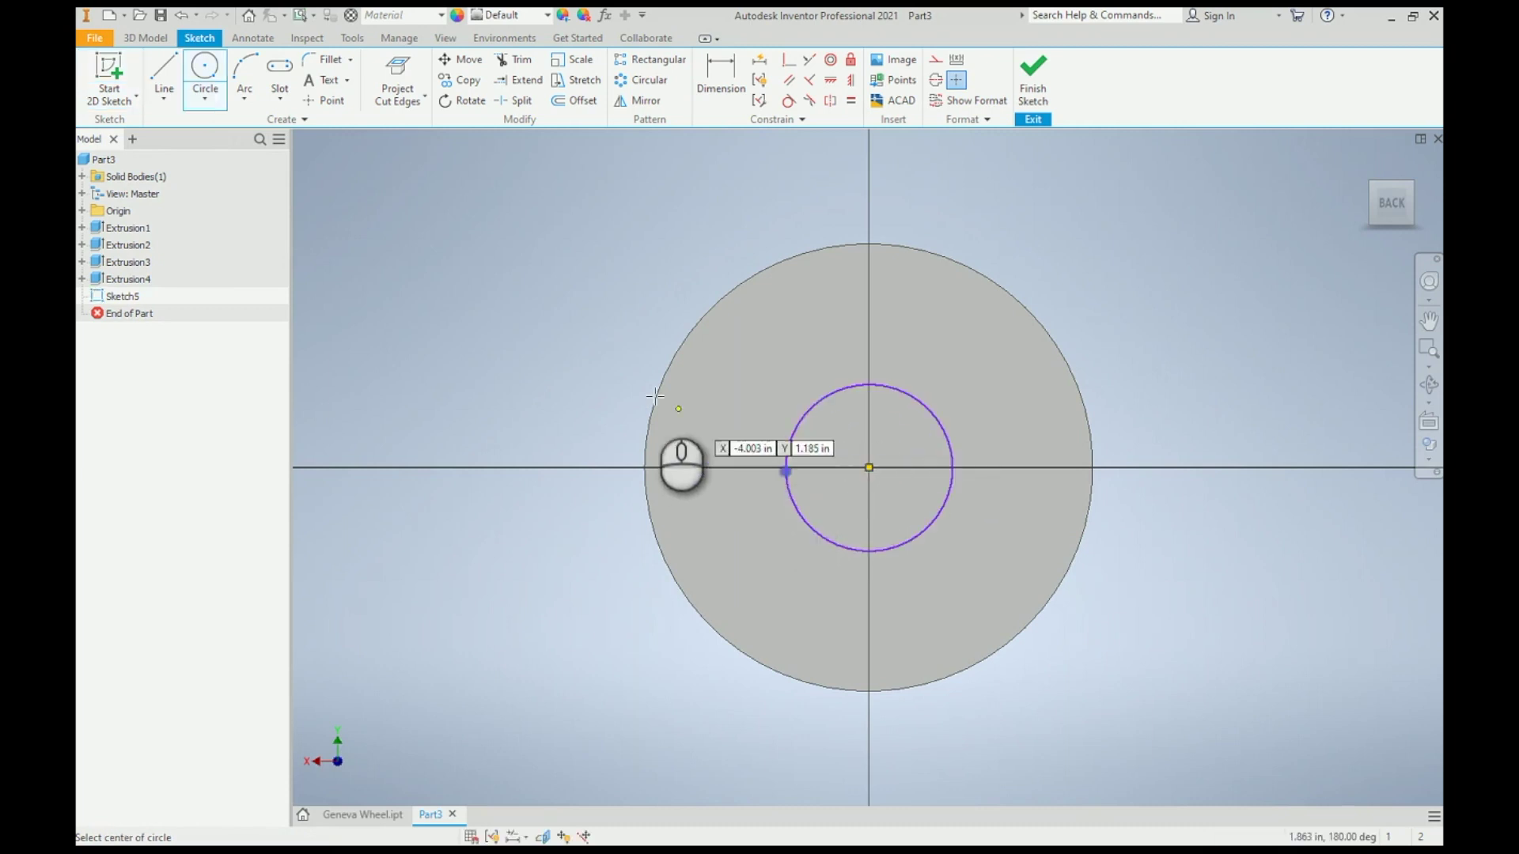
{"action": "right_click", "coordinate": [585, 330]}
{"action": "left_click", "coordinate": [604, 332]}
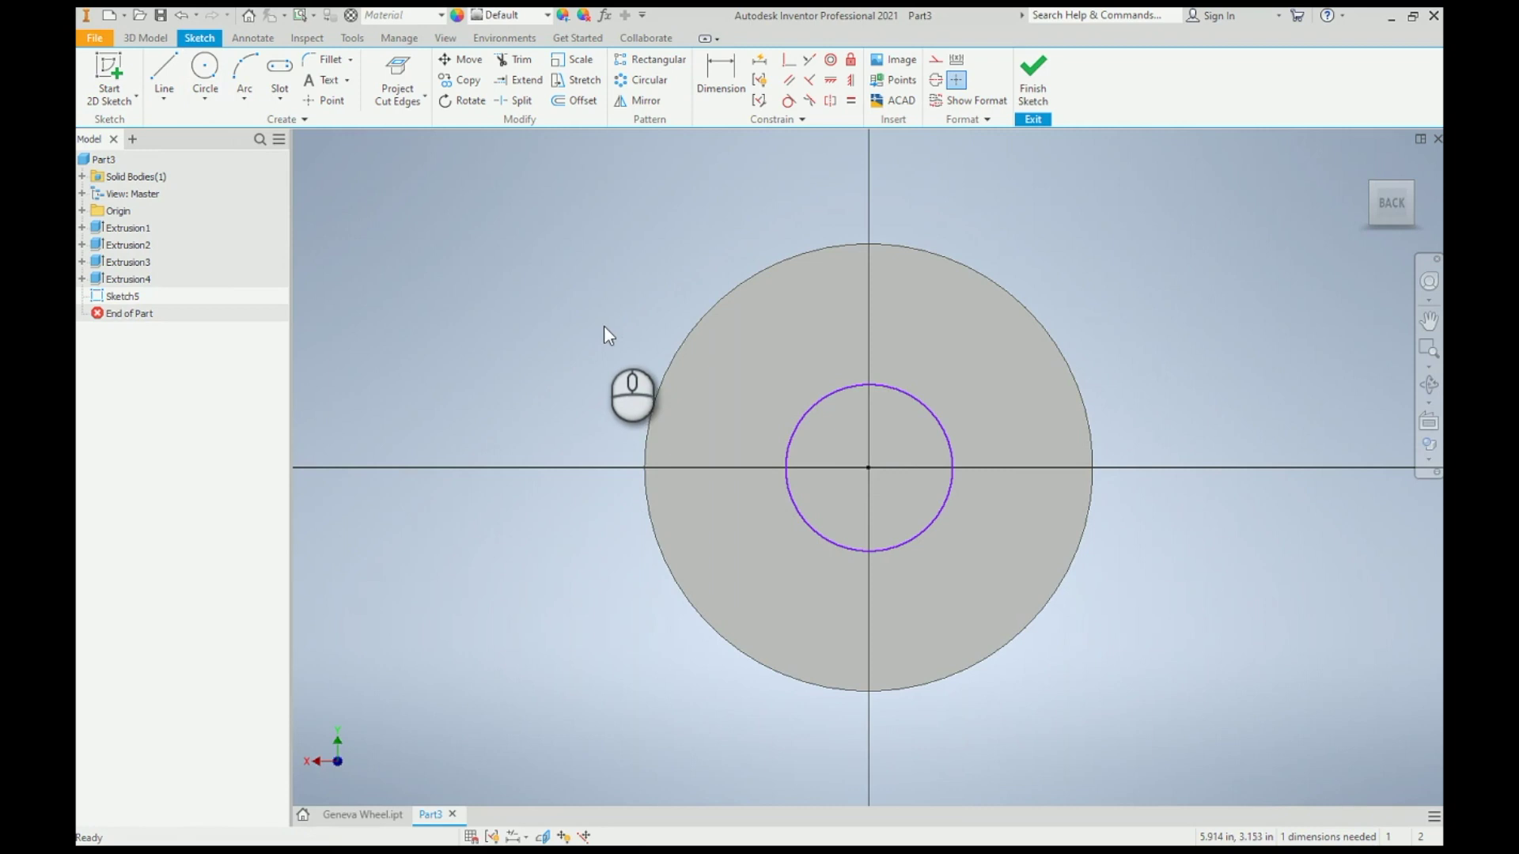
Step: Set the back-face circle's diameter to 1.5 in and extrude it
{"action": "key", "text": "d"}
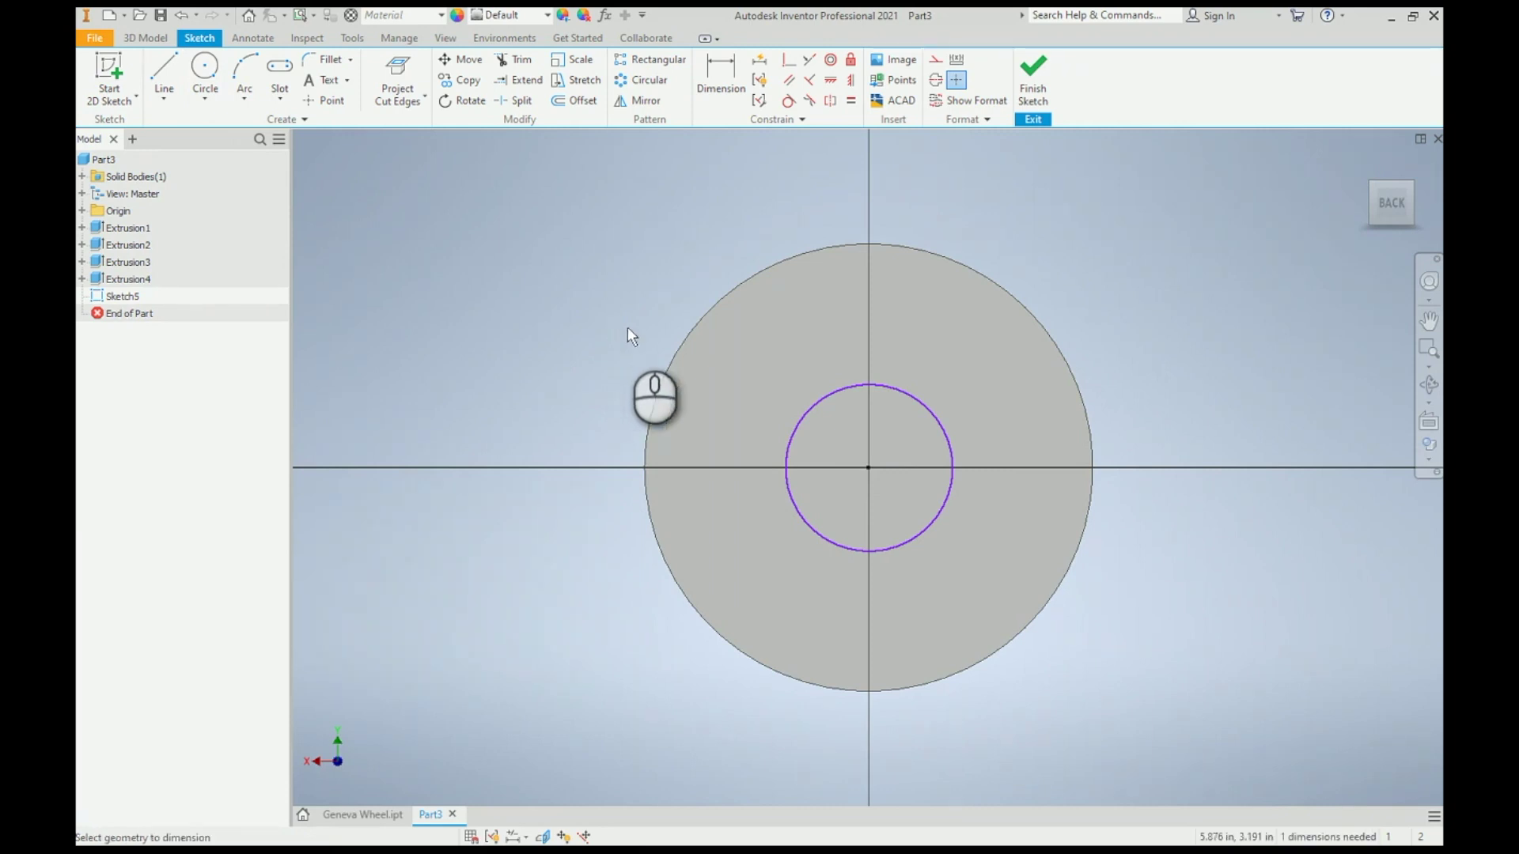
{"action": "left_click", "coordinate": [819, 393]}
{"action": "left_click", "coordinate": [595, 292]}
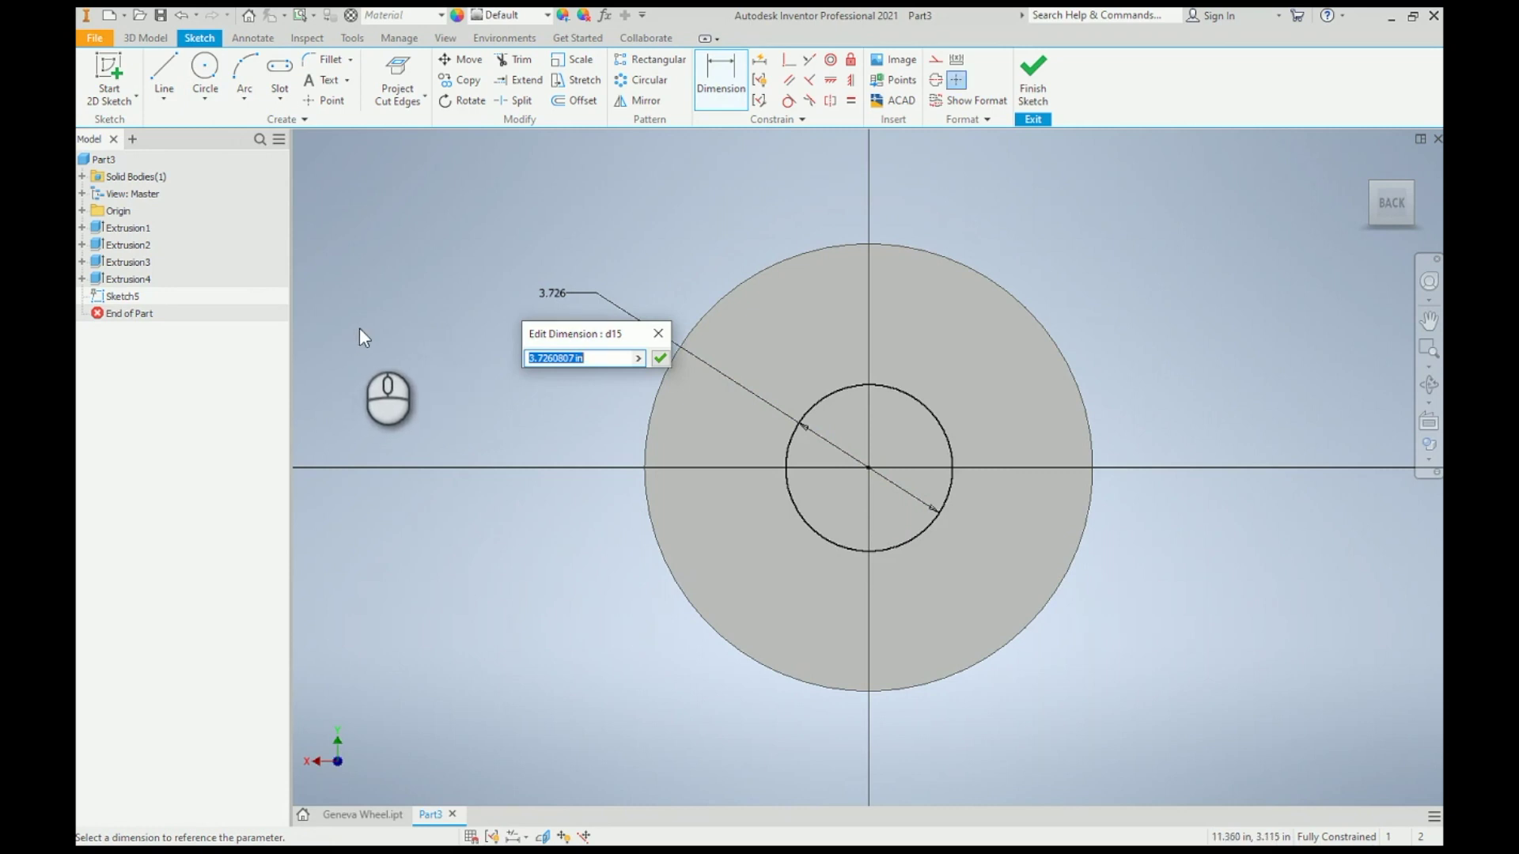
{"action": "type", "text": "1.5"}
{"action": "key", "text": "Return"}
{"action": "middle_click_drag", "start_coordinate": [378, 312], "coordinate": [729, 453], "text": "shift"}
{"action": "key", "text": "e"}
{"action": "left_click", "coordinate": [297, 390]}
Step: Save the part as Crank Wheel in the Geneva Wheel 1 folder
{"action": "left_click", "coordinate": [1428, 385]}
{"action": "left_click_drag", "start_coordinate": [738, 434], "coordinate": [936, 461]}
{"action": "right_click", "coordinate": [691, 330]}
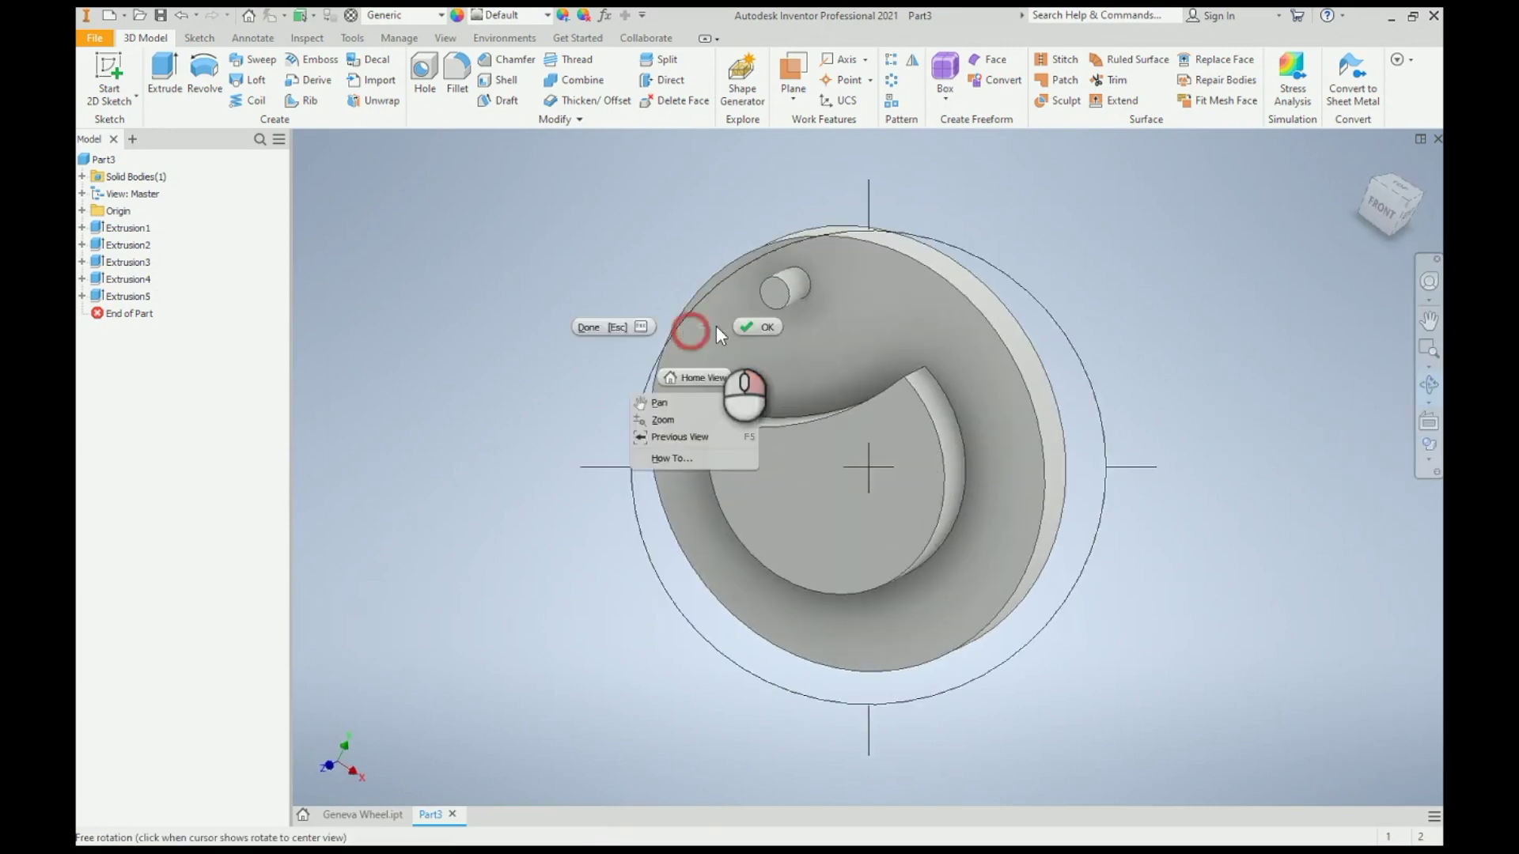
{"action": "left_click", "coordinate": [753, 327]}
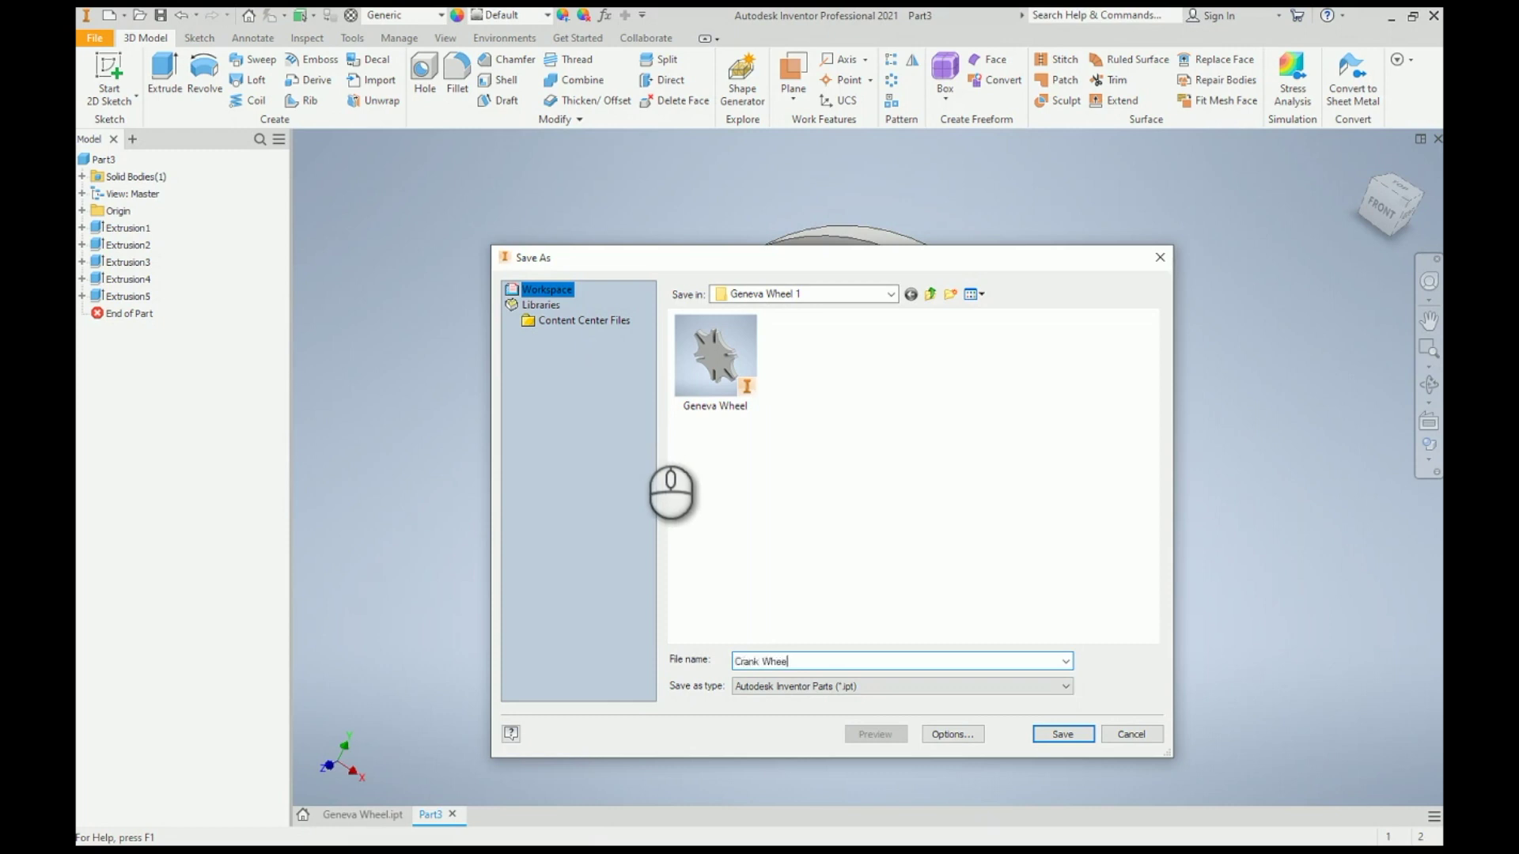
{"action": "left_click", "coordinate": [1042, 736]}
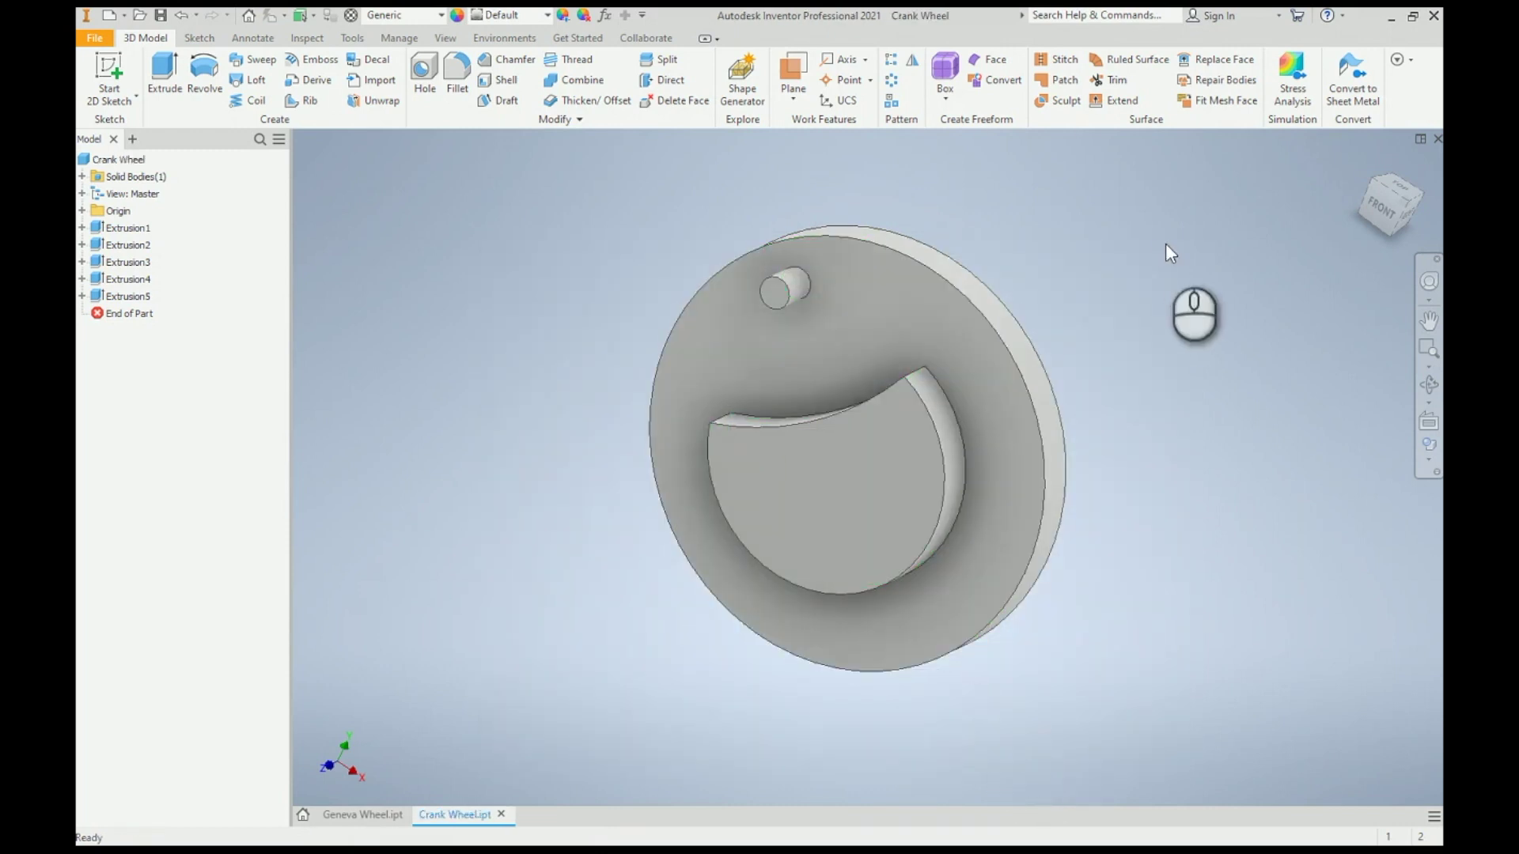
Step: Close the Crank Wheel part and finish the open sketch in the Geneva Wheel part
{"action": "left_click", "coordinate": [1437, 139]}
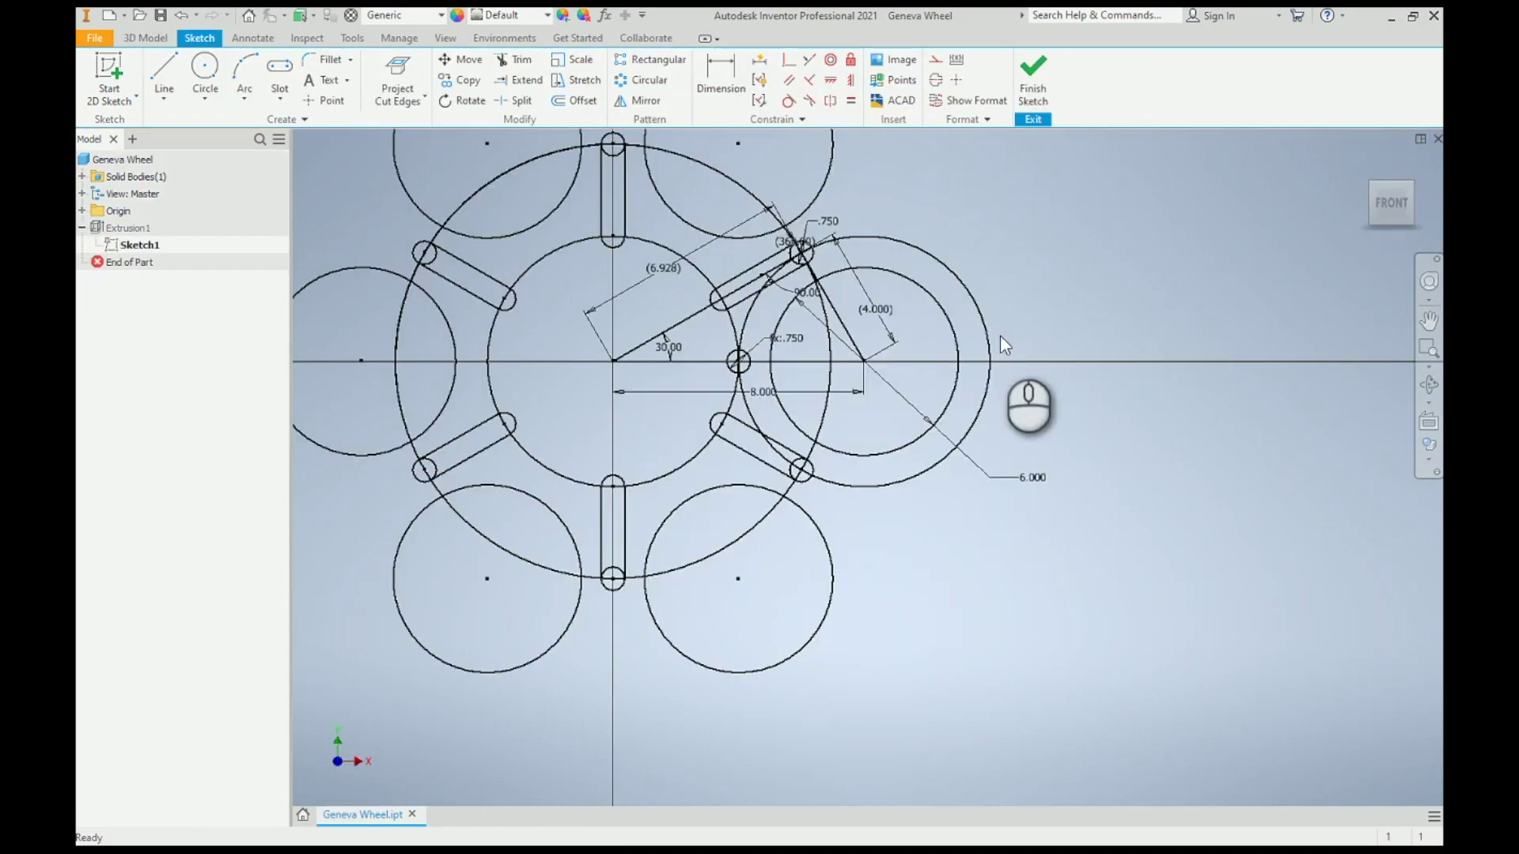
{"action": "left_click", "coordinate": [1076, 366]}
{"action": "left_click", "coordinate": [1095, 372]}
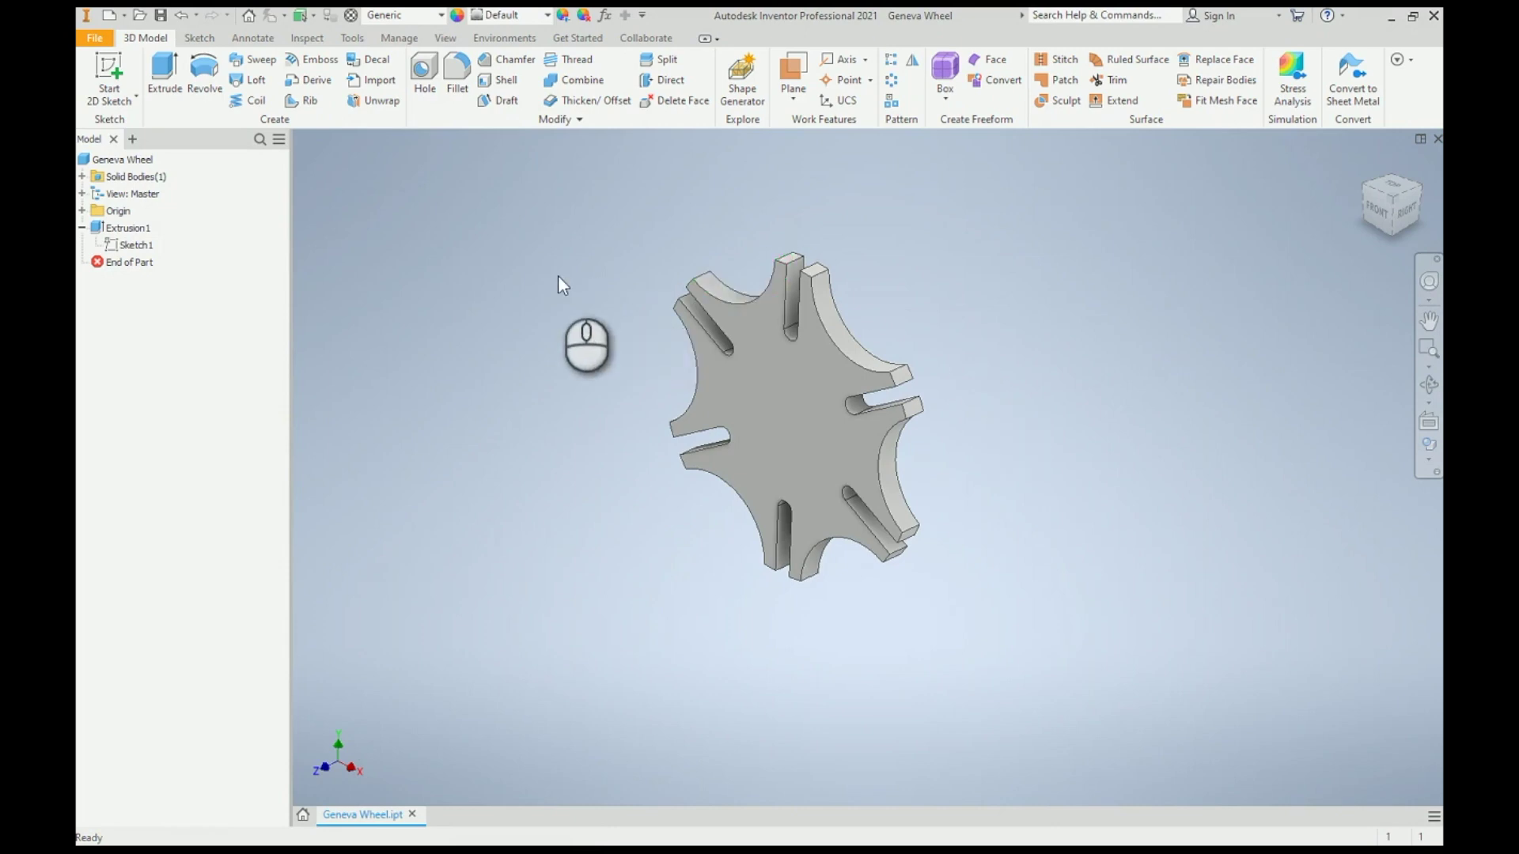
Step: Create a new part and start a 2D sketch on its front (XY) plane
{"action": "left_click", "coordinate": [110, 15]}
{"action": "left_click", "coordinate": [745, 376]}
{"action": "left_click", "coordinate": [745, 377]}
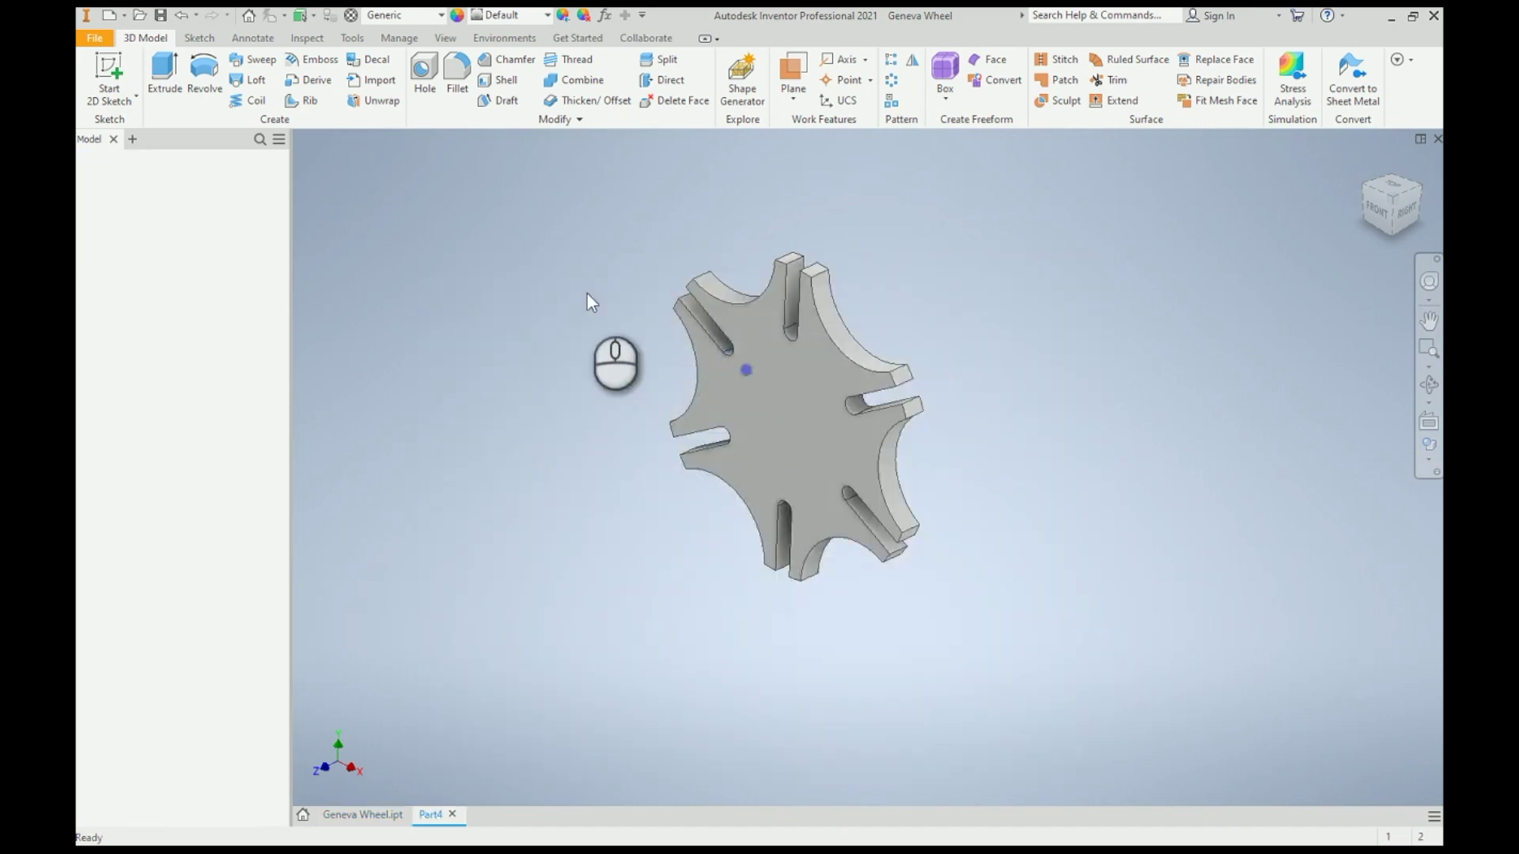
{"action": "left_click", "coordinate": [111, 70]}
{"action": "left_click", "coordinate": [771, 253]}
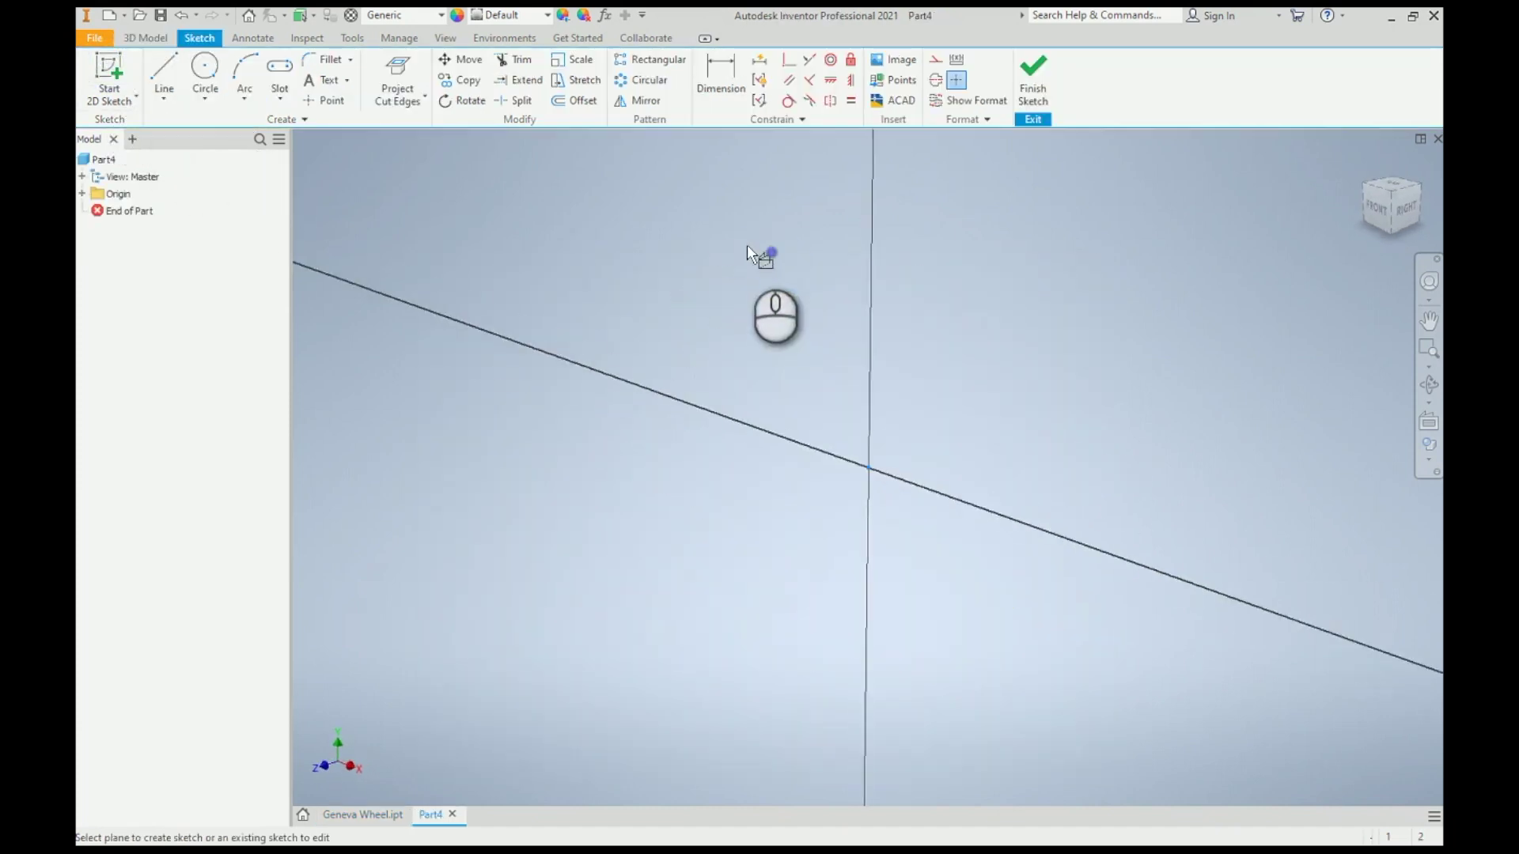
Step: Draw a circle centred on the origin and set its diameter to 17 in
{"action": "left_click", "coordinate": [205, 70]}
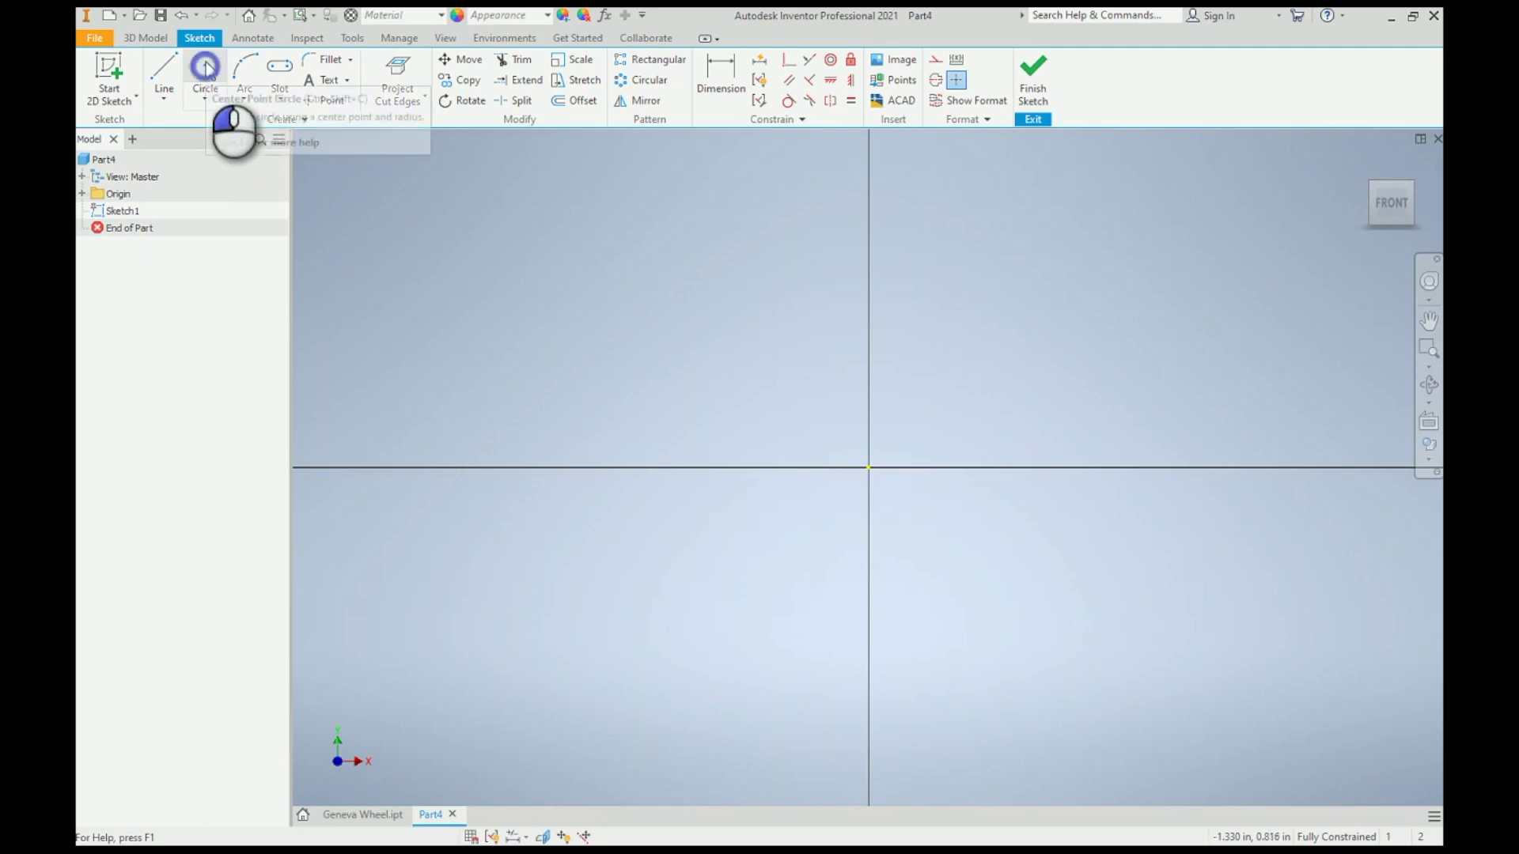
{"action": "left_click", "coordinate": [868, 468]}
{"action": "scroll", "coordinate": [691, 536], "scroll_direction": "up", "scroll_amount": 3}
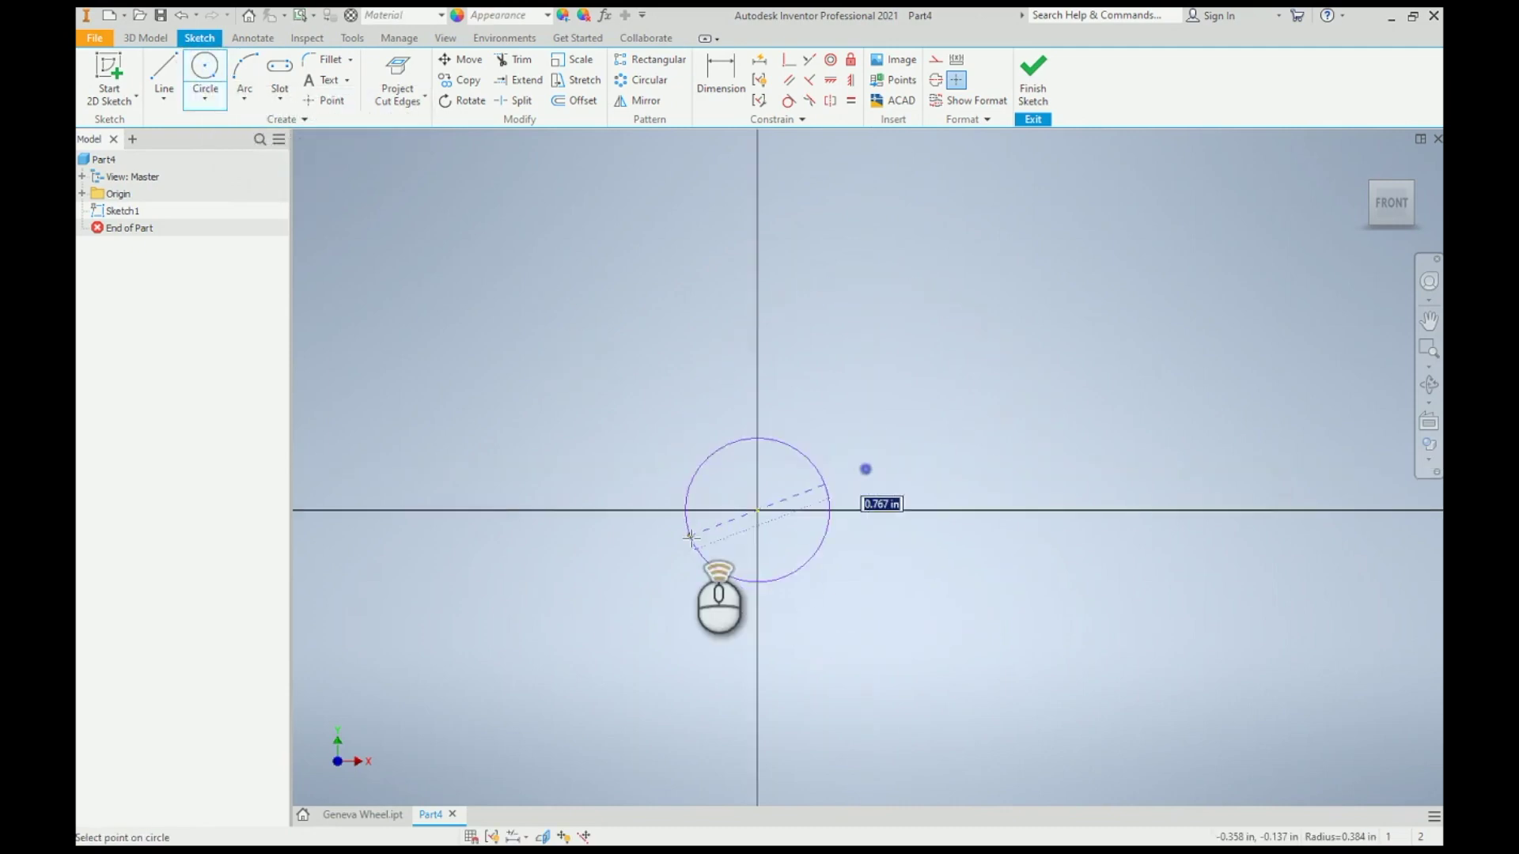
{"action": "left_click", "coordinate": [545, 428]}
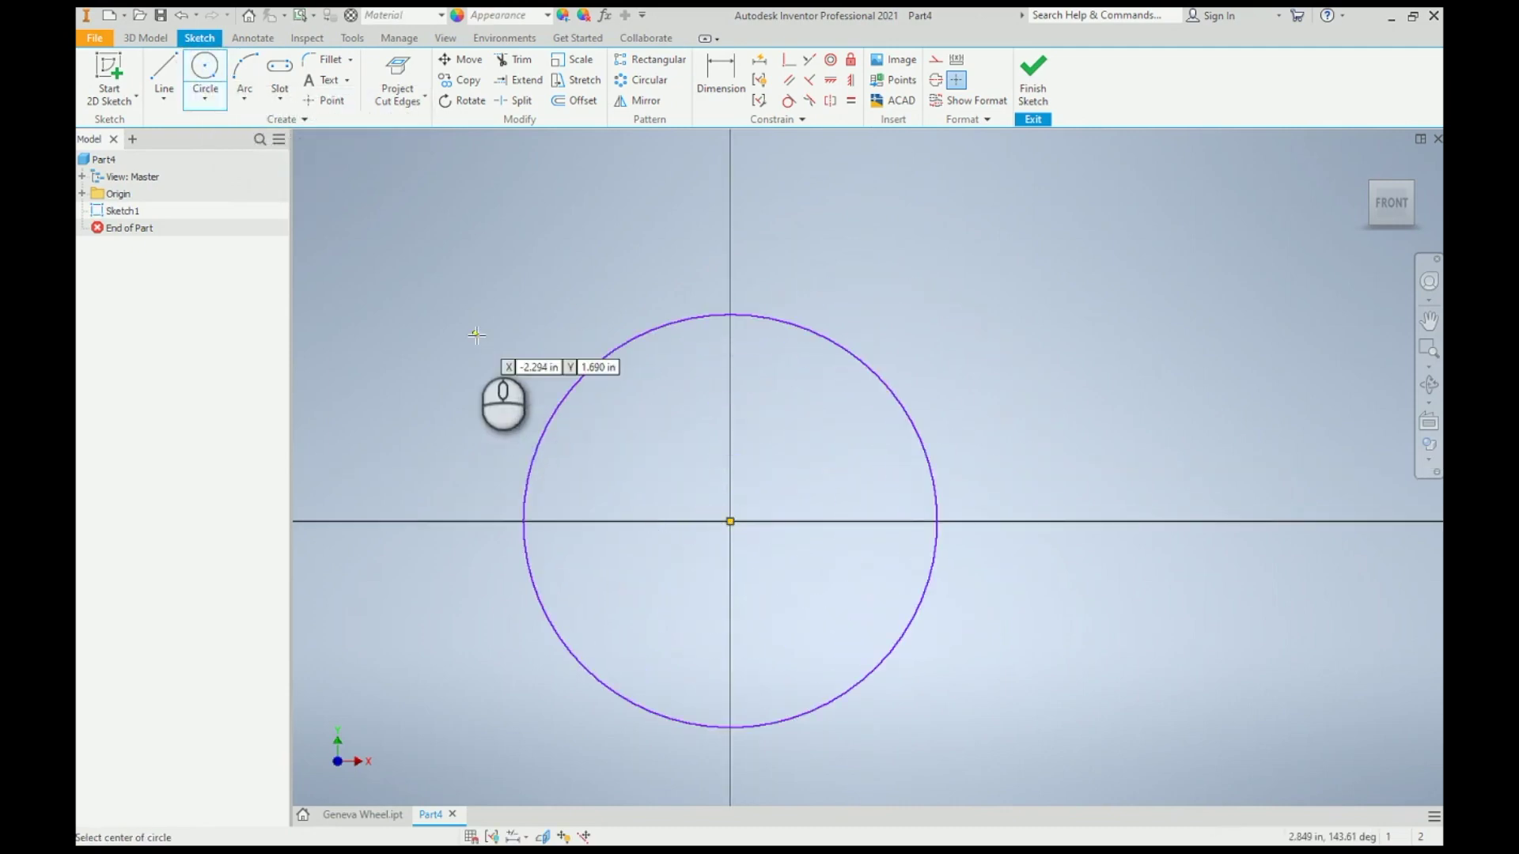
{"action": "key", "text": "d"}
{"action": "left_click", "coordinate": [567, 383]}
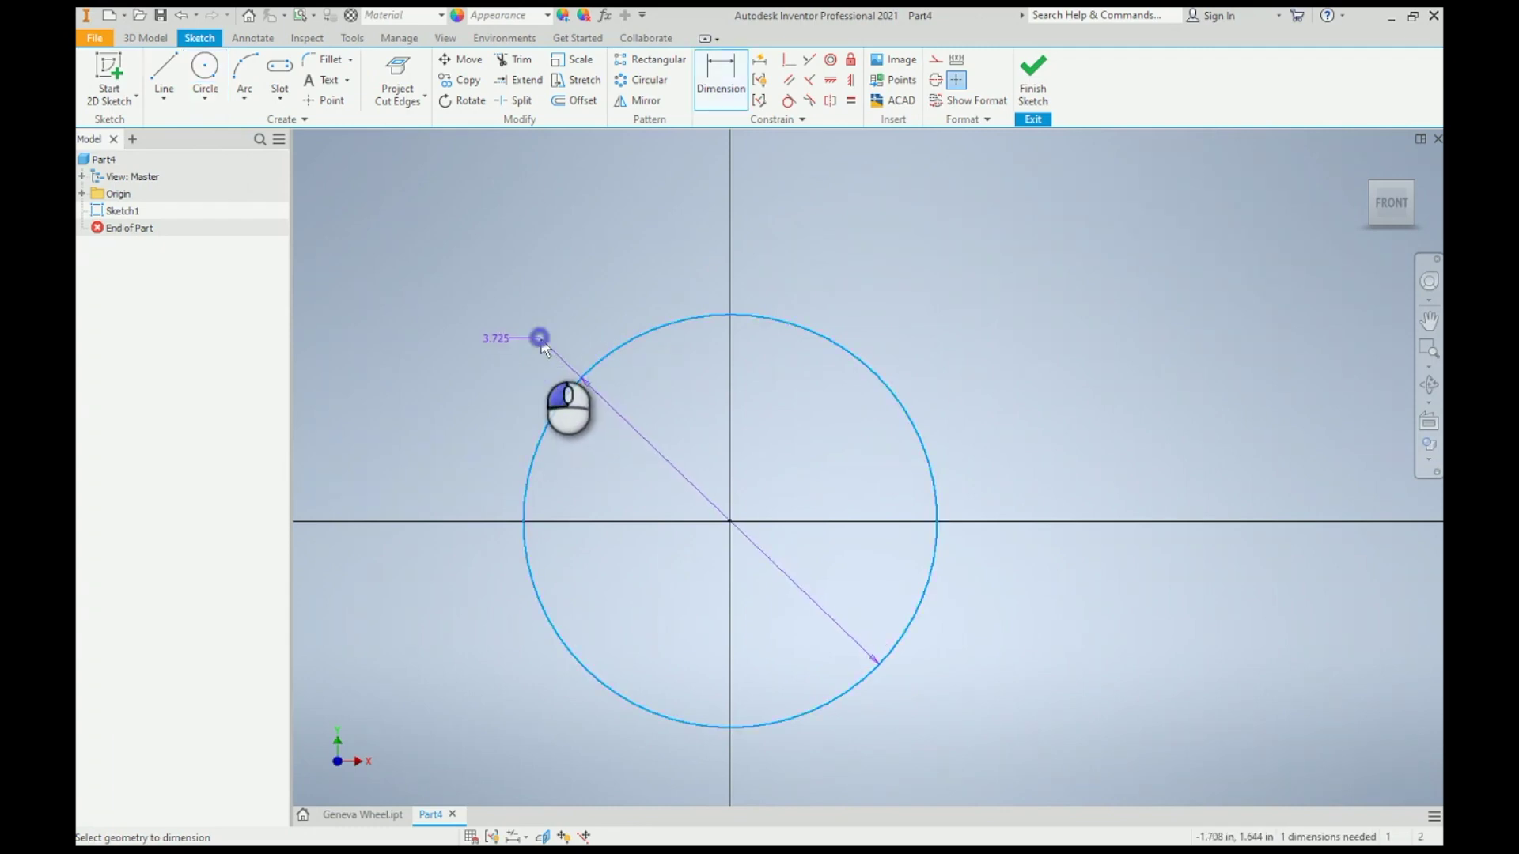
{"action": "left_click", "coordinate": [541, 339]}
{"action": "type", "text": "1"}
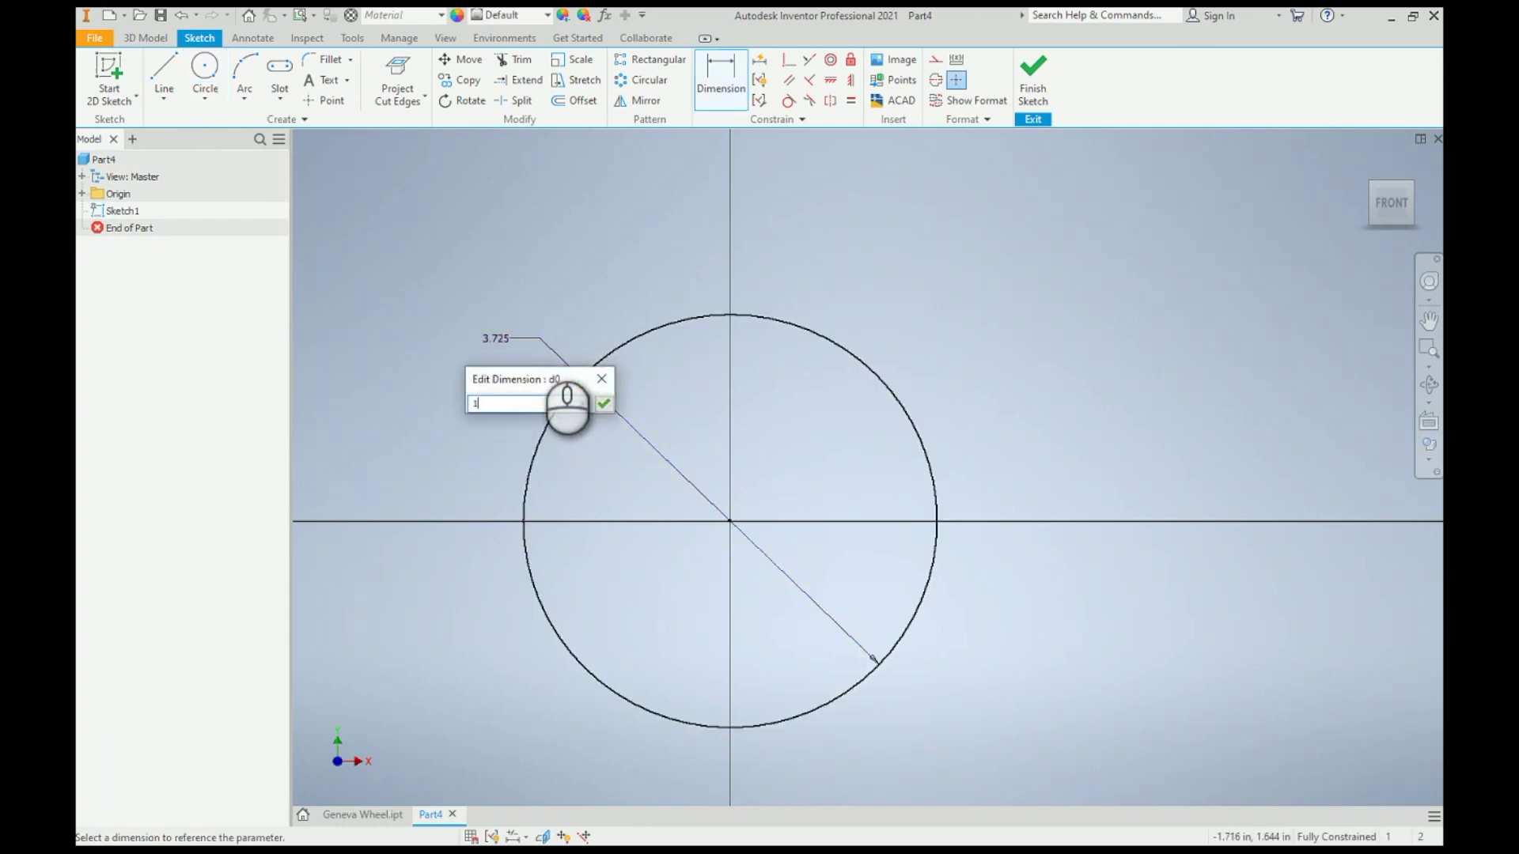
{"action": "type", "text": "7"}
{"action": "key", "text": "Return"}
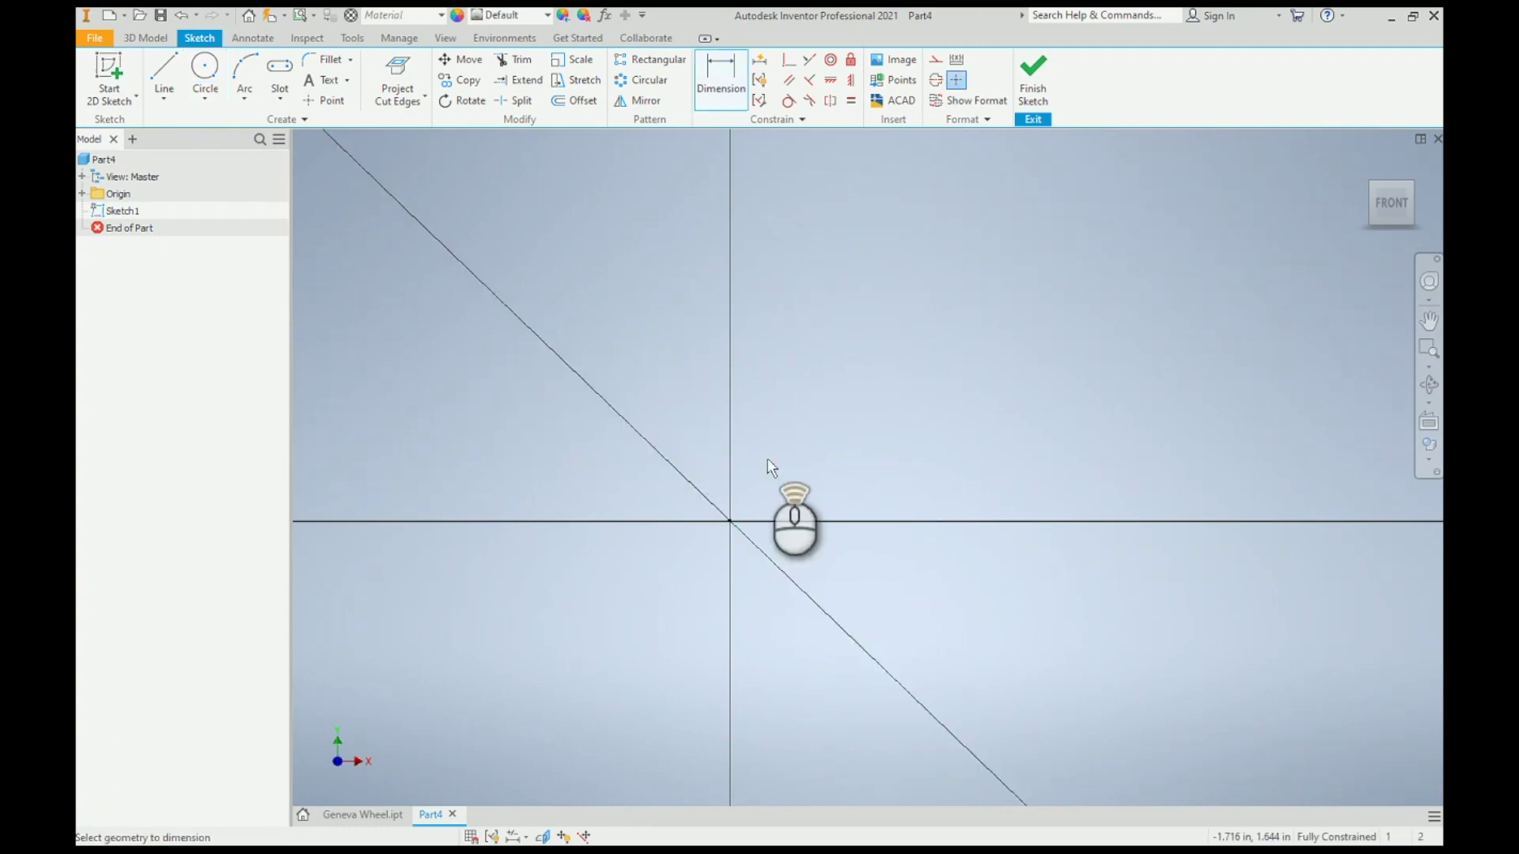
{"action": "scroll", "coordinate": [768, 492], "scroll_direction": "up", "scroll_amount": 5}
Step: Draw a horizontal line from the circle's centre toward its right side and set its length to 8 in
{"action": "left_click", "coordinate": [163, 69]}
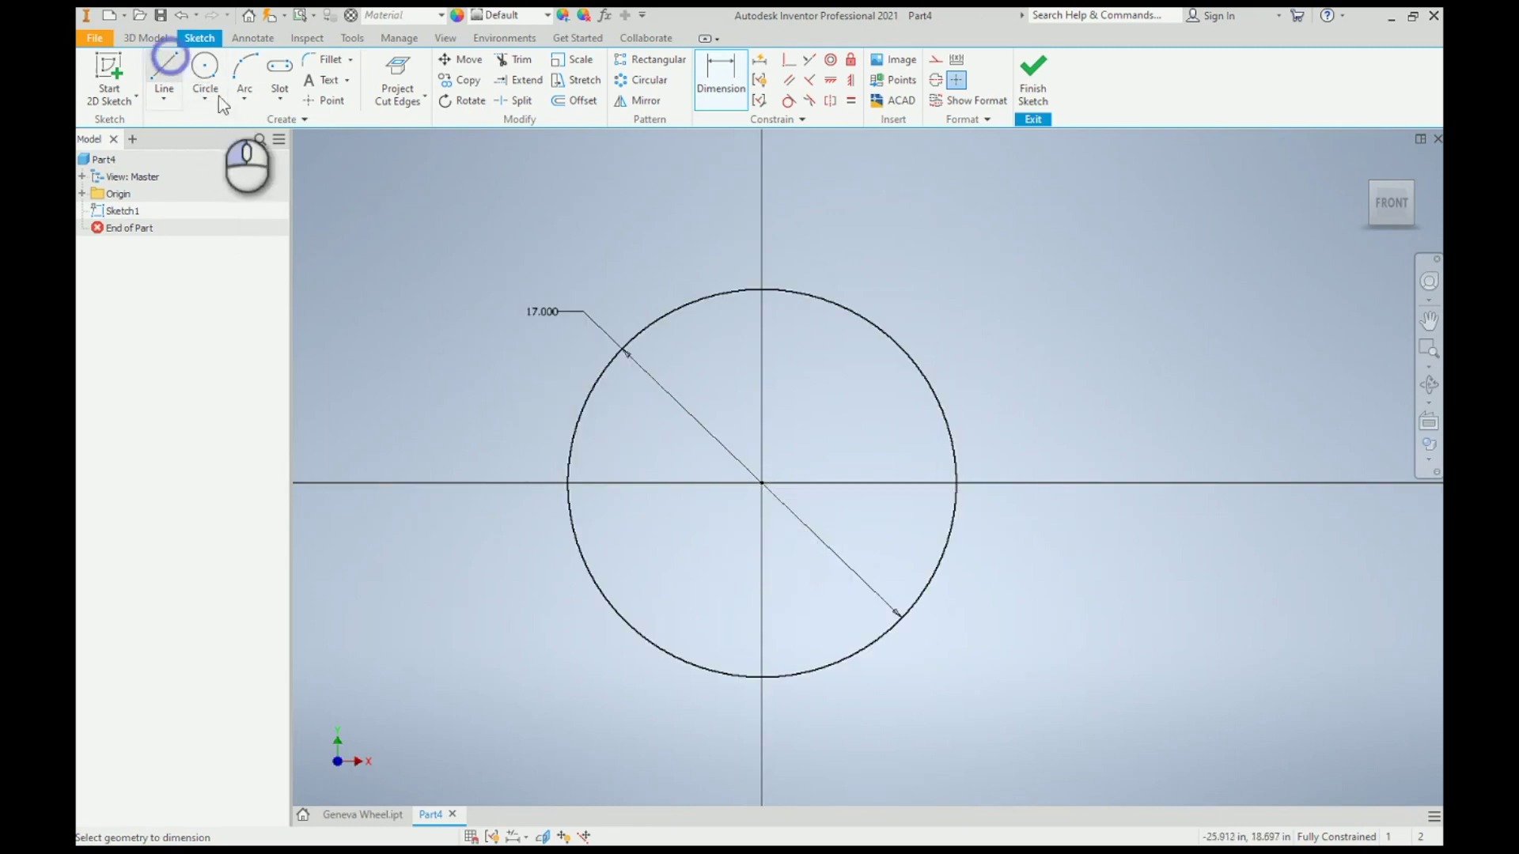
{"action": "left_click", "coordinate": [762, 482]}
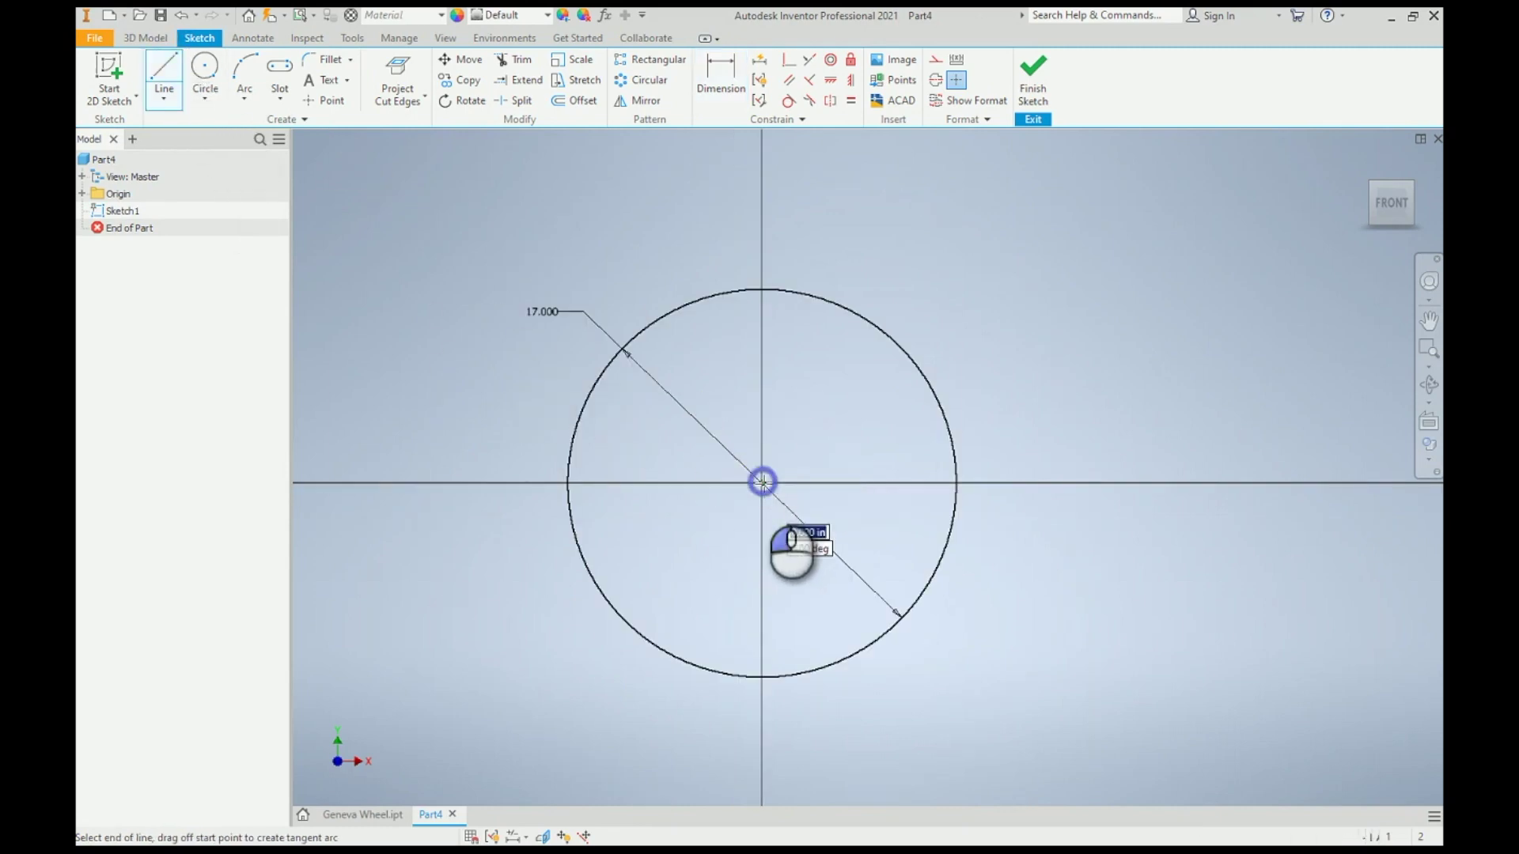
{"action": "left_click", "coordinate": [1033, 481]}
{"action": "key", "text": "d"}
{"action": "left_click", "coordinate": [987, 481]}
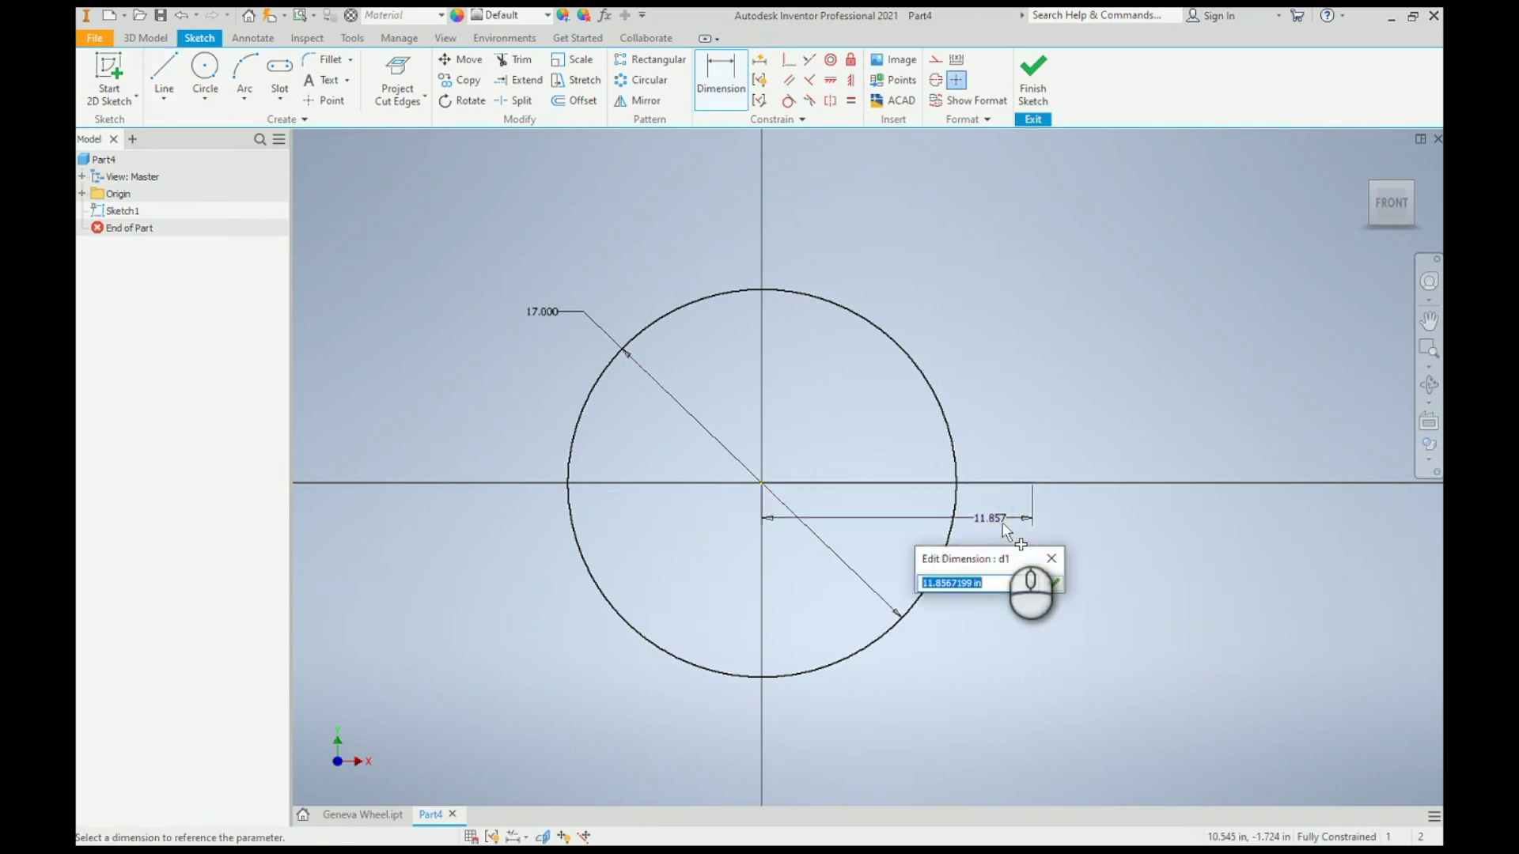
{"action": "key", "text": "Return"}
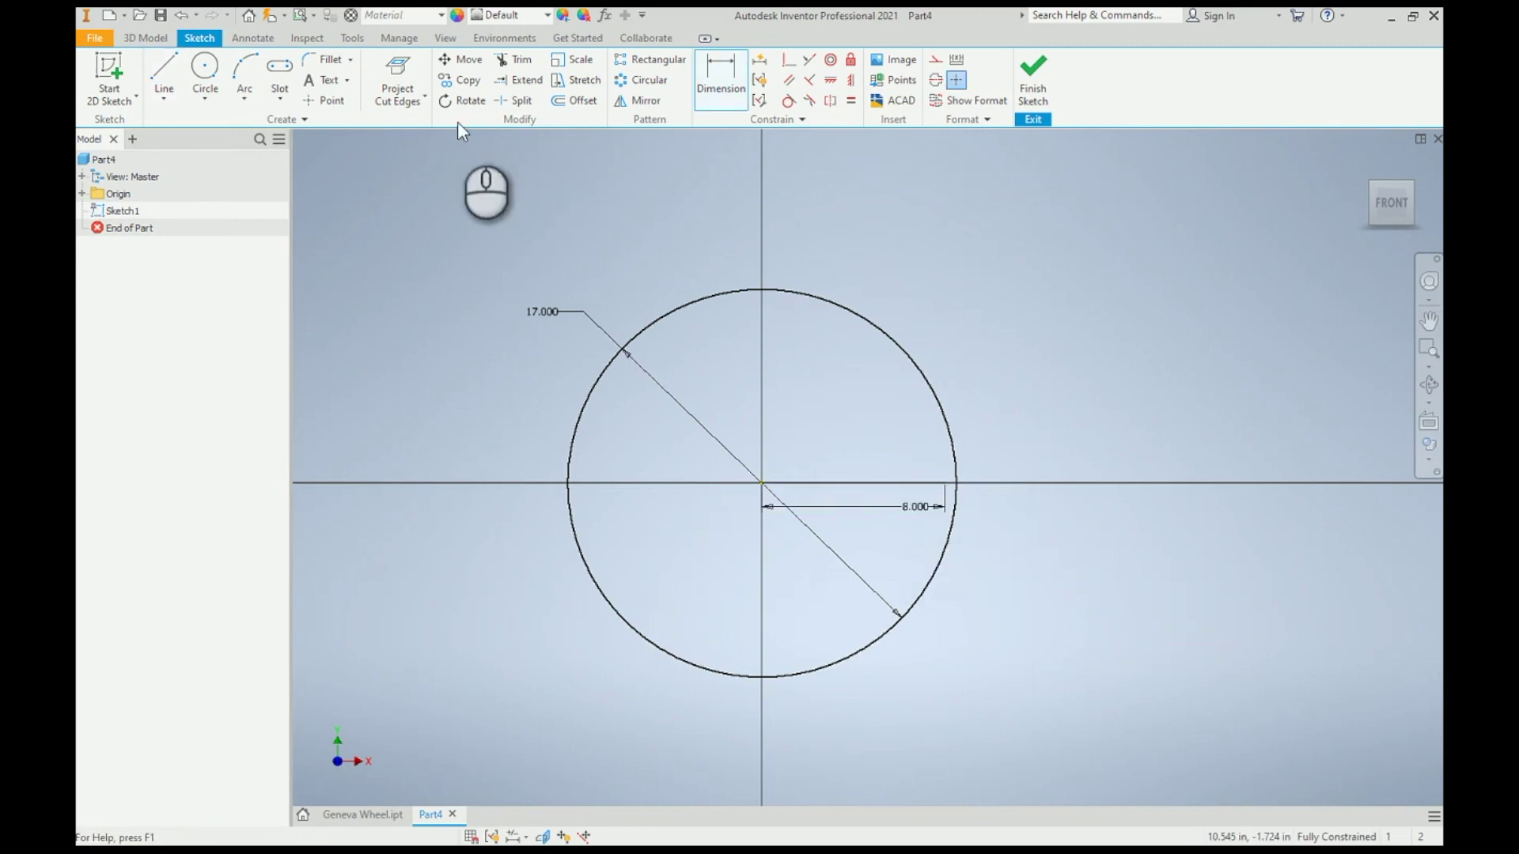
Step: Draw a circle centred on the free end of the 8 in line and set its diameter to 12.75 in
{"action": "left_click", "coordinate": [206, 65]}
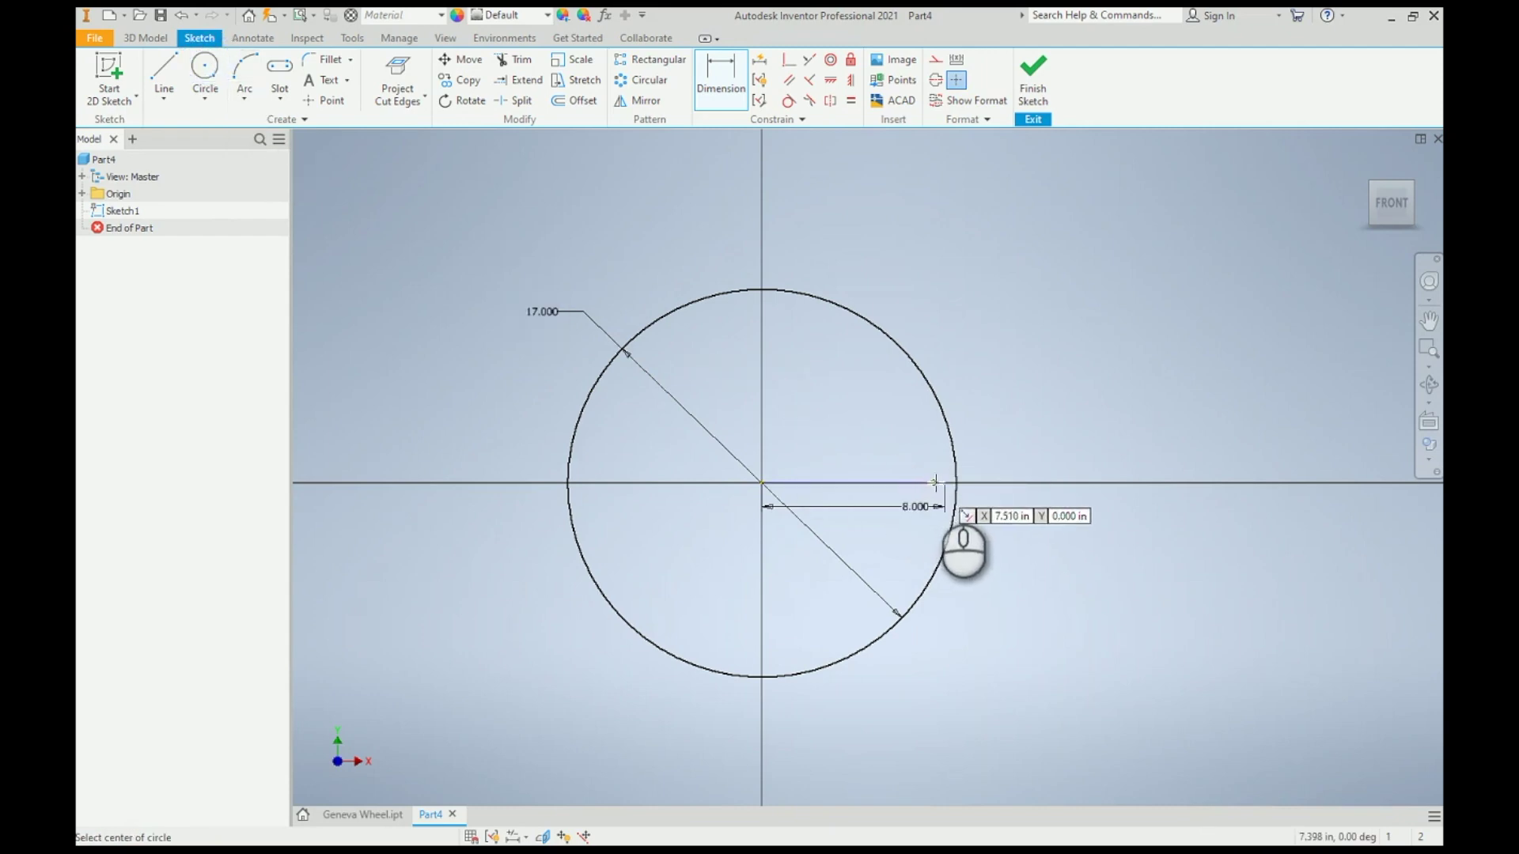
{"action": "scroll", "coordinate": [943, 481], "scroll_direction": "up", "scroll_amount": 3}
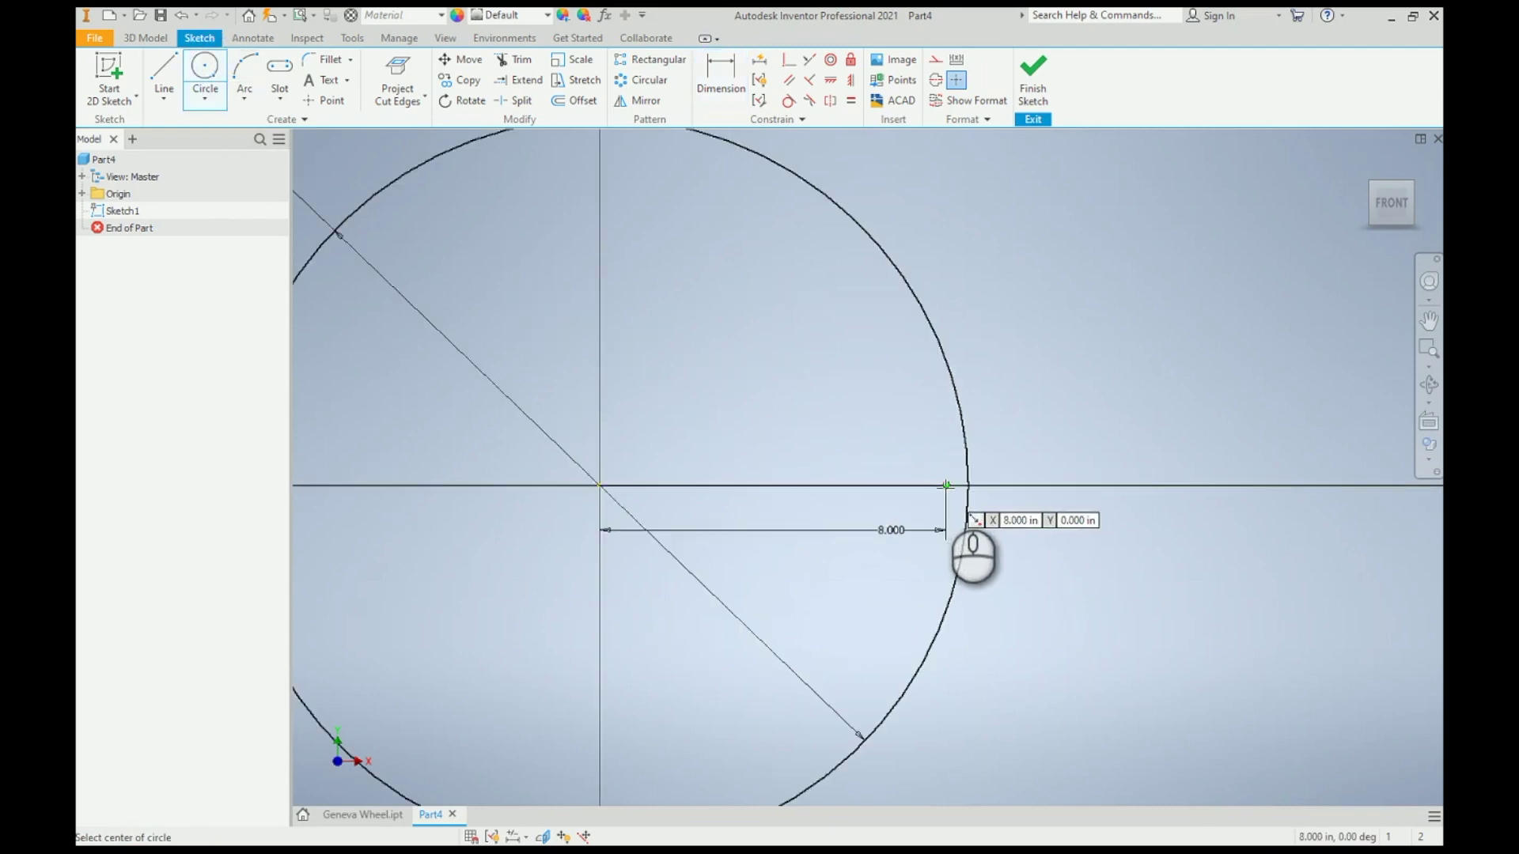
{"action": "left_click", "coordinate": [946, 485]}
{"action": "scroll", "coordinate": [878, 466], "scroll_direction": "down", "scroll_amount": 2}
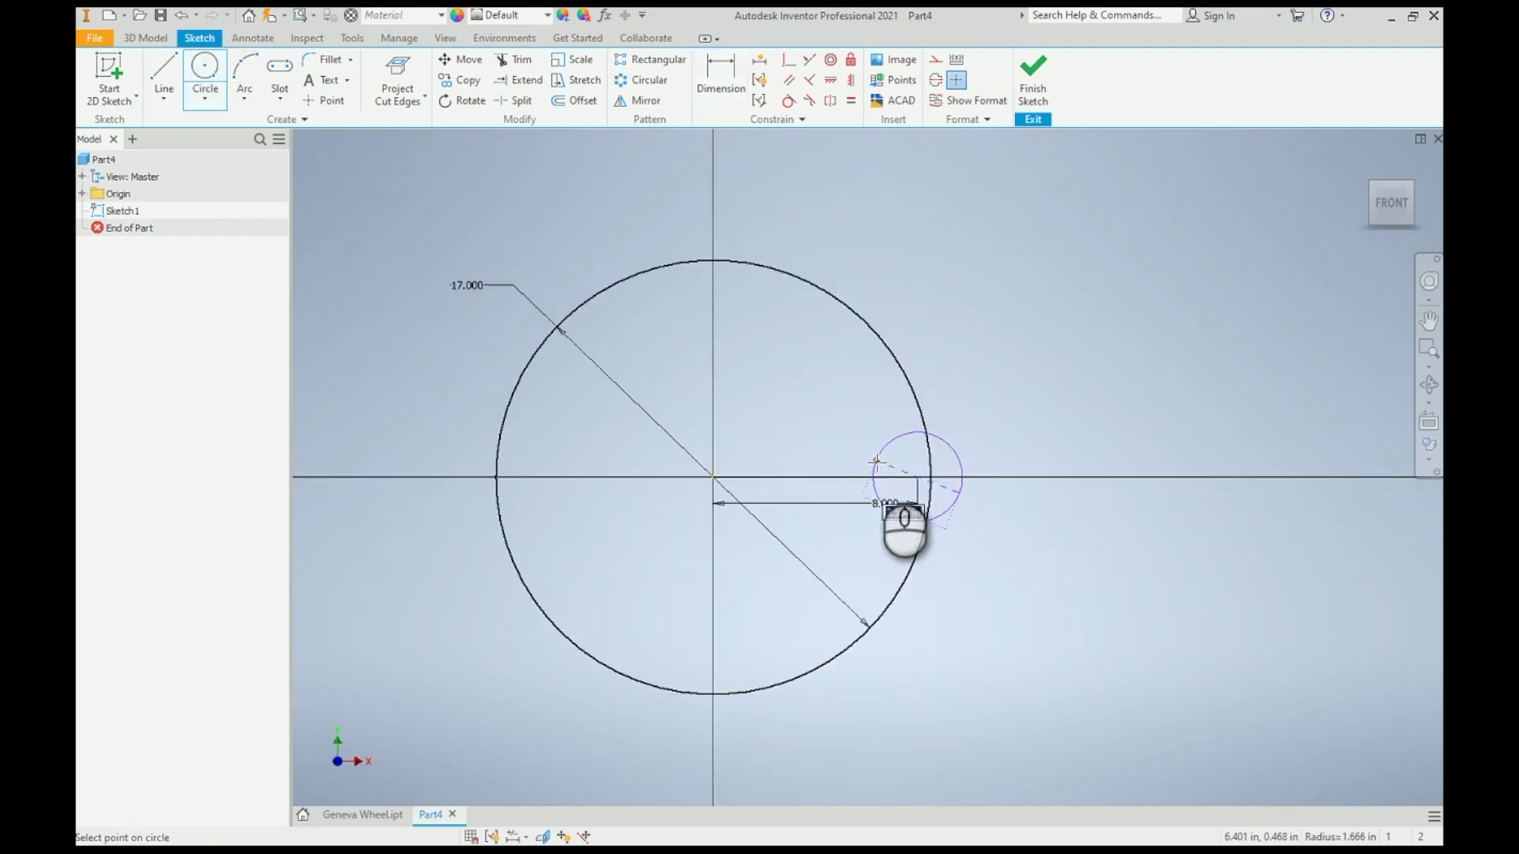
{"action": "left_click", "coordinate": [939, 309]}
{"action": "key", "text": "d"}
{"action": "left_click", "coordinate": [935, 309]}
{"action": "left_click", "coordinate": [963, 265]}
{"action": "type", "text": "12.75"}
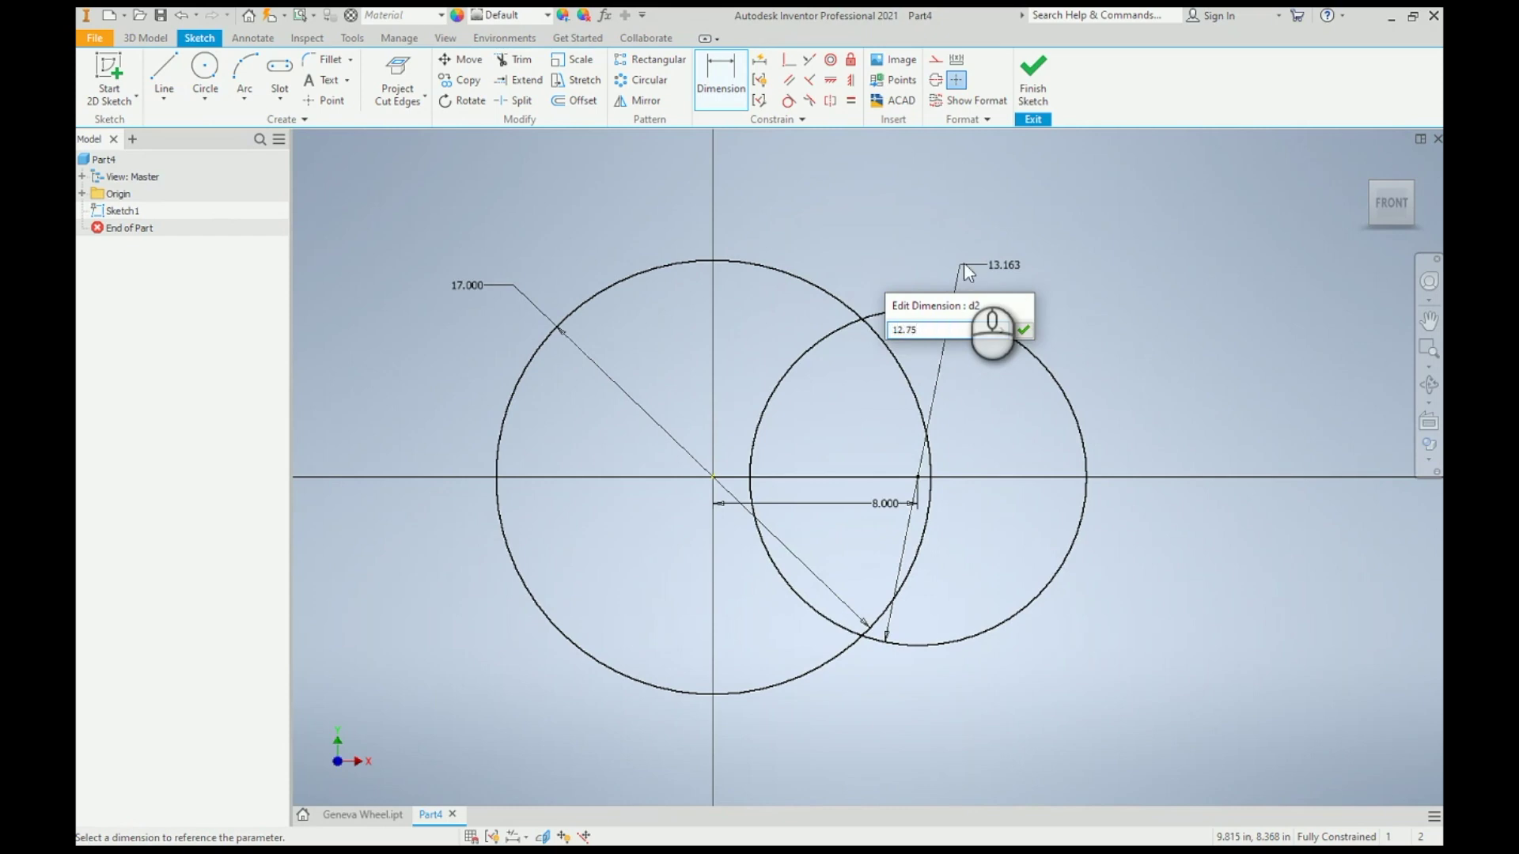
{"action": "key", "text": "Return"}
Step: Draw two straight lines joining the large and small circles, one along the upper side and one along the lower side
{"action": "left_click", "coordinate": [181, 68]}
{"action": "left_click", "coordinate": [779, 260]}
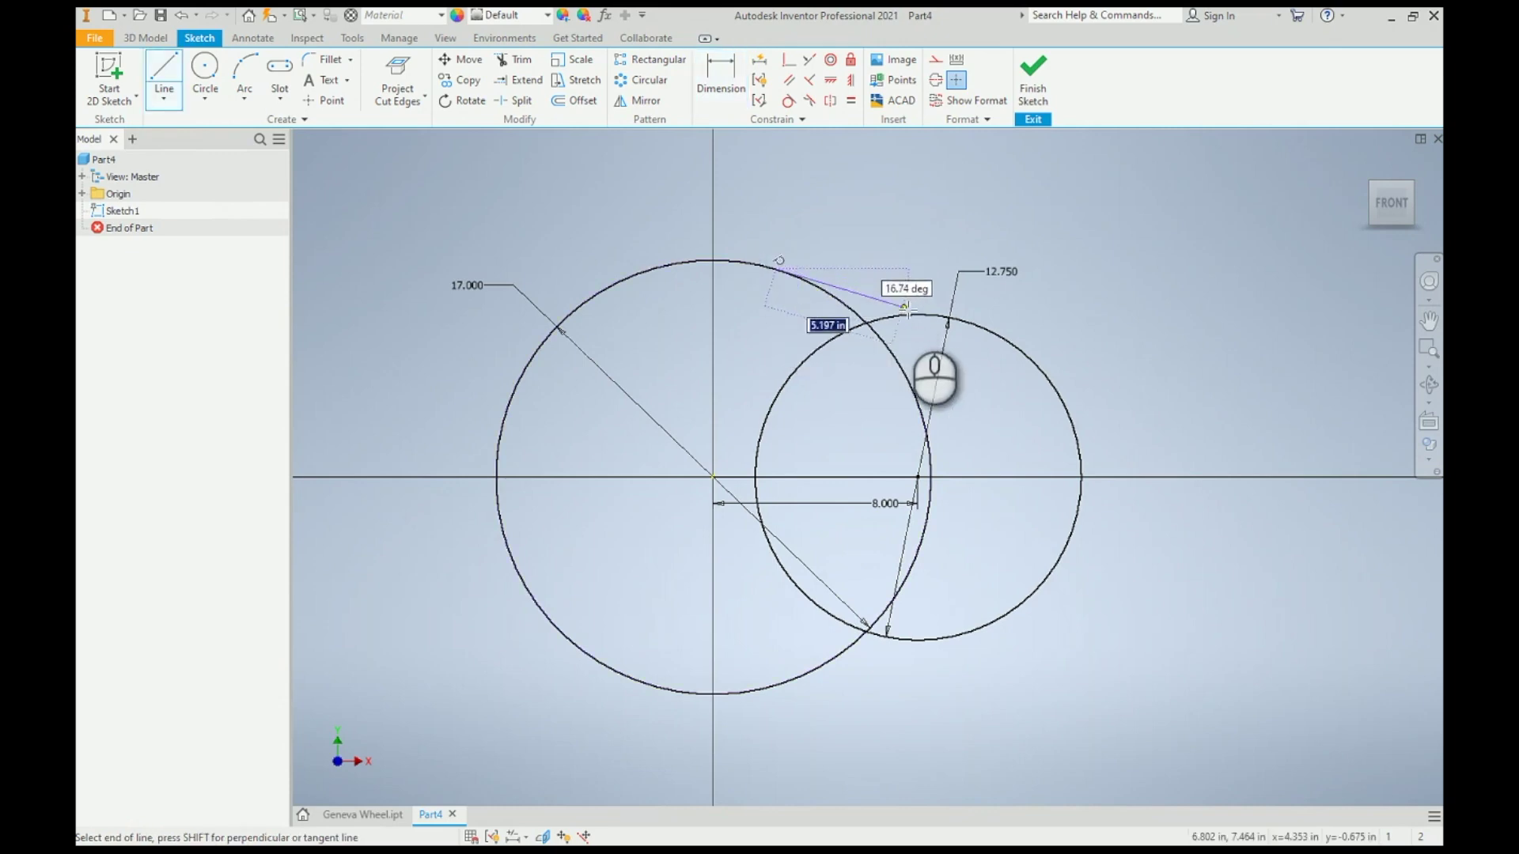
{"action": "double_click", "coordinate": [918, 314]}
{"action": "left_click", "coordinate": [919, 638]}
{"action": "double_click", "coordinate": [814, 671]}
Step: Make the upper and lower connecting lines tangent to both the 17 in and 12.75 in circles
{"action": "left_click", "coordinate": [789, 100]}
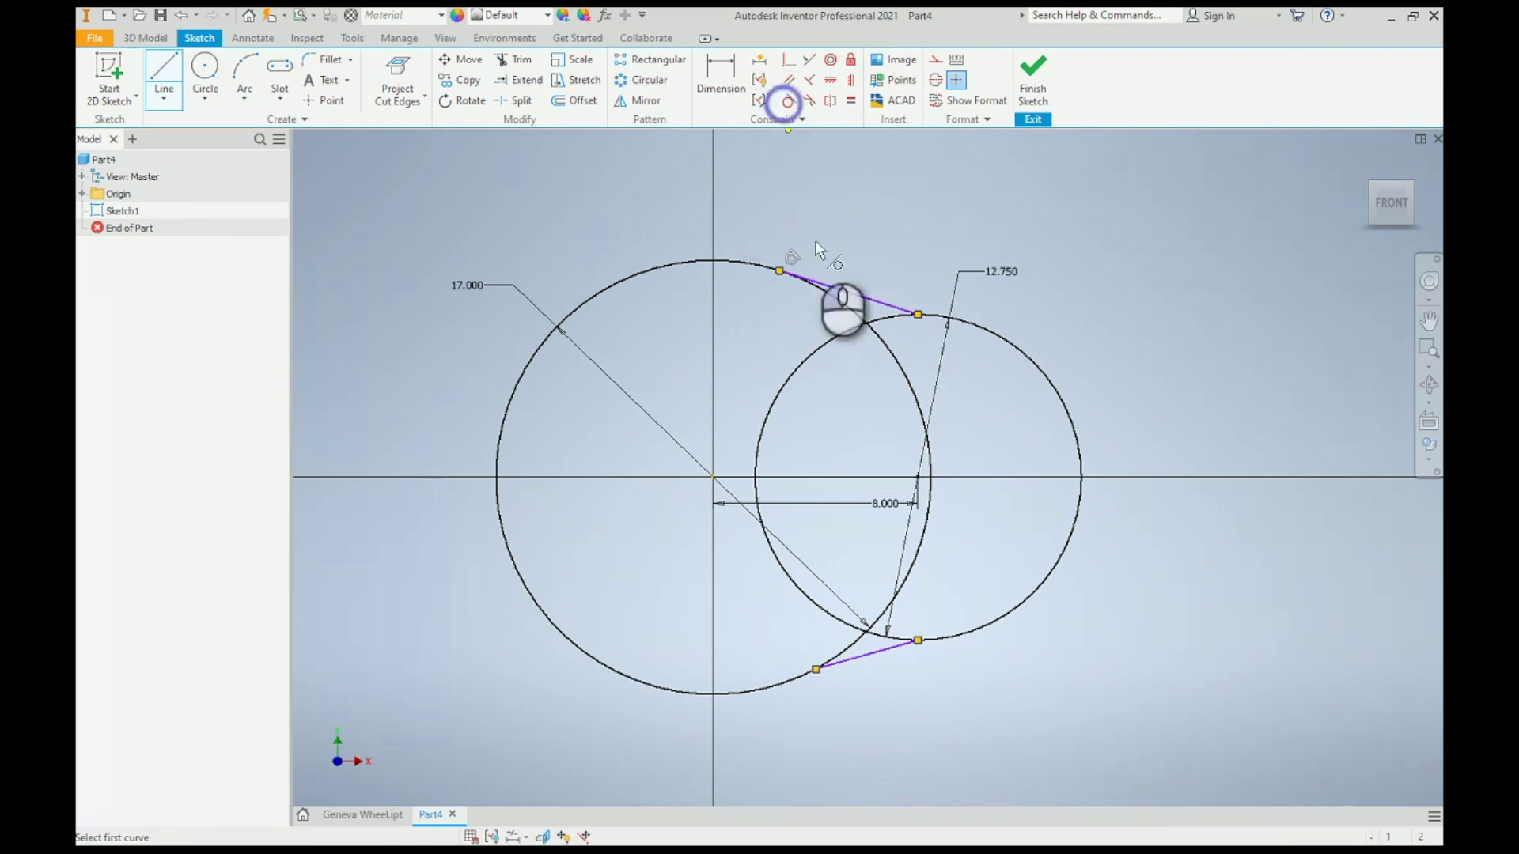
{"action": "left_click", "coordinate": [854, 658]}
{"action": "left_click", "coordinate": [787, 678]}
{"action": "left_click", "coordinate": [858, 659]}
{"action": "left_click", "coordinate": [948, 638]}
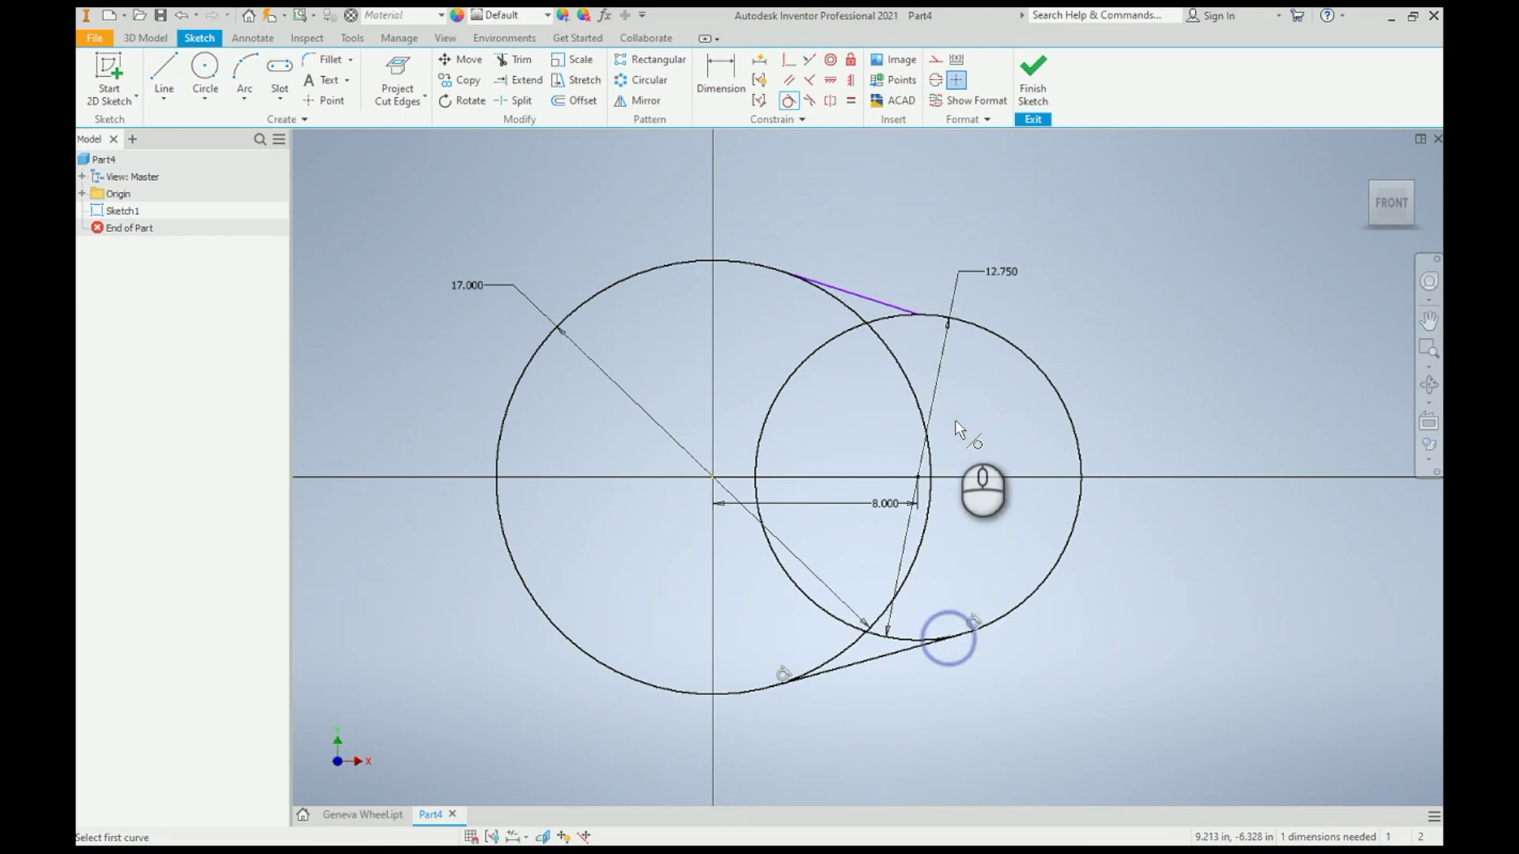
{"action": "left_click", "coordinate": [971, 324]}
{"action": "left_click", "coordinate": [900, 310]}
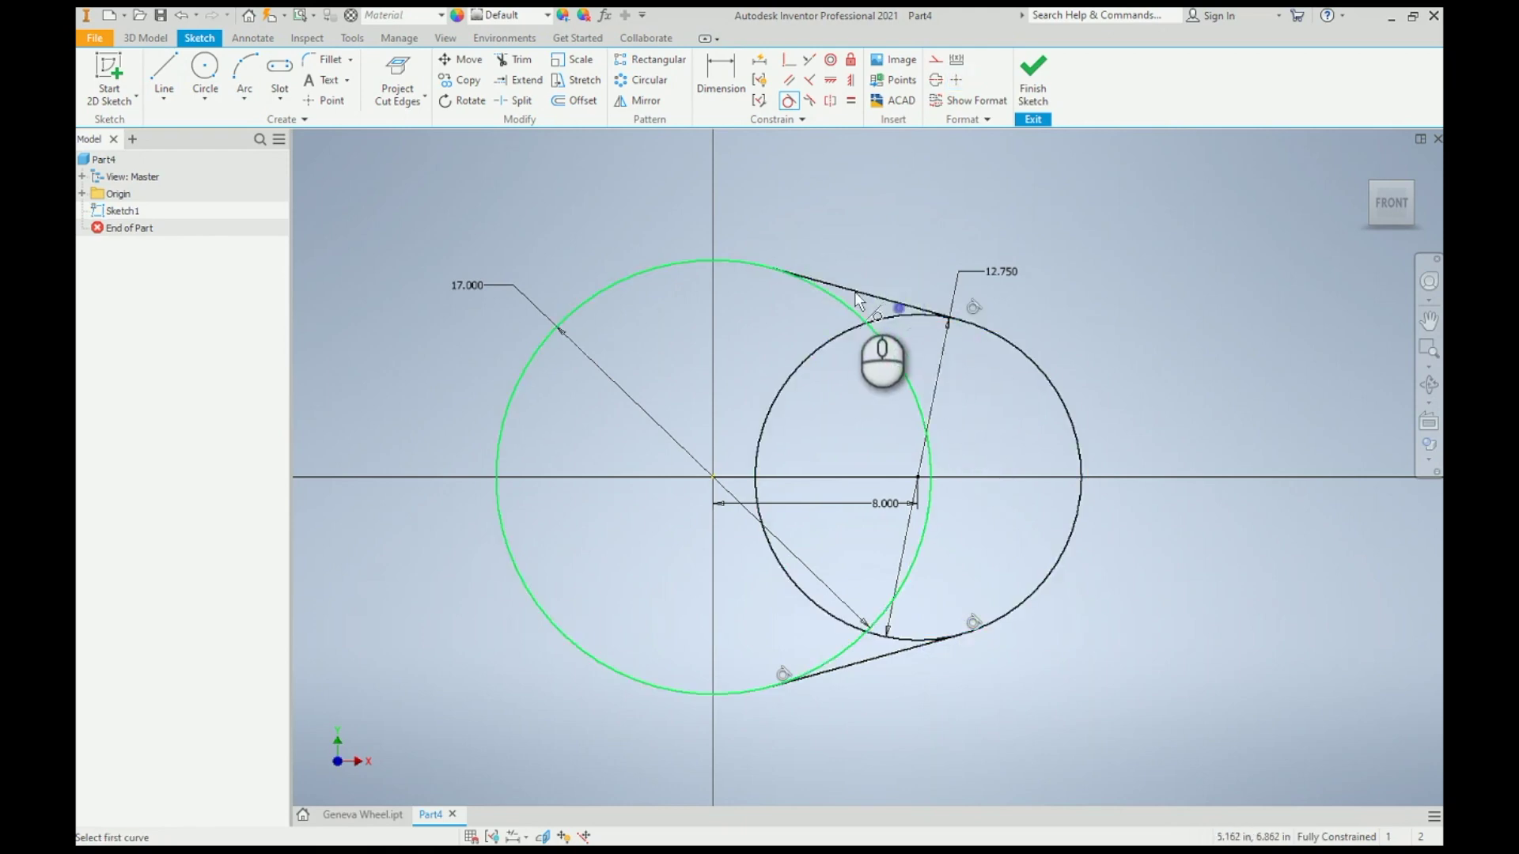
{"action": "left_click", "coordinate": [857, 292]}
{"action": "left_click", "coordinate": [840, 304]}
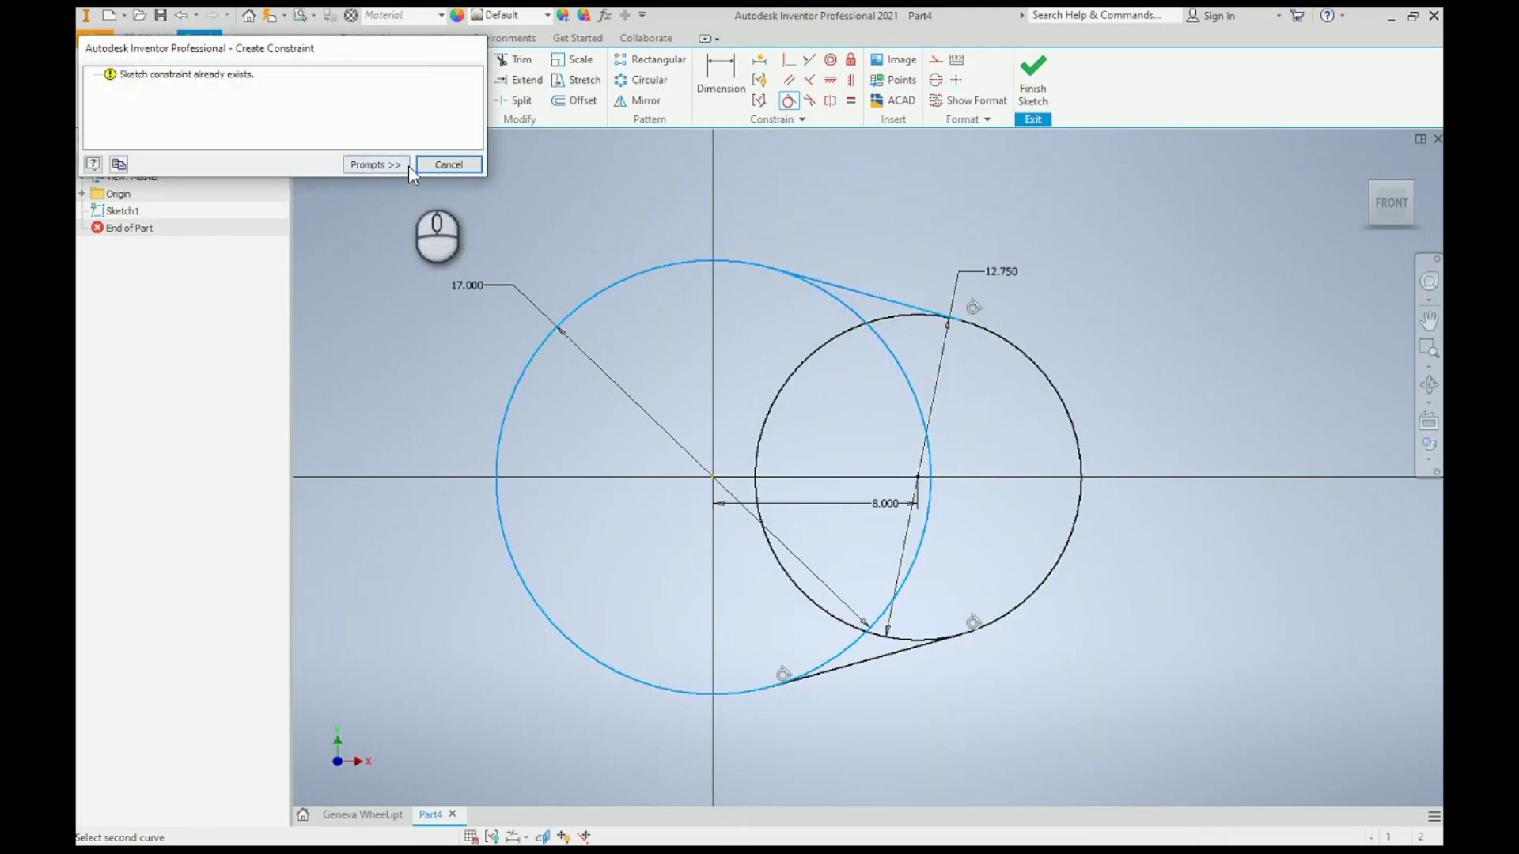
{"action": "left_click", "coordinate": [440, 166]}
Step: Extrude all five profiles of the two circles and connecting lines by 3 in to form the housing body
{"action": "key", "text": "e"}
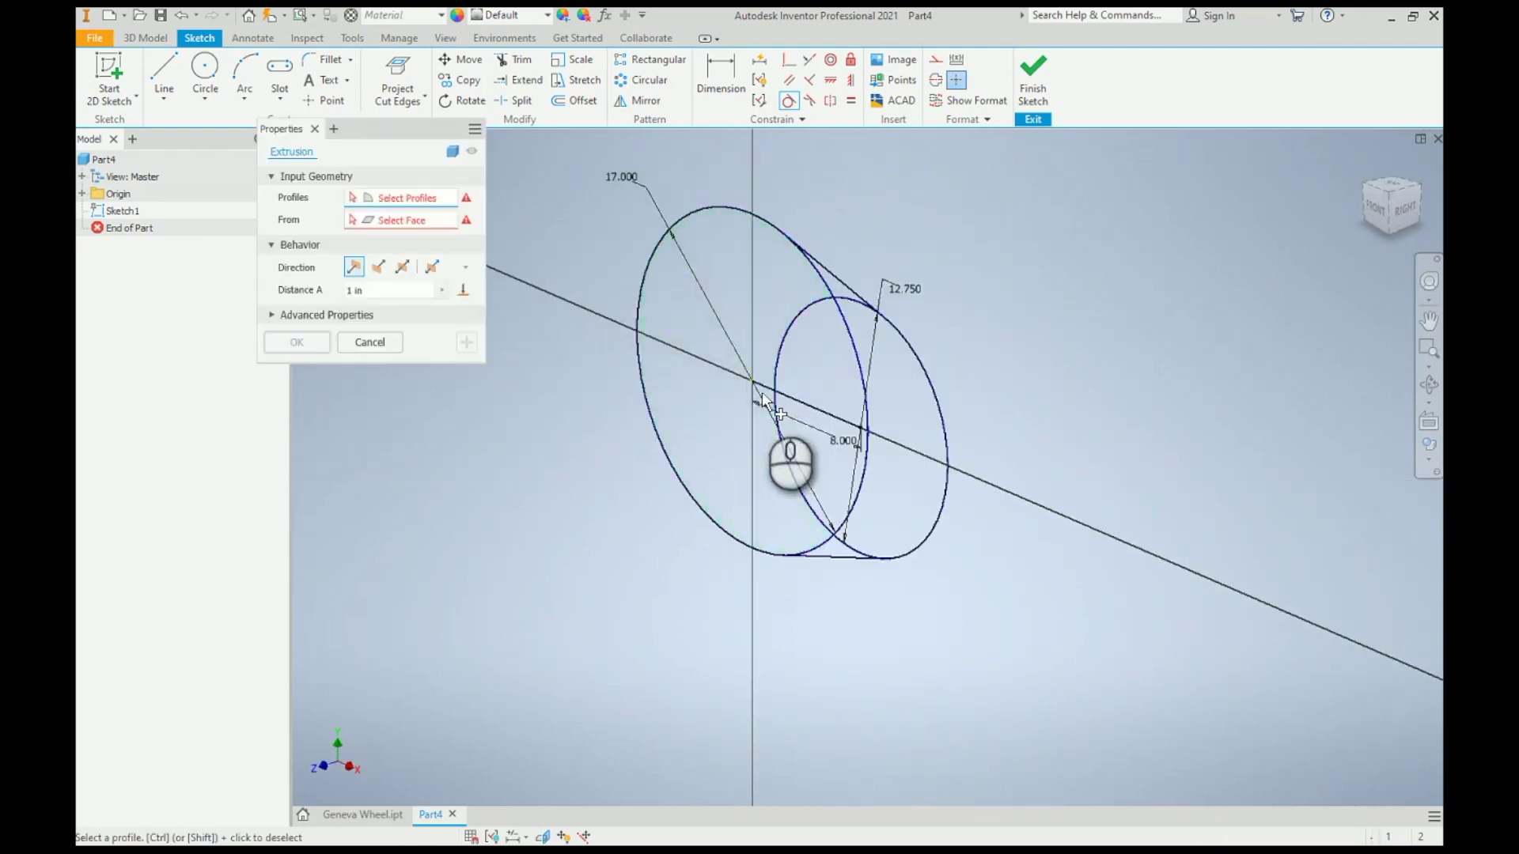
{"action": "left_click", "coordinate": [756, 305]}
{"action": "left_click", "coordinate": [811, 355]}
{"action": "left_click", "coordinate": [835, 296]}
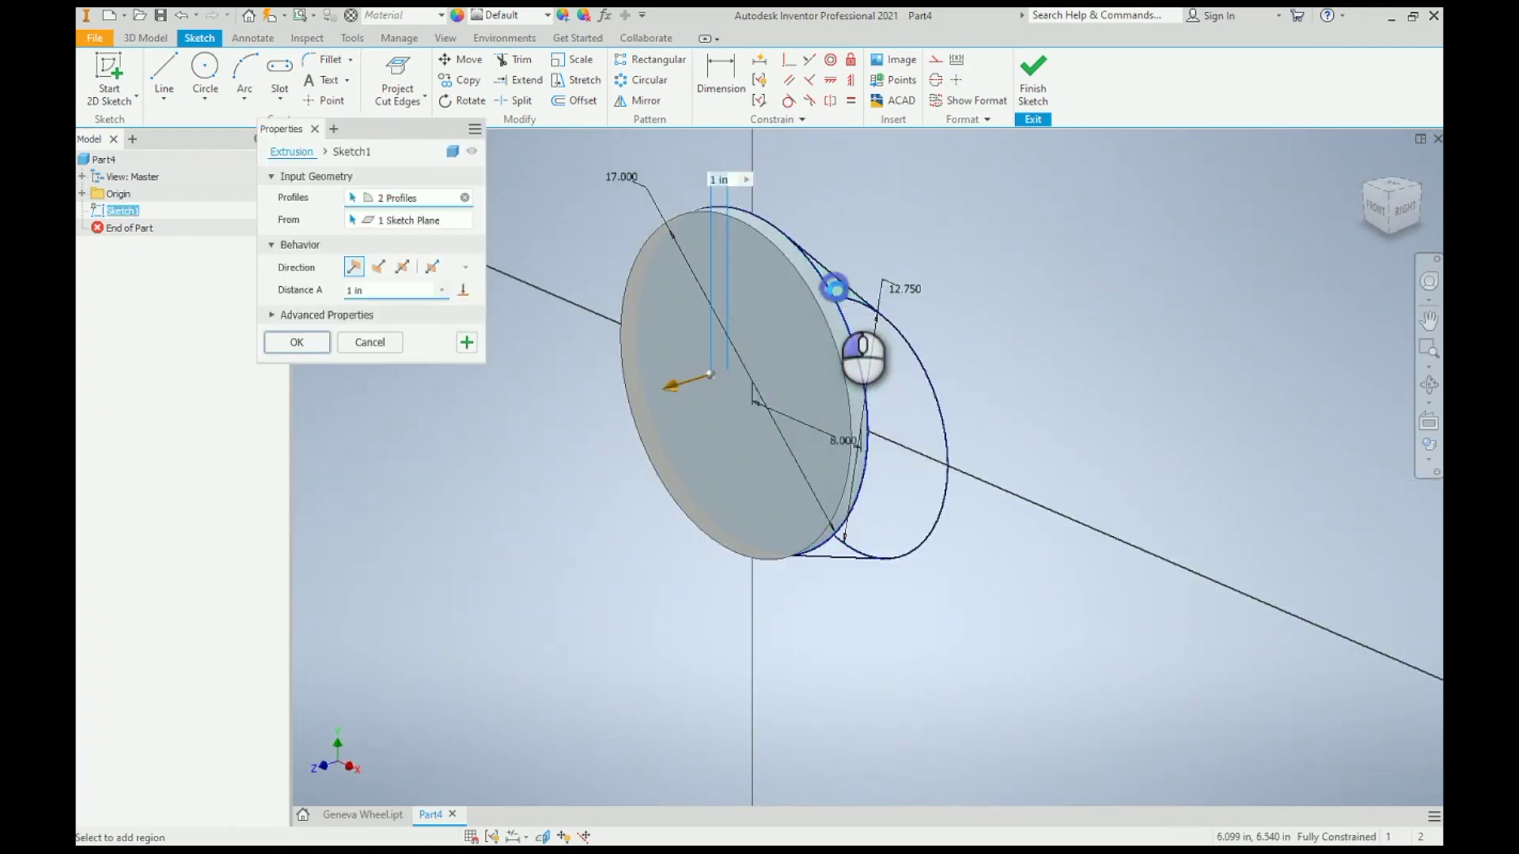
{"action": "left_click", "coordinate": [862, 340]}
{"action": "left_click", "coordinate": [828, 560]}
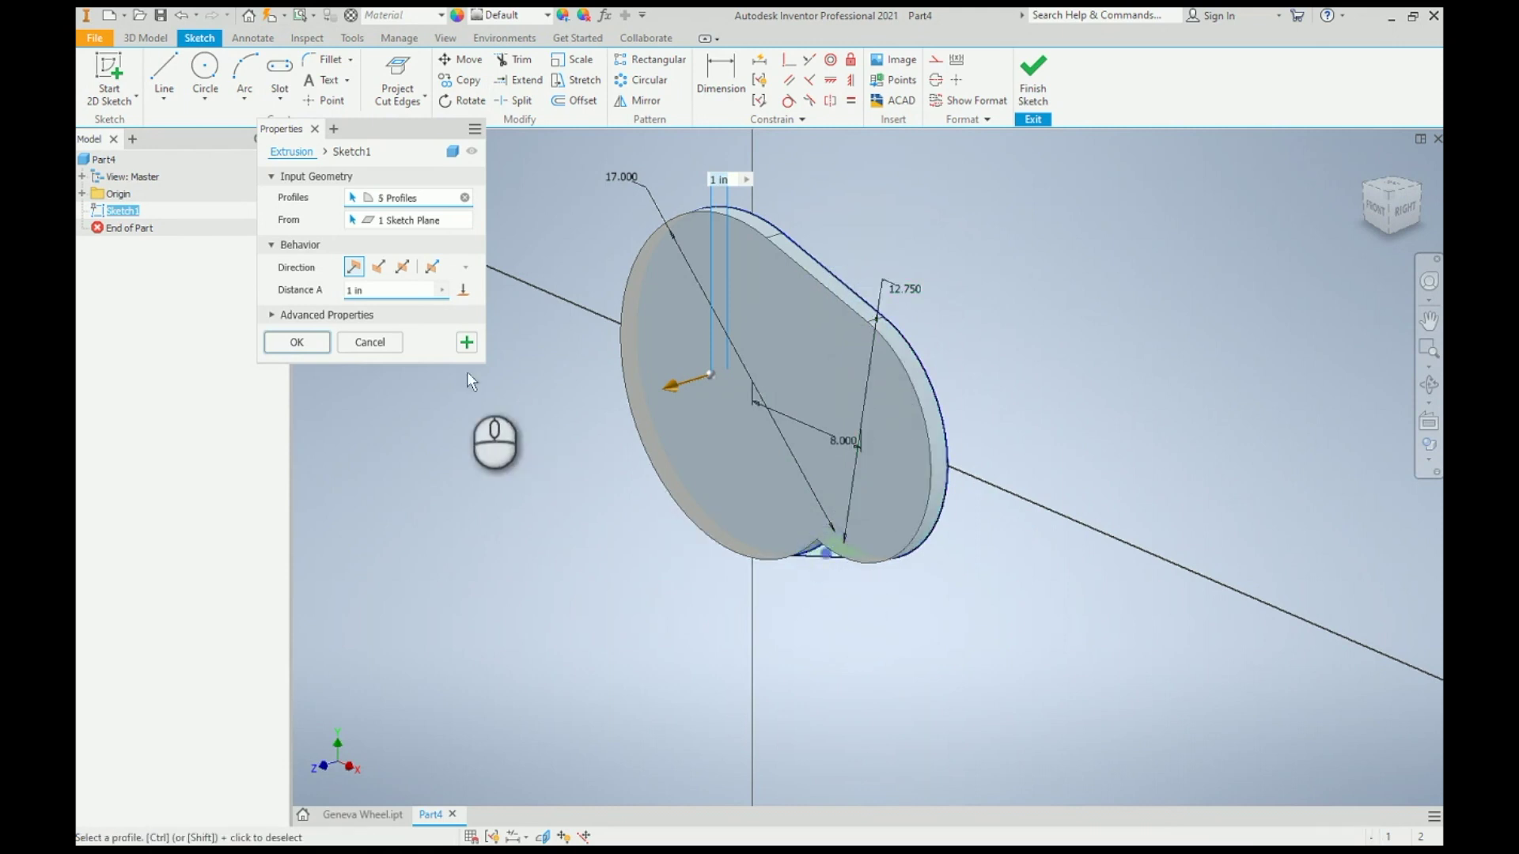
{"action": "left_click", "coordinate": [374, 290]}
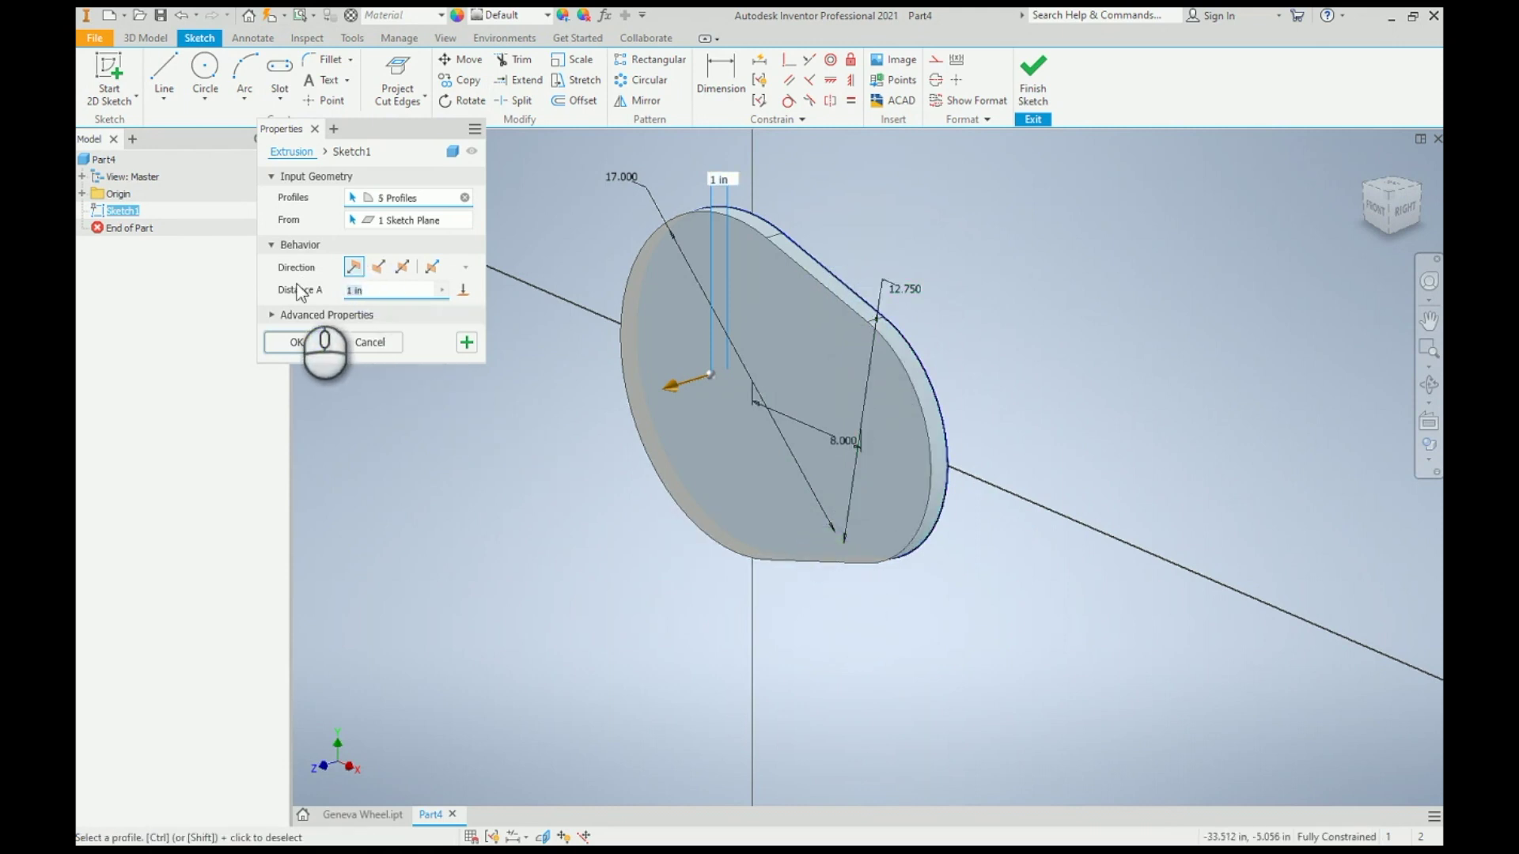
{"action": "type", "text": "3"}
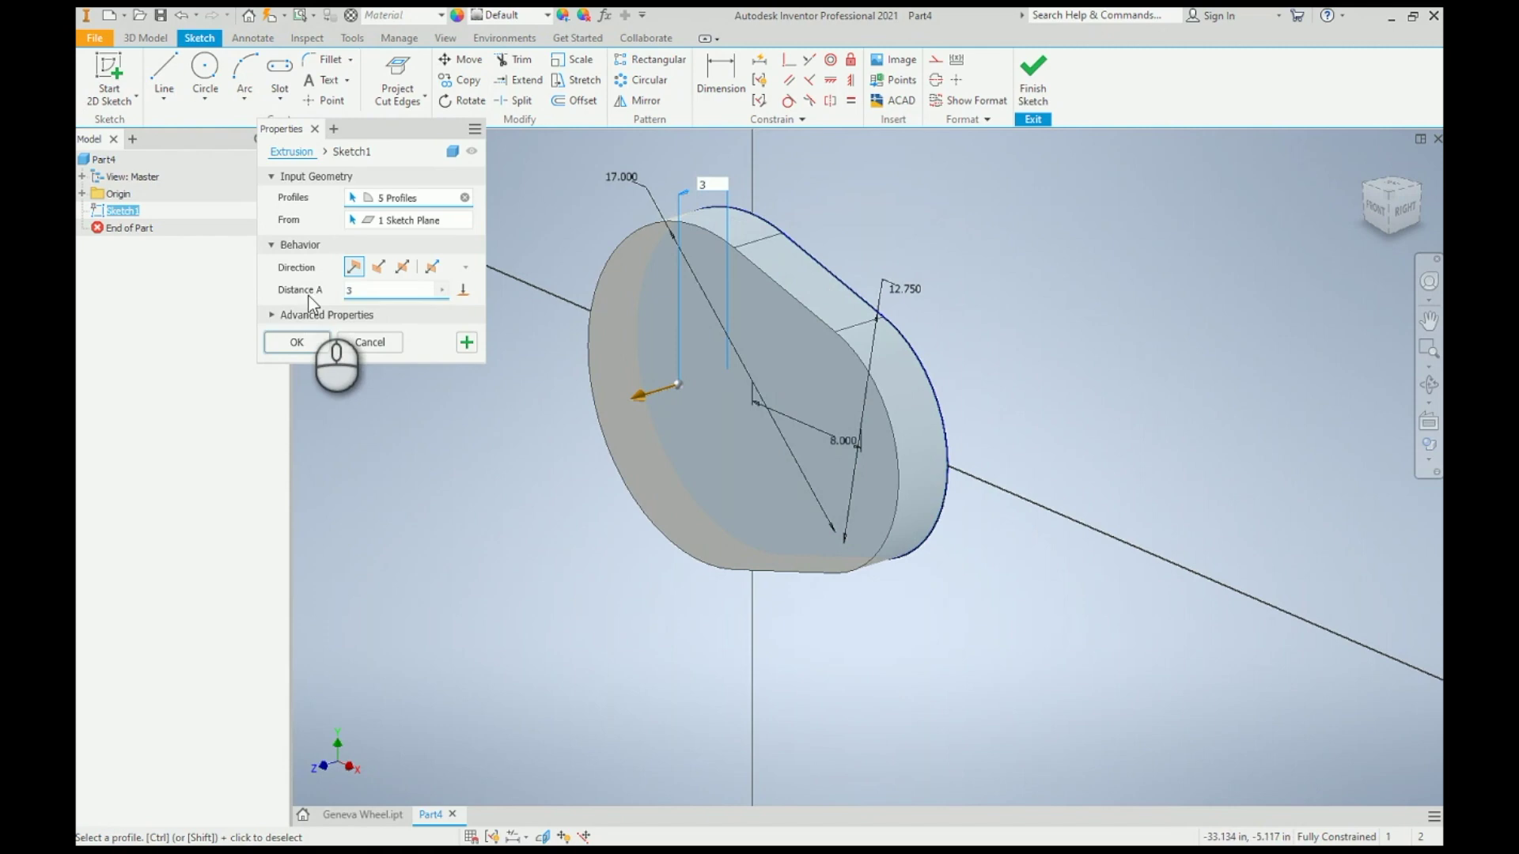
{"action": "left_click", "coordinate": [304, 342]}
Step: Start a sketch on the body's front face and draw an origin-centred circle with a diameter of 14.25 in
{"action": "left_click", "coordinate": [109, 75]}
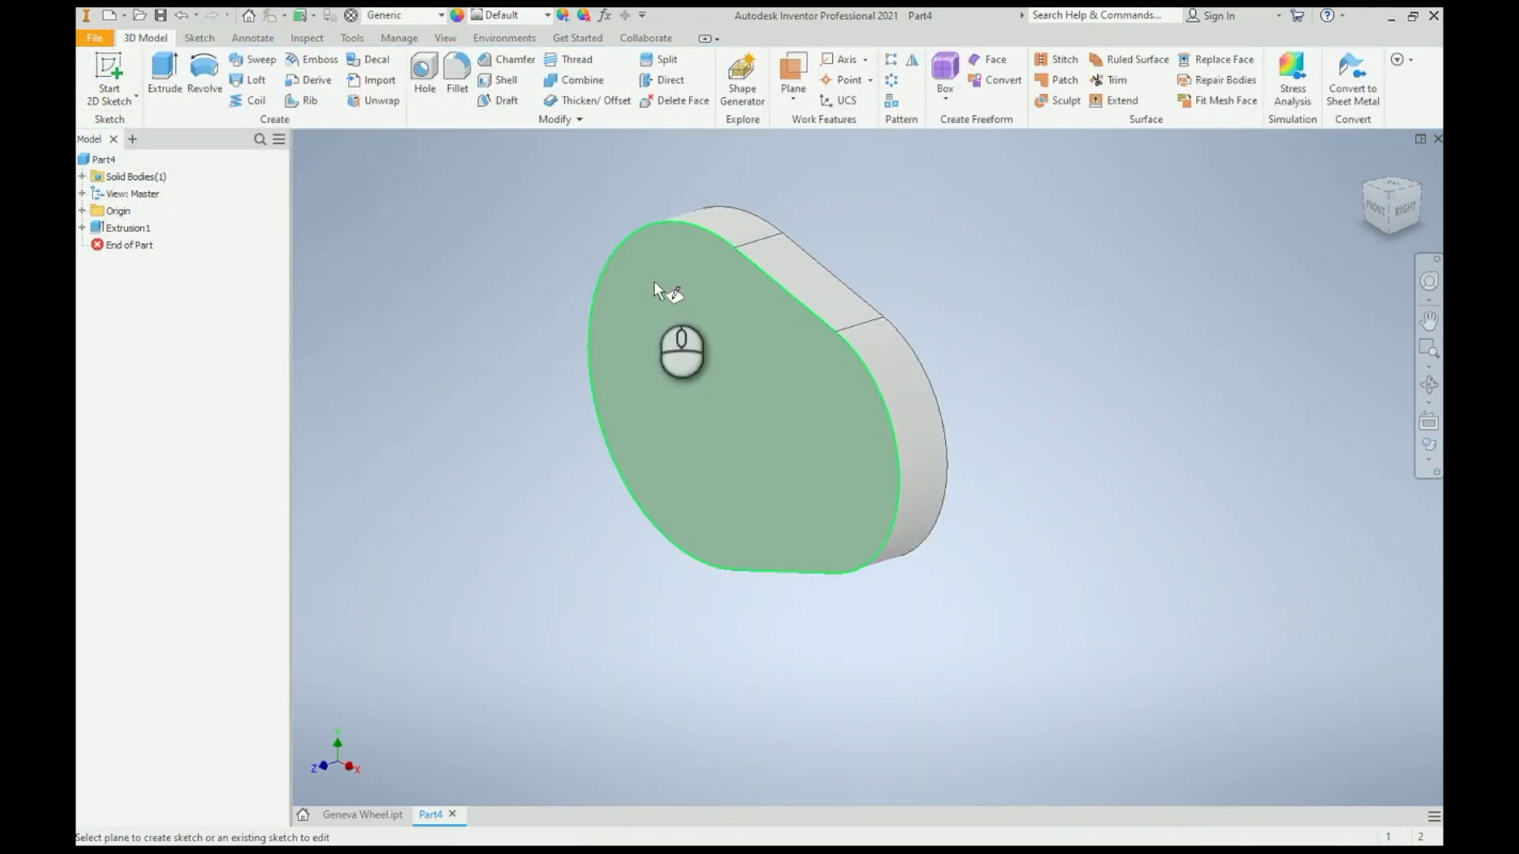
{"action": "left_click", "coordinate": [655, 287]}
{"action": "left_click", "coordinate": [205, 67]}
{"action": "left_click", "coordinate": [868, 469]}
{"action": "left_click", "coordinate": [750, 519]}
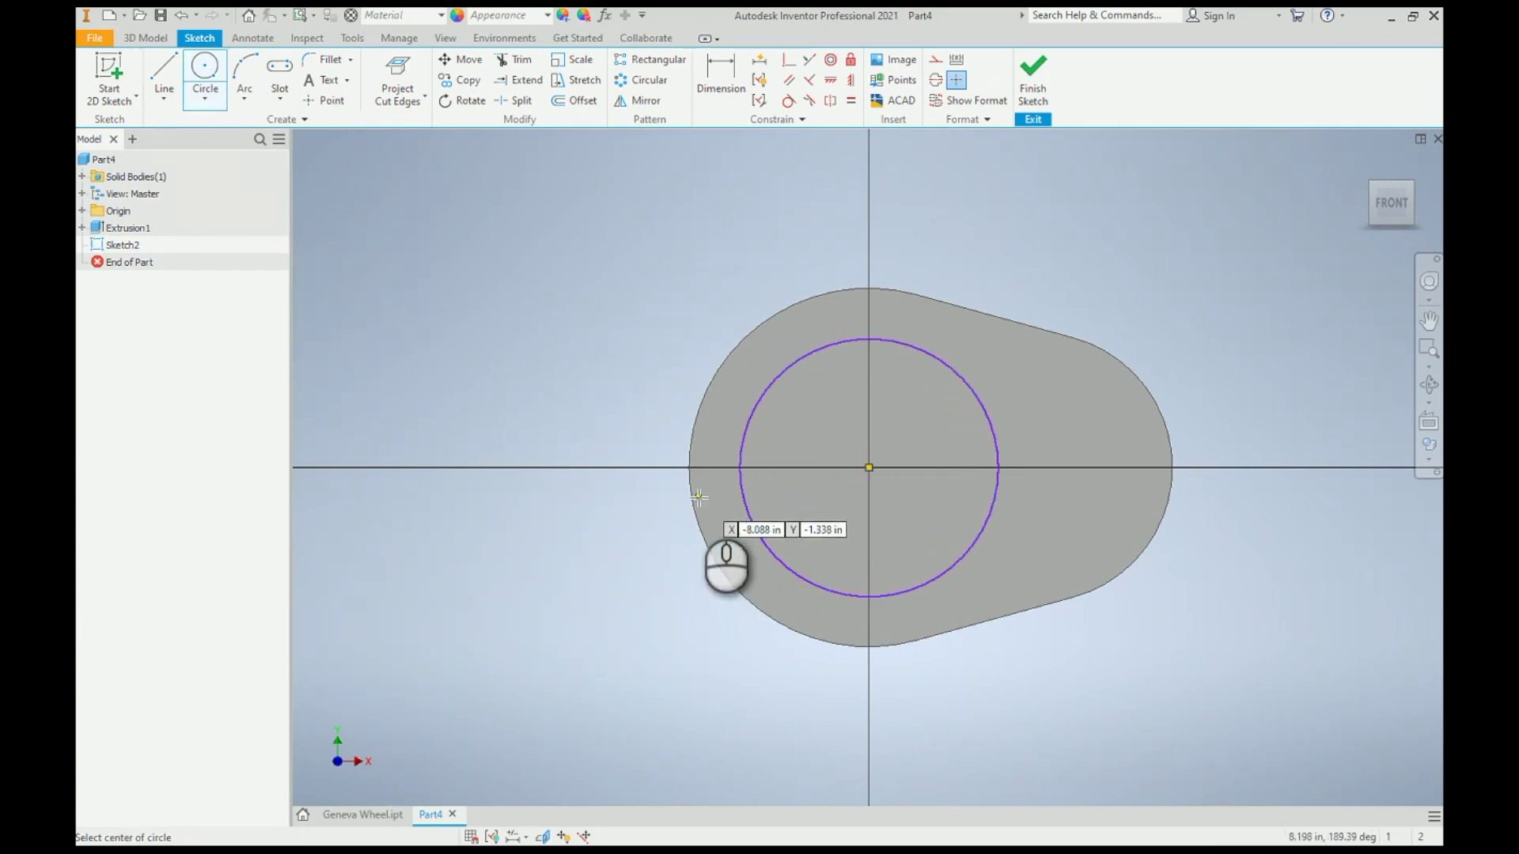
{"action": "key", "text": "Escape"}
{"action": "key", "text": "d"}
{"action": "left_click", "coordinate": [649, 397]}
{"action": "type", "text": "14"}
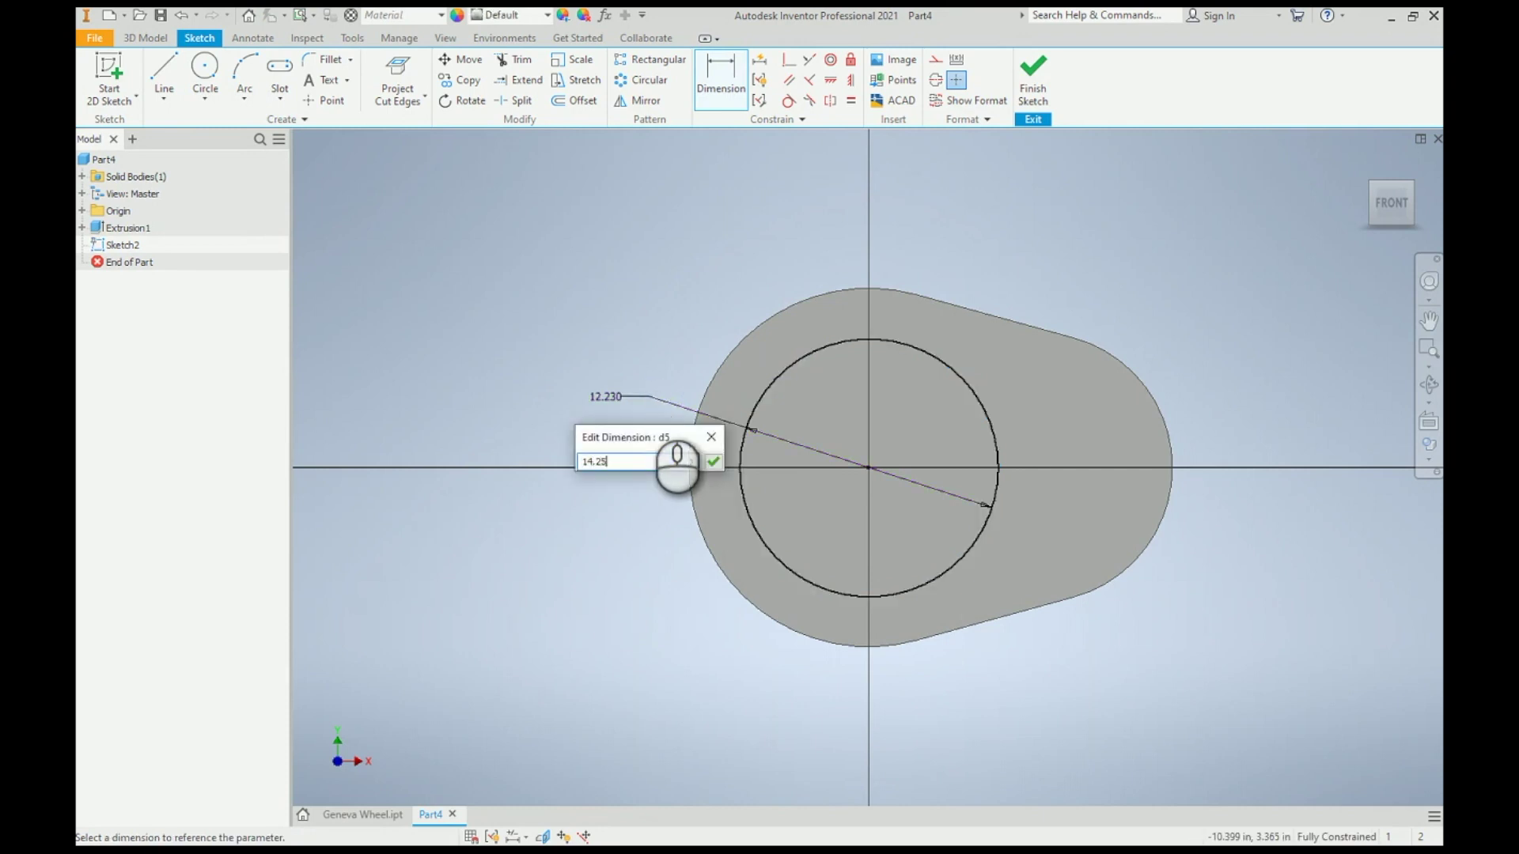
{"action": "type", "text": ".25"}
{"action": "key", "text": "Return"}
Step: Draw a circle centred on the body's smaller rounded end and set its diameter to 10 in
{"action": "left_click", "coordinate": [204, 67]}
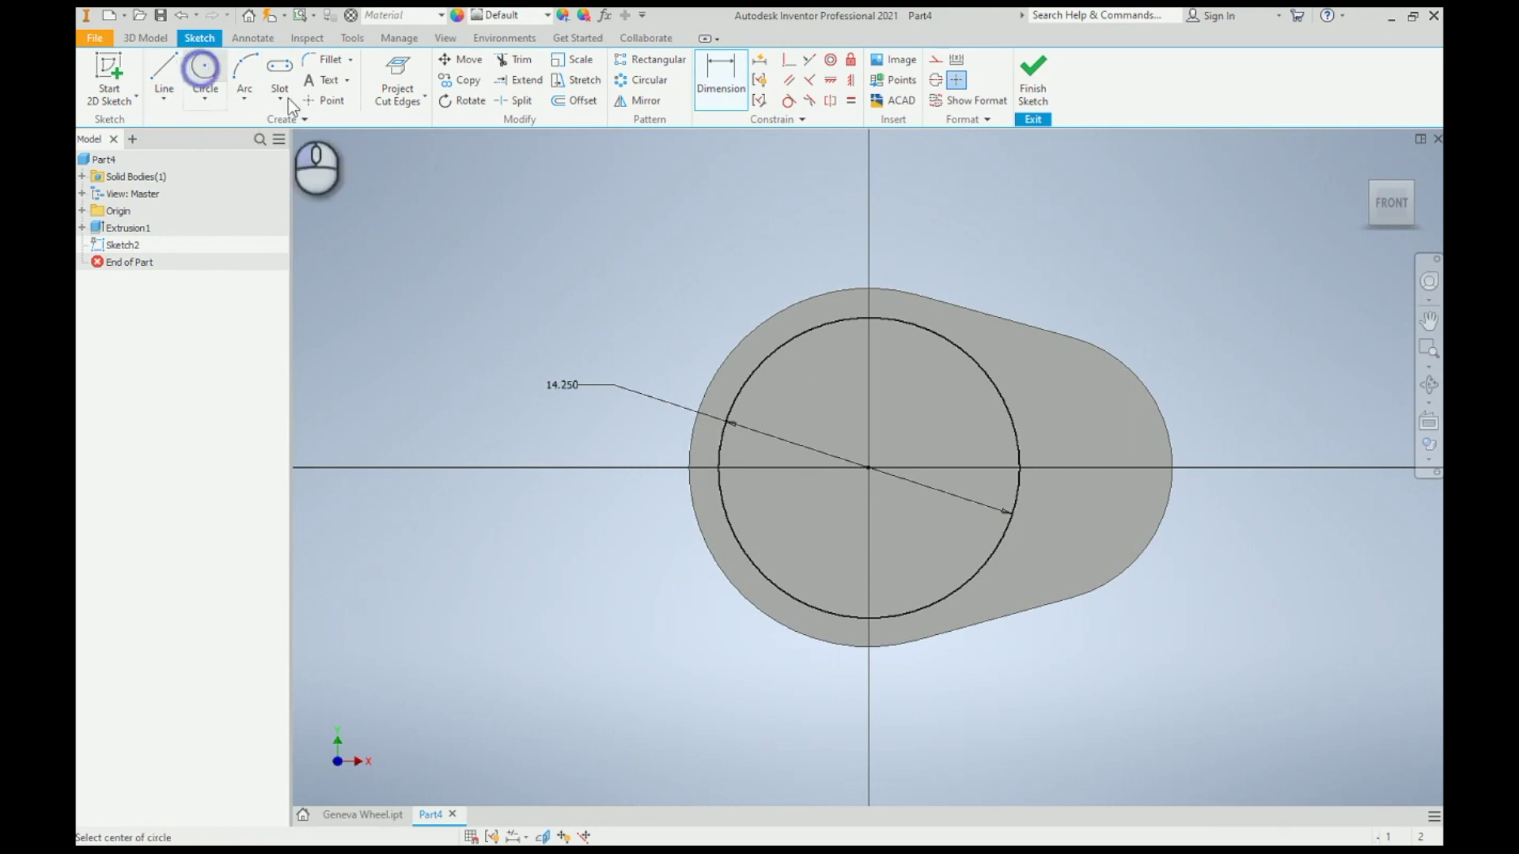
{"action": "key", "text": "Escape"}
{"action": "left_click", "coordinate": [209, 66]}
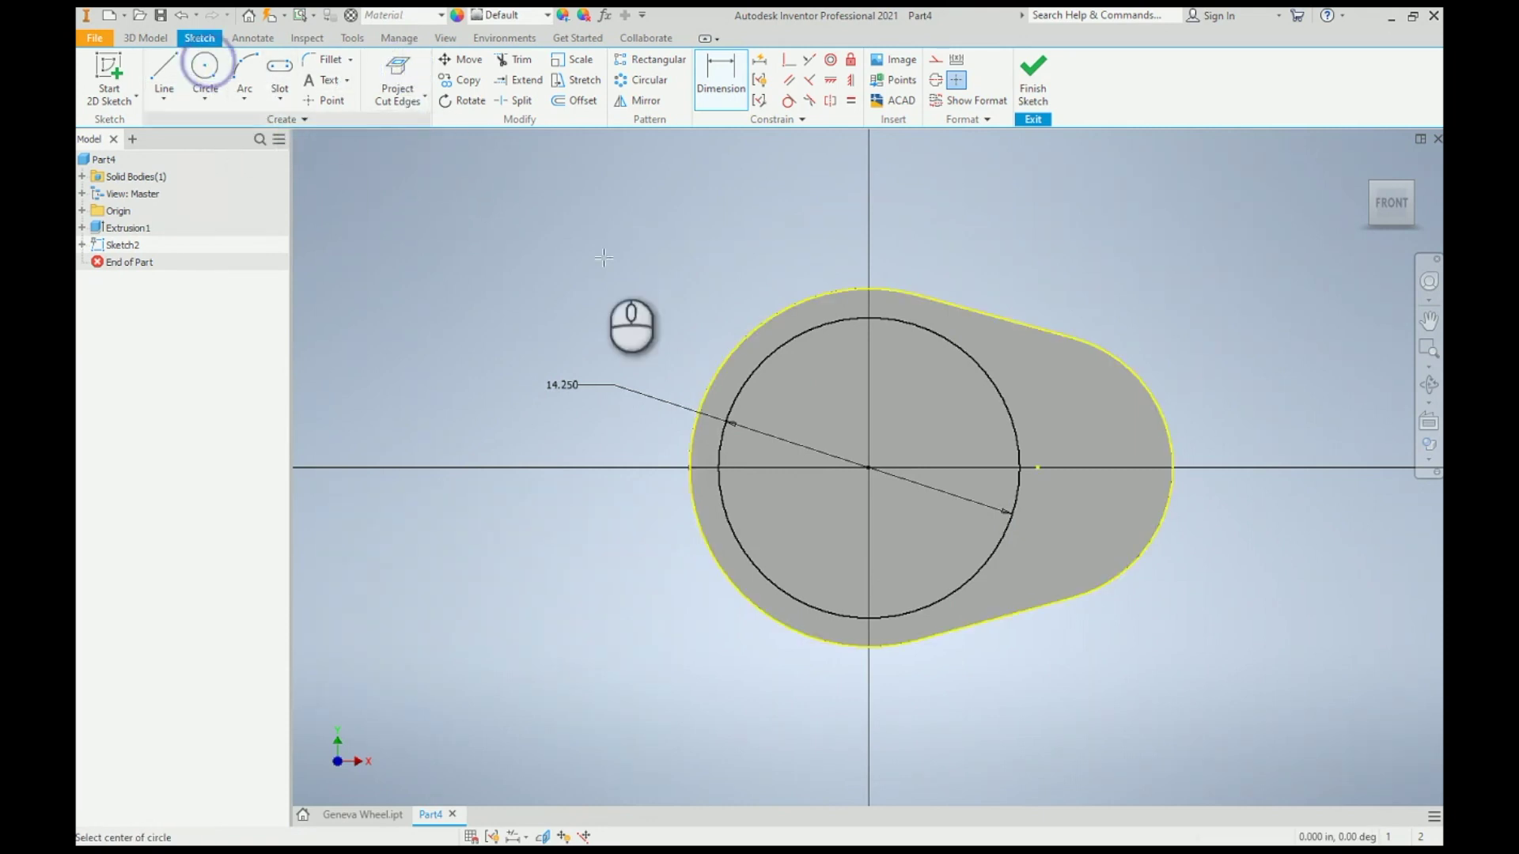
{"action": "left_click", "coordinate": [1038, 468]}
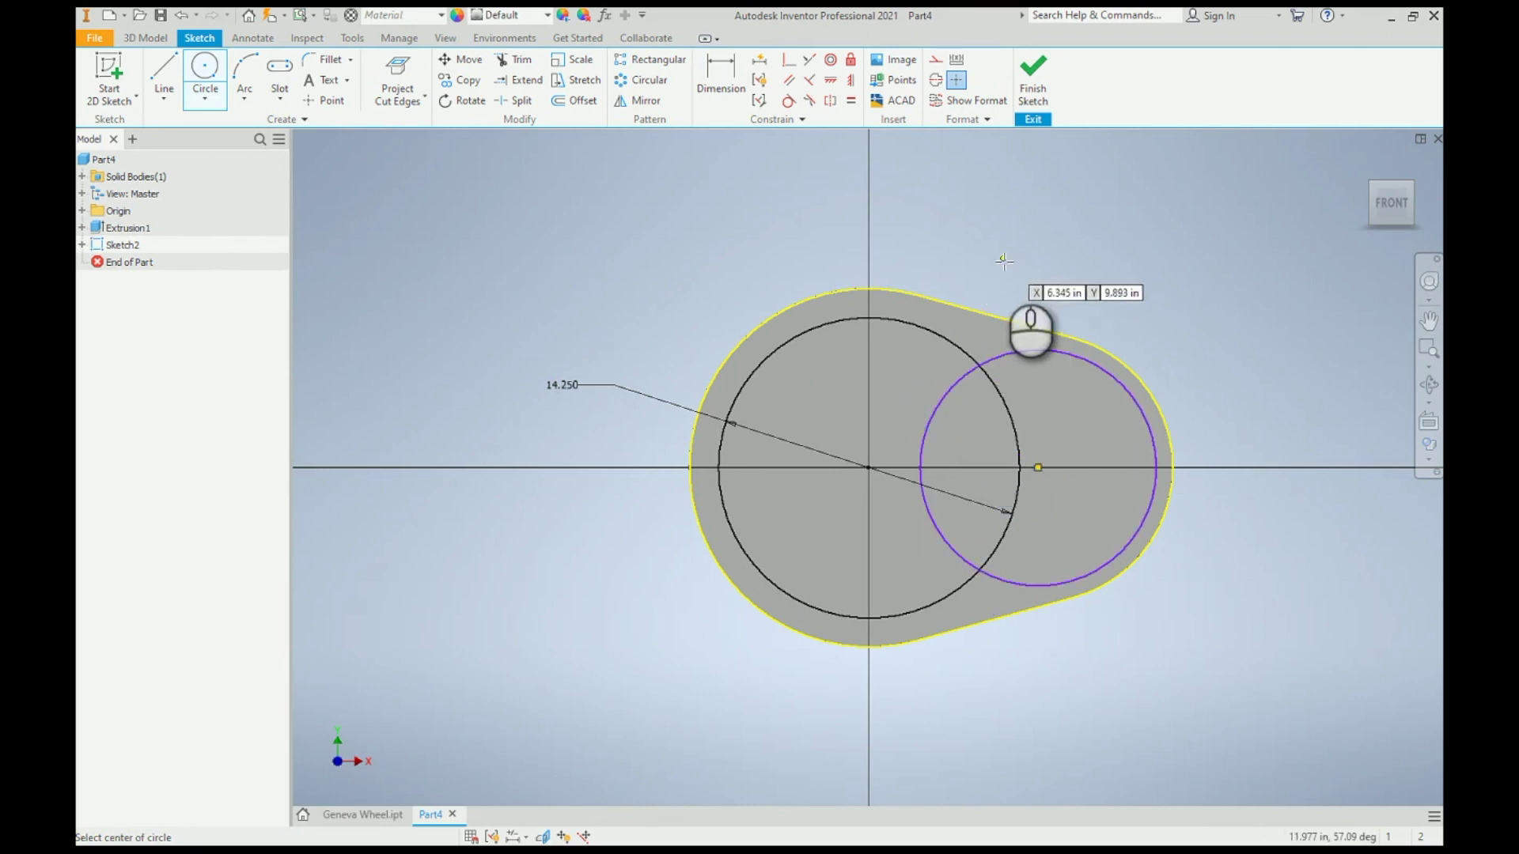
{"action": "left_click", "coordinate": [1020, 352]}
{"action": "key", "text": "d"}
{"action": "left_click", "coordinate": [1020, 349]}
{"action": "left_click", "coordinate": [1033, 272]}
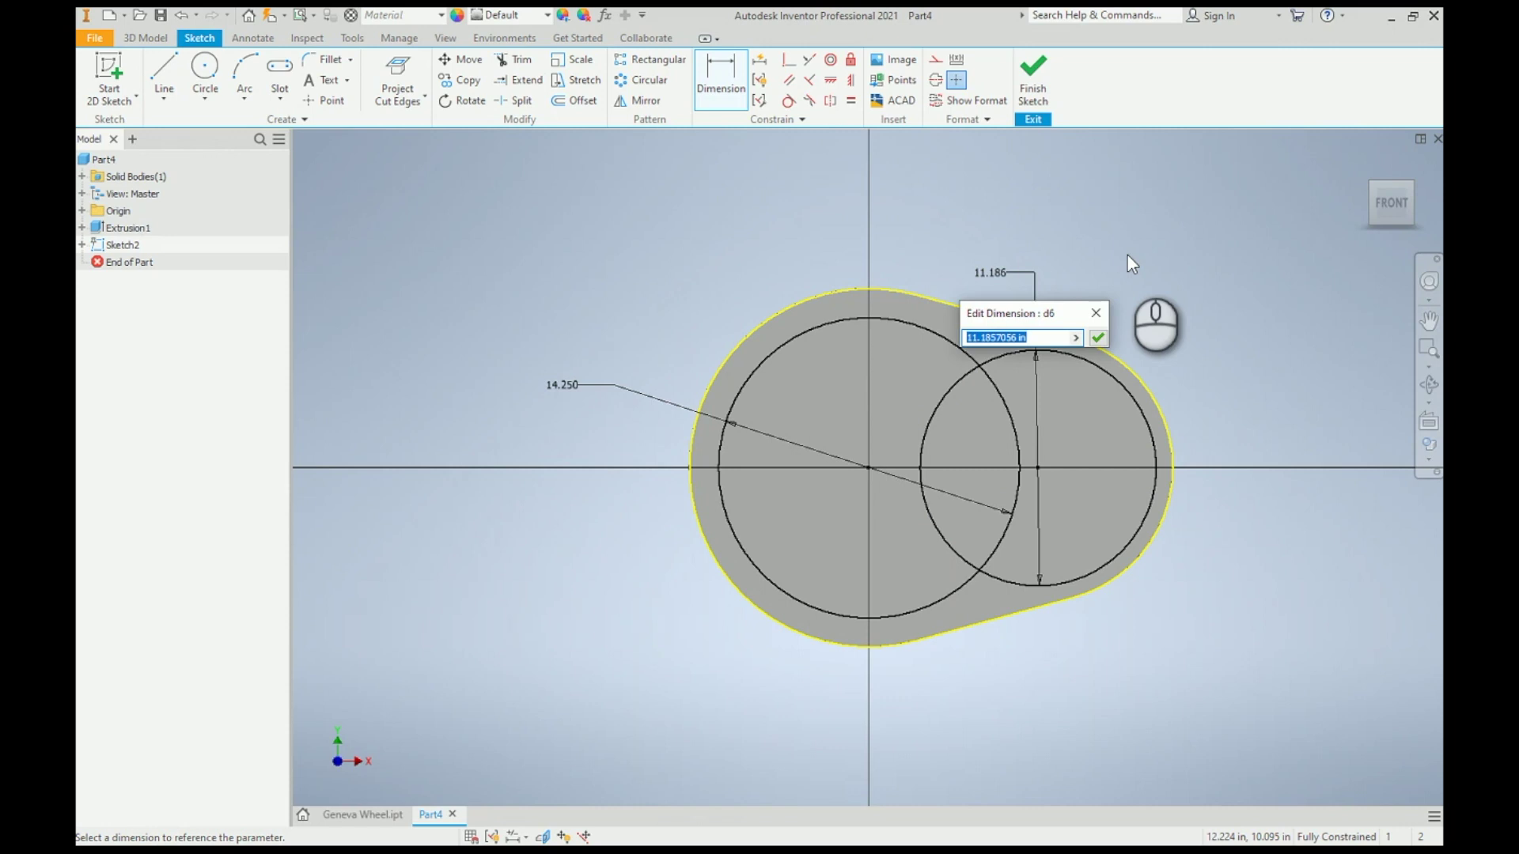
{"action": "type", "text": "10"}
{"action": "key", "text": "Return"}
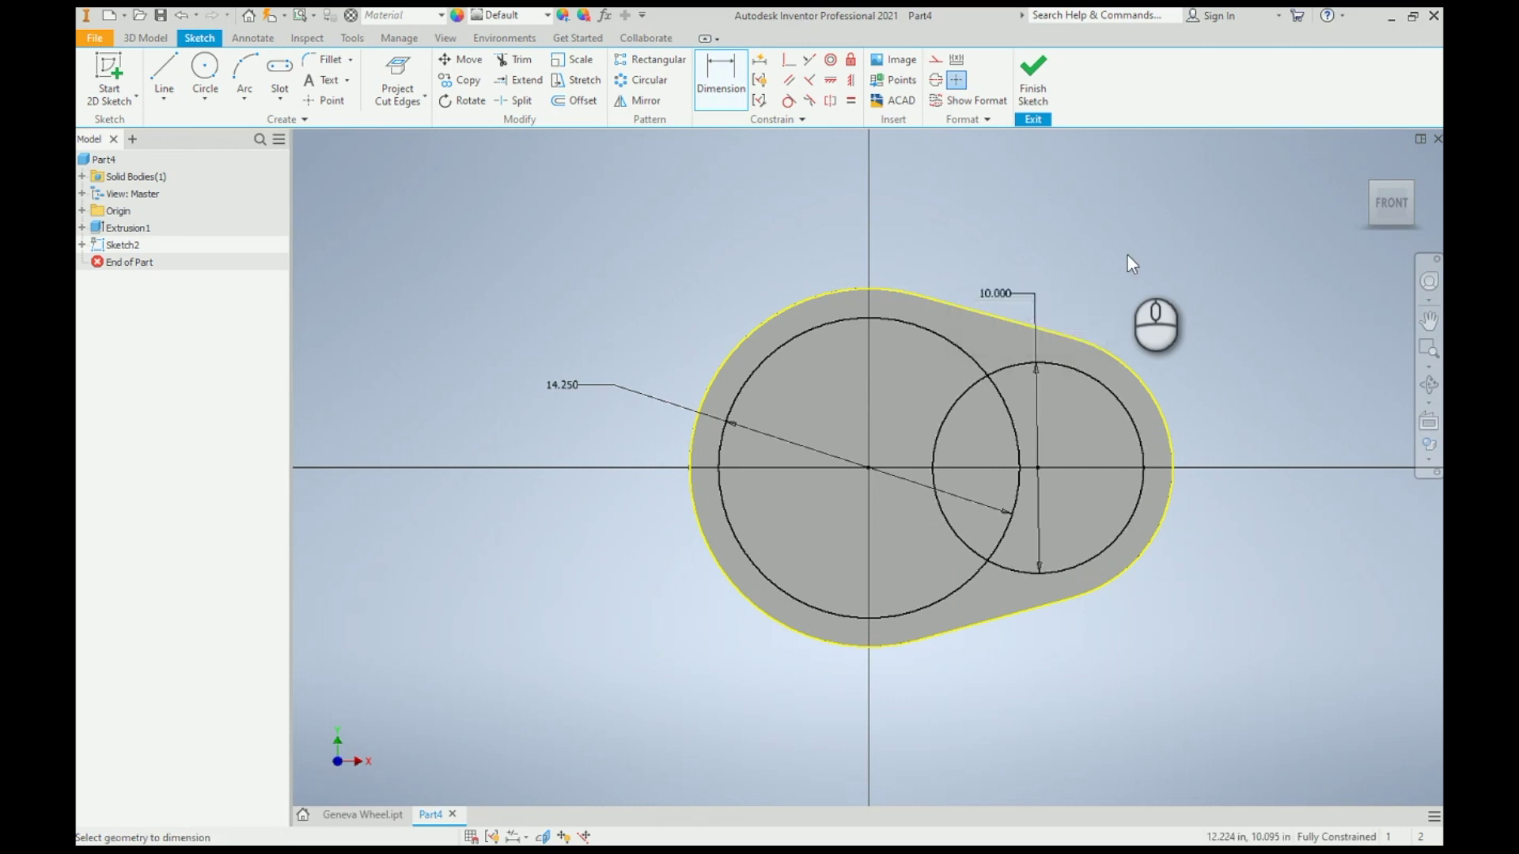
Step: Cut the three regions inside the 14.25 in and 10 in circles 2 in deep into the body
{"action": "middle_click_drag", "start_coordinate": [961, 330], "coordinate": [897, 348], "text": "shift"}
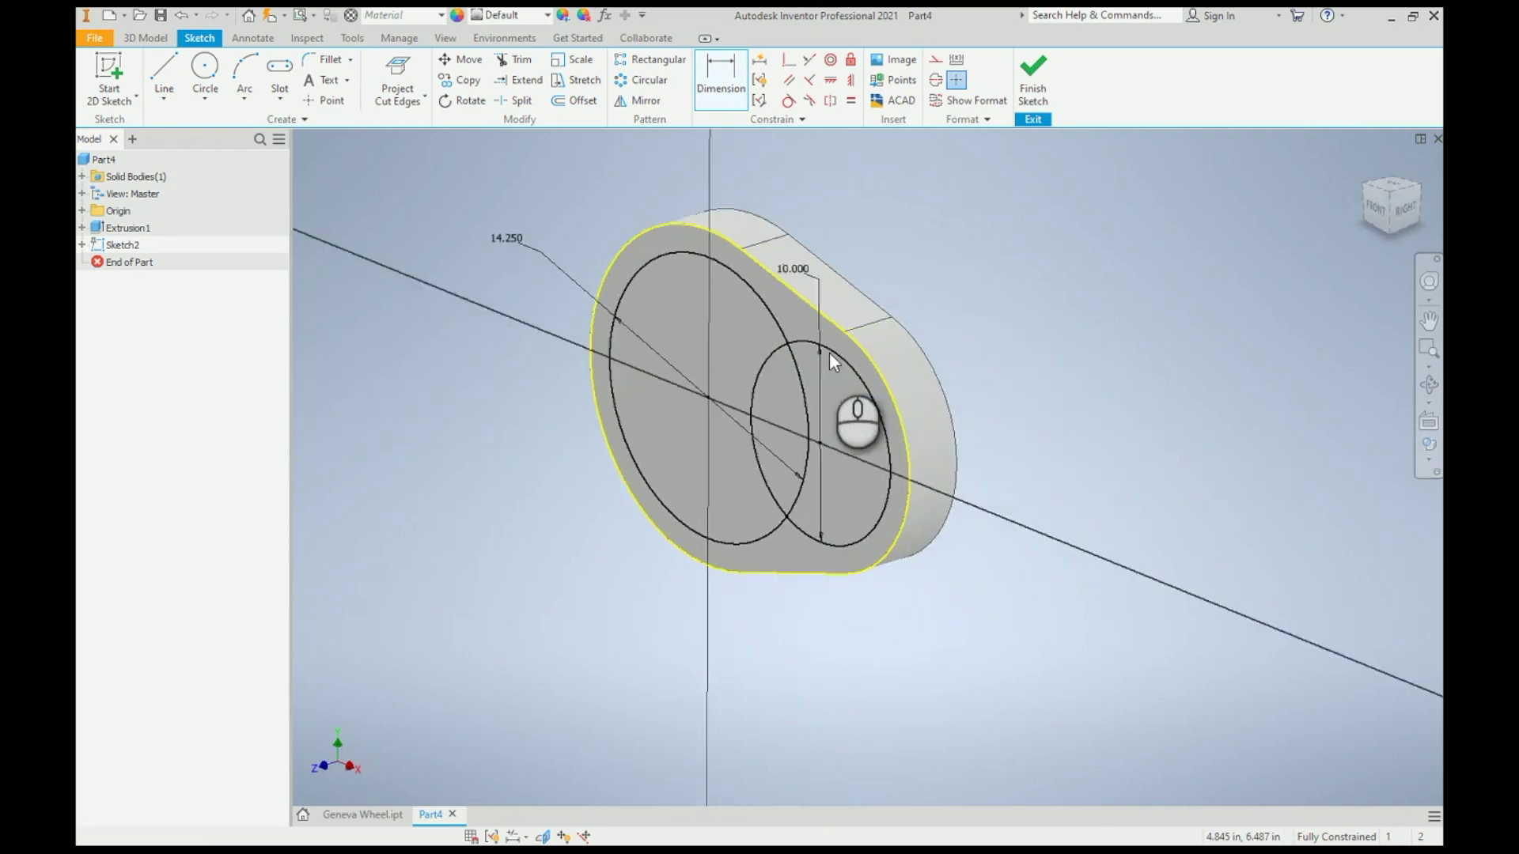
{"action": "key", "text": "e"}
{"action": "left_click", "coordinate": [731, 342]}
{"action": "left_click", "coordinate": [795, 413]}
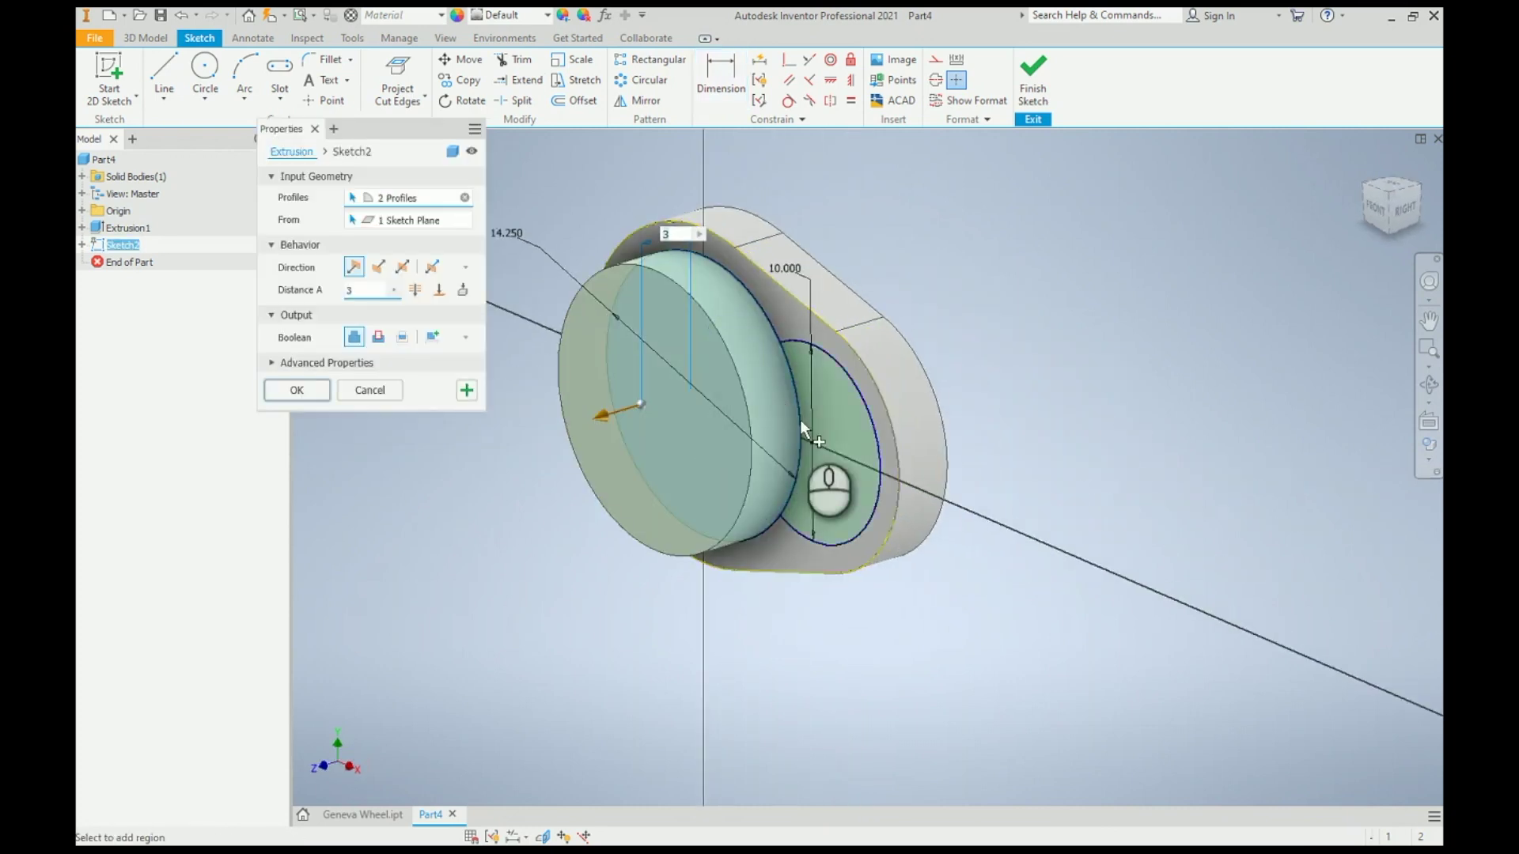
{"action": "left_click", "coordinate": [797, 415]}
{"action": "left_click", "coordinate": [378, 266]}
{"action": "double_click", "coordinate": [362, 291]}
{"action": "type", "text": "2"}
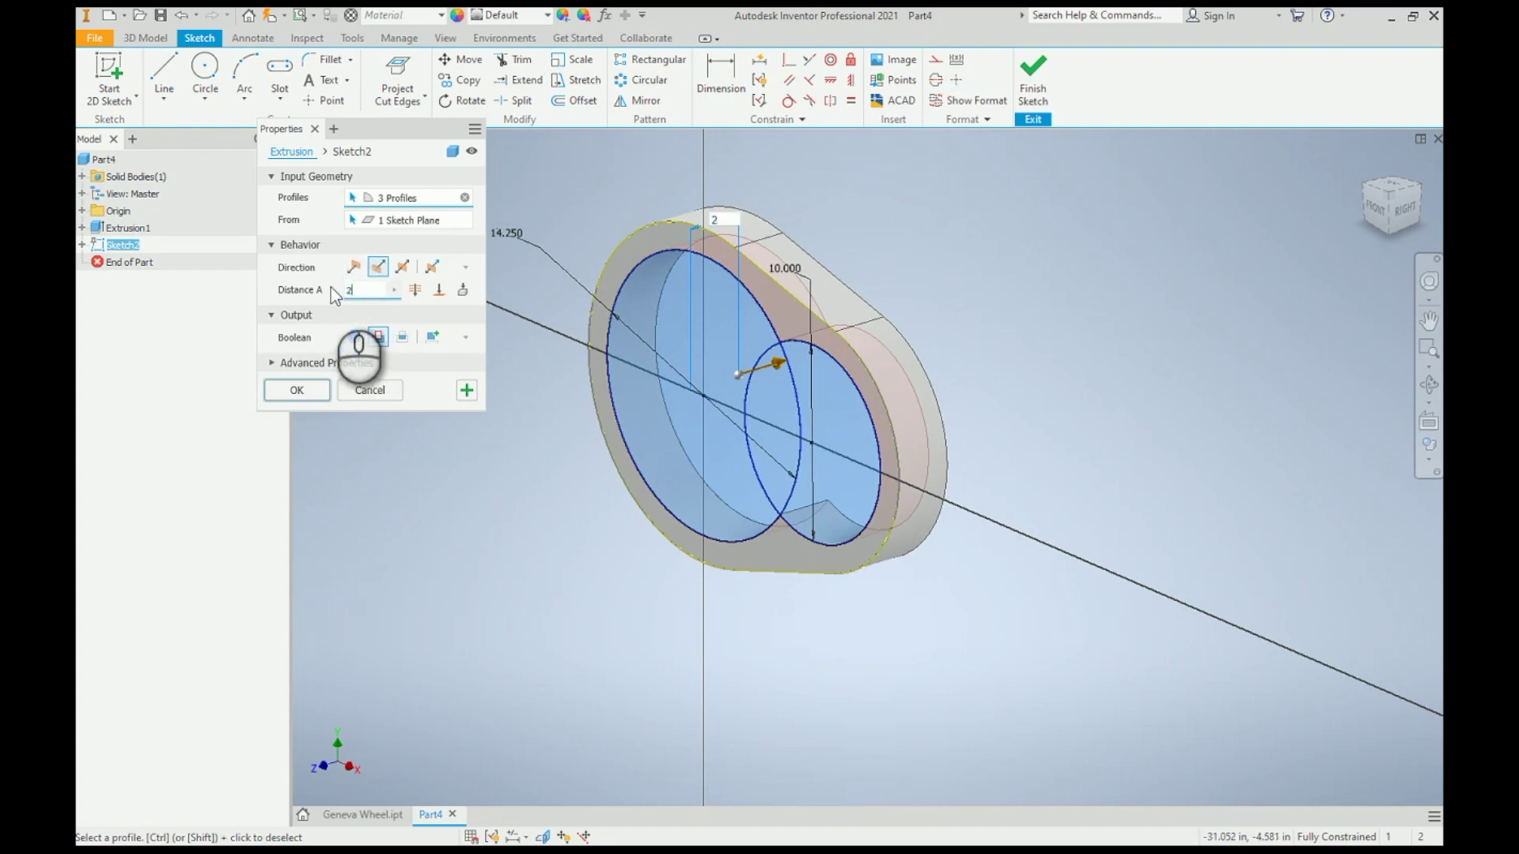
{"action": "left_click", "coordinate": [297, 390]}
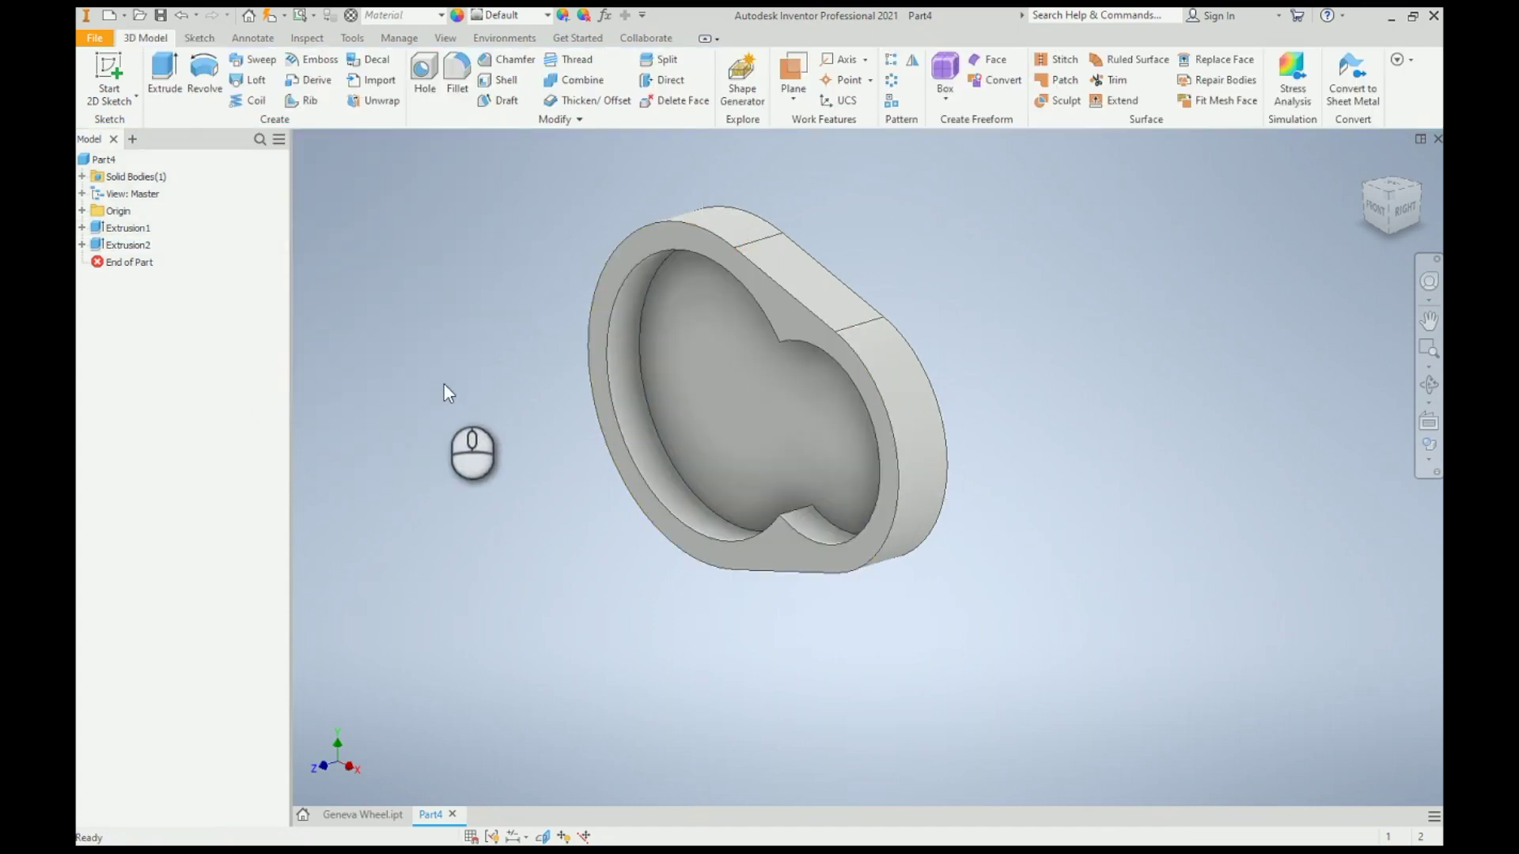
Step: Start a sketch on the pocket's floor and project the cut edges into it
{"action": "left_click", "coordinate": [125, 64]}
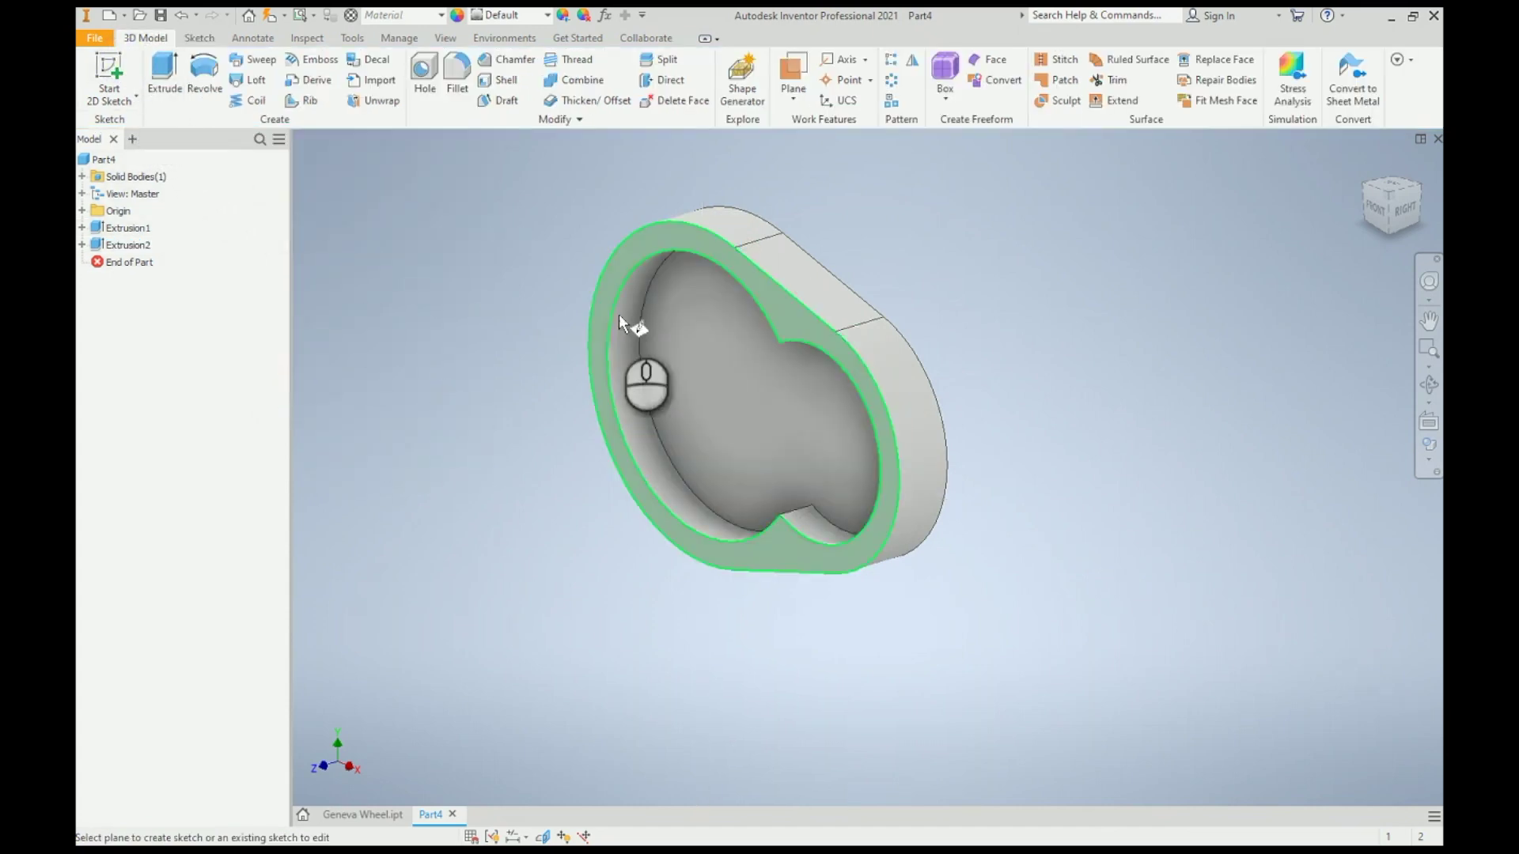
{"action": "left_click", "coordinate": [651, 331]}
{"action": "left_click", "coordinate": [401, 69]}
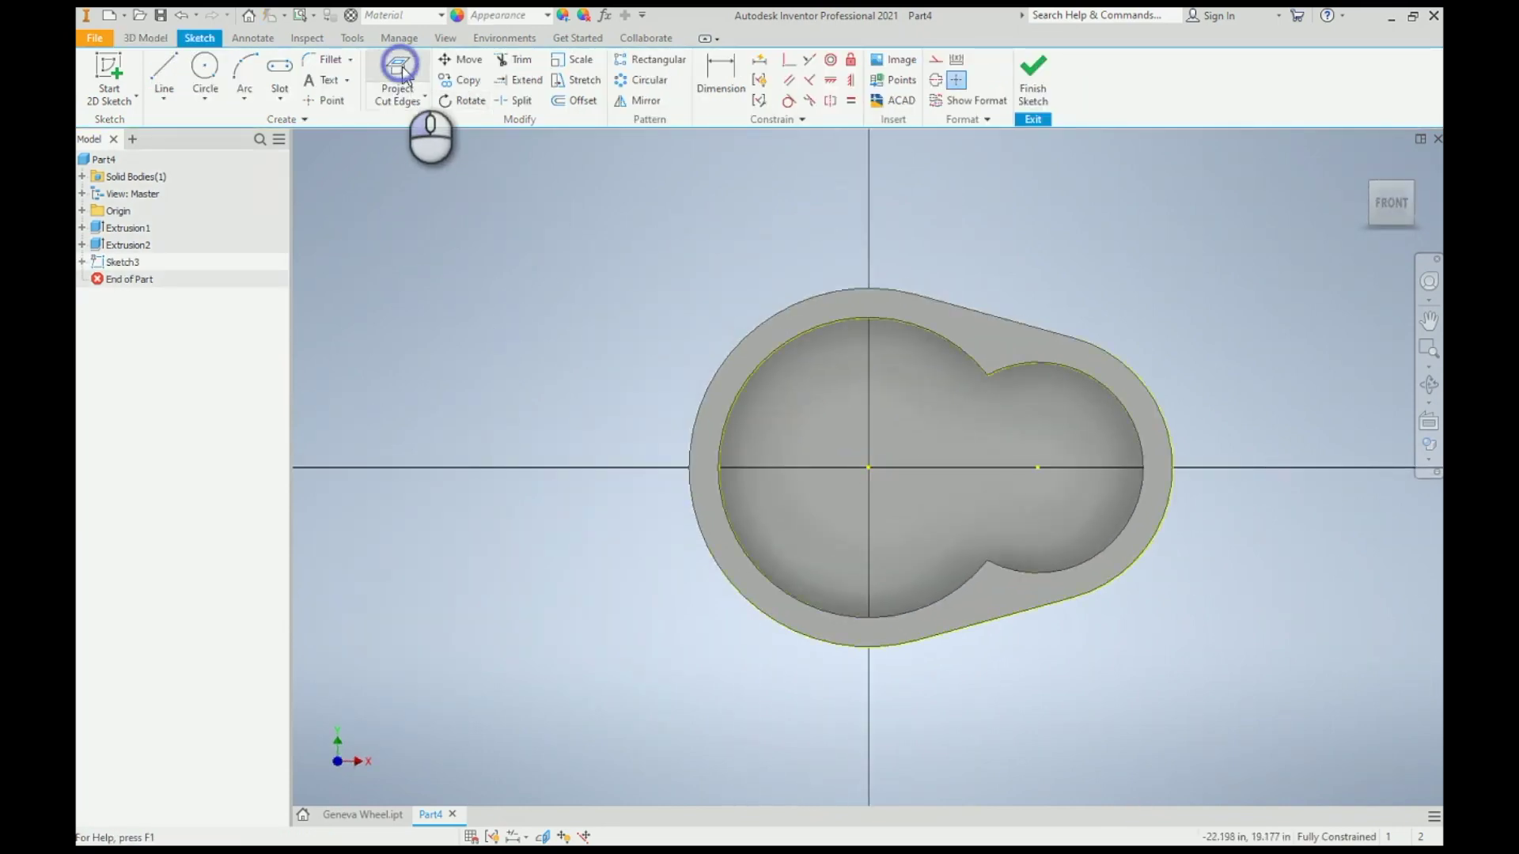
Step: Draw a circle about 2.27 in across at the origin and one about 2.64 in across at the smaller lobe's centre
{"action": "left_click", "coordinate": [205, 67]}
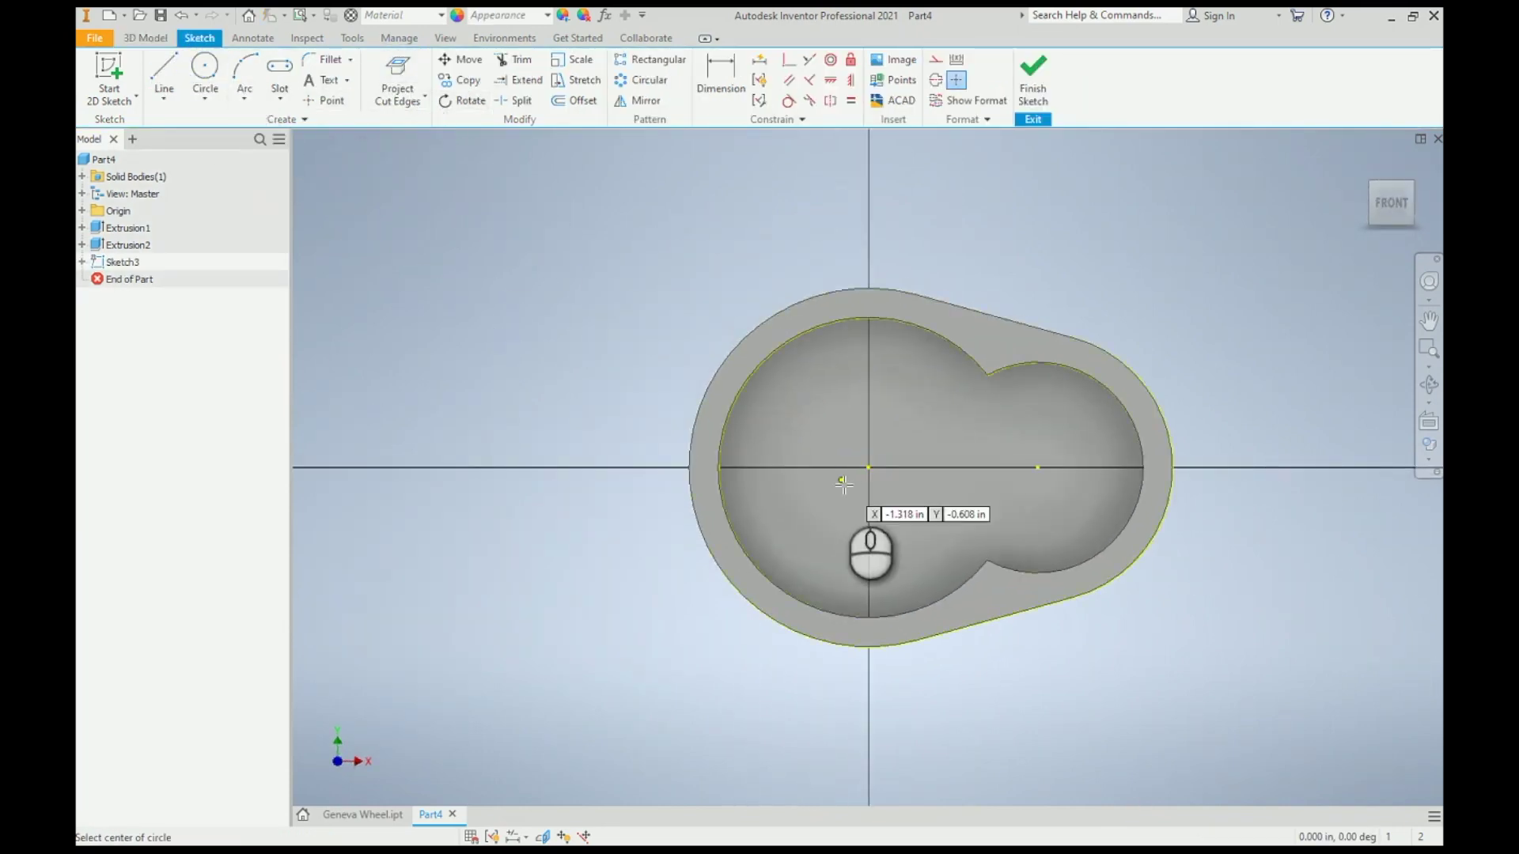
{"action": "scroll", "coordinate": [866, 475], "scroll_direction": "up", "scroll_amount": 3}
{"action": "left_click", "coordinate": [876, 452]}
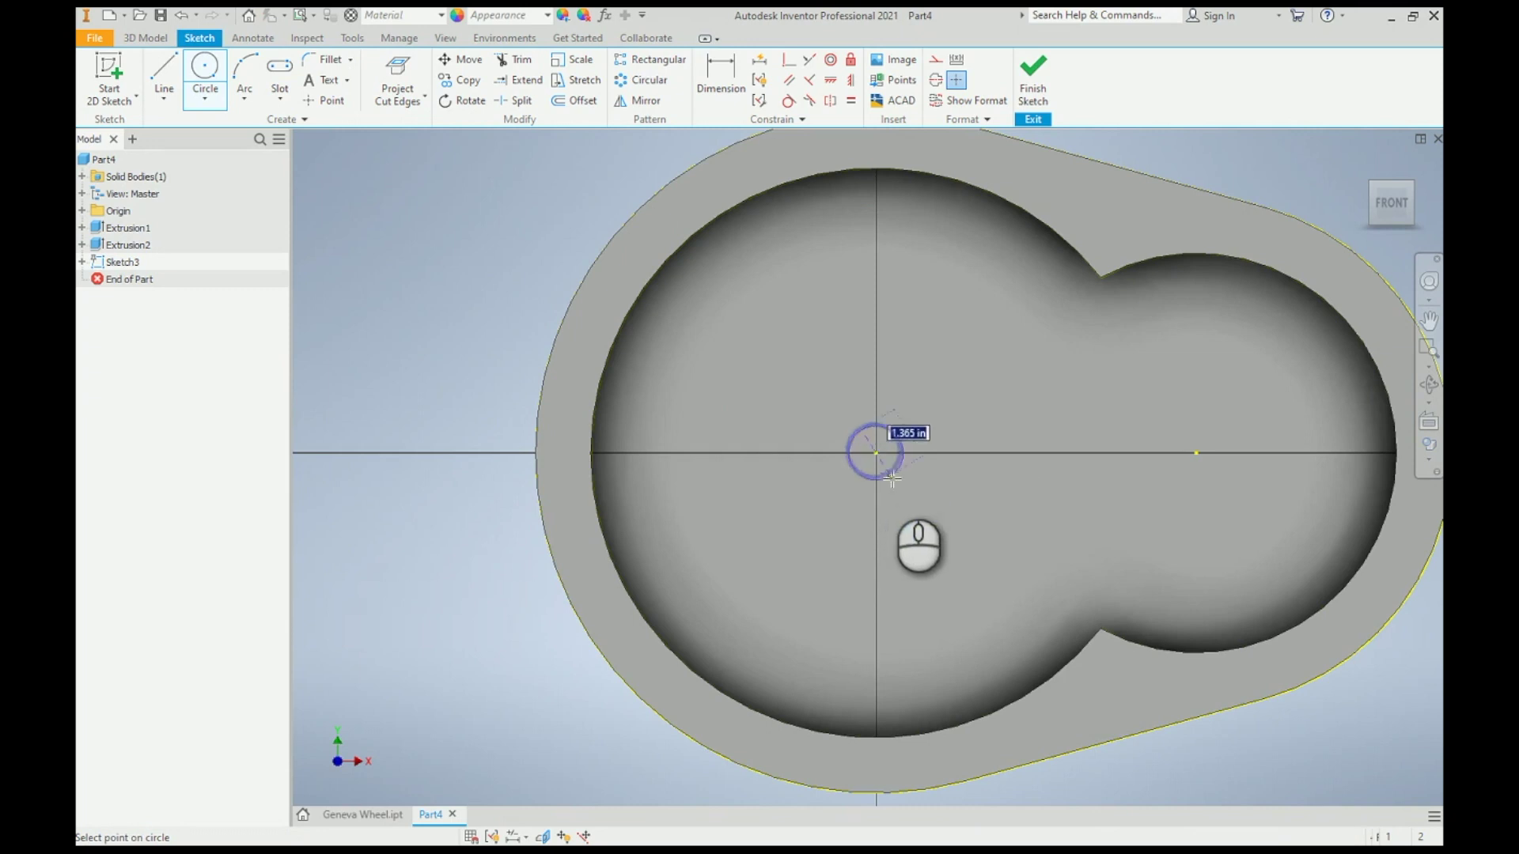
{"action": "left_click", "coordinate": [902, 494]}
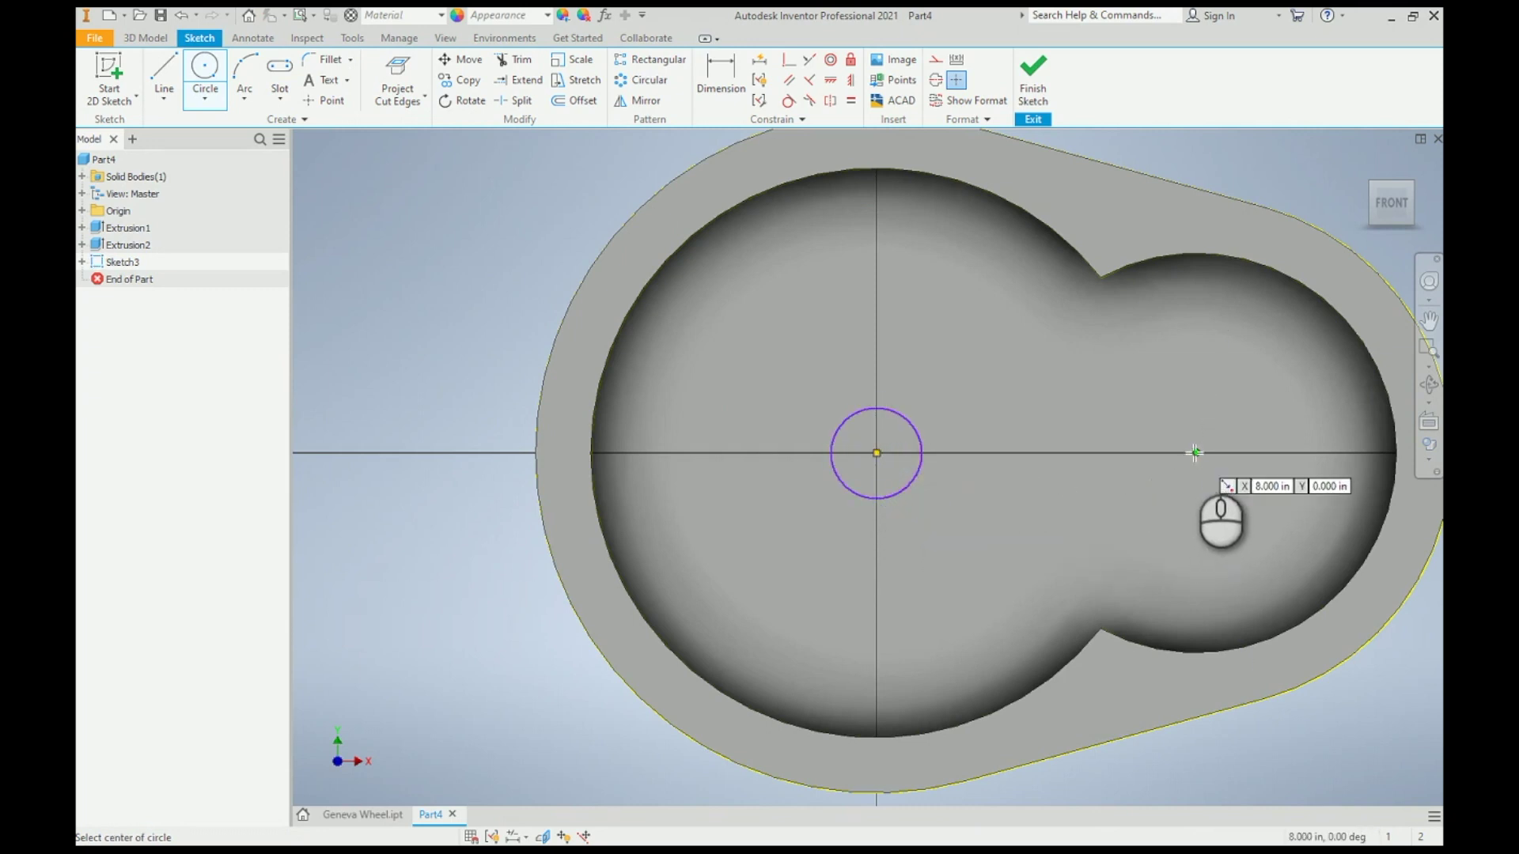
{"action": "left_click", "coordinate": [1148, 477]}
Step: Set the diameters of the circle at the origin and the circle at the smaller lobe's centre to 1.5 in each
{"action": "key", "text": "d"}
{"action": "left_click", "coordinate": [832, 434]}
{"action": "left_click", "coordinate": [780, 416]}
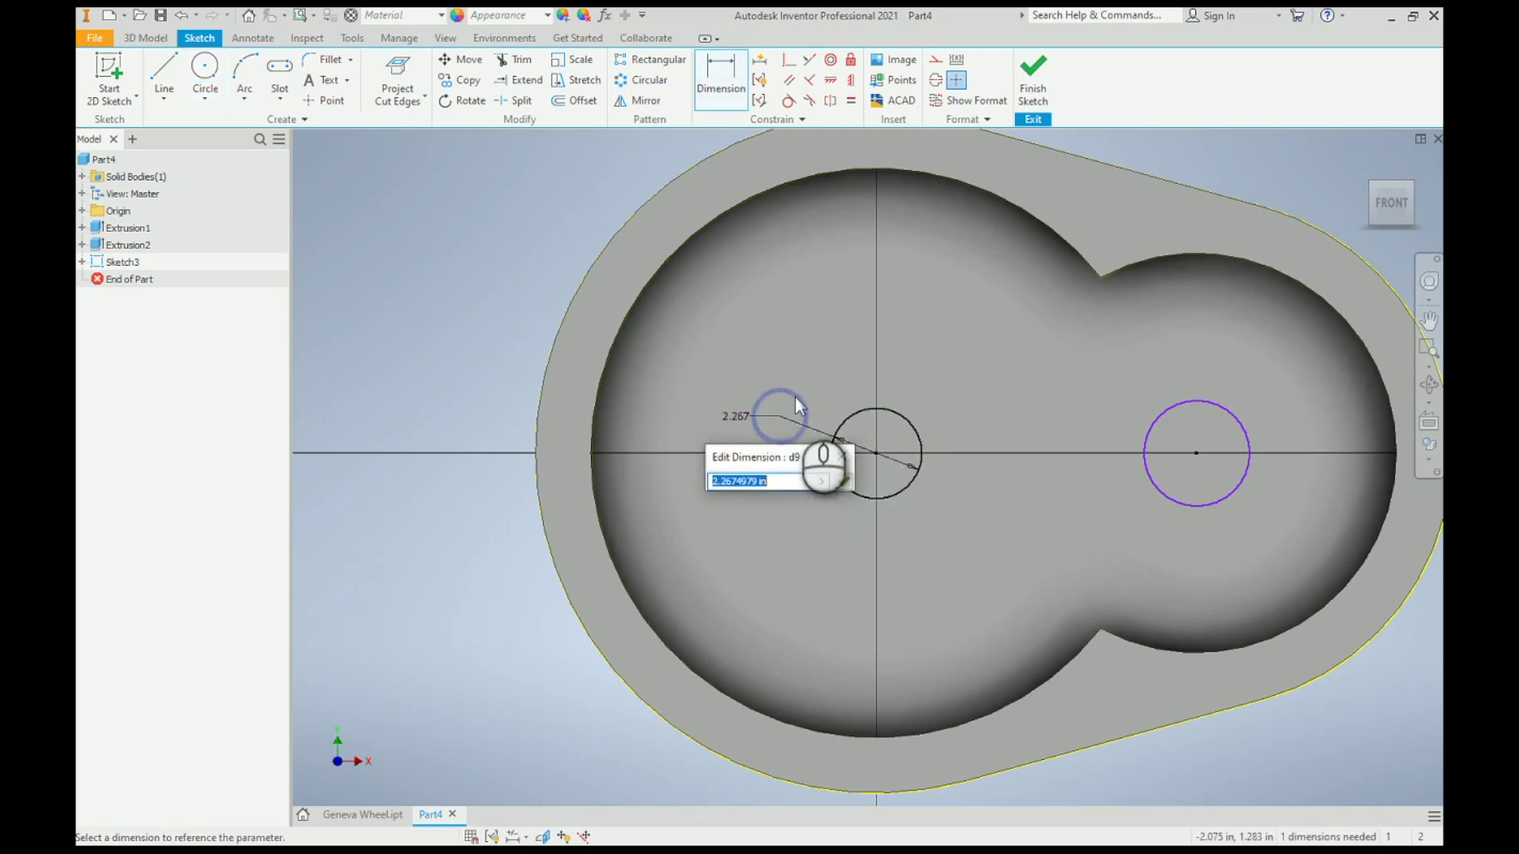
{"action": "type", "text": "1.5"}
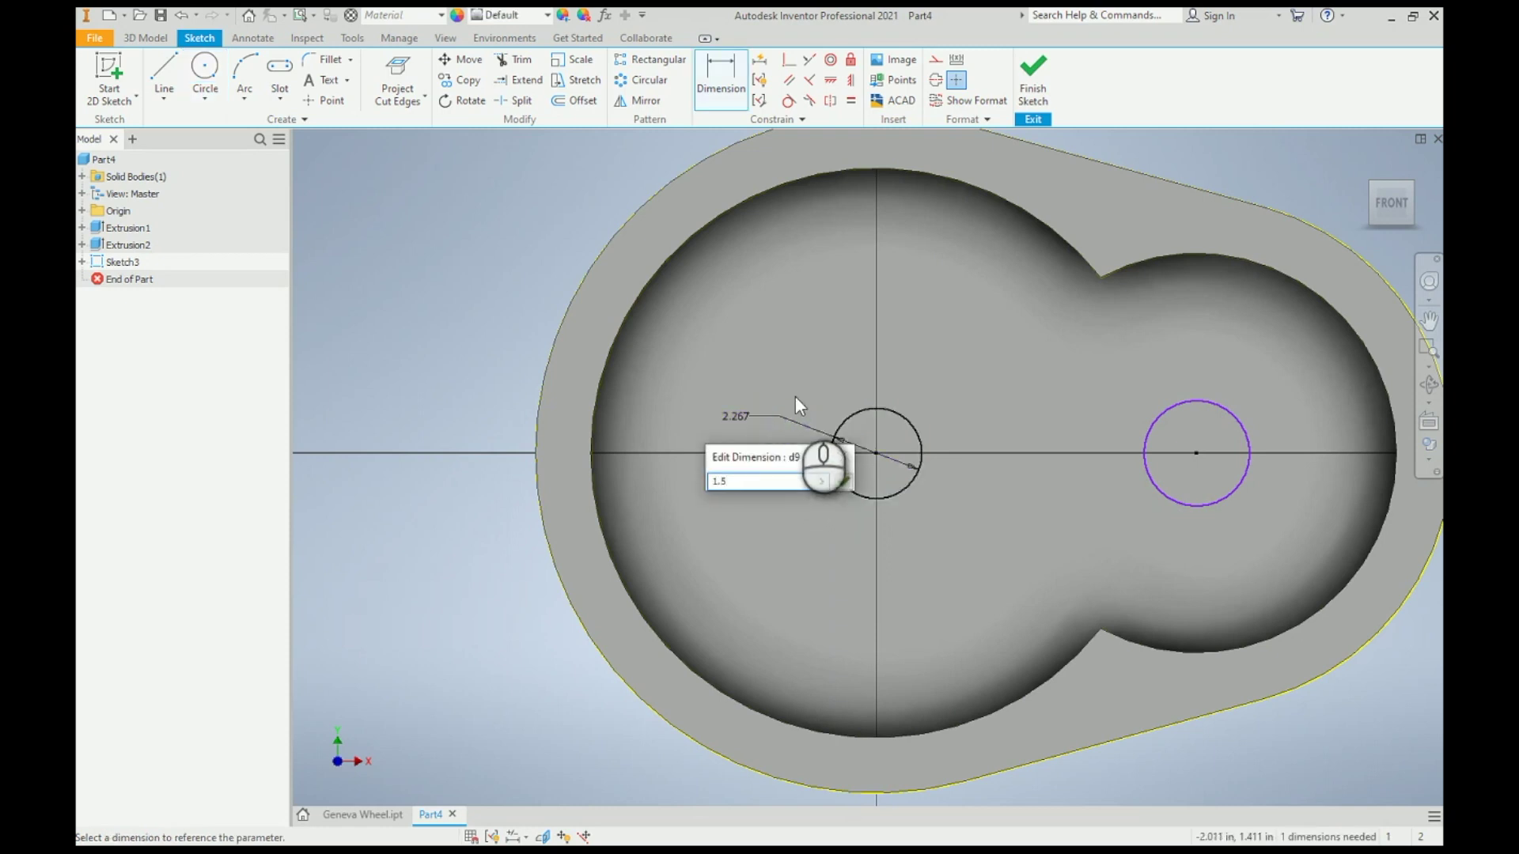
{"action": "key", "text": "Return"}
{"action": "left_click", "coordinate": [1153, 414]}
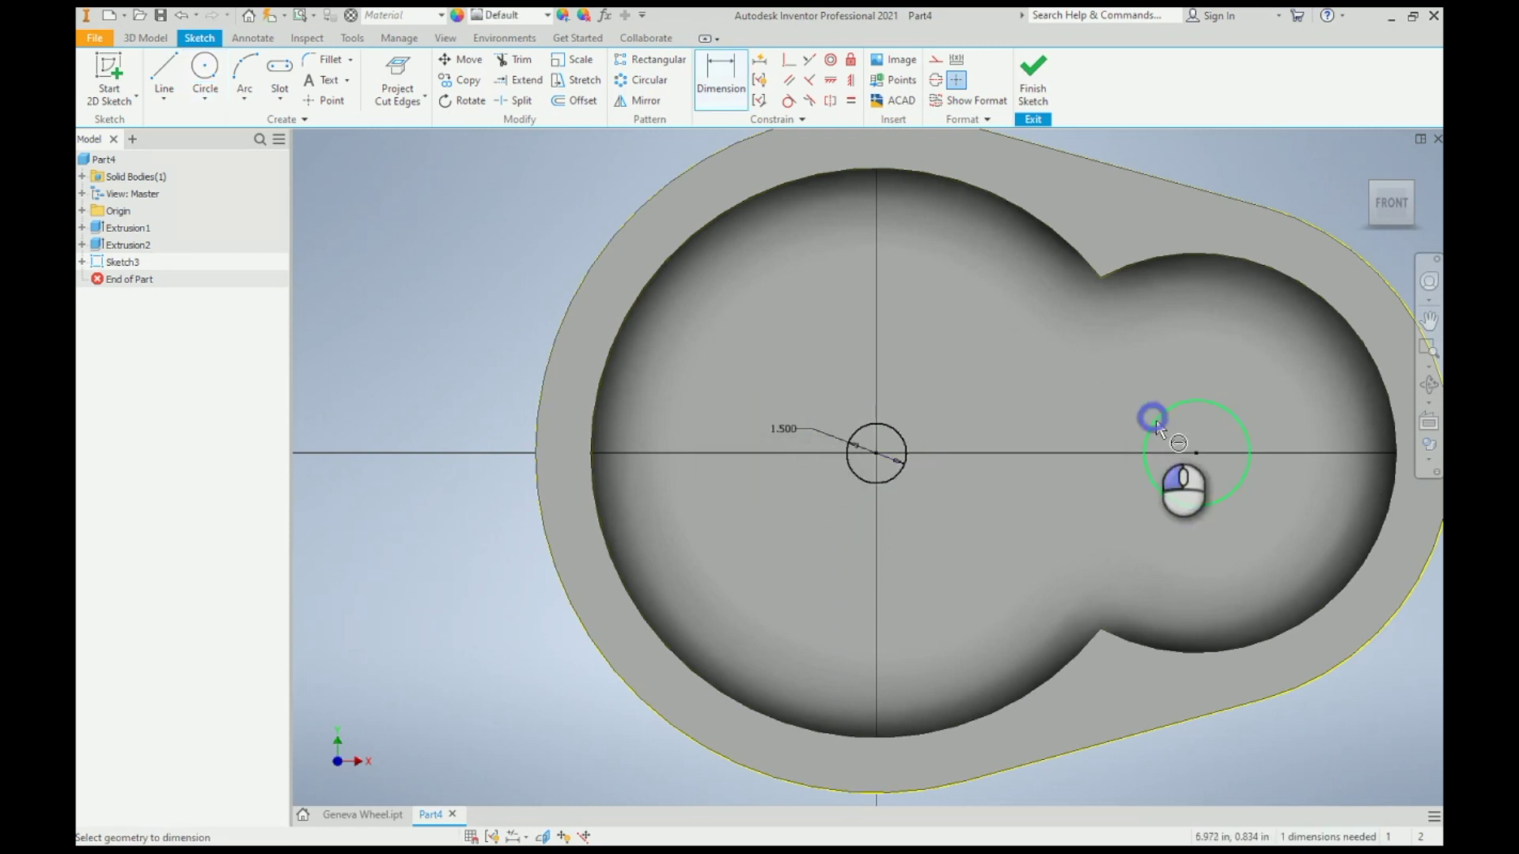
{"action": "left_click", "coordinate": [1127, 405]}
{"action": "type", "text": "1.5"}
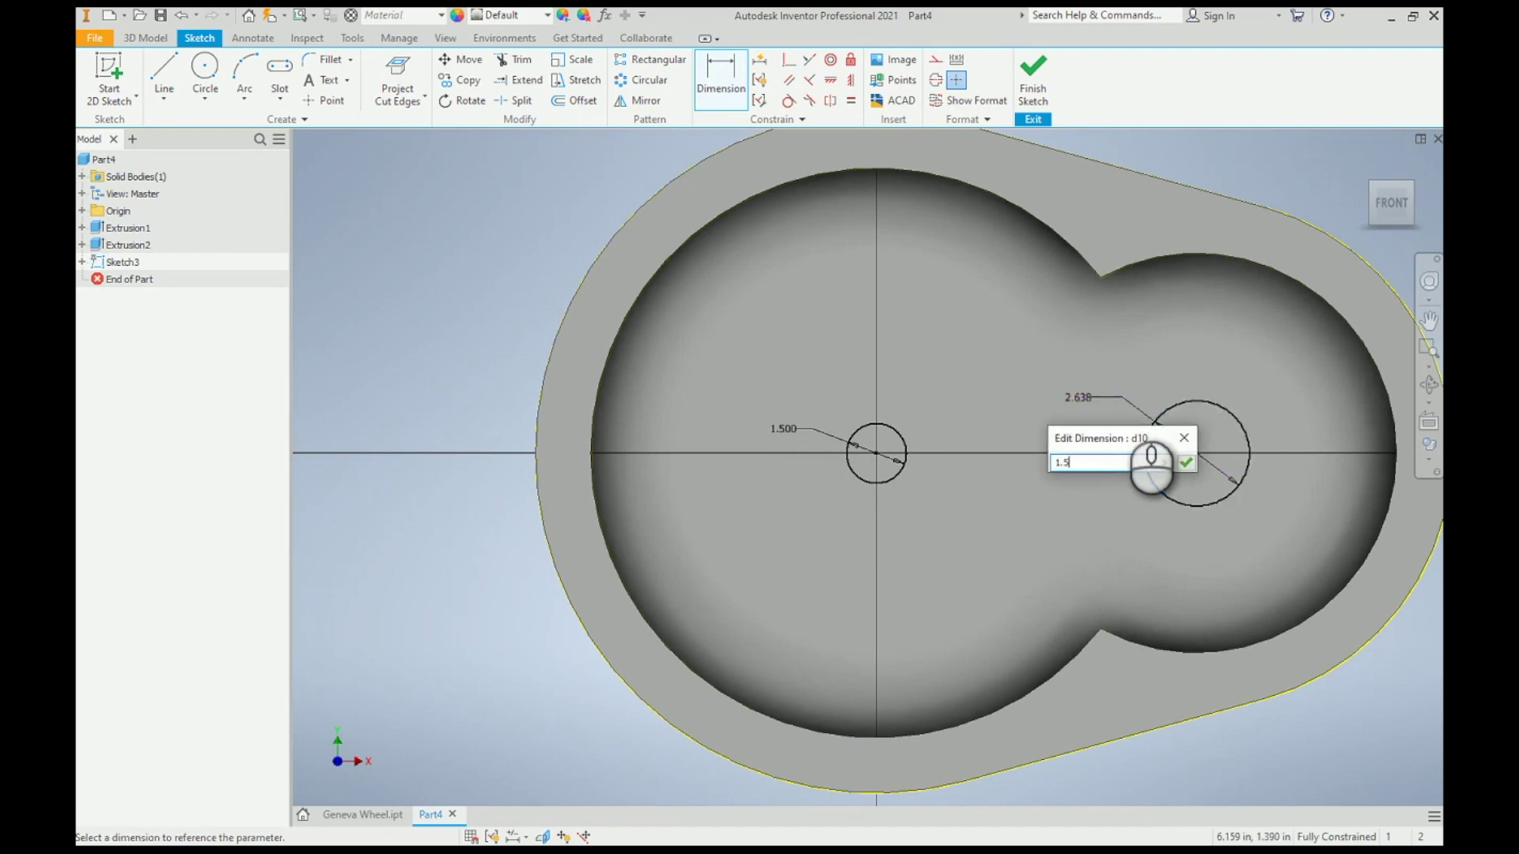
{"action": "key", "text": "Return"}
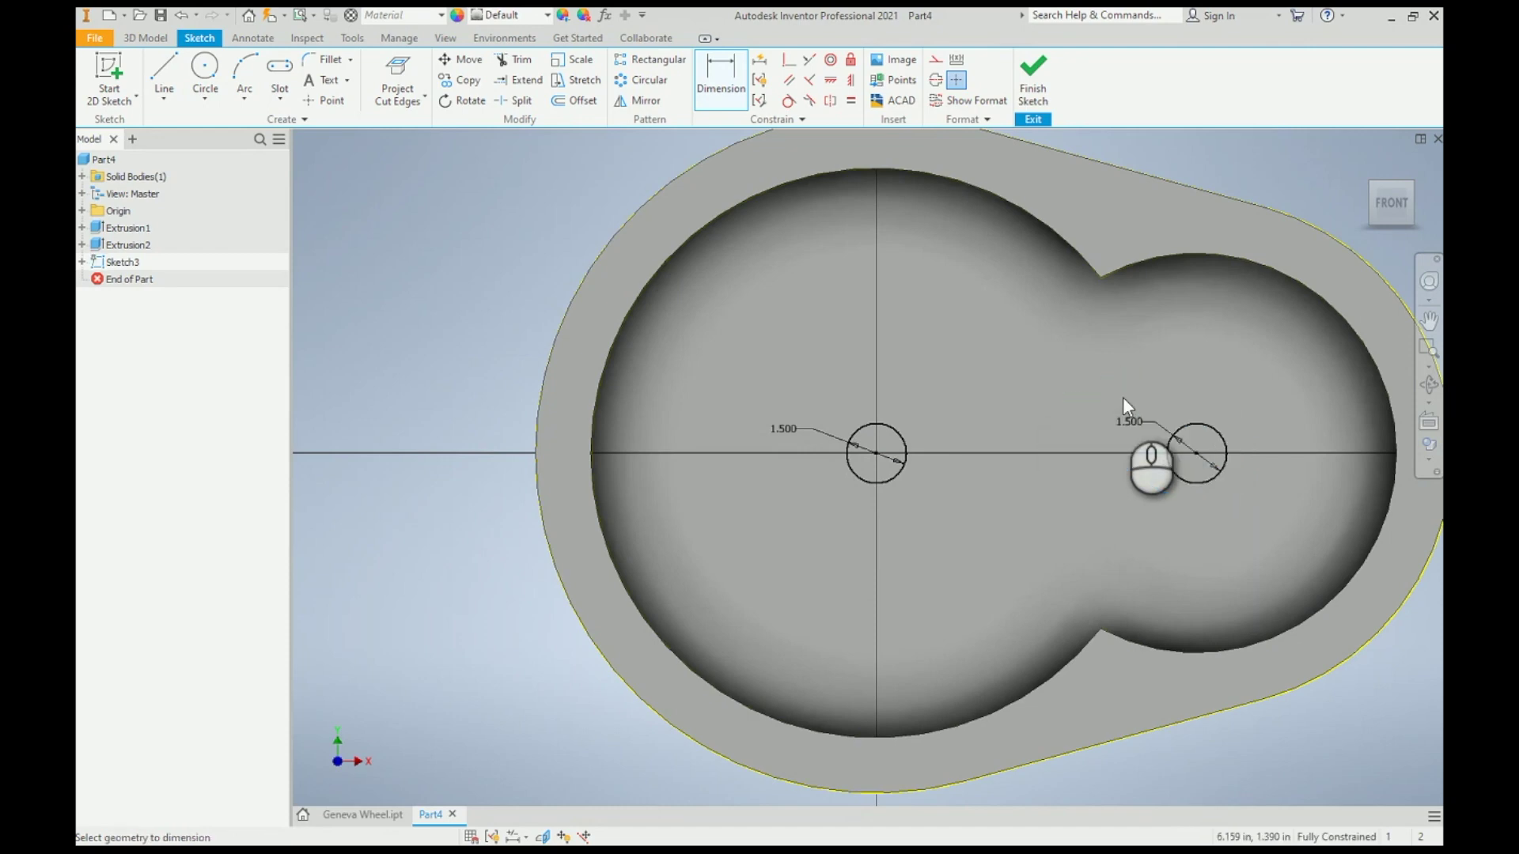
Step: Extrude the two 1.5 in circles as a 2 in cut into the pocket floor
{"action": "key", "text": "e"}
{"action": "left_click", "coordinate": [726, 388]}
{"action": "left_click", "coordinate": [943, 472]}
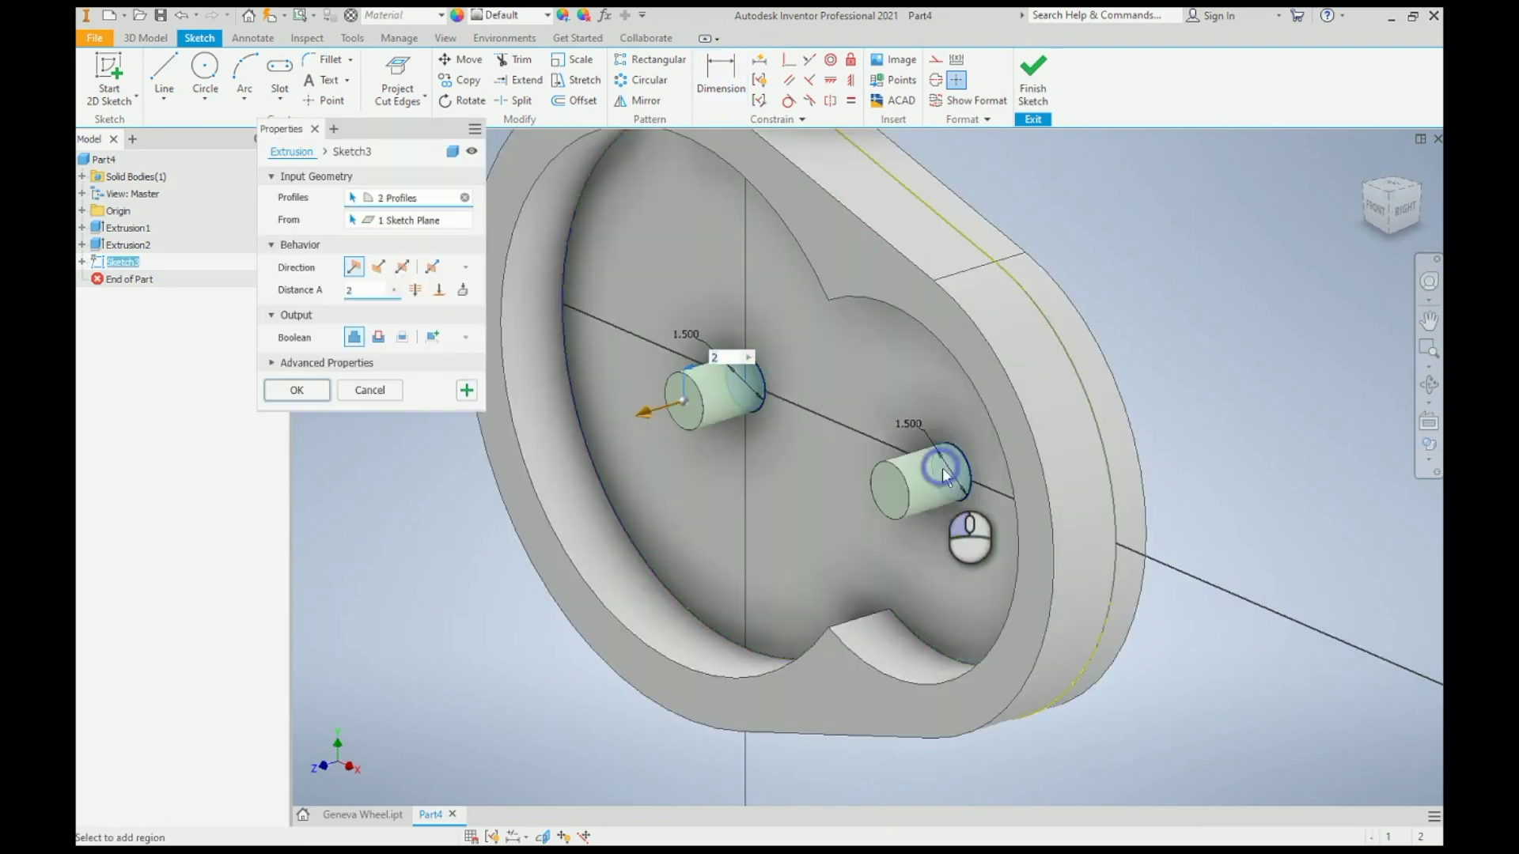
{"action": "left_click", "coordinate": [378, 337]}
{"action": "left_click", "coordinate": [297, 390]}
Step: Save the part as Housing in the Geneva Wheel 1 folder
{"action": "scroll", "coordinate": [756, 439], "scroll_direction": "down", "scroll_amount": 3}
{"action": "left_click", "coordinate": [488, 326]}
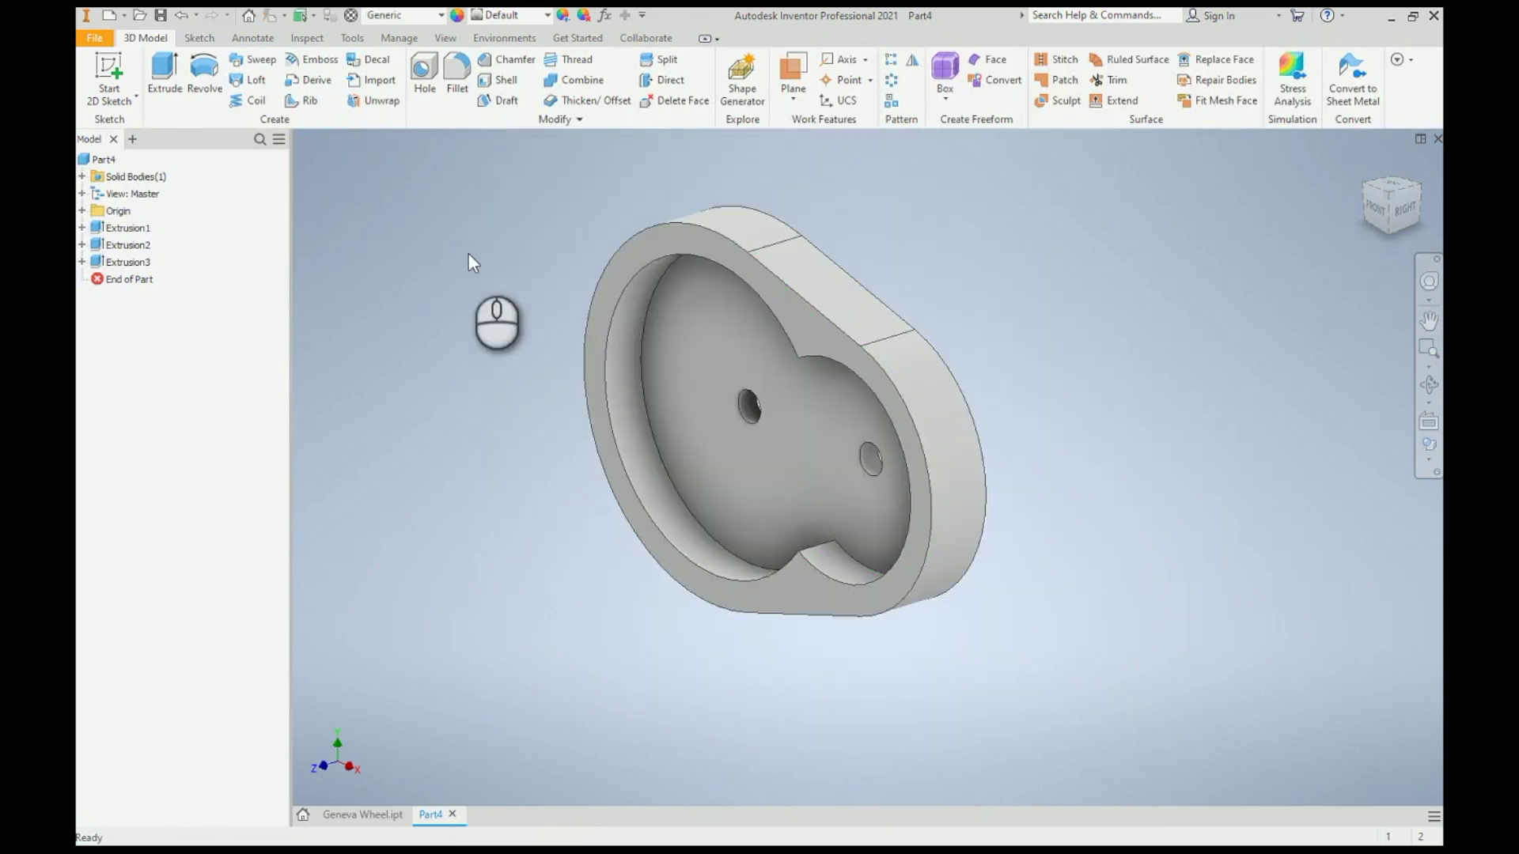
{"action": "left_click", "coordinate": [161, 15]}
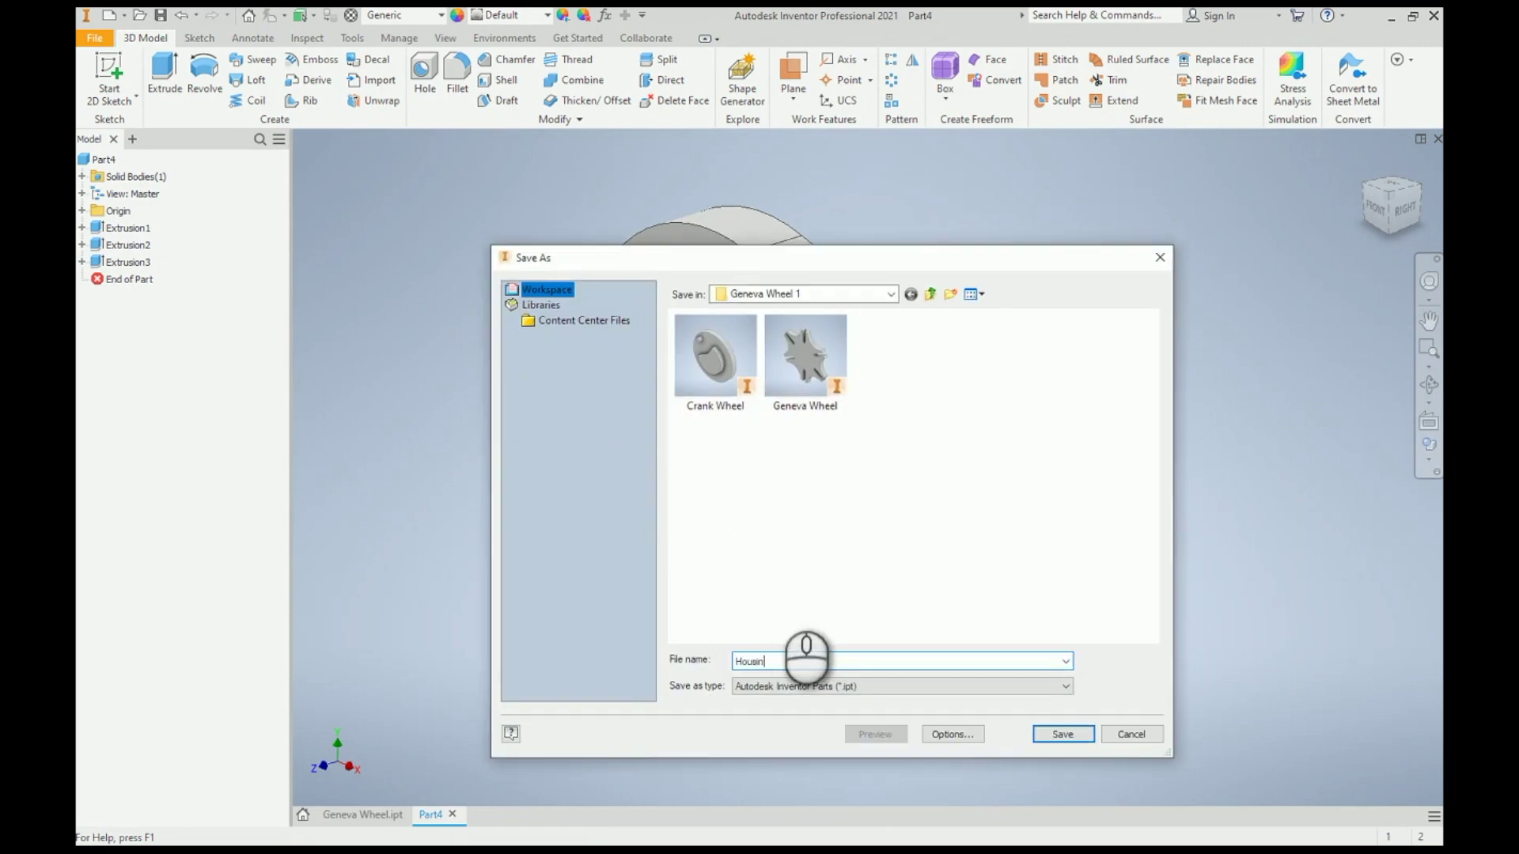
{"action": "left_click", "coordinate": [1069, 734]}
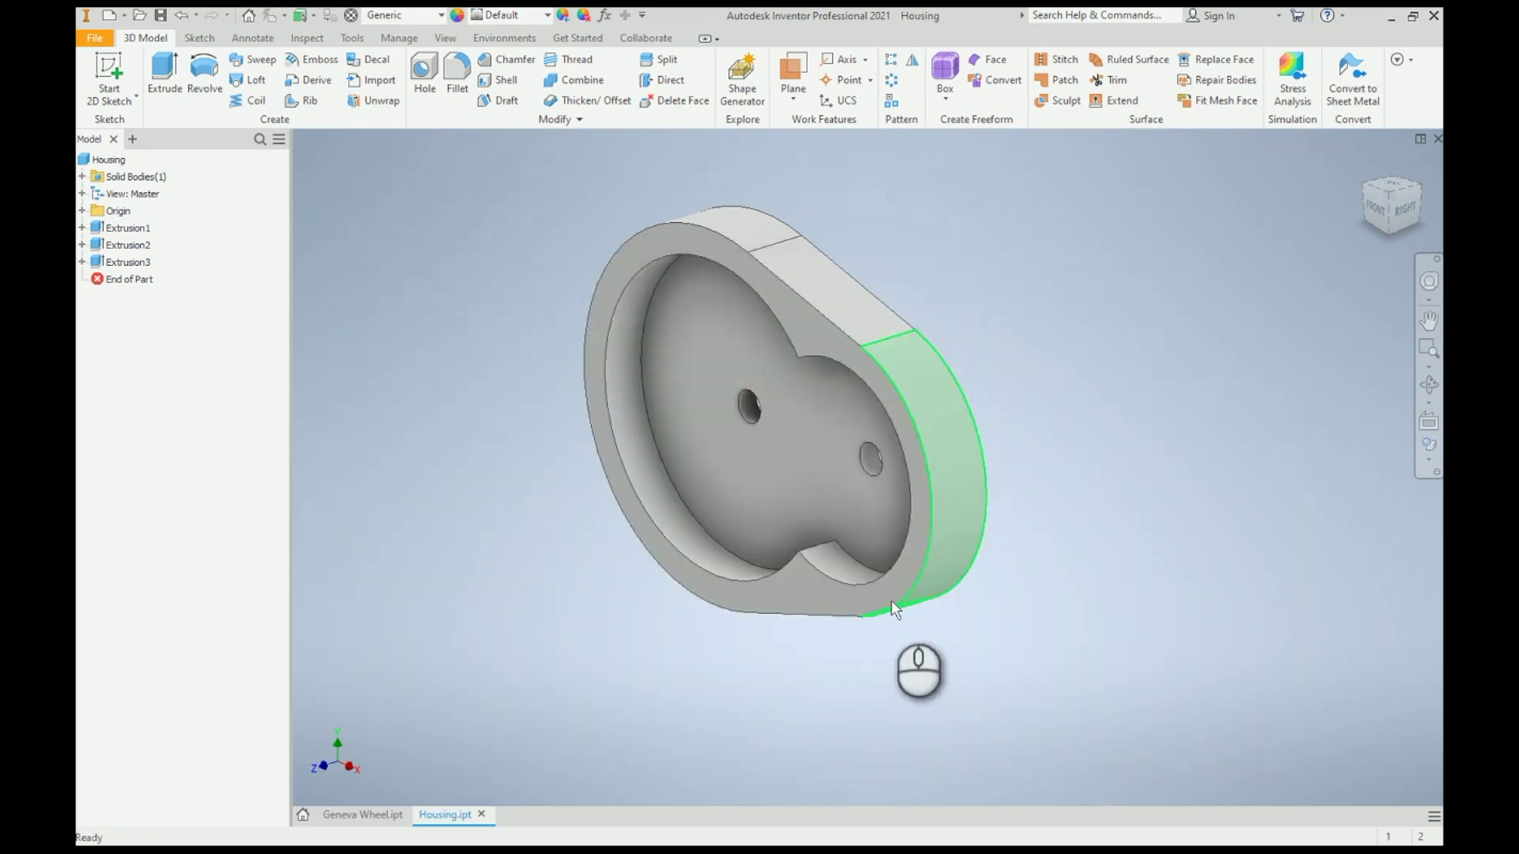
Step: Switch to the Geneva Wheel part and start a sketch on the flat face of the wheel's reverse side
{"action": "left_click", "coordinate": [383, 815]}
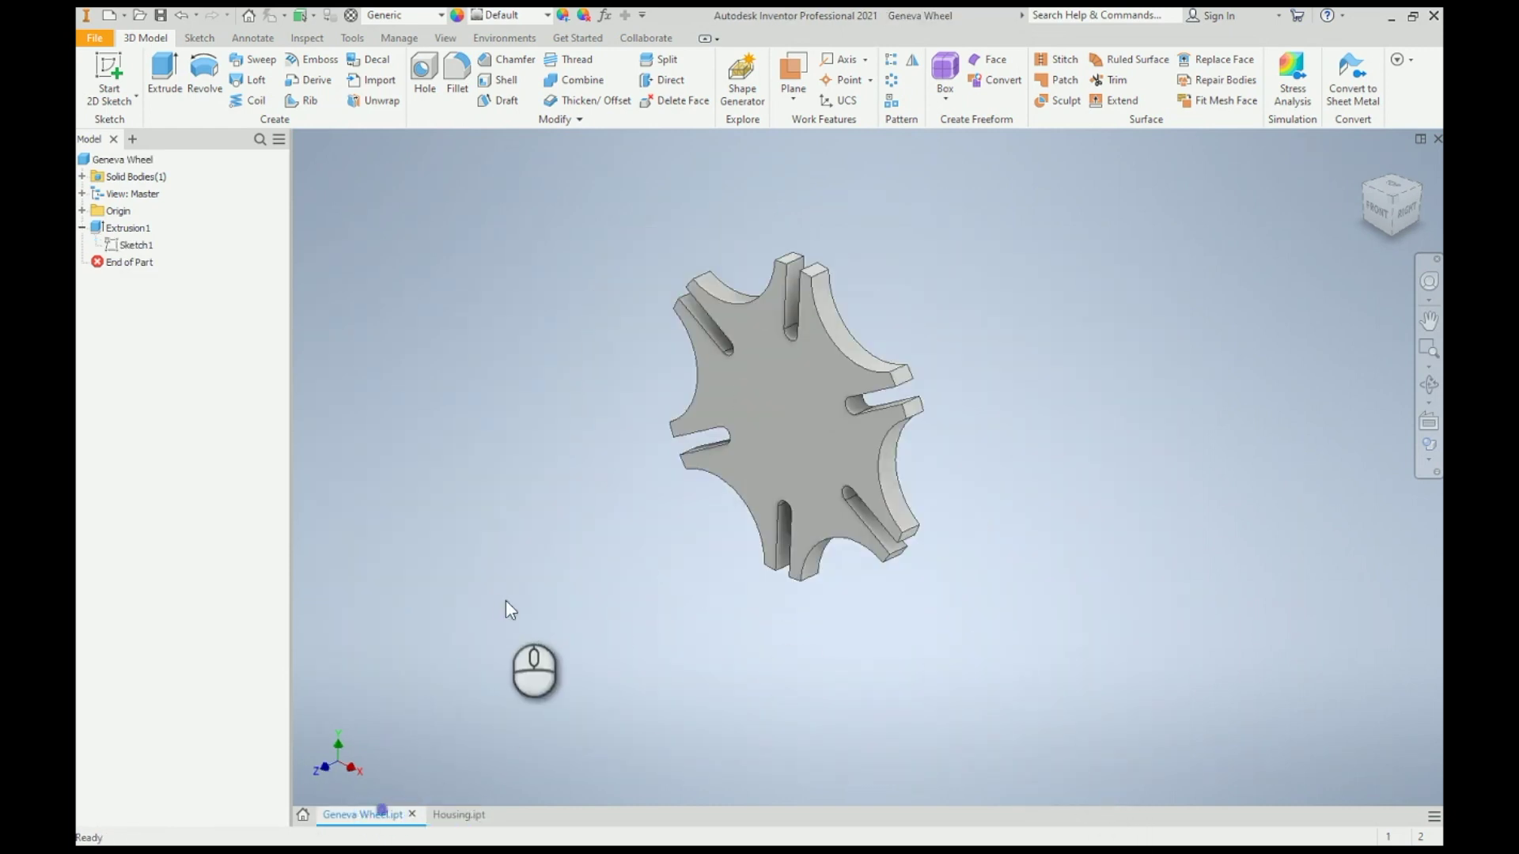
{"action": "left_click", "coordinate": [1427, 387]}
{"action": "left_click_drag", "start_coordinate": [992, 461], "coordinate": [795, 572]}
{"action": "right_click", "coordinate": [869, 419]}
{"action": "left_click", "coordinate": [914, 416]}
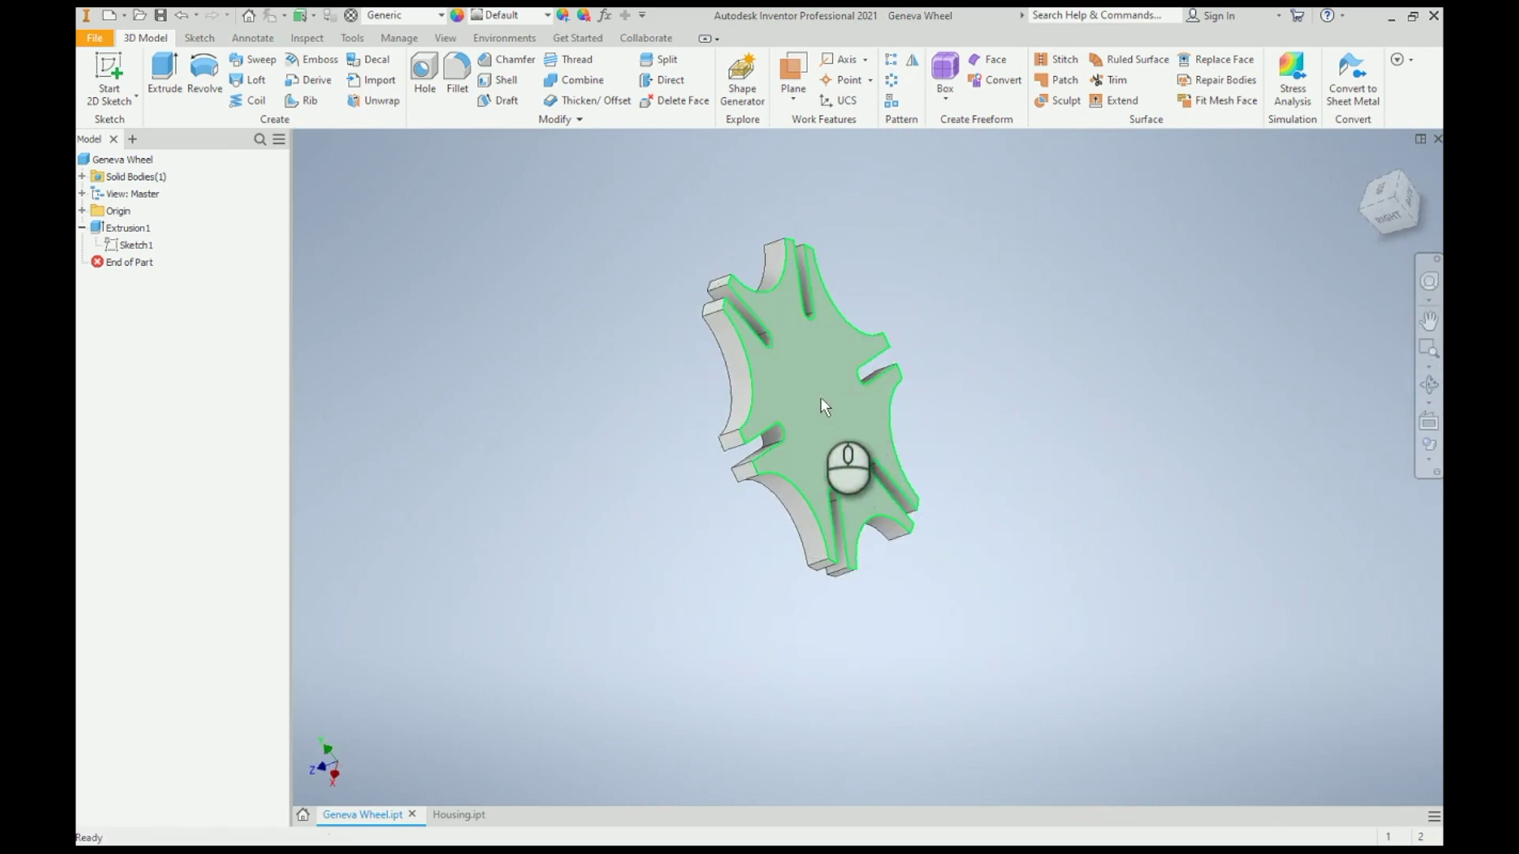
{"action": "left_click", "coordinate": [111, 70]}
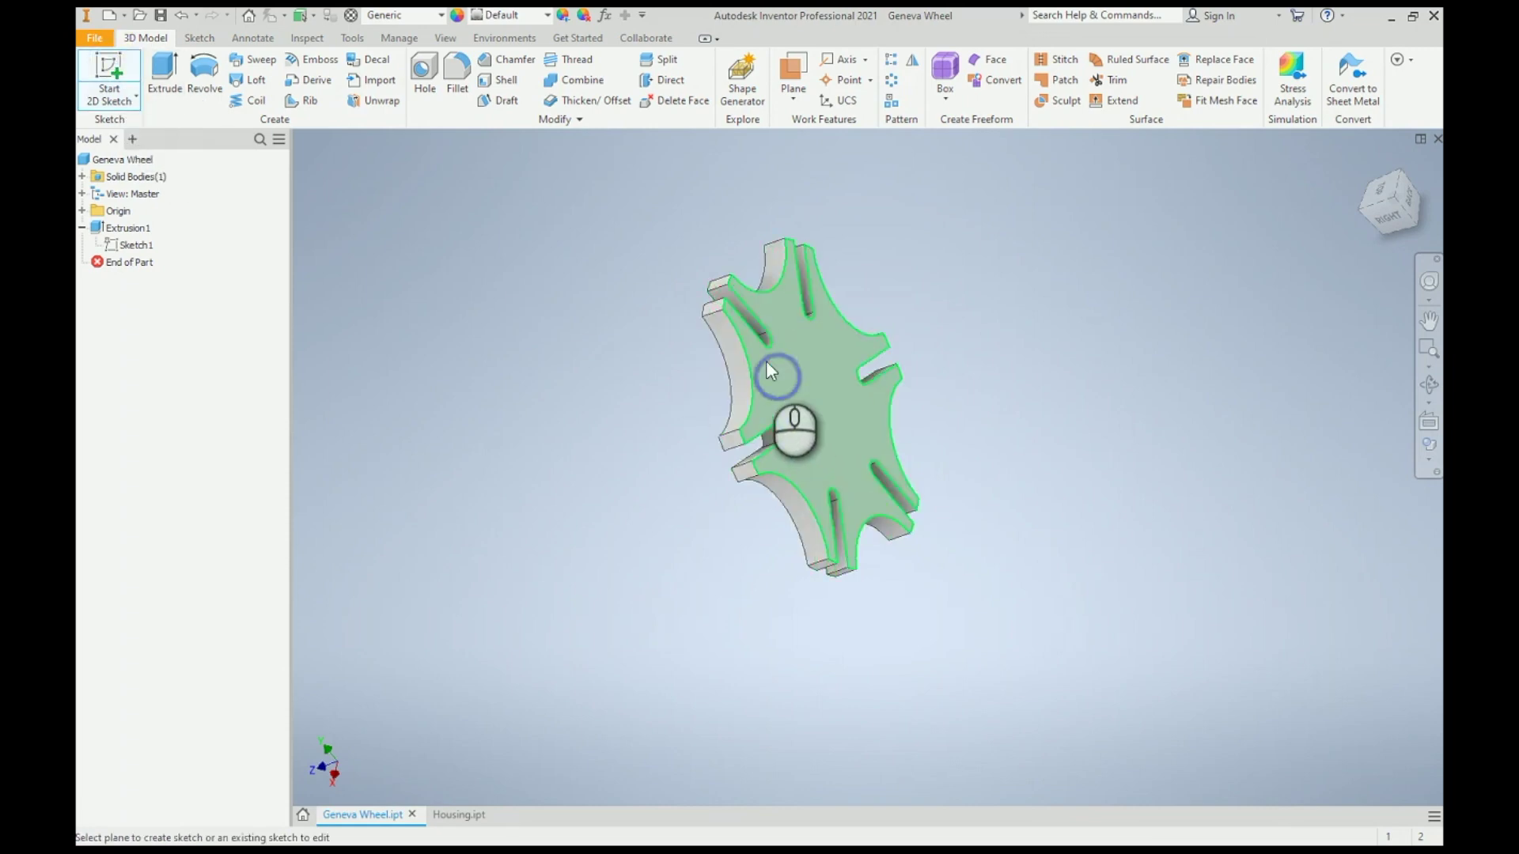
Step: Sketch a 4 in diameter circle centred on the origin on the Geneva wheel's flat face
{"action": "left_click", "coordinate": [780, 290]}
{"action": "left_click", "coordinate": [204, 67]}
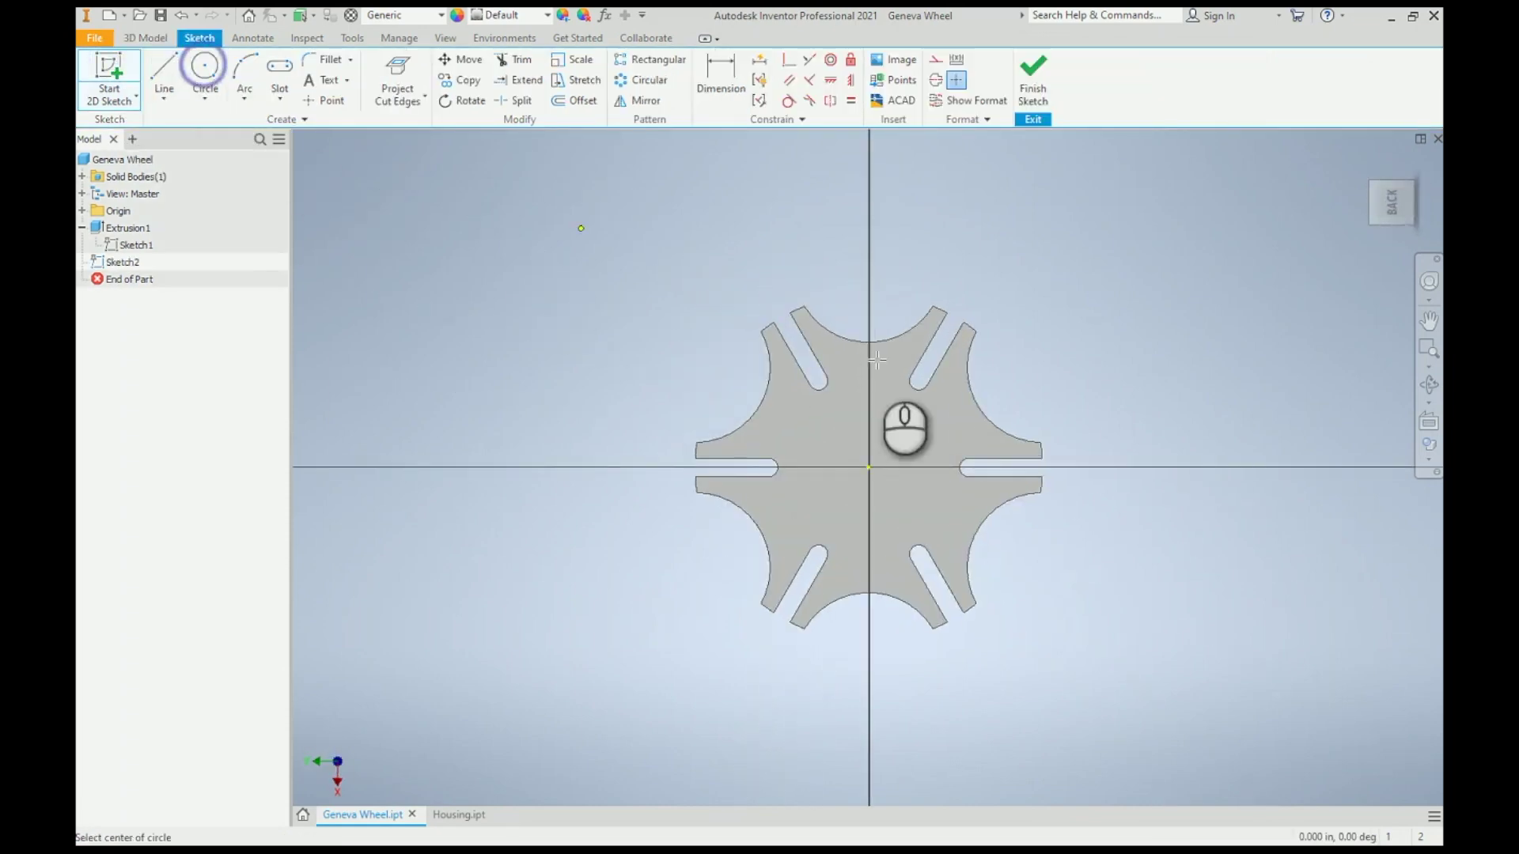
{"action": "left_click", "coordinate": [869, 466]}
{"action": "left_click", "coordinate": [890, 492]}
{"action": "key", "text": "d"}
{"action": "left_click", "coordinate": [842, 445]}
{"action": "left_click", "coordinate": [713, 387]}
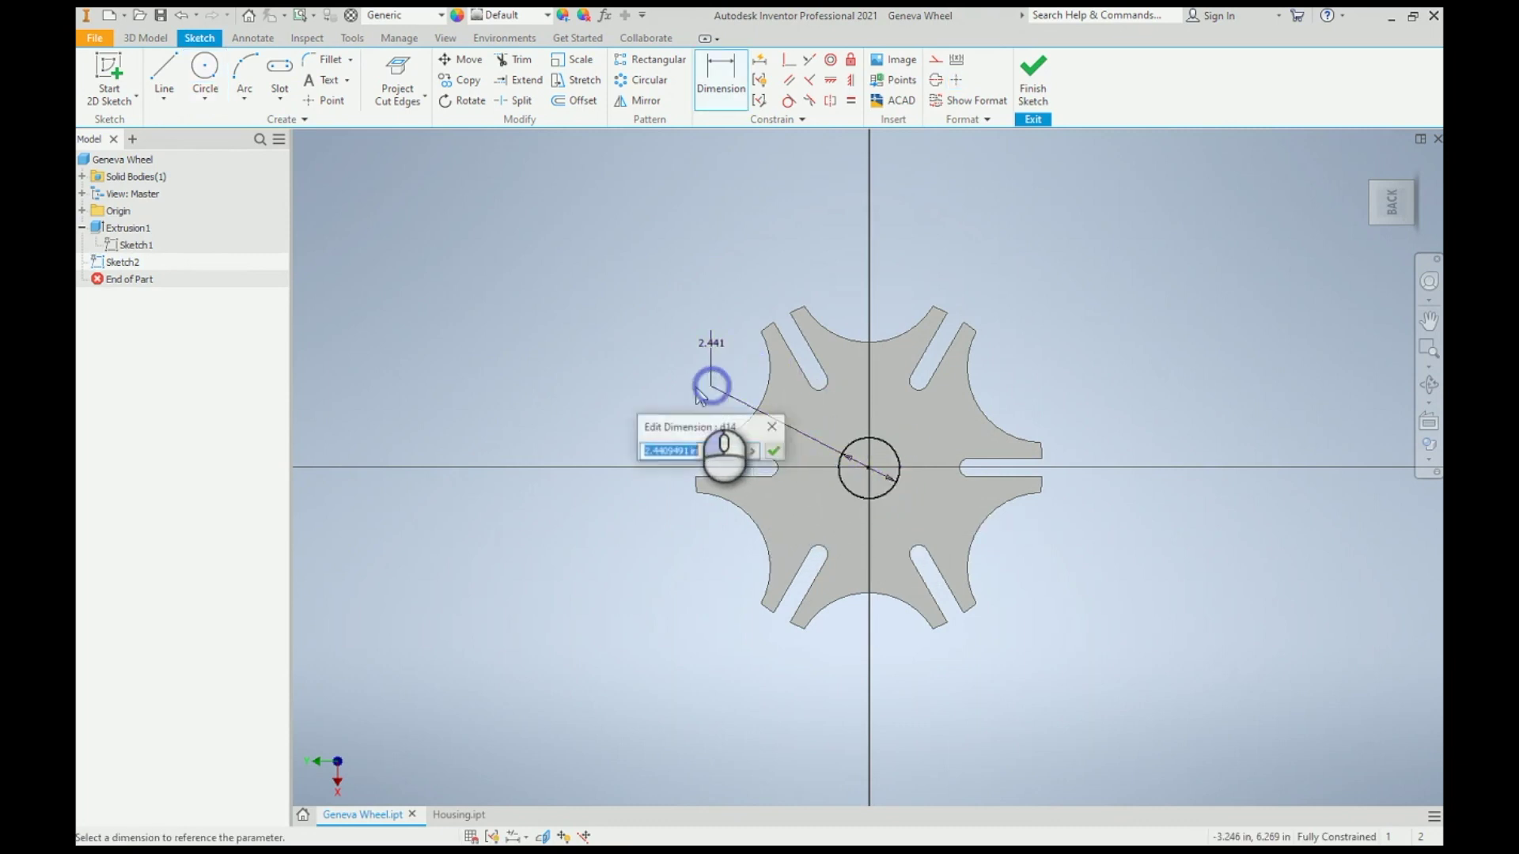
{"action": "type", "text": "4"}
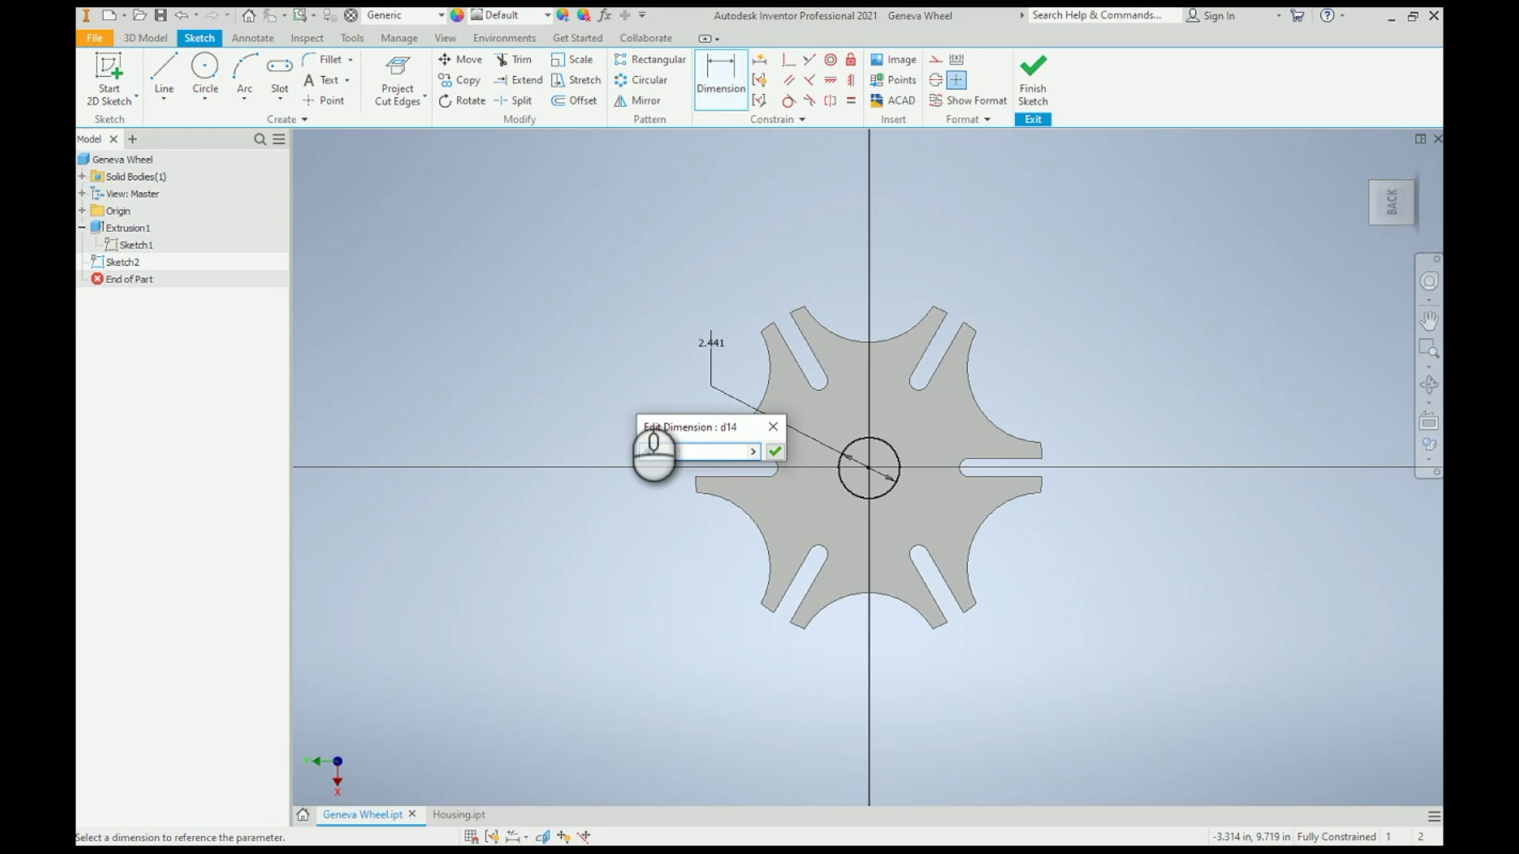
{"action": "key", "text": "Return"}
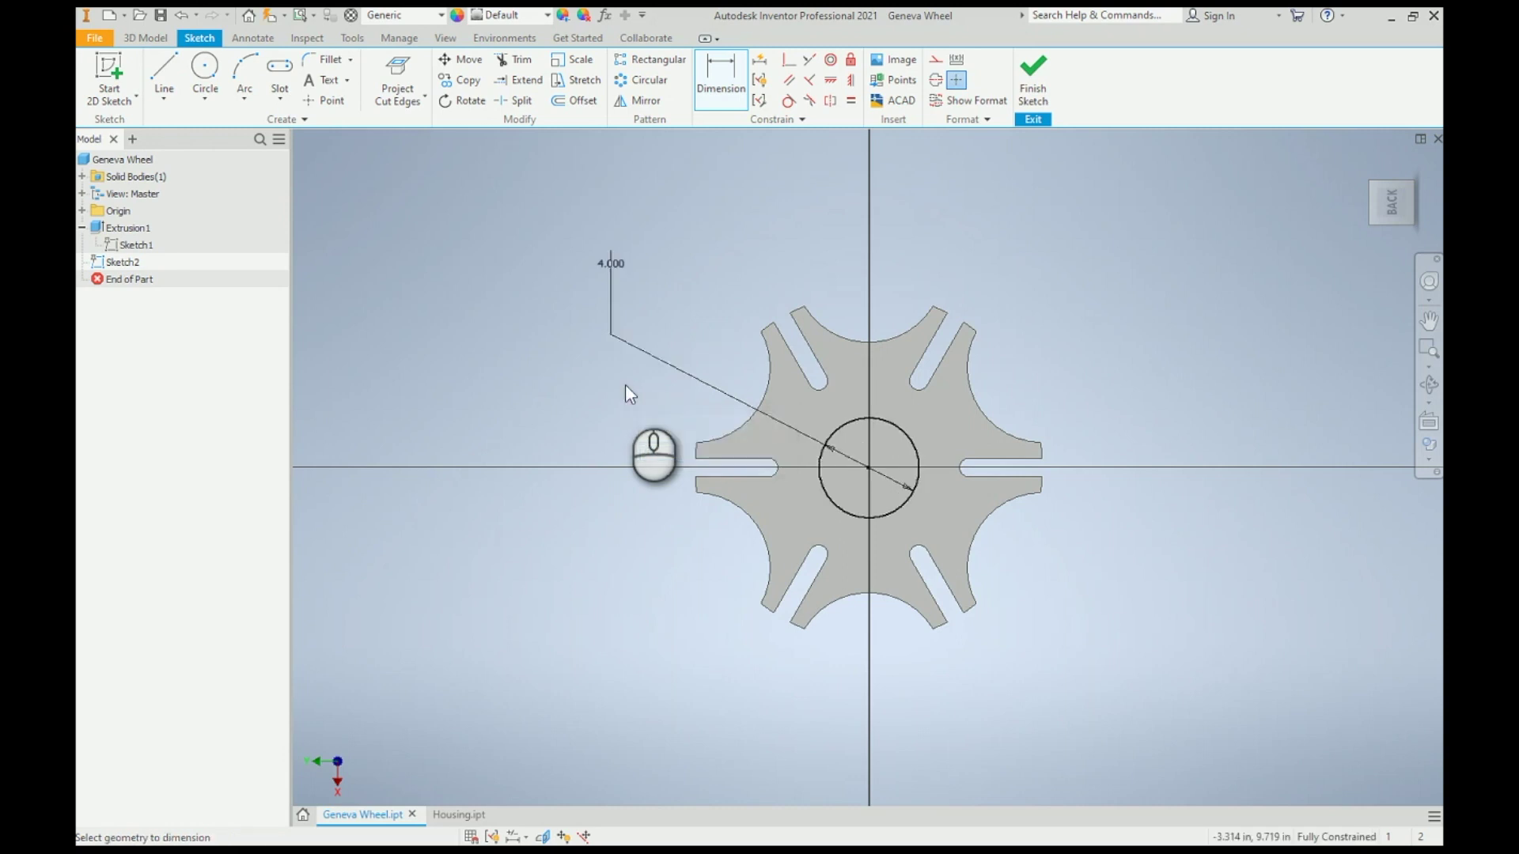
Step: Extrude the 4 in circle outward by 1.01 in to form the wheel's hub
{"action": "key", "text": "e"}
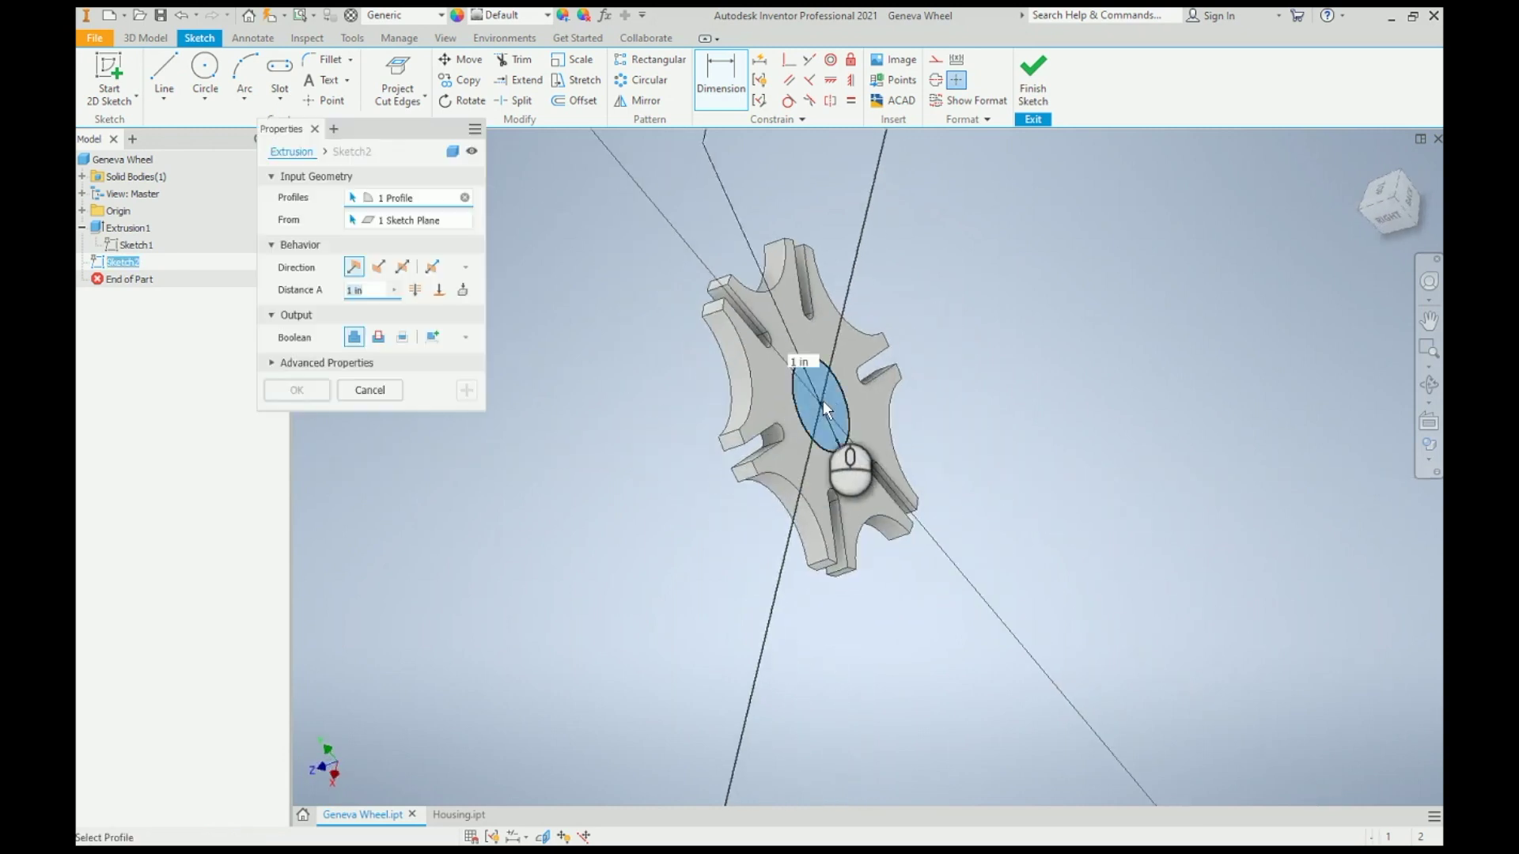
{"action": "left_click", "coordinate": [826, 407]}
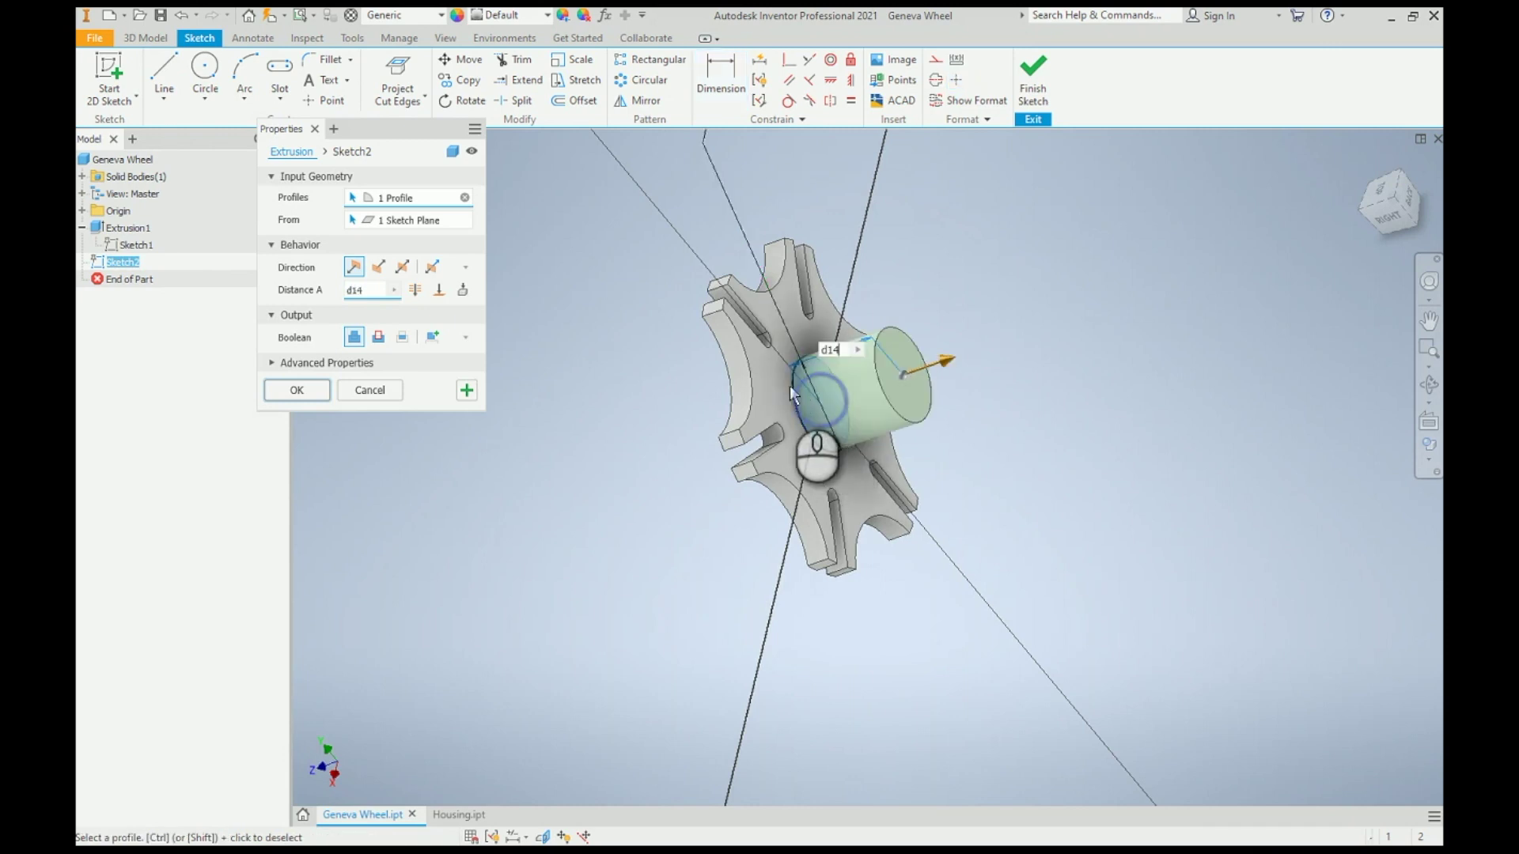
{"action": "double_click", "coordinate": [371, 291]}
{"action": "type", "text": "1.01"}
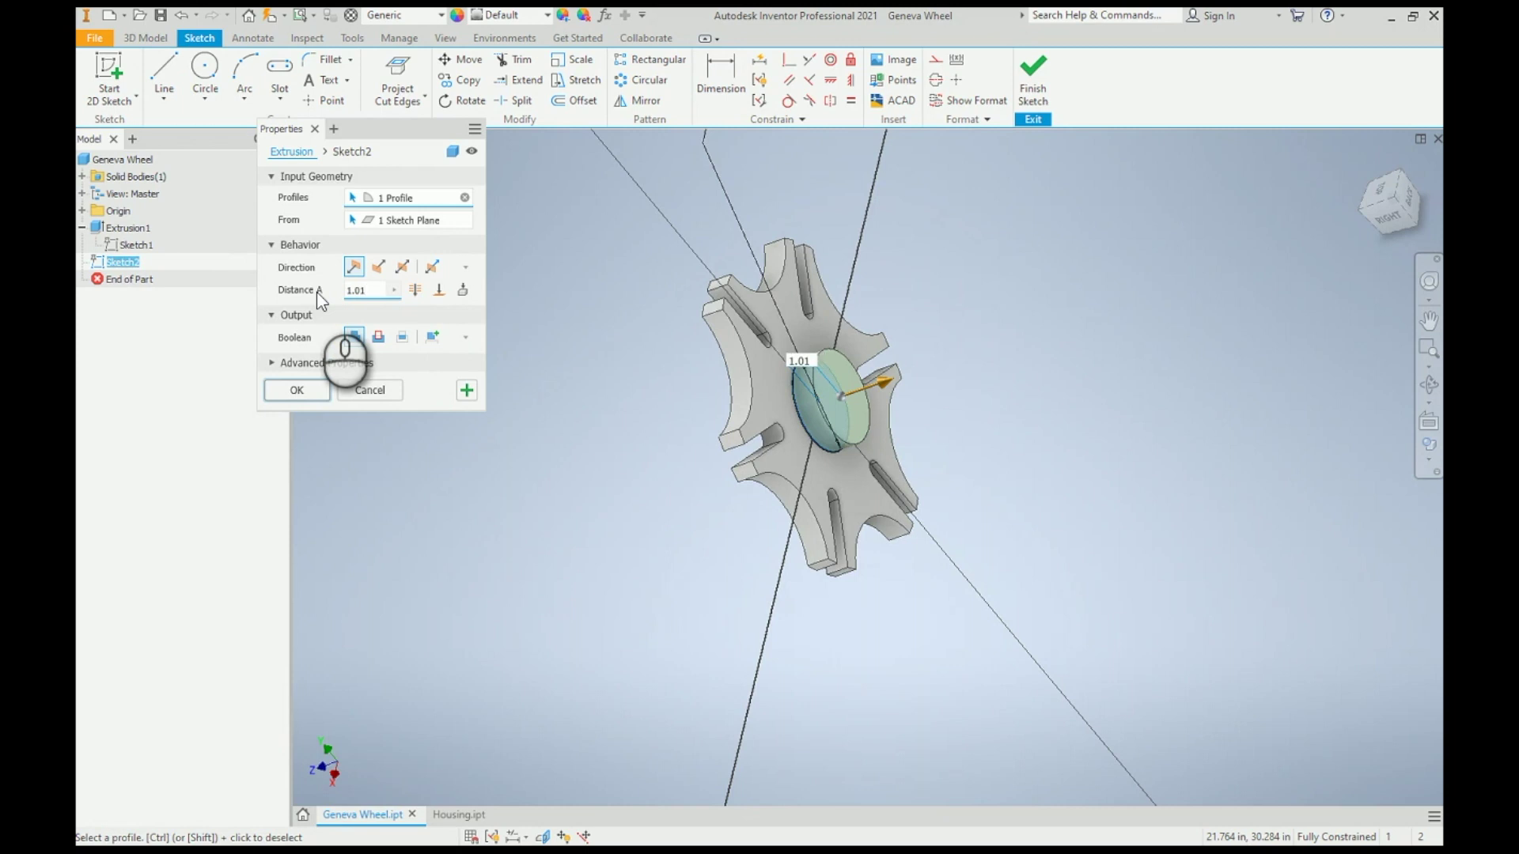
{"action": "left_click", "coordinate": [294, 392]}
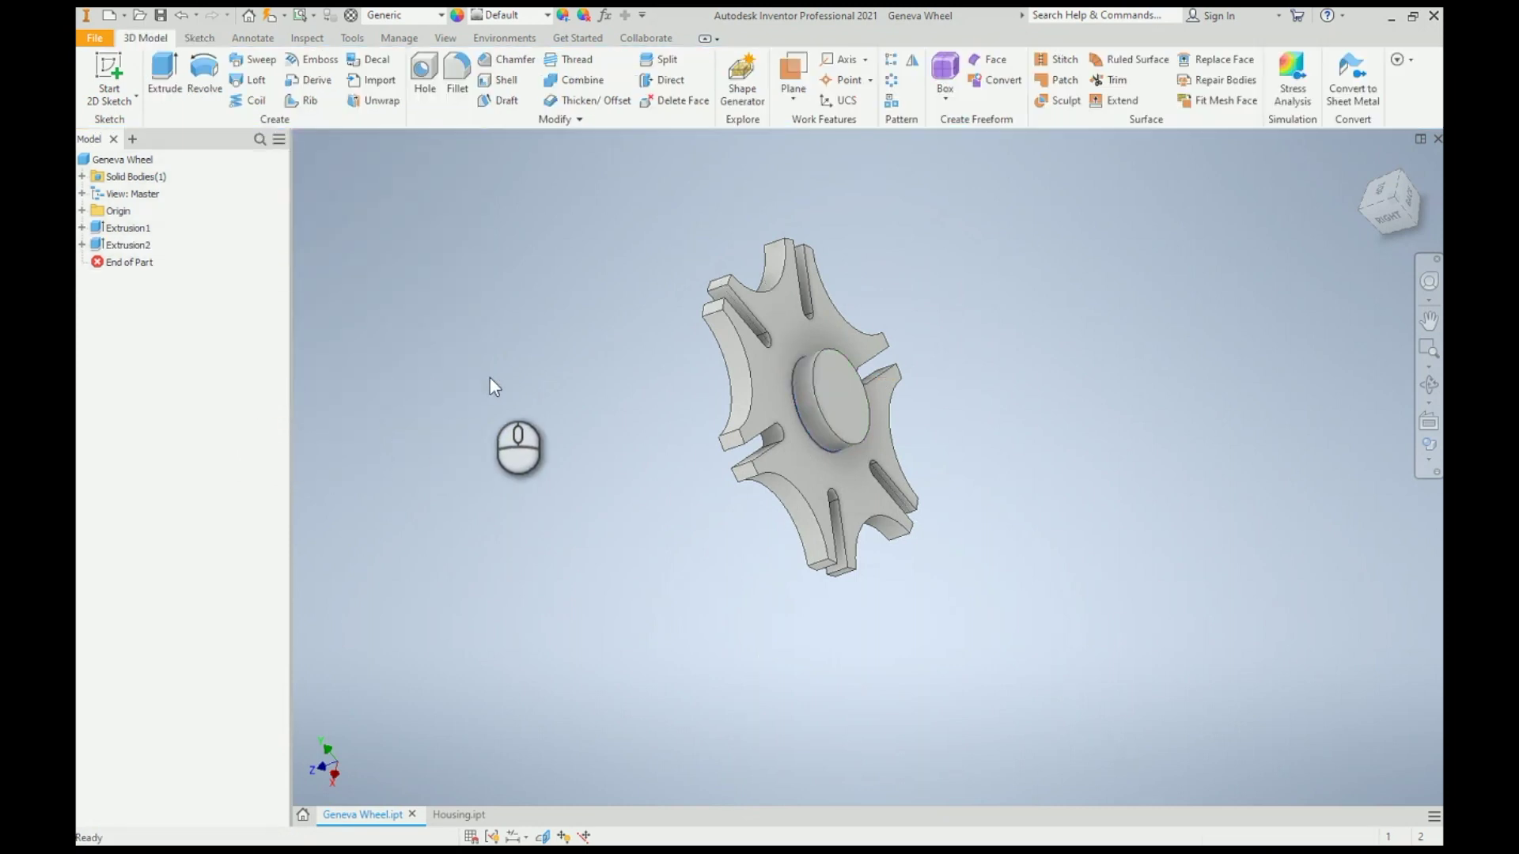
Step: Sketch a 1.5 in diameter circle centred on the hub's end face
{"action": "left_click", "coordinate": [109, 71]}
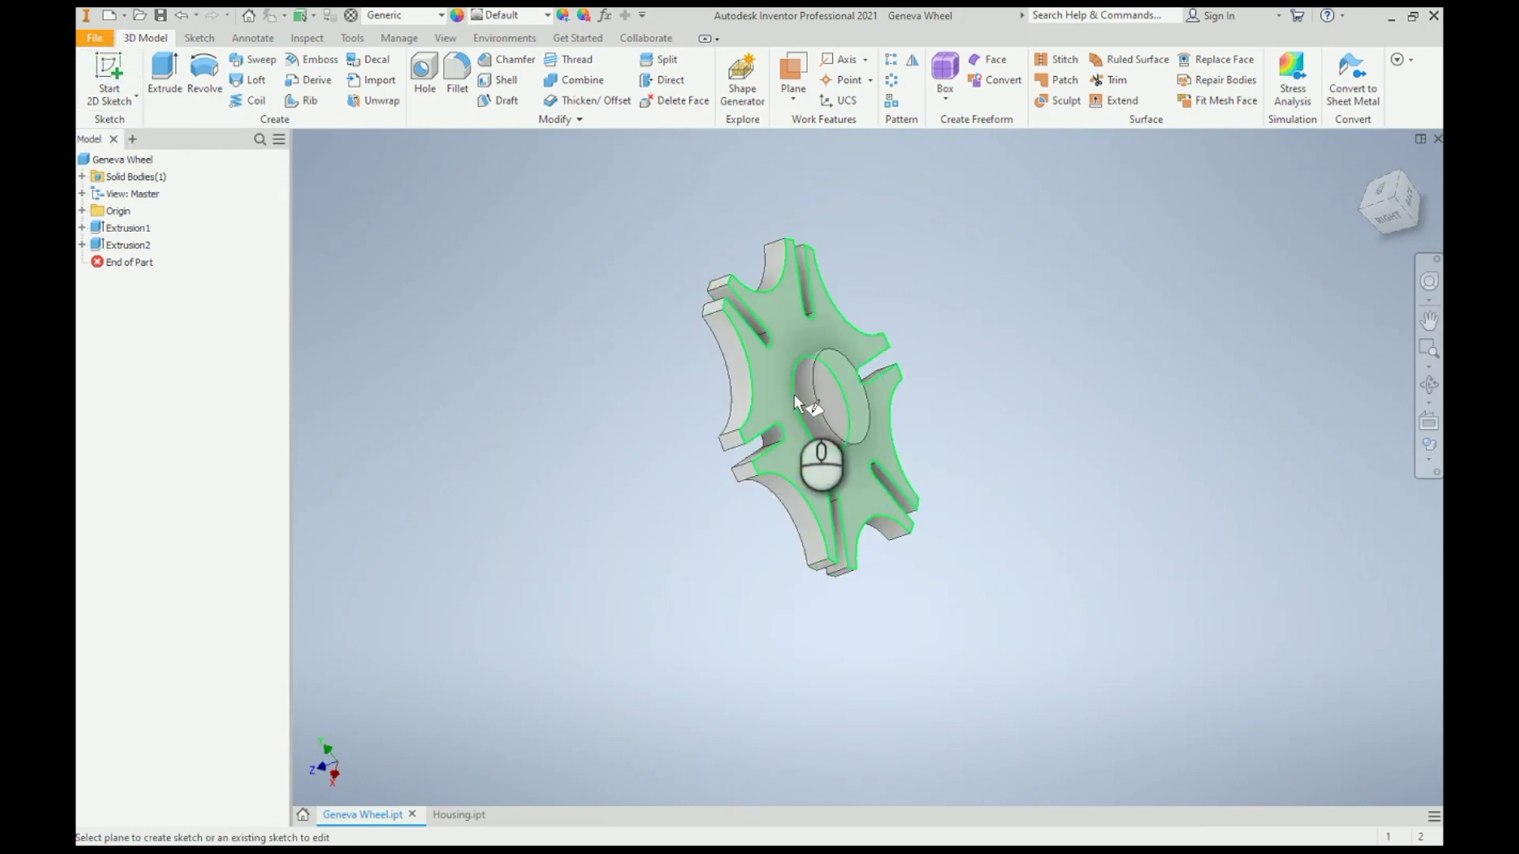
{"action": "left_click", "coordinate": [829, 401]}
{"action": "left_click", "coordinate": [205, 69]}
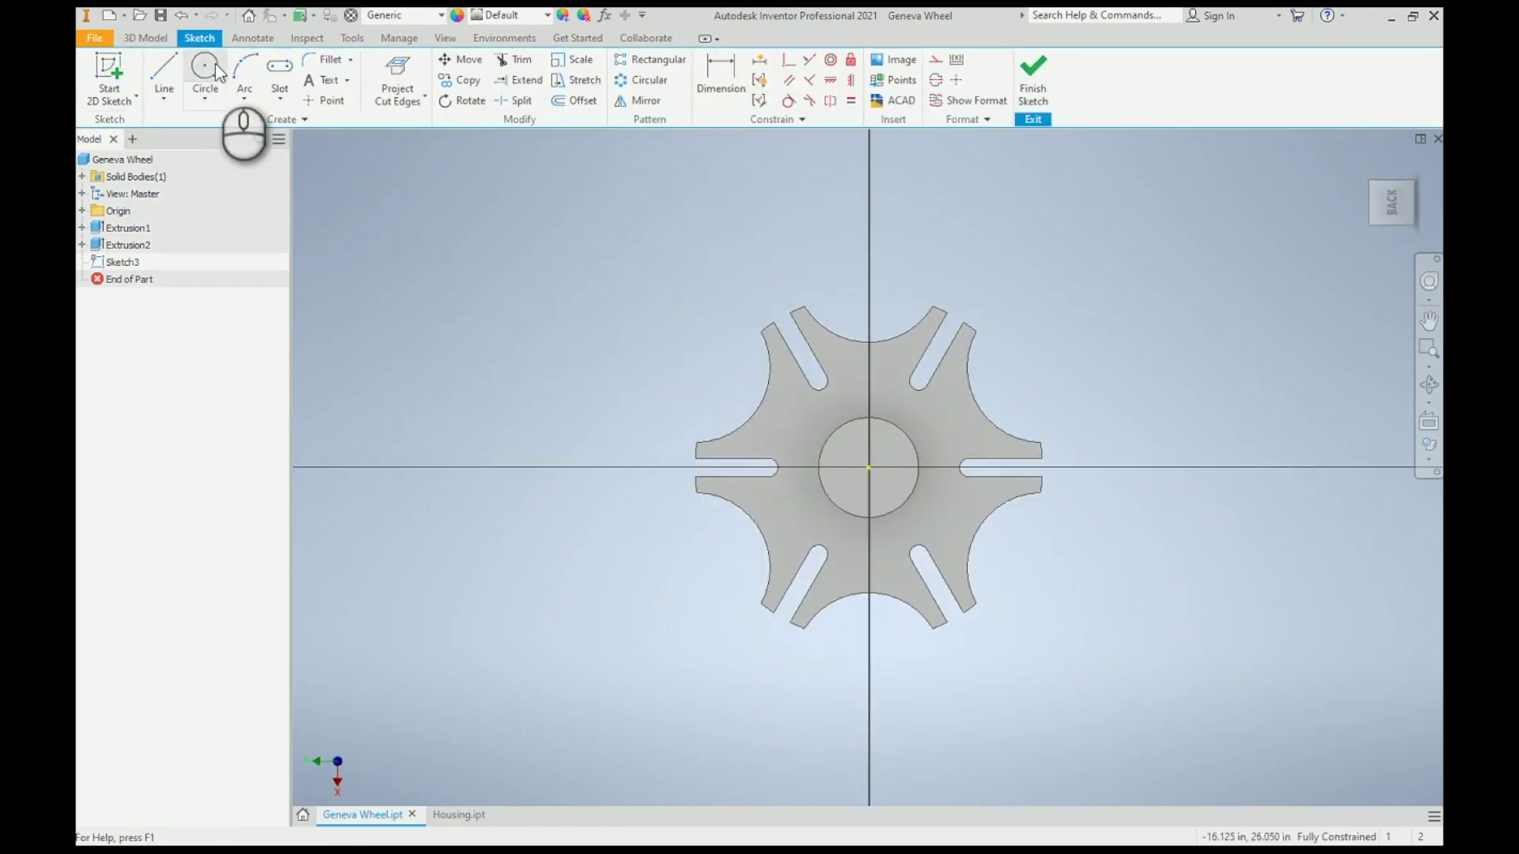
{"action": "left_click", "coordinate": [868, 467]}
{"action": "left_click", "coordinate": [884, 481]}
{"action": "key", "text": "d"}
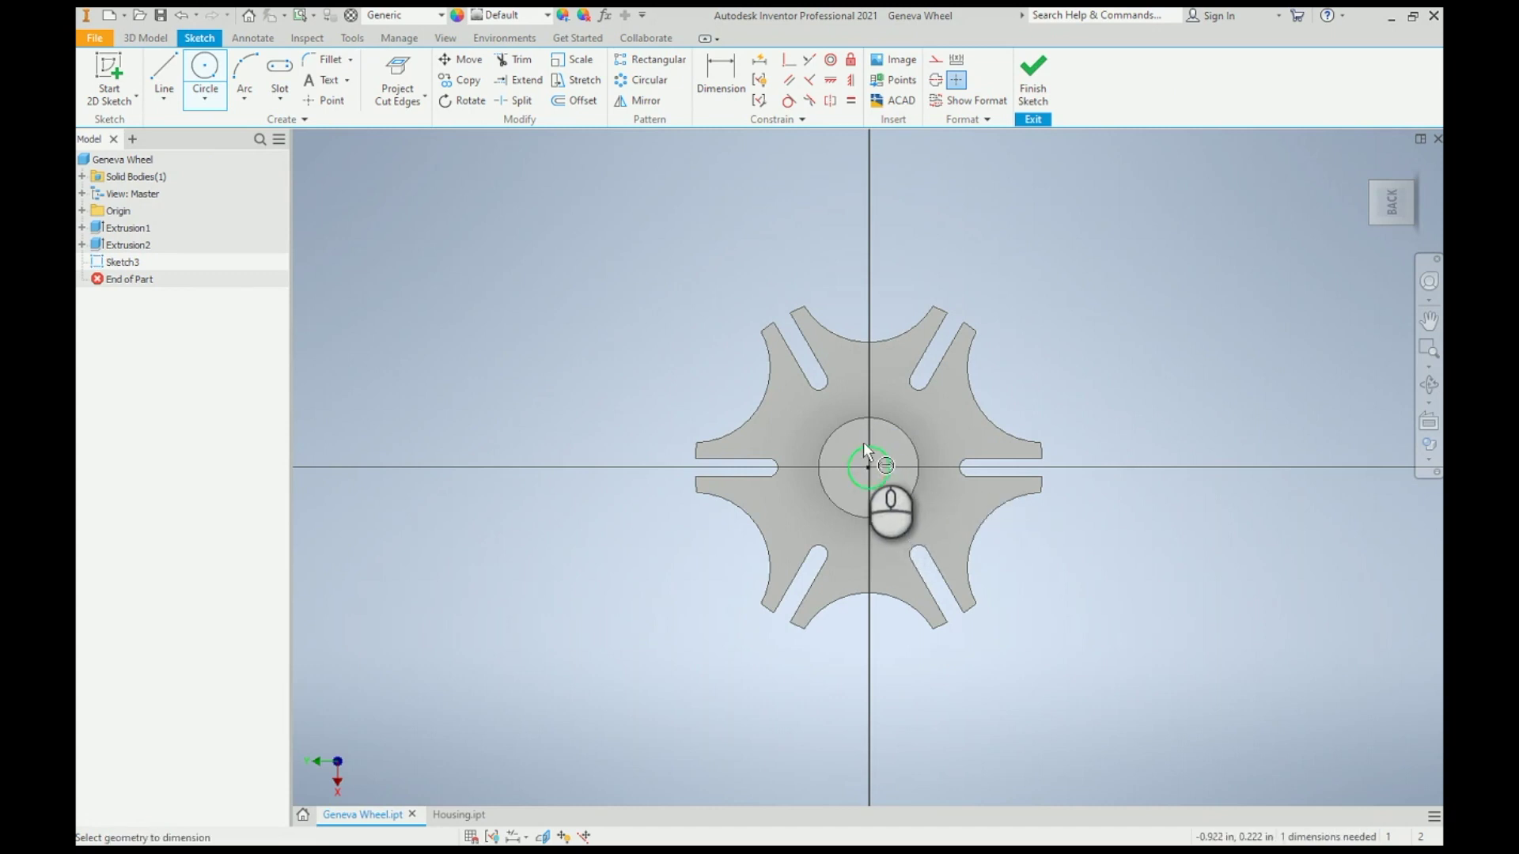
{"action": "left_click", "coordinate": [861, 445]}
{"action": "left_click", "coordinate": [698, 367]}
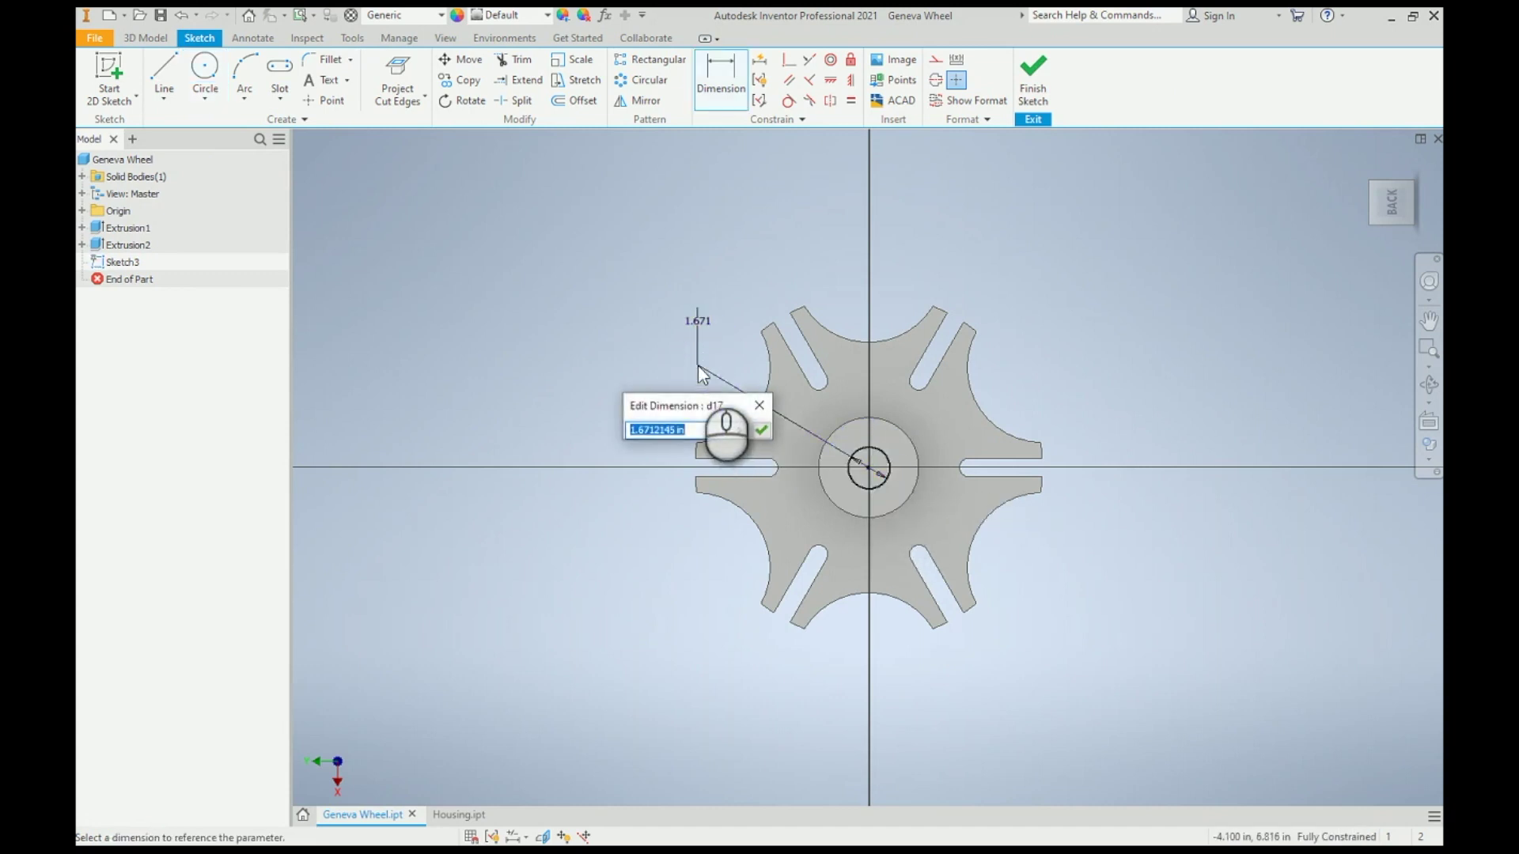
{"action": "type", "text": "1.5"}
{"action": "key", "text": "Return"}
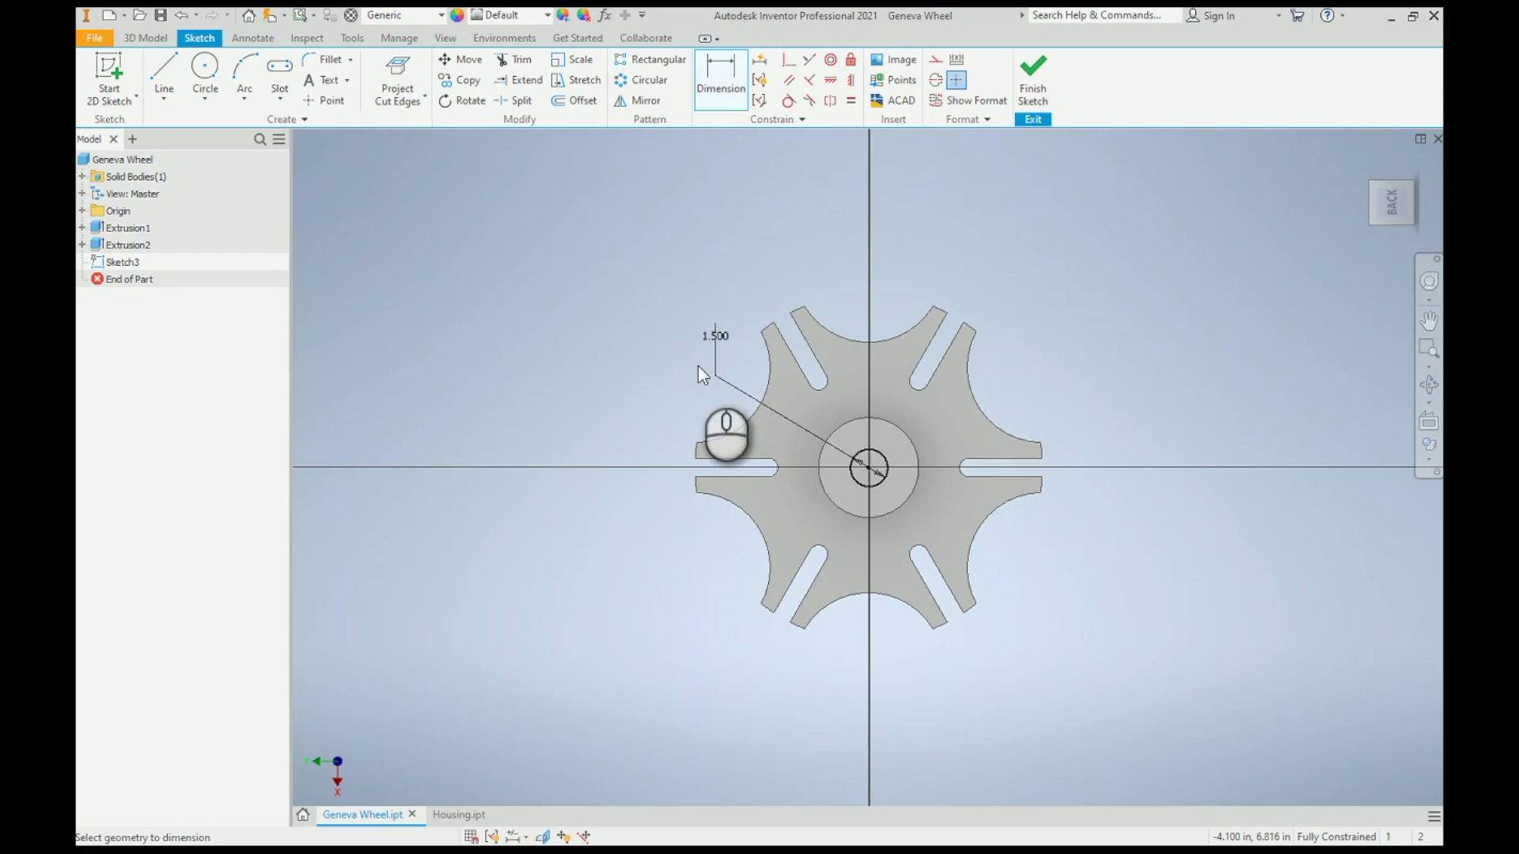
Step: Extrude the 1.5 in circle outward by 1.01 in as a shaft, and close the Geneva Wheel part
{"action": "key", "text": "e"}
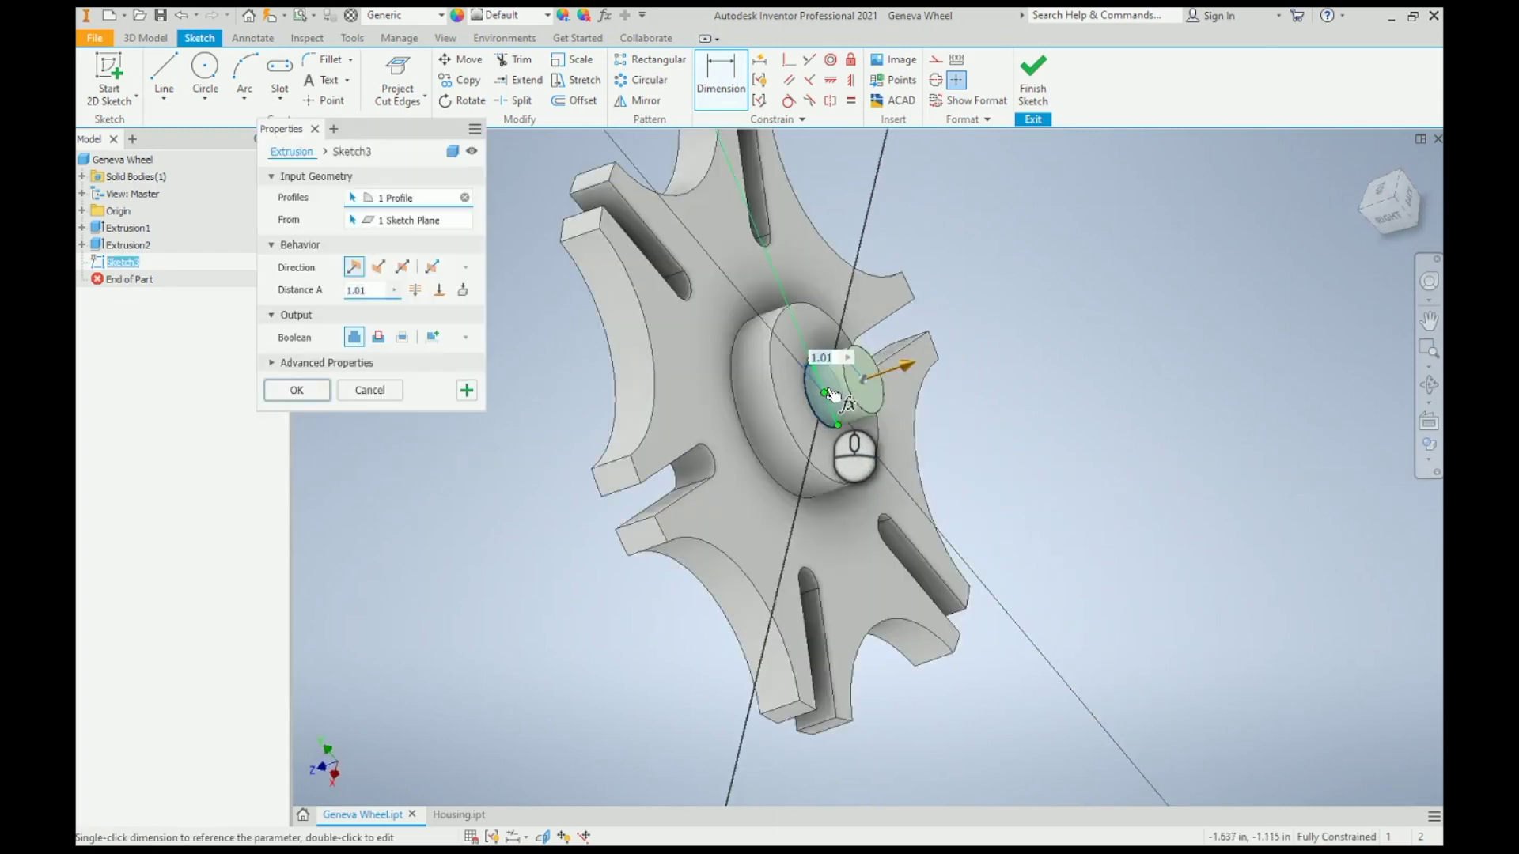
{"action": "left_click", "coordinate": [315, 391]}
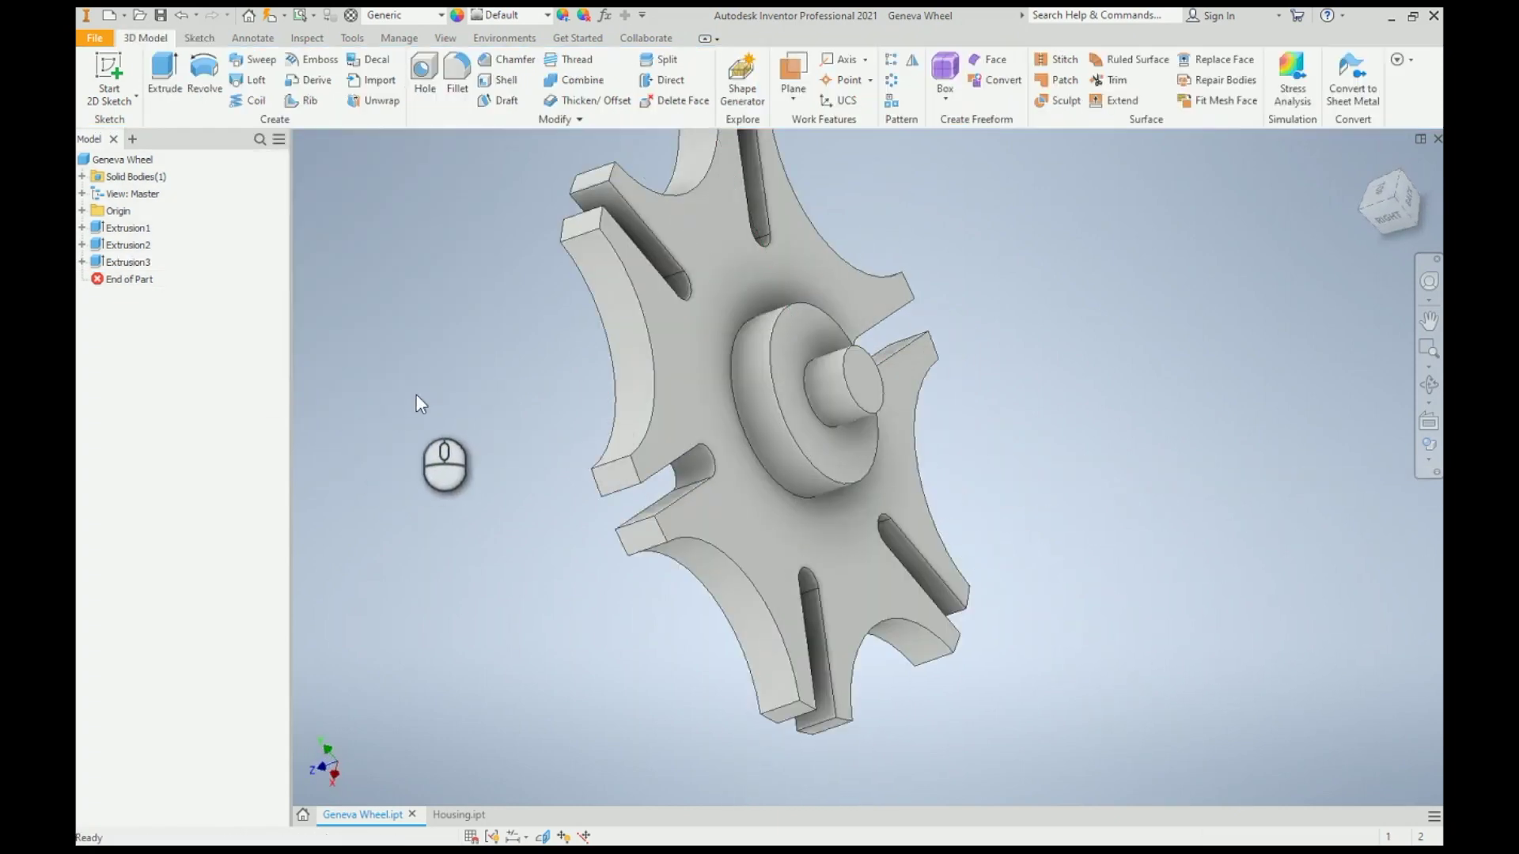
{"action": "left_click", "coordinate": [1436, 140]}
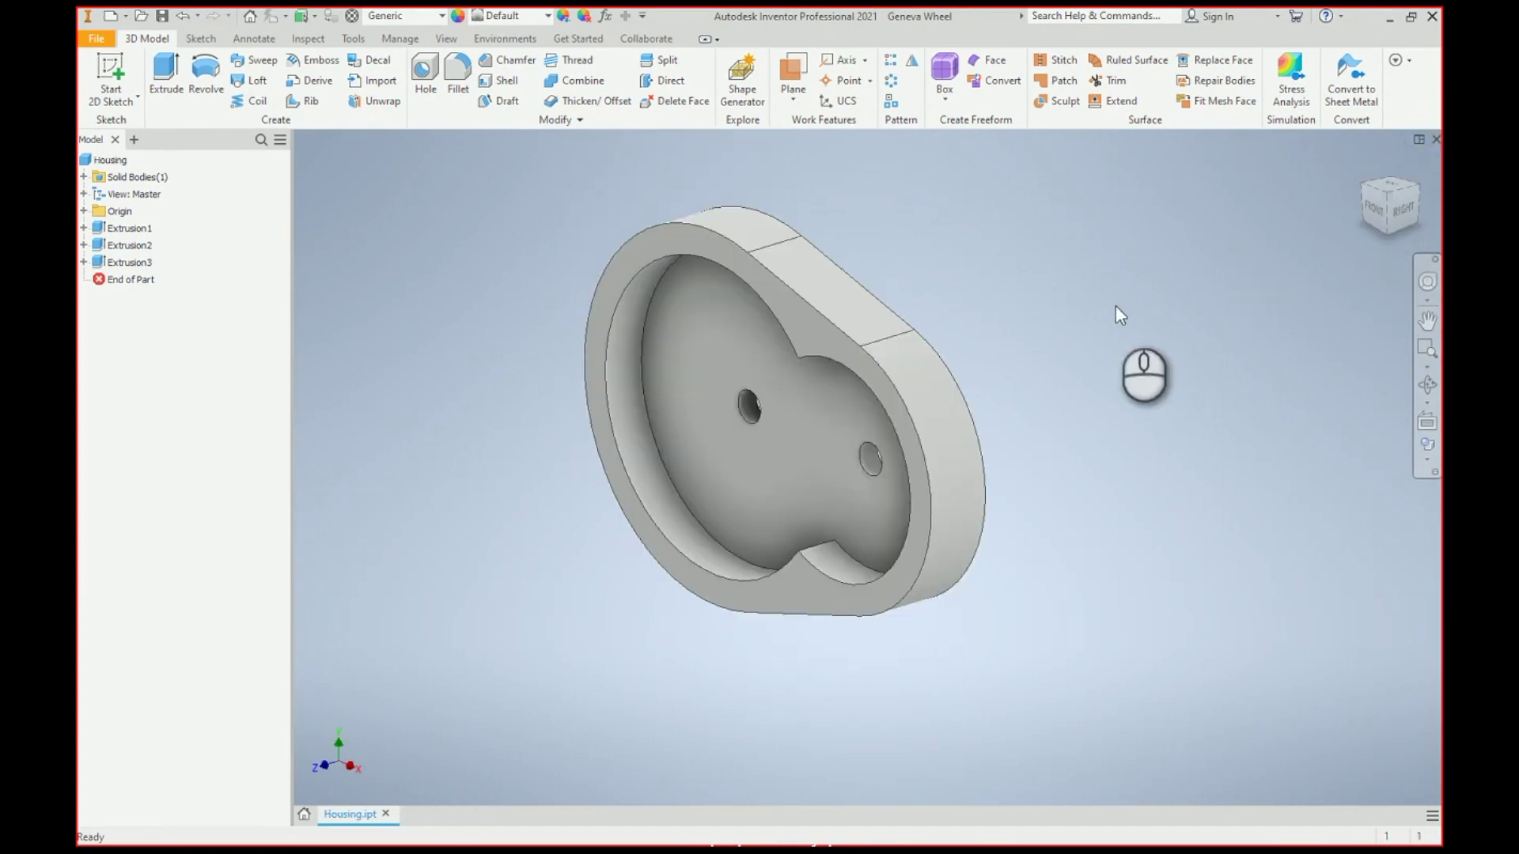
Step: Create a new assembly from the Standard (in).iam template and place one Housing component in it
{"action": "left_click", "coordinate": [110, 16]}
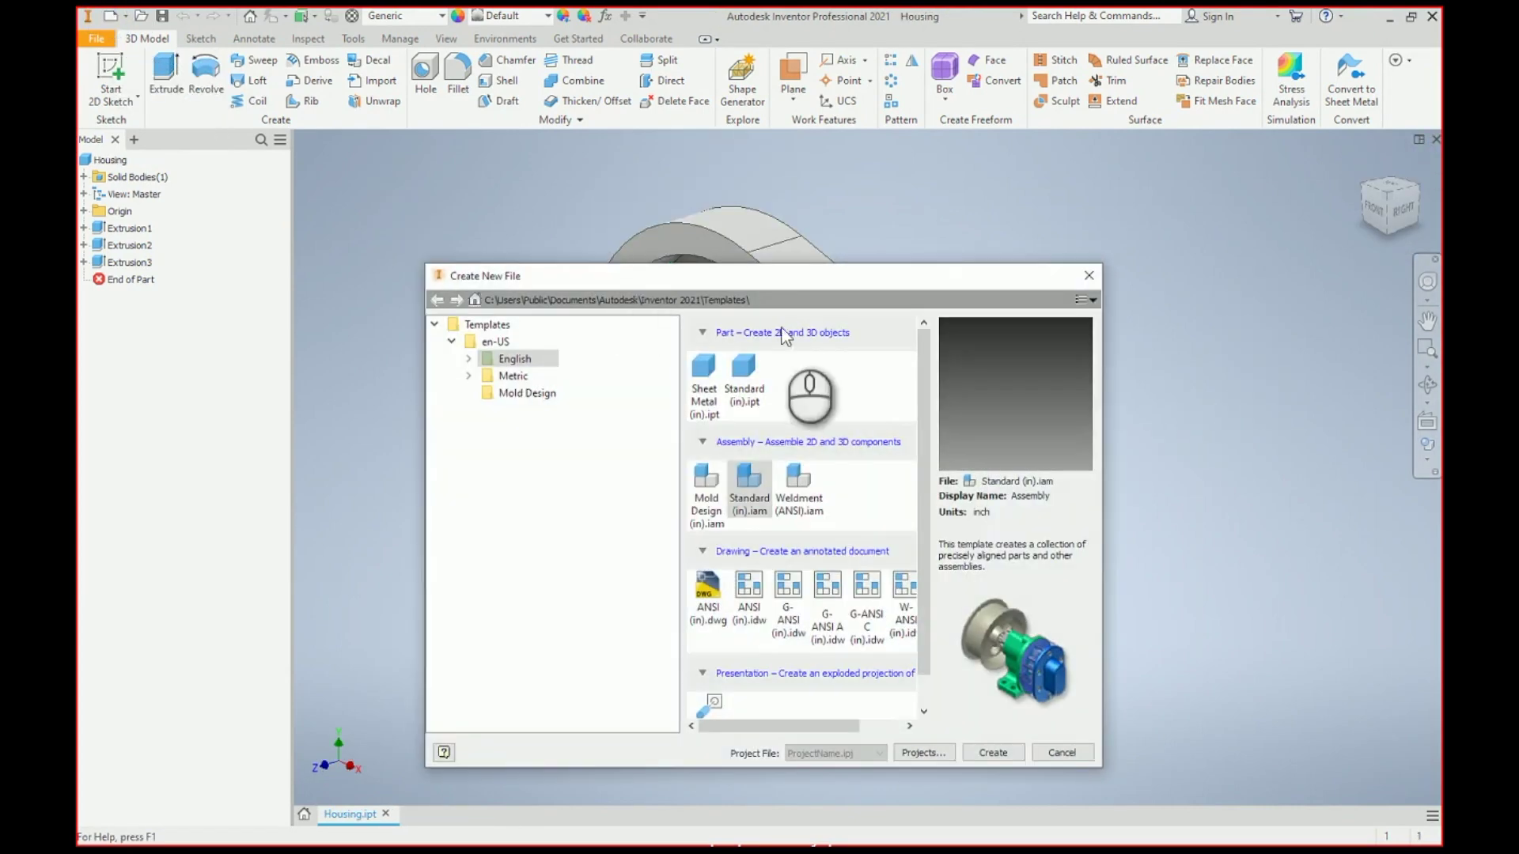
{"action": "double_click", "coordinate": [757, 479]}
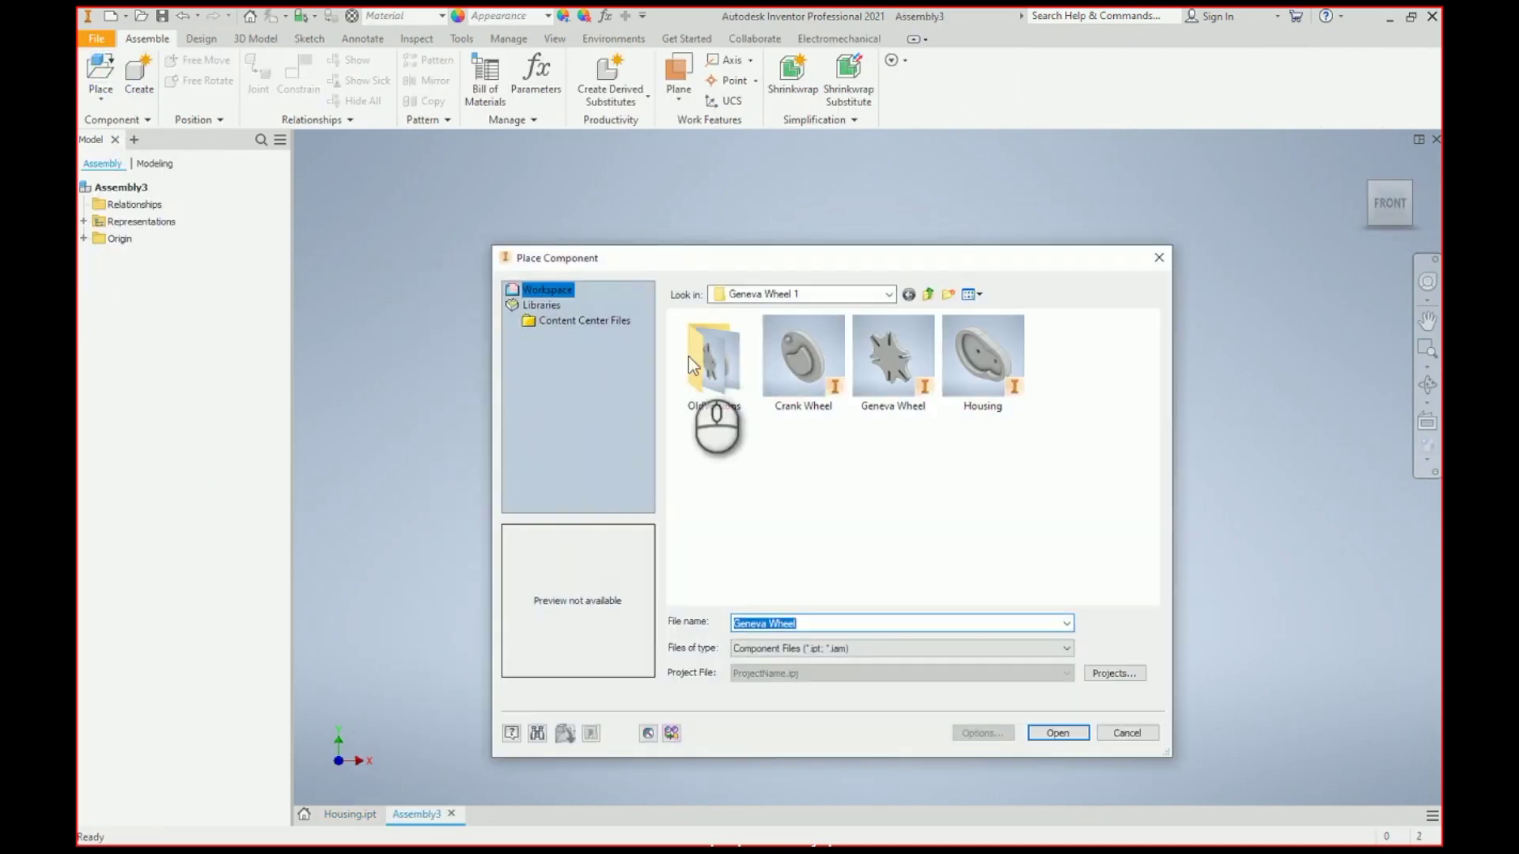
{"action": "left_click", "coordinate": [965, 358]}
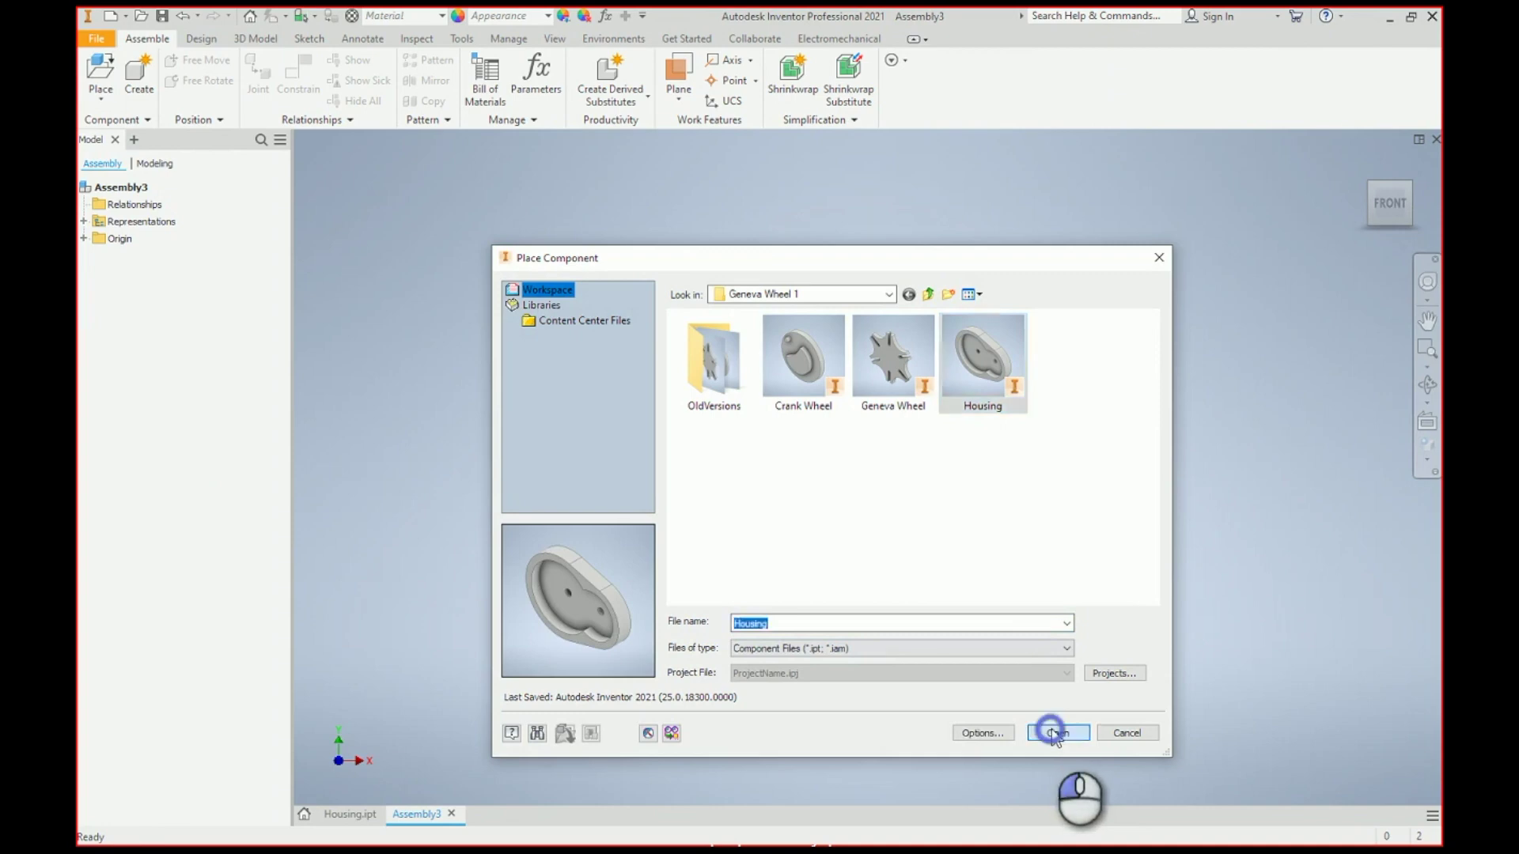
{"action": "left_click", "coordinate": [1057, 733]}
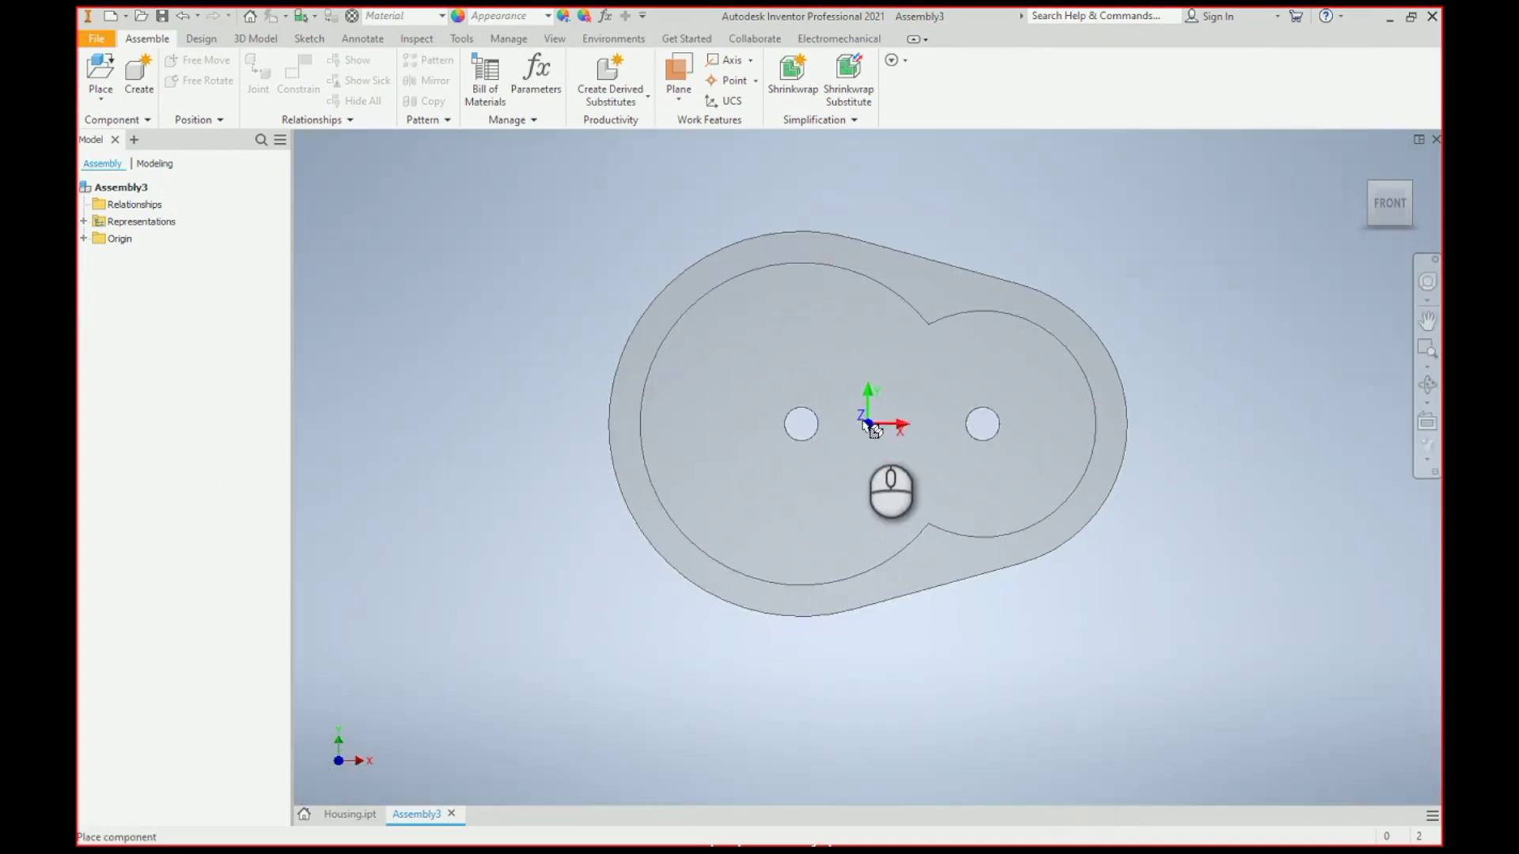
{"action": "left_click", "coordinate": [851, 414]}
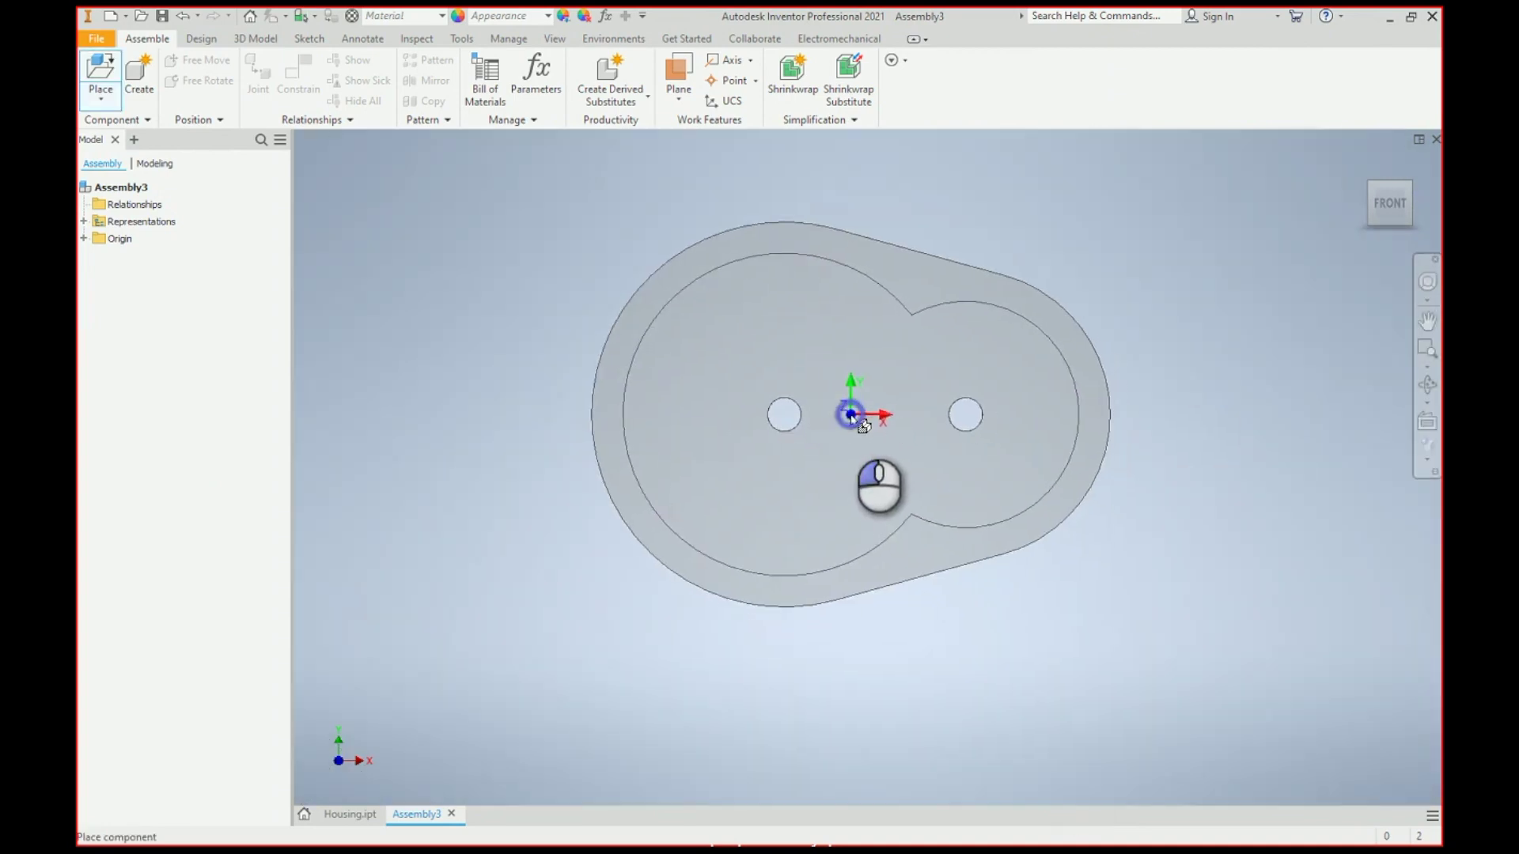
{"action": "right_click", "coordinate": [574, 396]}
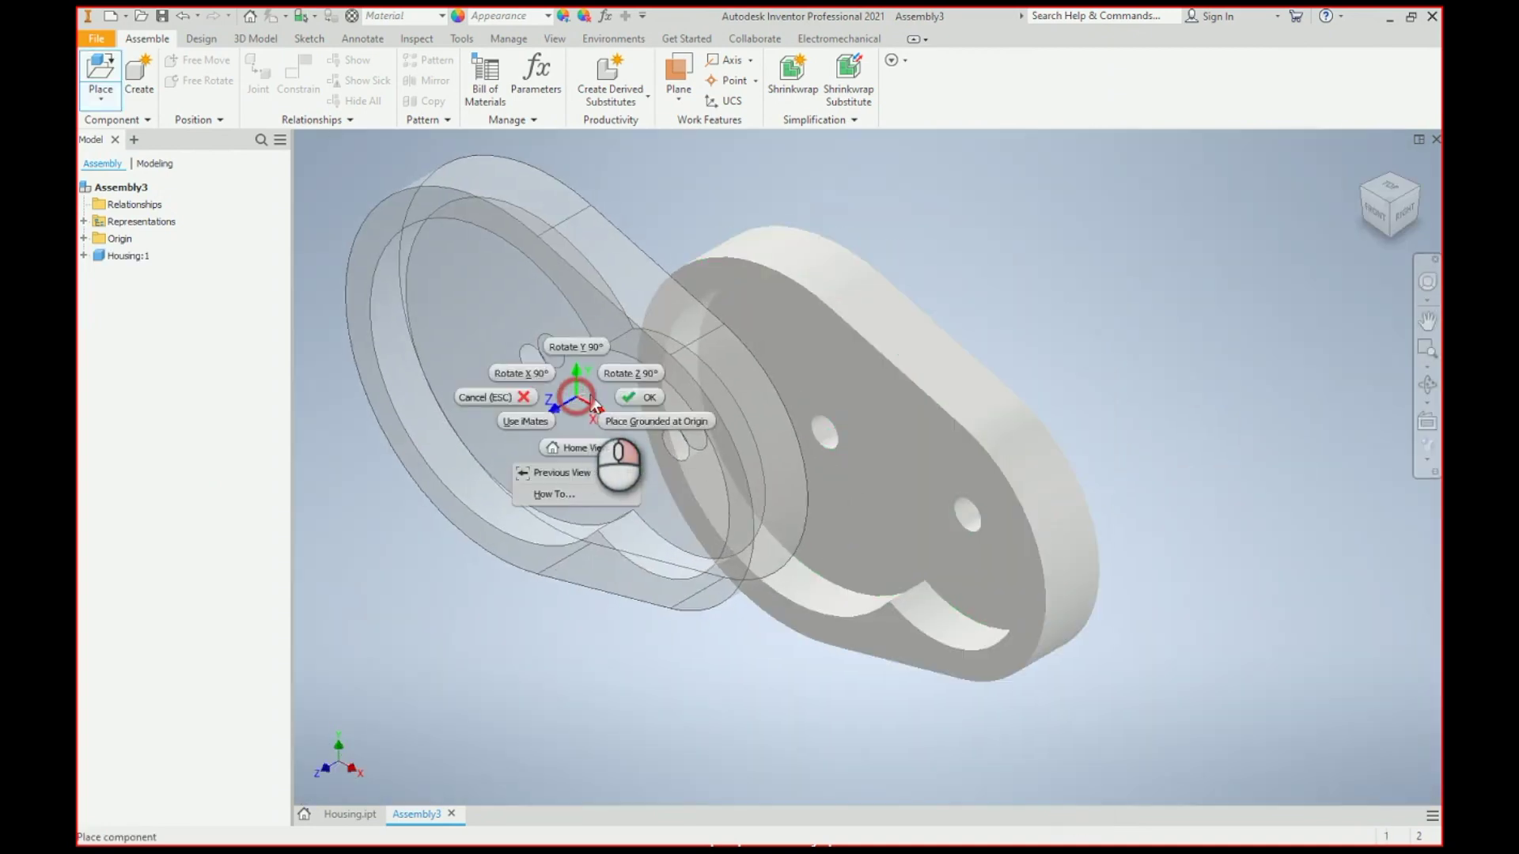
{"action": "left_click", "coordinate": [621, 390]}
Step: Ground the Housing component in the assembly
{"action": "right_click", "coordinate": [699, 354]}
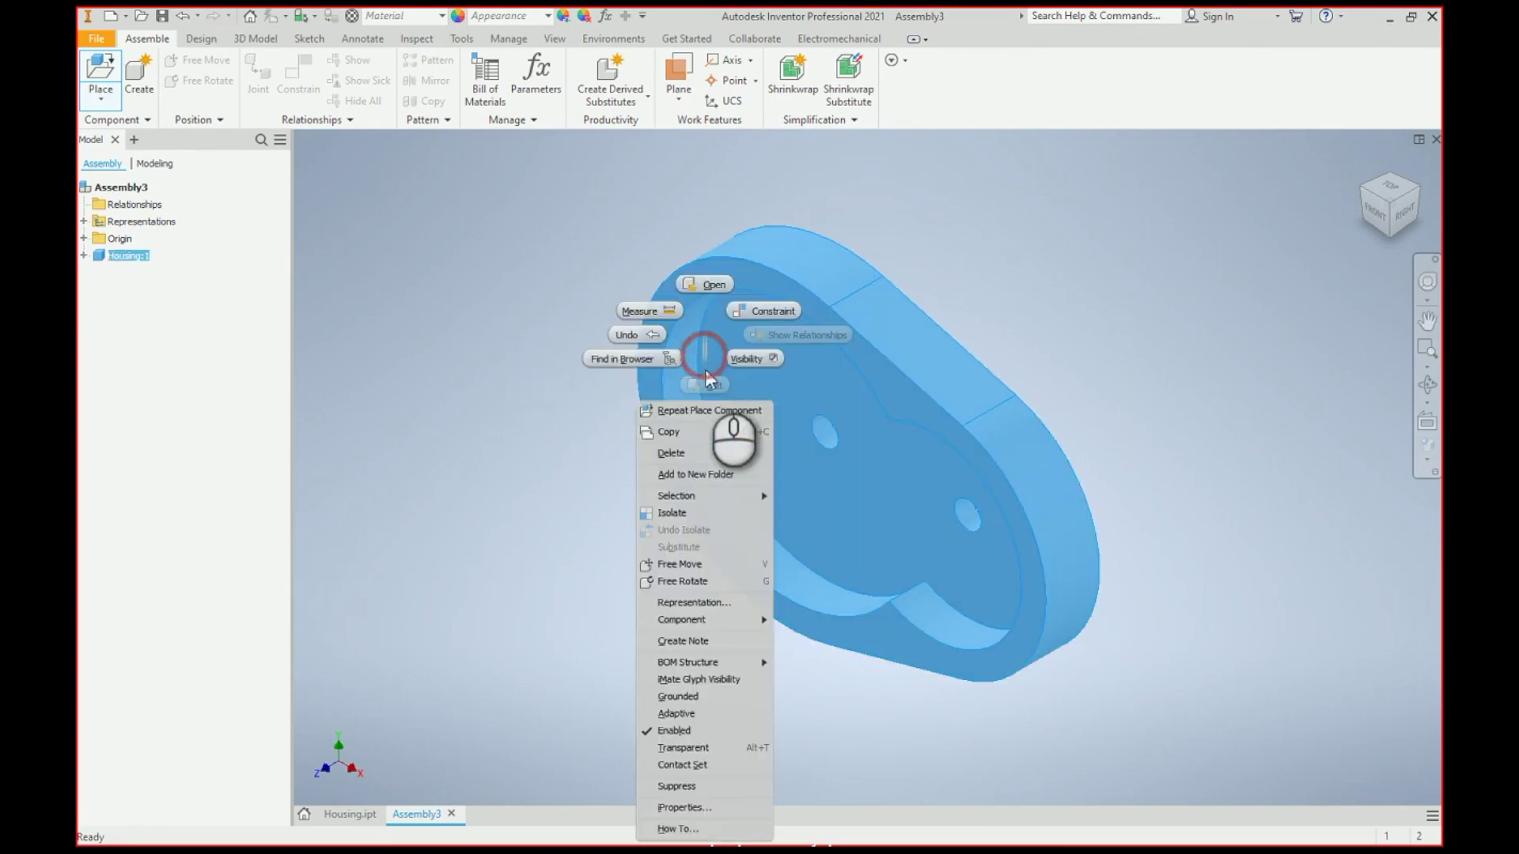
{"action": "left_click", "coordinate": [695, 694]}
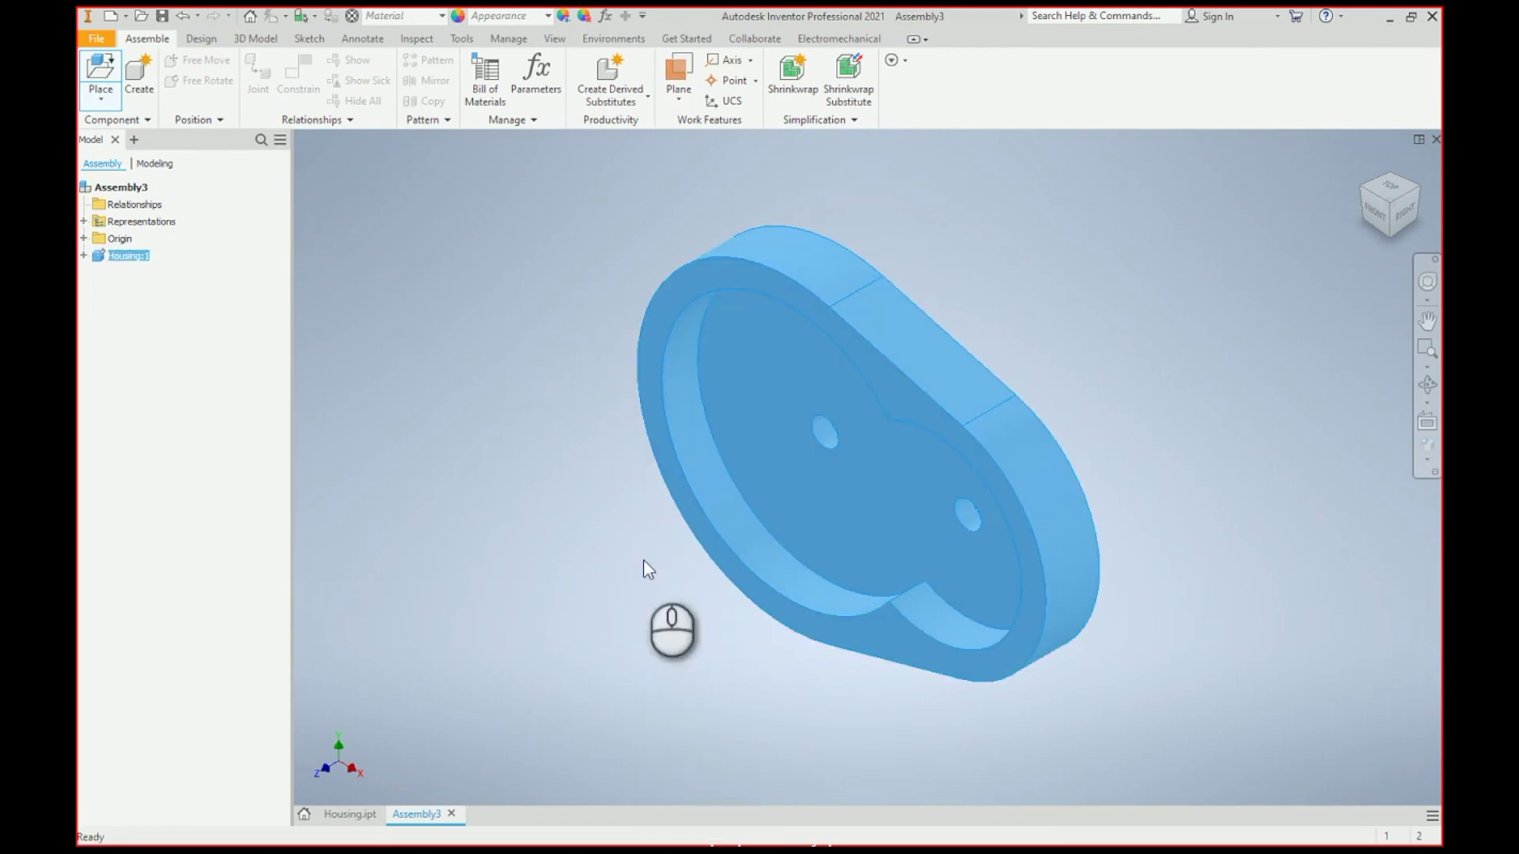
{"action": "left_click", "coordinate": [571, 418]}
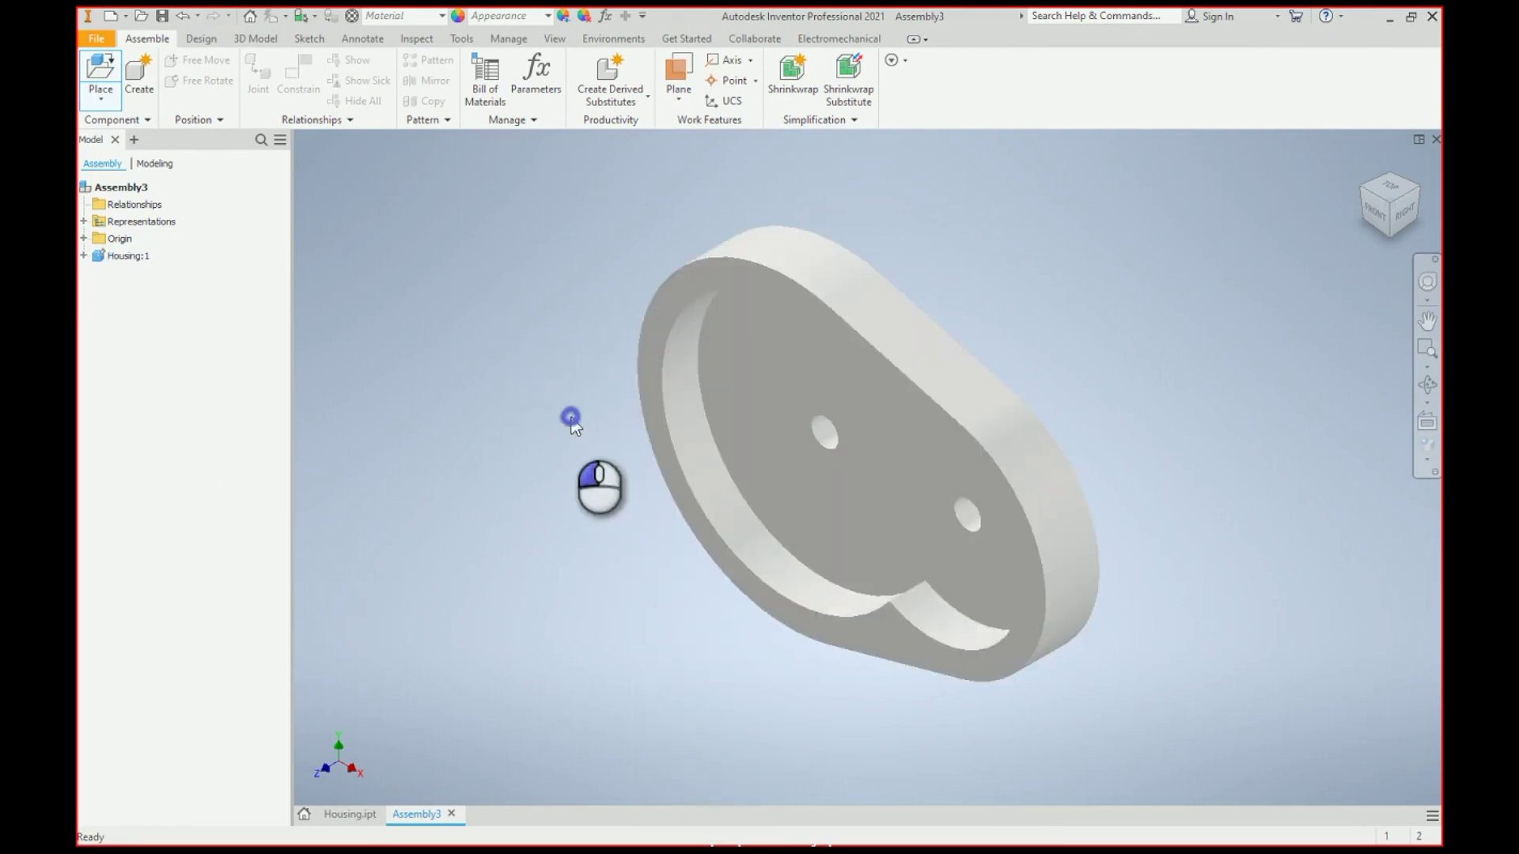
Step: Place one Geneva Wheel component beside the housing
{"action": "left_click", "coordinate": [97, 68]}
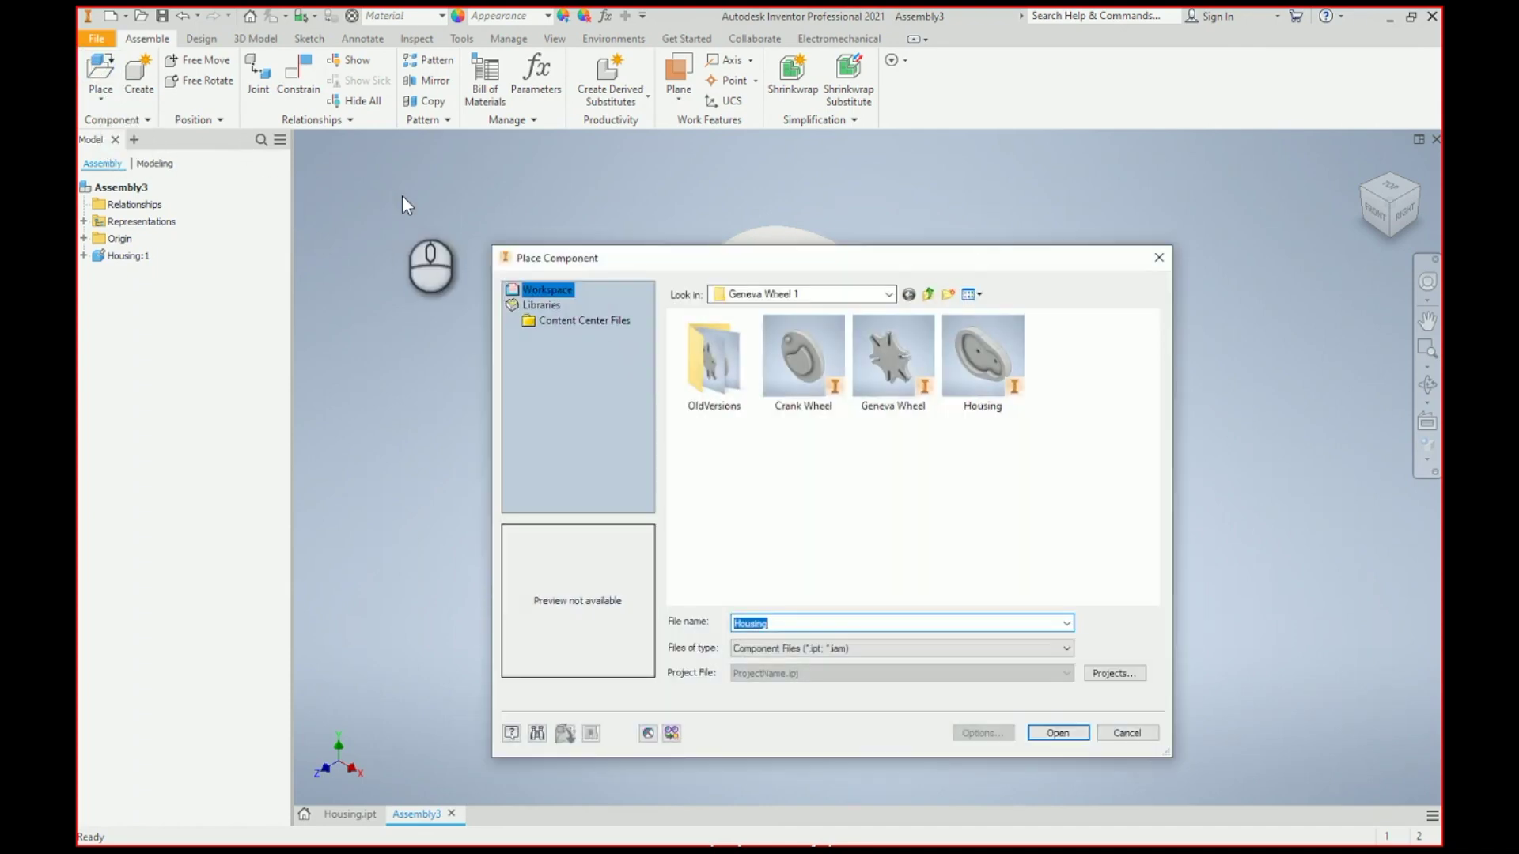
{"action": "left_click", "coordinate": [878, 356]}
{"action": "left_click", "coordinate": [1056, 732]}
{"action": "right_click", "coordinate": [445, 277]}
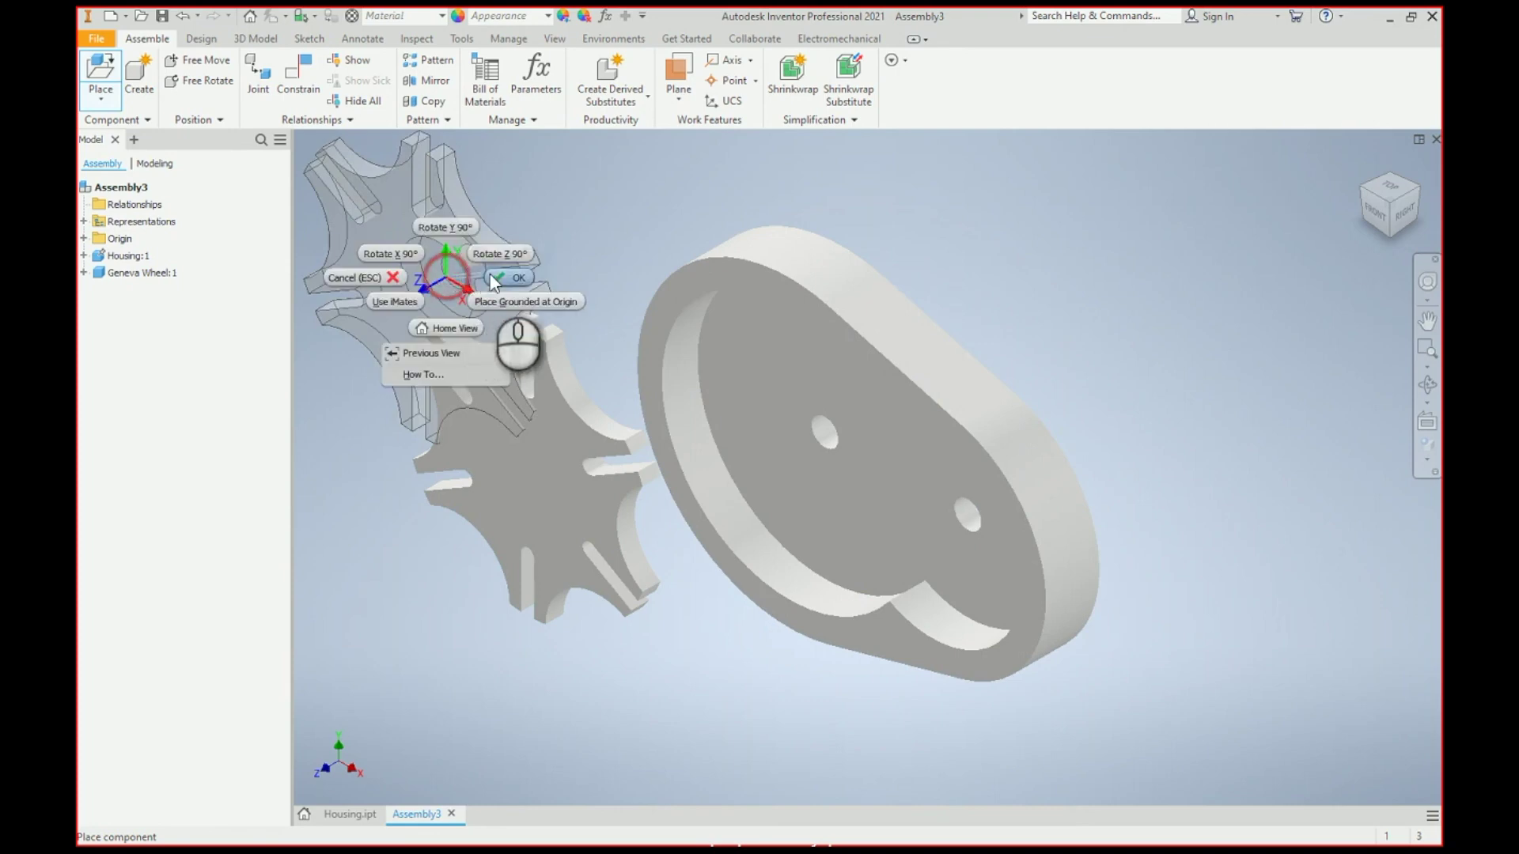
{"action": "left_click", "coordinate": [490, 274]}
Step: Mate the housing's inner floor with the end face of the Geneva wheel's hub at 0 in offset
{"action": "key", "text": "c"}
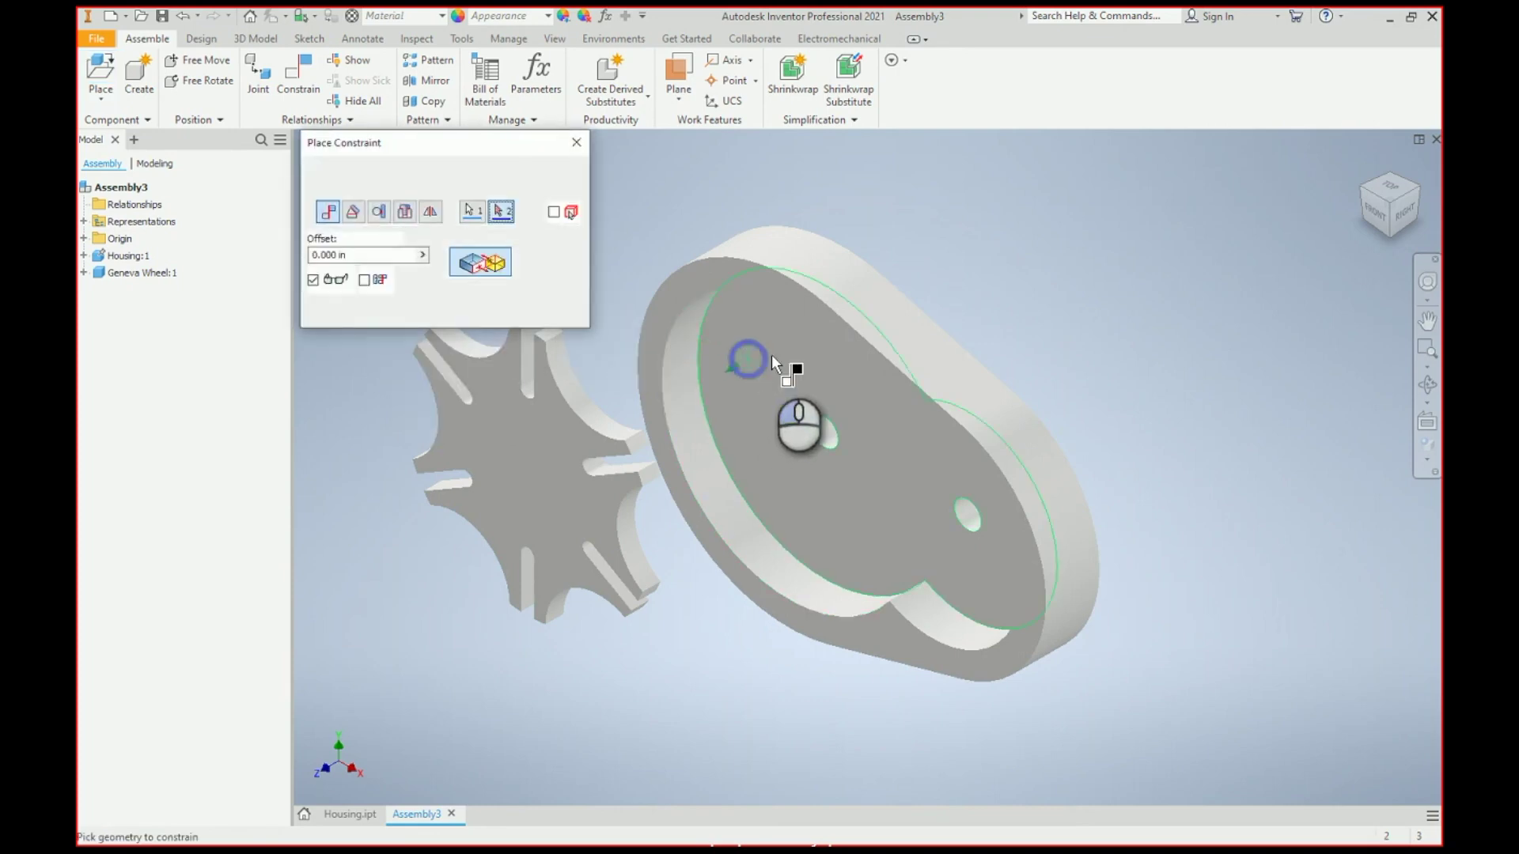
{"action": "left_click", "coordinate": [771, 354]}
{"action": "left_click", "coordinate": [1427, 385]}
{"action": "left_click_drag", "start_coordinate": [961, 406], "coordinate": [813, 498]}
{"action": "right_click", "coordinate": [807, 411]}
{"action": "left_click", "coordinate": [858, 410]}
{"action": "scroll", "coordinate": [633, 369], "scroll_direction": "down", "scroll_amount": 4}
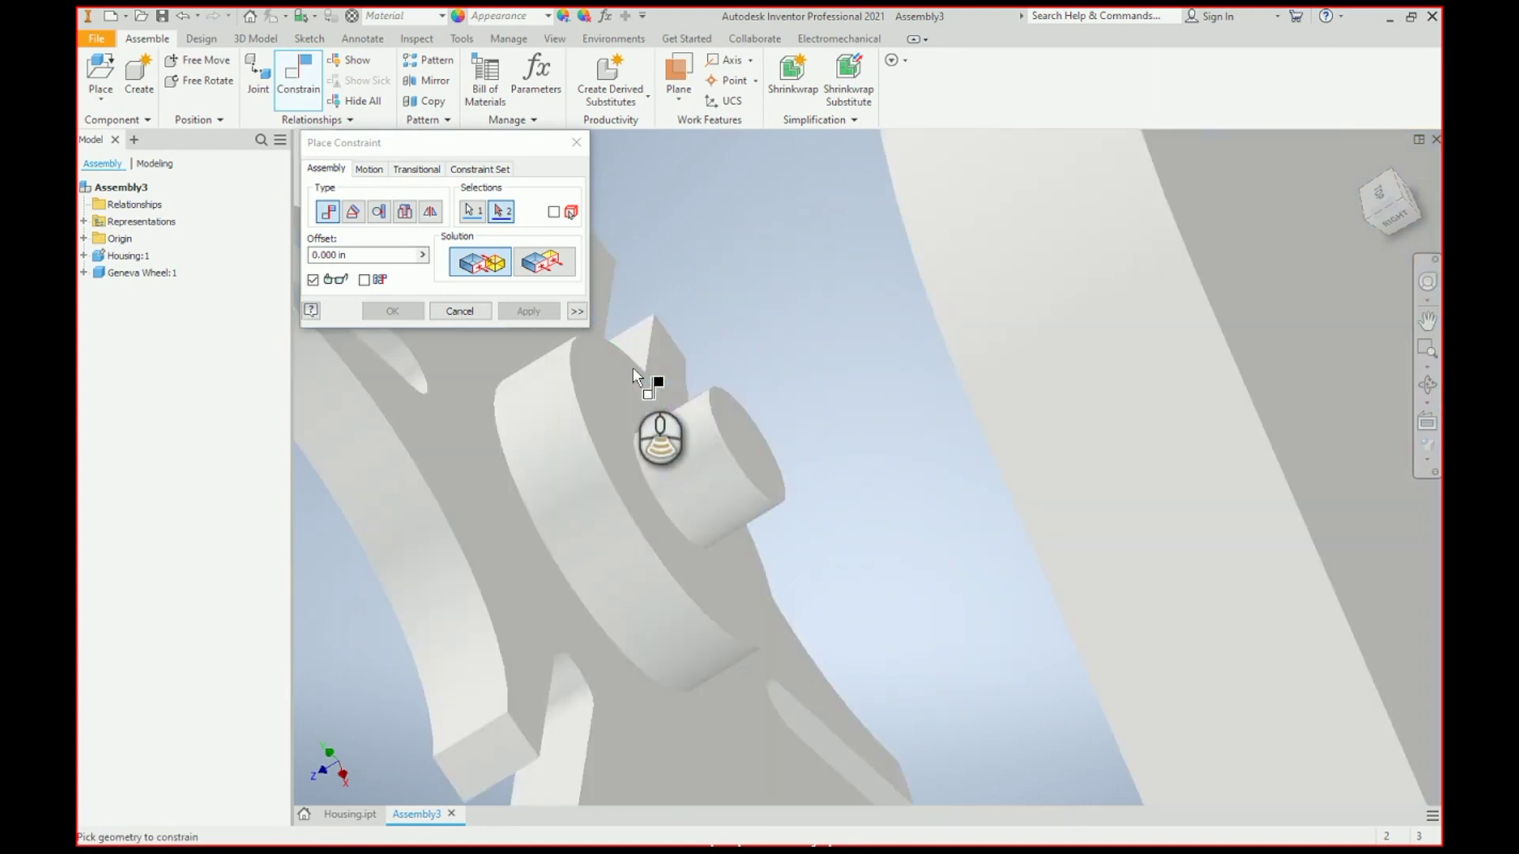
{"action": "left_click", "coordinate": [625, 381]}
{"action": "left_click", "coordinate": [528, 311]}
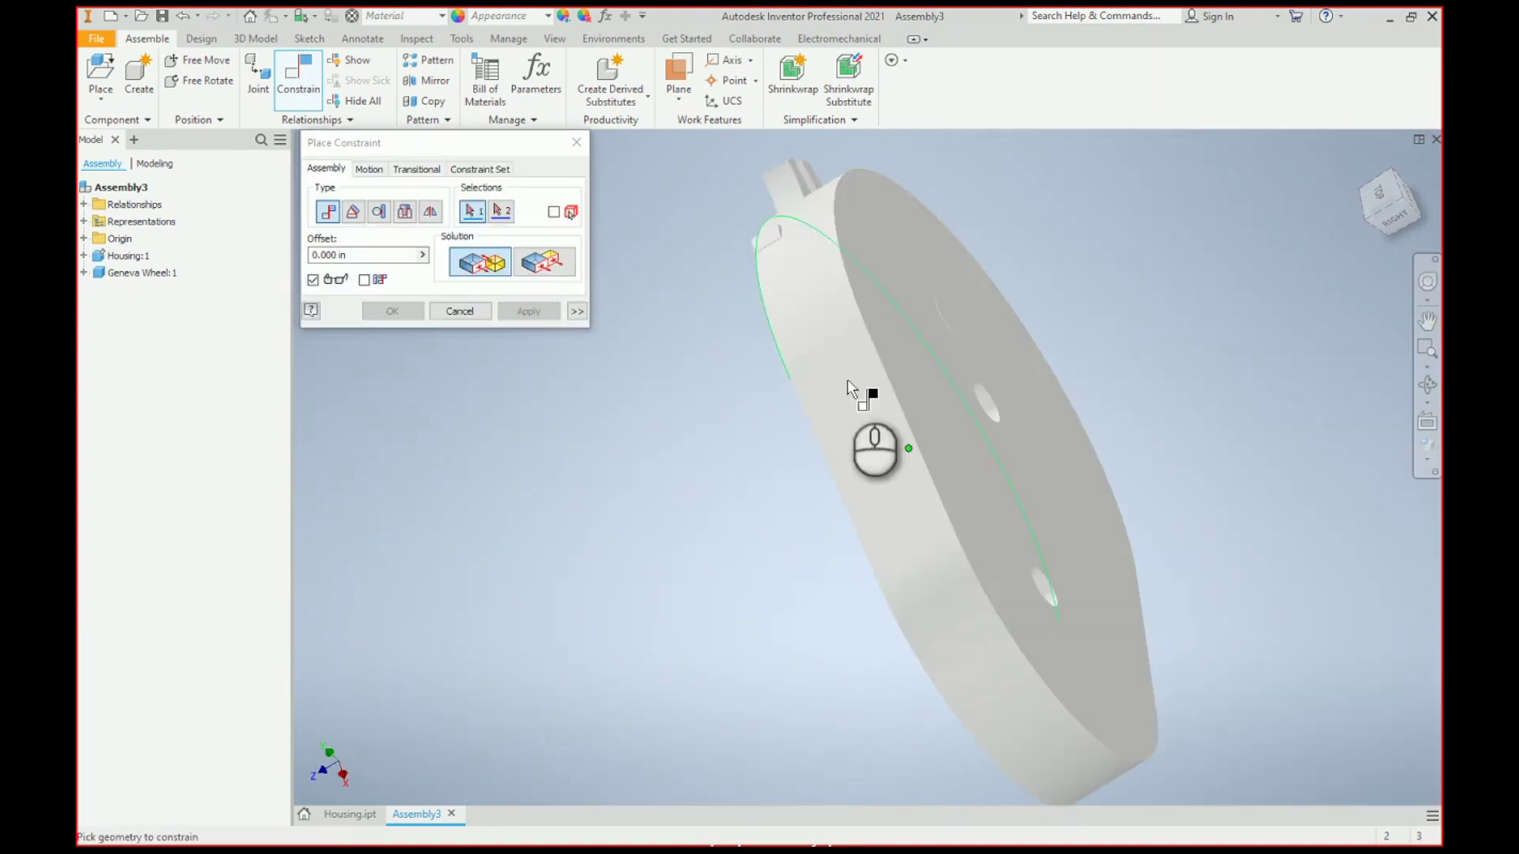
Step: Mate the axis of the hole in the housing's larger cavity with the Geneva wheel's shaft axis at 0 in offset
{"action": "scroll", "coordinate": [1008, 395], "scroll_direction": "down", "scroll_amount": 3}
{"action": "left_click", "coordinate": [961, 409]}
{"action": "scroll", "coordinate": [882, 275], "scroll_direction": "down", "scroll_amount": 3}
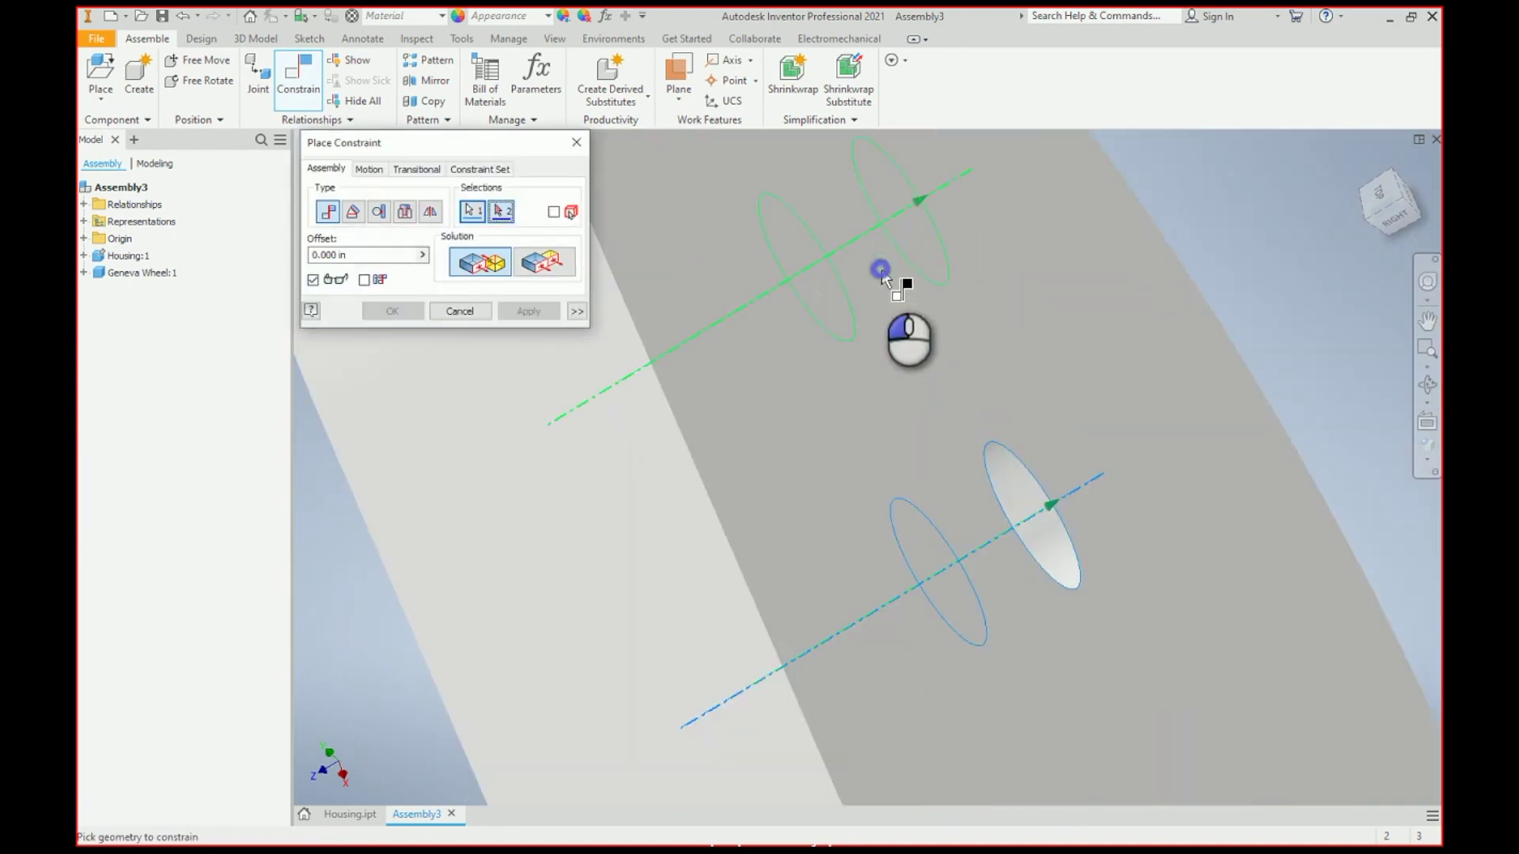
{"action": "left_click", "coordinate": [881, 269]}
{"action": "left_click", "coordinate": [508, 310]}
{"action": "left_click", "coordinate": [477, 310]}
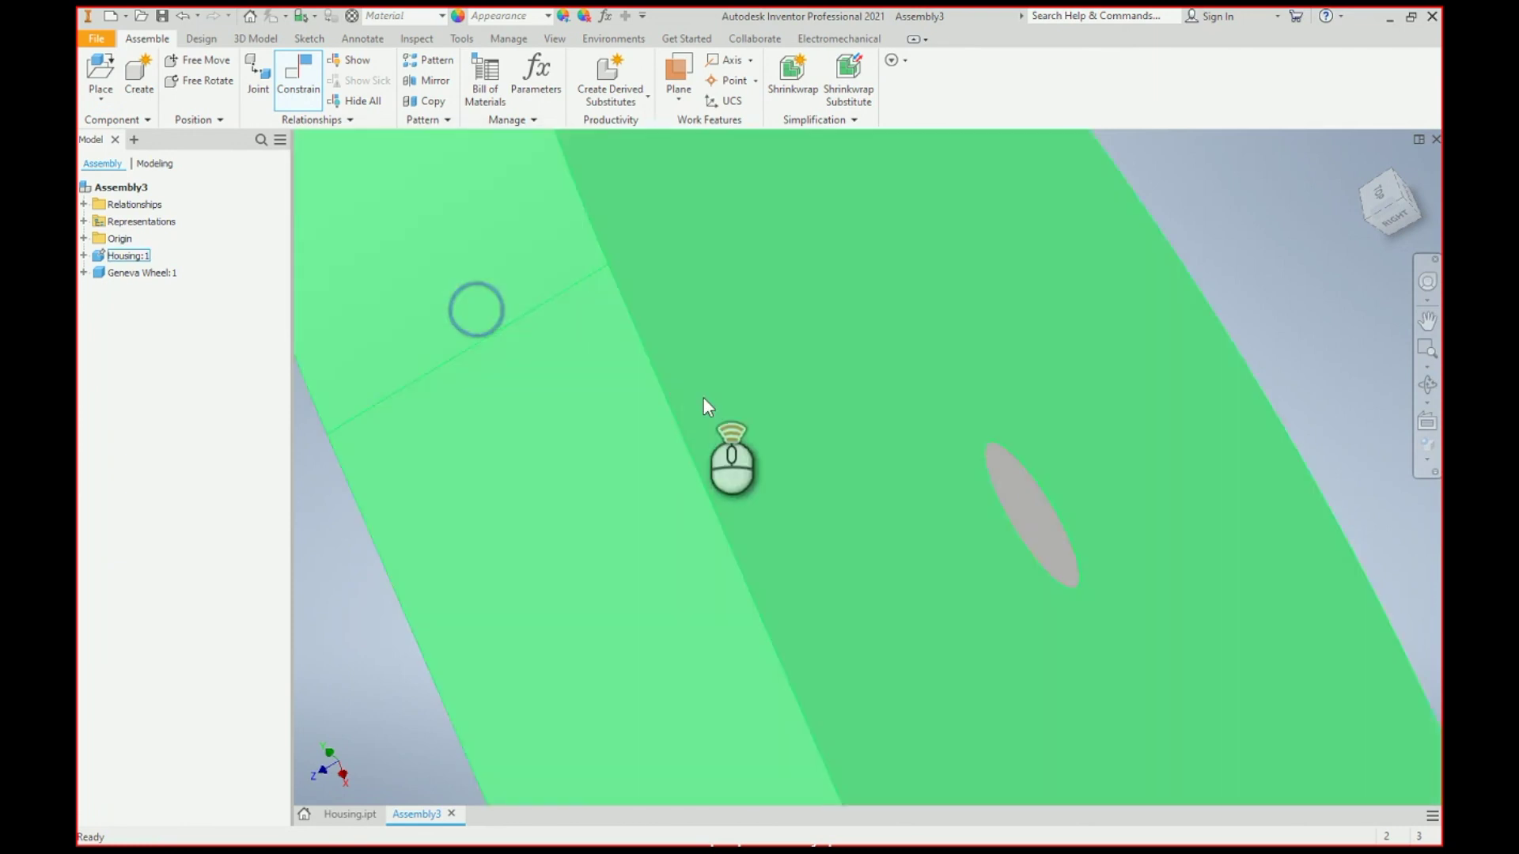
Step: Place one Crank Wheel component in front of the housing
{"action": "scroll", "coordinate": [1179, 380], "scroll_direction": "up", "scroll_amount": 10}
{"action": "left_click", "coordinate": [1427, 384]}
{"action": "left_click_drag", "start_coordinate": [859, 460], "coordinate": [1046, 318]}
{"action": "right_click", "coordinate": [1028, 298]}
{"action": "left_click", "coordinate": [1077, 309]}
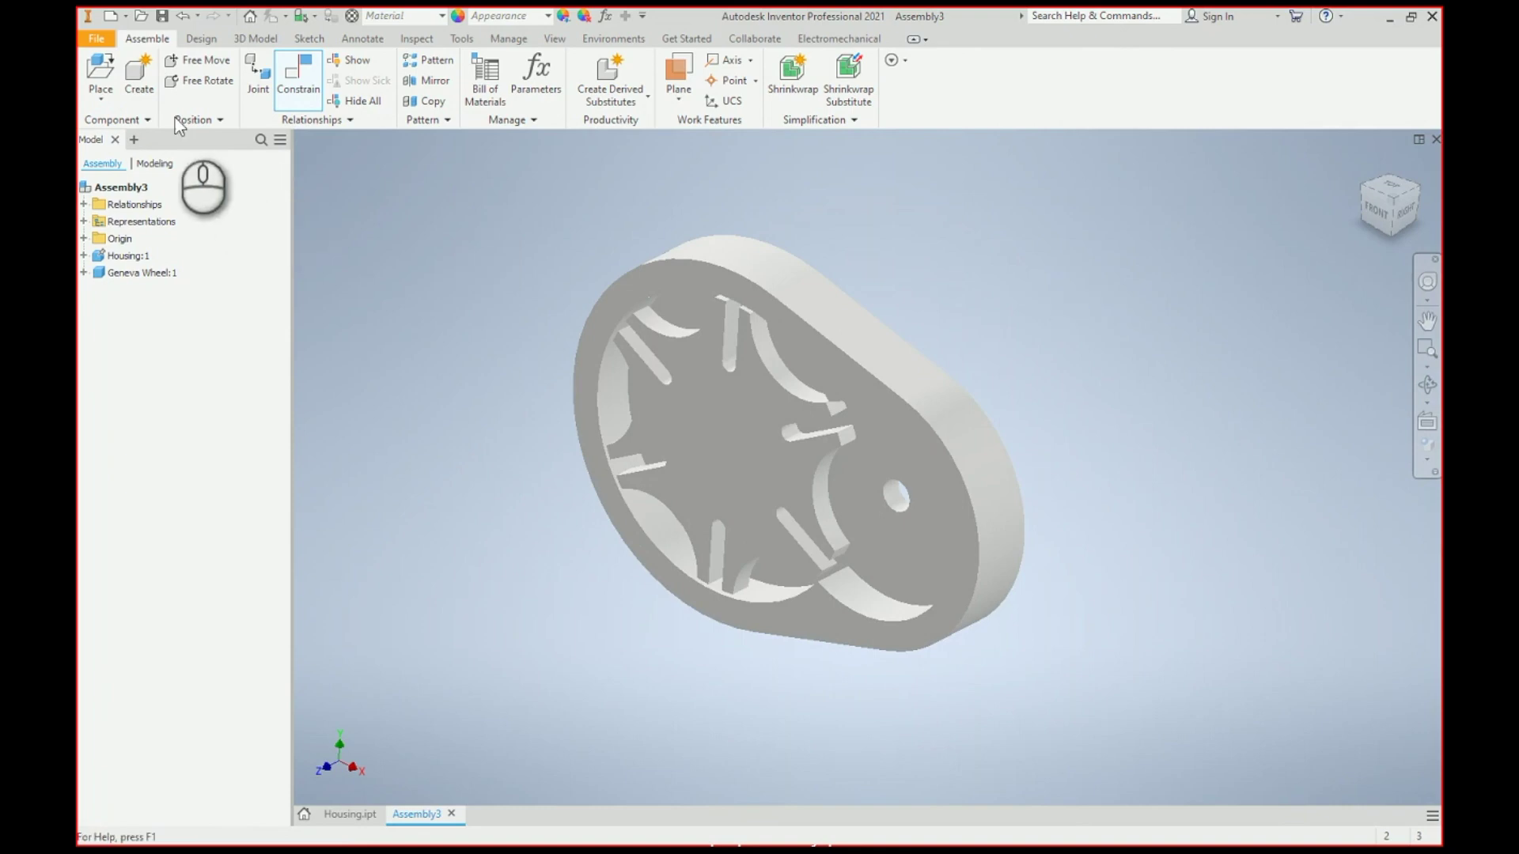
{"action": "left_click", "coordinate": [103, 71]}
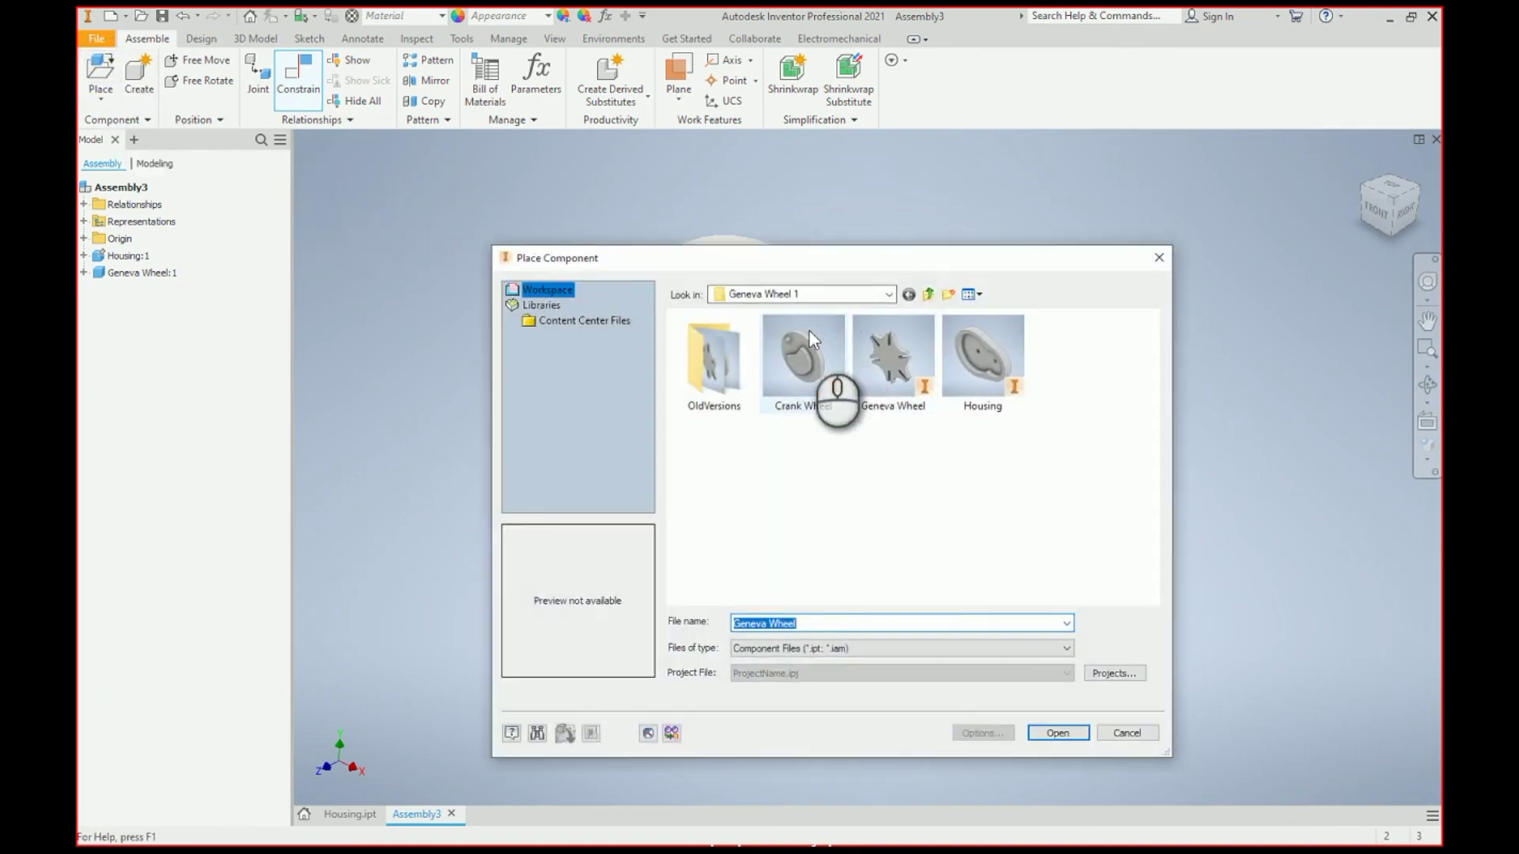
{"action": "left_click", "coordinate": [808, 330]}
{"action": "left_click", "coordinate": [1057, 732]}
{"action": "left_click", "coordinate": [510, 567]}
{"action": "right_click", "coordinate": [474, 380]}
{"action": "left_click", "coordinate": [486, 332]}
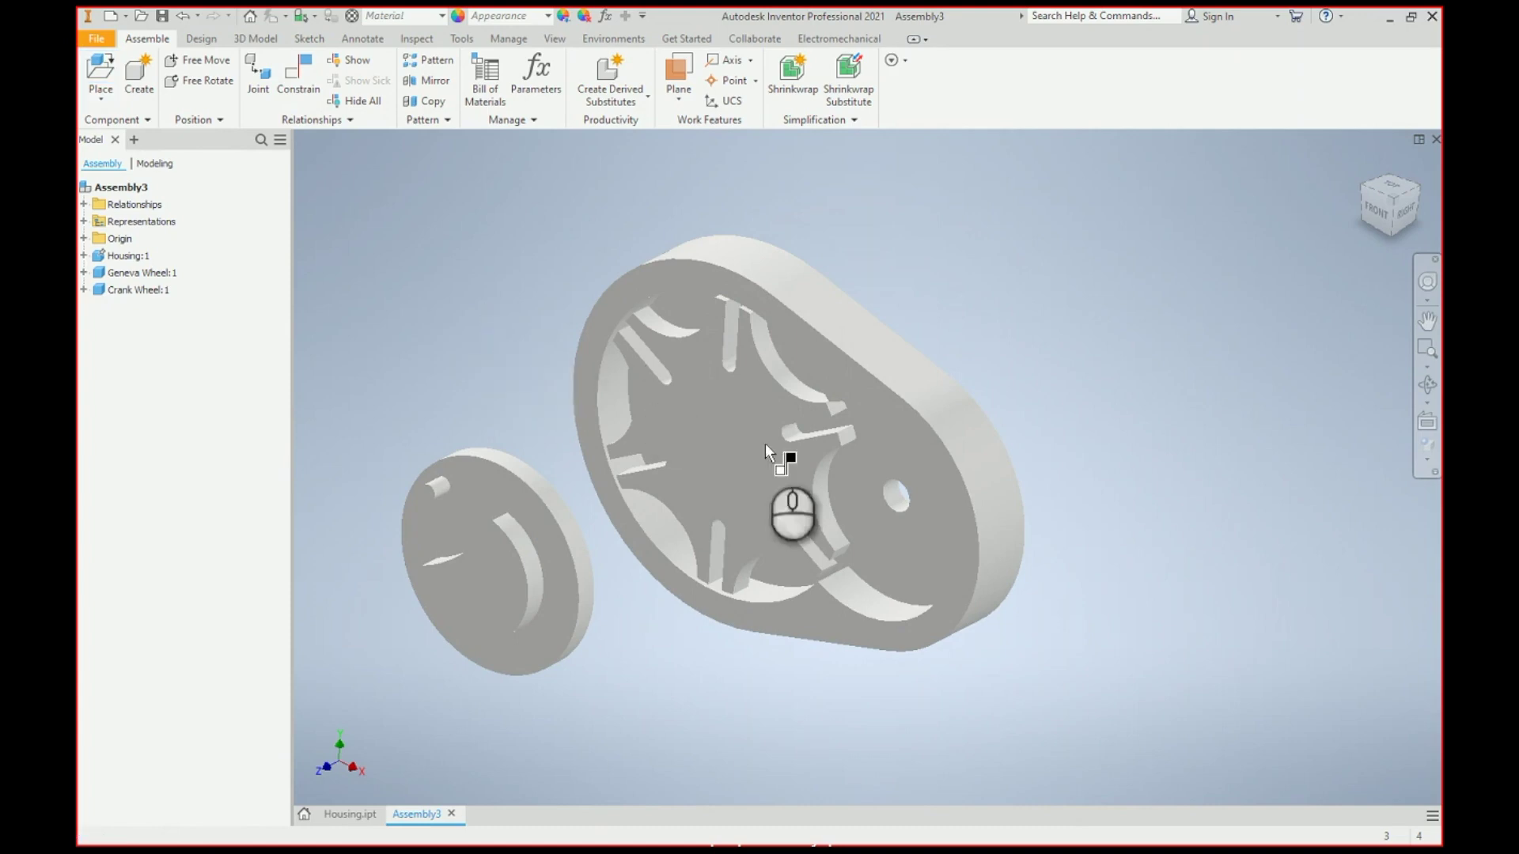
Step: Mate the housing's inner floor with the back face of the crank wheel's disc at 0 in offset
{"action": "key", "text": "c"}
{"action": "left_click", "coordinate": [845, 499]}
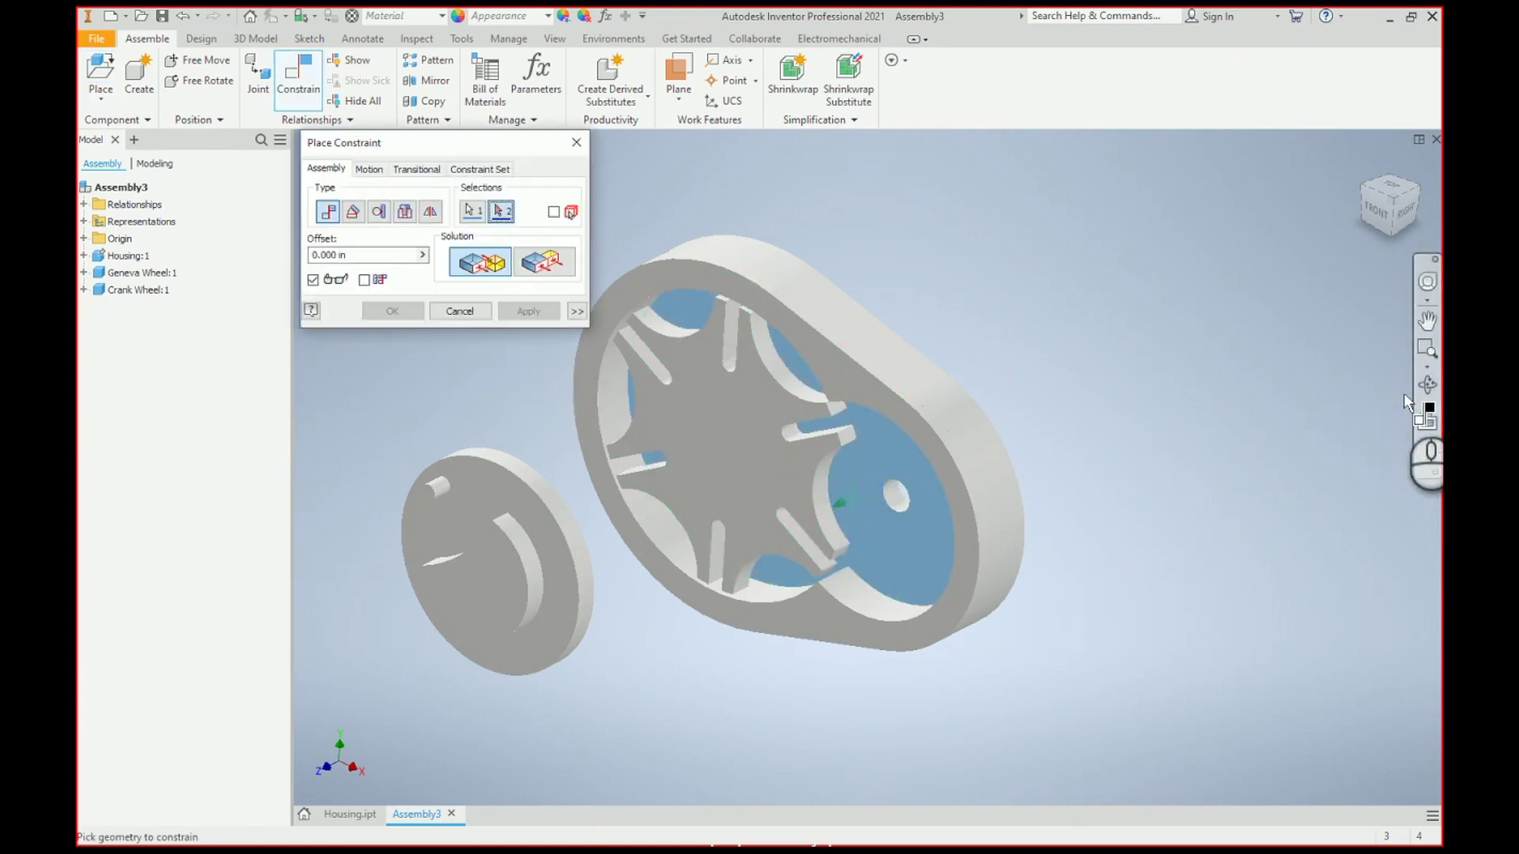
{"action": "left_click", "coordinate": [1427, 384]}
{"action": "left_click_drag", "start_coordinate": [864, 466], "coordinate": [729, 473]}
{"action": "right_click", "coordinate": [726, 469]}
{"action": "left_click", "coordinate": [781, 466]}
{"action": "scroll", "coordinate": [607, 451], "scroll_direction": "down", "scroll_amount": 3}
{"action": "left_click", "coordinate": [653, 436]}
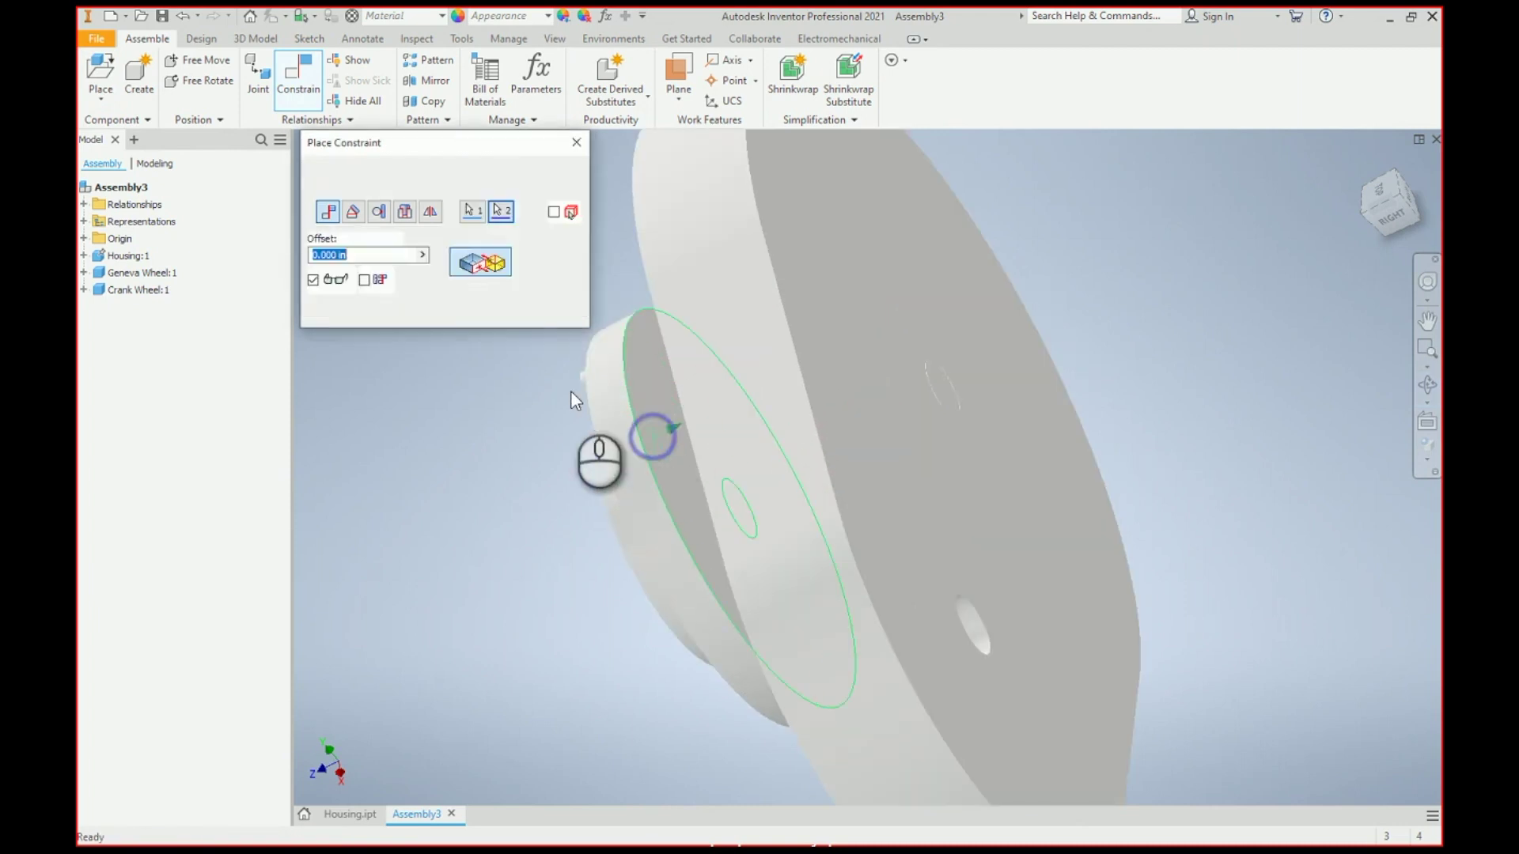
{"action": "left_click", "coordinate": [526, 312]}
Step: Mate the axis of the hole in the housing's smaller cavity with the crank wheel's shaft axis at 0 in offset
{"action": "scroll", "coordinate": [1016, 649], "scroll_direction": "down", "scroll_amount": 5}
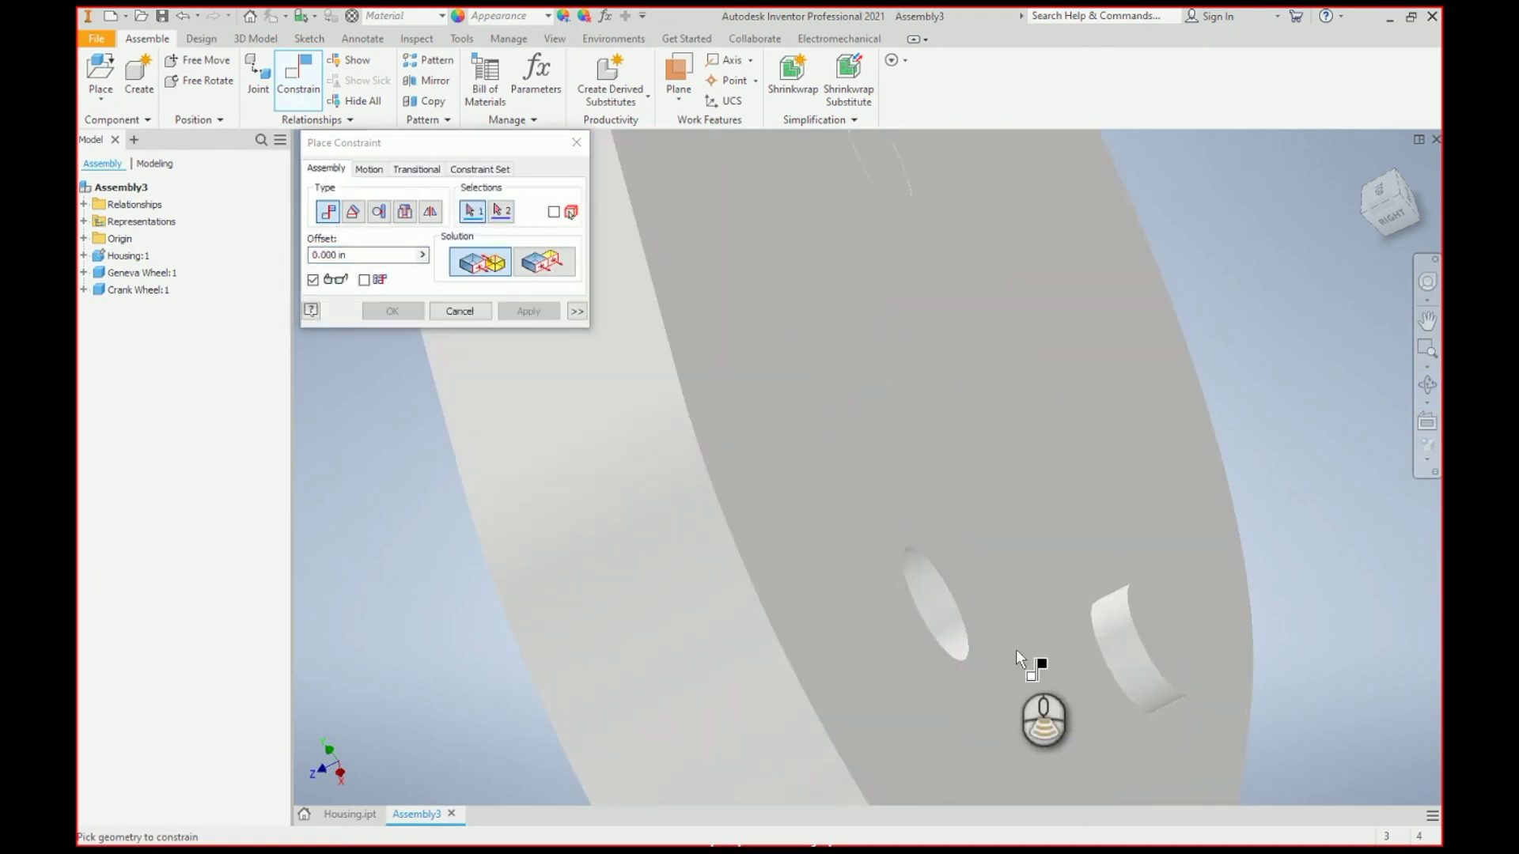
{"action": "left_click", "coordinate": [926, 605]}
{"action": "left_click", "coordinate": [1115, 645]}
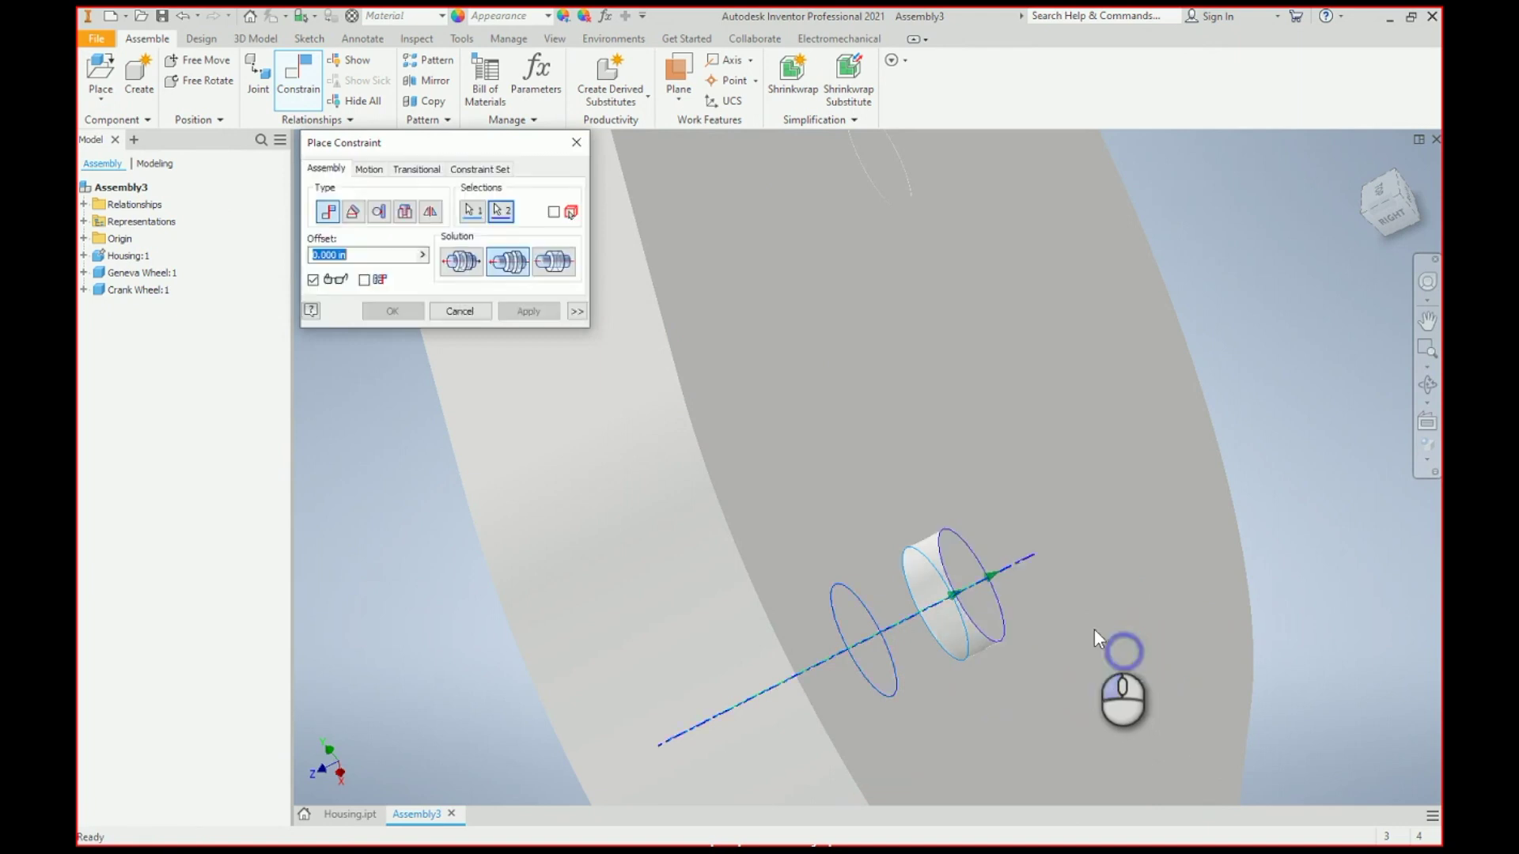
{"action": "left_click", "coordinate": [529, 310]}
{"action": "left_click", "coordinate": [440, 311]}
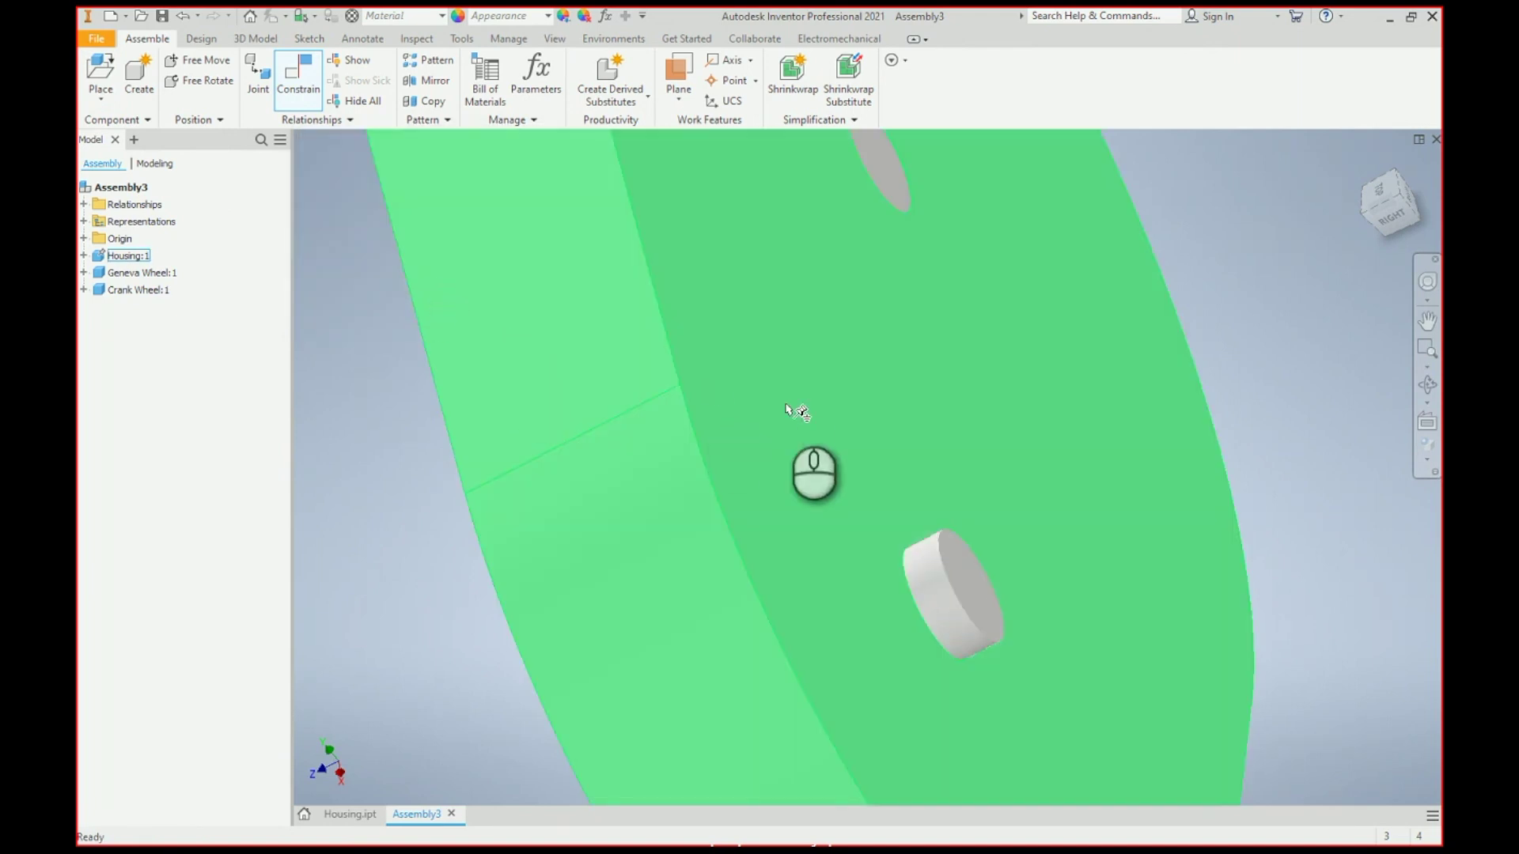
Step: Display the assembly shaded with its model edges shown
{"action": "scroll", "coordinate": [791, 411], "scroll_direction": "up", "scroll_amount": 5}
{"action": "left_click", "coordinate": [1427, 385]}
{"action": "left_click_drag", "start_coordinate": [961, 413], "coordinate": [1054, 460]}
{"action": "right_click", "coordinate": [1055, 374]}
{"action": "left_click", "coordinate": [1066, 374]}
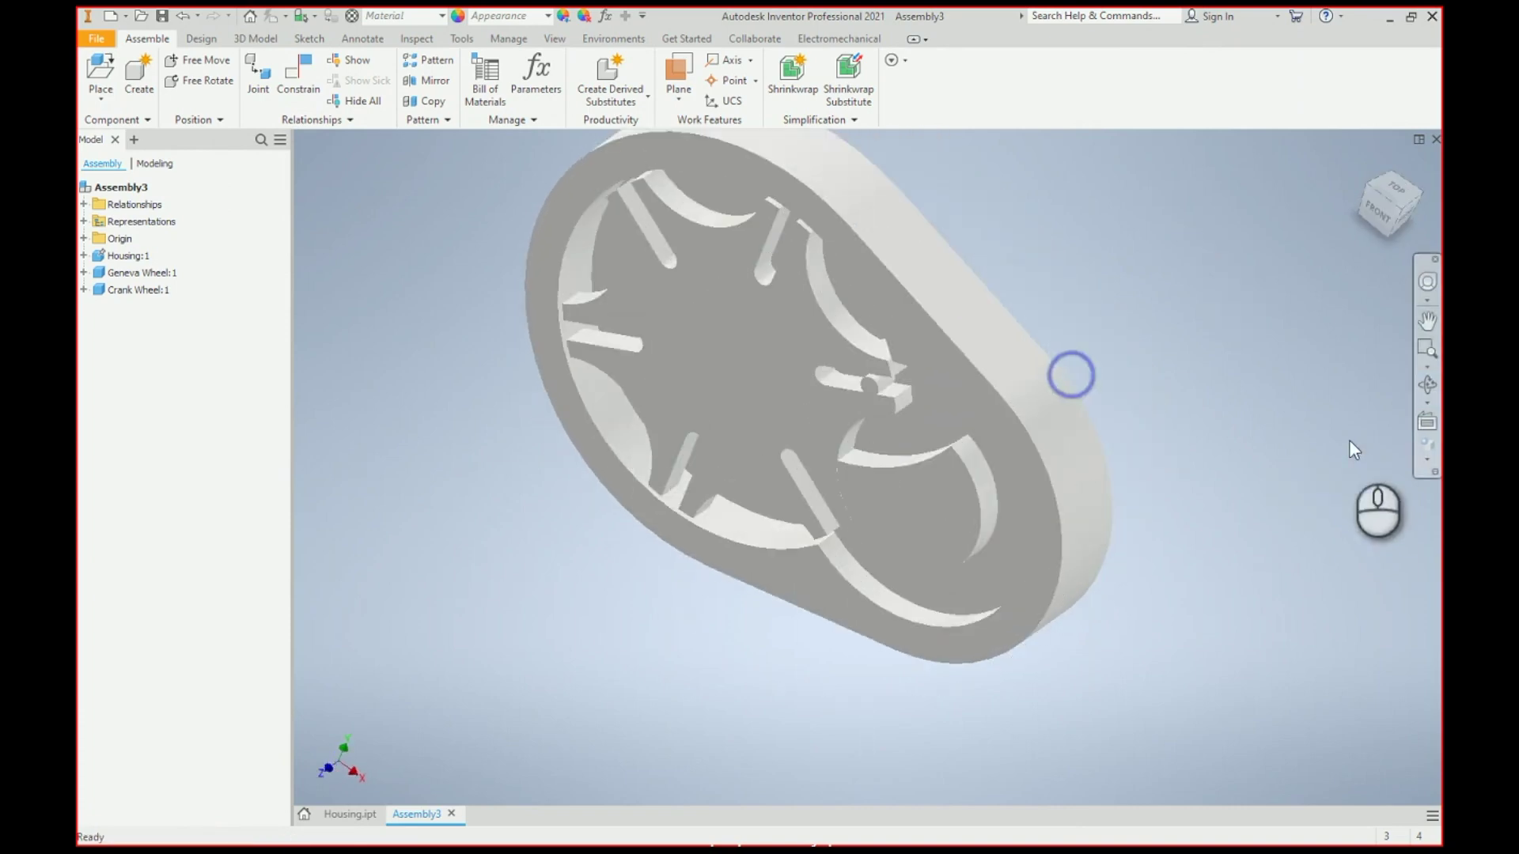
{"action": "left_click", "coordinate": [1433, 461]}
{"action": "left_click", "coordinate": [1245, 512]}
Step: In the front view, rotate the crank wheel so its pin sits at the mouth of the nearest upper Geneva wheel slot
{"action": "left_click", "coordinate": [1378, 212]}
{"action": "scroll", "coordinate": [966, 420], "scroll_direction": "up", "scroll_amount": 5}
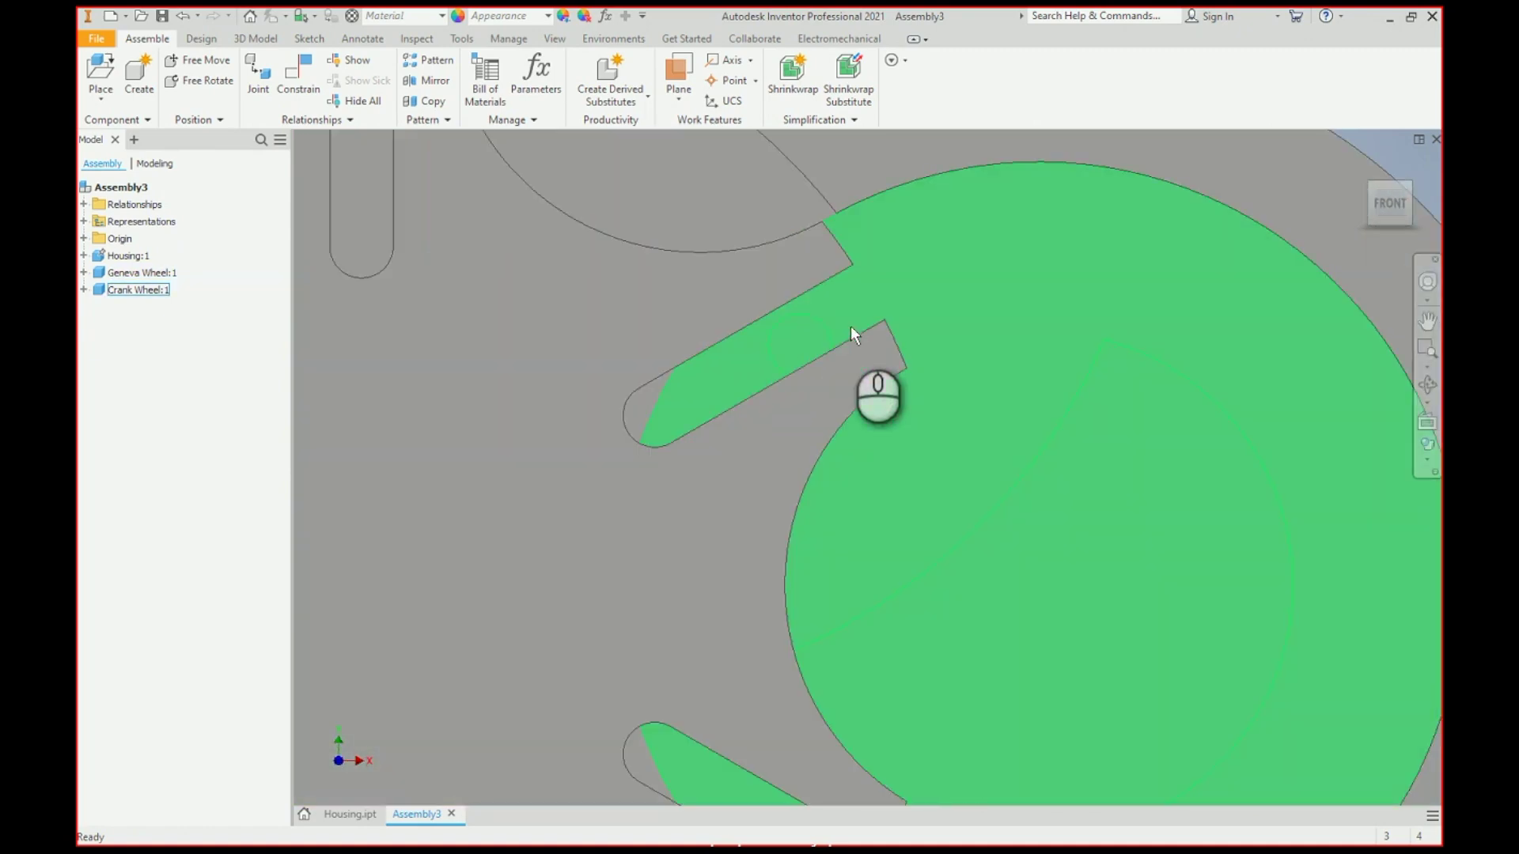
{"action": "left_click", "coordinate": [797, 329]}
{"action": "left_click", "coordinate": [913, 301]}
{"action": "left_click_drag", "start_coordinate": [918, 303], "coordinate": [980, 301]}
{"action": "left_click", "coordinate": [876, 362]}
{"action": "left_click_drag", "start_coordinate": [875, 363], "coordinate": [876, 363]}
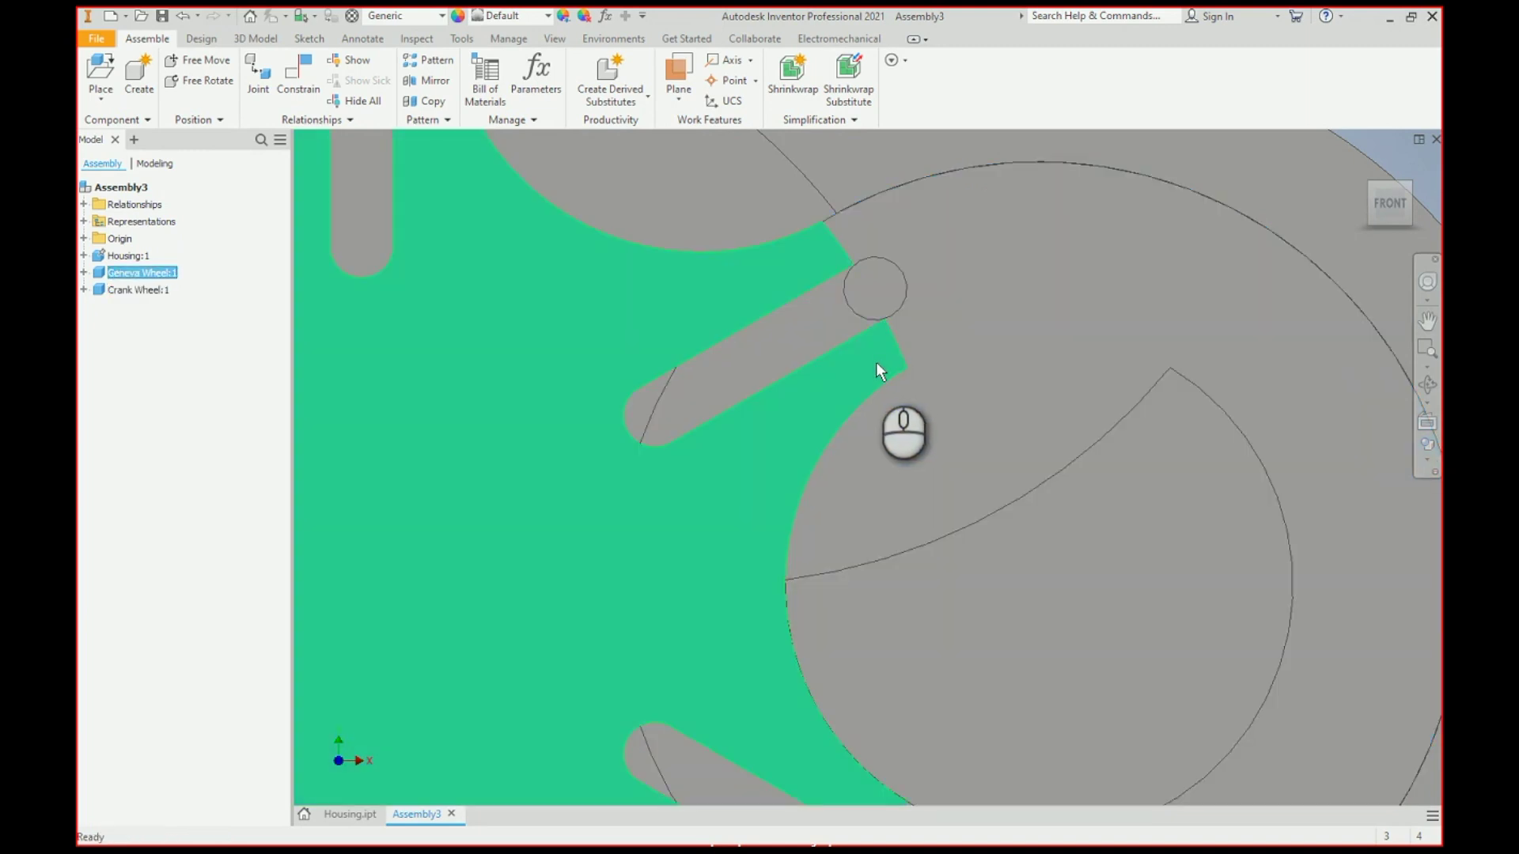
{"action": "scroll", "coordinate": [889, 330], "scroll_direction": "up", "scroll_amount": 3}
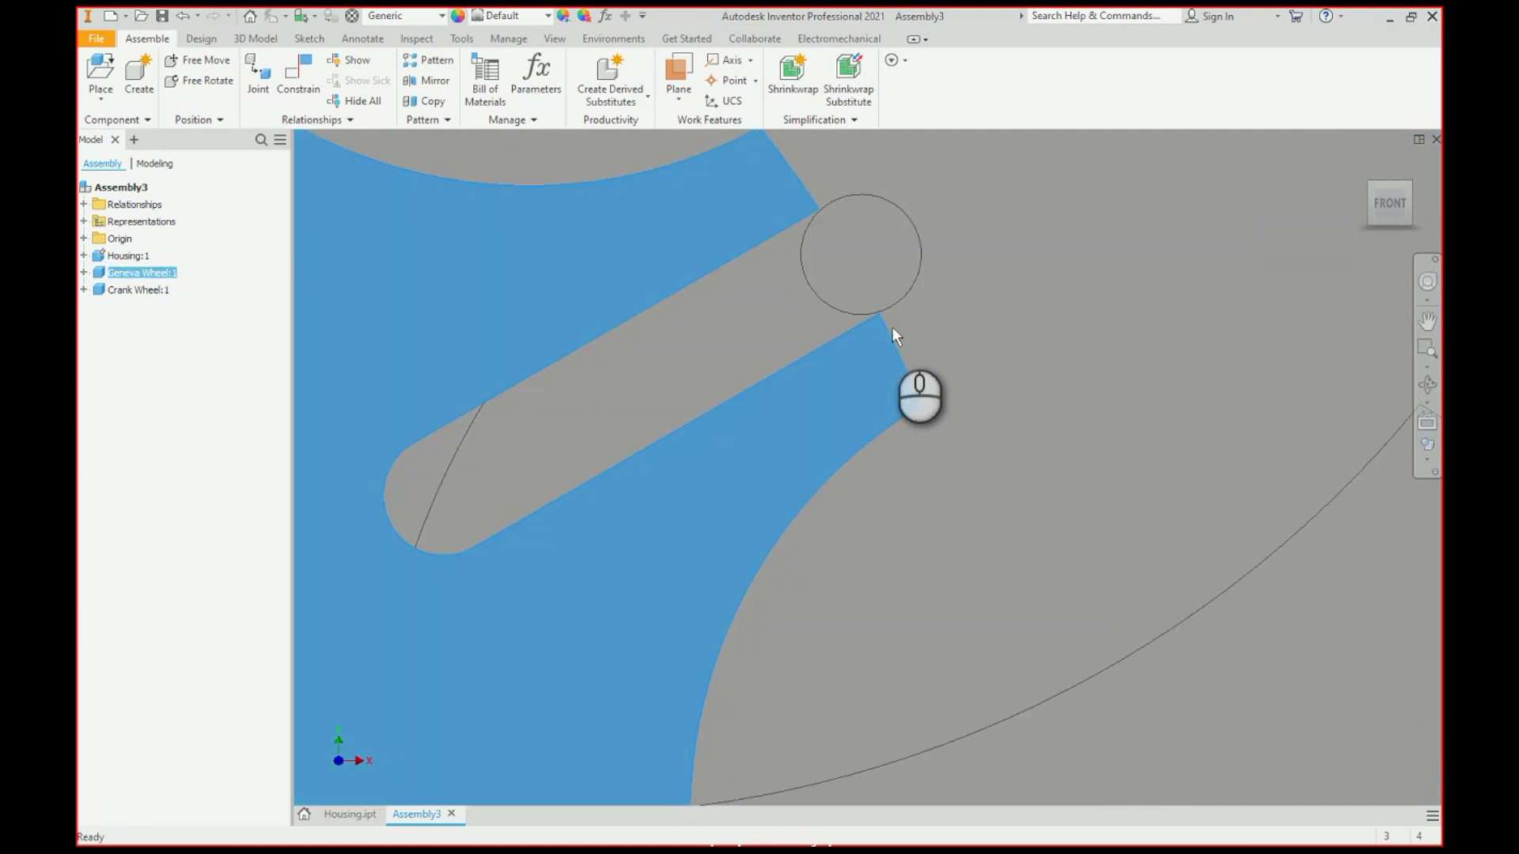
{"action": "left_click", "coordinate": [892, 330]}
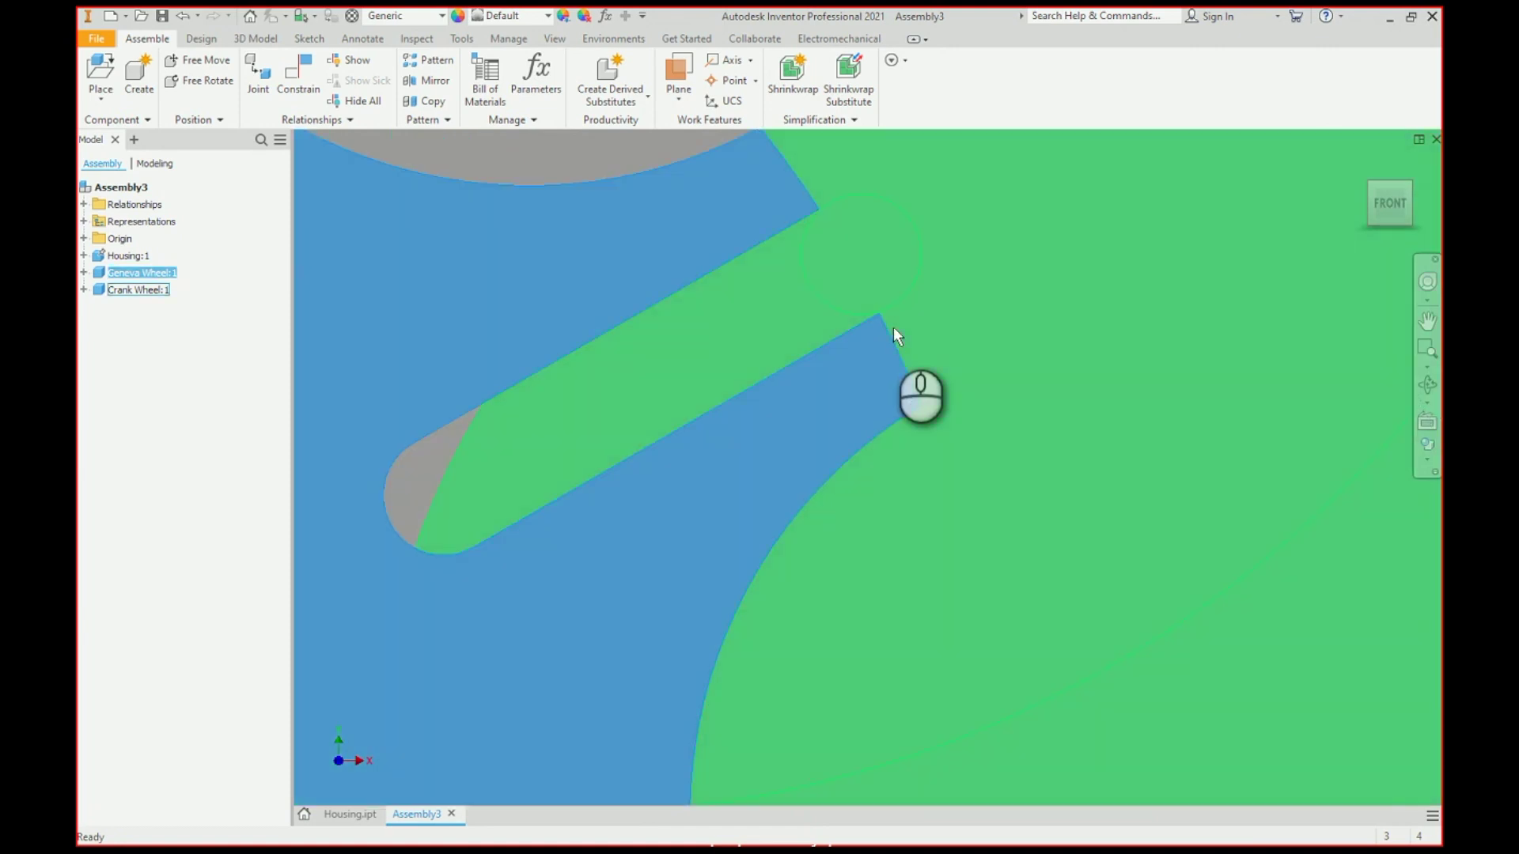
{"action": "scroll", "coordinate": [861, 278], "scroll_direction": "down", "scroll_amount": 3}
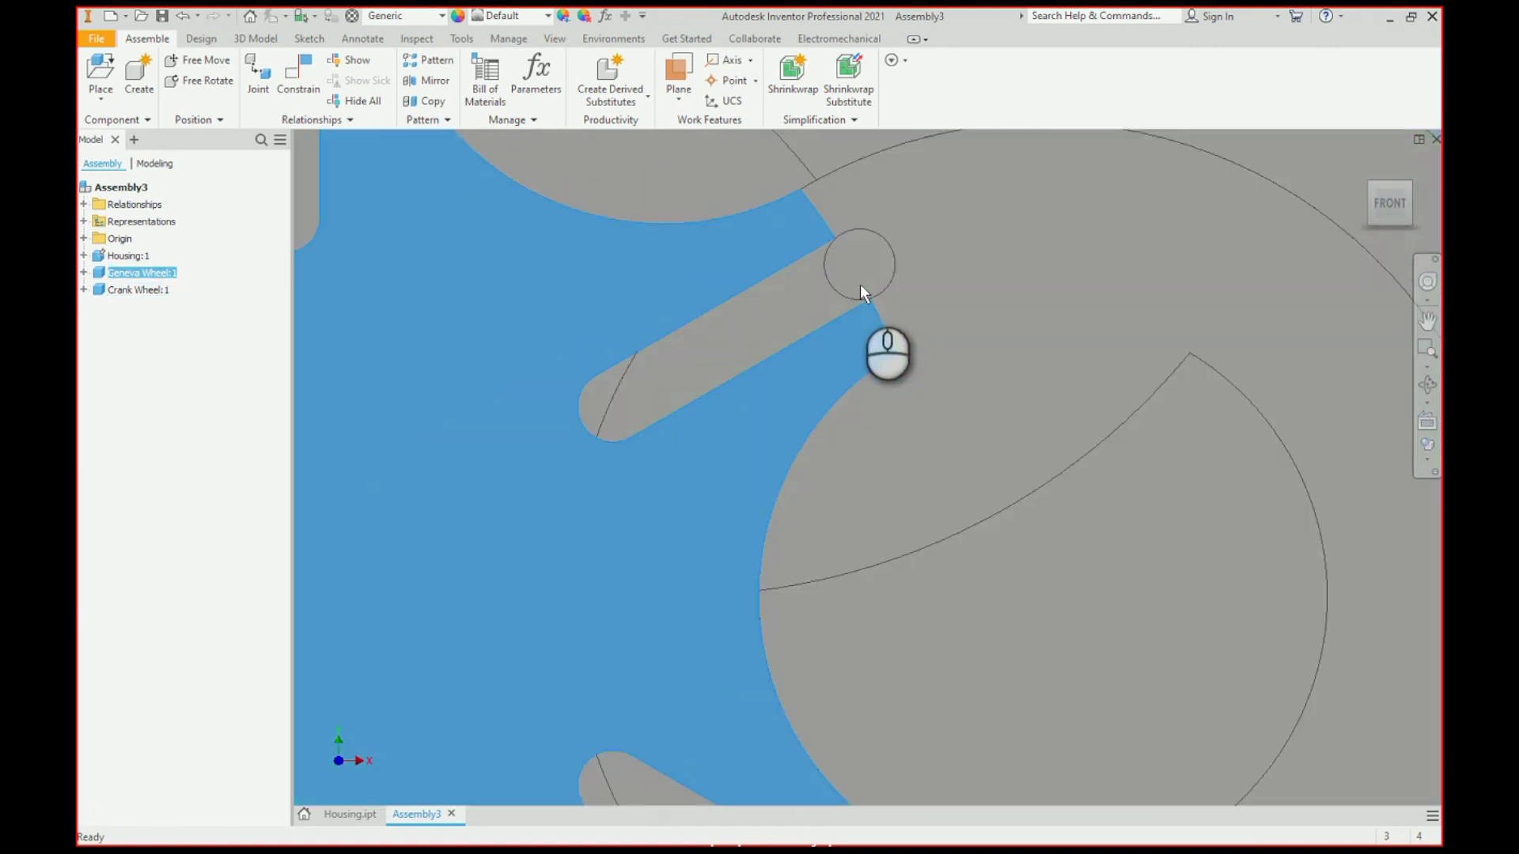
{"action": "scroll", "coordinate": [826, 328], "scroll_direction": "down", "scroll_amount": 3}
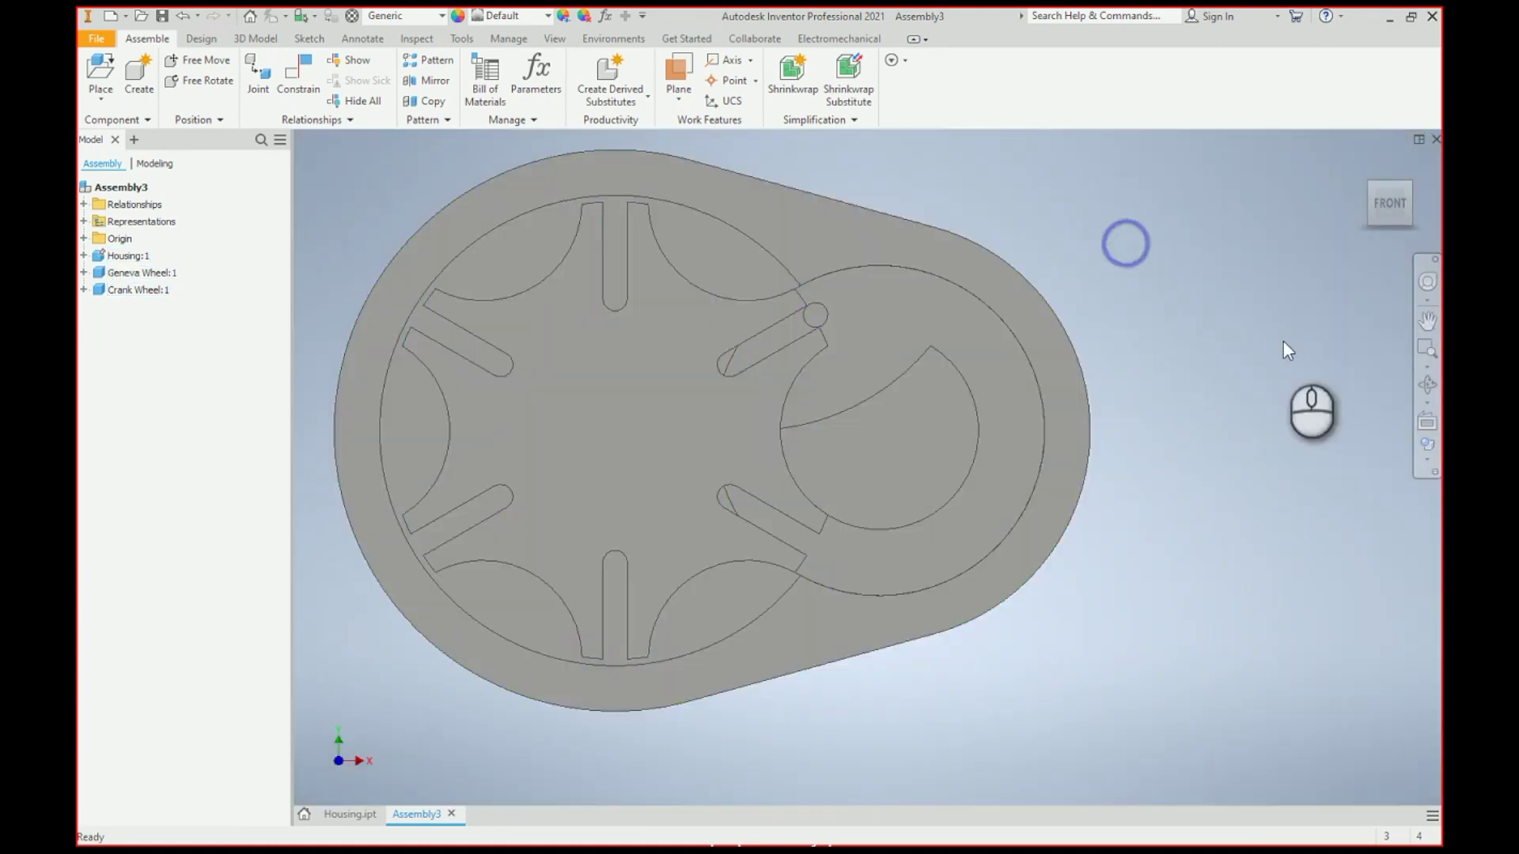
Step: Return the assembly to an angled view and enter the Dynamic Simulation environment
{"action": "left_click", "coordinate": [1425, 385]}
{"action": "left_click_drag", "start_coordinate": [1350, 391], "coordinate": [1035, 369]}
{"action": "right_click", "coordinate": [1067, 260]}
{"action": "left_click", "coordinate": [1145, 258]}
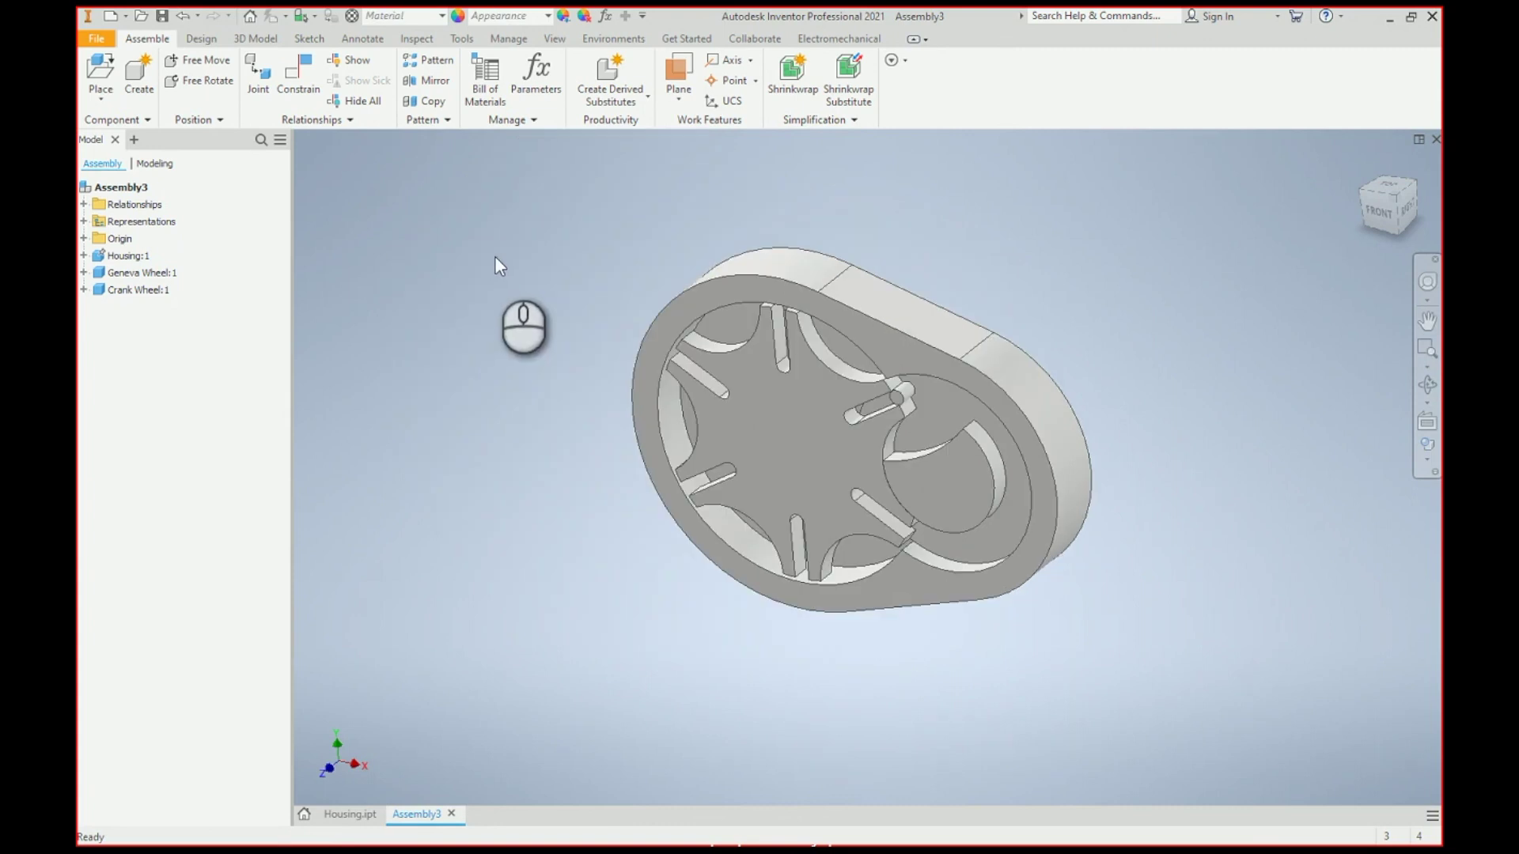
{"action": "left_click", "coordinate": [626, 44]}
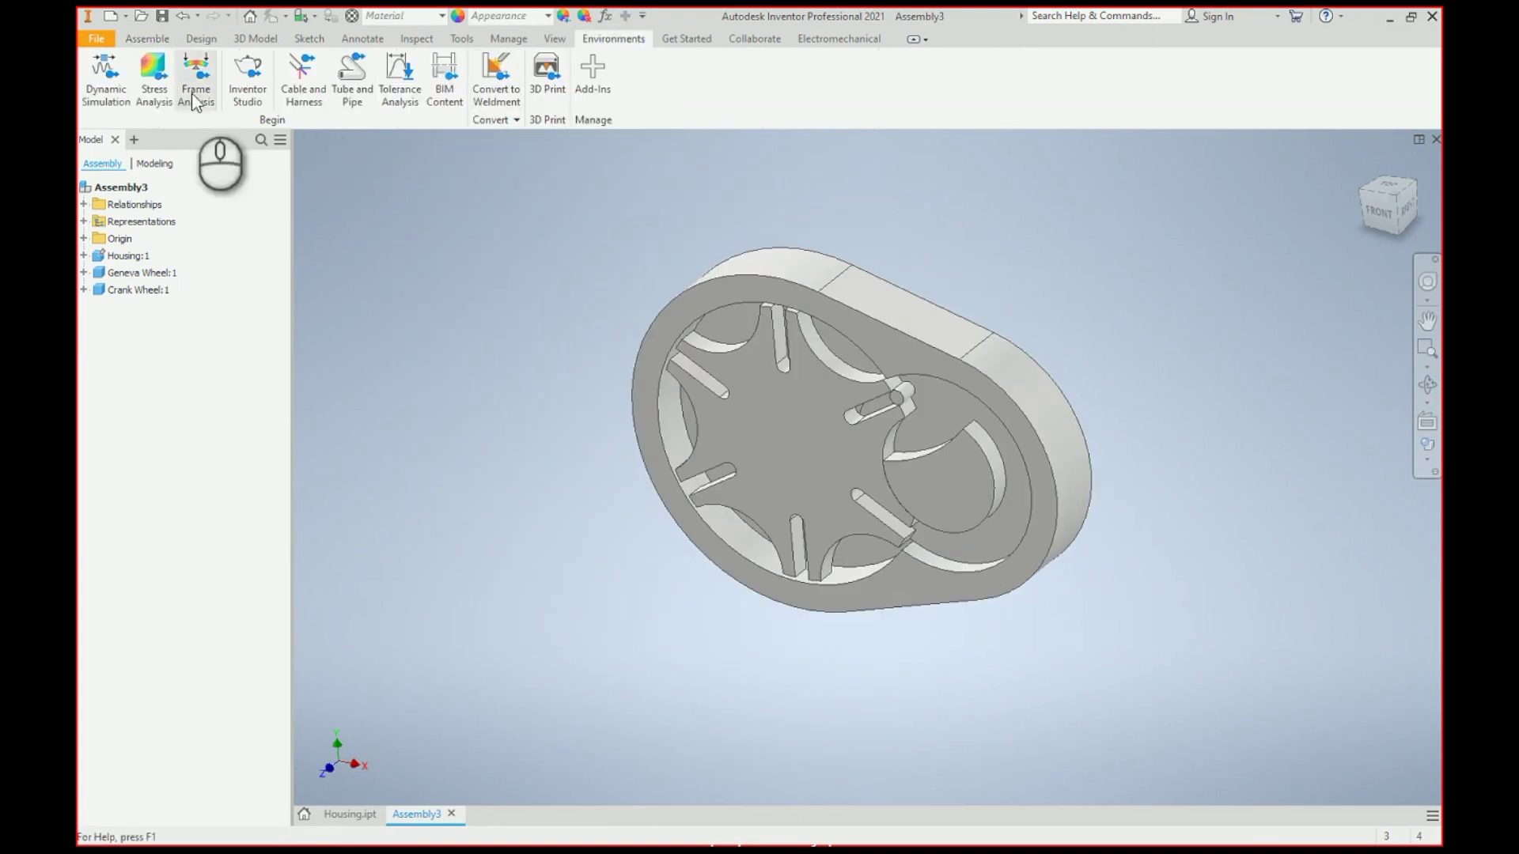
{"action": "left_click", "coordinate": [105, 66]}
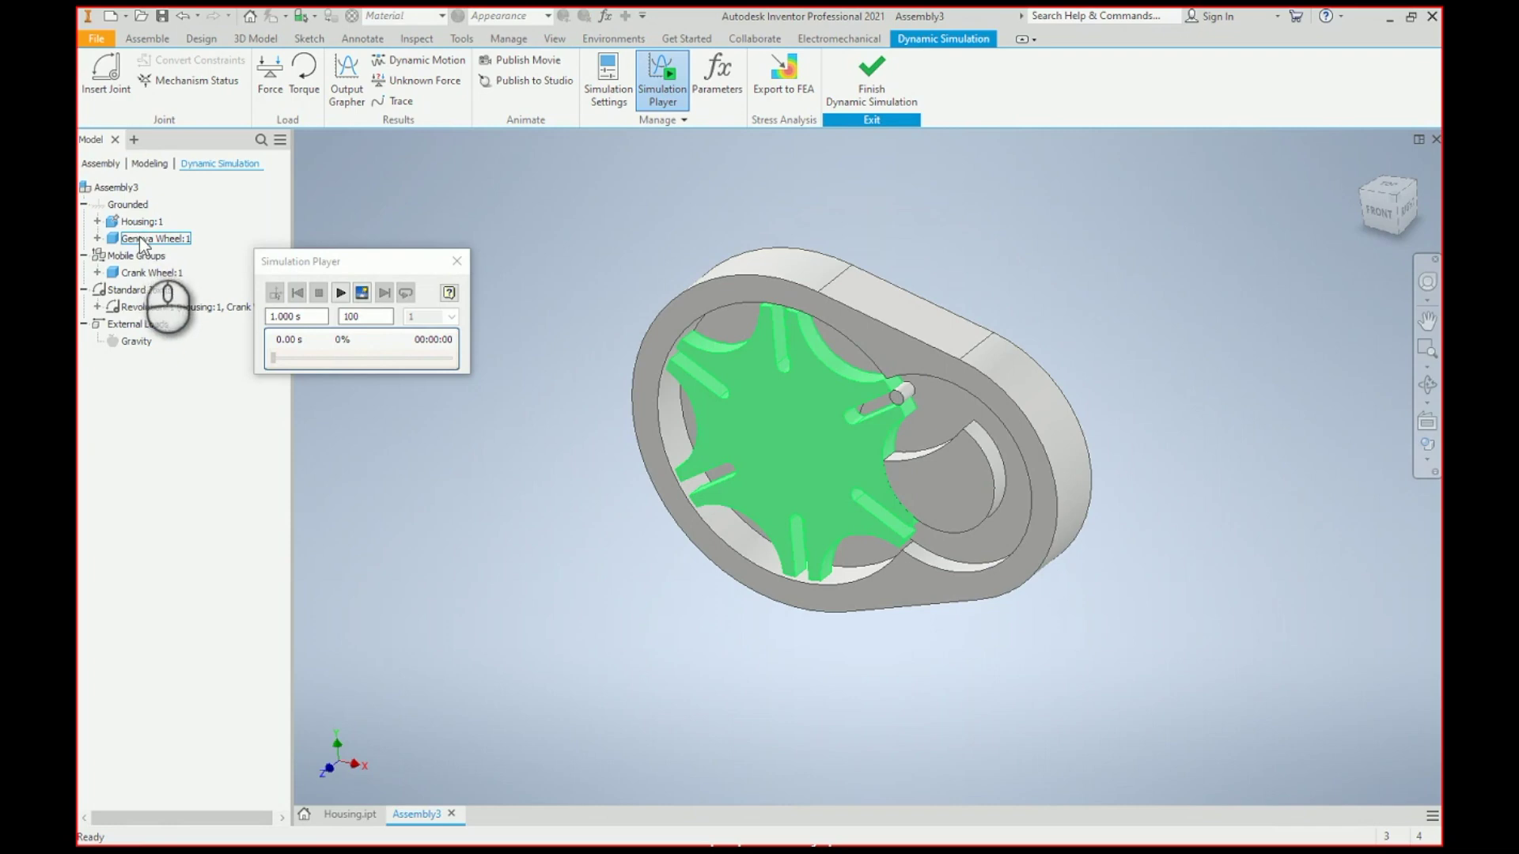
Step: Release the grounded Geneva Wheel so that it can rotate in the housing as a mobile component
{"action": "right_click", "coordinate": [140, 239]}
{"action": "left_click", "coordinate": [194, 346]}
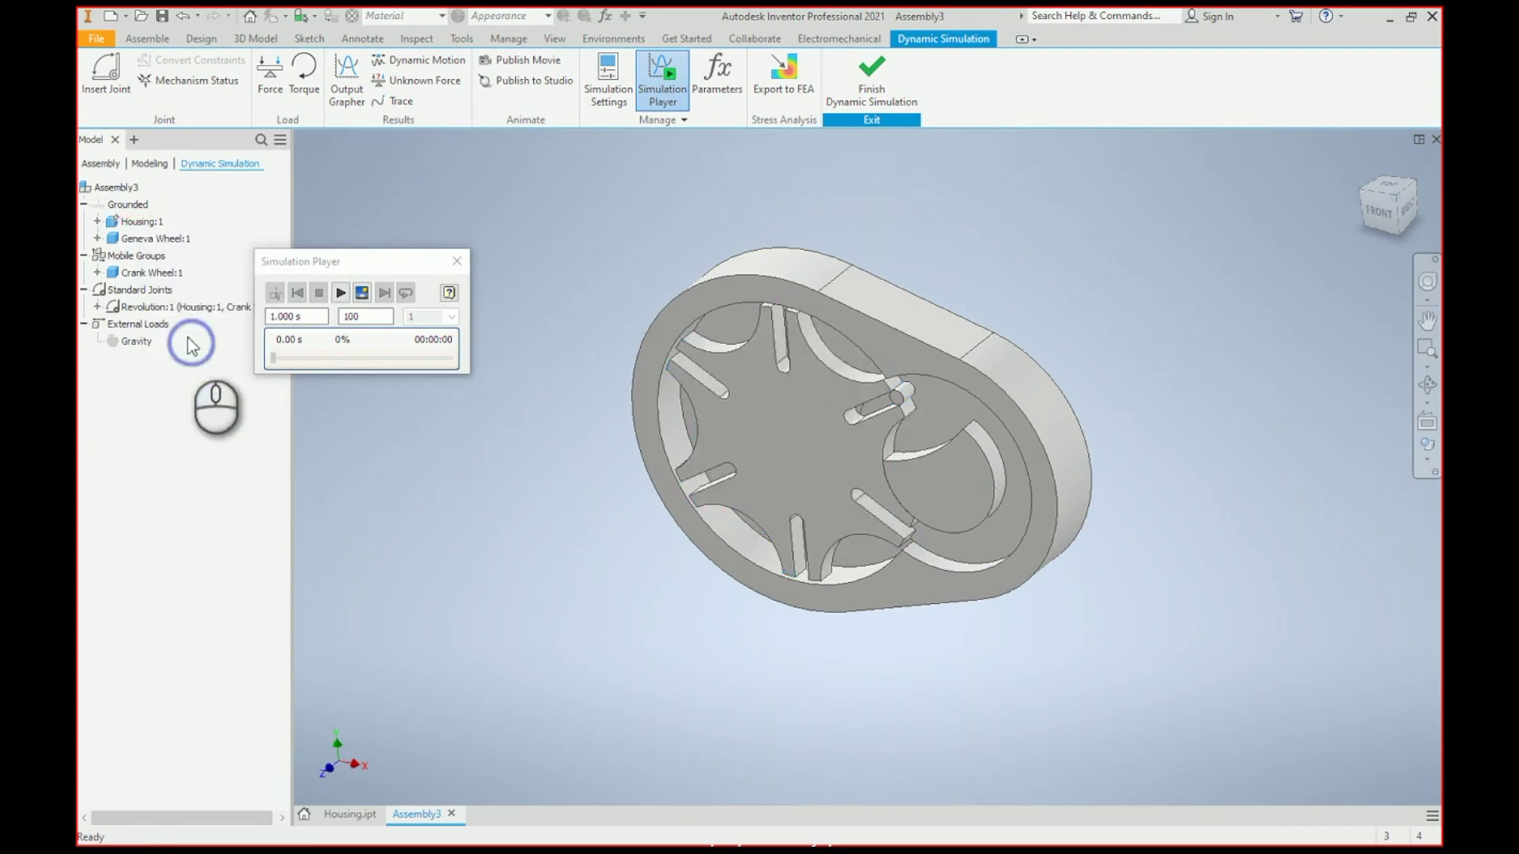
{"action": "left_click", "coordinate": [168, 274]}
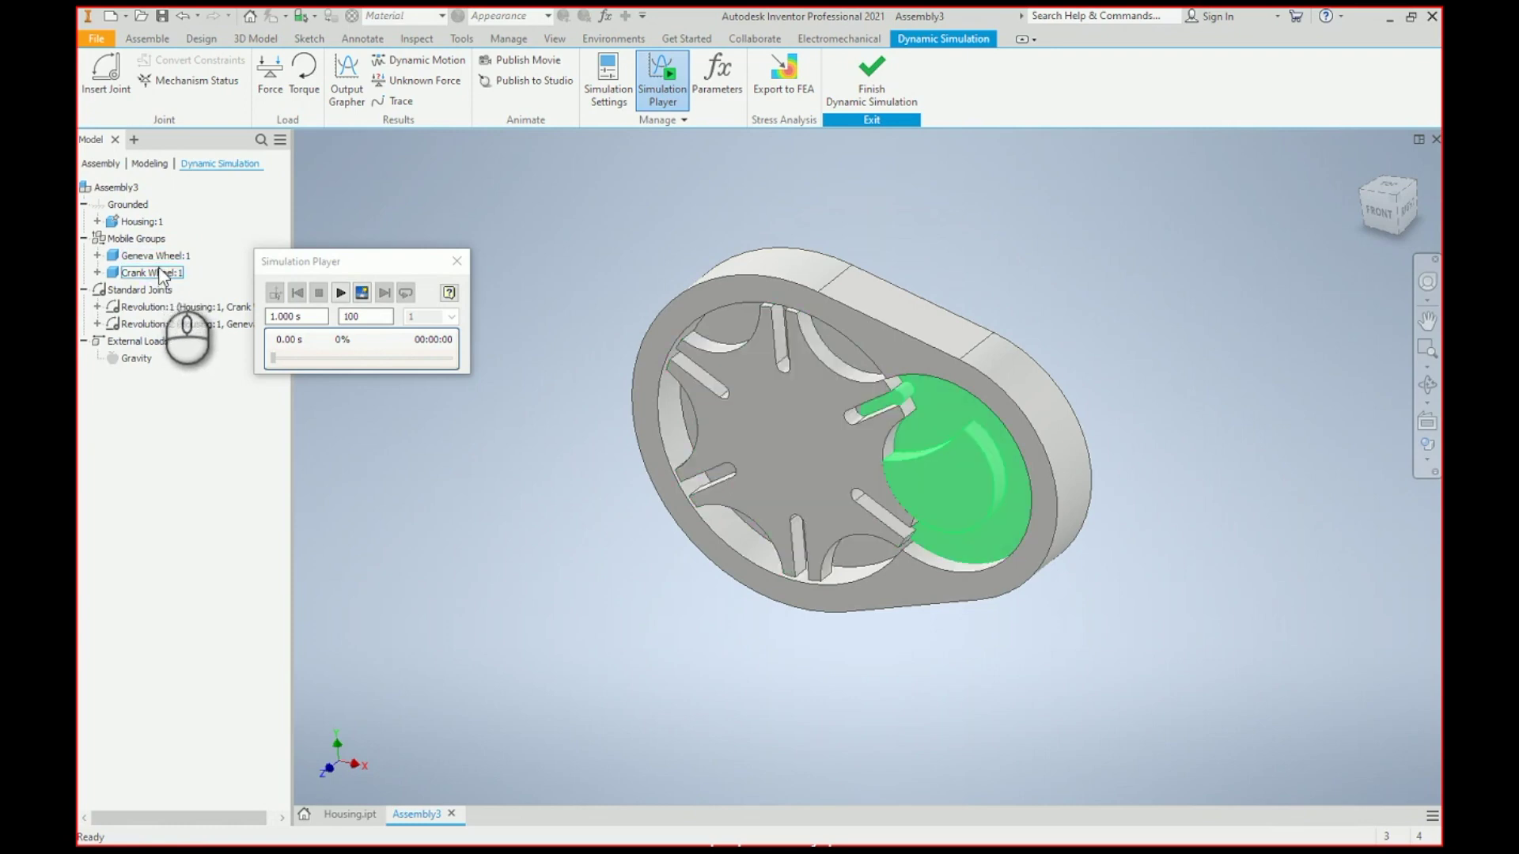
{"action": "left_click", "coordinate": [174, 311]}
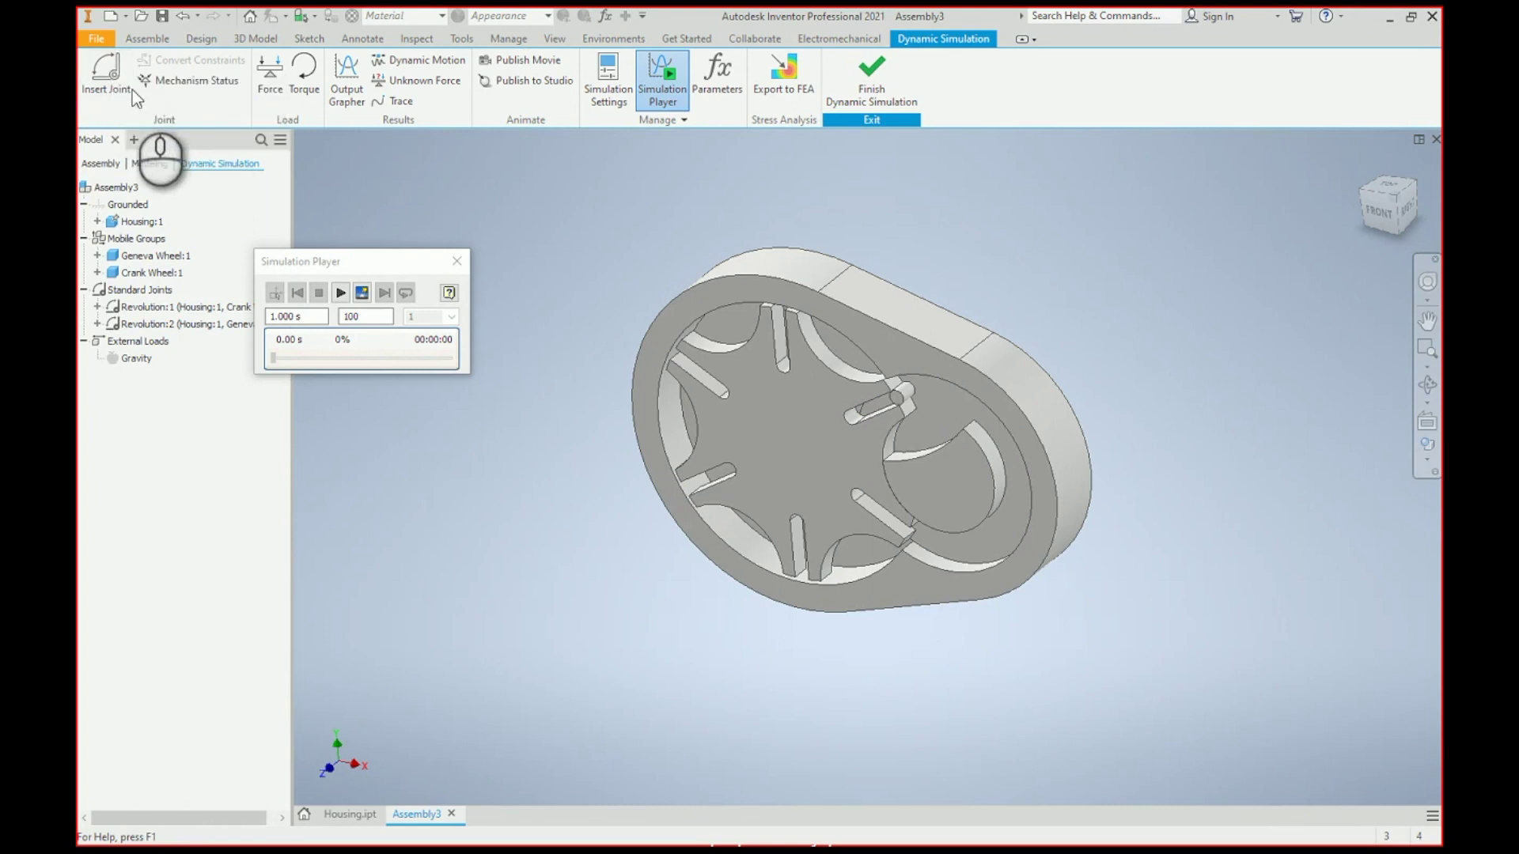
Step: Insert a 3D Contact joint between the Geneva wheel and the crank wheel
{"action": "left_click", "coordinate": [109, 70]}
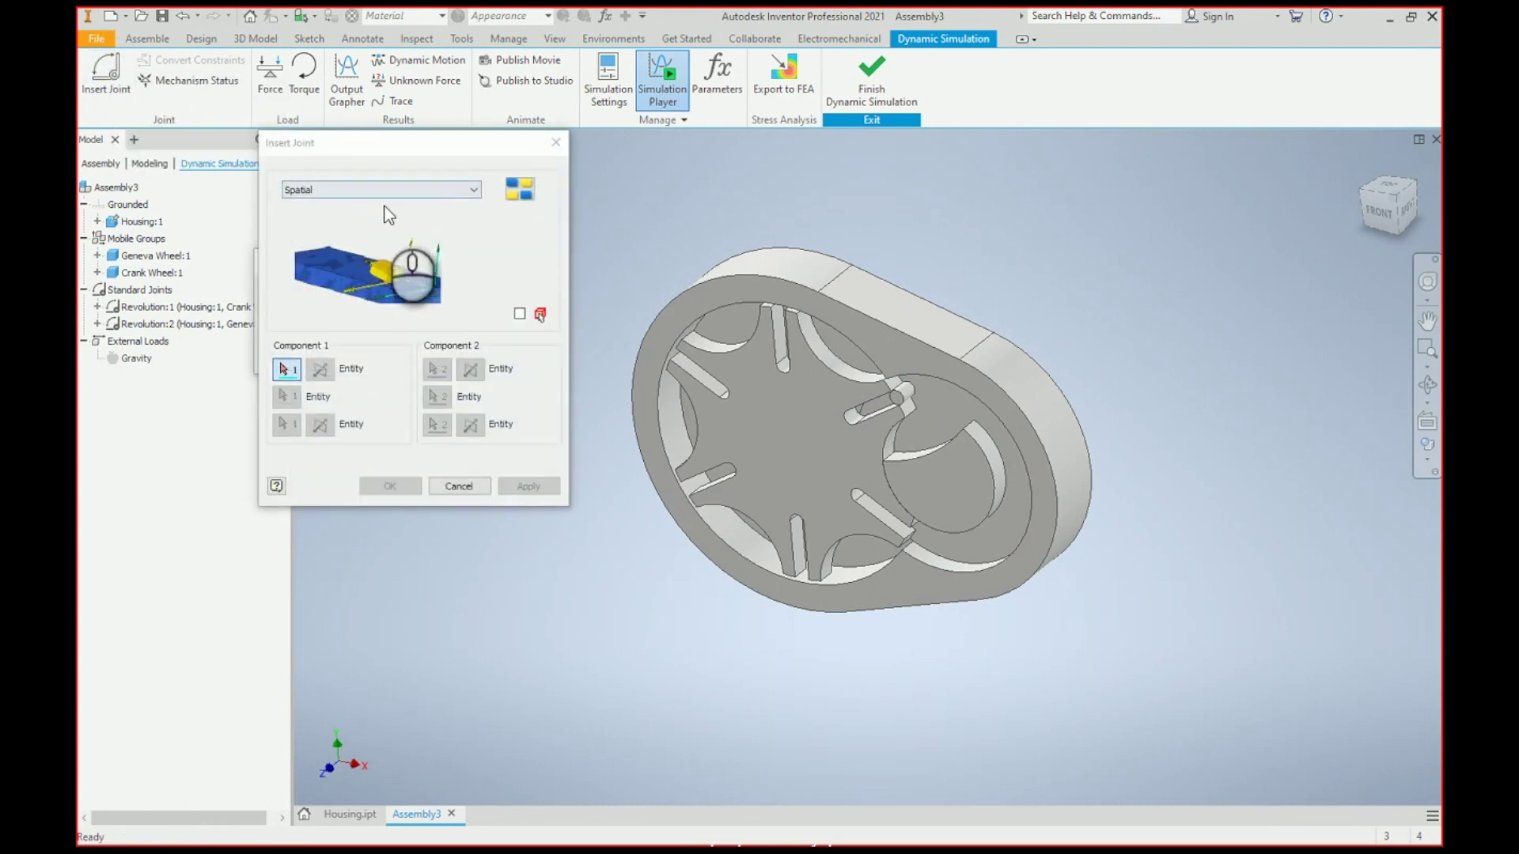
{"action": "left_click", "coordinate": [472, 193]}
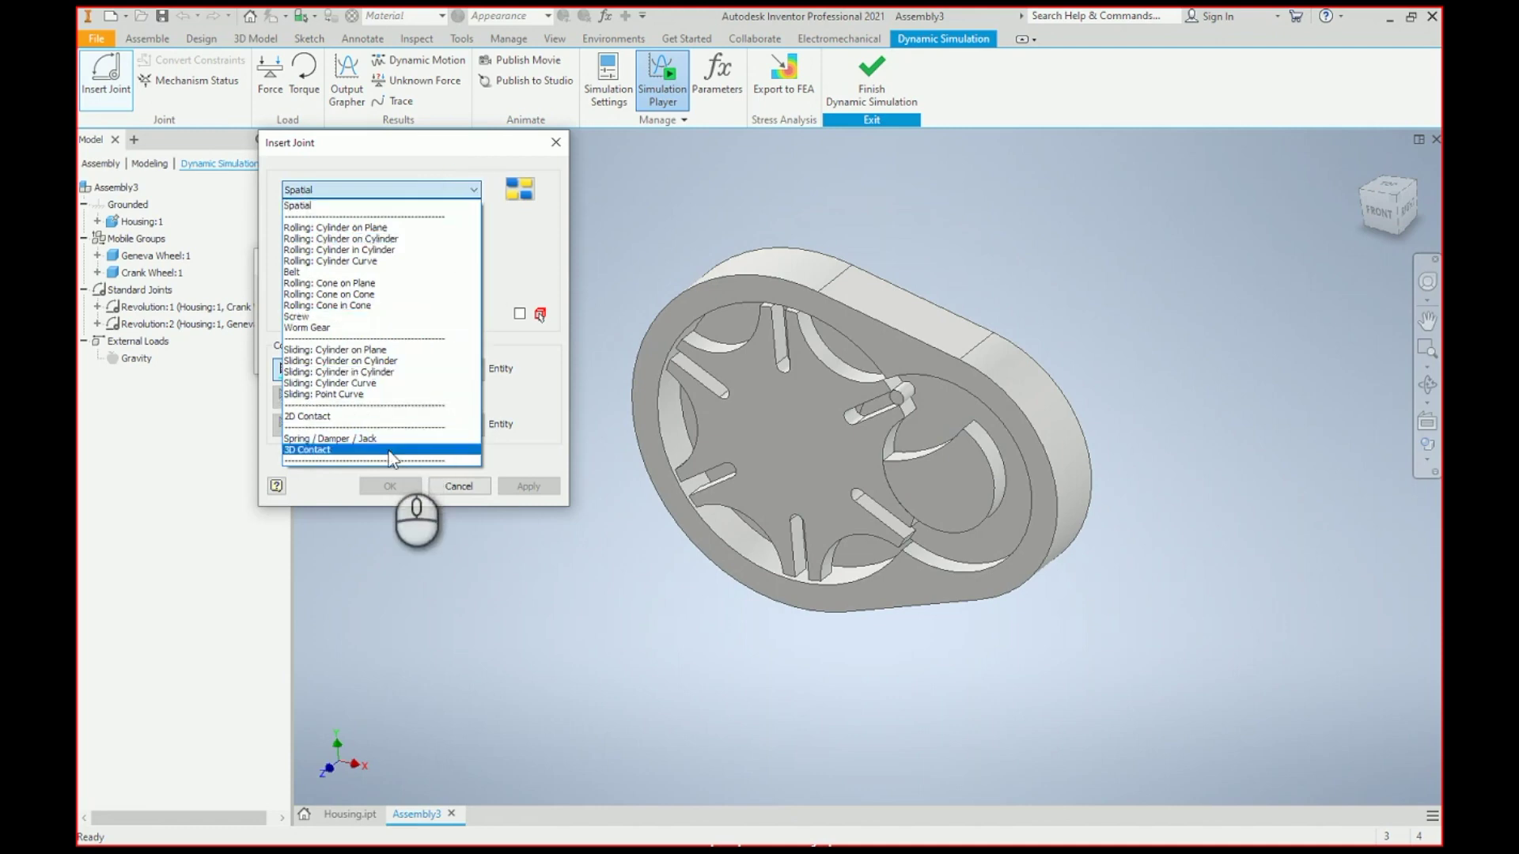
{"action": "left_click", "coordinate": [392, 442]}
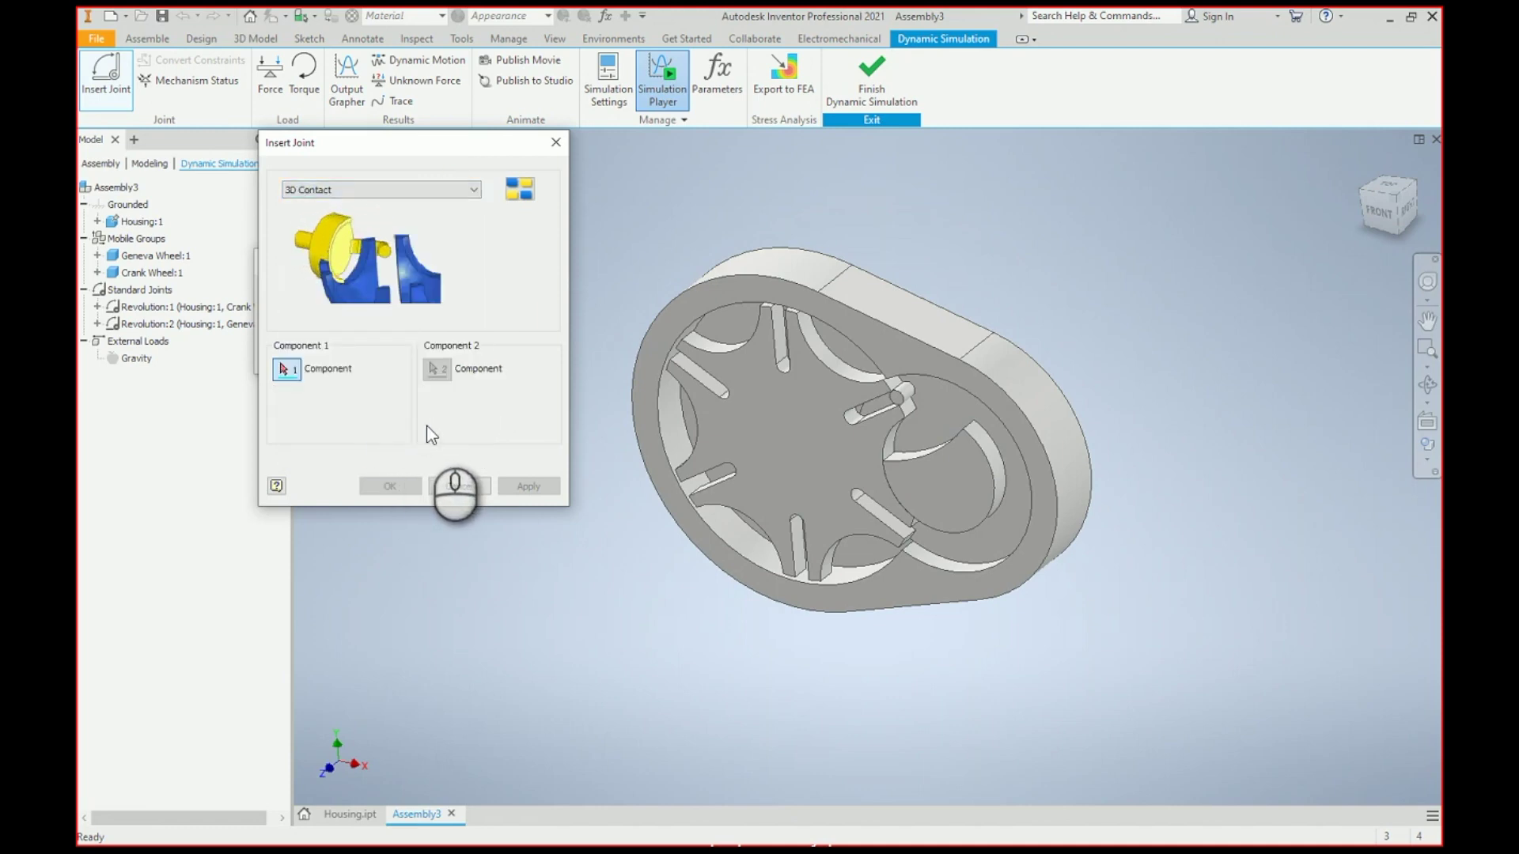
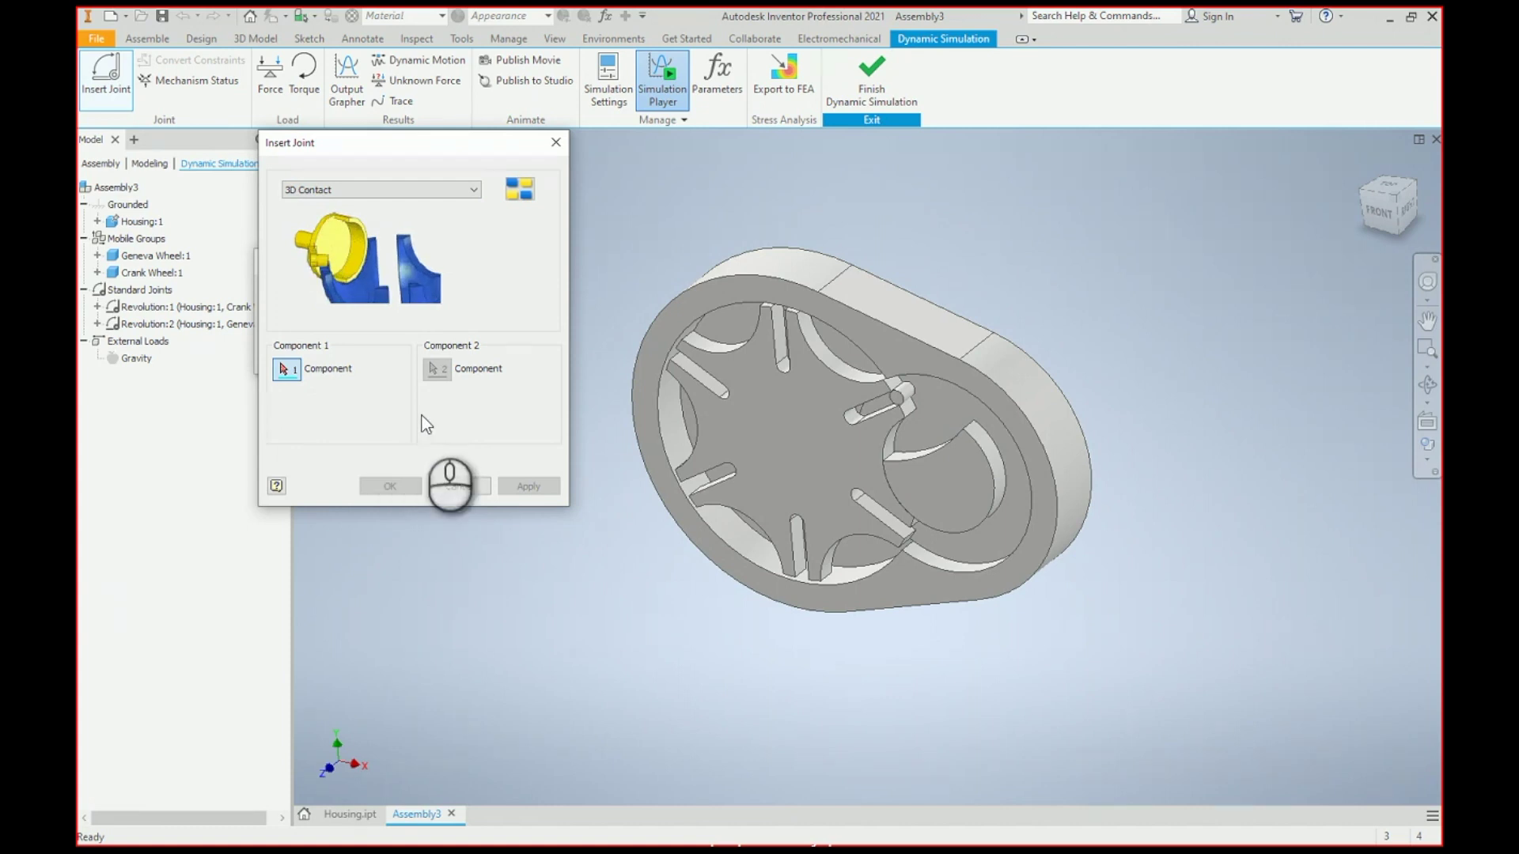
{"action": "left_click", "coordinate": [818, 447]}
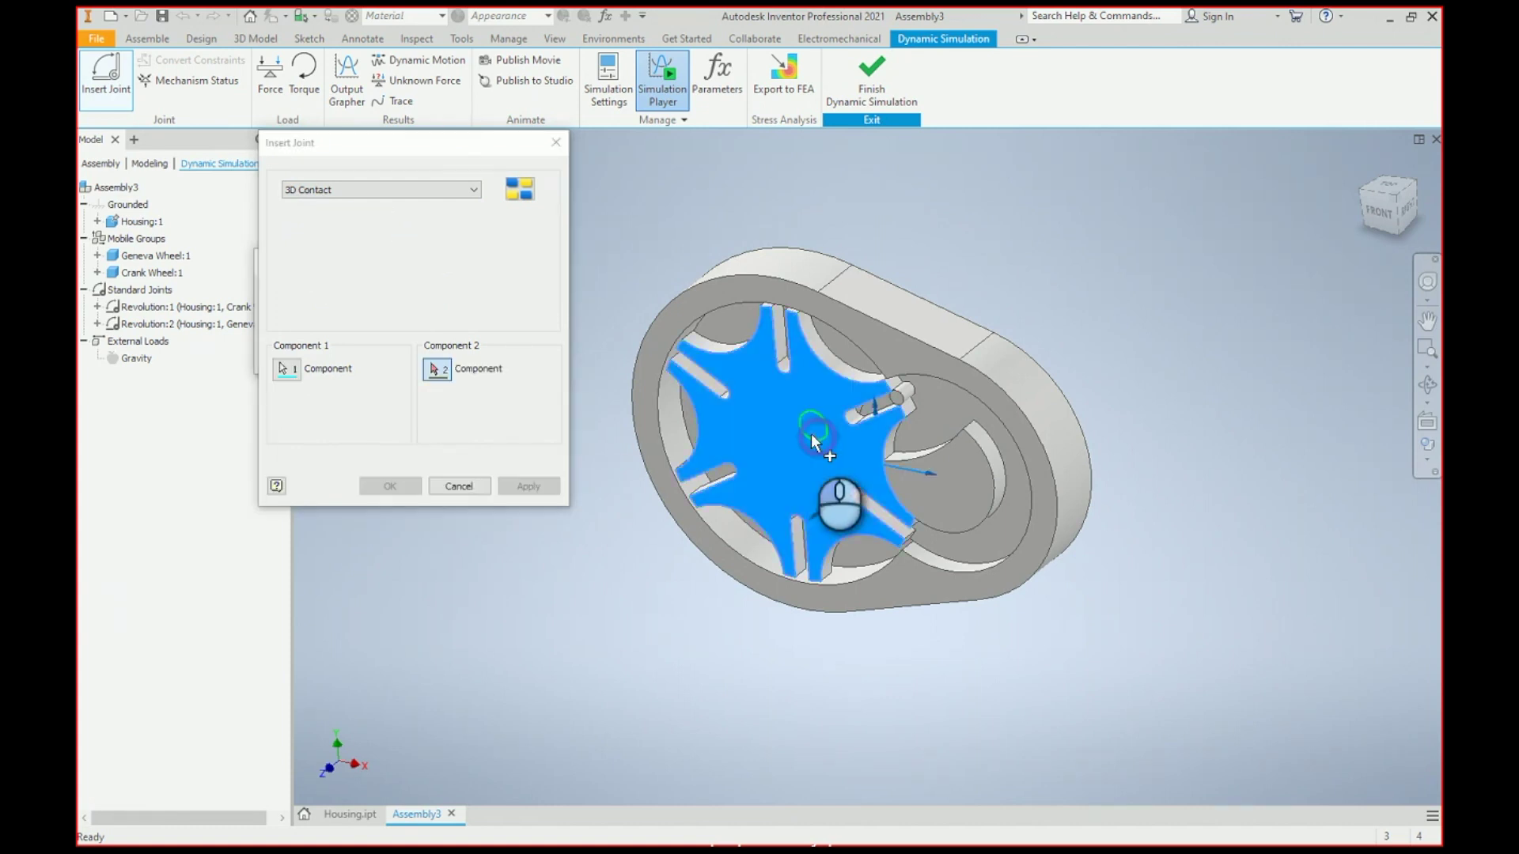
{"action": "left_click", "coordinate": [958, 472]}
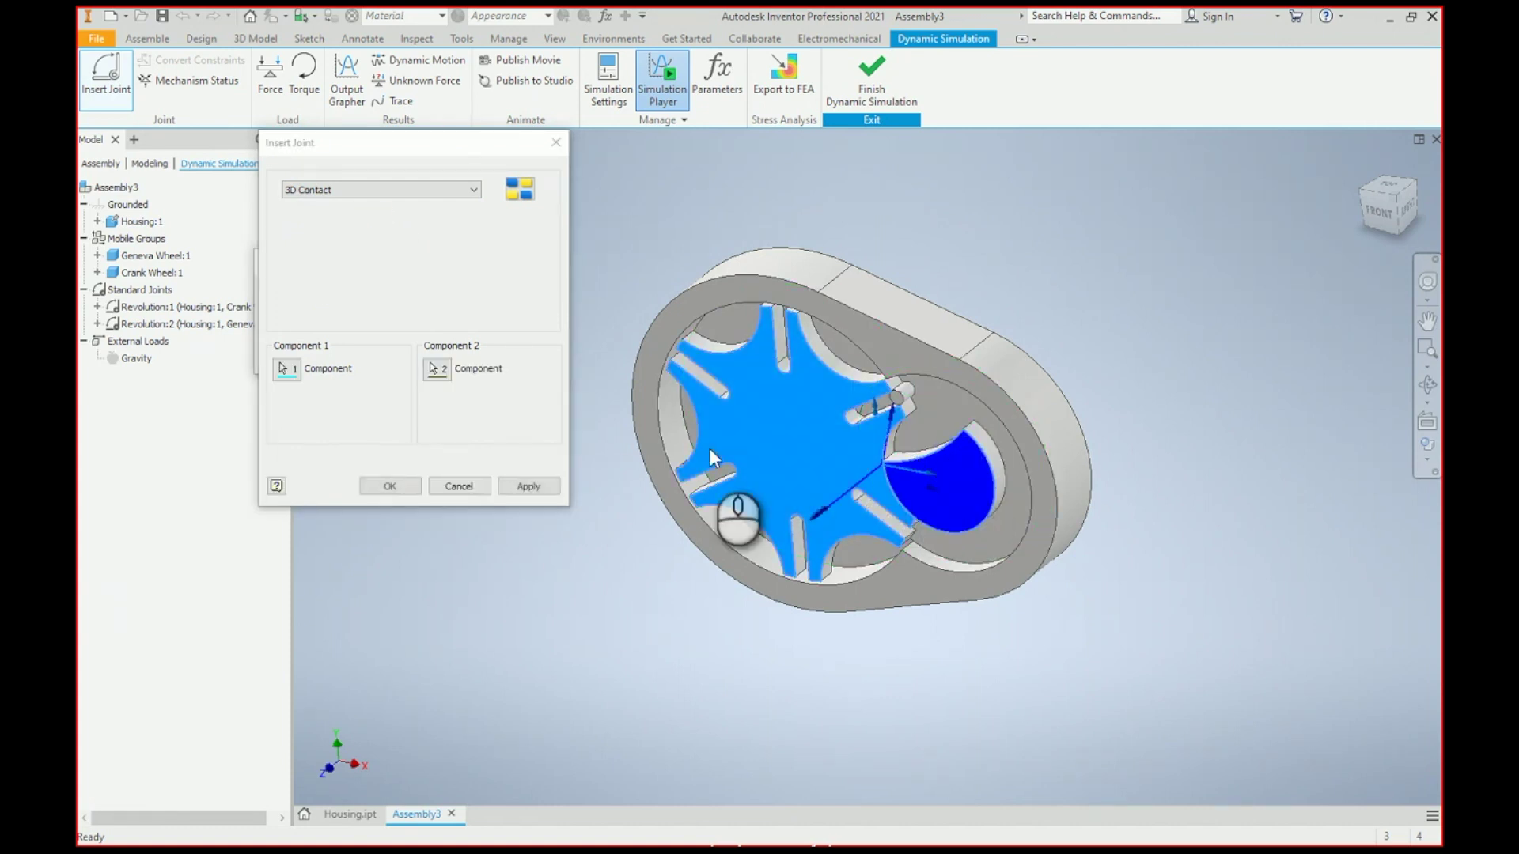
{"action": "left_click", "coordinate": [527, 486]}
{"action": "left_click", "coordinate": [467, 486]}
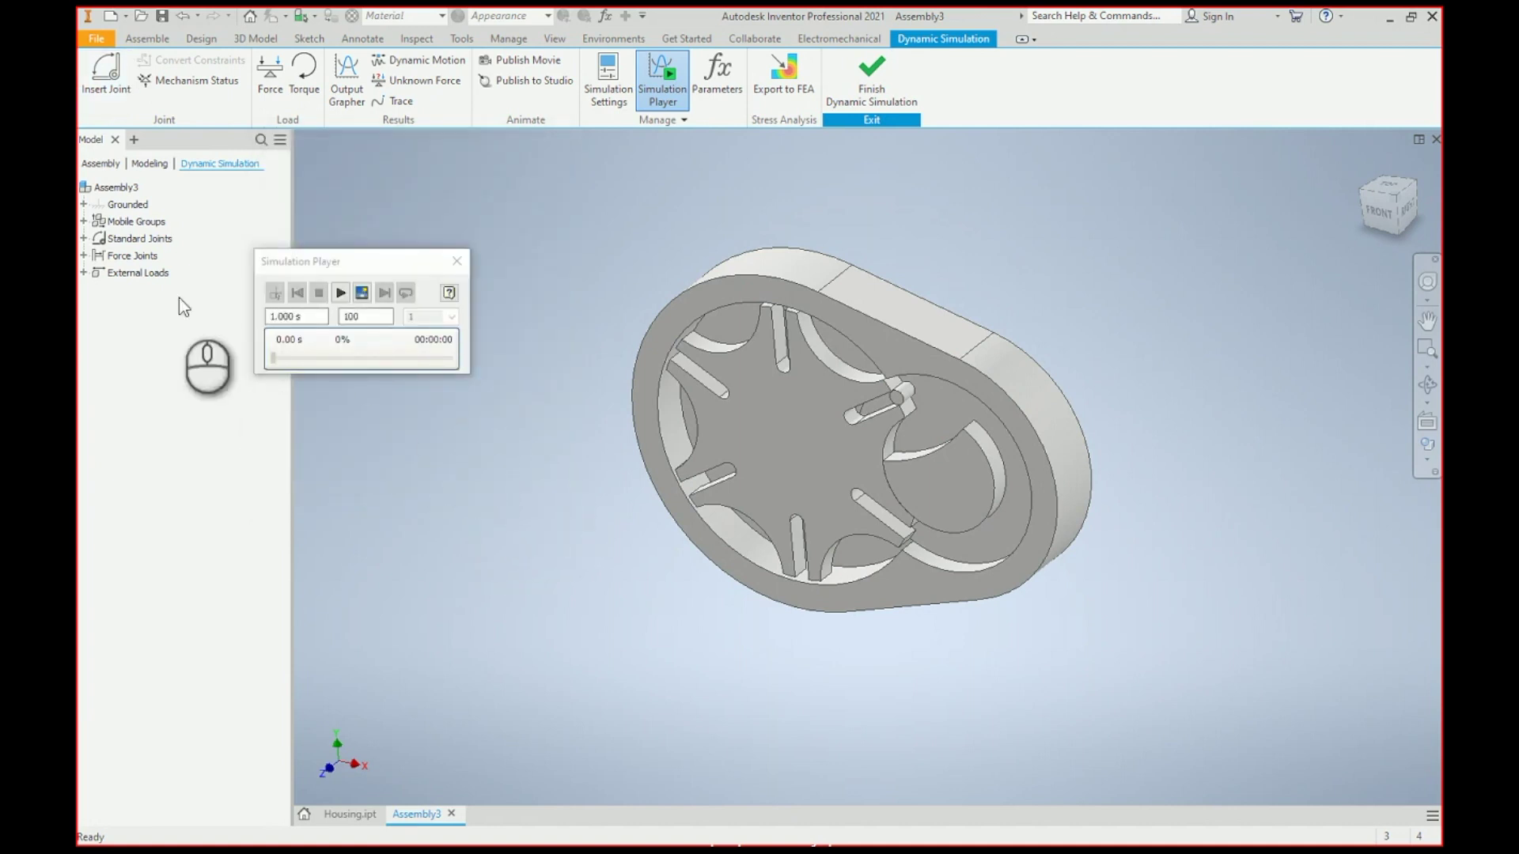
Step: Enable imposed motion driven by position on the revolution joint between the housing and the crank wheel
{"action": "left_click", "coordinate": [83, 238]}
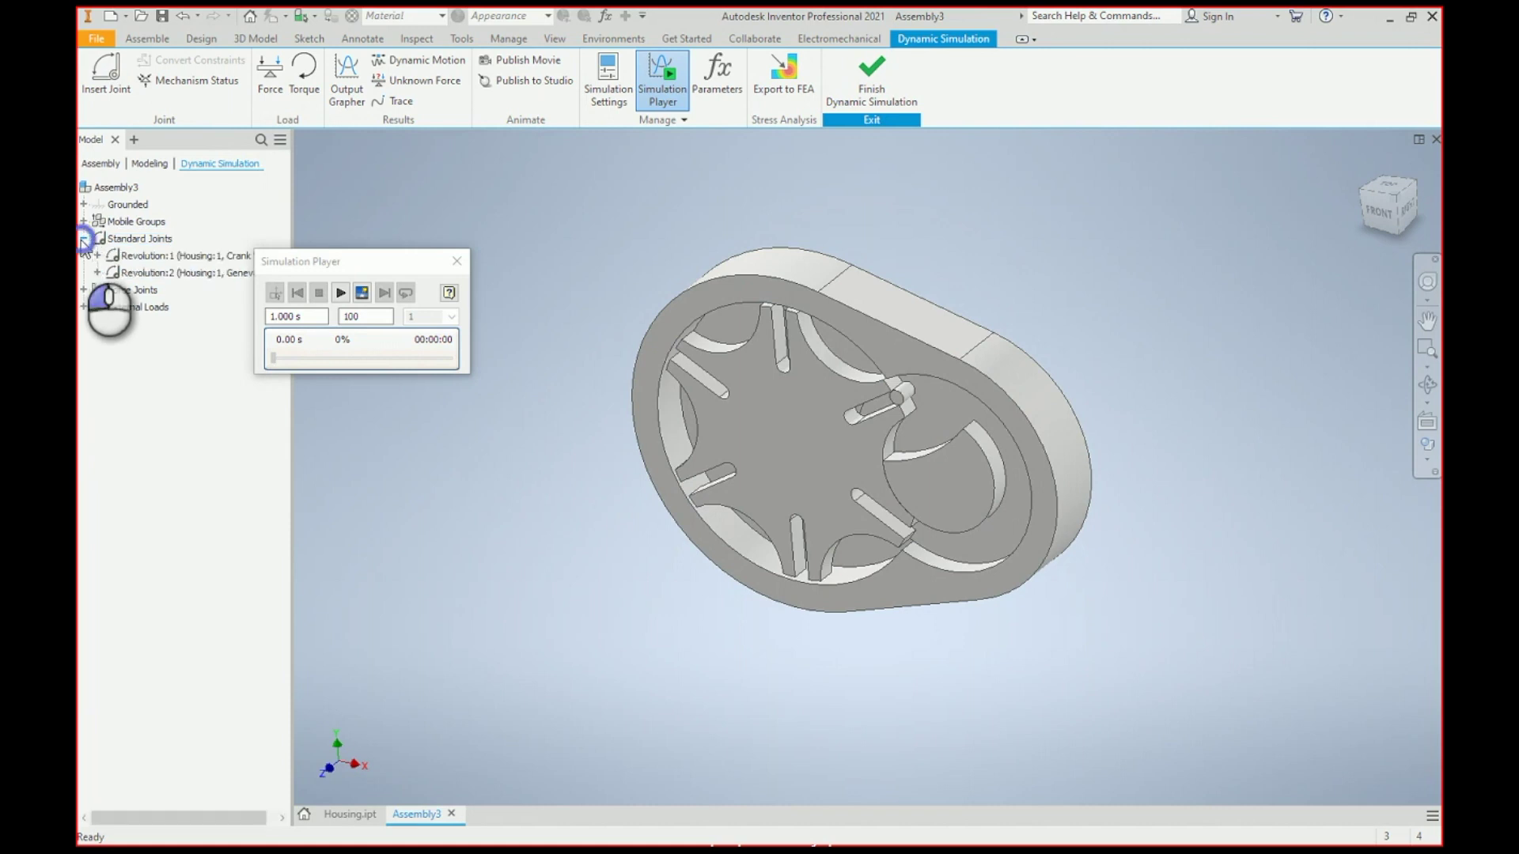
{"action": "right_click", "coordinate": [165, 258]}
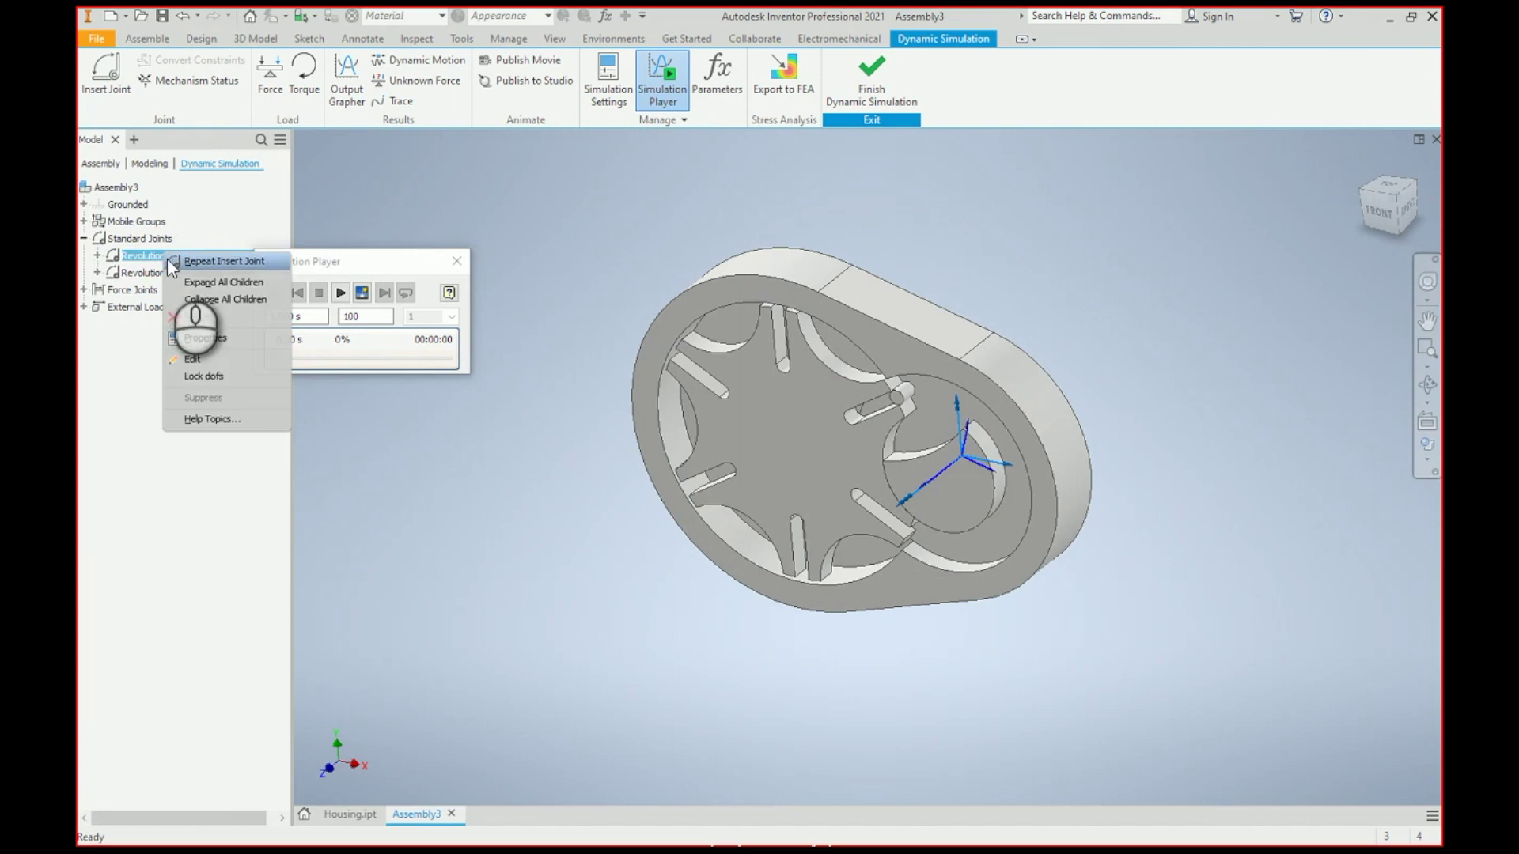
{"action": "left_click", "coordinate": [188, 301]}
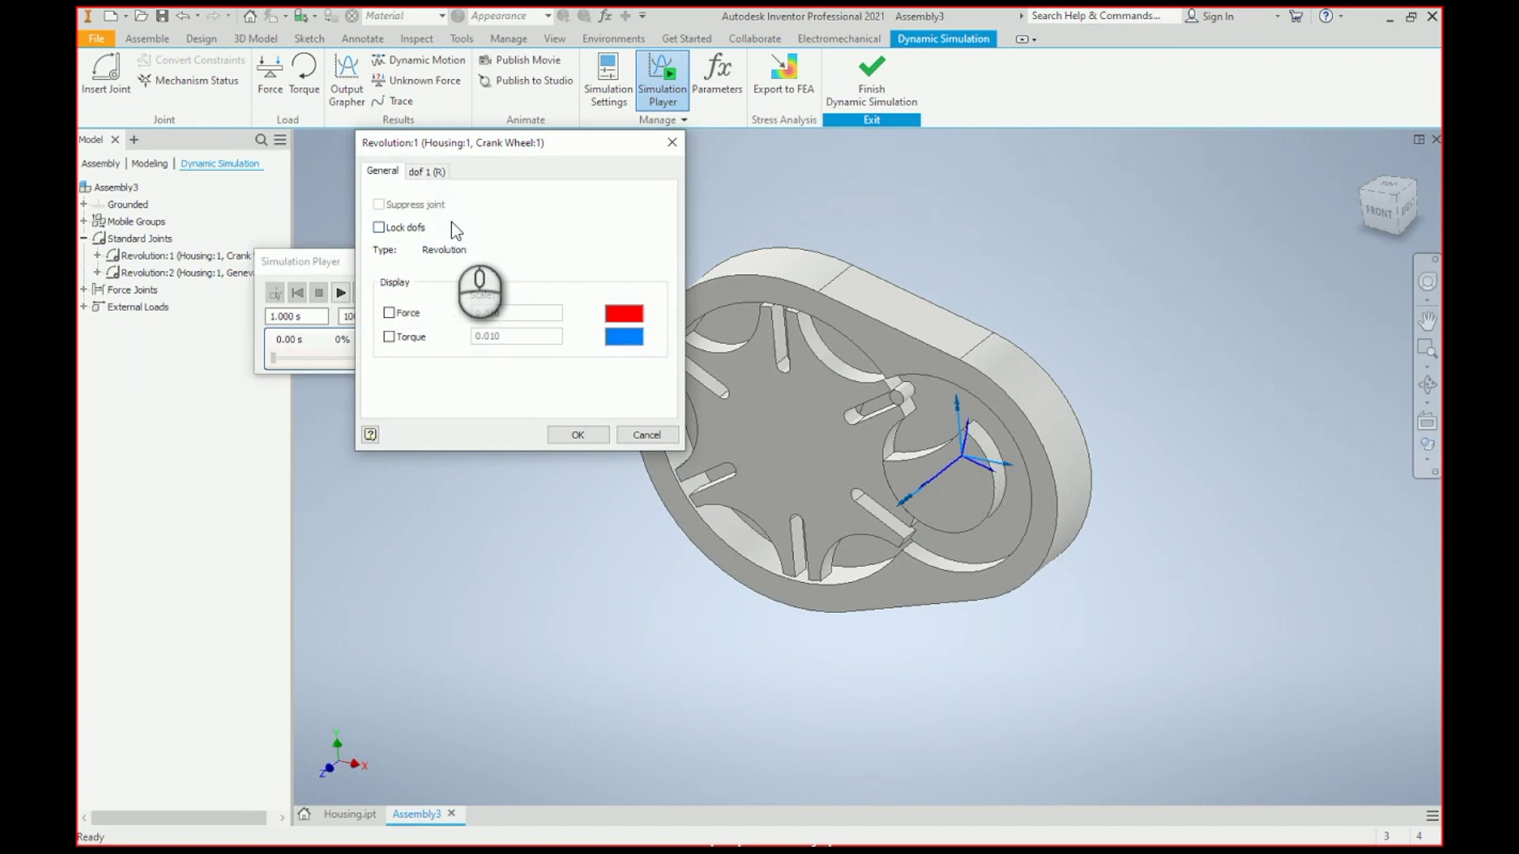
{"action": "left_click", "coordinate": [426, 171]}
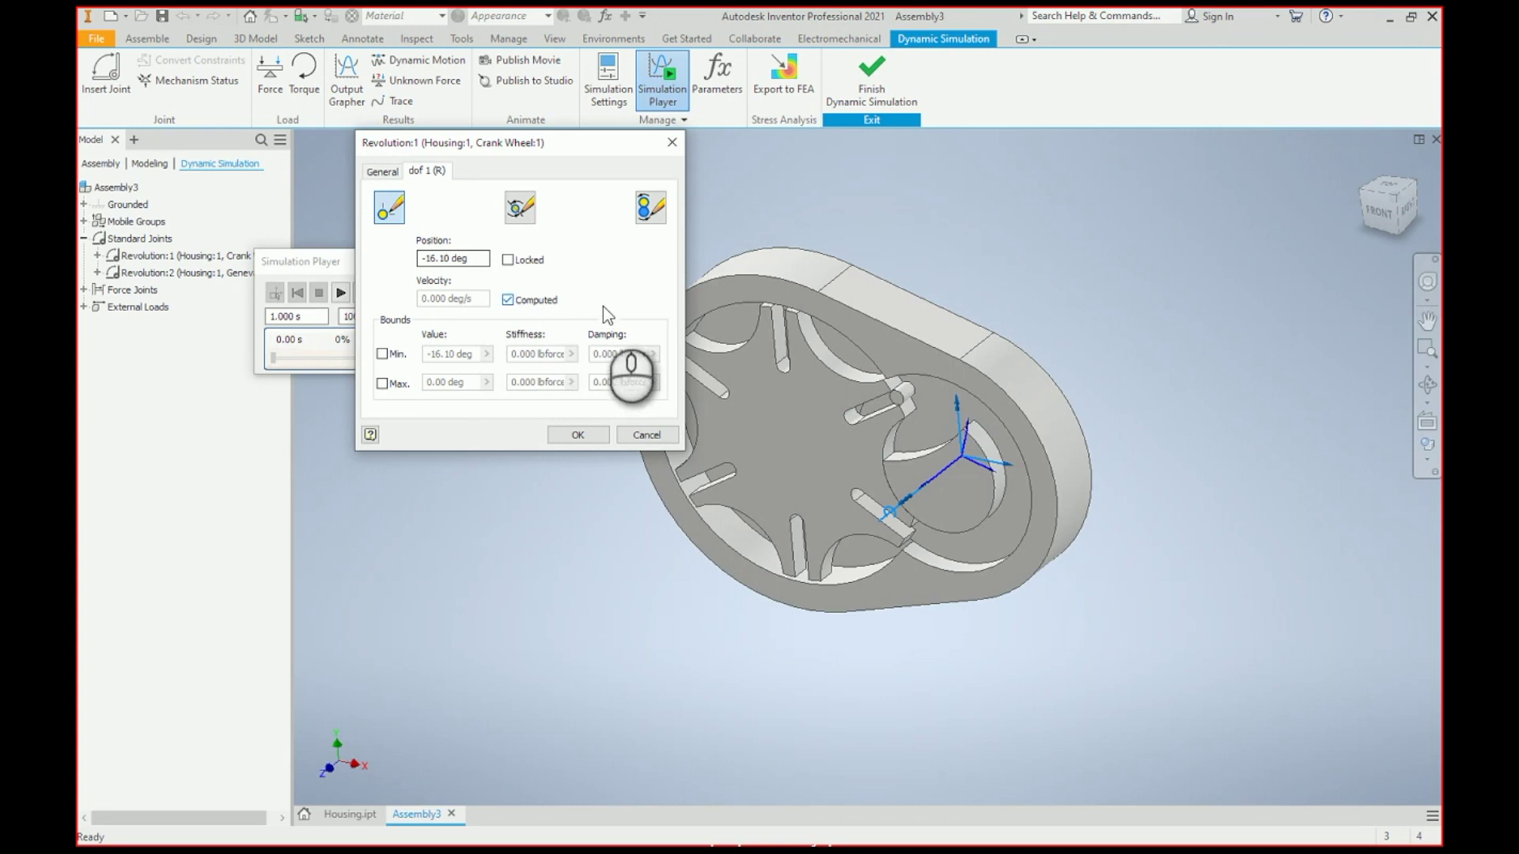
{"action": "left_click", "coordinate": [520, 207]}
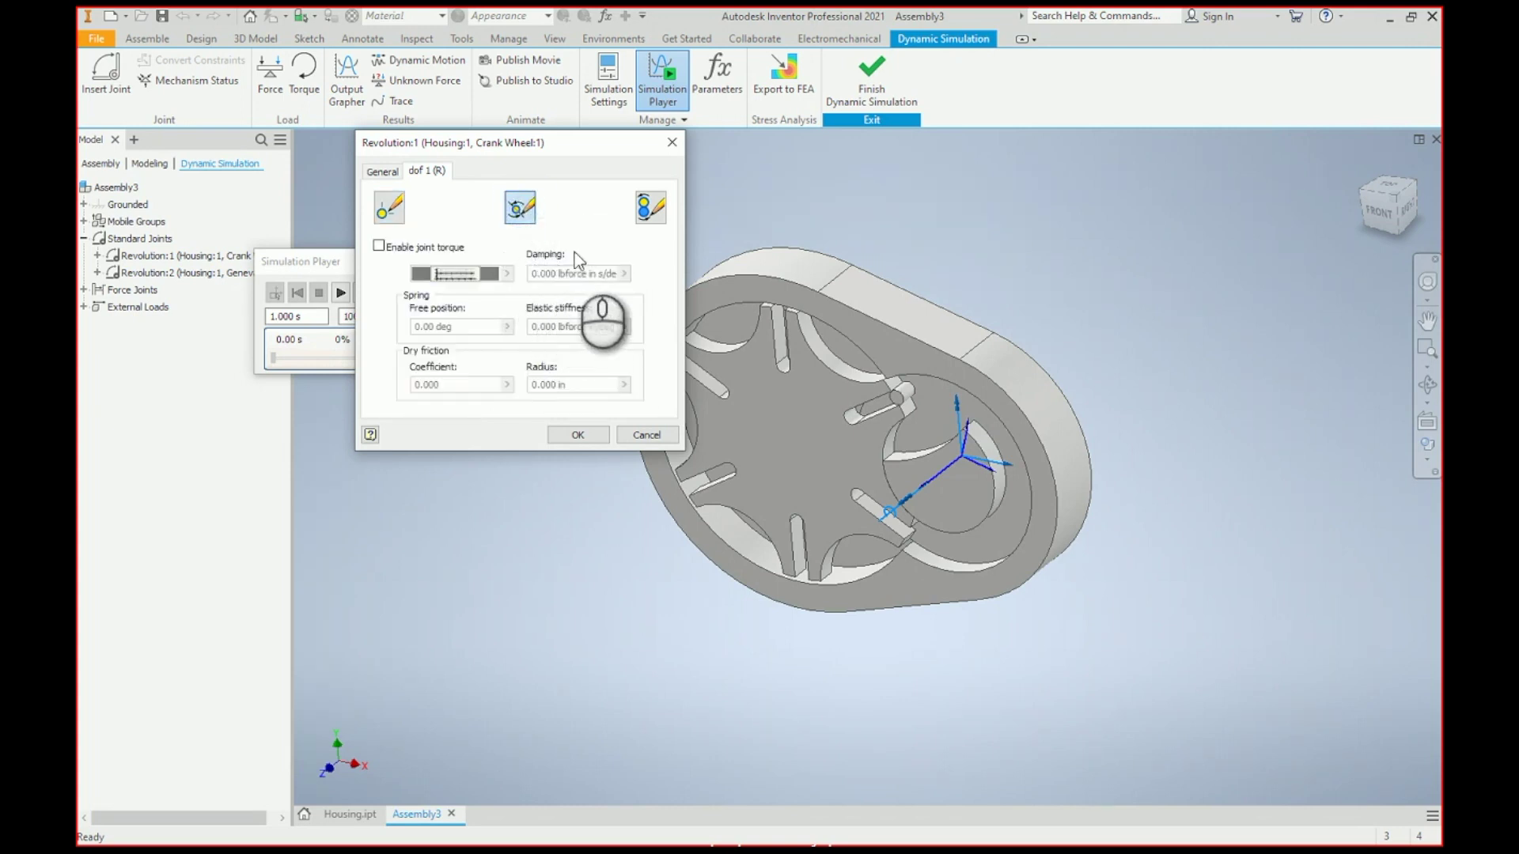
{"action": "left_click", "coordinate": [650, 207]}
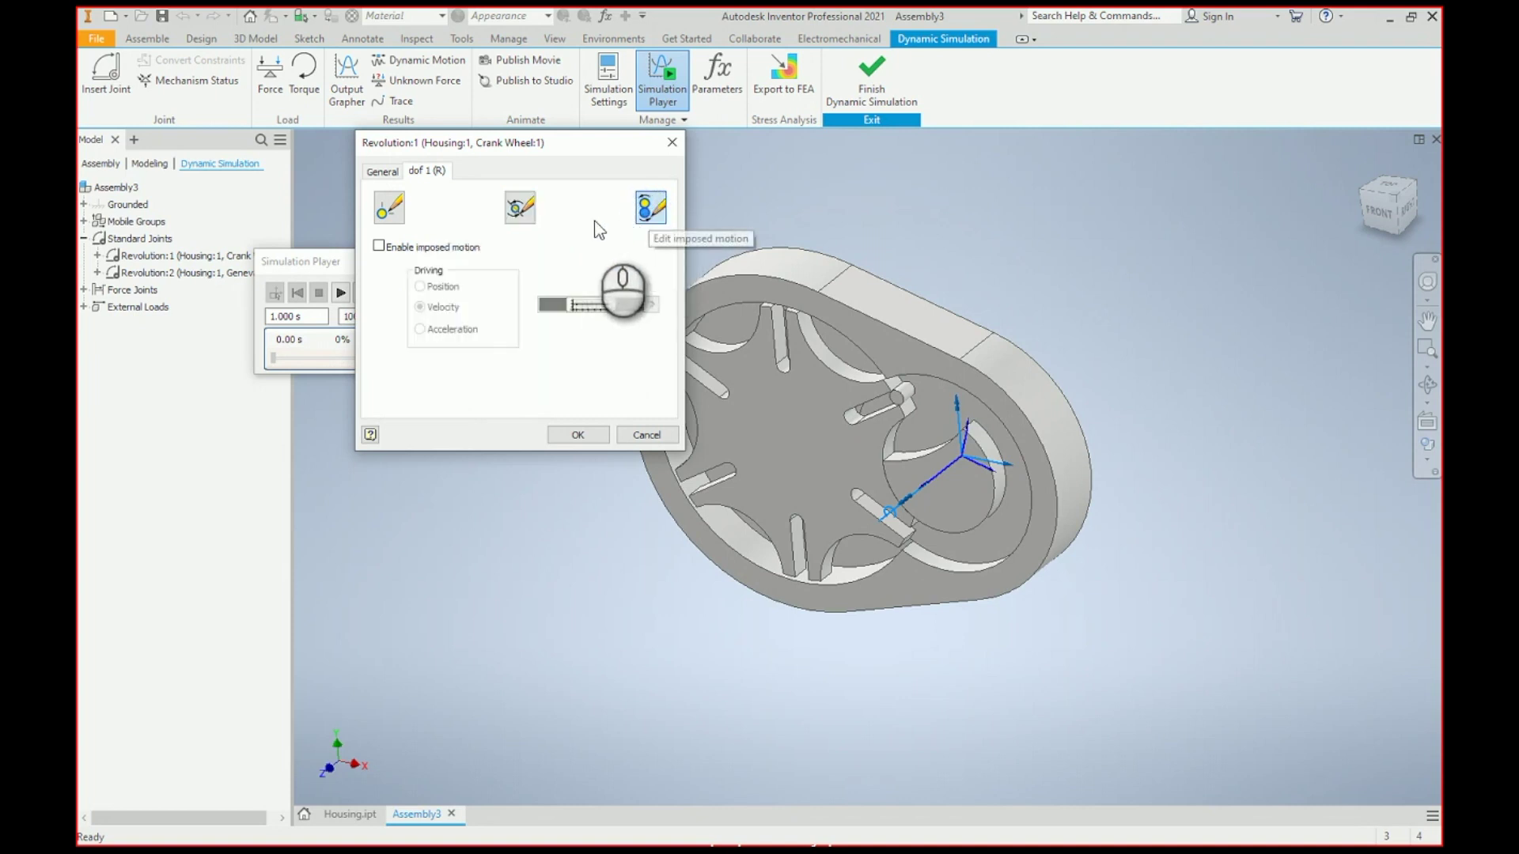
{"action": "left_click", "coordinate": [379, 246]}
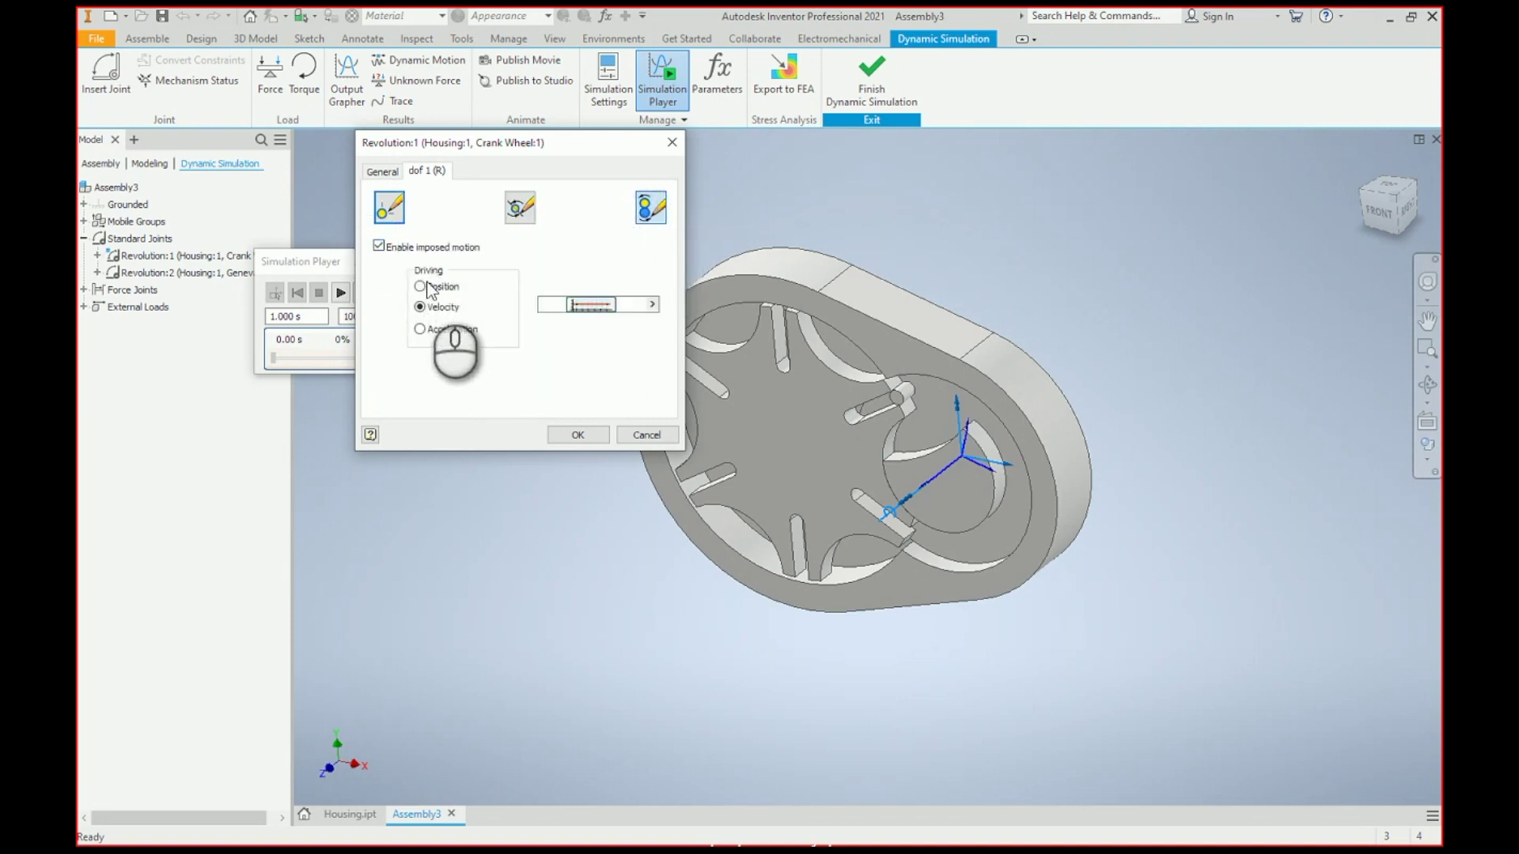
{"action": "left_click", "coordinate": [420, 286]}
Step: Define the crank joint's imposed motion as a linear ramp from 0 deg at 0 s to 360 deg at 2 s
{"action": "left_click", "coordinate": [589, 304]}
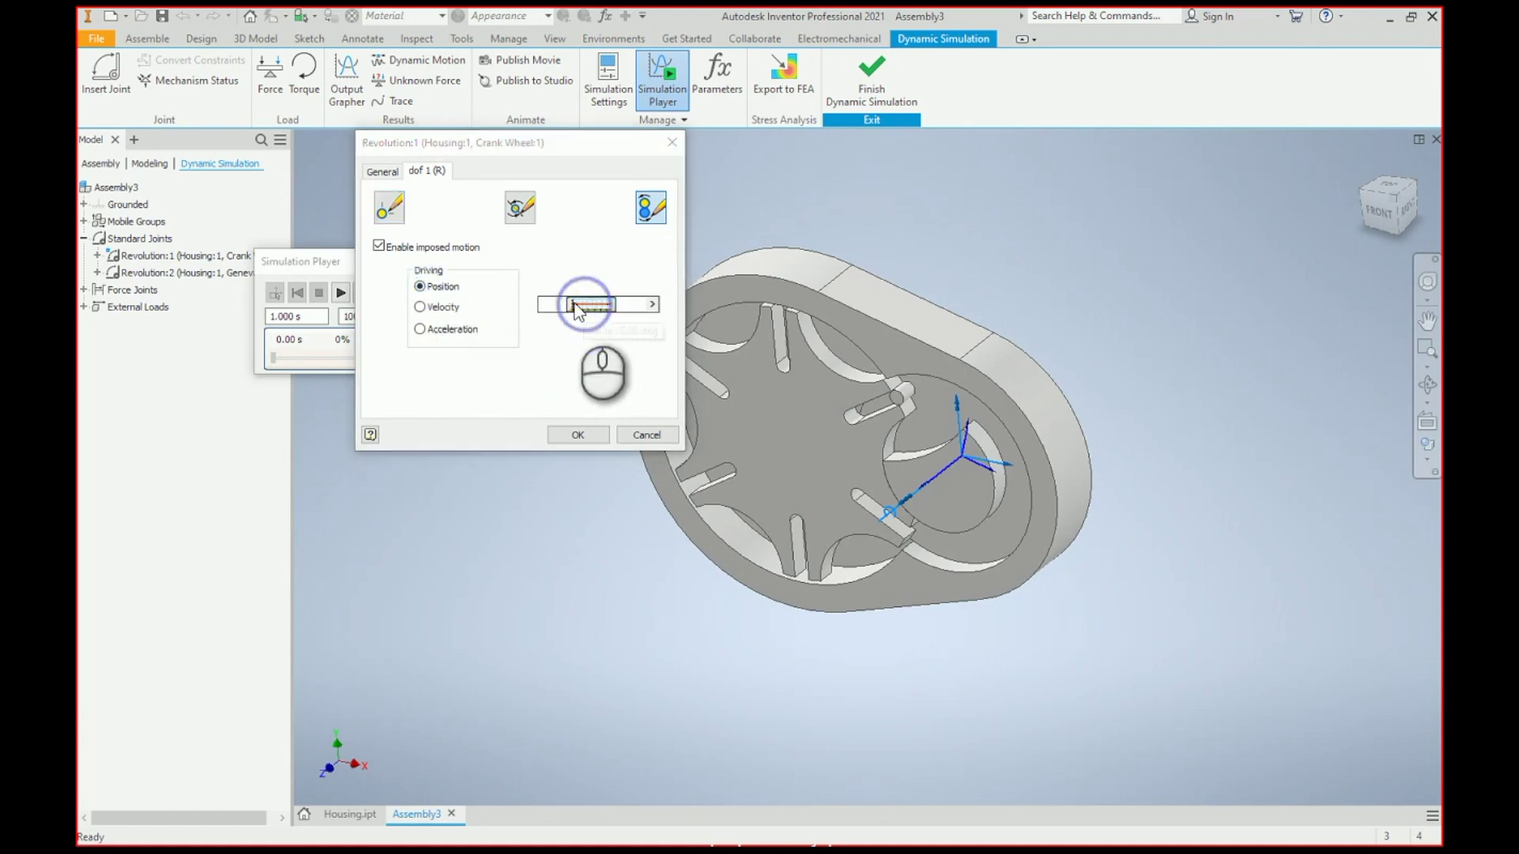
{"action": "left_click", "coordinate": [439, 425]}
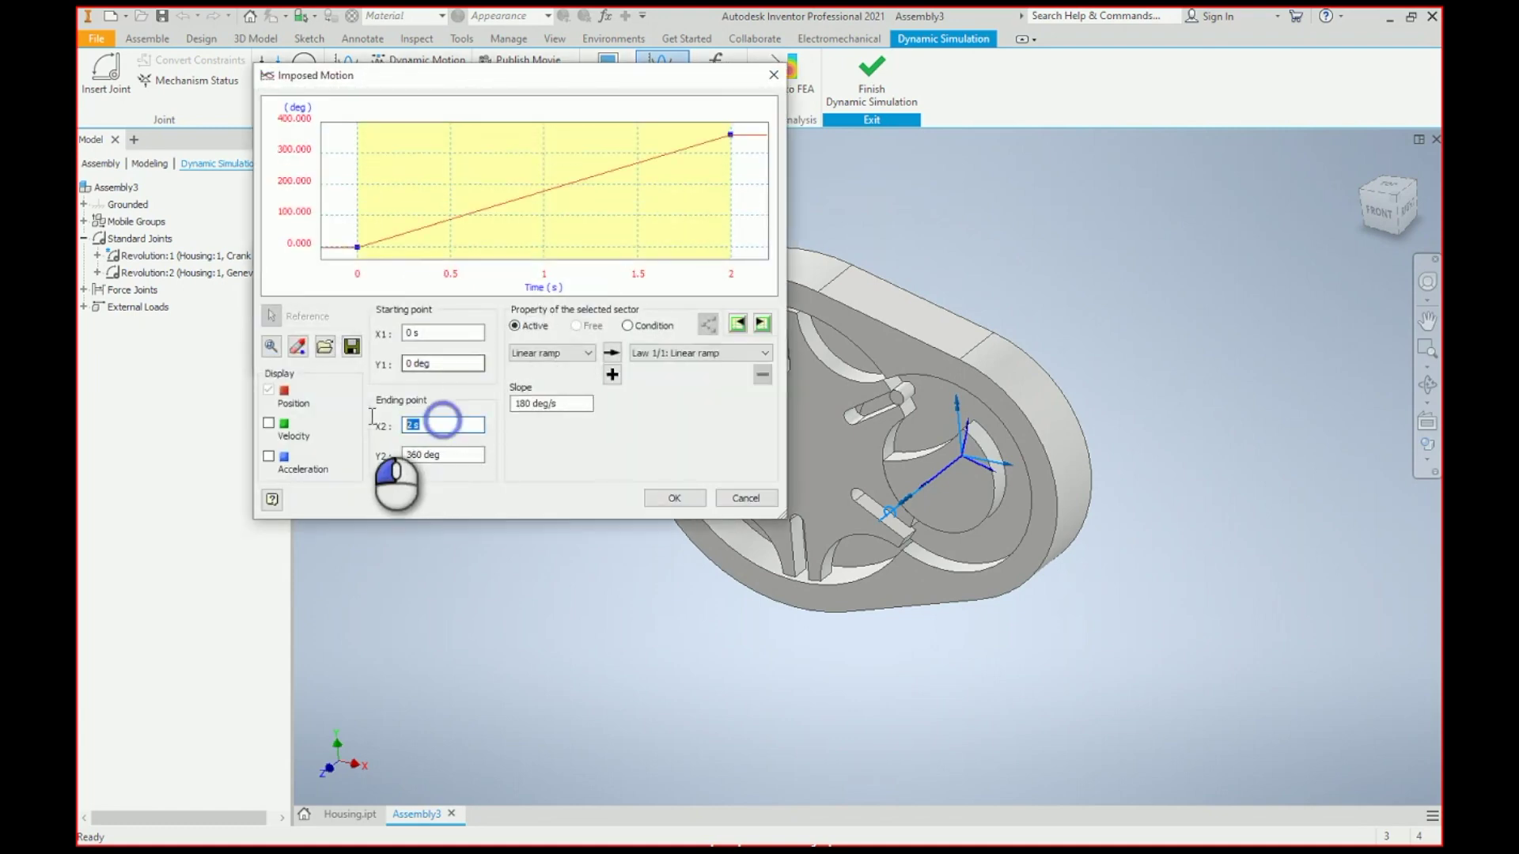
{"action": "type", "text": "3"}
{"action": "left_click", "coordinate": [582, 404]}
{"action": "left_click", "coordinate": [688, 500]}
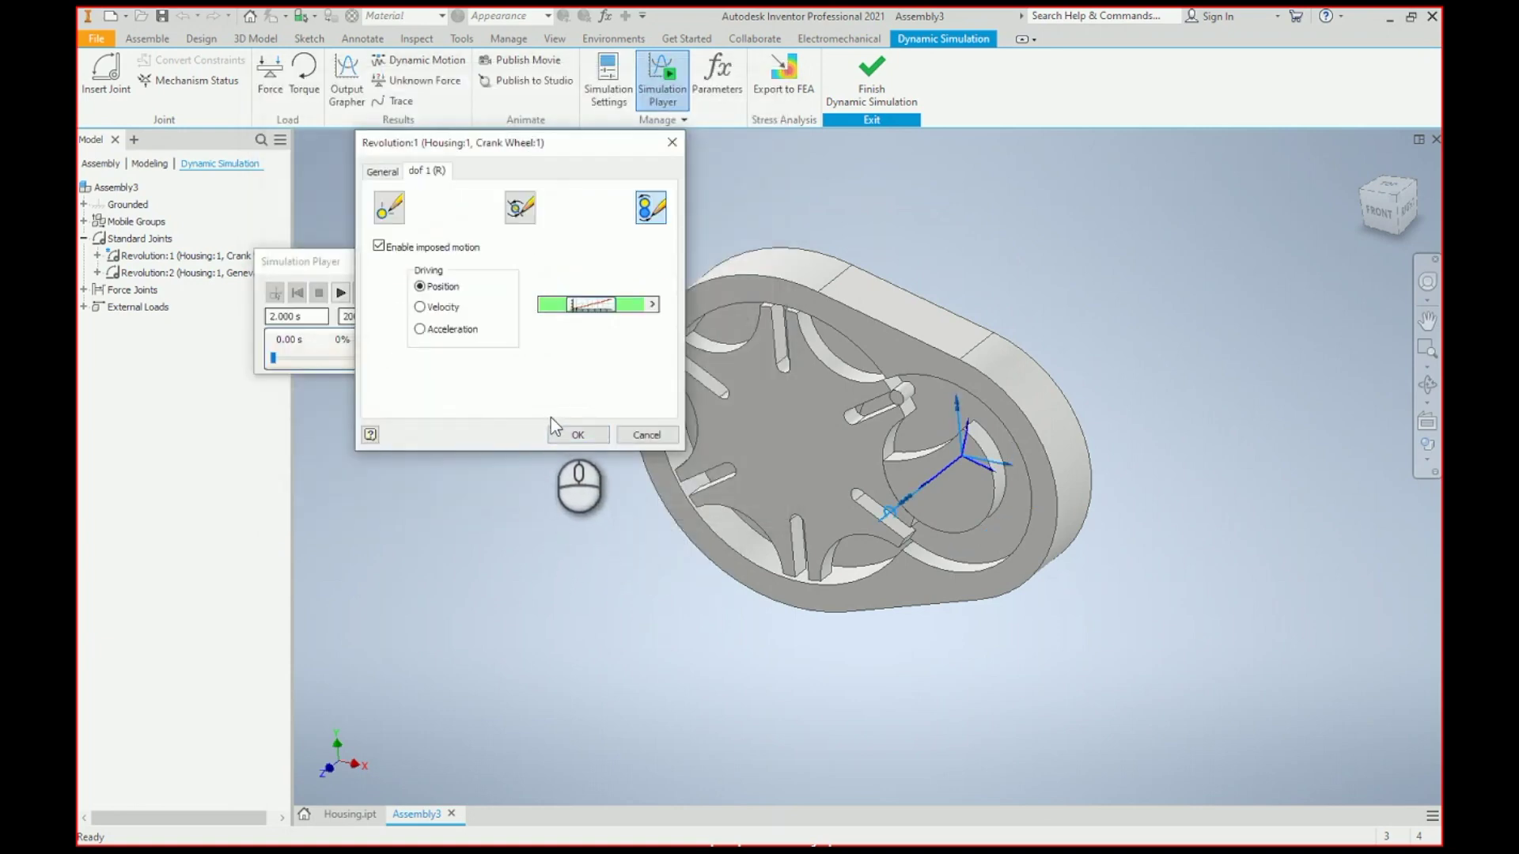
Step: Run the dynamic simulation with a final time of 3 s and 300 images, and replay it in a continuous loop
{"action": "left_click", "coordinate": [566, 438]}
{"action": "left_click", "coordinate": [313, 320]}
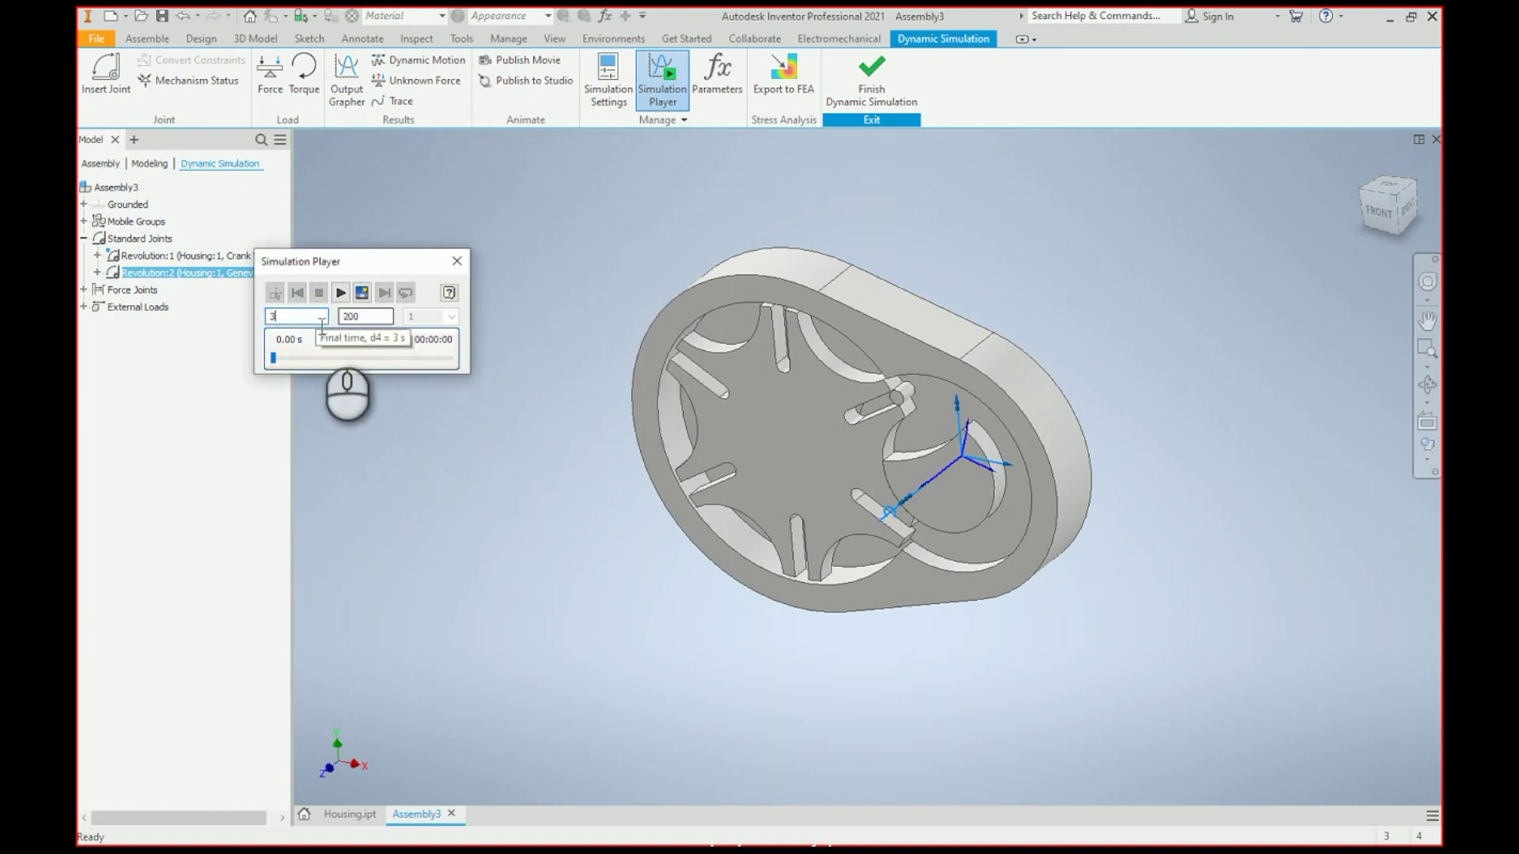
{"action": "left_click", "coordinate": [373, 317]}
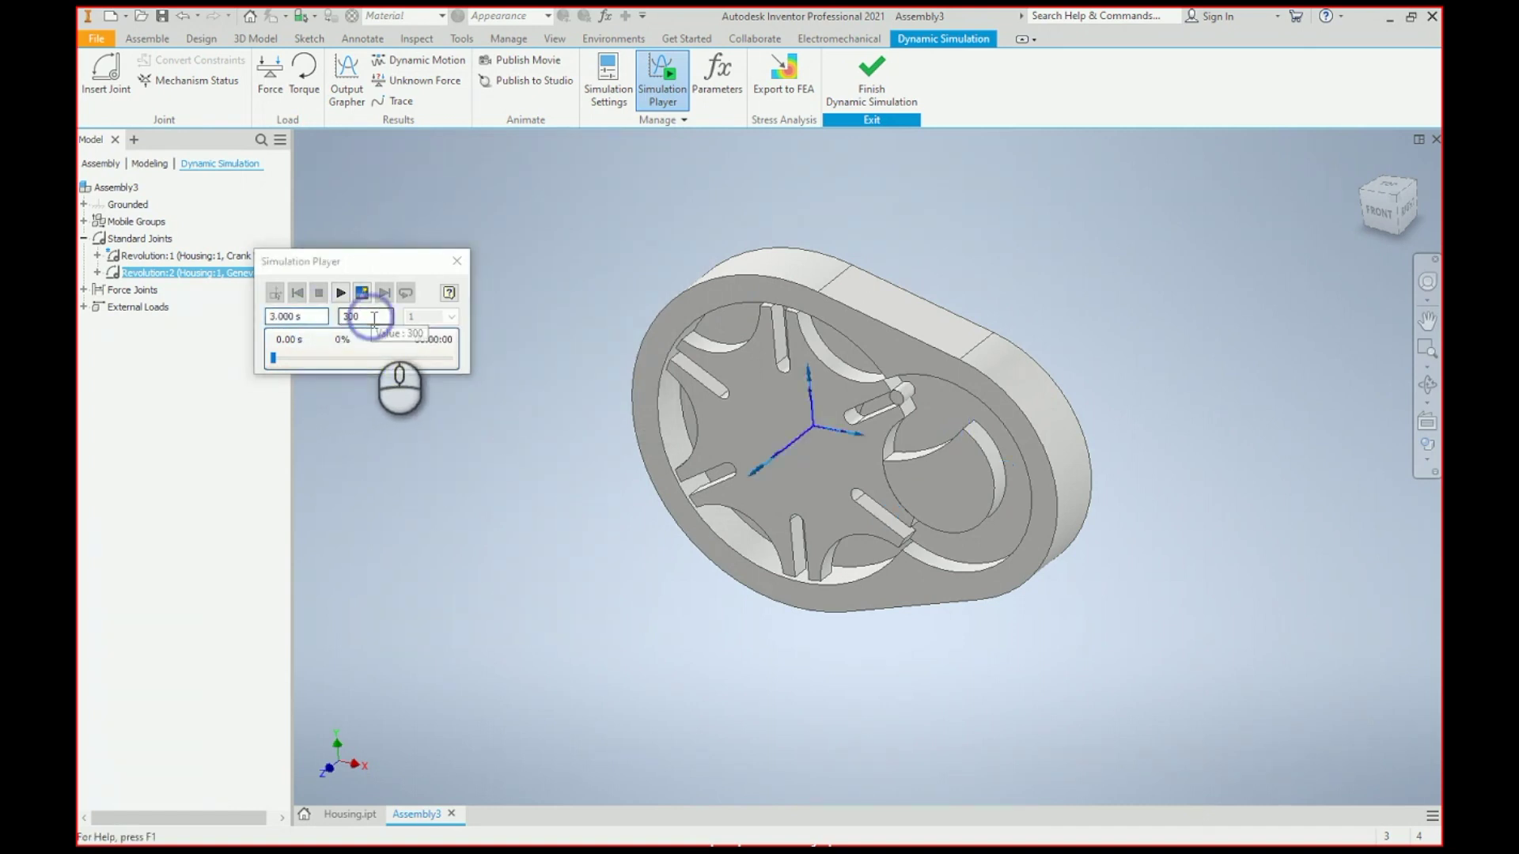
{"action": "left_click", "coordinate": [341, 294]}
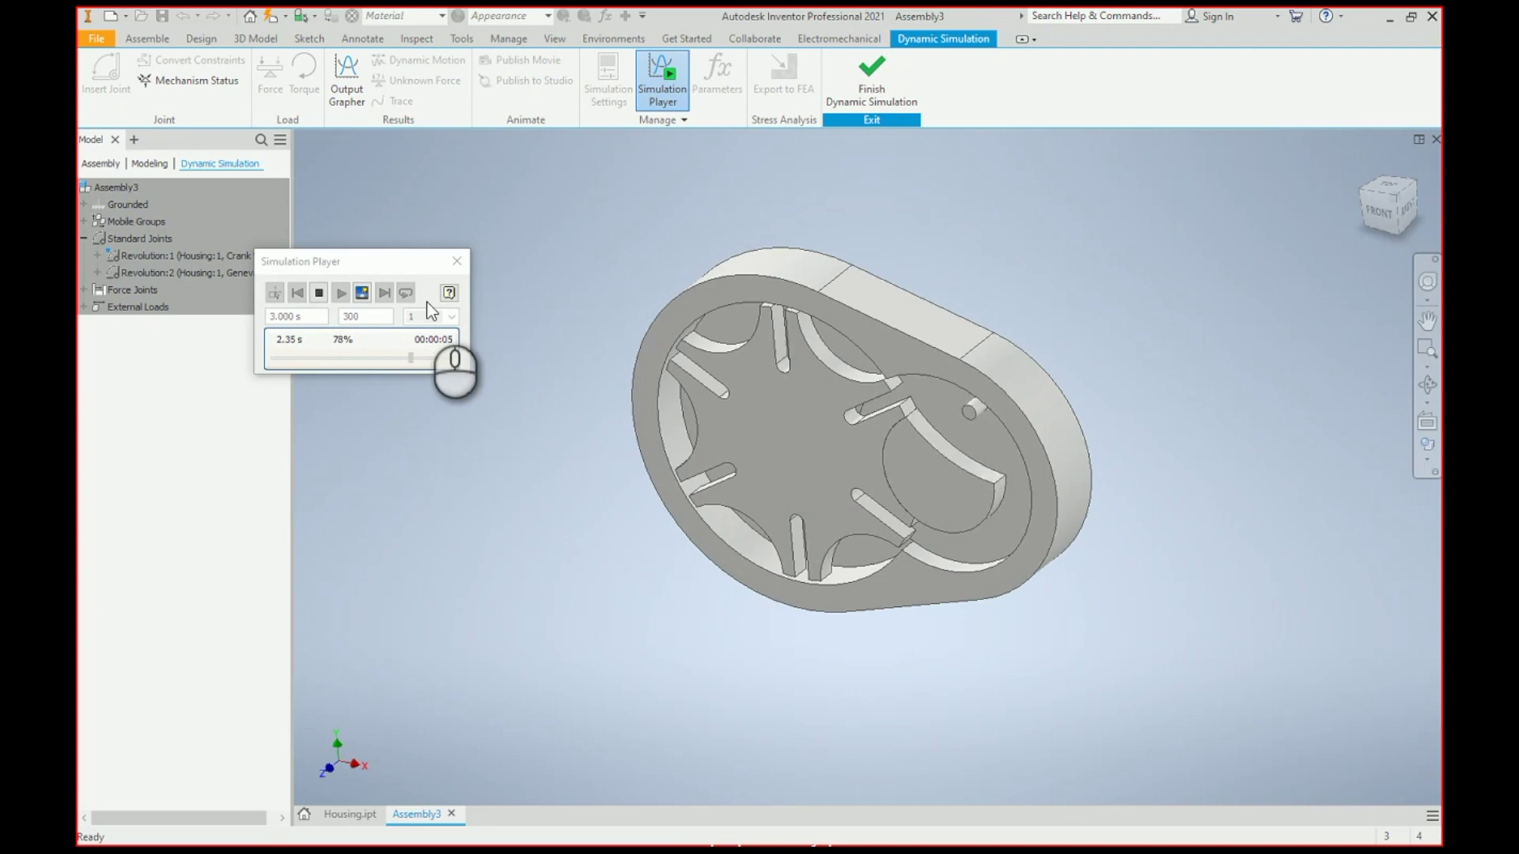
{"action": "left_click", "coordinate": [406, 293]}
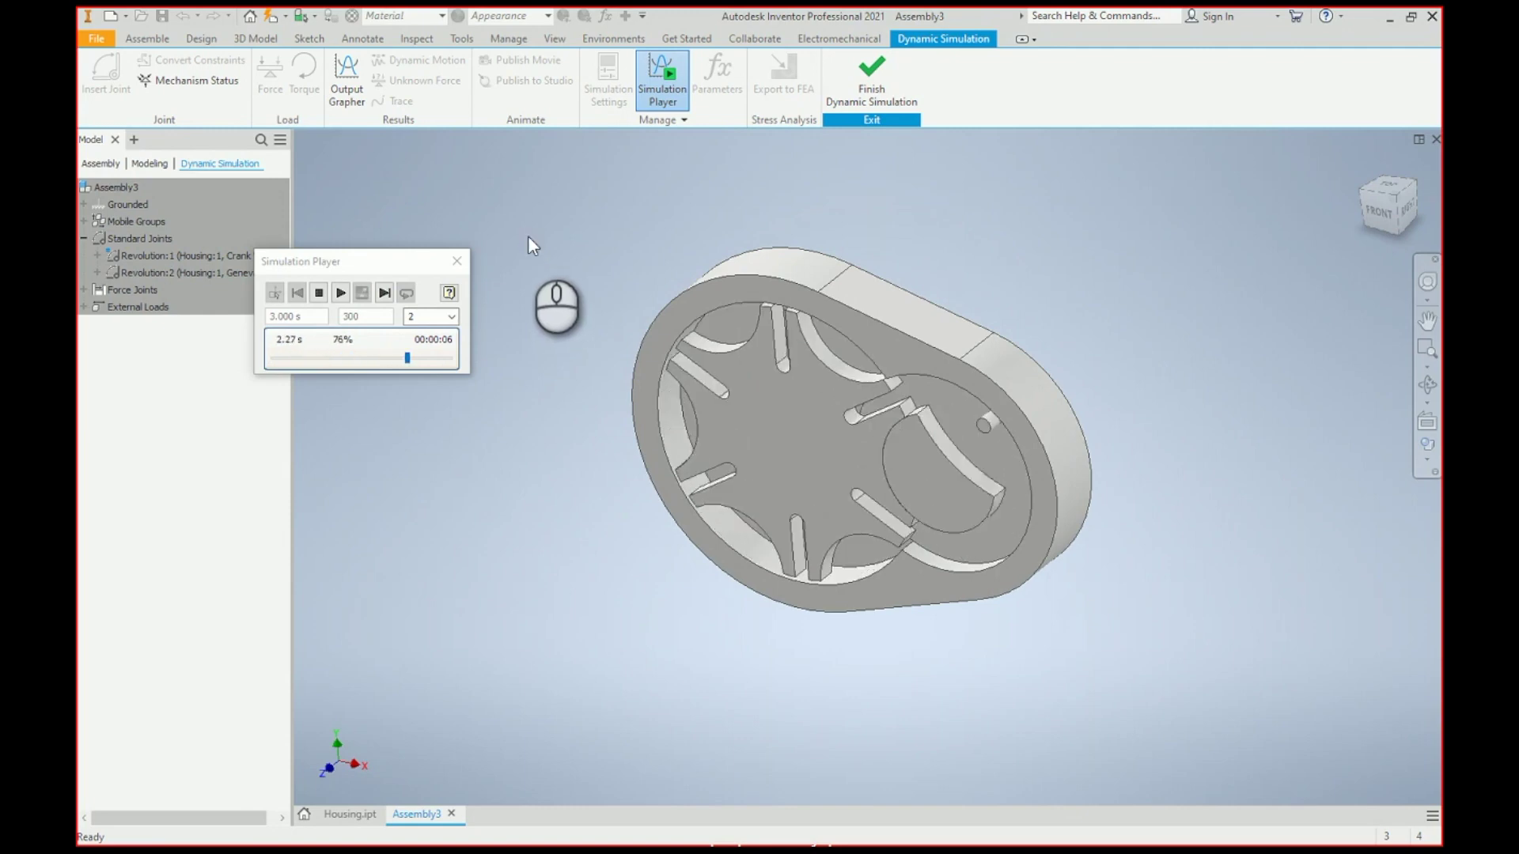
Step: Try the Technical Illustration, Sketch Illustration and Watercolor visual styles on the looping mechanism
{"action": "left_click", "coordinate": [554, 38]}
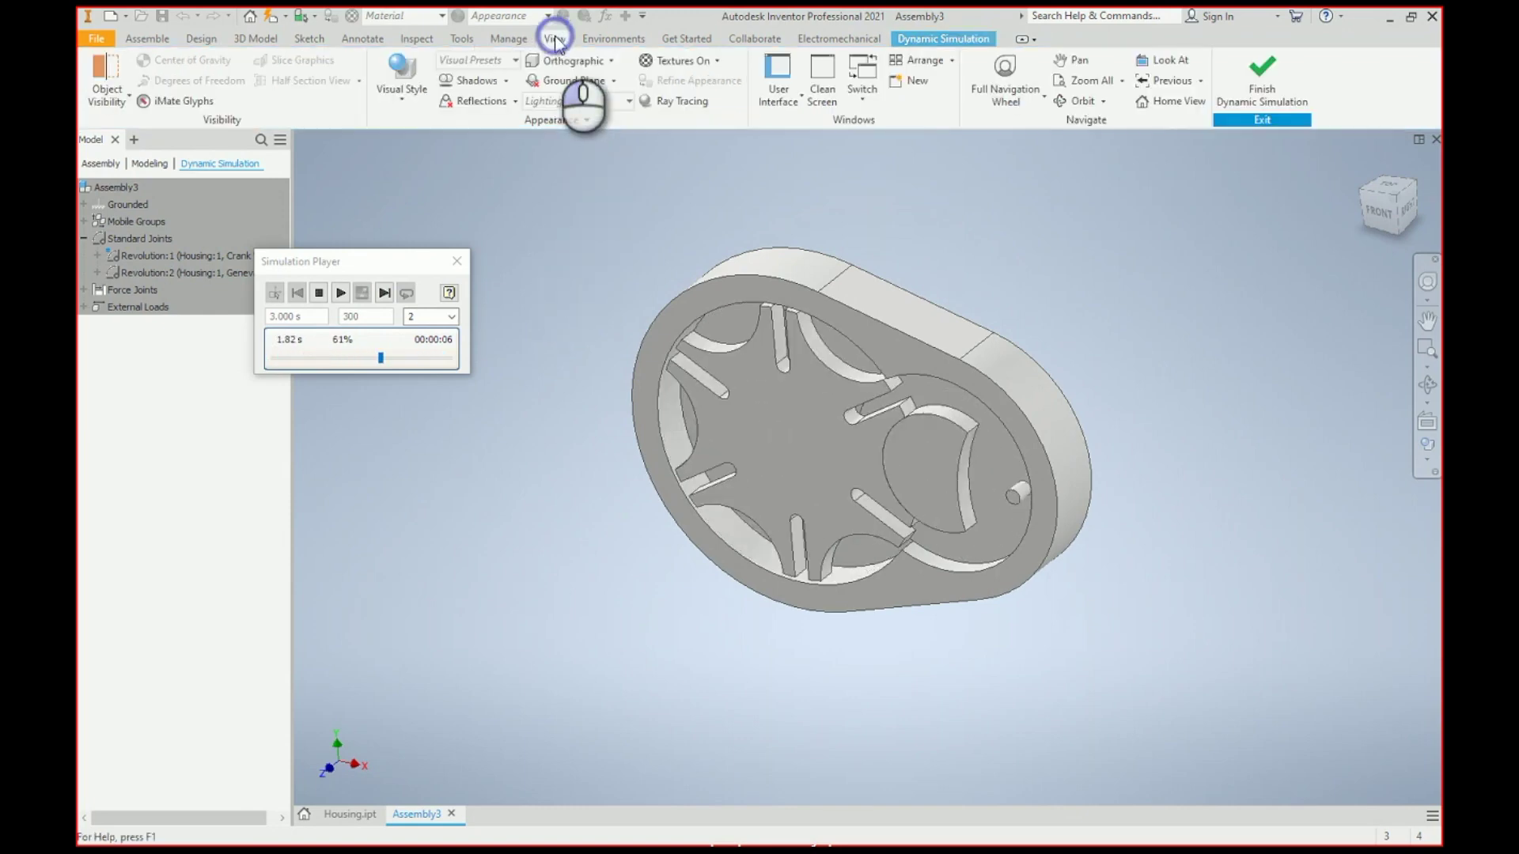
{"action": "left_click", "coordinate": [415, 89]}
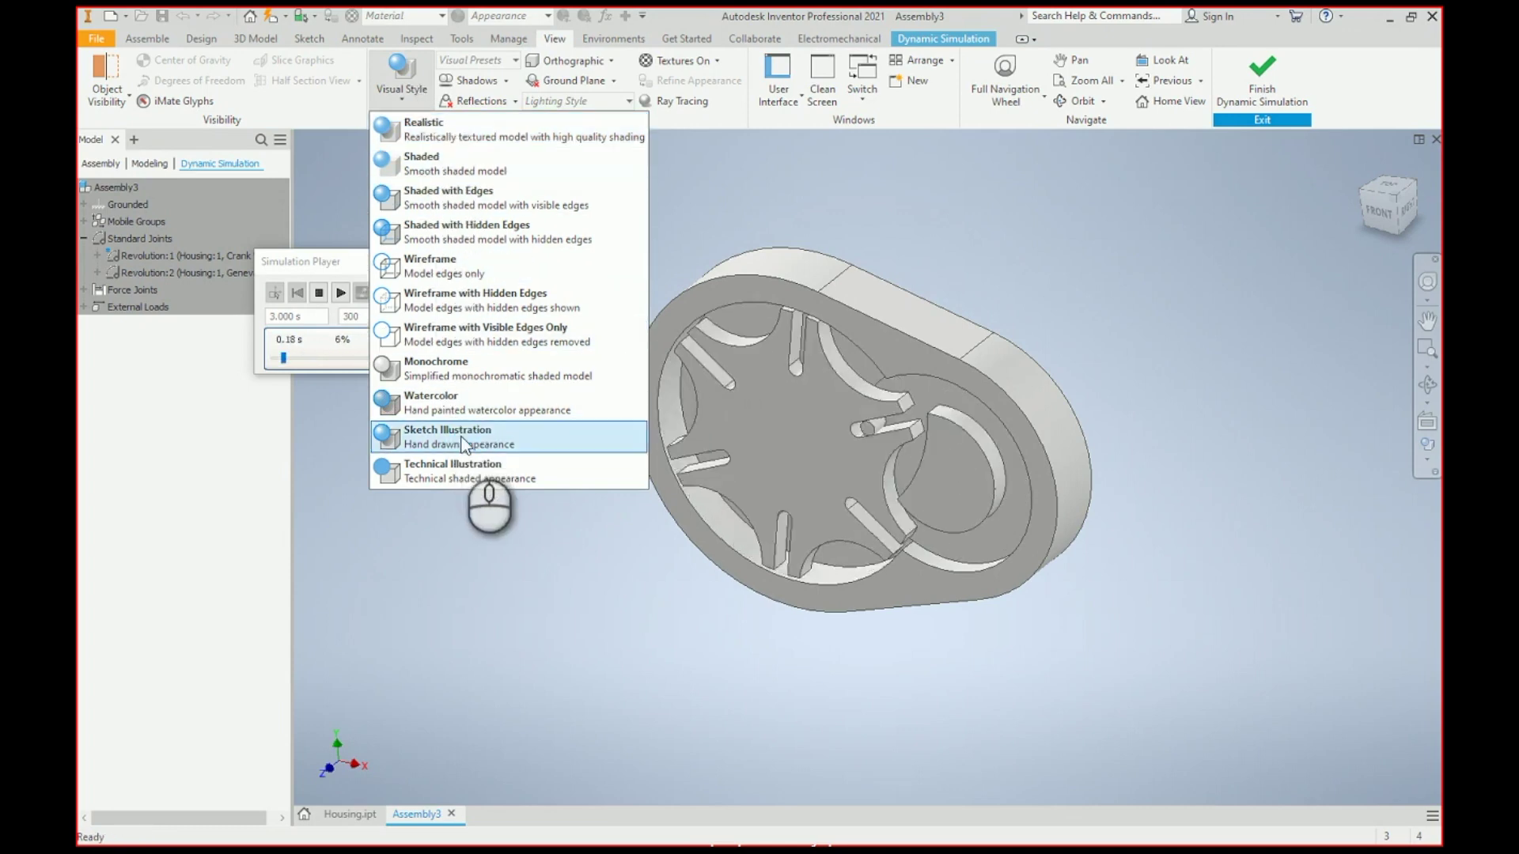
{"action": "left_click", "coordinate": [462, 473]}
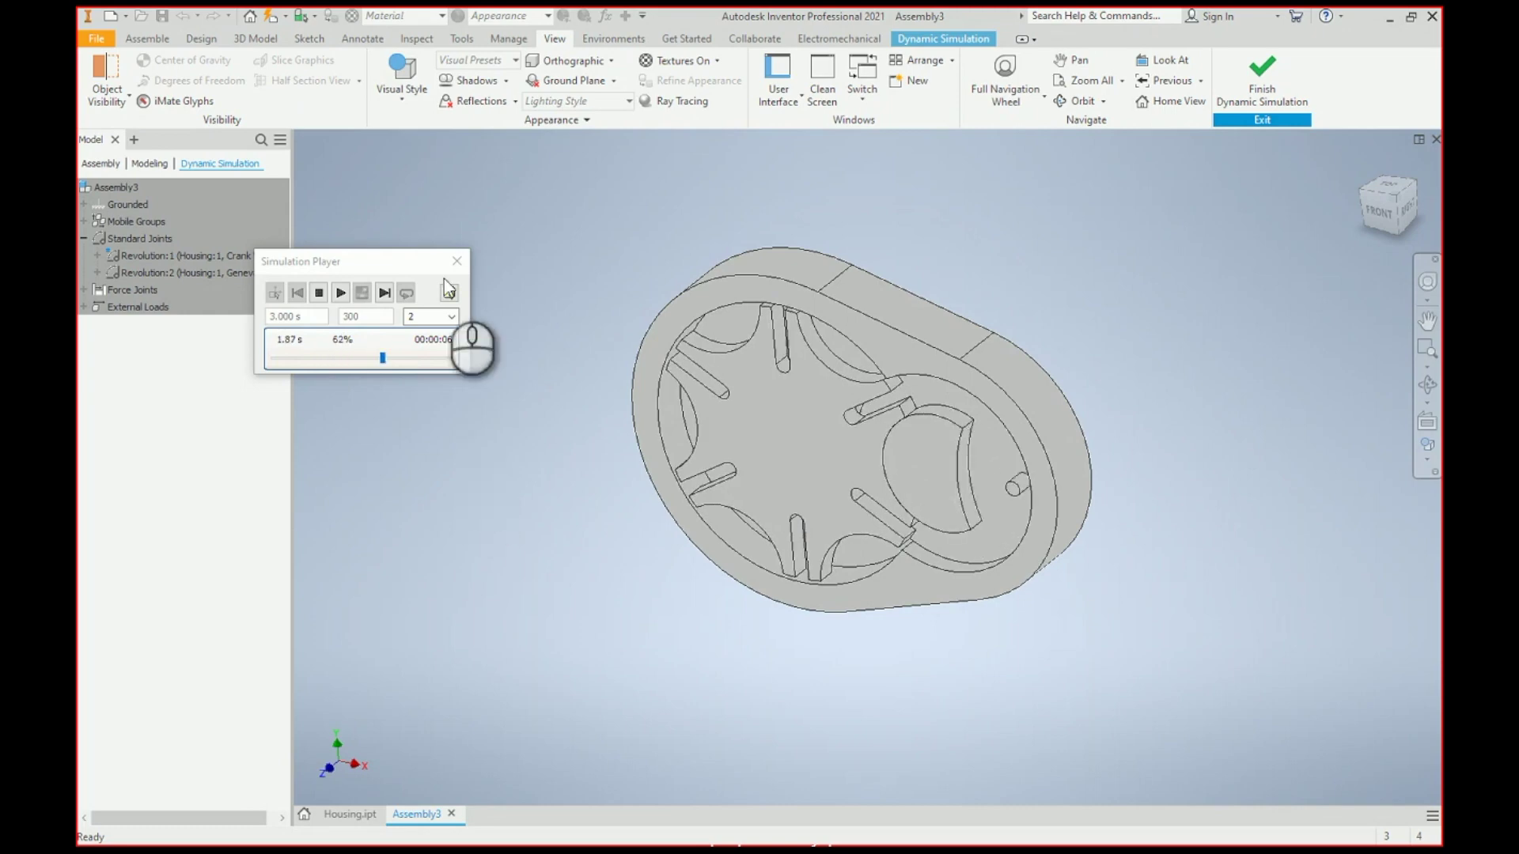
{"action": "left_click", "coordinate": [407, 92]}
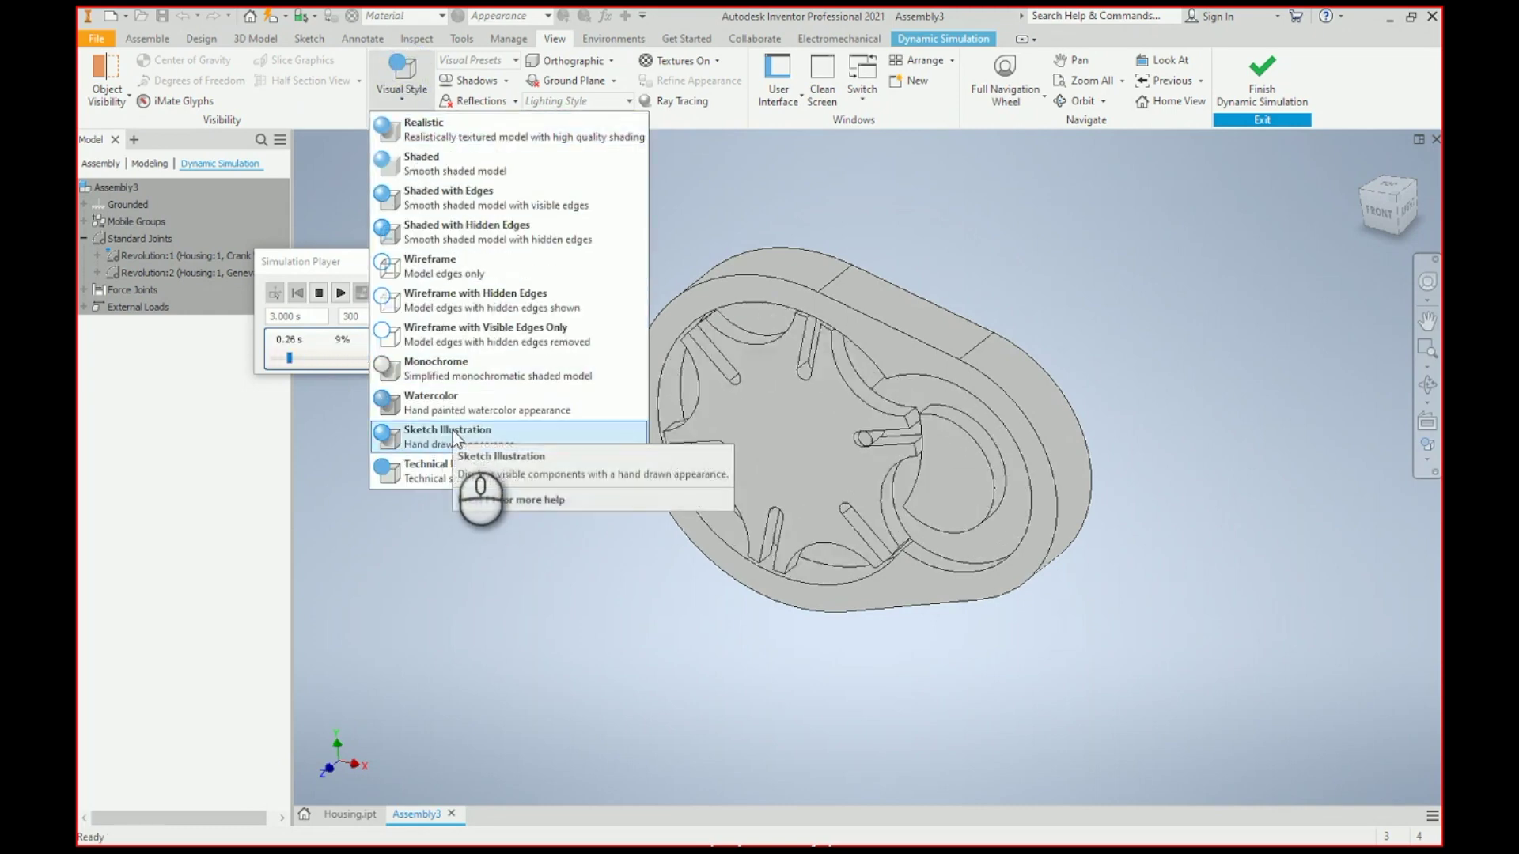
{"action": "left_click", "coordinate": [455, 437]}
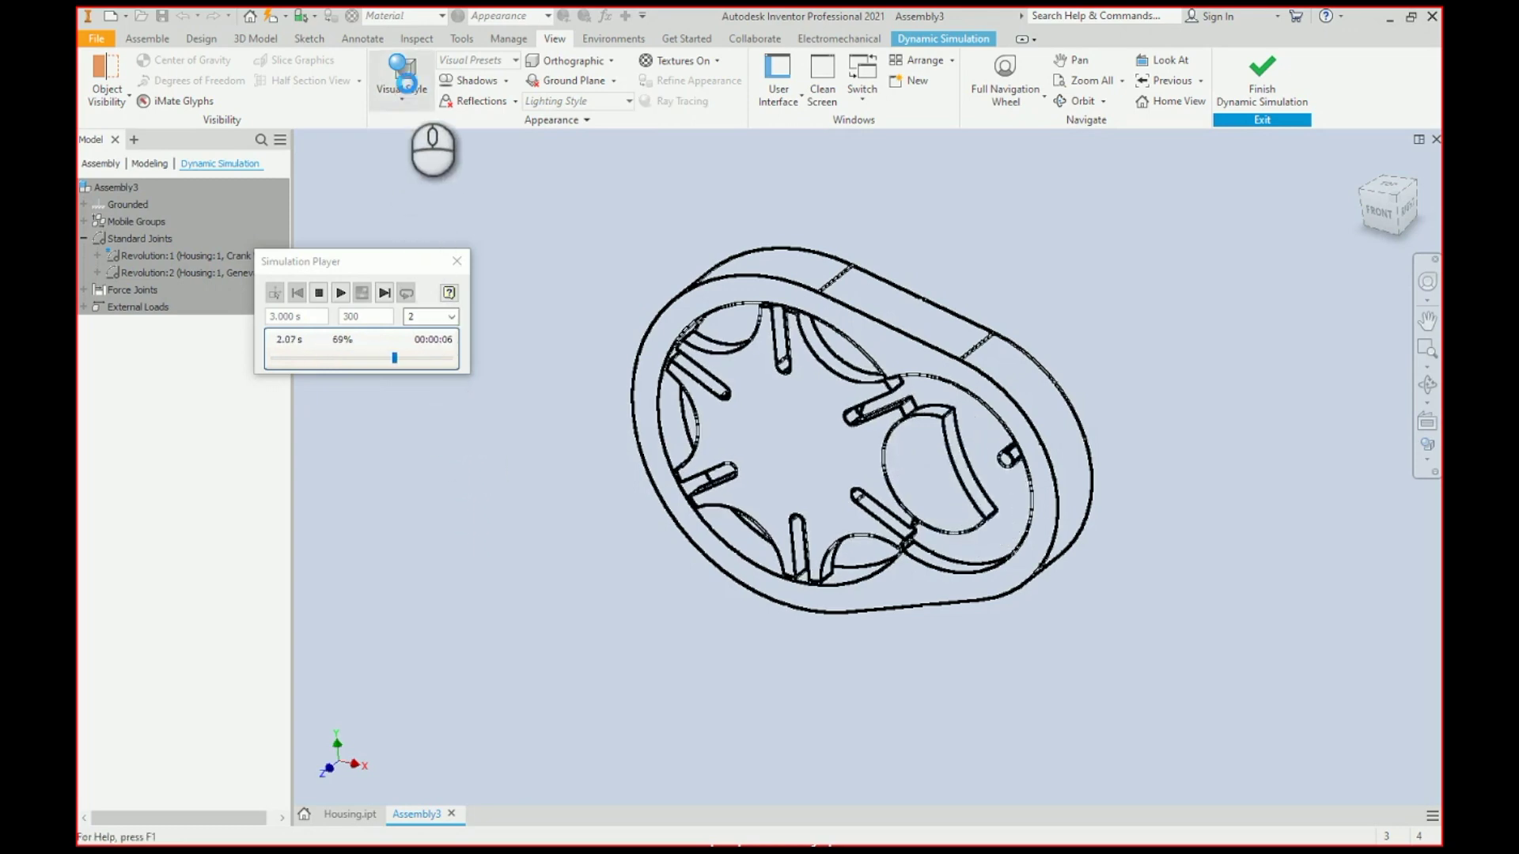
{"action": "left_click", "coordinate": [406, 90]}
{"action": "left_click", "coordinate": [440, 396]}
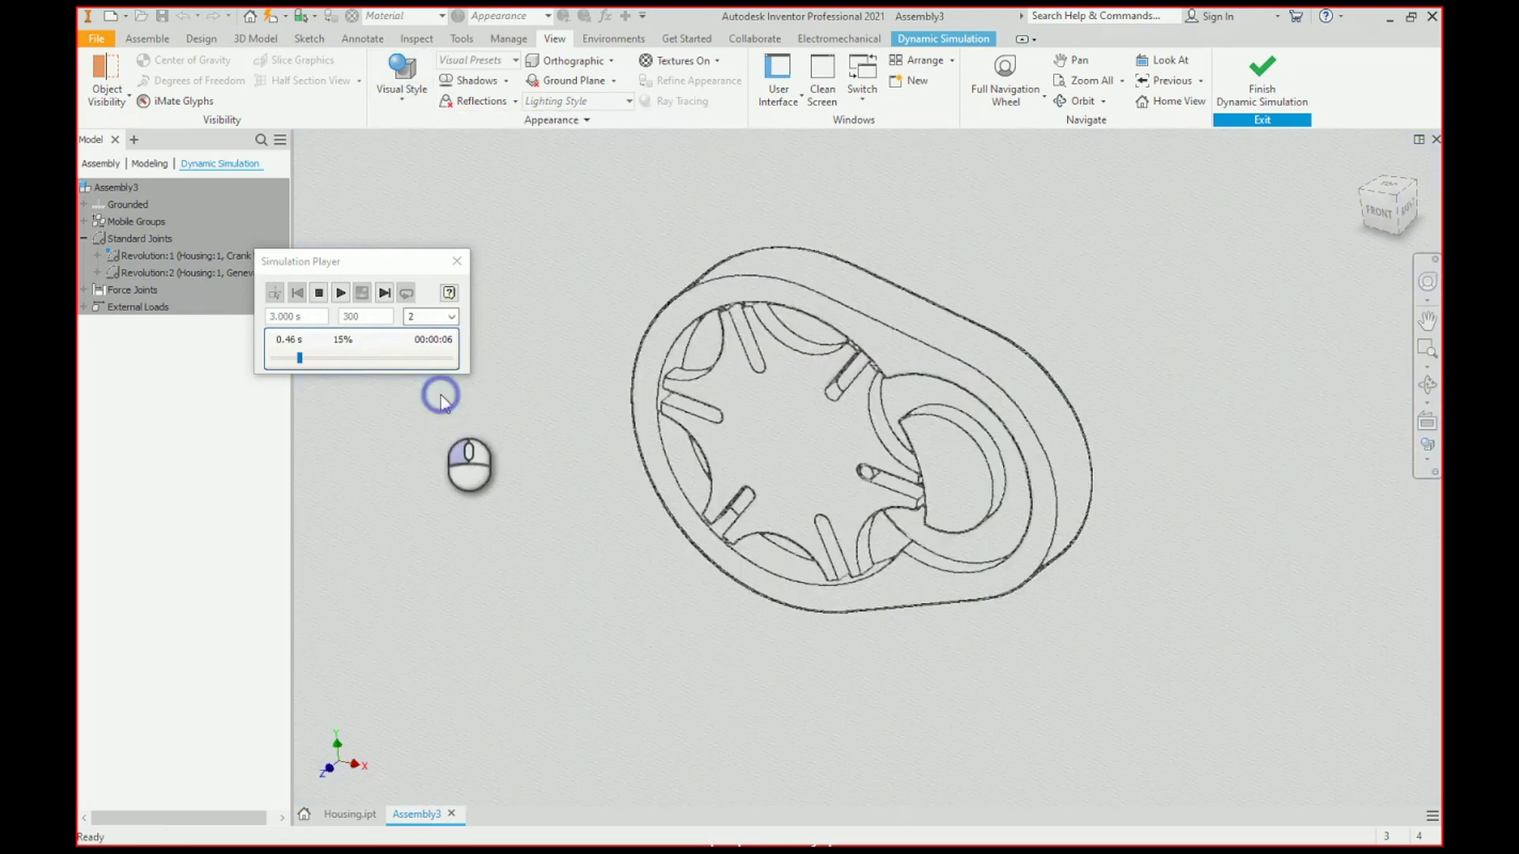
Step: Set the visual style to Realistic with object and ambient shadows on and ground shadows off
{"action": "left_click", "coordinate": [408, 71]}
{"action": "left_click", "coordinate": [426, 138]}
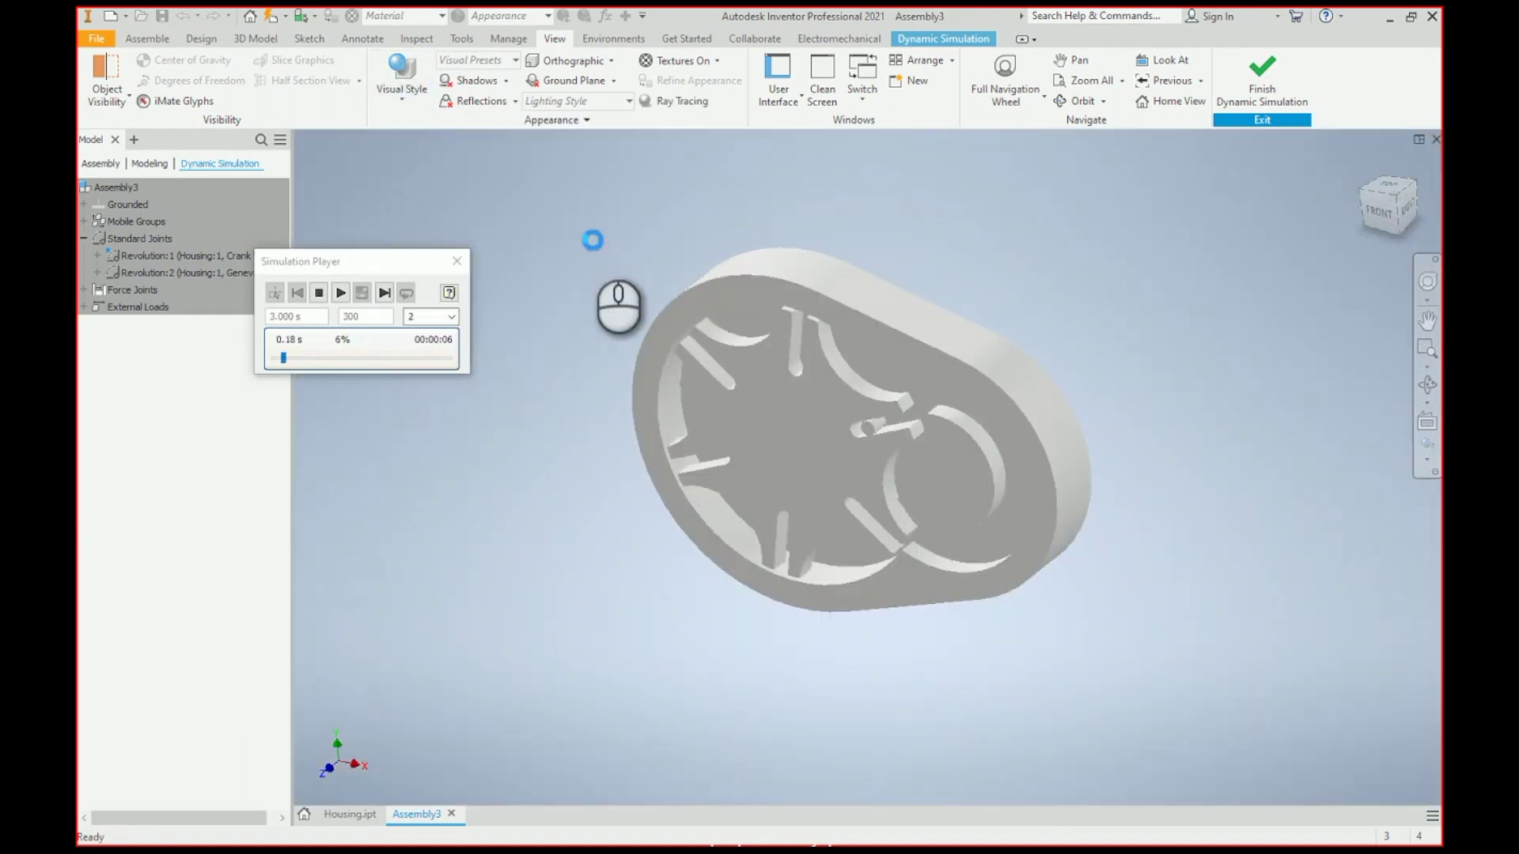
{"action": "left_click", "coordinate": [506, 80]}
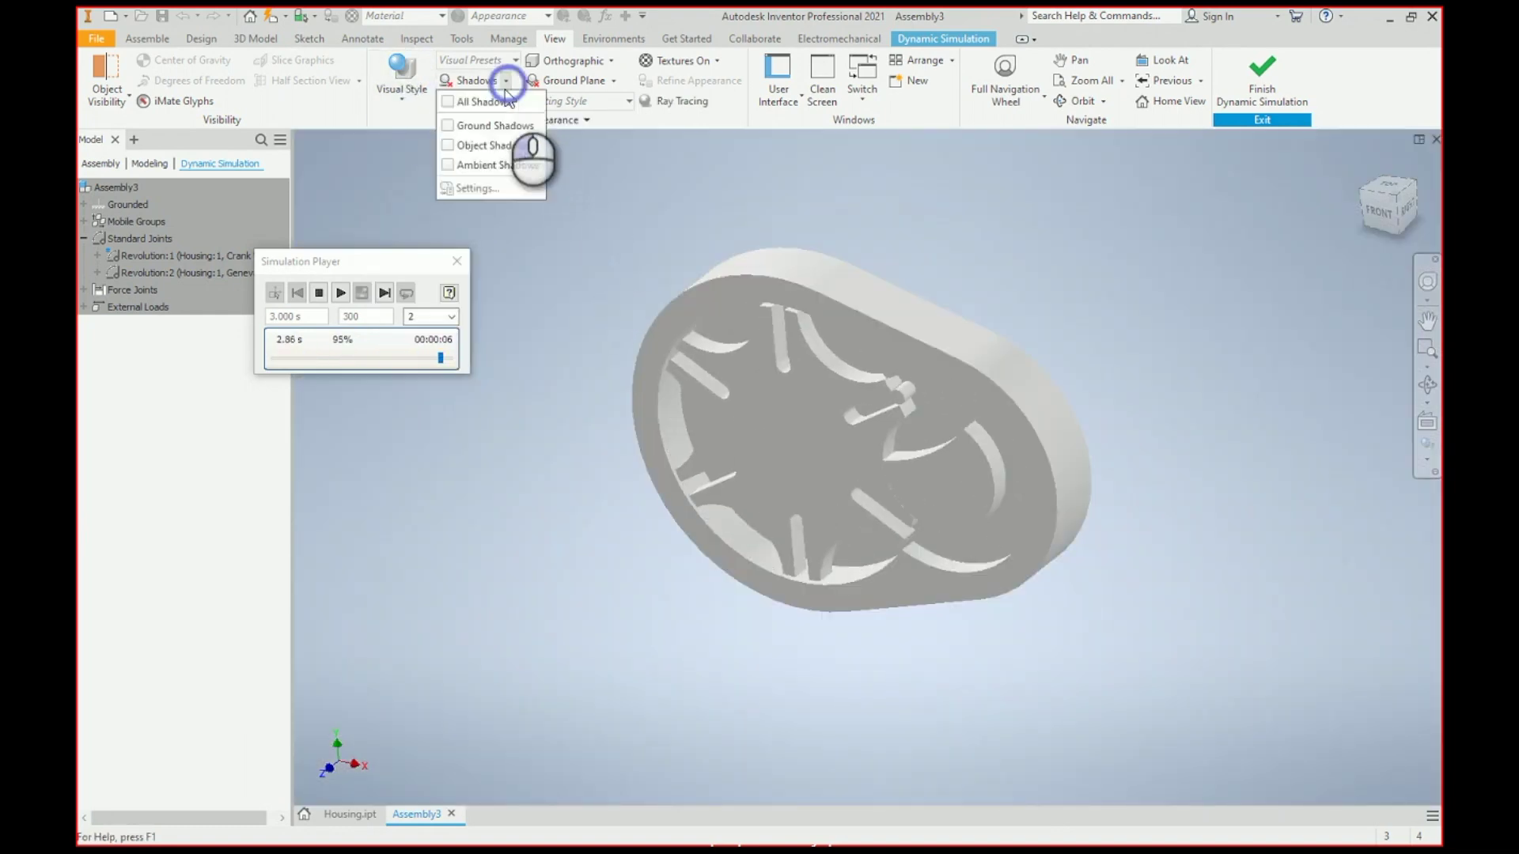
{"action": "left_click", "coordinate": [492, 126]}
{"action": "left_click", "coordinate": [492, 146]}
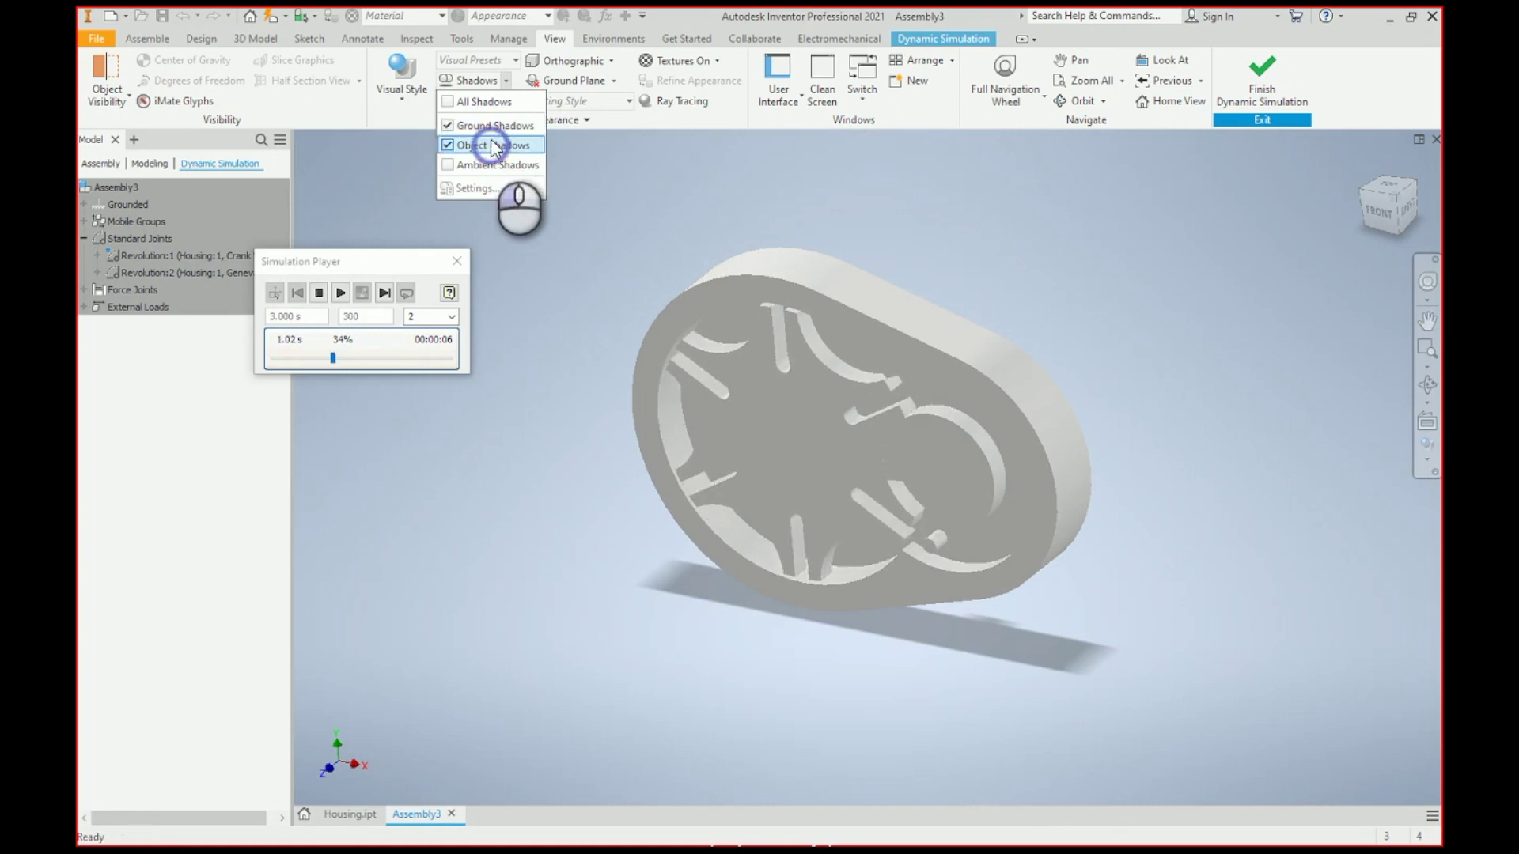
{"action": "left_click", "coordinate": [484, 165]}
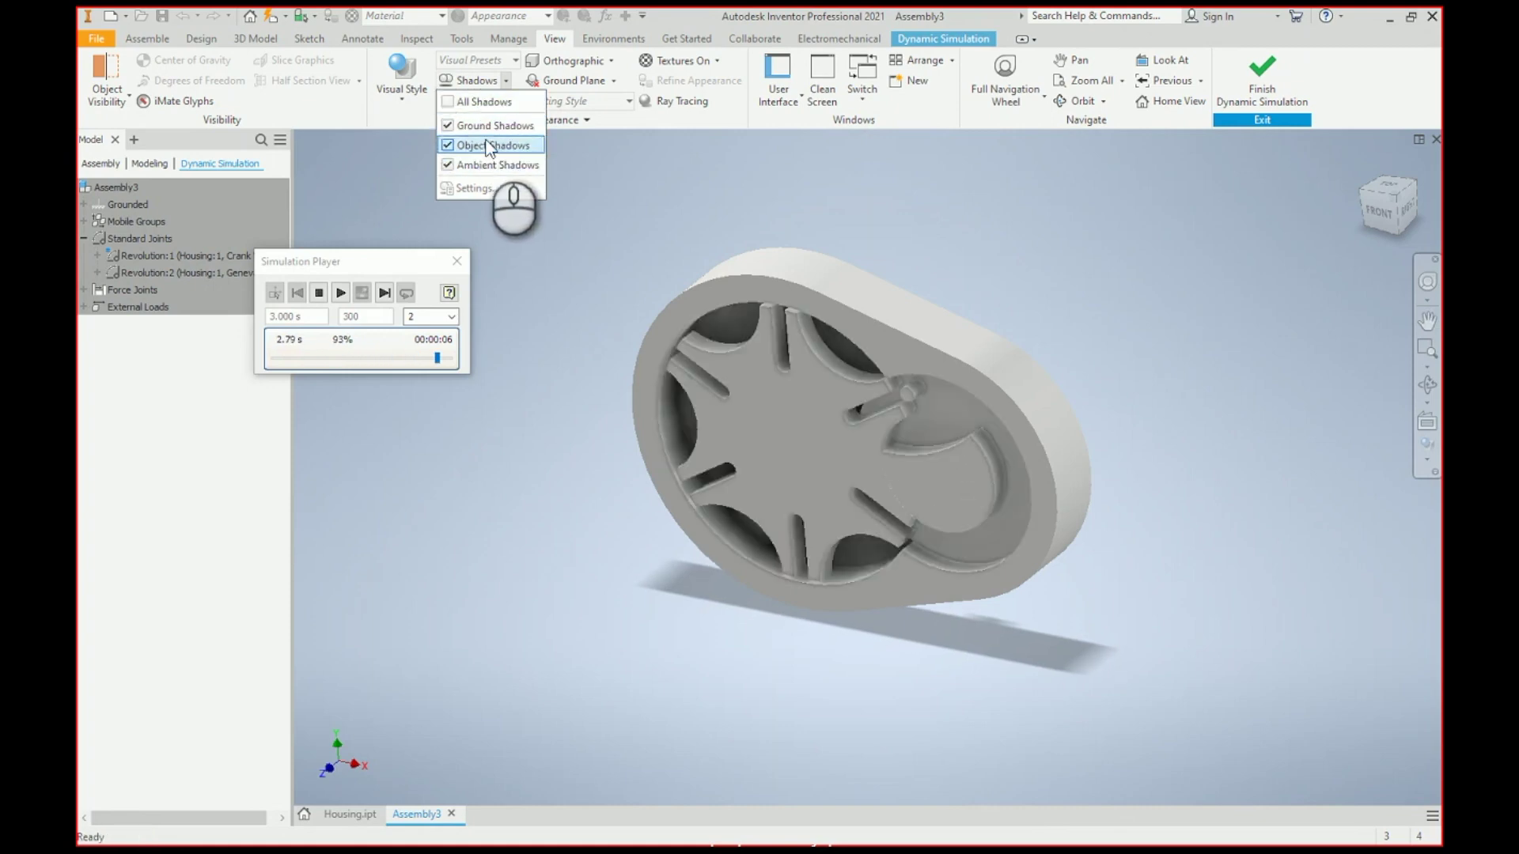
{"action": "left_click", "coordinate": [487, 126]}
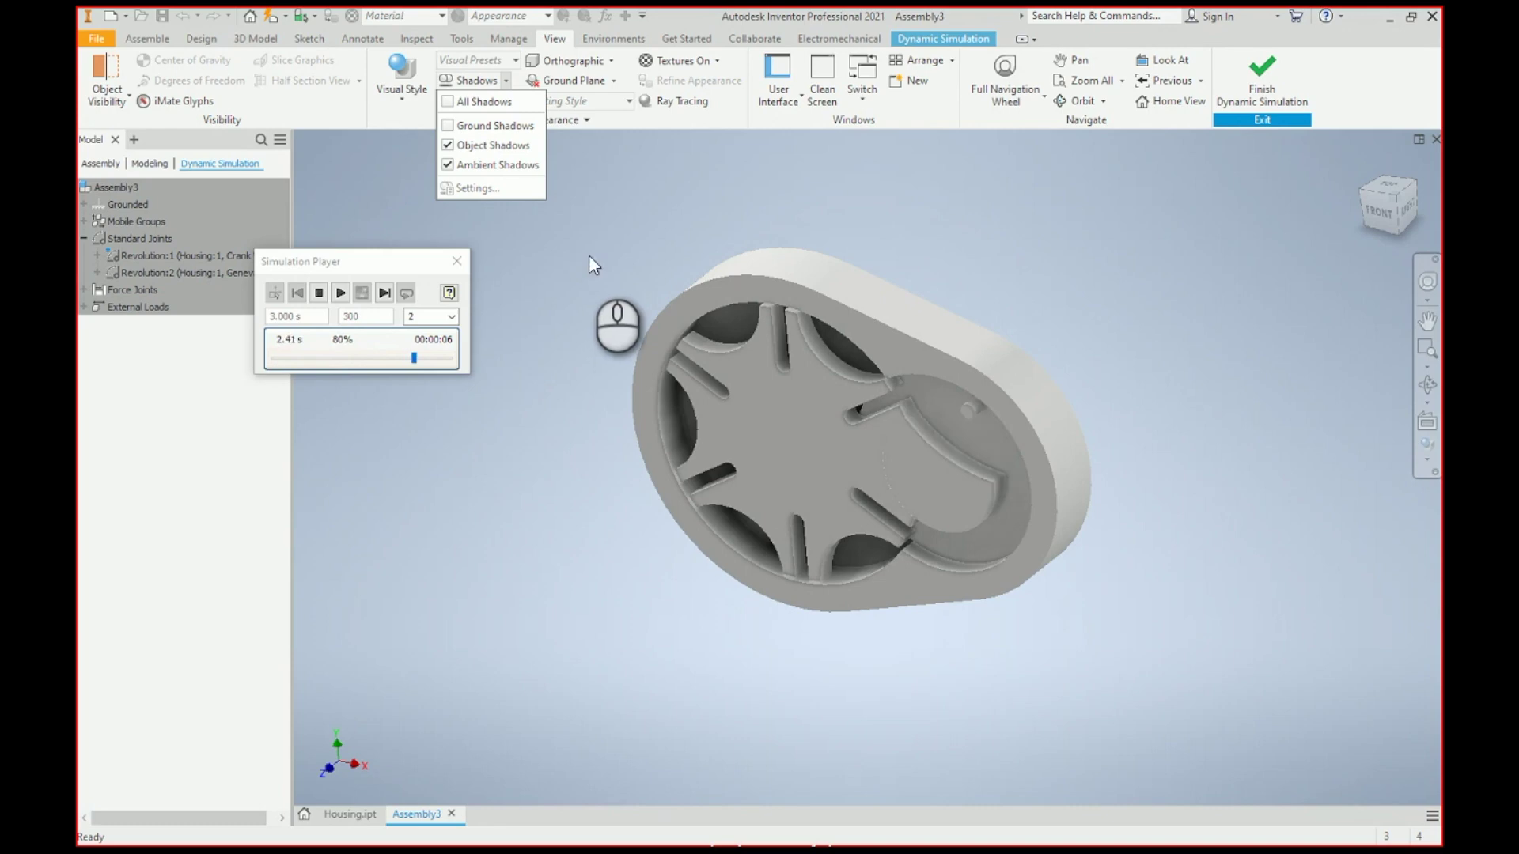
{"action": "left_click", "coordinate": [587, 255]}
Step: Stop the playback, return to construction mode and finish the Dynamic Simulation environment
{"action": "left_click", "coordinate": [319, 294]}
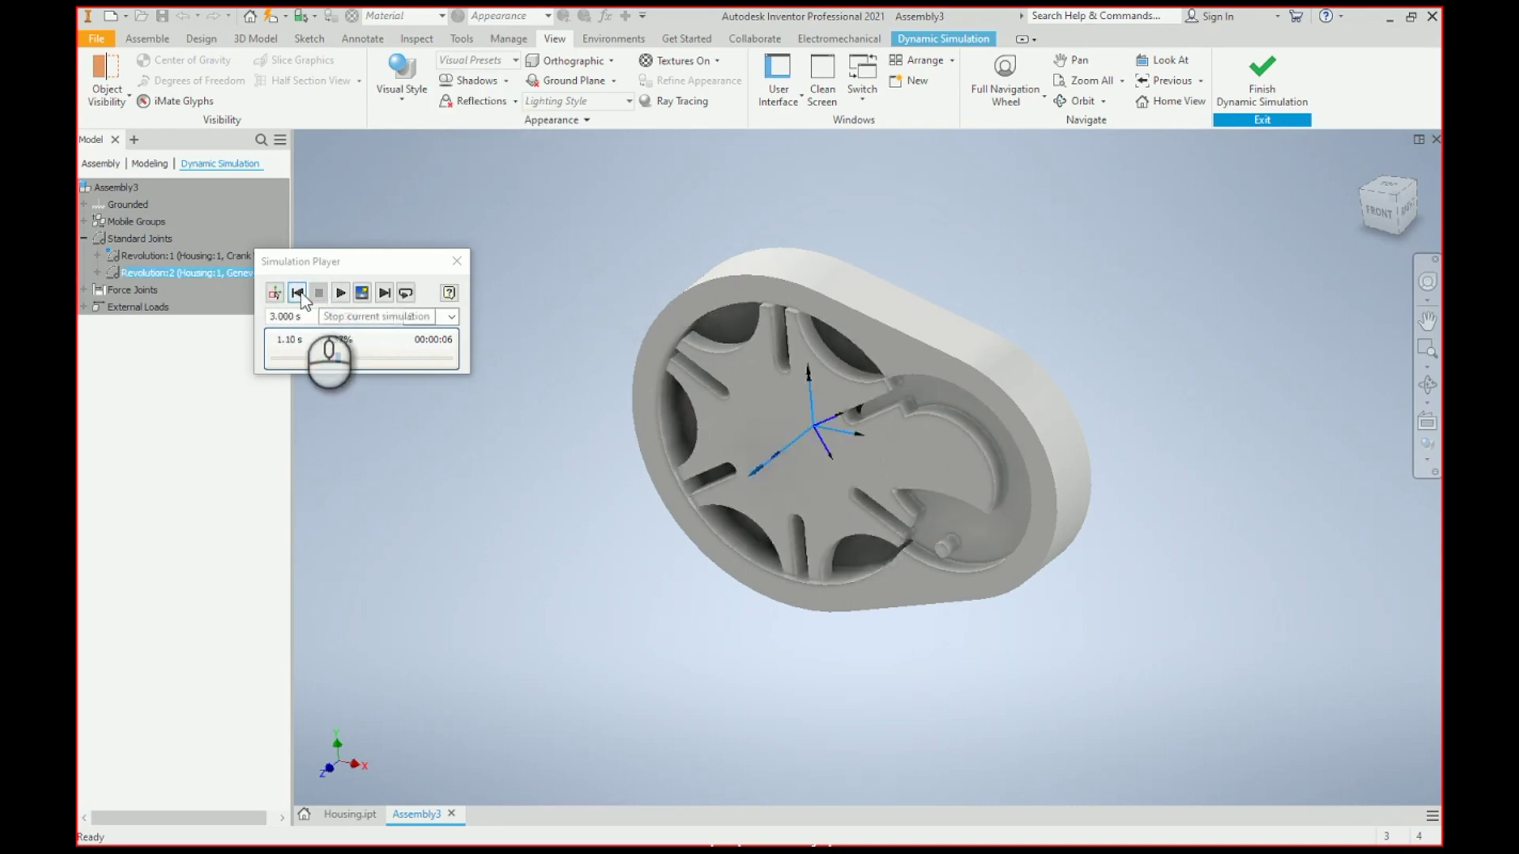
{"action": "left_click", "coordinate": [297, 294]}
{"action": "left_click", "coordinate": [275, 294]}
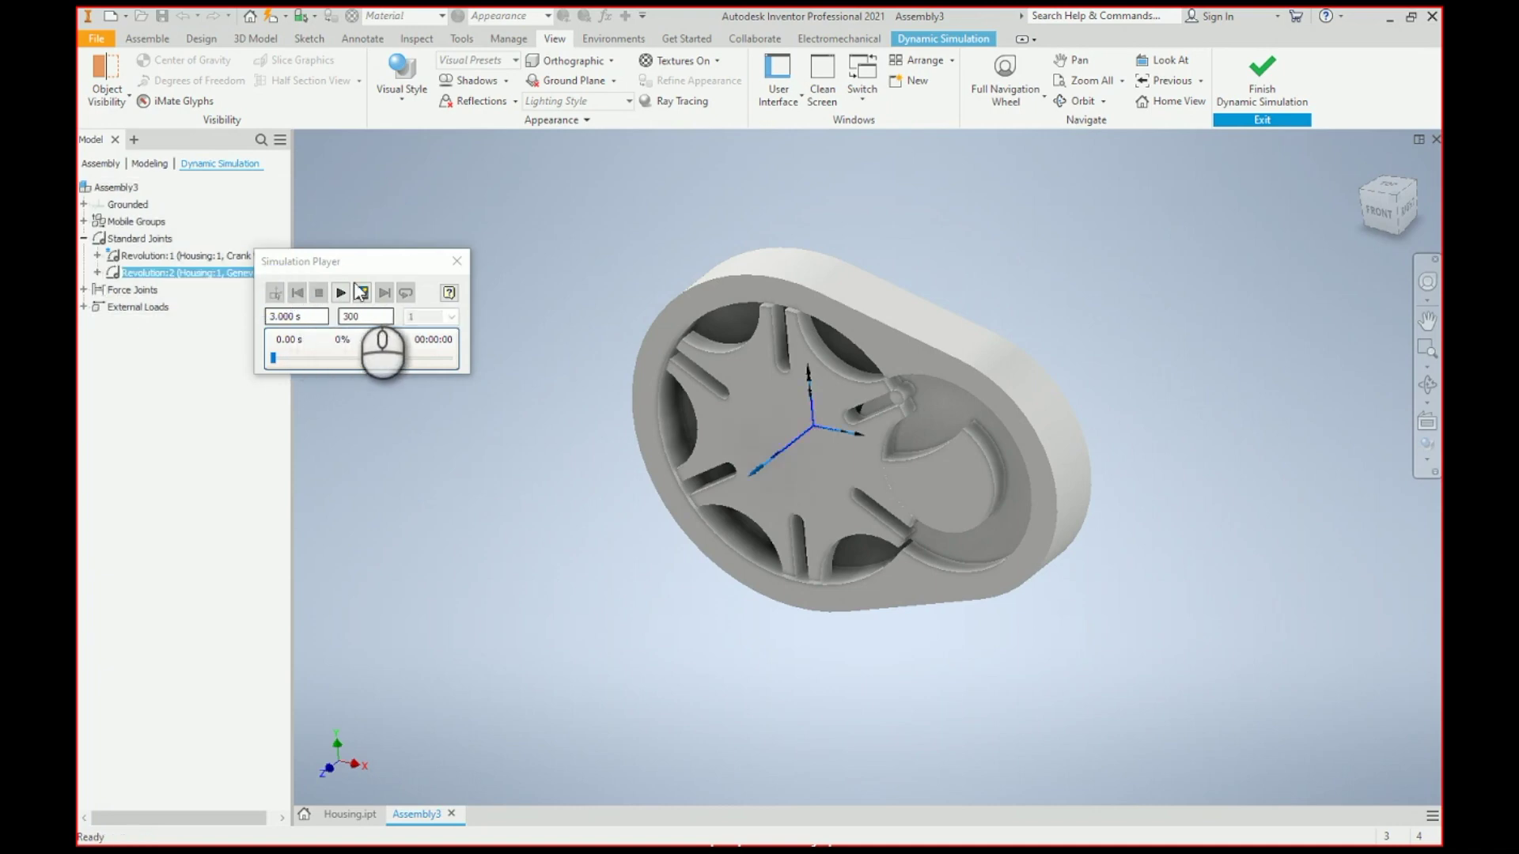
{"action": "left_click", "coordinate": [456, 261]}
{"action": "left_click", "coordinate": [1262, 79]}
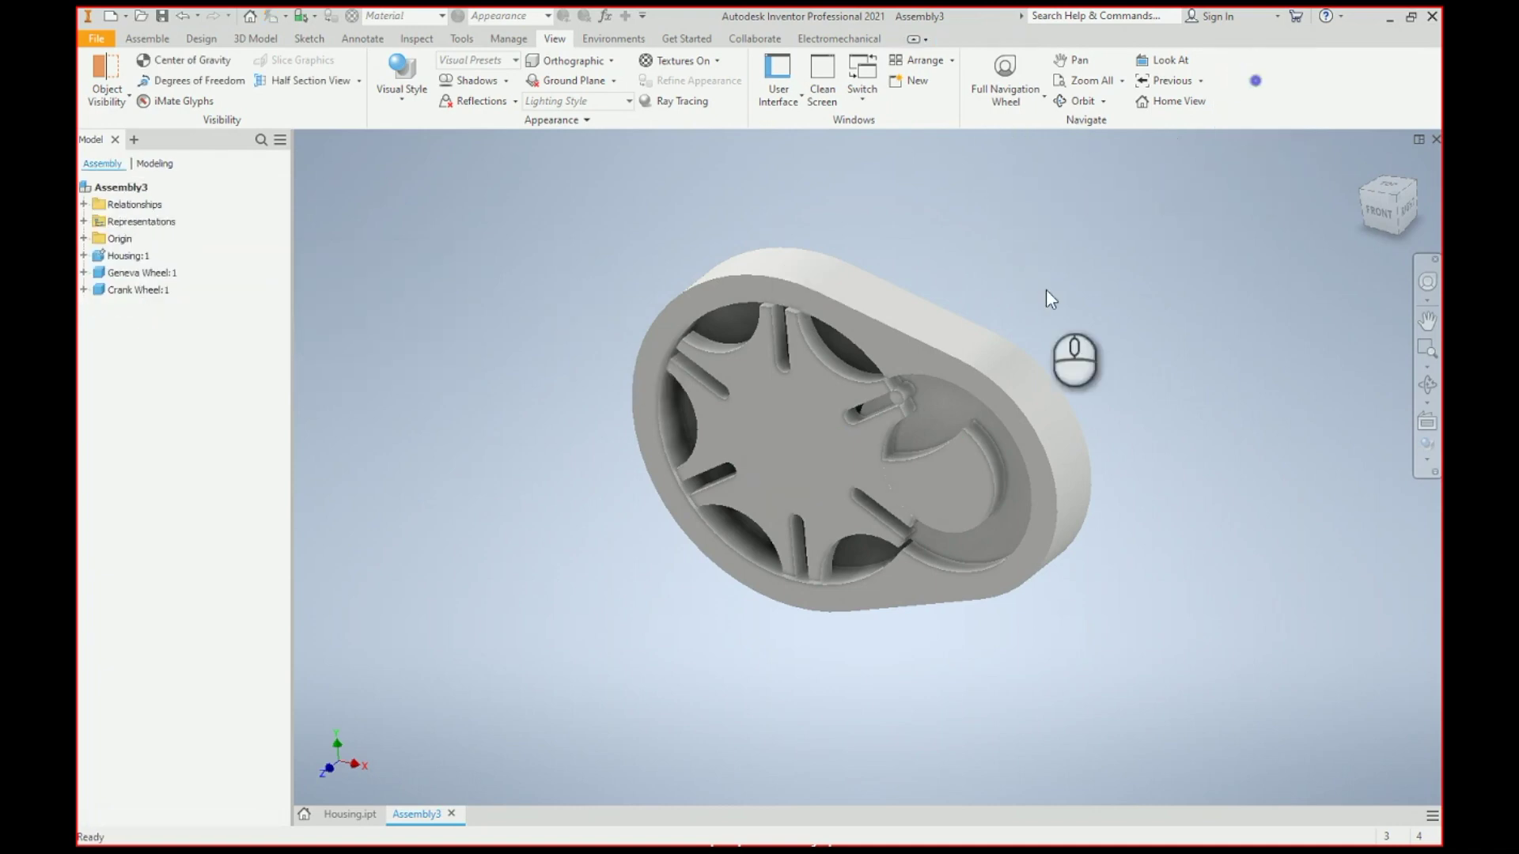
Step: Open the Crank Wheel part and start a sketch on the crescent boss's front face with the cut edges projected
{"action": "right_click", "coordinate": [960, 452]}
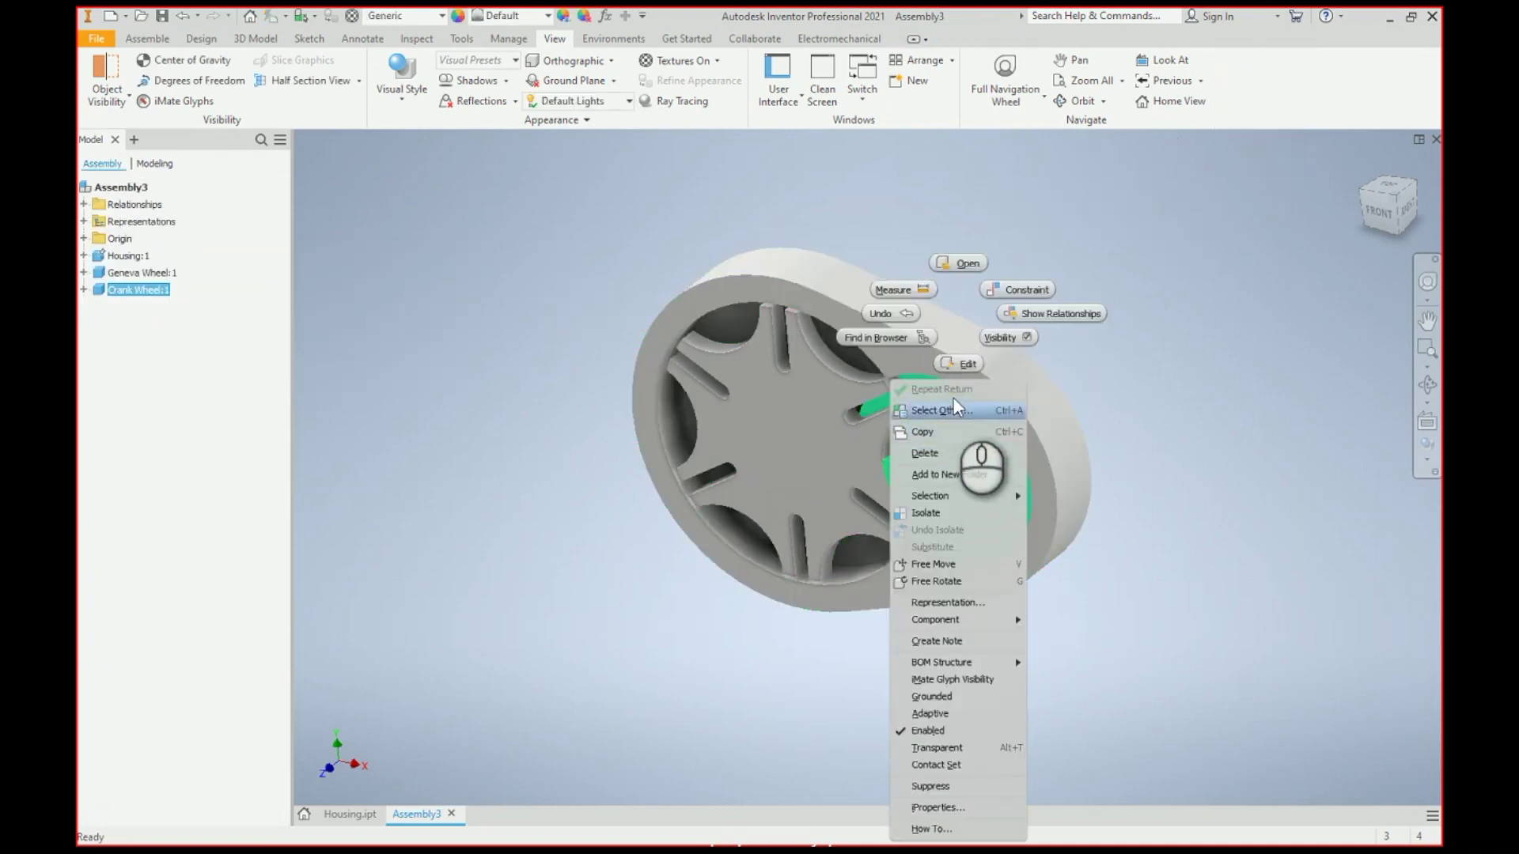
{"action": "left_click", "coordinate": [965, 267]}
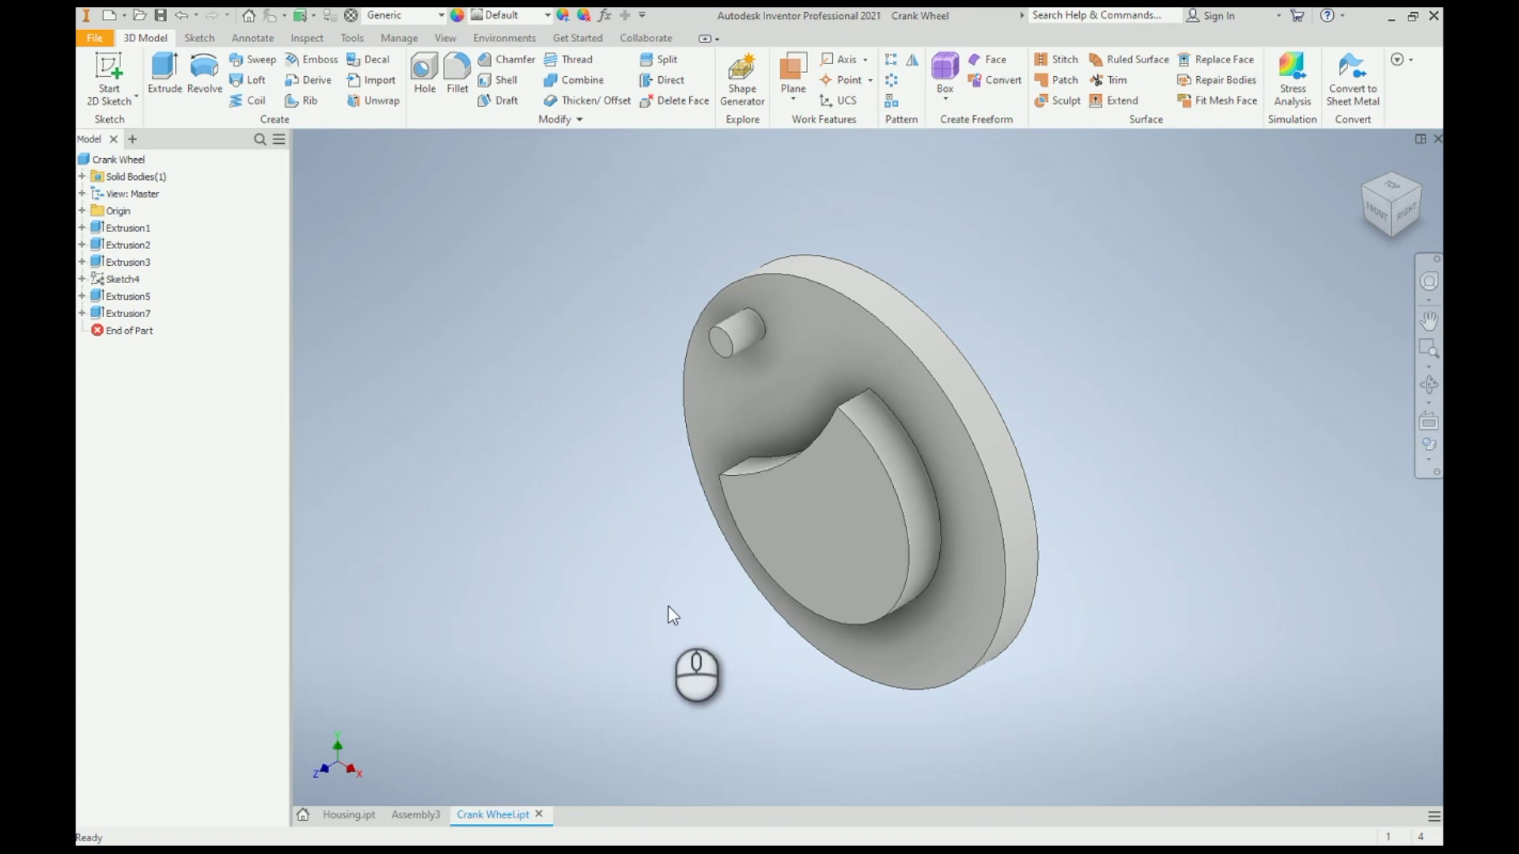
{"action": "left_click", "coordinate": [108, 71]}
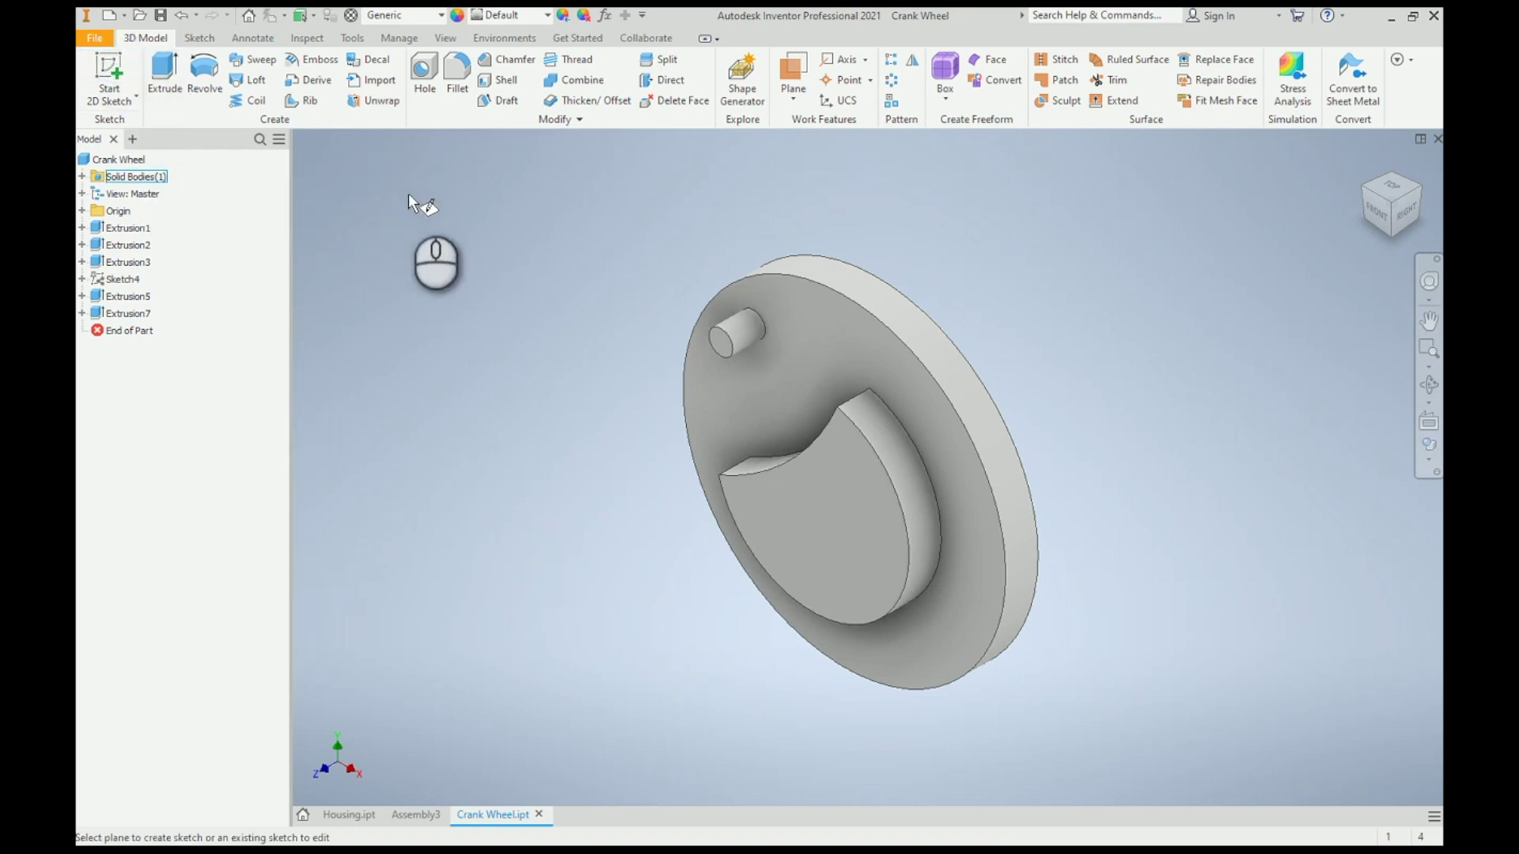
{"action": "left_click", "coordinate": [801, 506]}
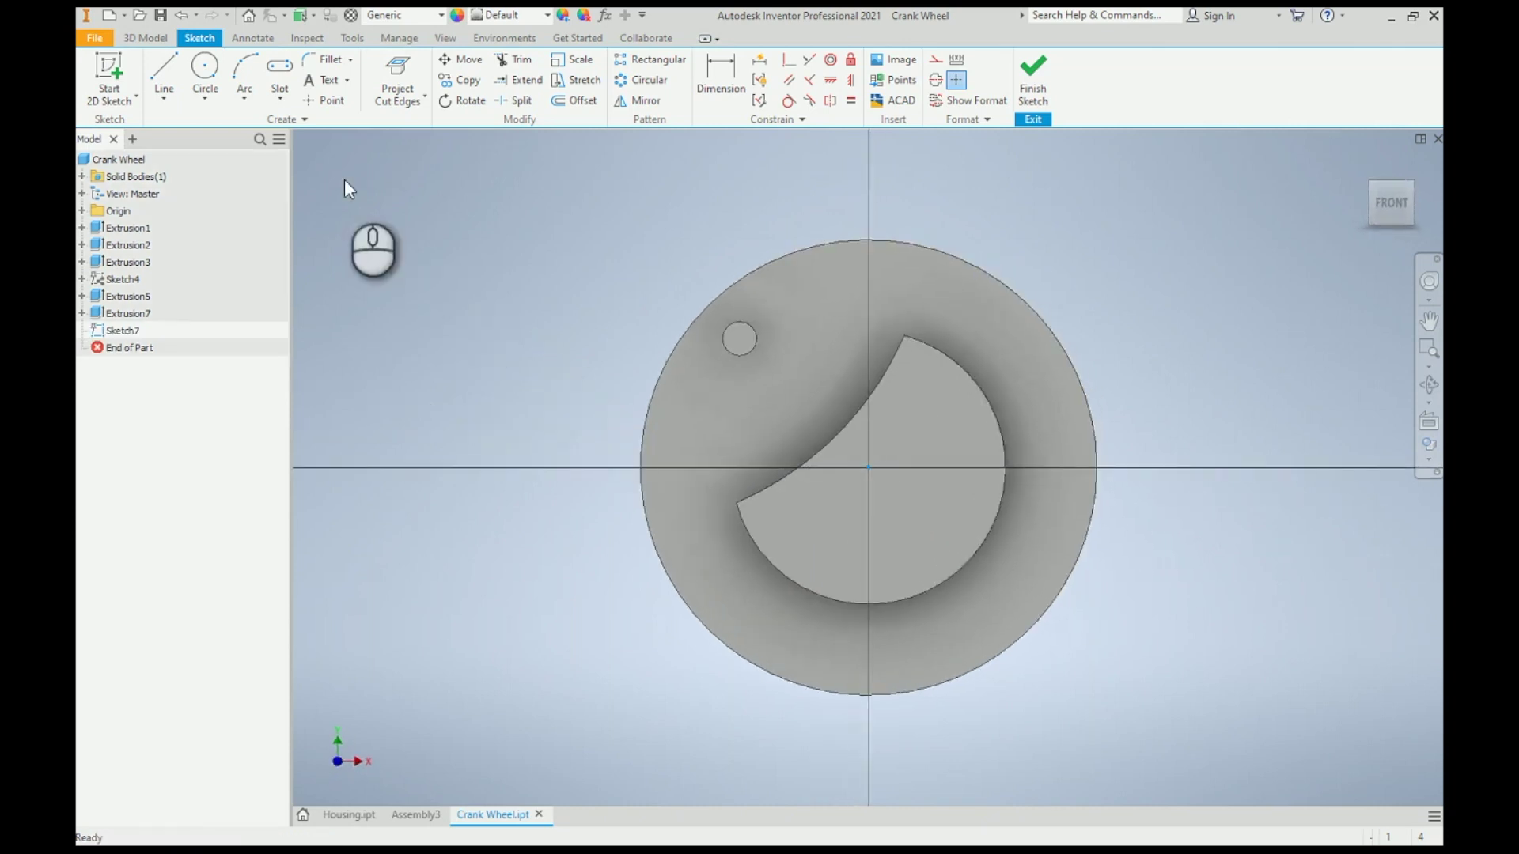
{"action": "left_click", "coordinate": [394, 75]}
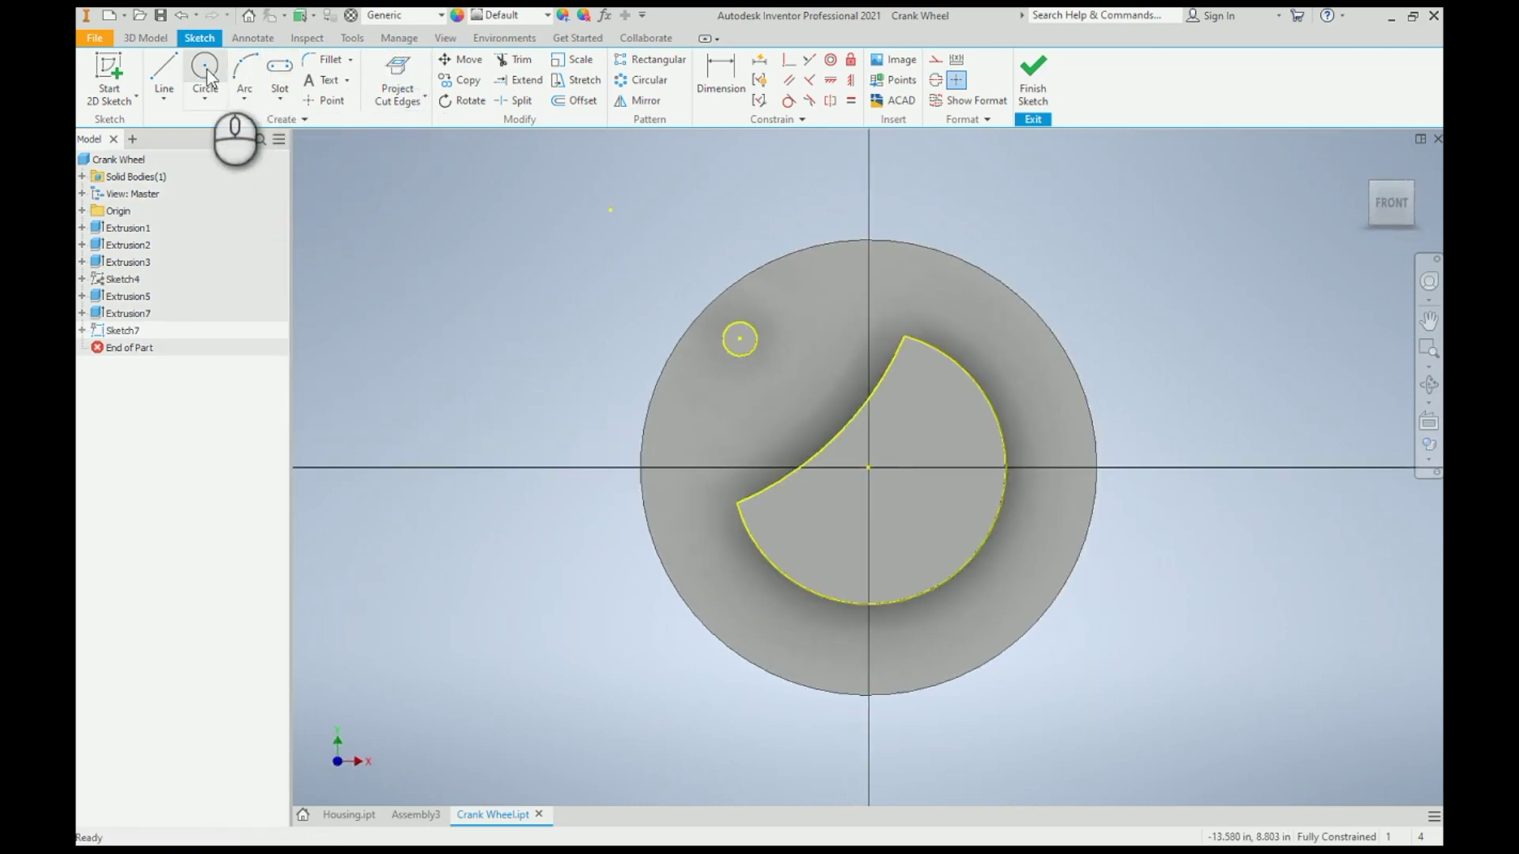
Step: Draw a line from the crank pin's centre across the wheel and constrain it coincident with the wheel's centre
{"action": "left_click", "coordinate": [166, 71]}
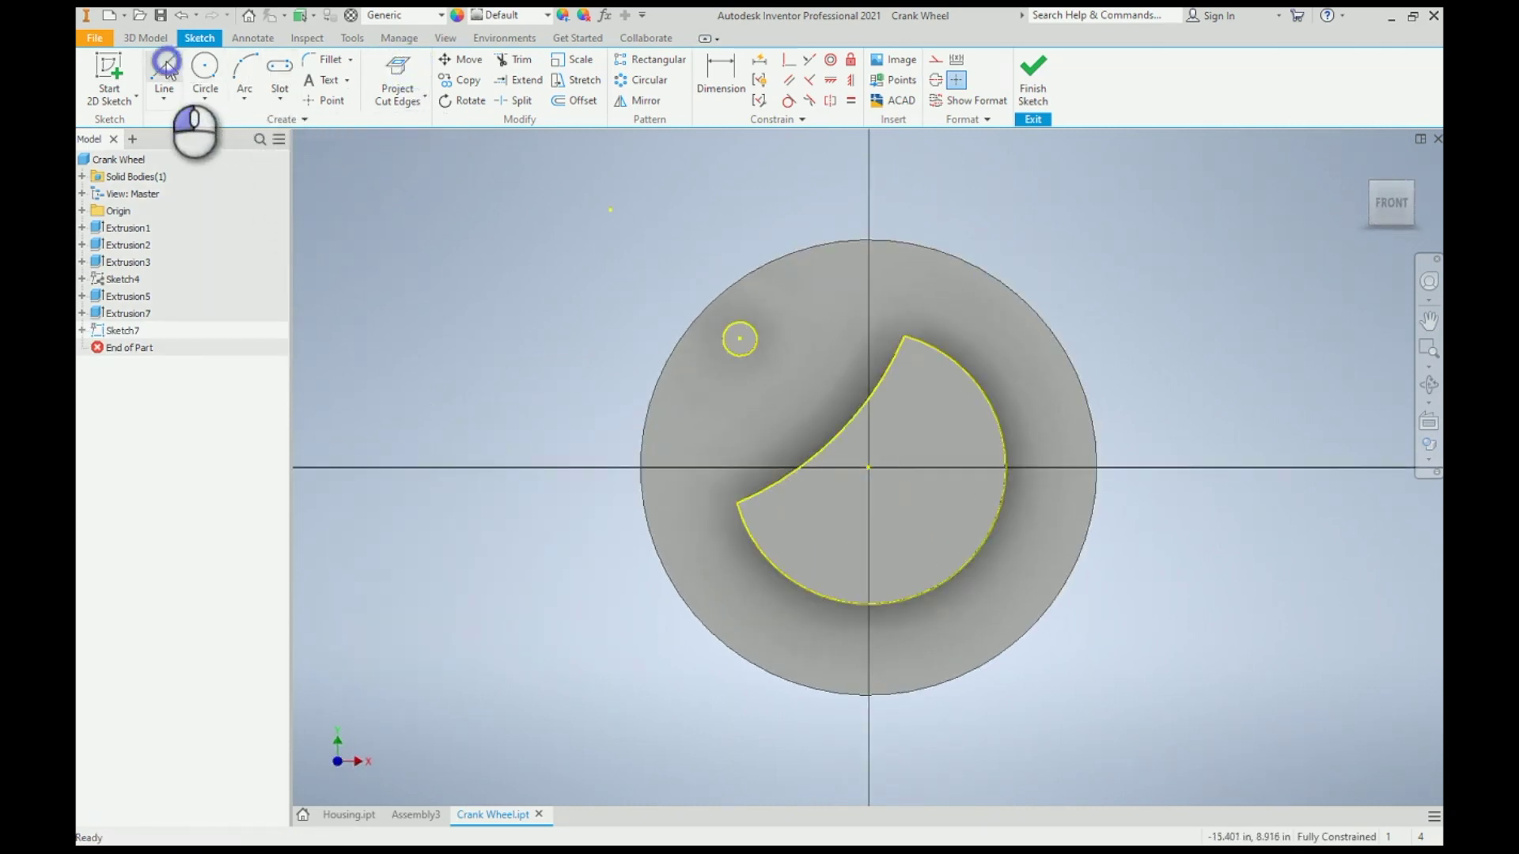
{"action": "left_click", "coordinate": [740, 339]}
{"action": "scroll", "coordinate": [742, 340], "scroll_direction": "down", "scroll_amount": 3}
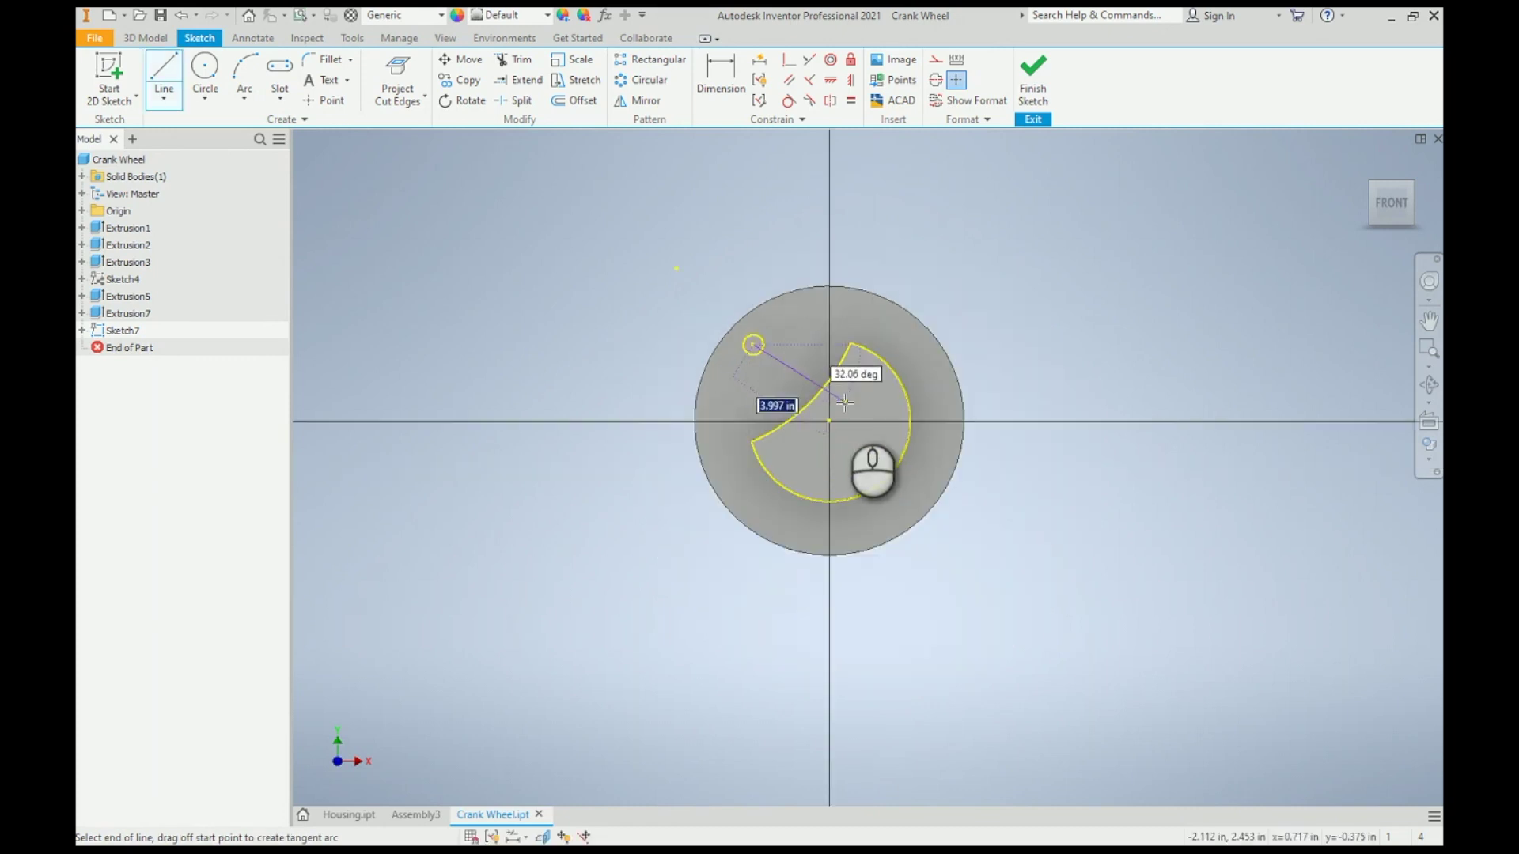
{"action": "left_click", "coordinate": [988, 629]}
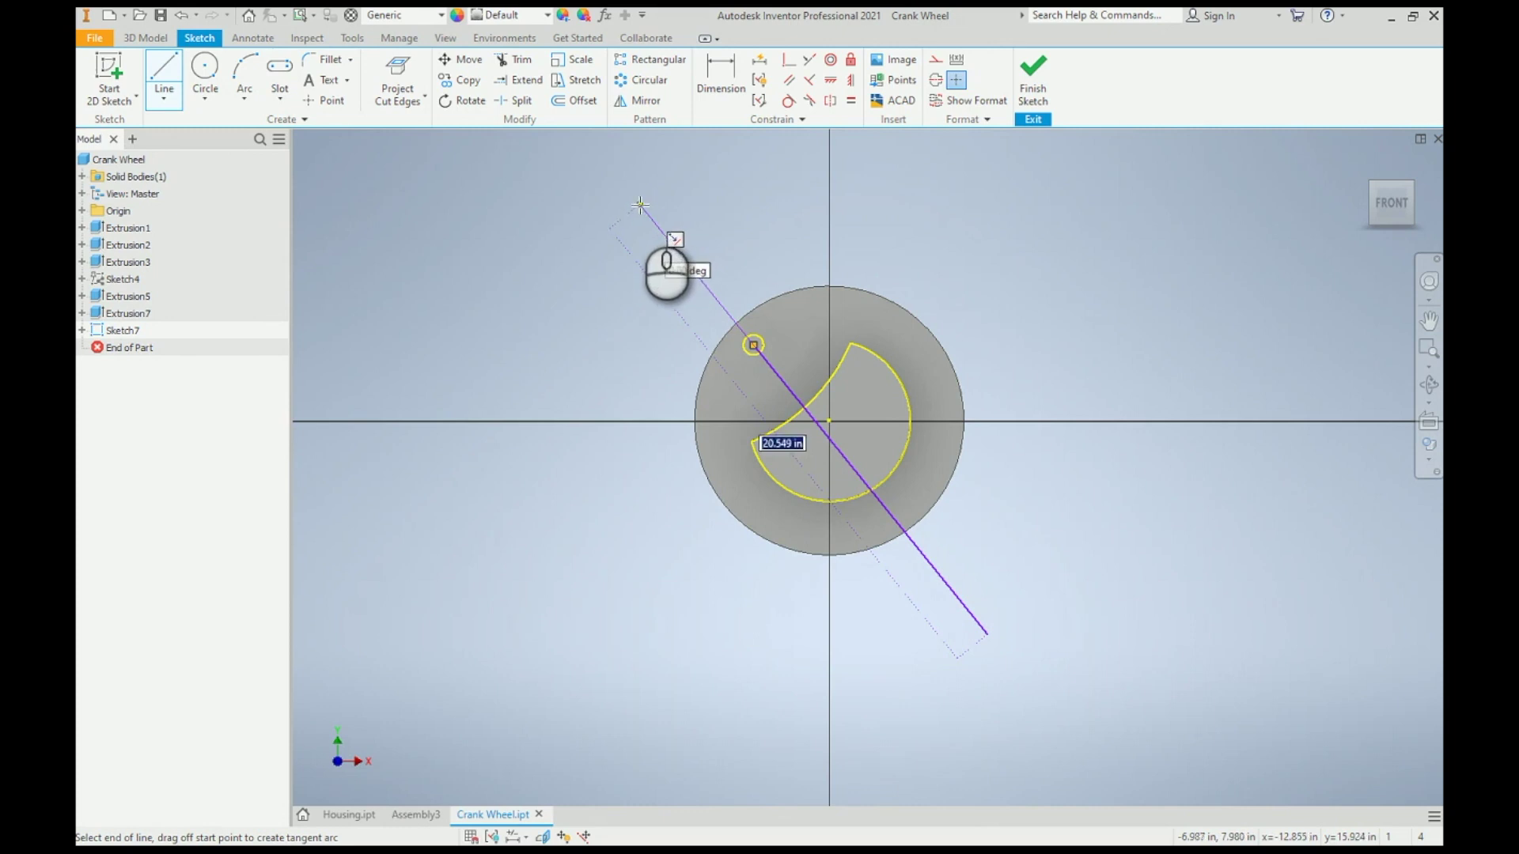
{"action": "left_click", "coordinate": [792, 60]}
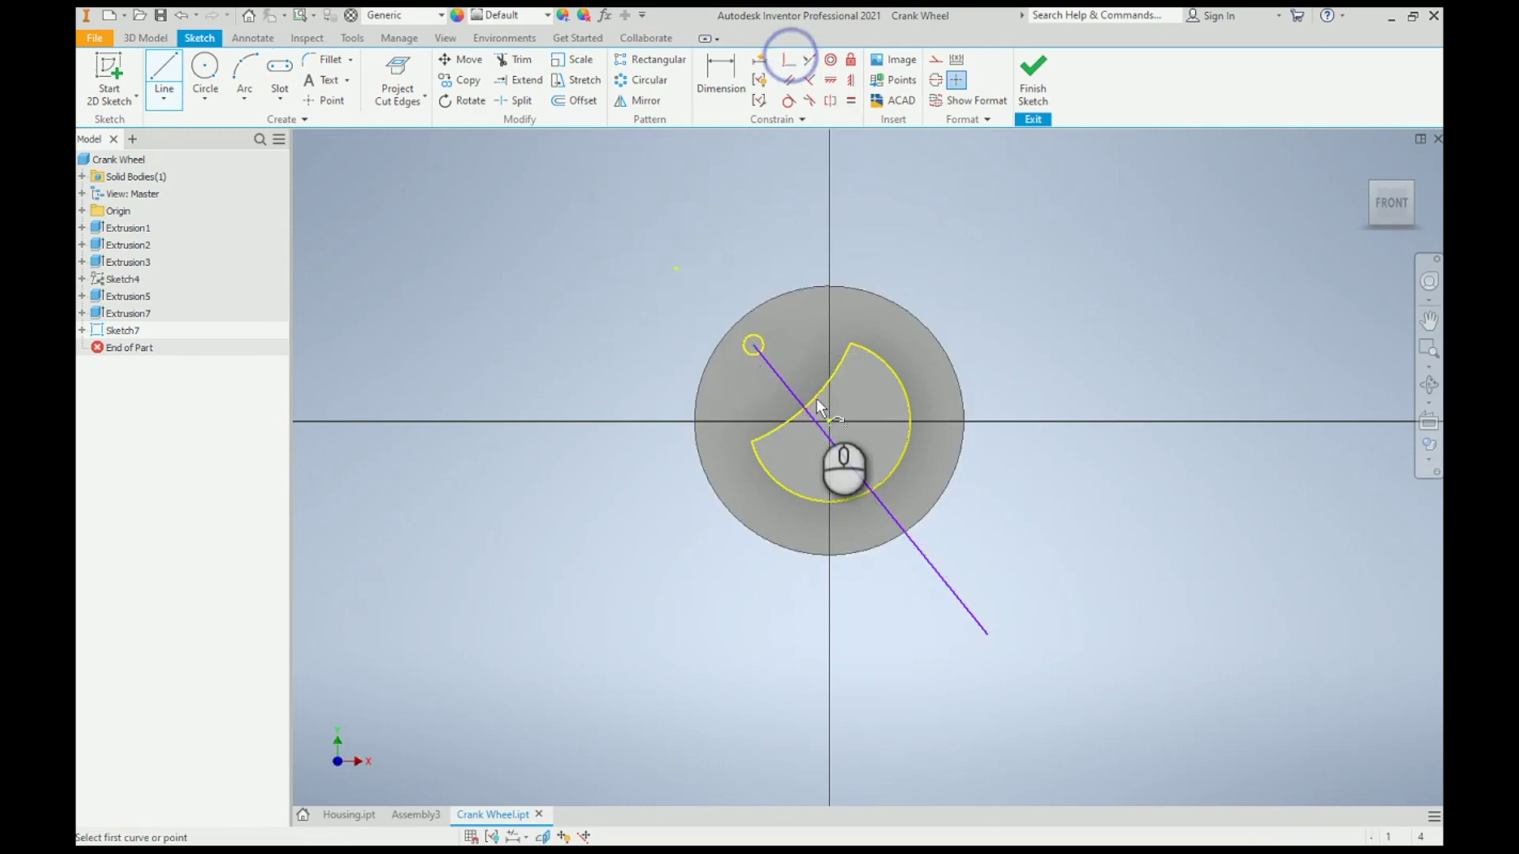
{"action": "left_click", "coordinate": [833, 450]}
{"action": "left_click", "coordinate": [827, 421]}
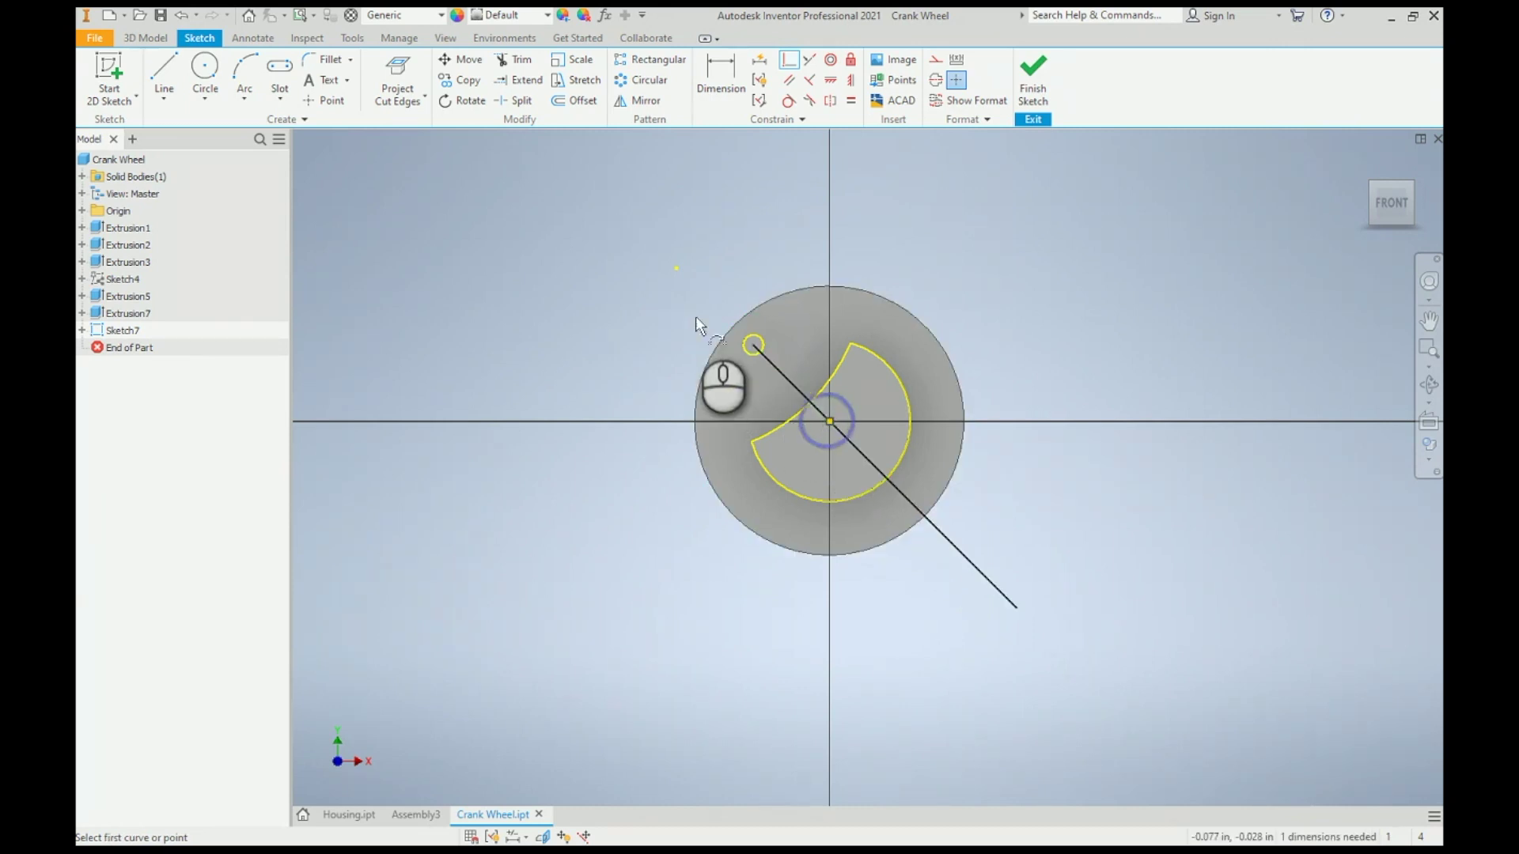
Step: Draw a 16 in circle centred on the wheel through the projected outer point, and constrain the line's free end to it
{"action": "left_click", "coordinate": [204, 67]}
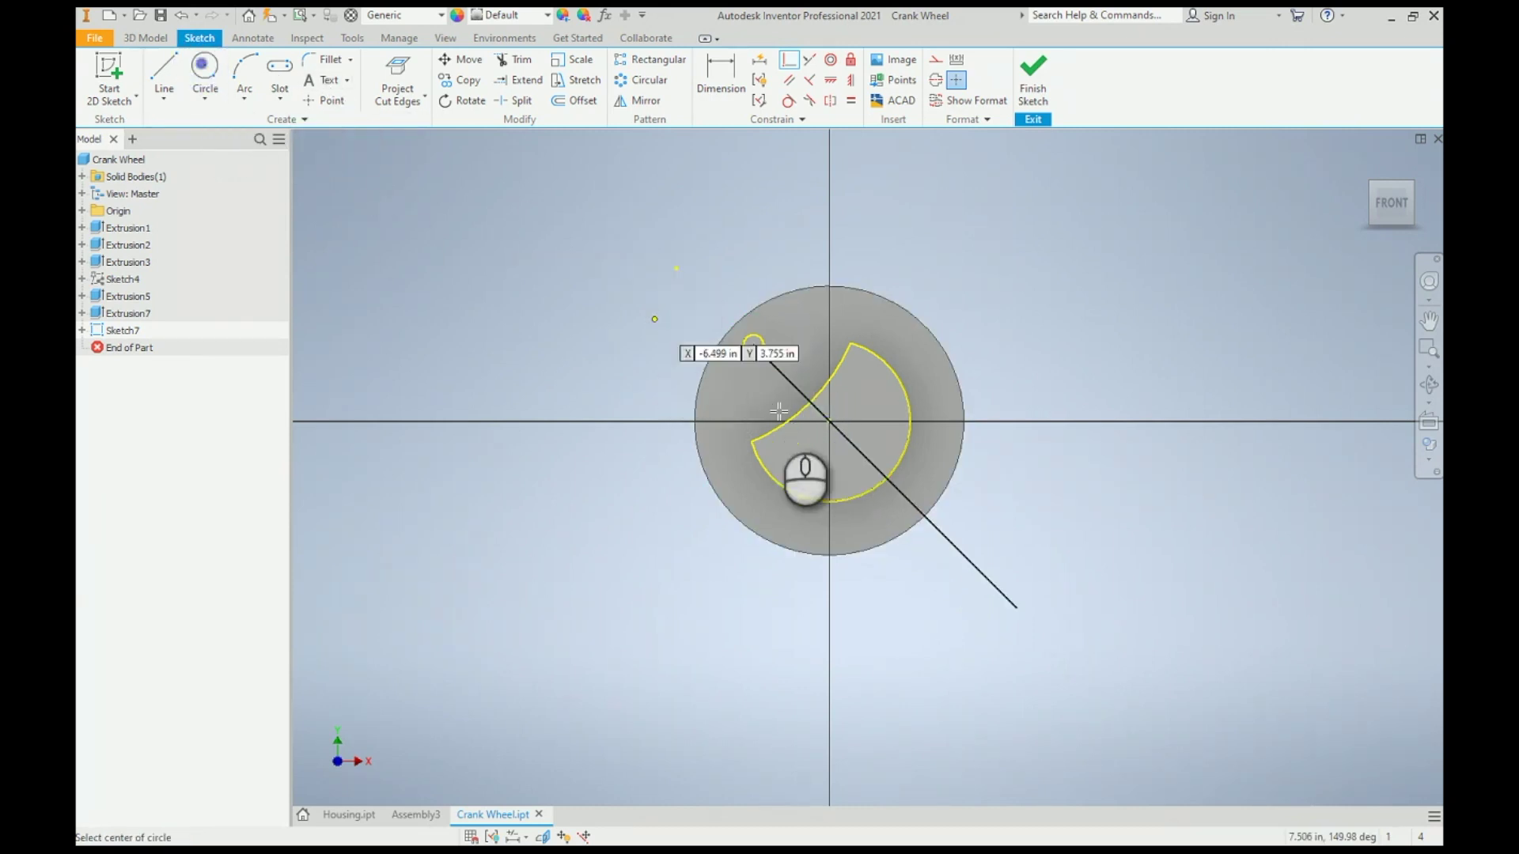
{"action": "left_click", "coordinate": [829, 421]}
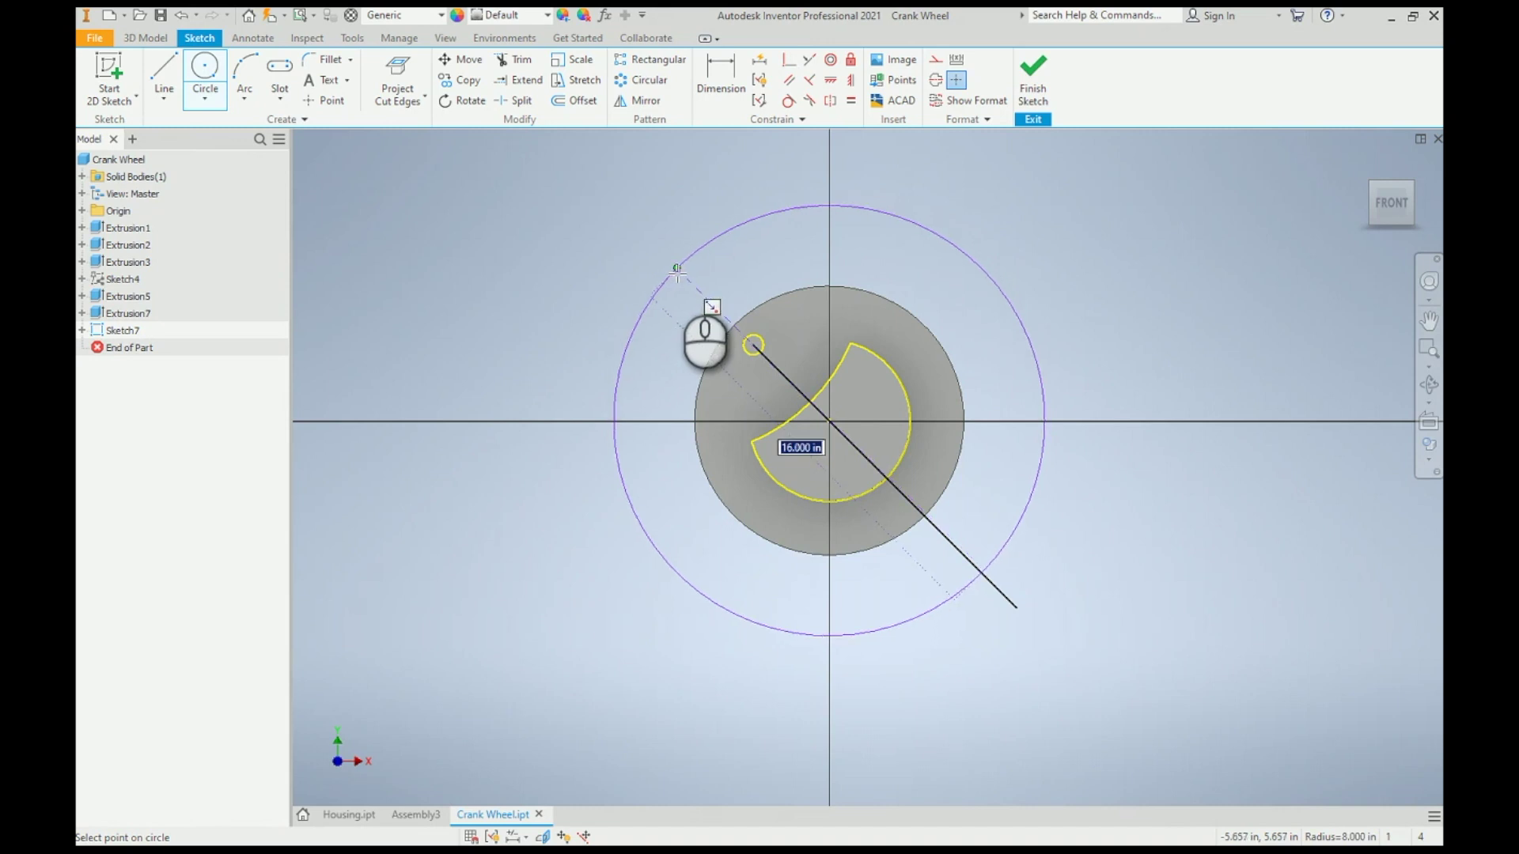
{"action": "left_click", "coordinate": [677, 270]}
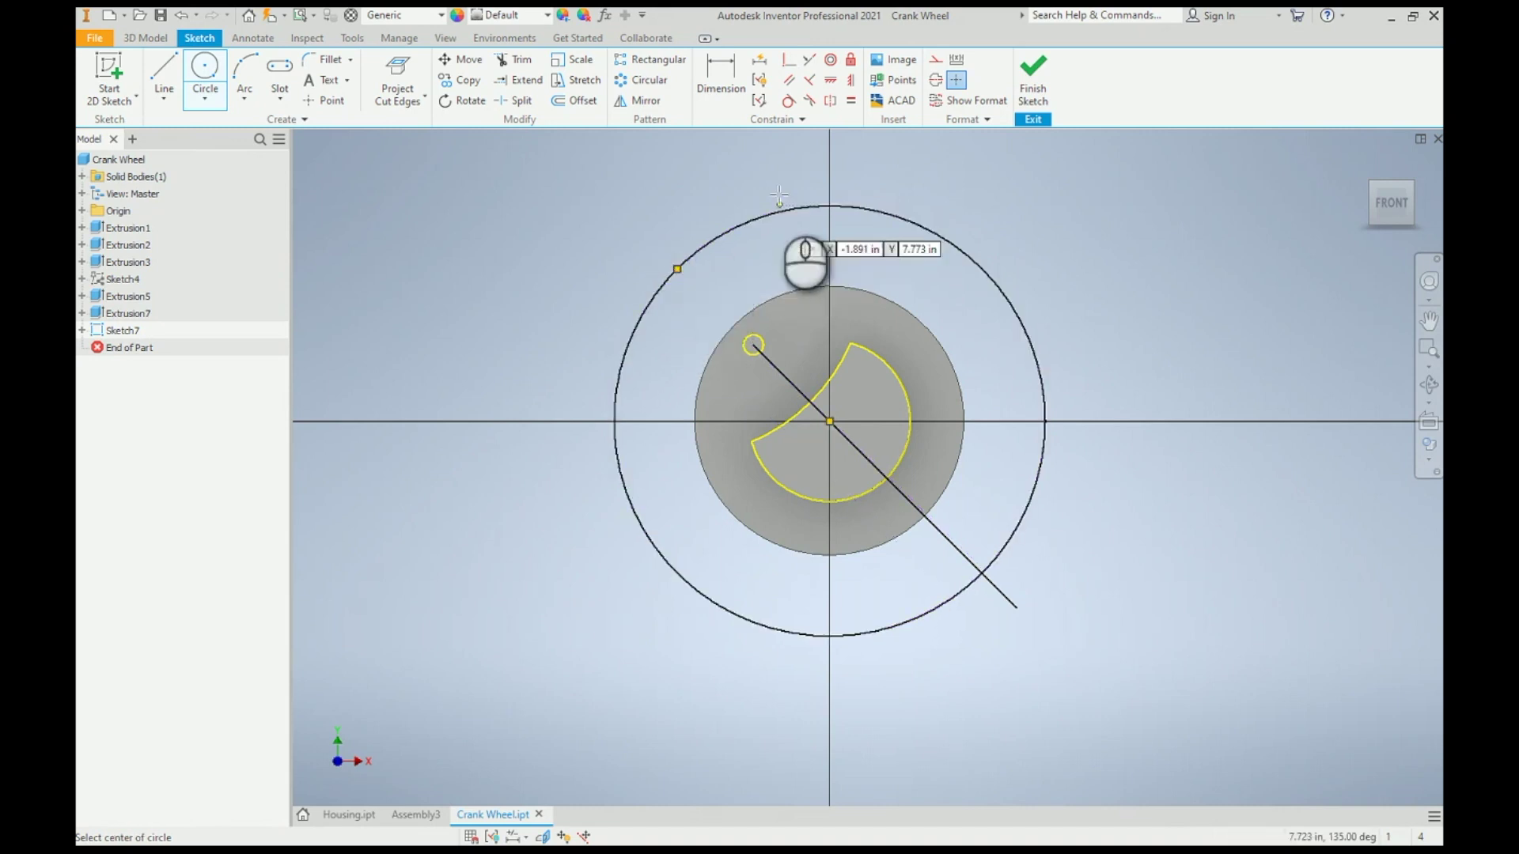
{"action": "left_click", "coordinate": [786, 63]}
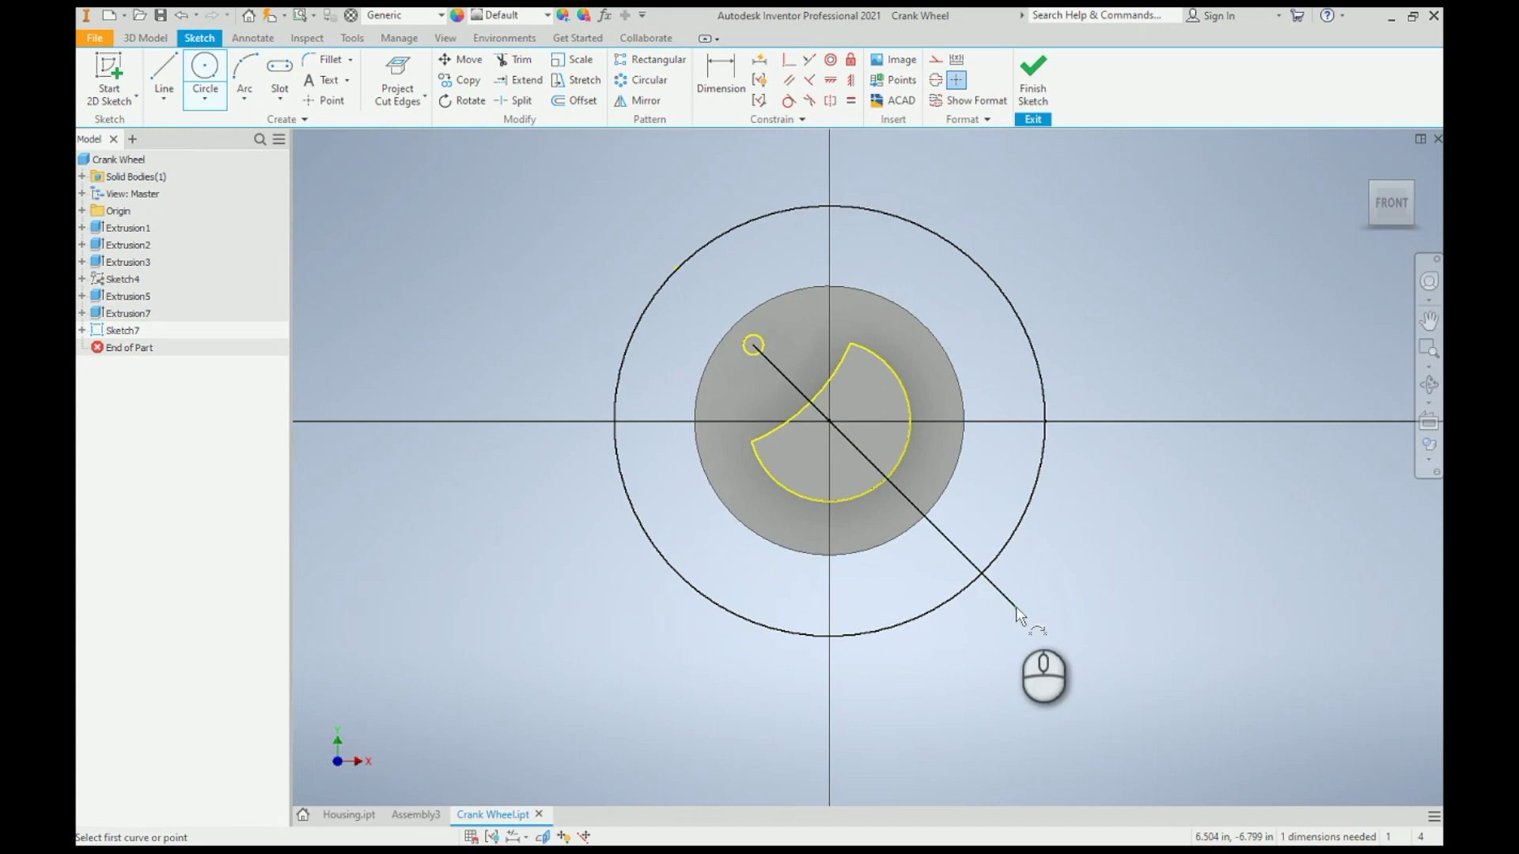
{"action": "left_click", "coordinate": [1017, 610]}
{"action": "left_click", "coordinate": [1008, 553]}
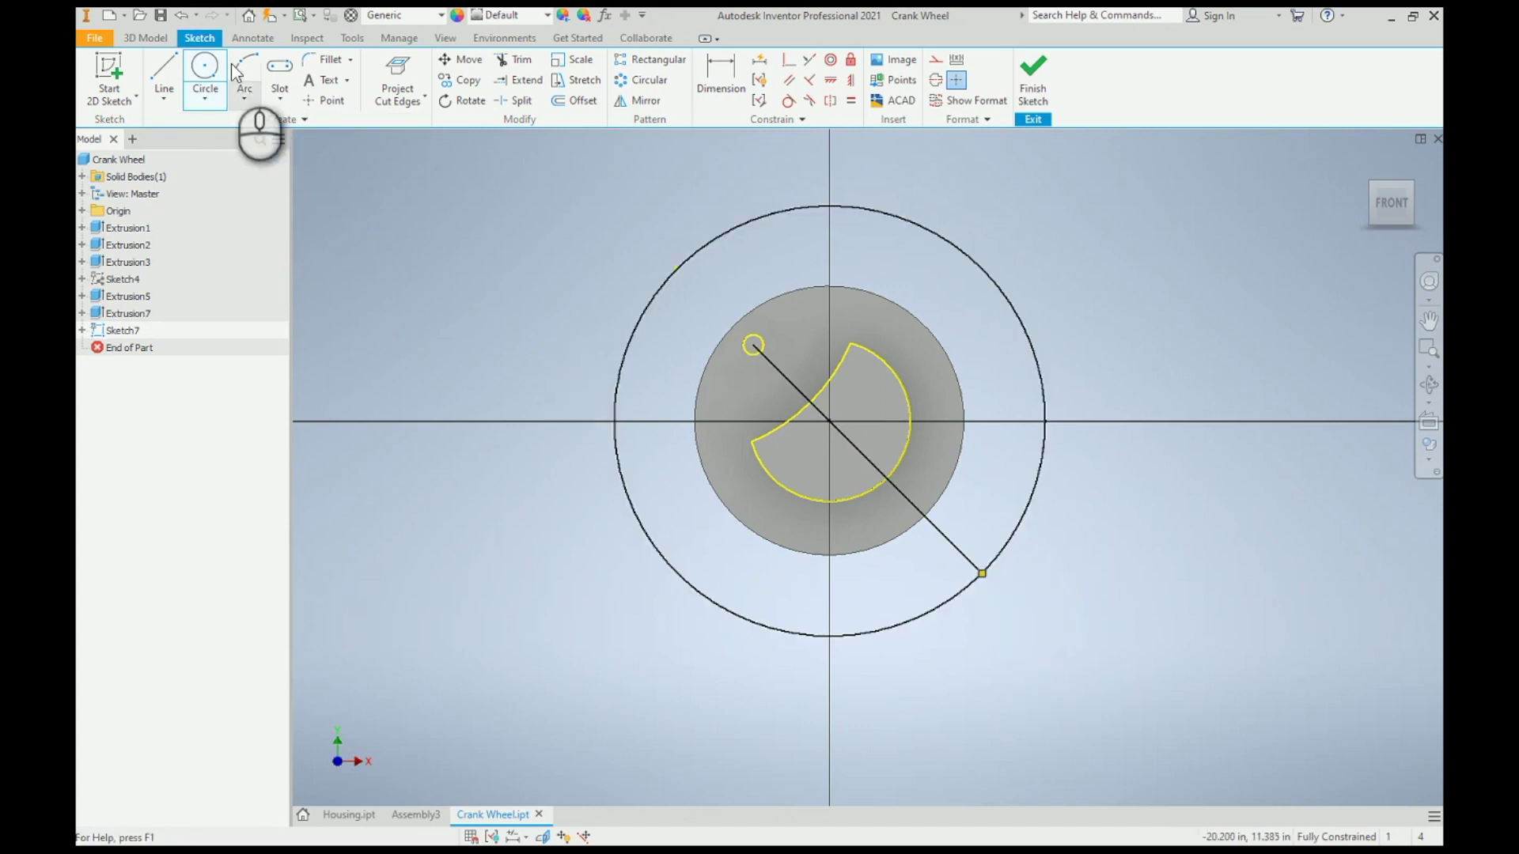
Step: Draw a circle centred on the line's outer endpoint and dimension its diameter to 14 in
{"action": "left_click", "coordinate": [205, 70]}
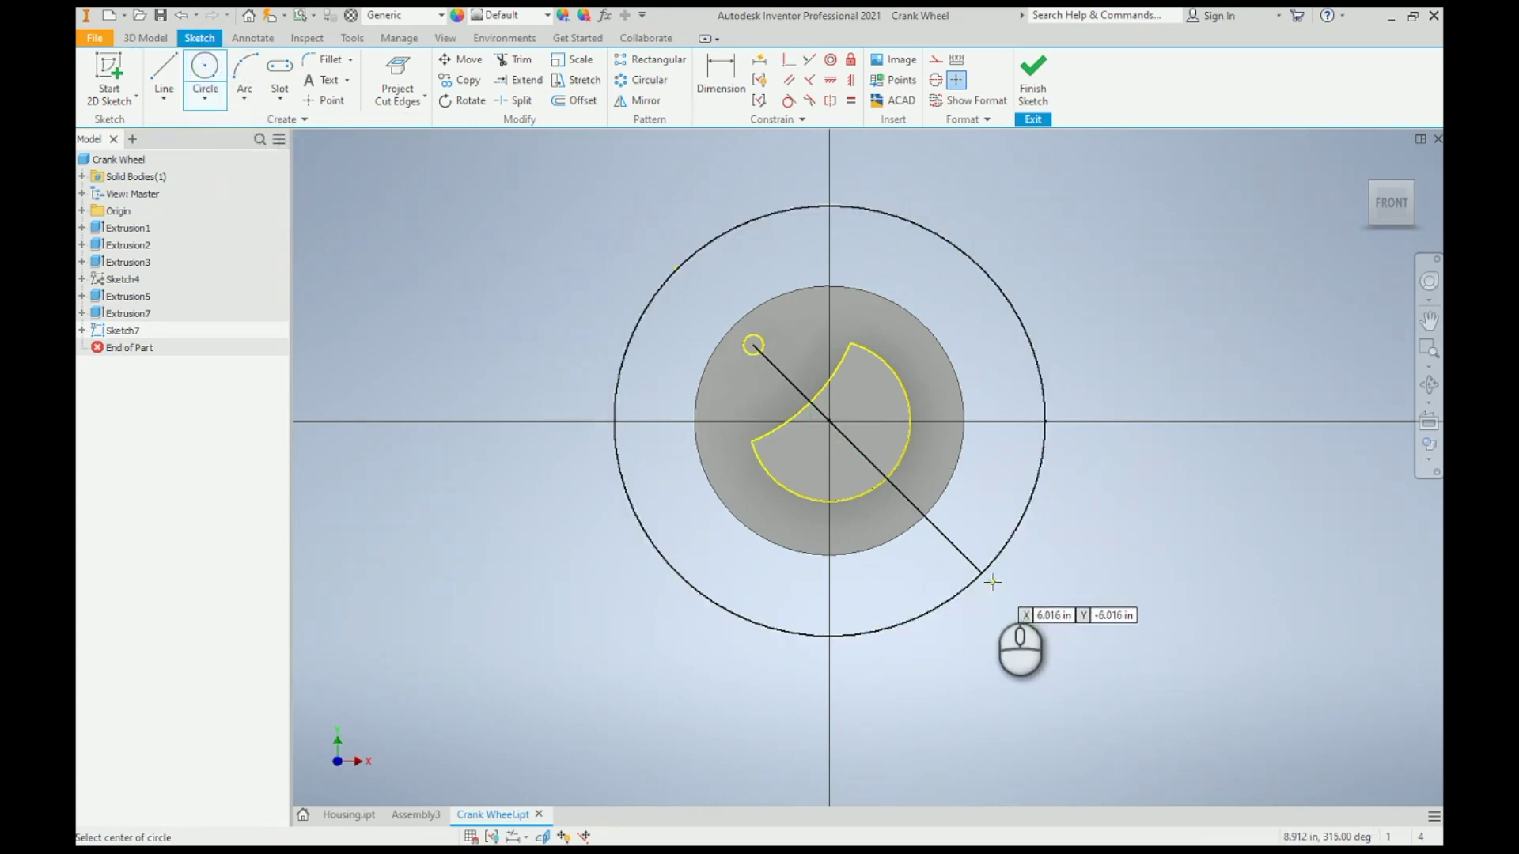
{"action": "left_click", "coordinate": [940, 575]}
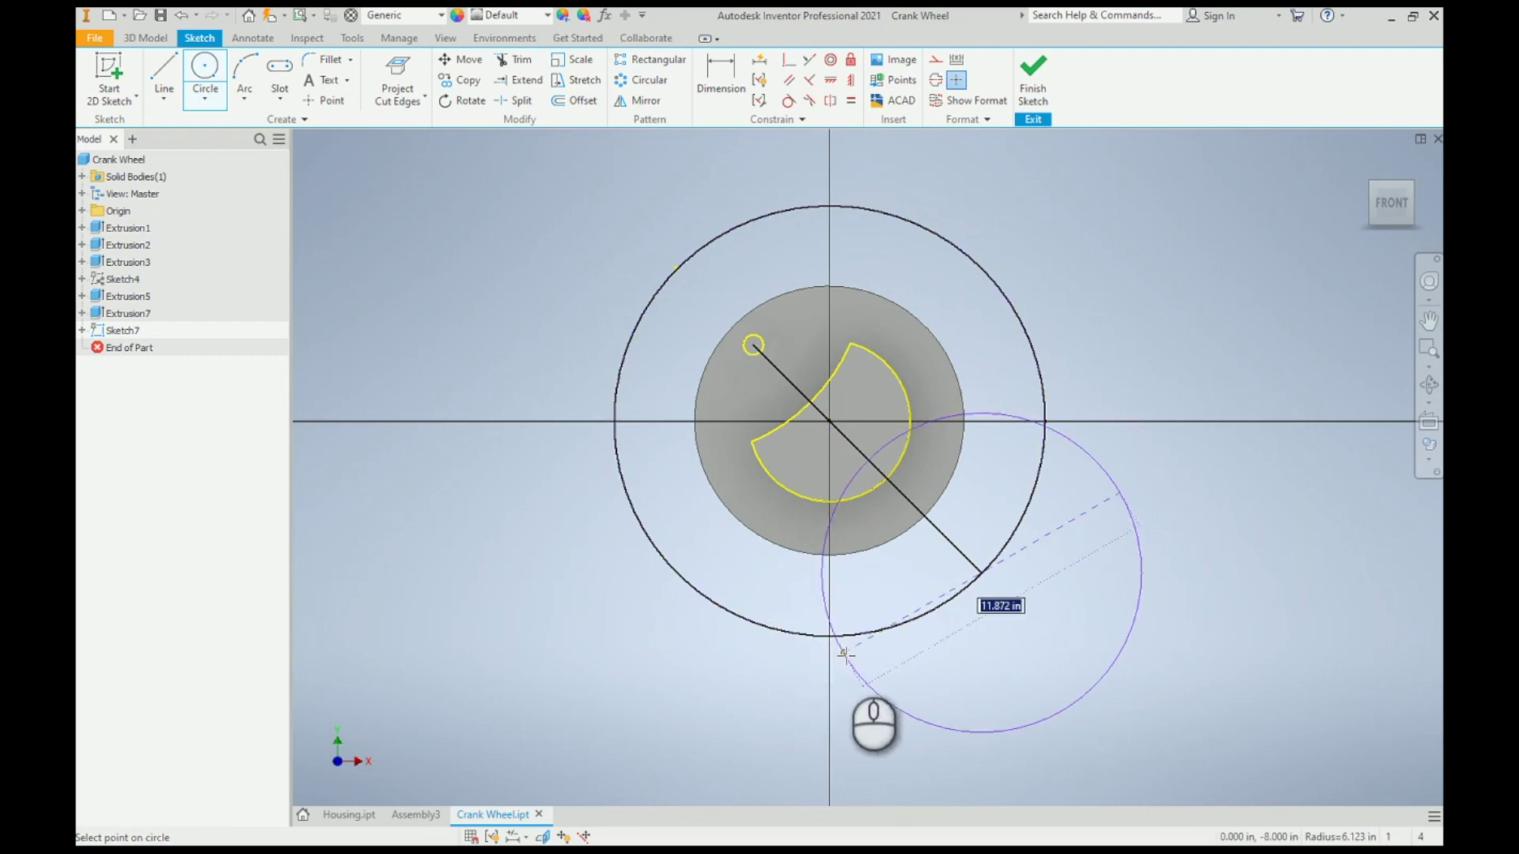
{"action": "left_click", "coordinate": [899, 712]}
{"action": "key", "text": "d"}
{"action": "left_click", "coordinate": [1096, 460]}
{"action": "left_click", "coordinate": [1140, 373]}
{"action": "type", "text": "14"}
{"action": "key", "text": "Return"}
Step: Extrude the two boss regions overlapped by the 14 in circle 1 in backwards to cut a concave side into the boss
{"action": "key", "text": "F6"}
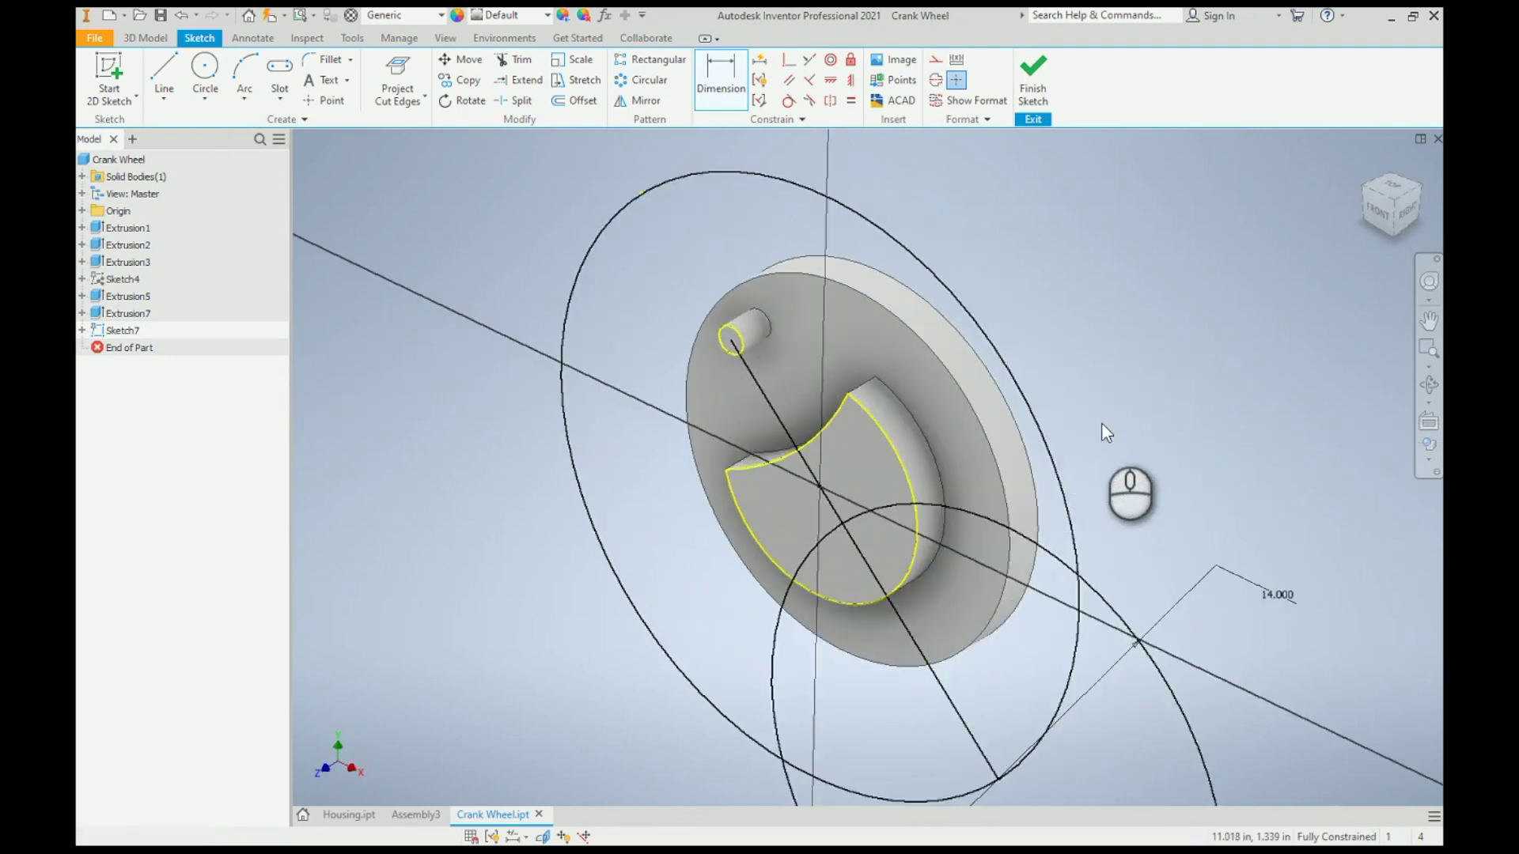
{"action": "key", "text": "e"}
{"action": "scroll", "coordinate": [1052, 400], "scroll_direction": "up", "scroll_amount": 5}
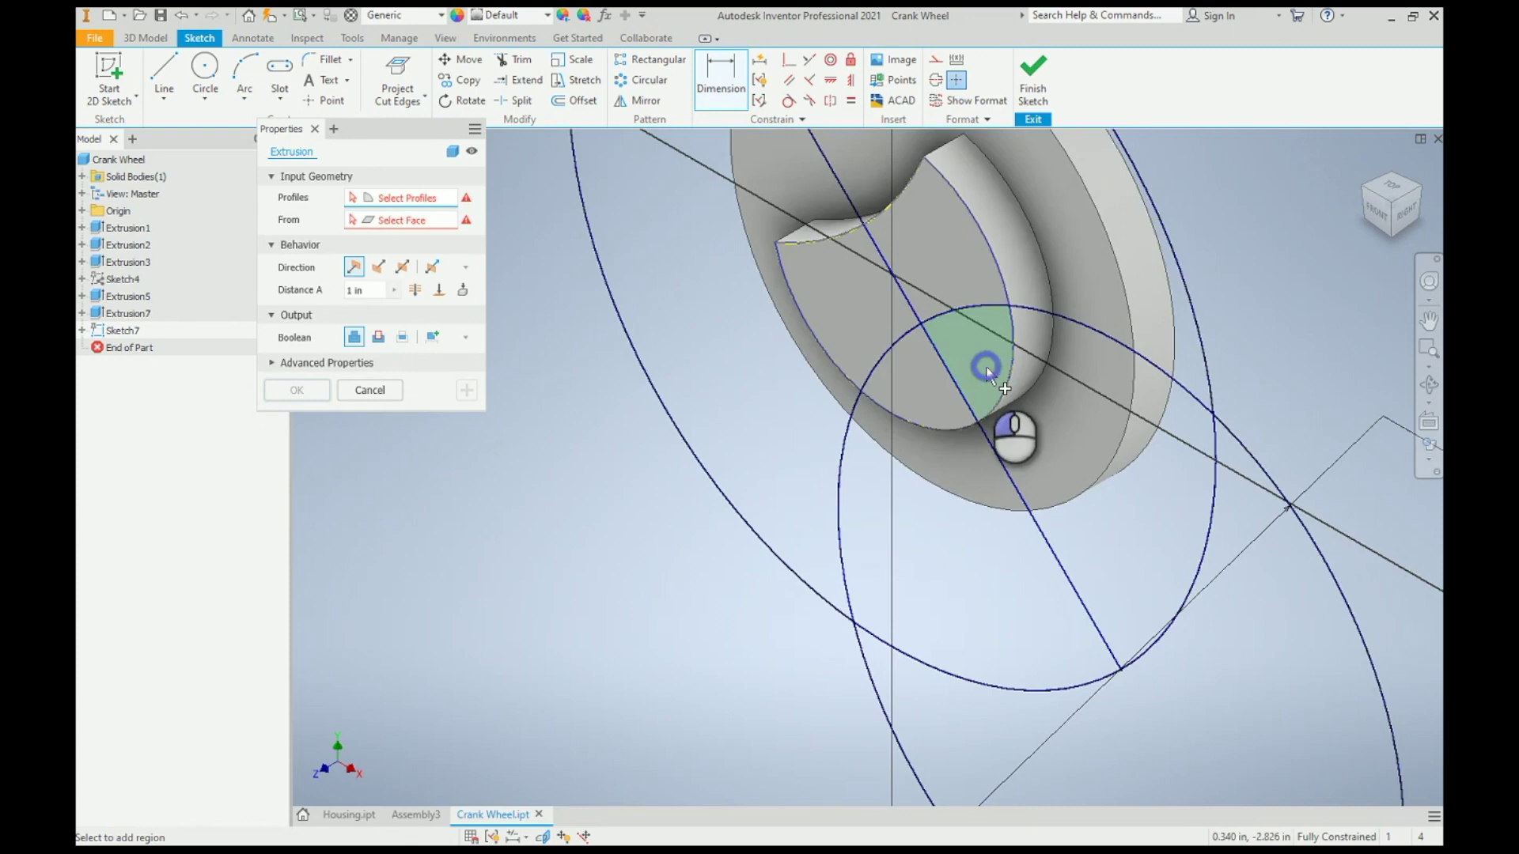
{"action": "left_click", "coordinate": [989, 372]}
{"action": "left_click", "coordinate": [934, 388]}
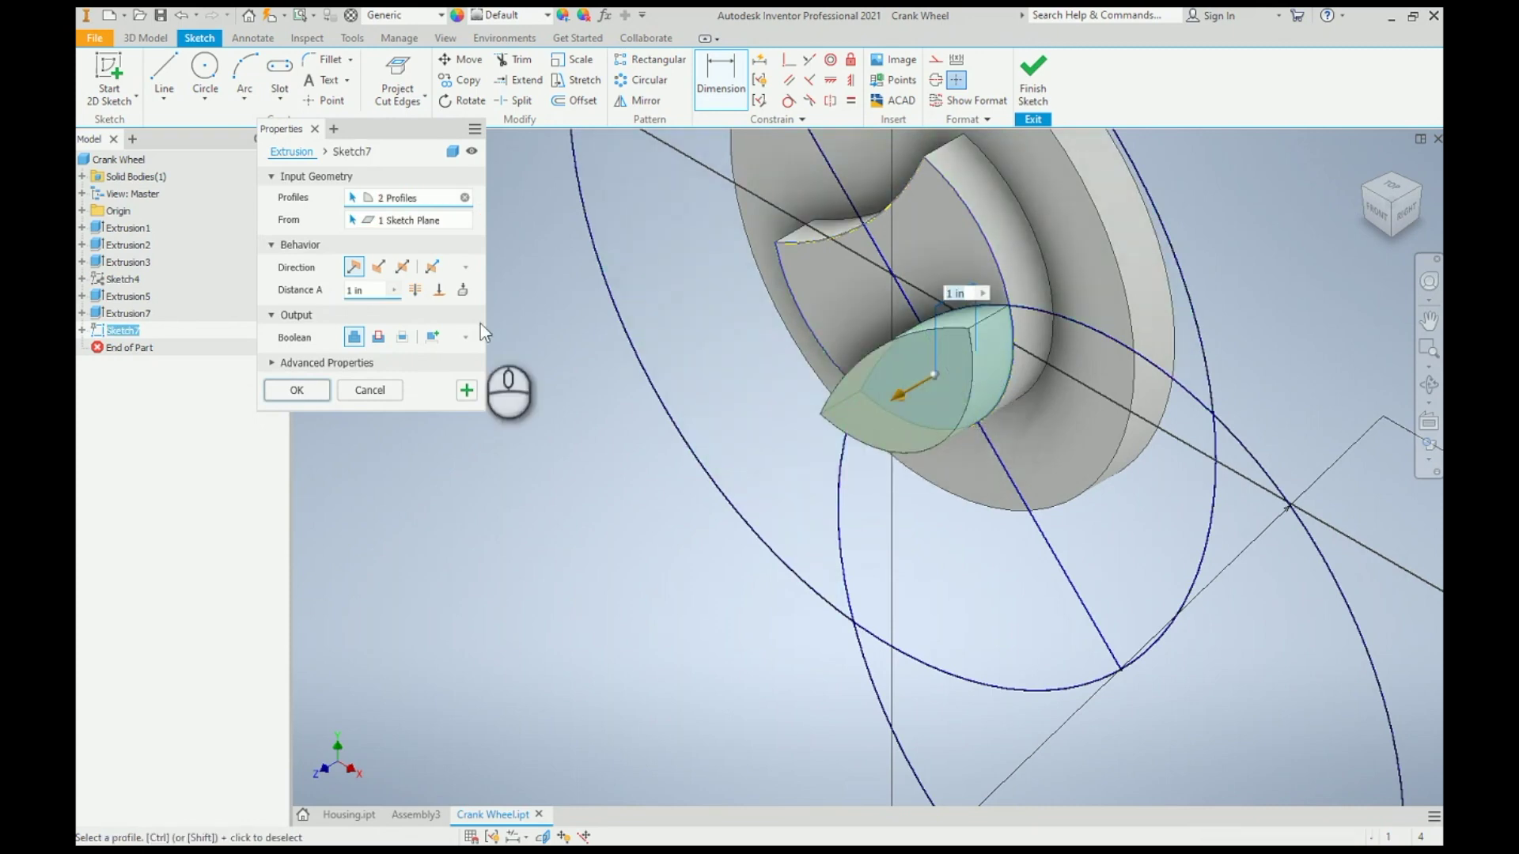
{"action": "left_click", "coordinate": [380, 267]}
{"action": "left_click", "coordinate": [296, 390]}
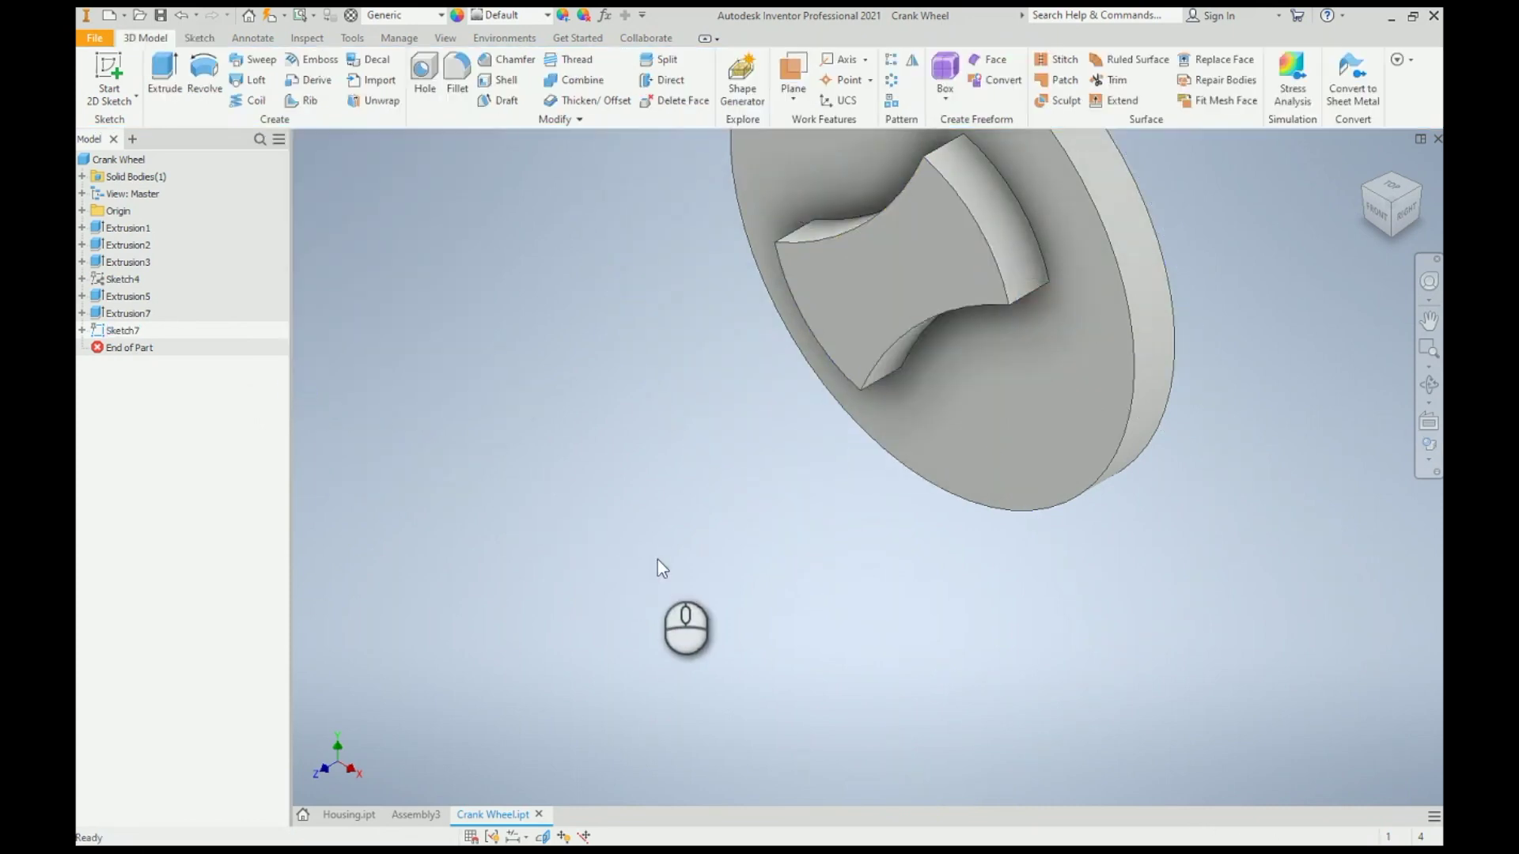
Step: Start a sketch on the wheel's front face and project the cut edges
{"action": "scroll", "coordinate": [657, 558], "scroll_direction": "down", "scroll_amount": 3}
{"action": "left_click", "coordinate": [123, 89]}
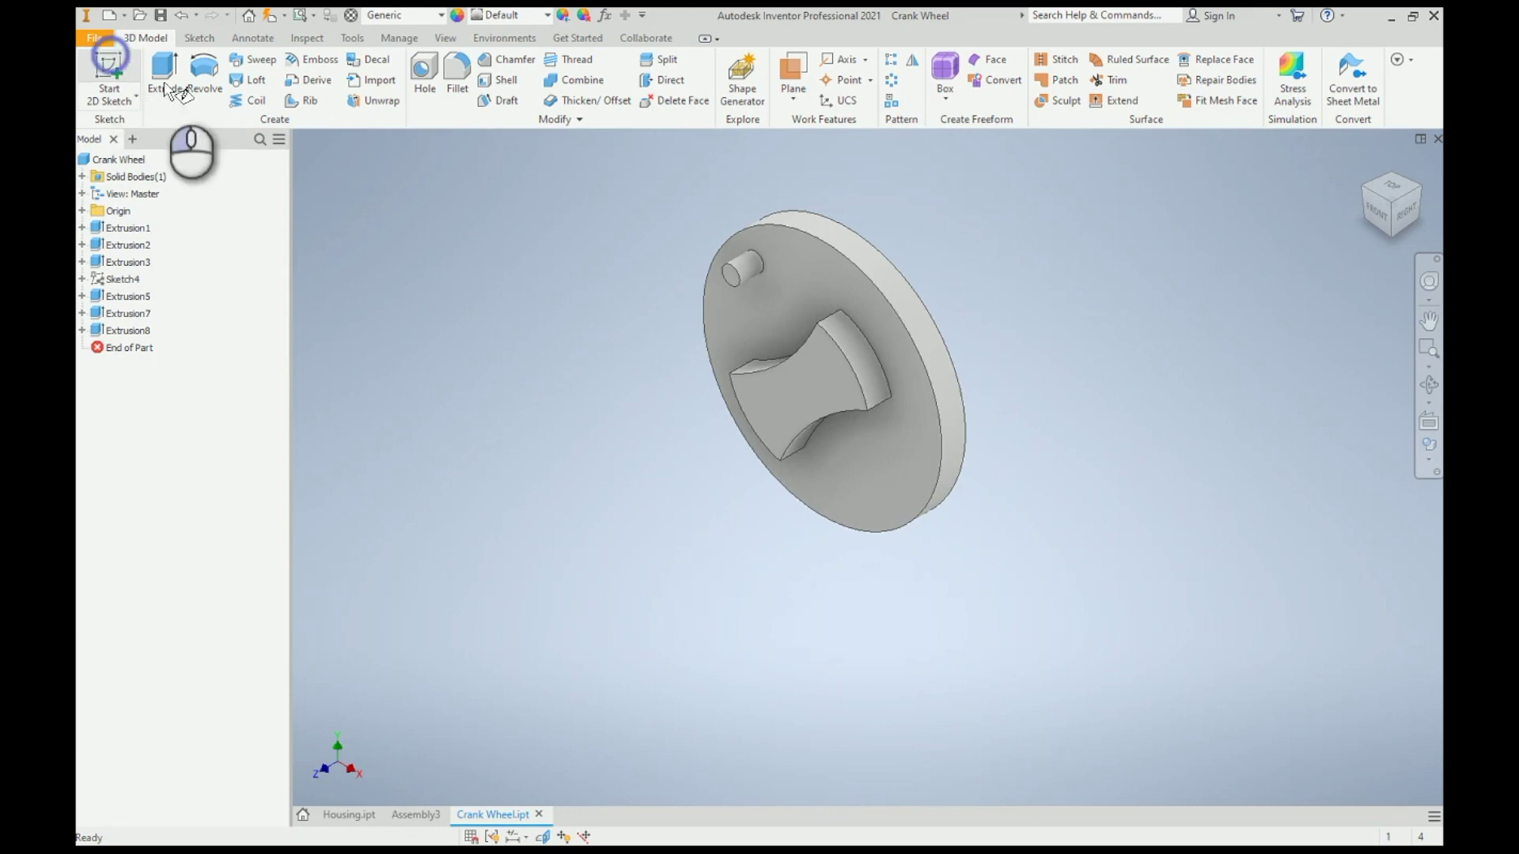
{"action": "left_click", "coordinate": [827, 411]}
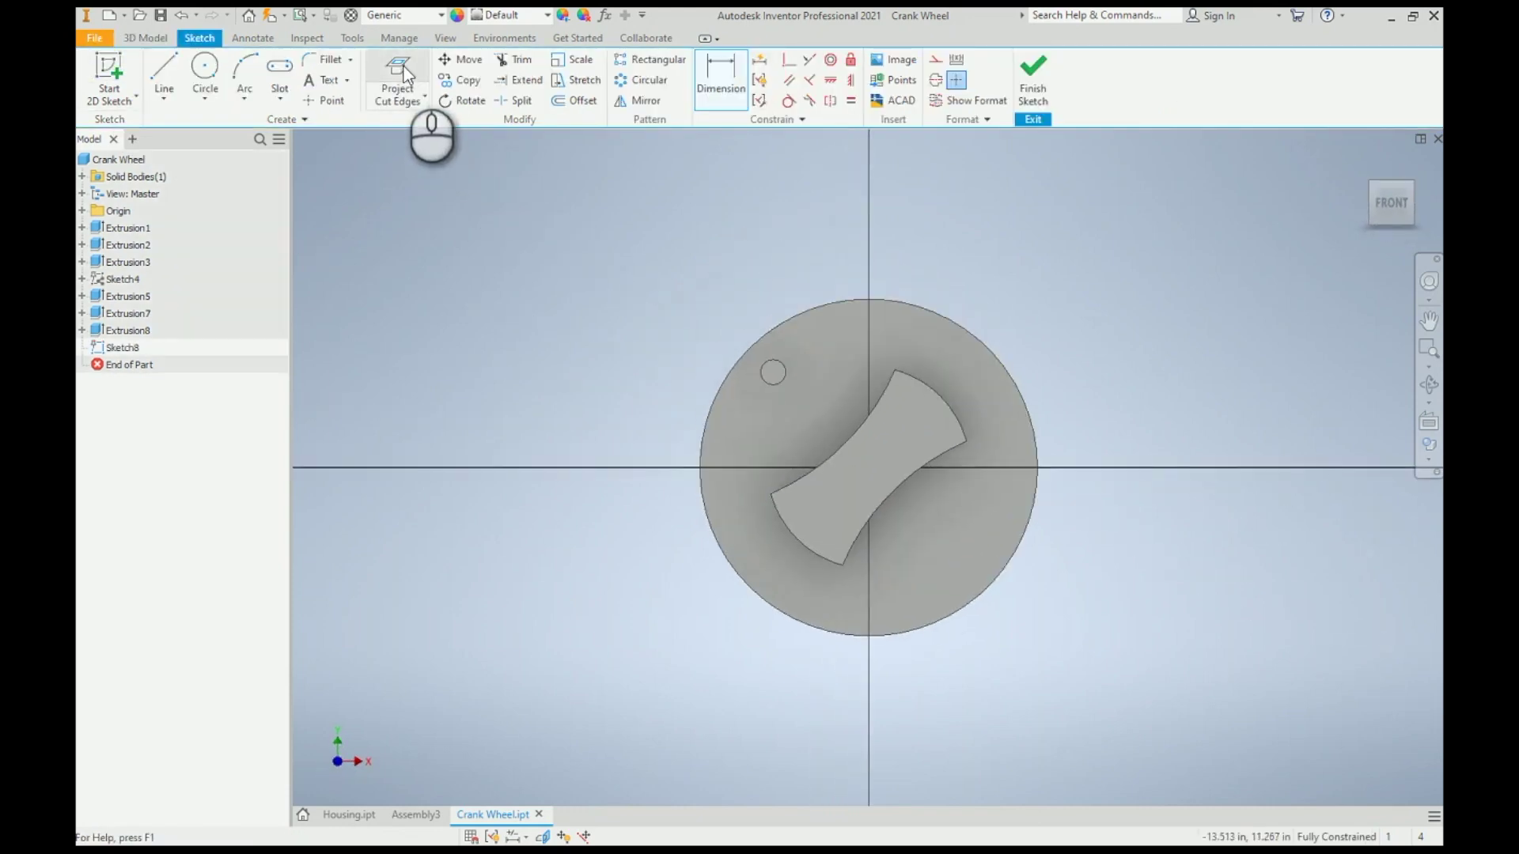
{"action": "left_click", "coordinate": [403, 73]}
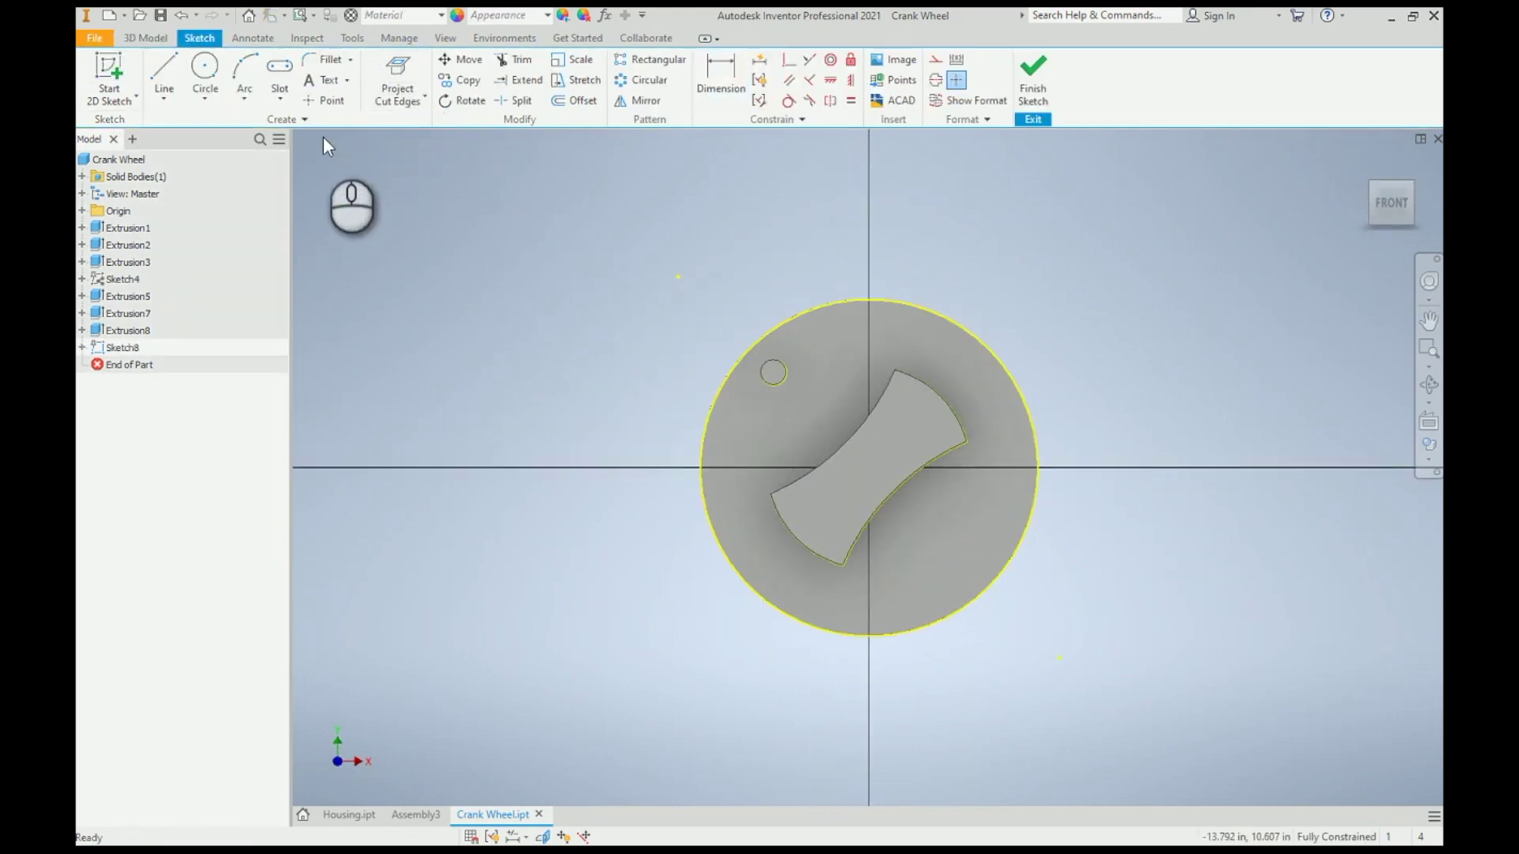
Step: Switch the display to Wireframe and draw a circle centred on the wheel through the crank pin's centre
{"action": "left_click", "coordinate": [1426, 471]}
{"action": "left_click", "coordinate": [1250, 547]}
{"action": "left_click", "coordinate": [206, 75]}
{"action": "left_click", "coordinate": [868, 467]}
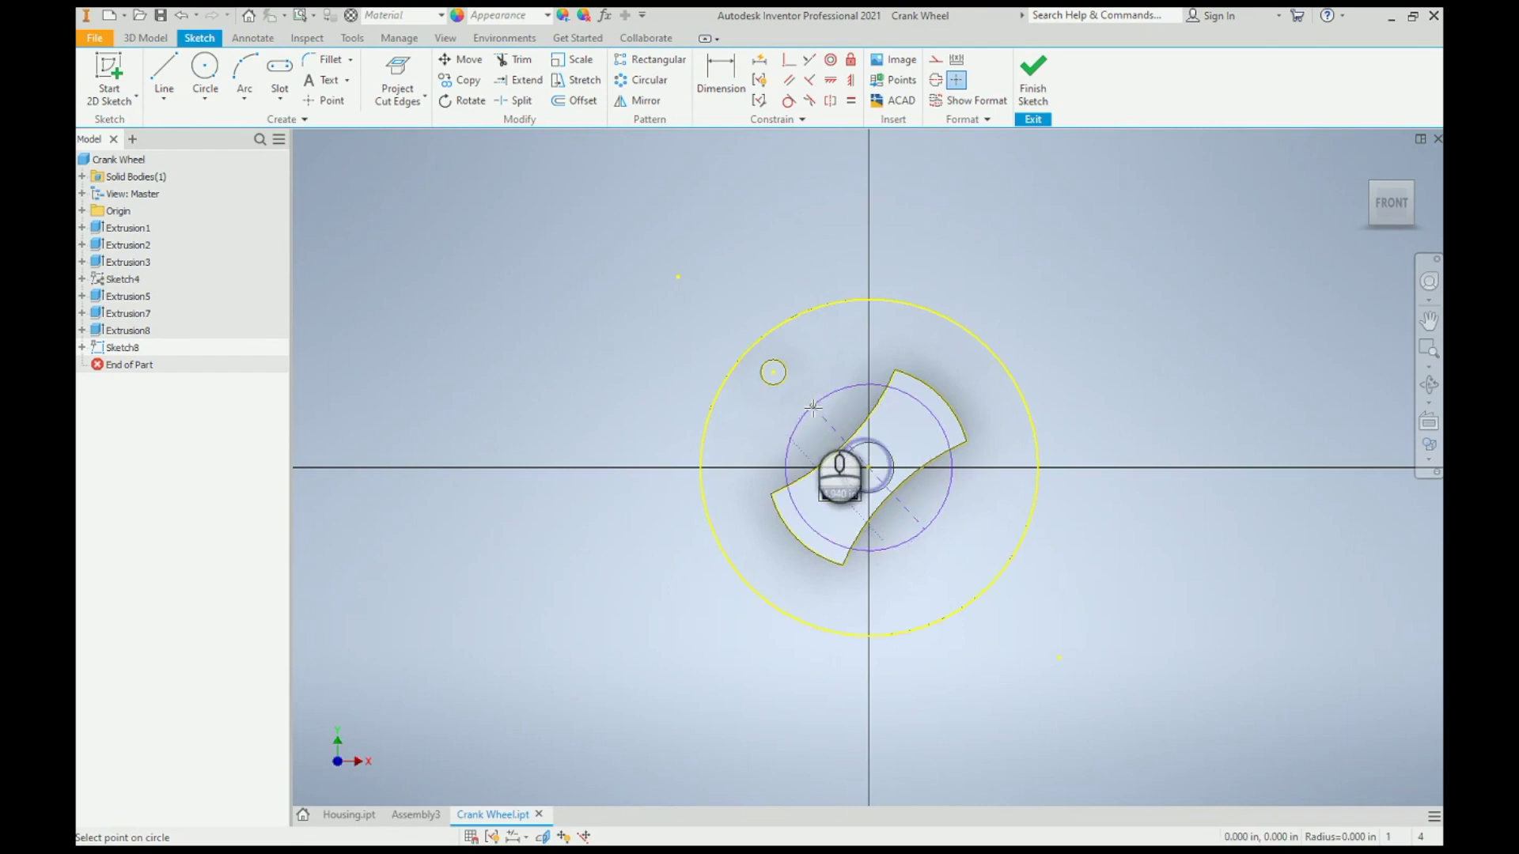
{"action": "left_click", "coordinate": [773, 372]}
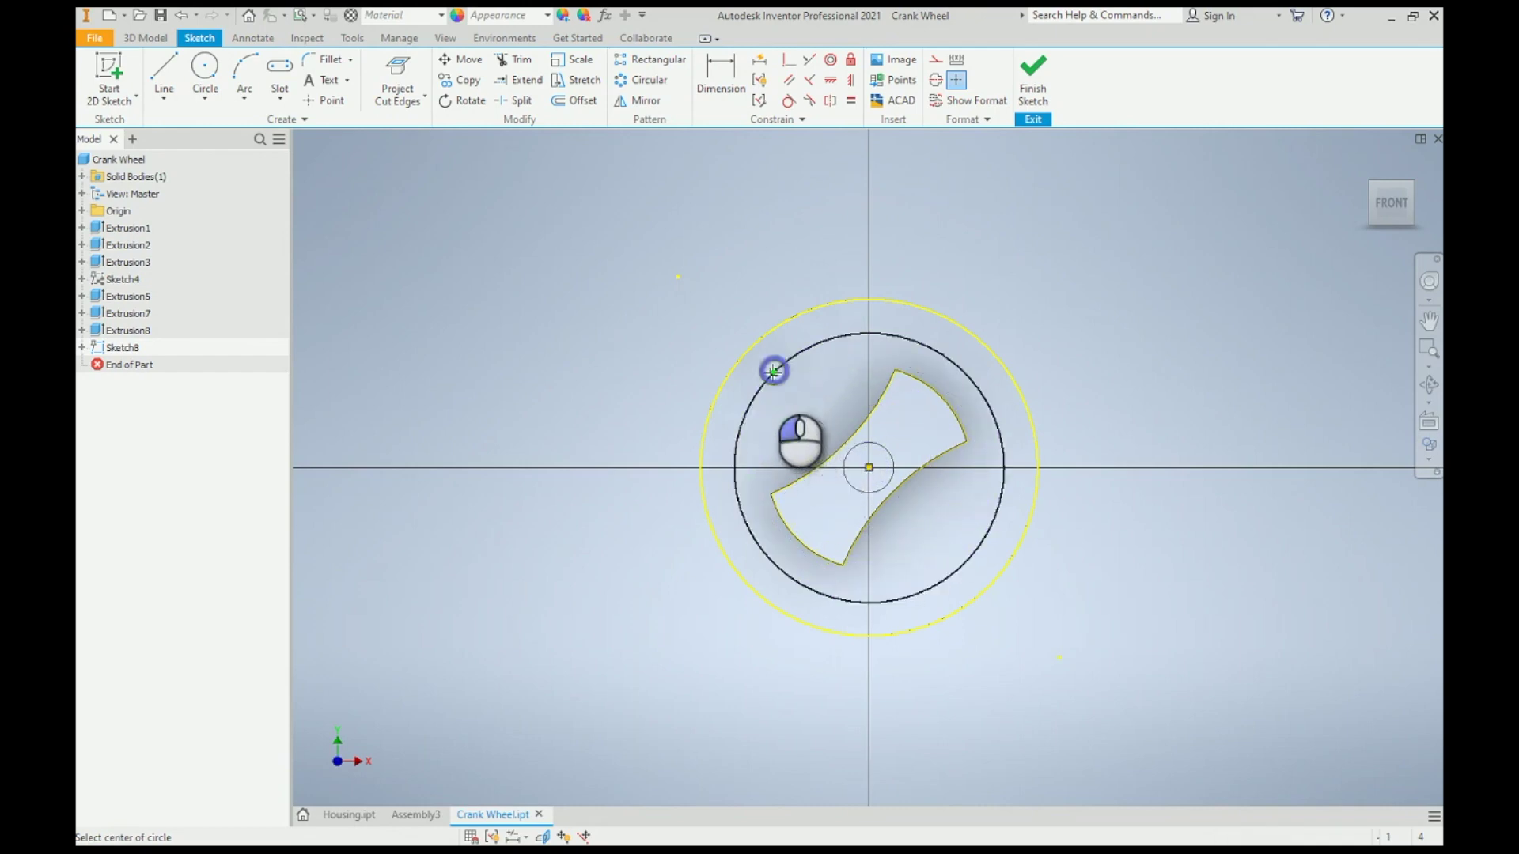
Step: Draw a line from the crank pin's centre to the opposite side of the circle and constrain it coincident with the wheel's centre
{"action": "left_click", "coordinate": [164, 68]}
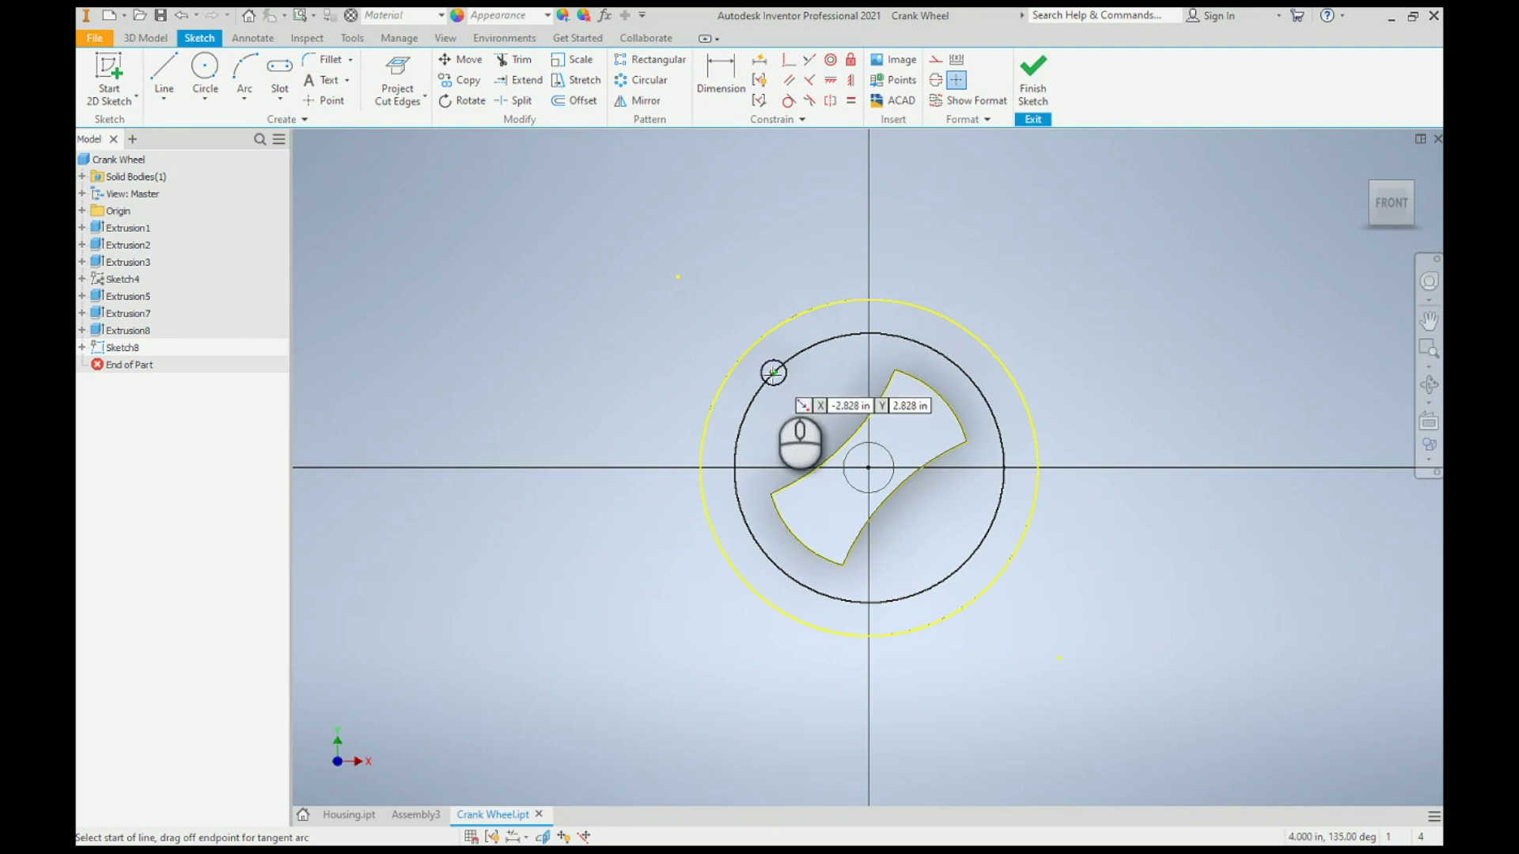
{"action": "left_click", "coordinate": [773, 372]}
{"action": "left_click", "coordinate": [948, 580]}
{"action": "left_click", "coordinate": [789, 59]}
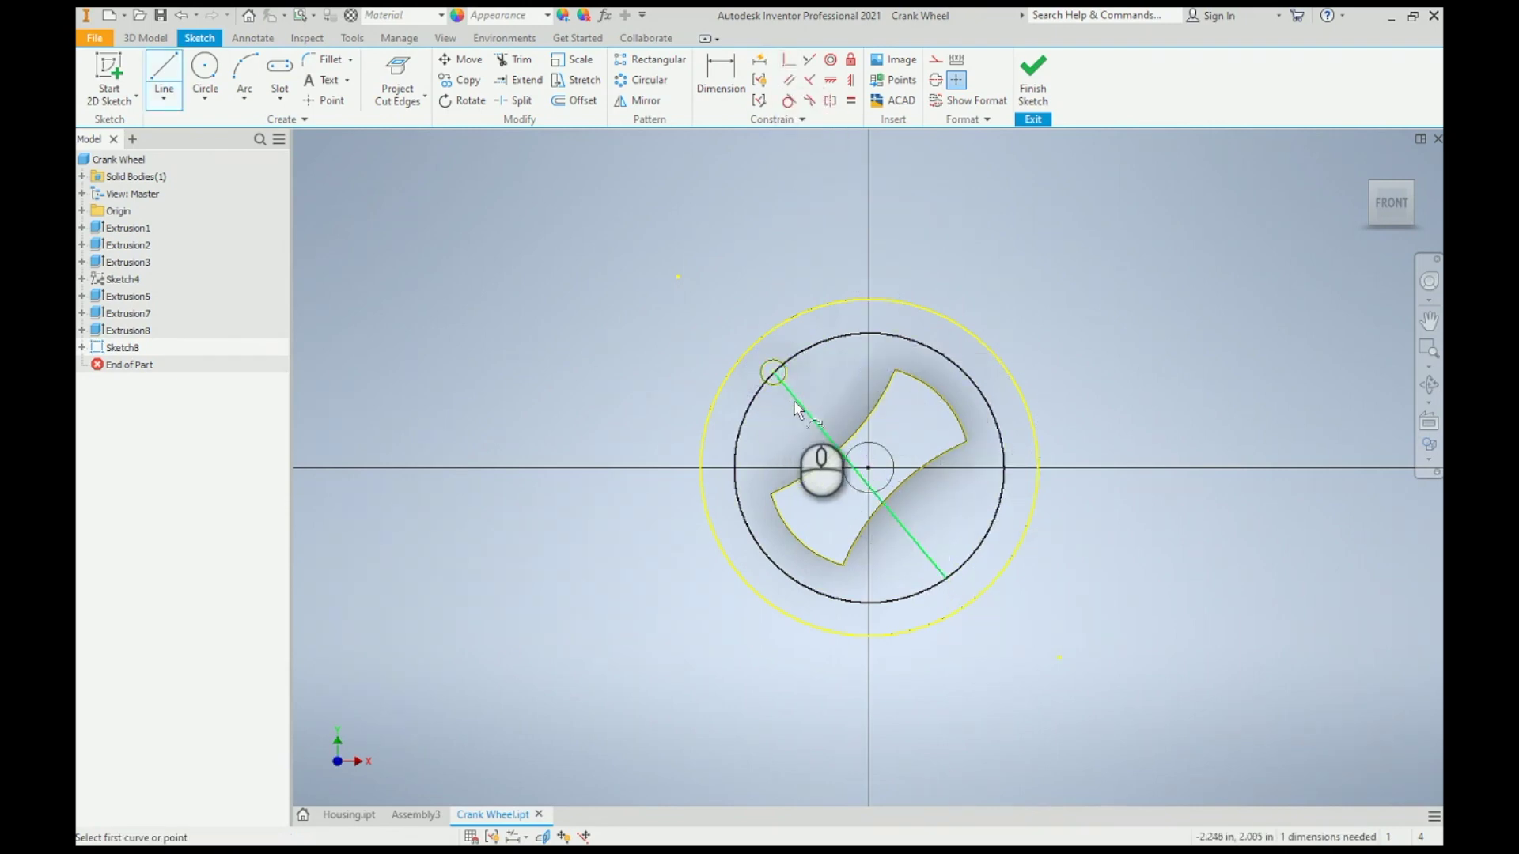
{"action": "left_click", "coordinate": [867, 466]}
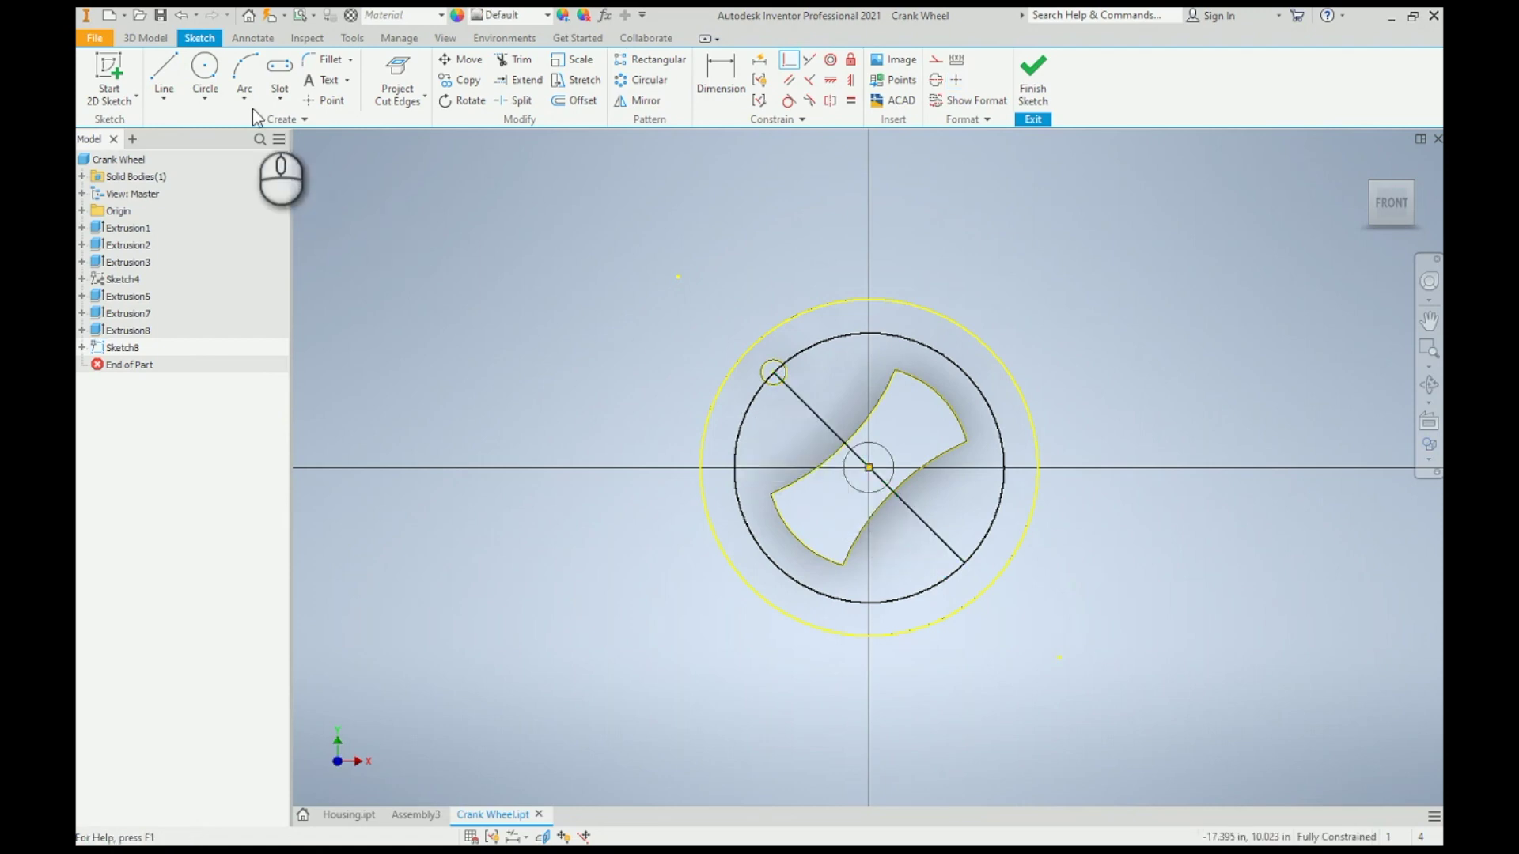
Step: Draw a circle at the line's far endpoint and dimension its diameter to .75 in
{"action": "left_click", "coordinate": [213, 77]}
{"action": "left_click", "coordinate": [965, 565]}
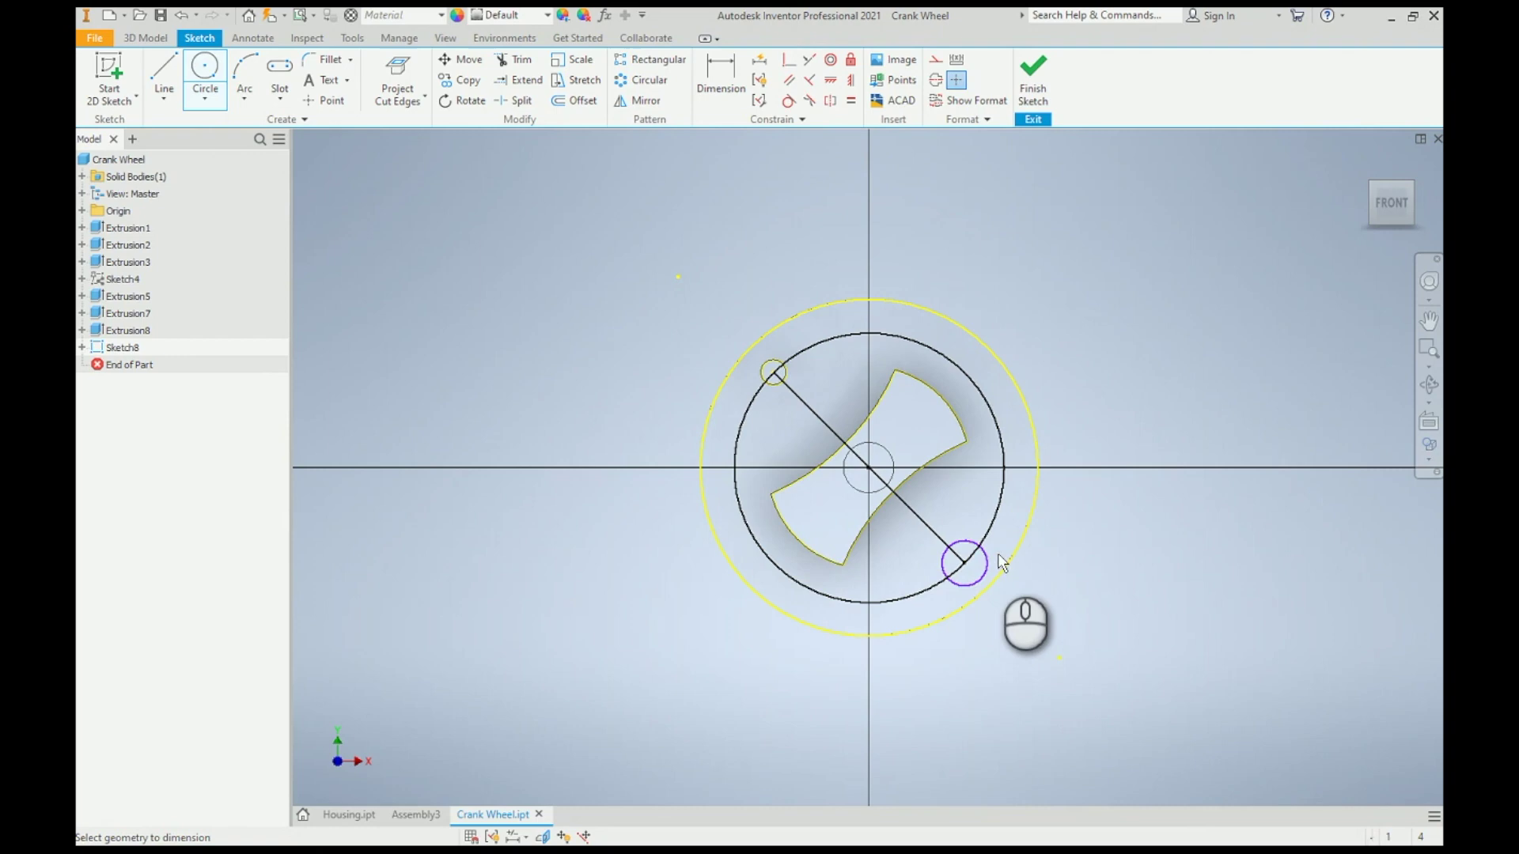
{"action": "left_click", "coordinate": [988, 571]}
{"action": "left_click", "coordinate": [1066, 565]}
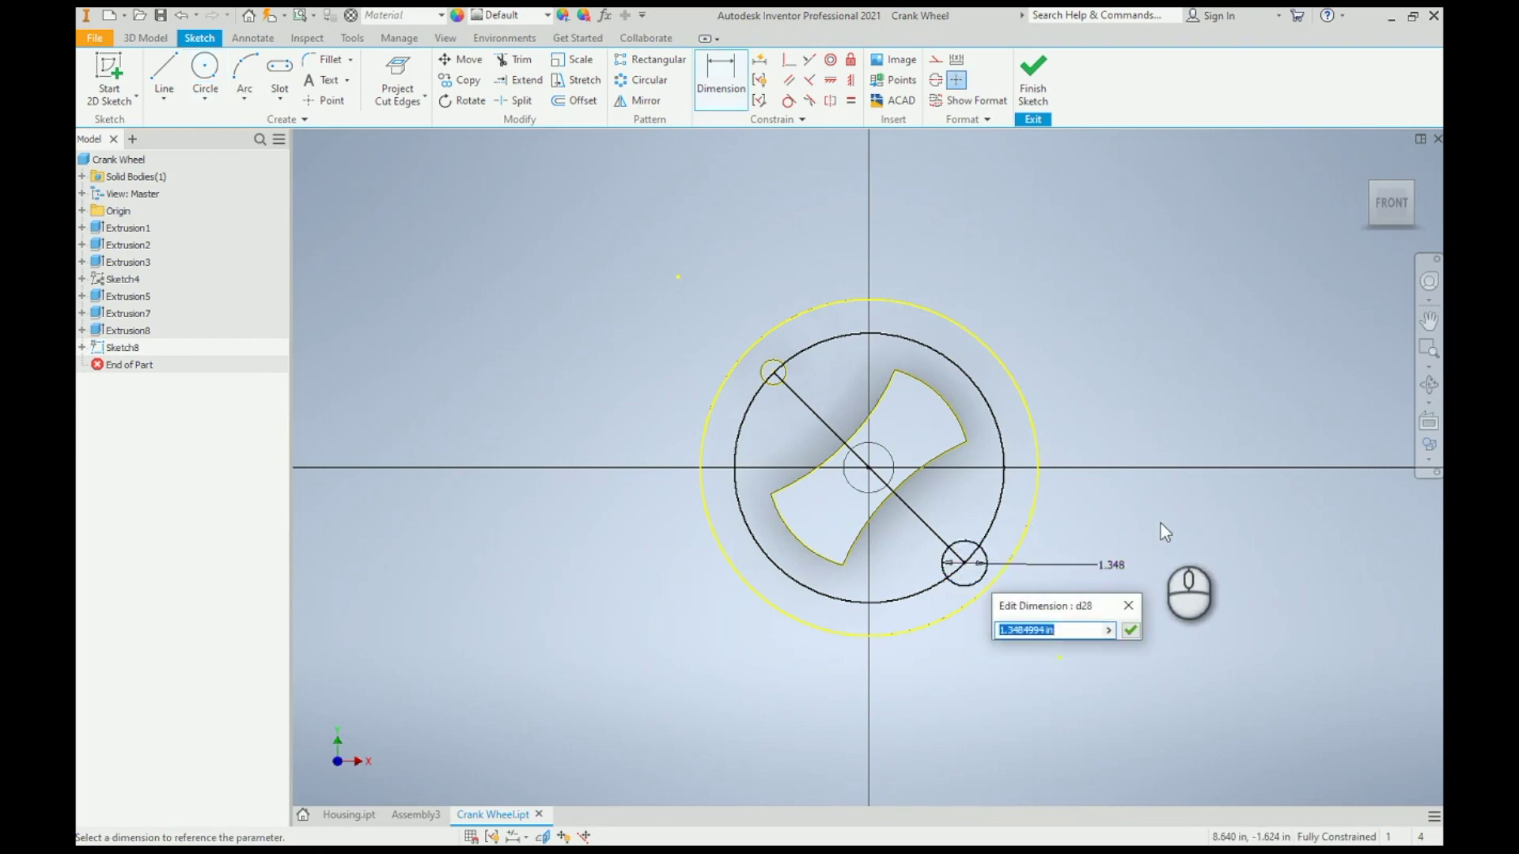
{"action": "type", "text": ".75"}
{"action": "key", "text": "Return"}
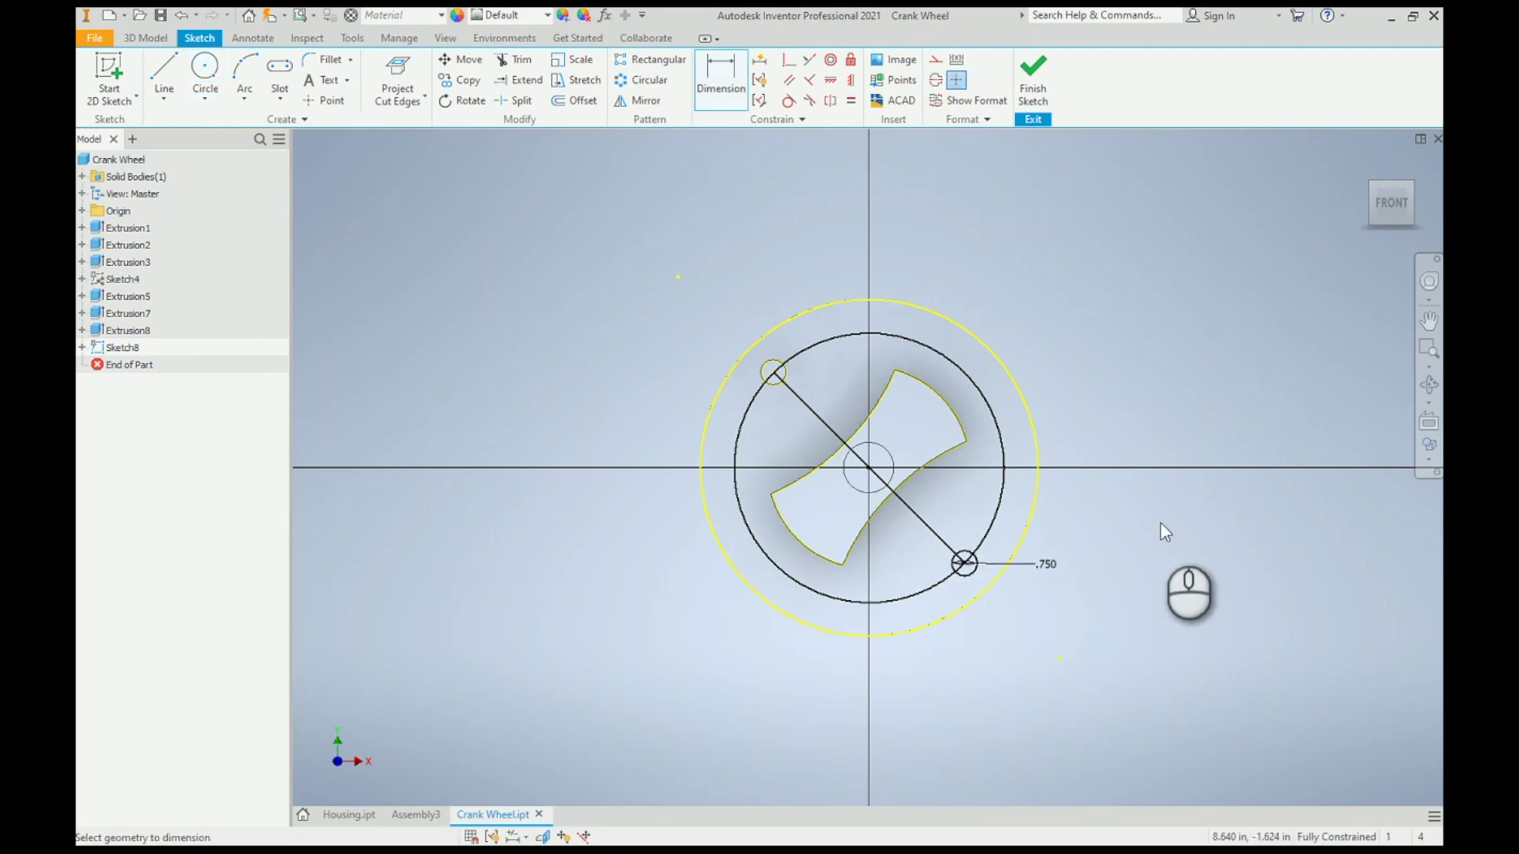
Step: Extrude the .75 in circle's profiles 1 in forward as a second crank pin
{"action": "key", "text": "F6"}
{"action": "key", "text": "e"}
{"action": "scroll", "coordinate": [899, 510], "scroll_direction": "up", "scroll_amount": 5}
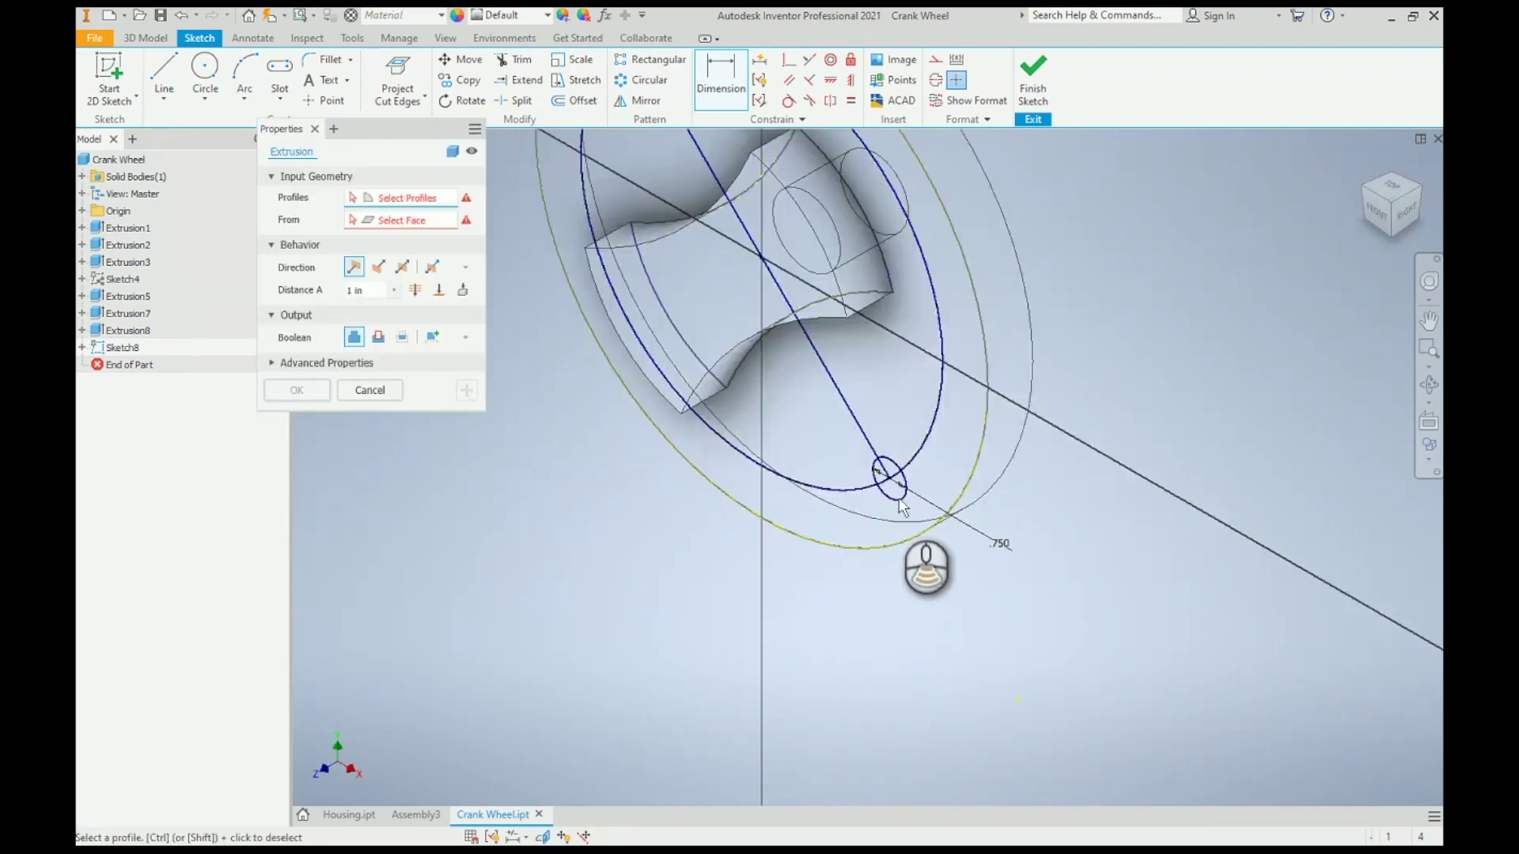
{"action": "left_click", "coordinate": [878, 461]}
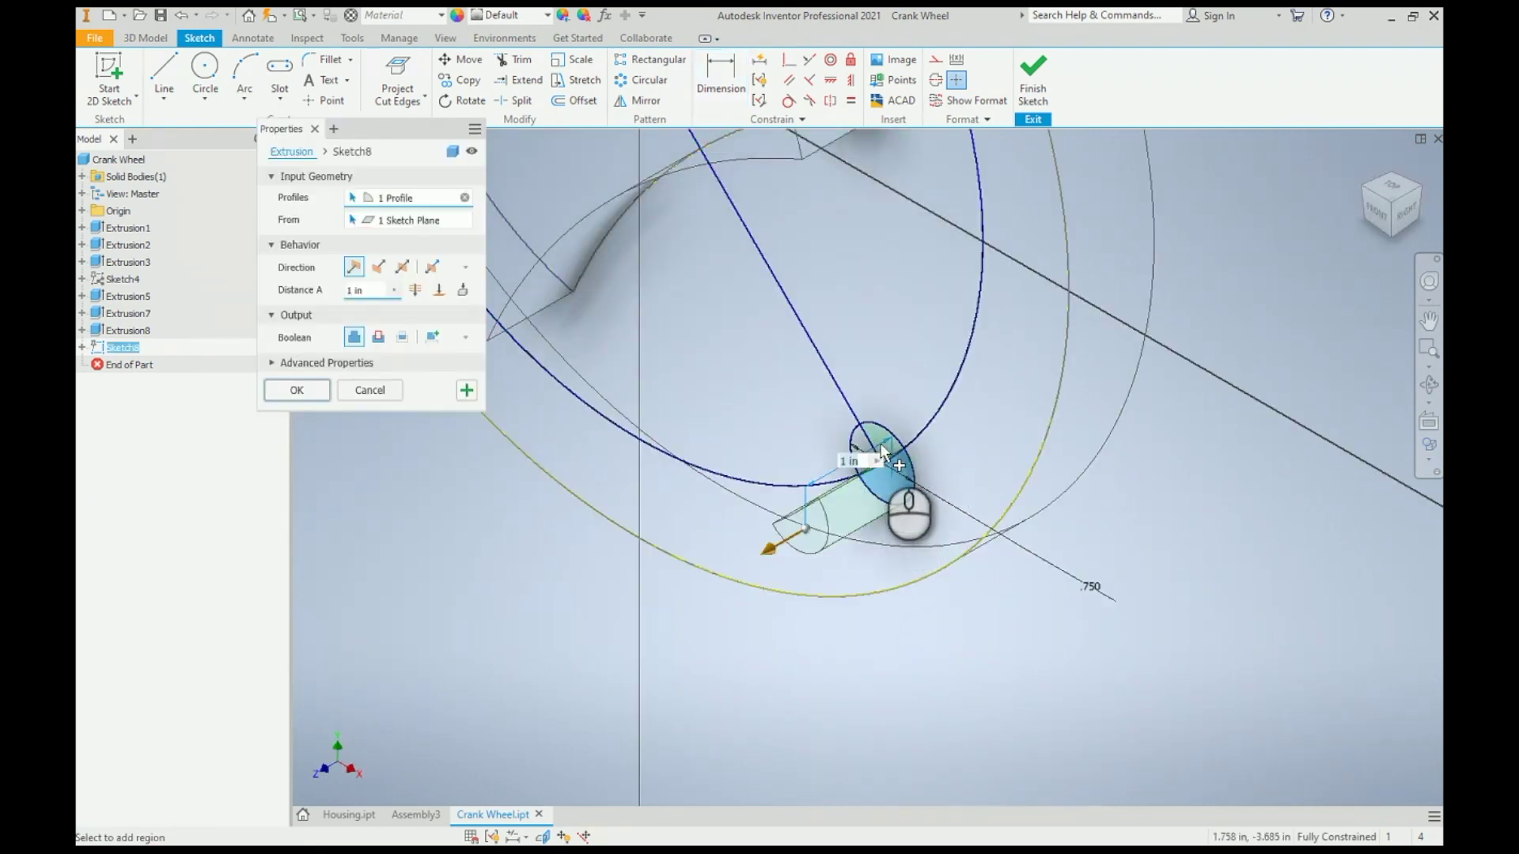
{"action": "left_click", "coordinate": [880, 448]}
{"action": "left_click", "coordinate": [312, 390]}
Step: Set the Crank Wheel's visual style back to Shaded with edges
{"action": "scroll", "coordinate": [704, 630], "scroll_direction": "down", "scroll_amount": 3}
{"action": "scroll", "coordinate": [723, 614], "scroll_direction": "down", "scroll_amount": 3}
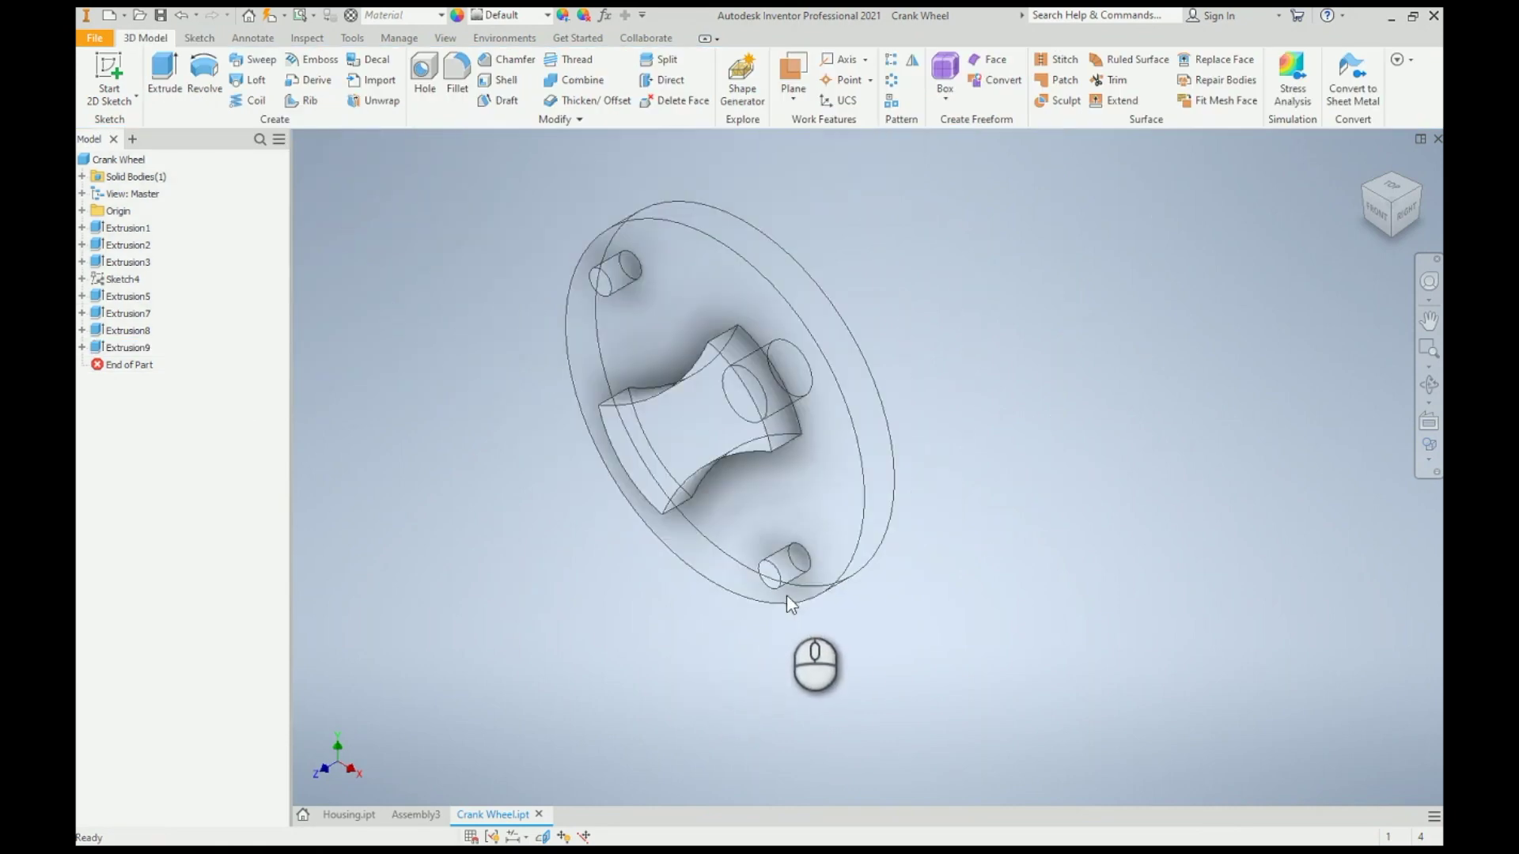
{"action": "left_click", "coordinate": [1431, 465]}
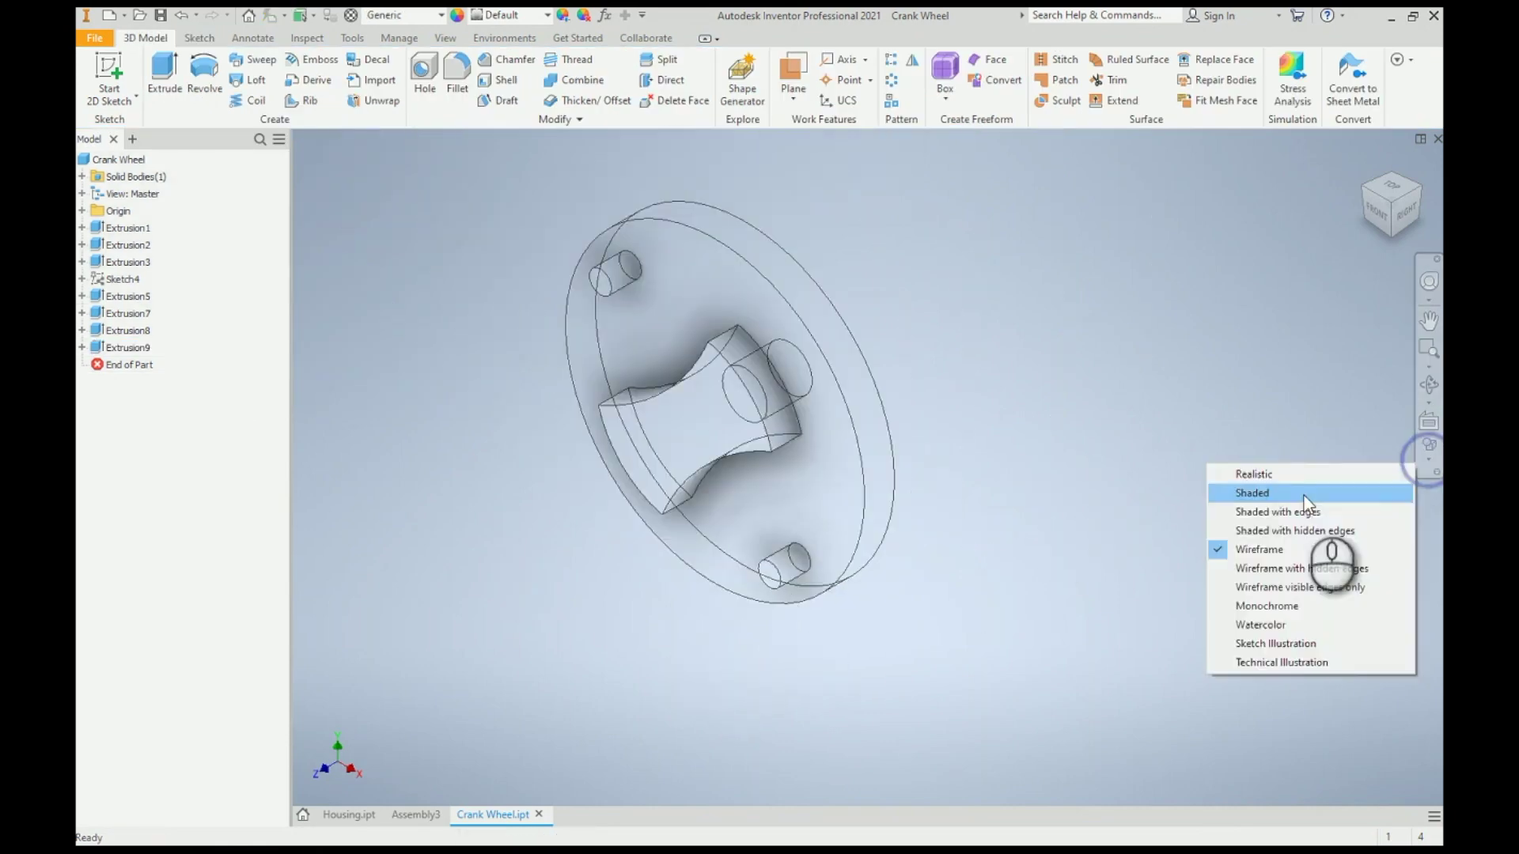
{"action": "left_click", "coordinate": [1269, 506]}
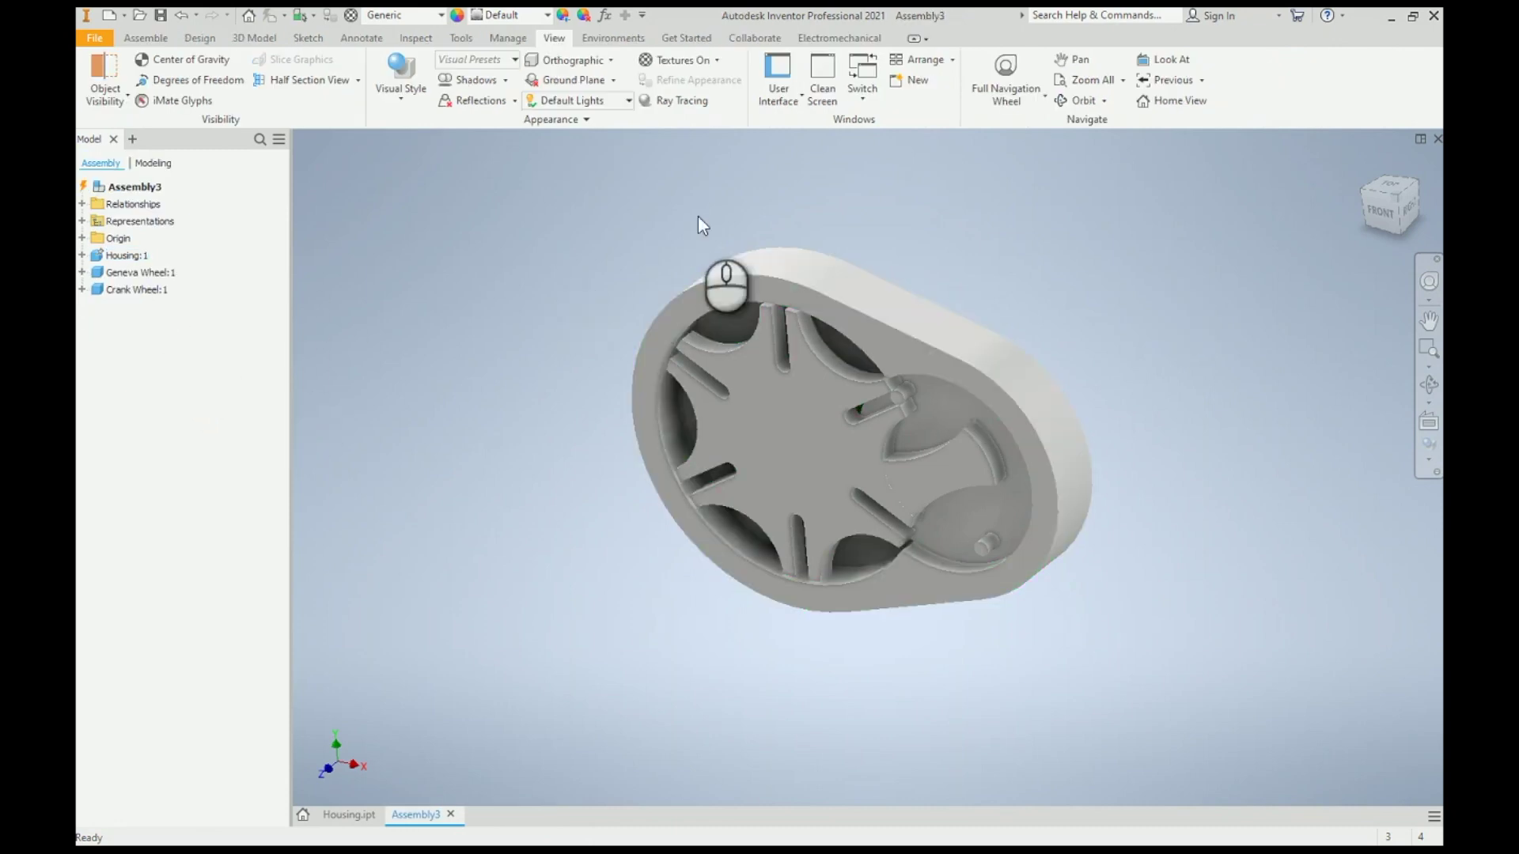
Step: Enter the Dynamic Simulation environment for Assembly3 and delete the existing 3D Contact joint
{"action": "left_click", "coordinate": [613, 38]}
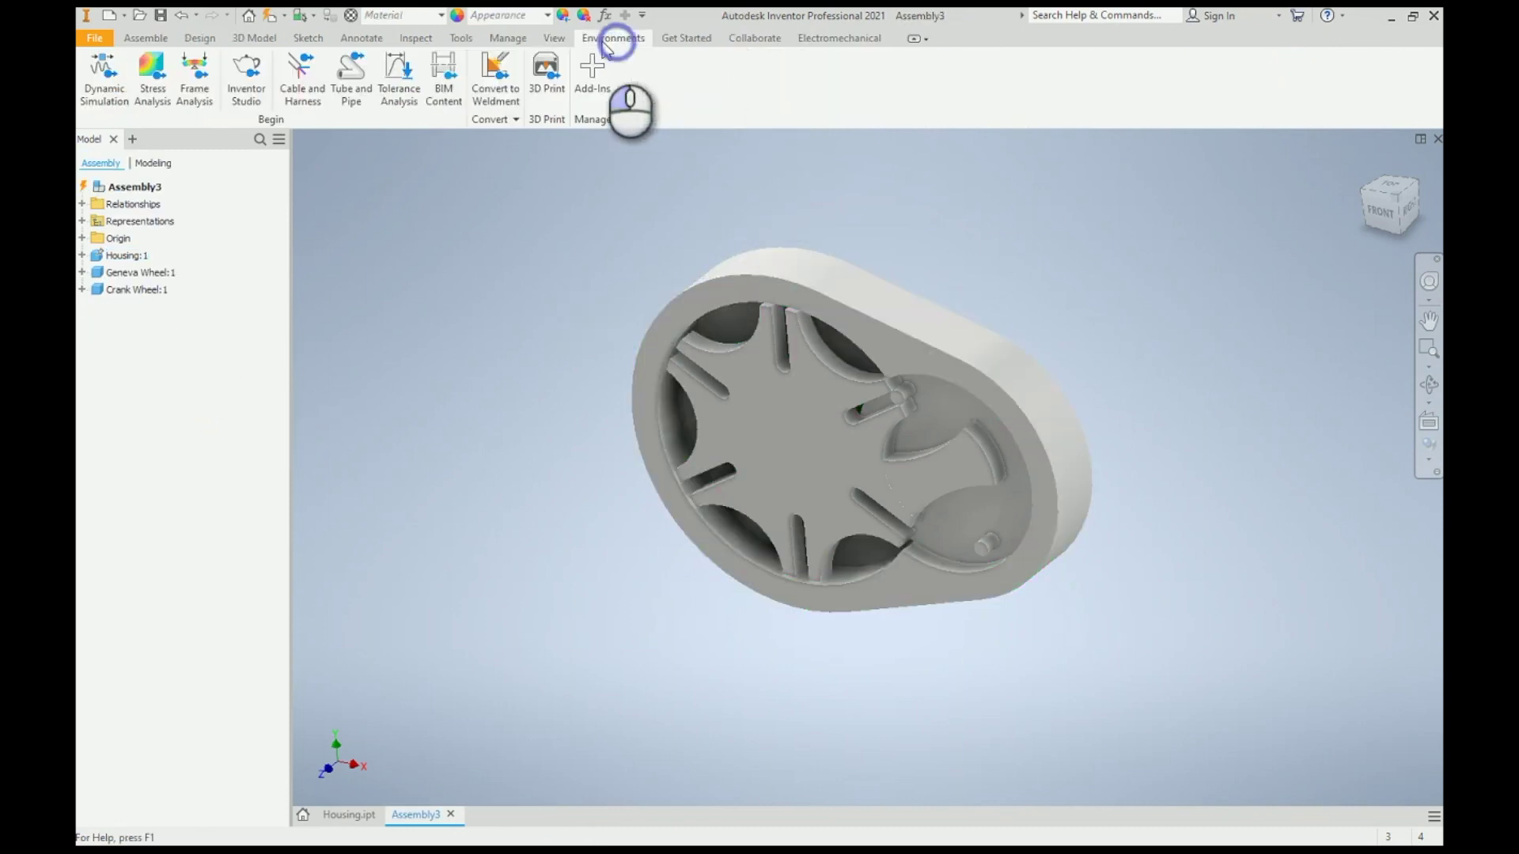
{"action": "left_click", "coordinate": [103, 75]}
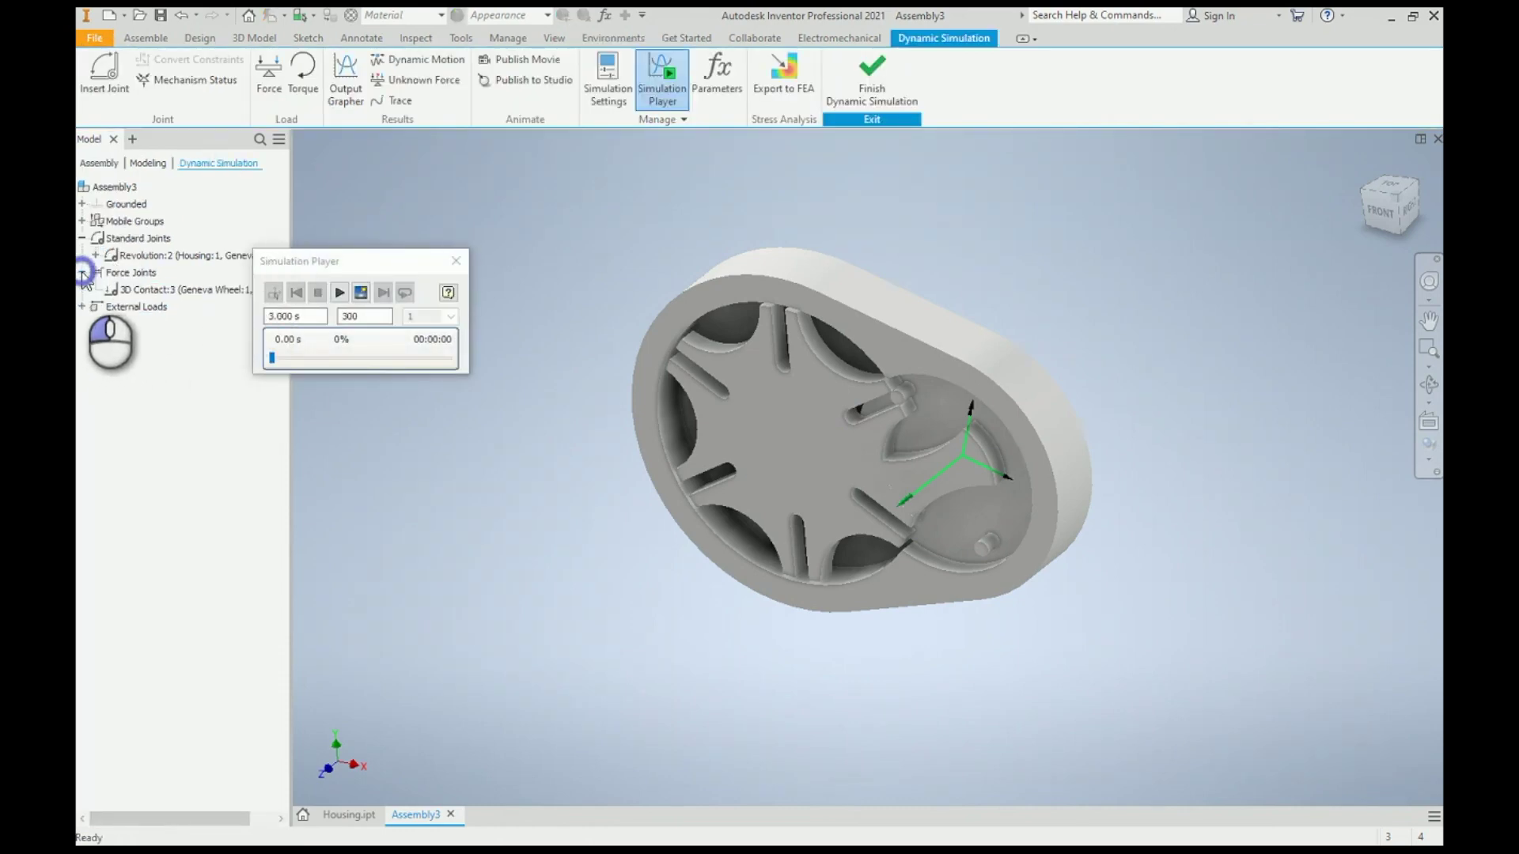
{"action": "right_click", "coordinate": [141, 290]}
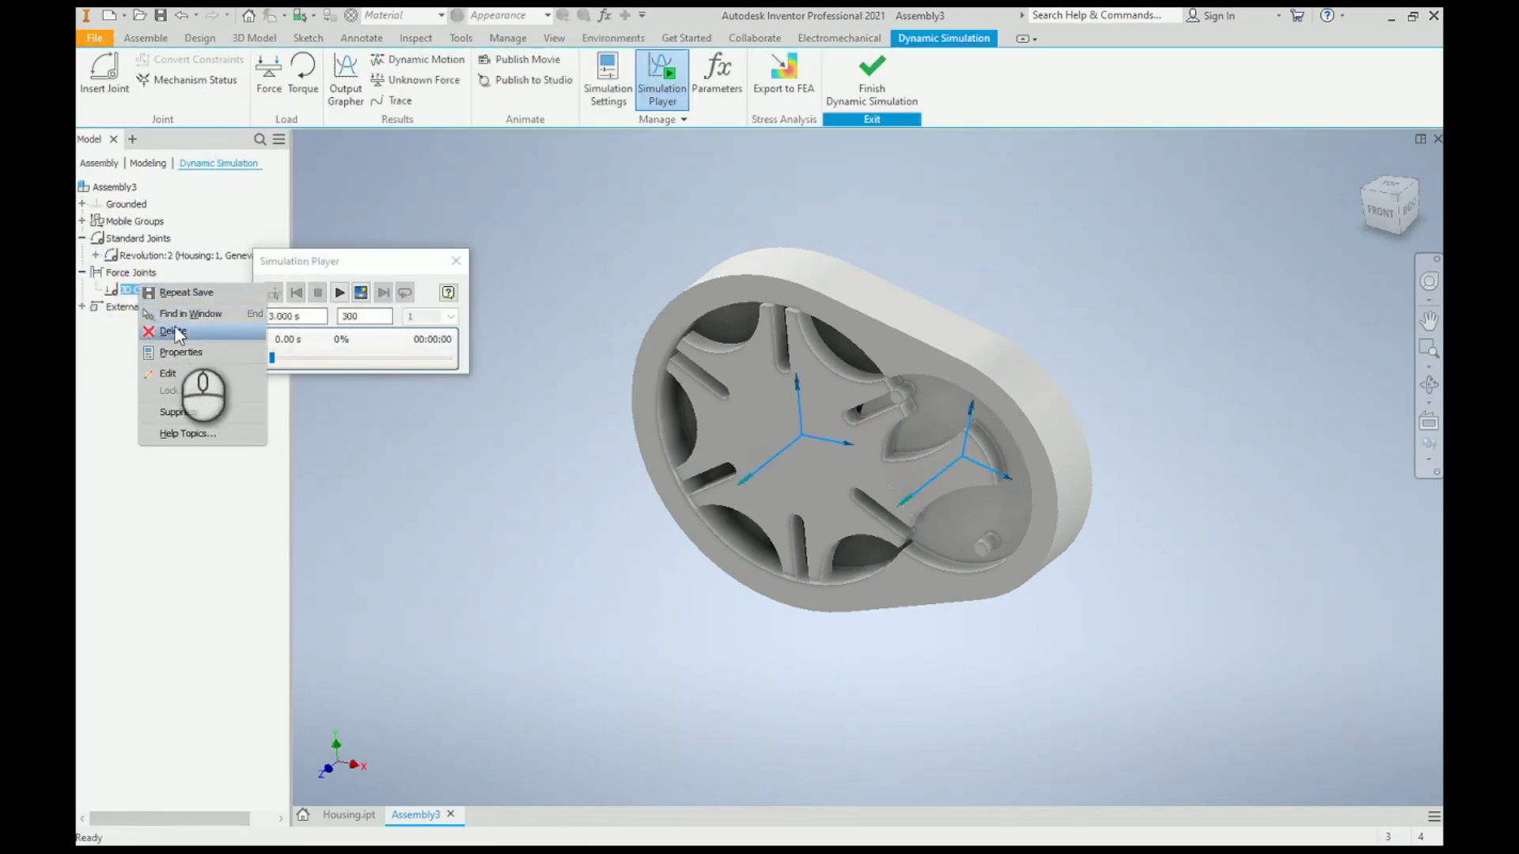
{"action": "left_click", "coordinate": [158, 327]}
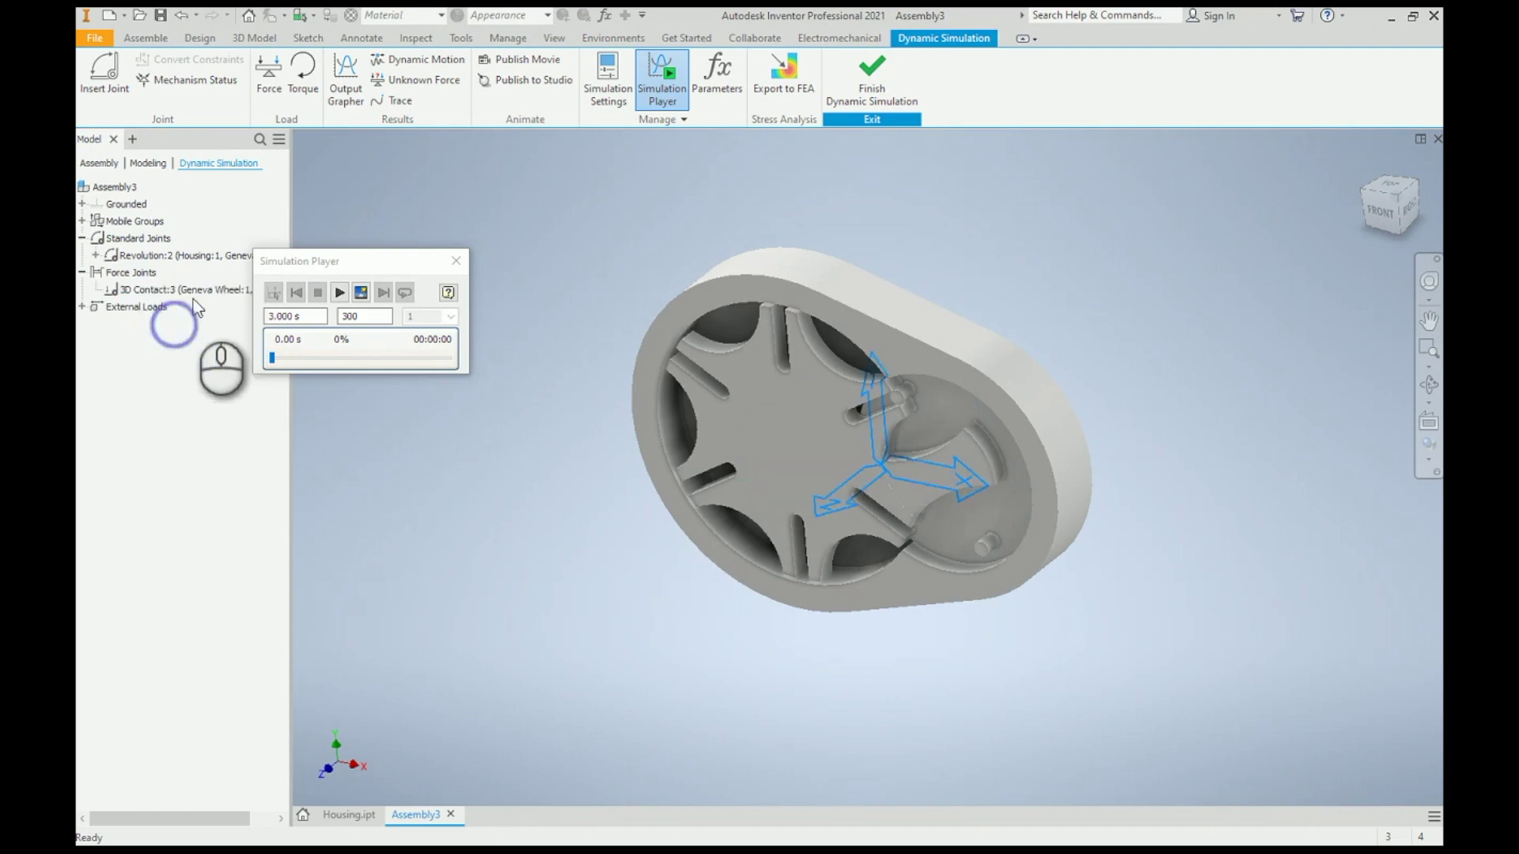
Step: Insert a 3D Contact joint between the Geneva Wheel and the Crank Wheel
{"action": "left_click", "coordinate": [119, 79]}
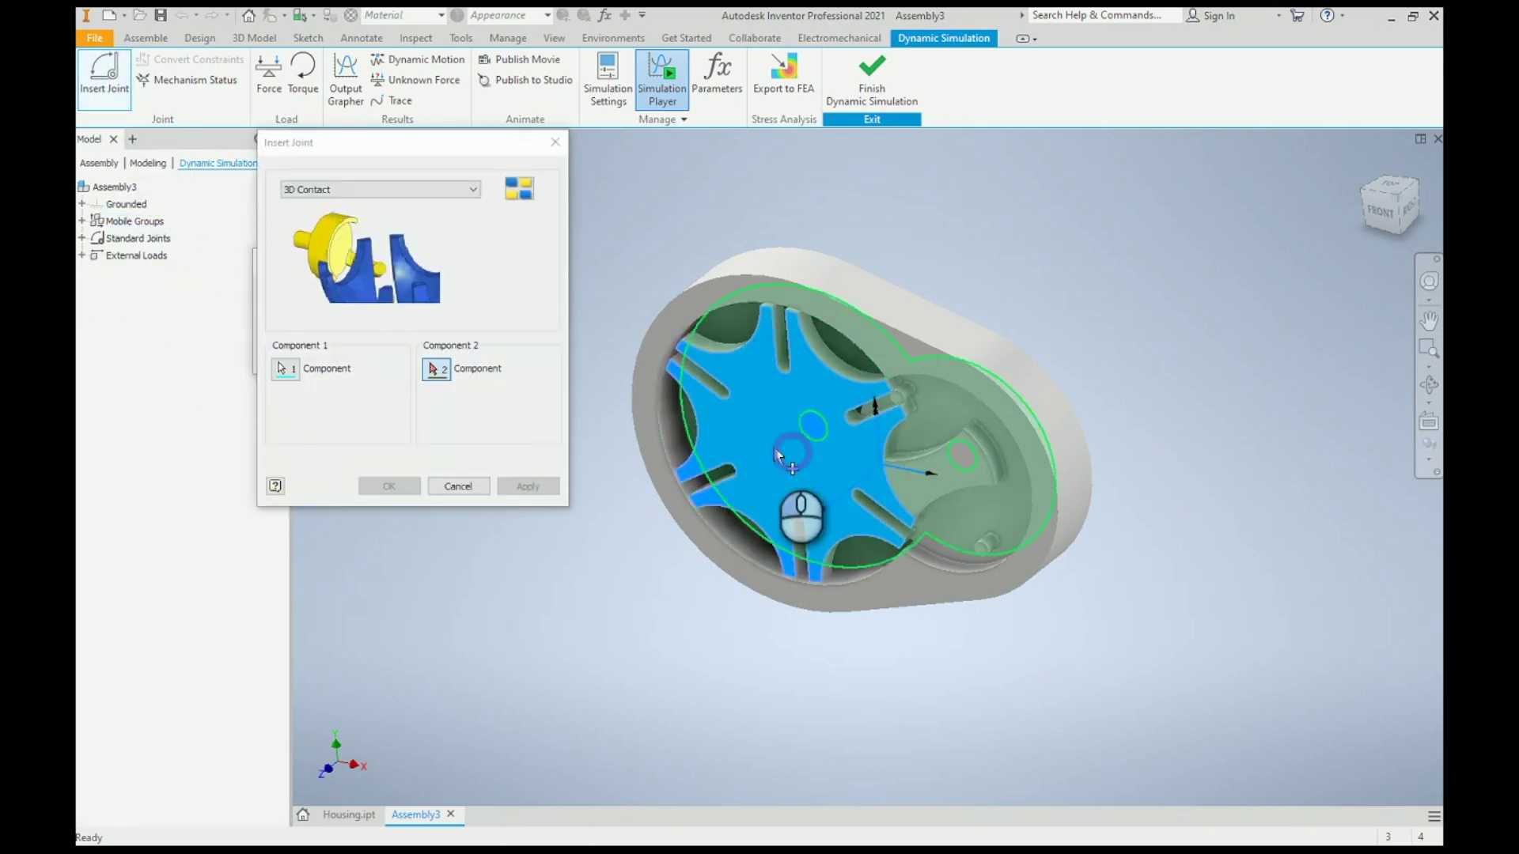
{"action": "left_click", "coordinate": [974, 473]}
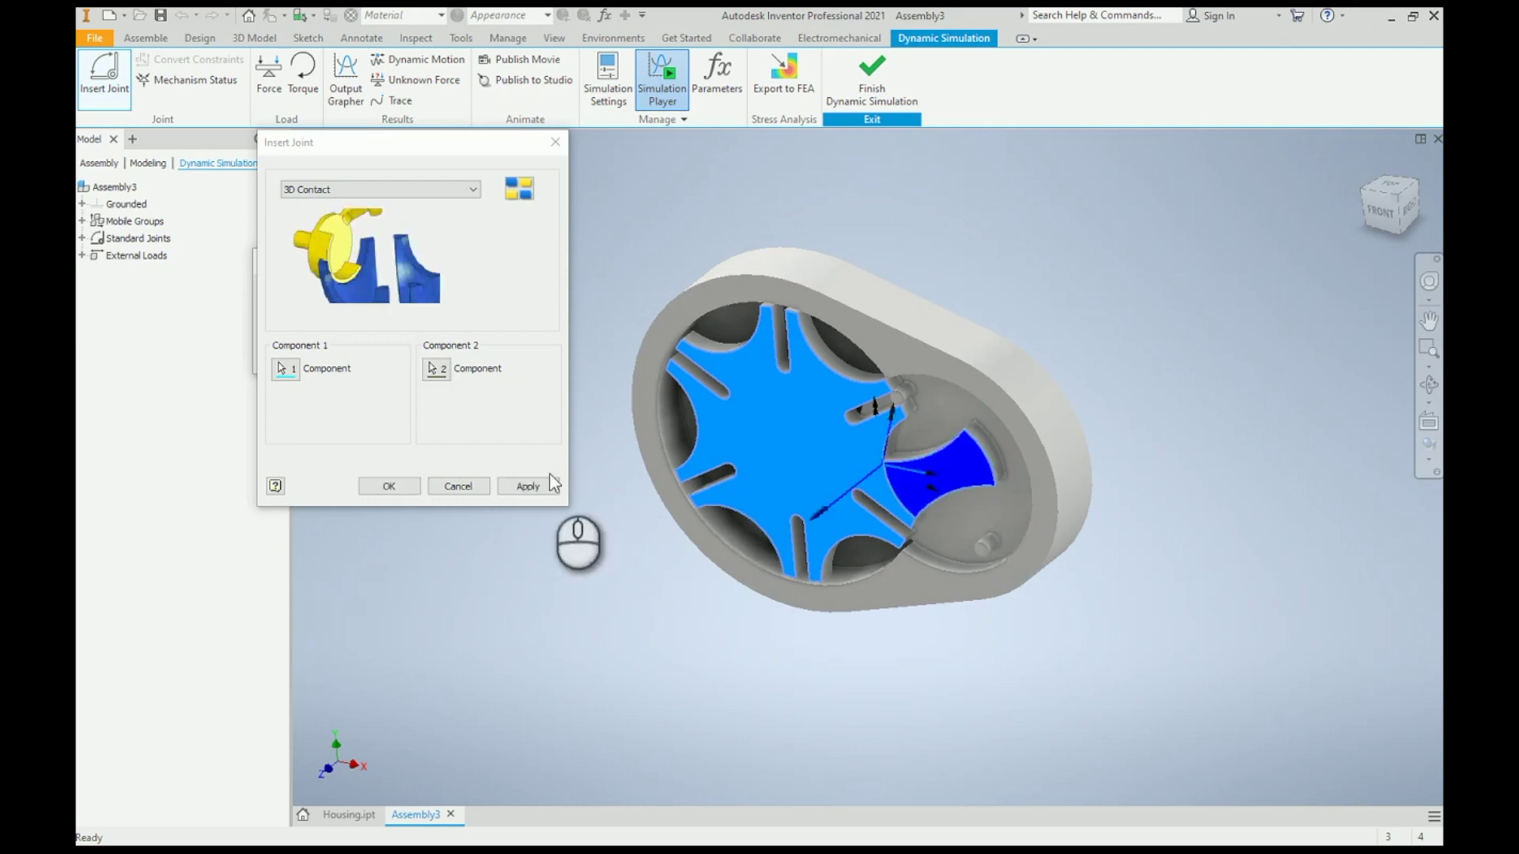
{"action": "left_click", "coordinate": [528, 487]}
{"action": "left_click", "coordinate": [448, 486]}
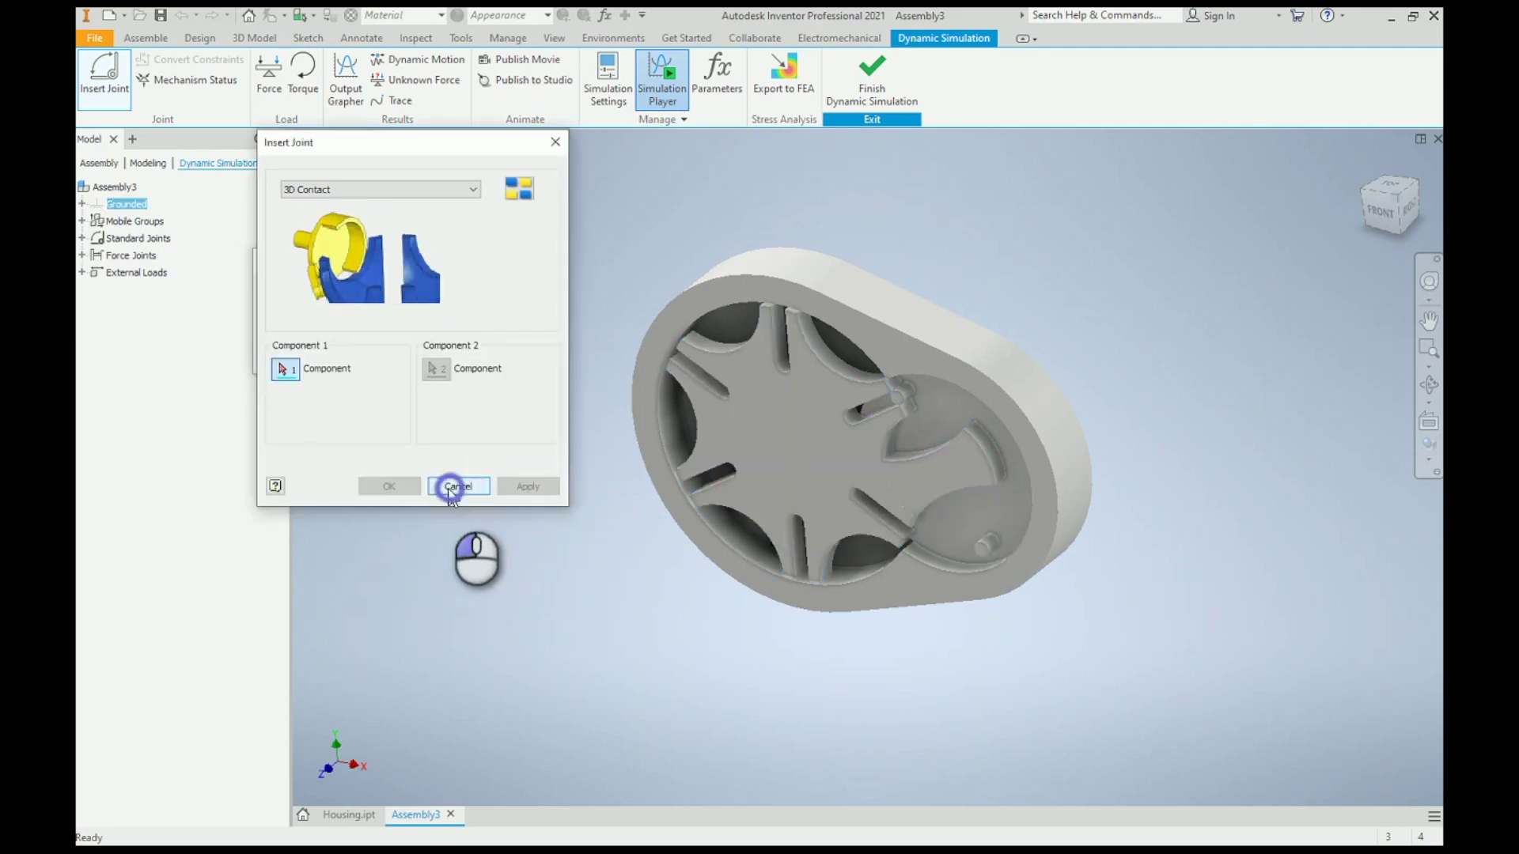
{"action": "left_click", "coordinate": [451, 465]}
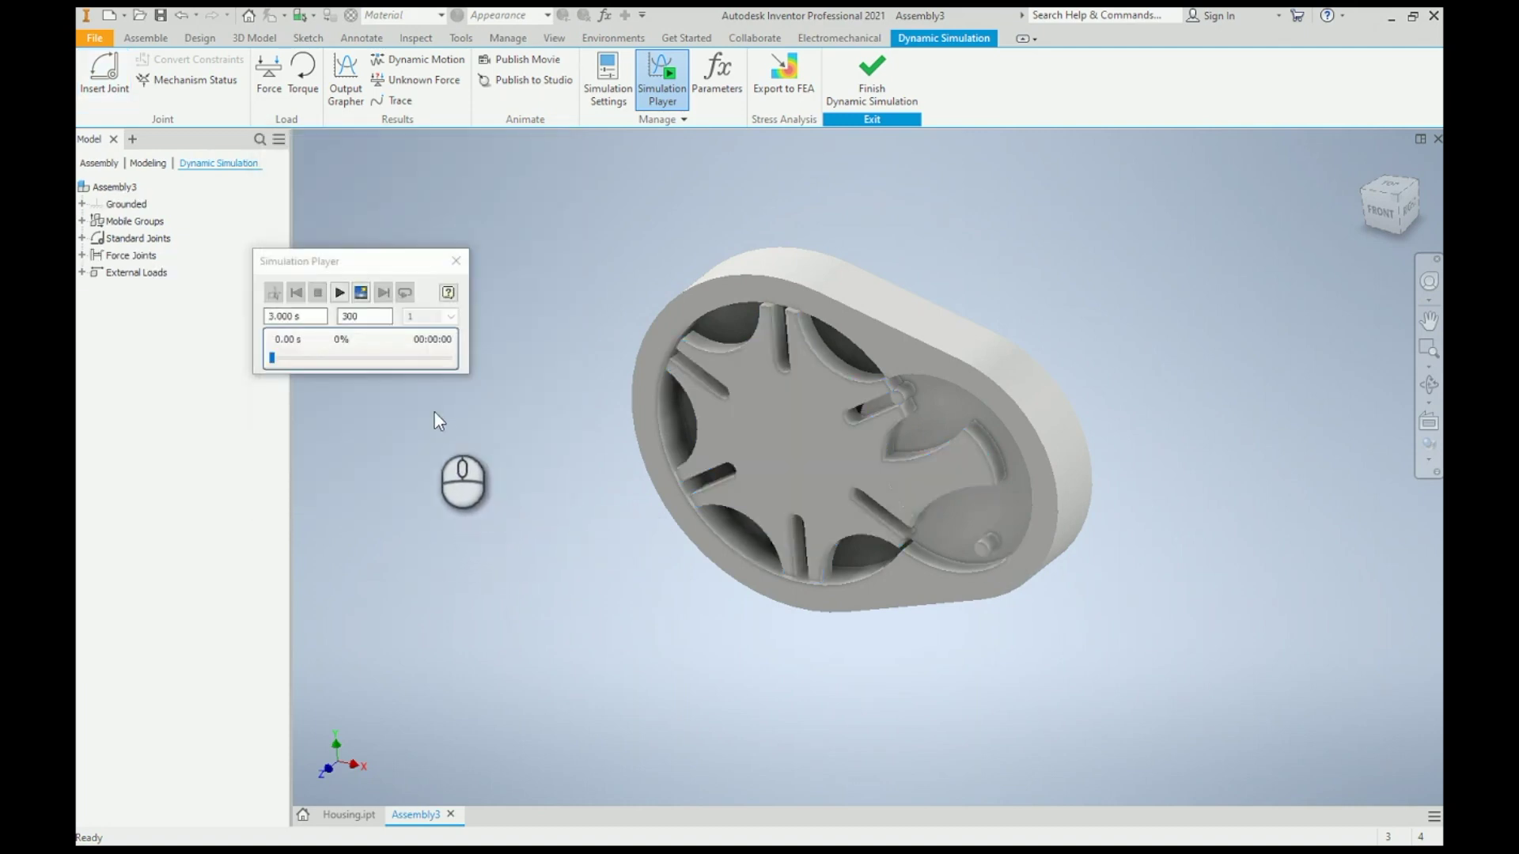
Step: Run the 3 s simulation, rewind it to the start and return to construction mode
{"action": "left_click", "coordinate": [340, 292]}
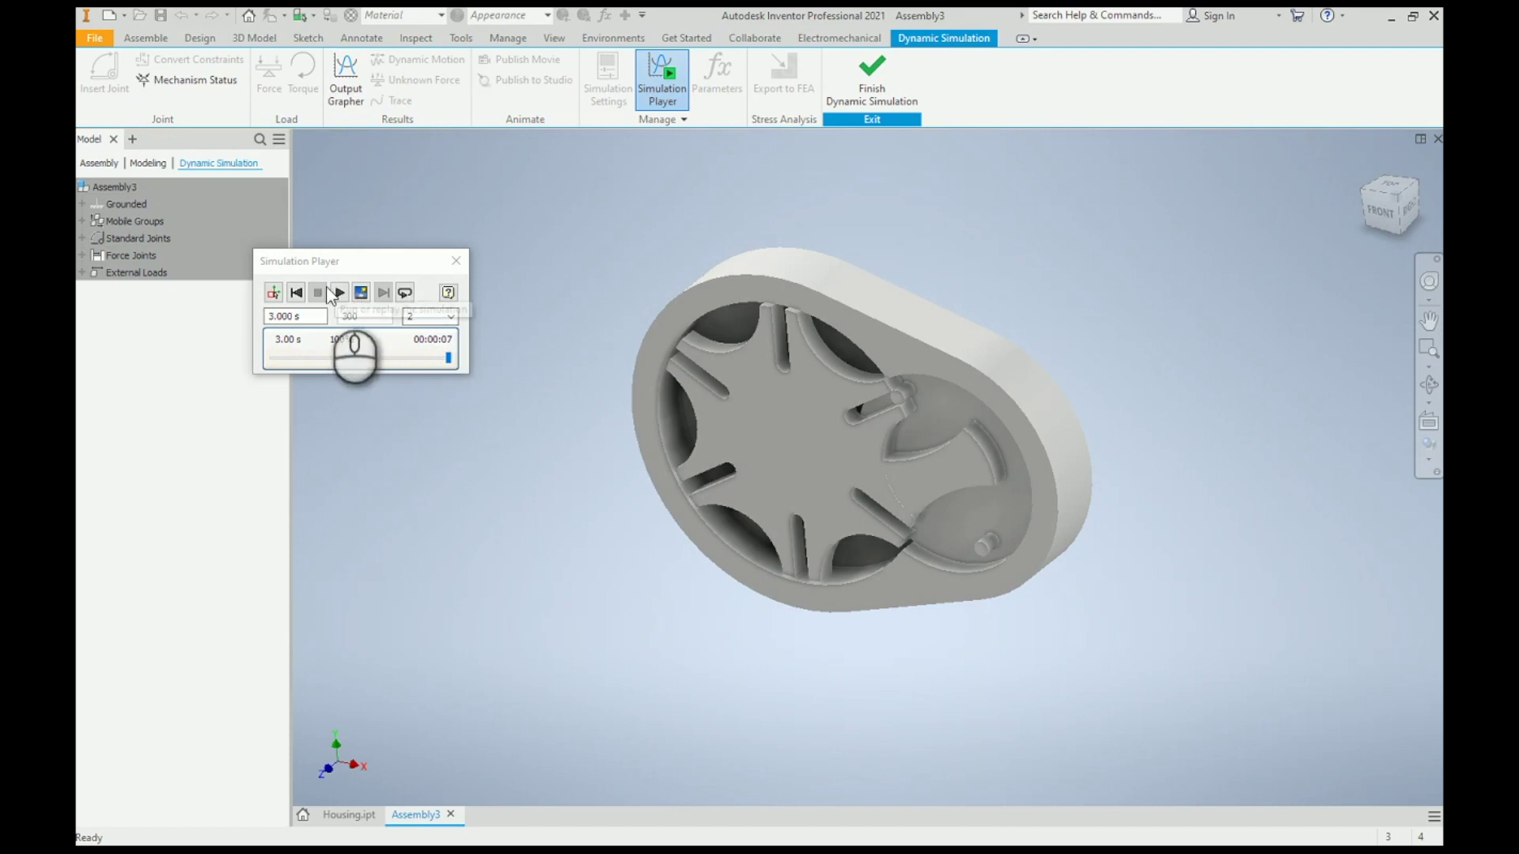
{"action": "left_click", "coordinate": [296, 294]}
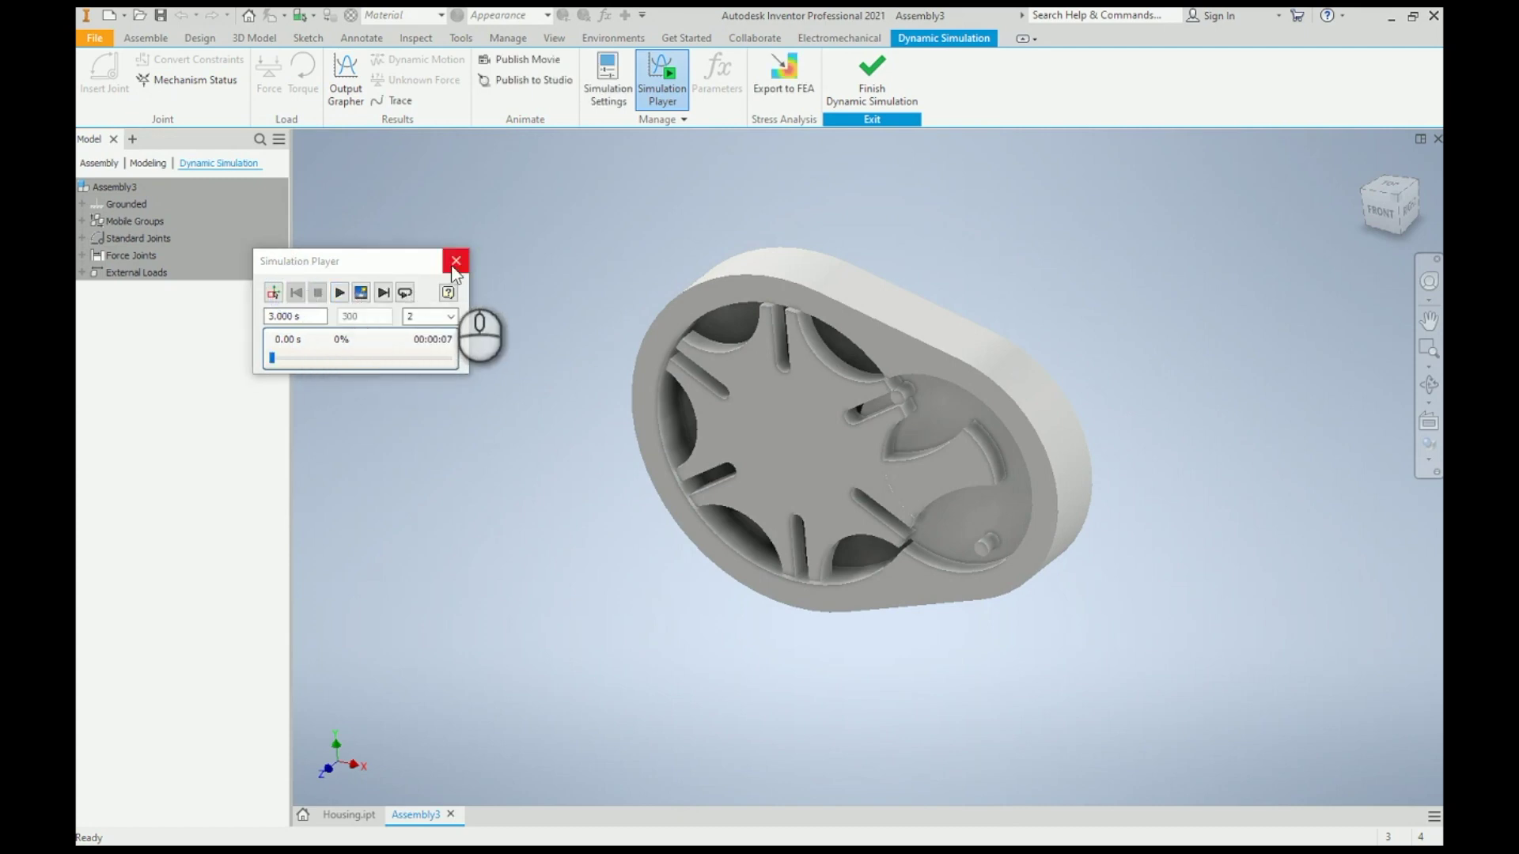
{"action": "left_click", "coordinate": [273, 293]}
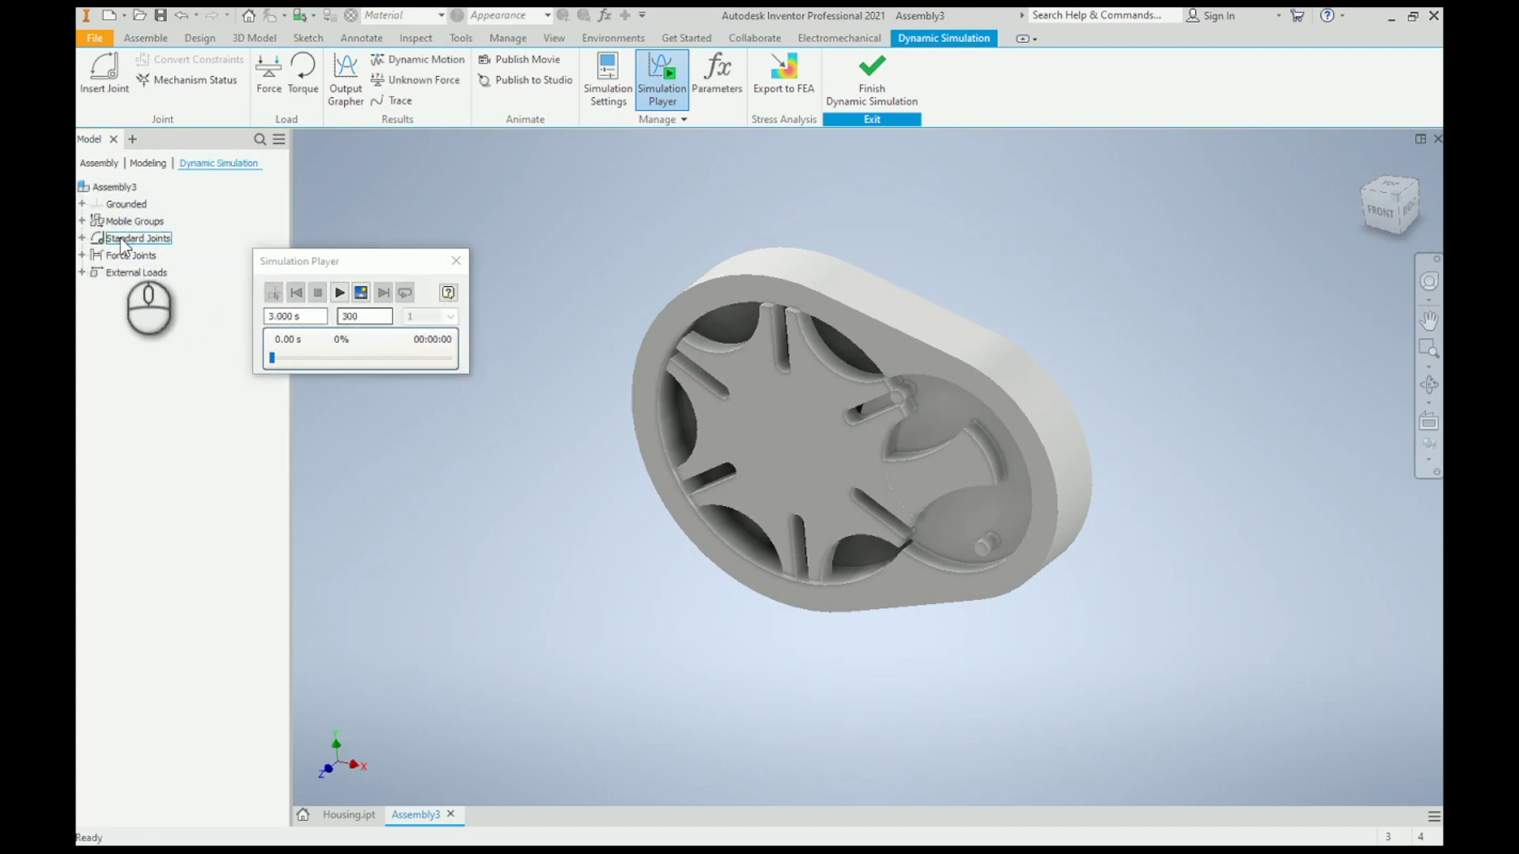
Step: Unground the Crank Wheel so that it can rotate in the Housing
{"action": "left_click", "coordinate": [82, 238]}
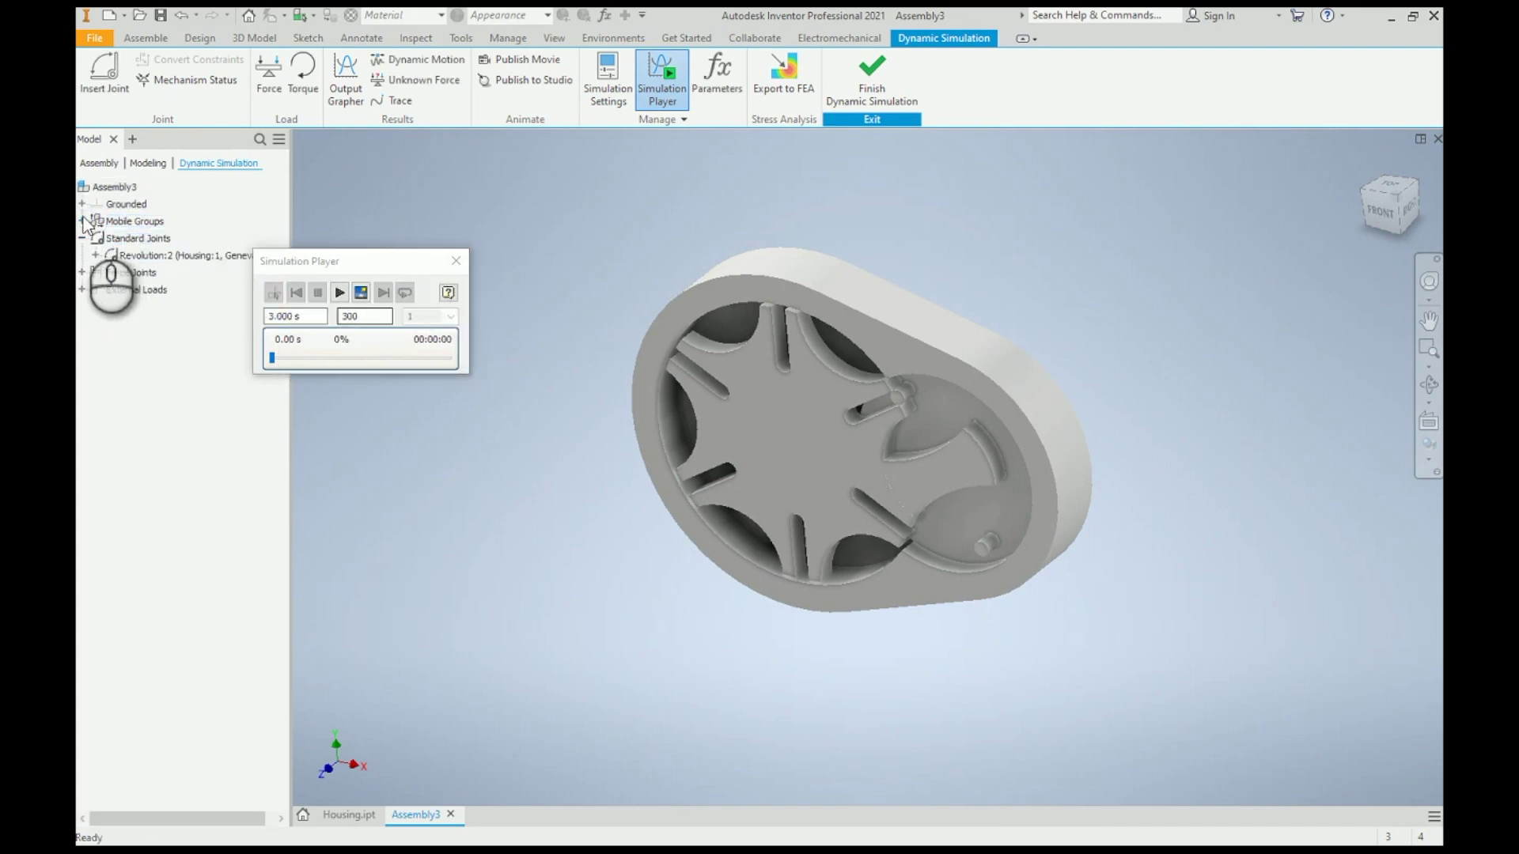
{"action": "left_click", "coordinate": [82, 204]}
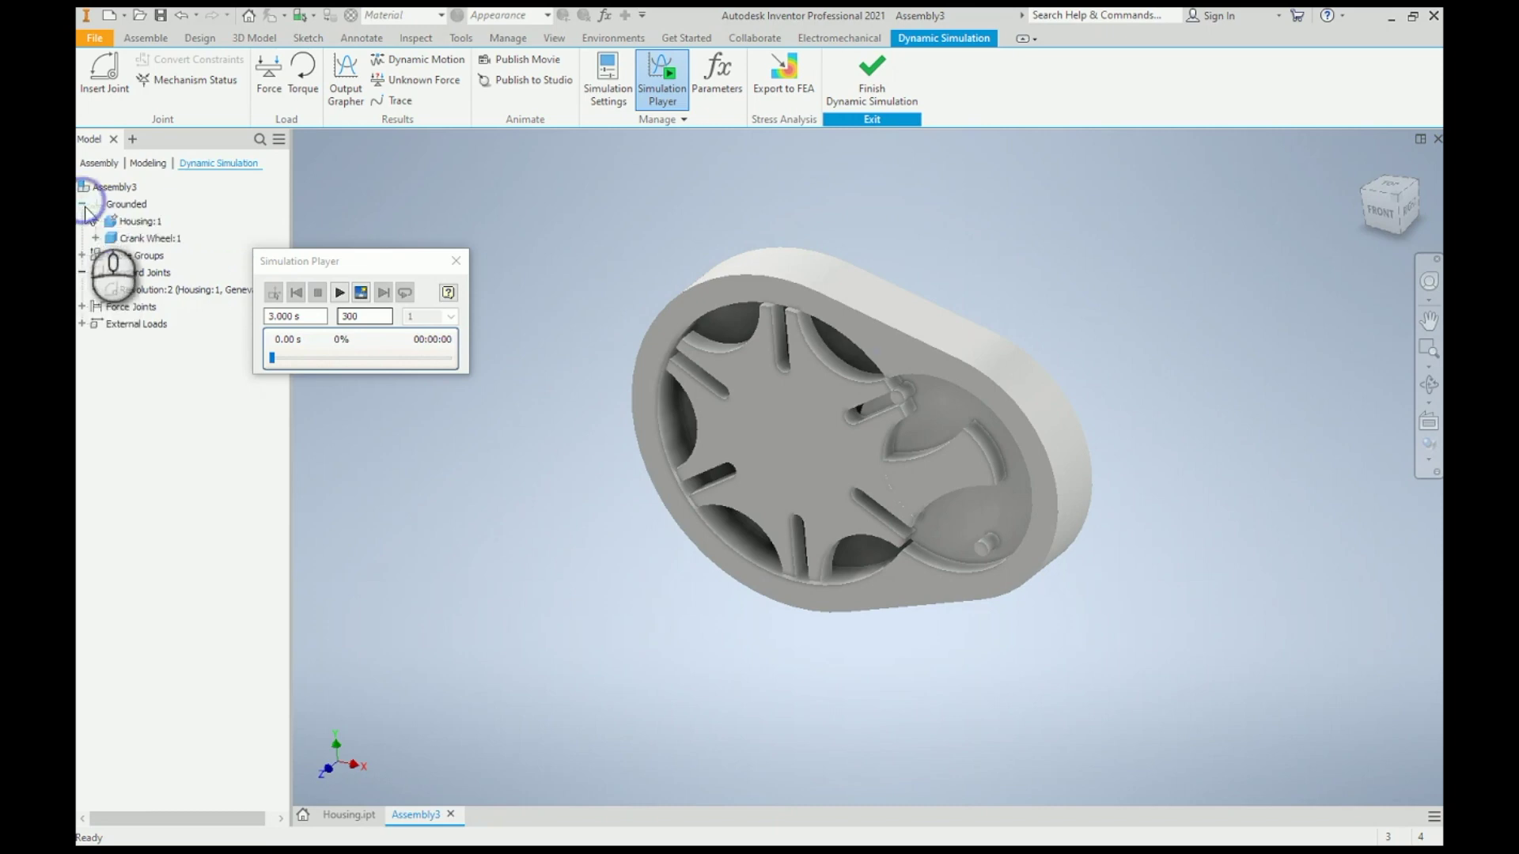
{"action": "right_click", "coordinate": [137, 240]}
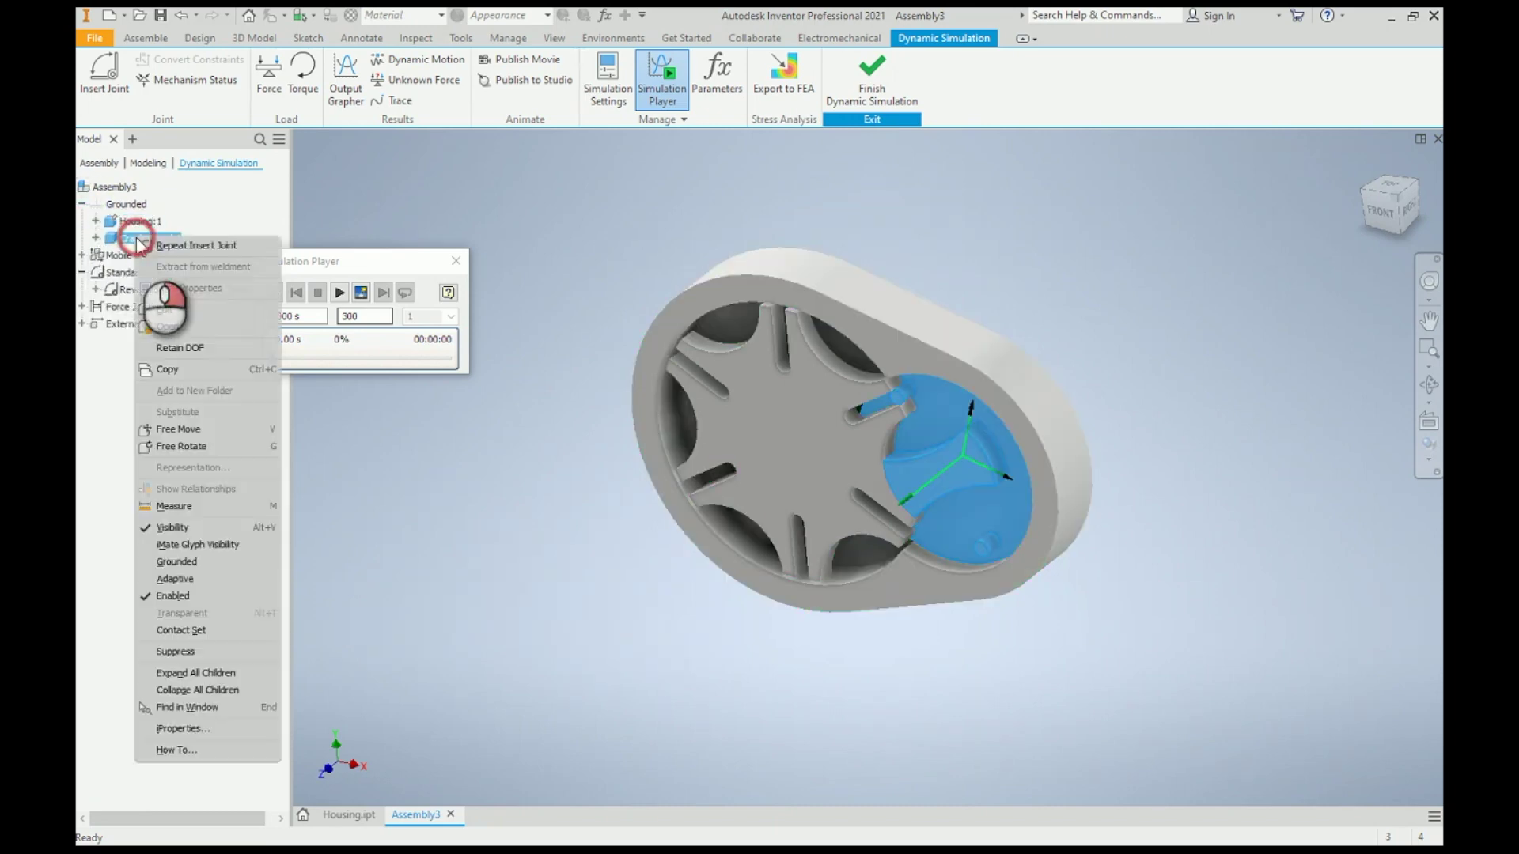
{"action": "left_click", "coordinate": [180, 319]}
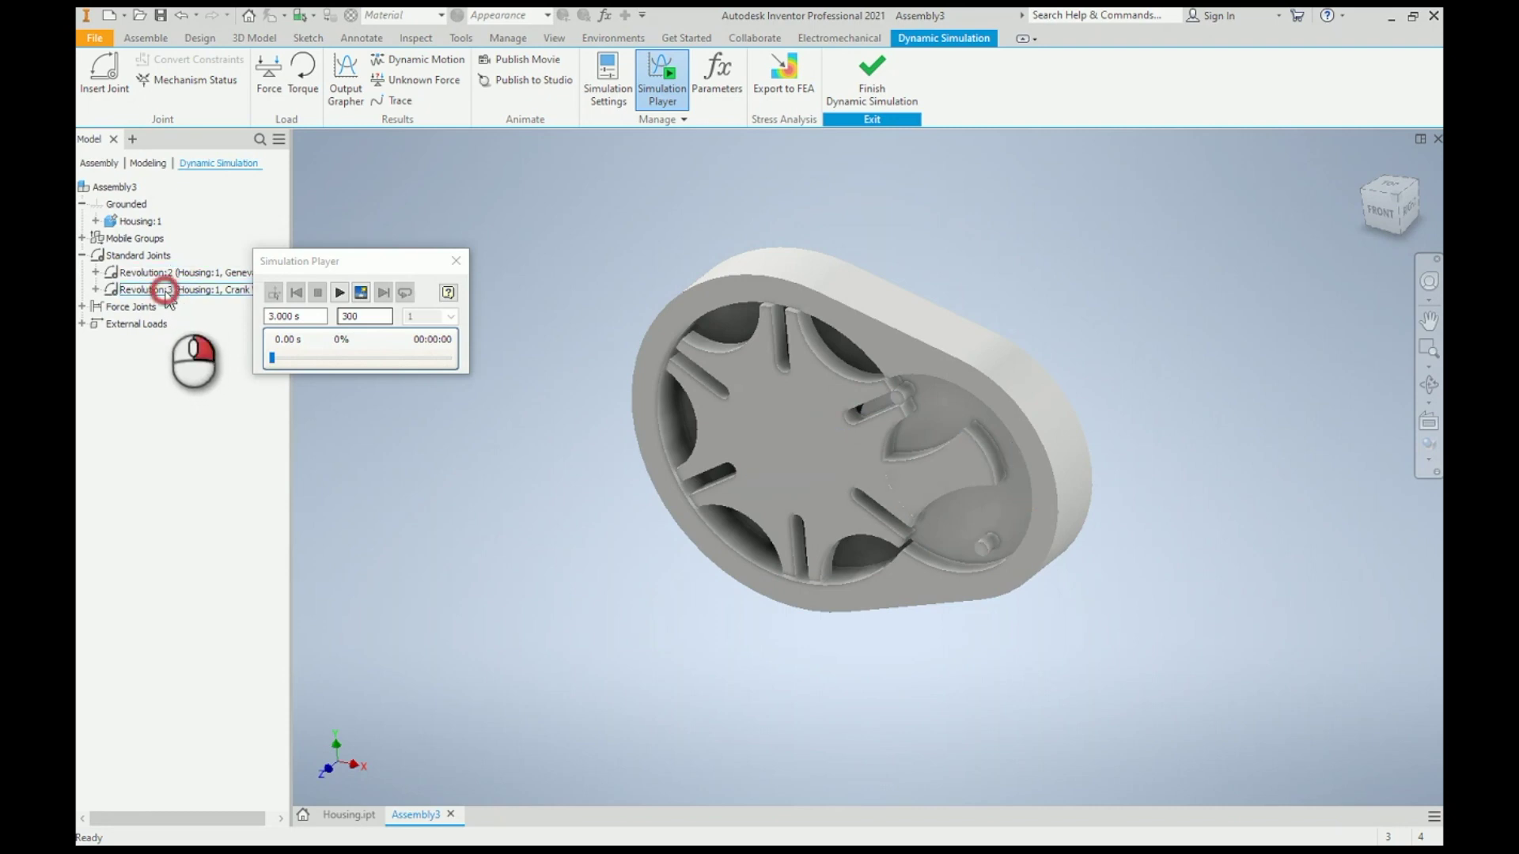
Step: Enable position-driven imposed motion on the revolution joint between the Housing and Crank Wheel and open its motion graph
{"action": "right_click", "coordinate": [166, 290]}
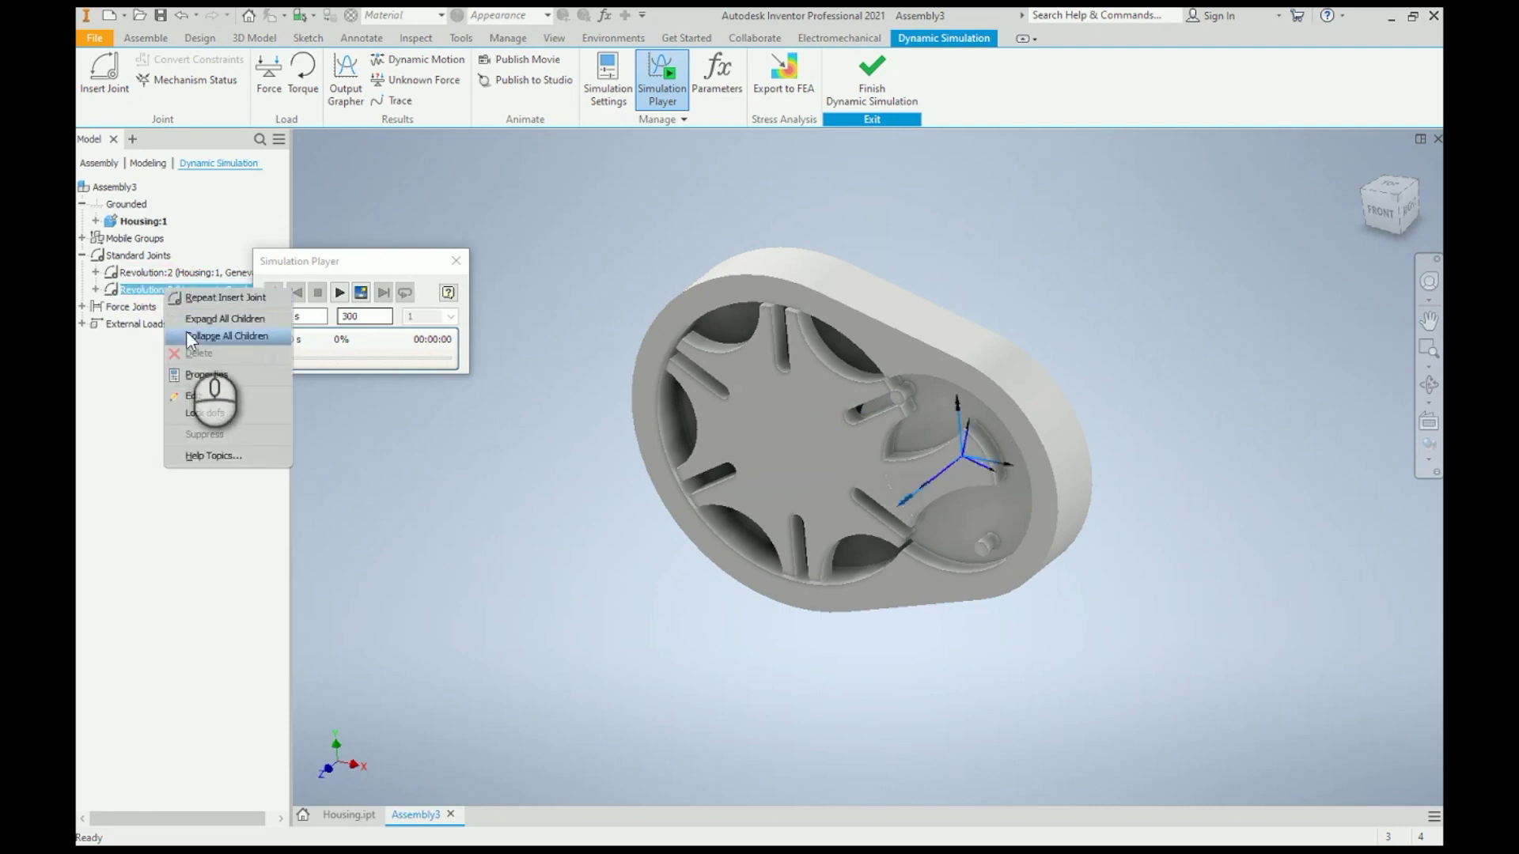
{"action": "left_click", "coordinate": [199, 375]}
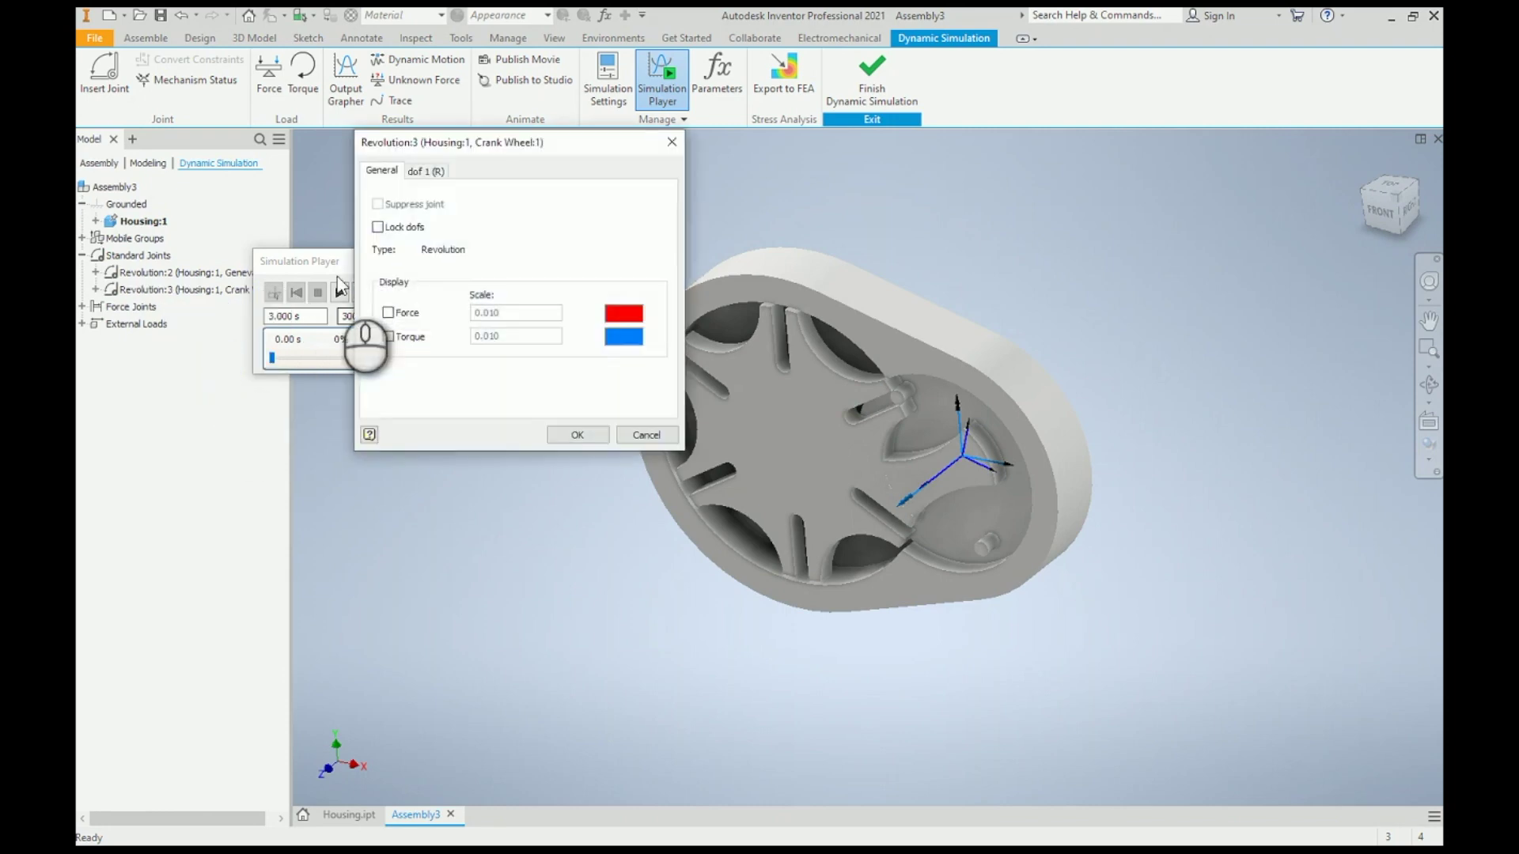
{"action": "left_click", "coordinate": [425, 171]}
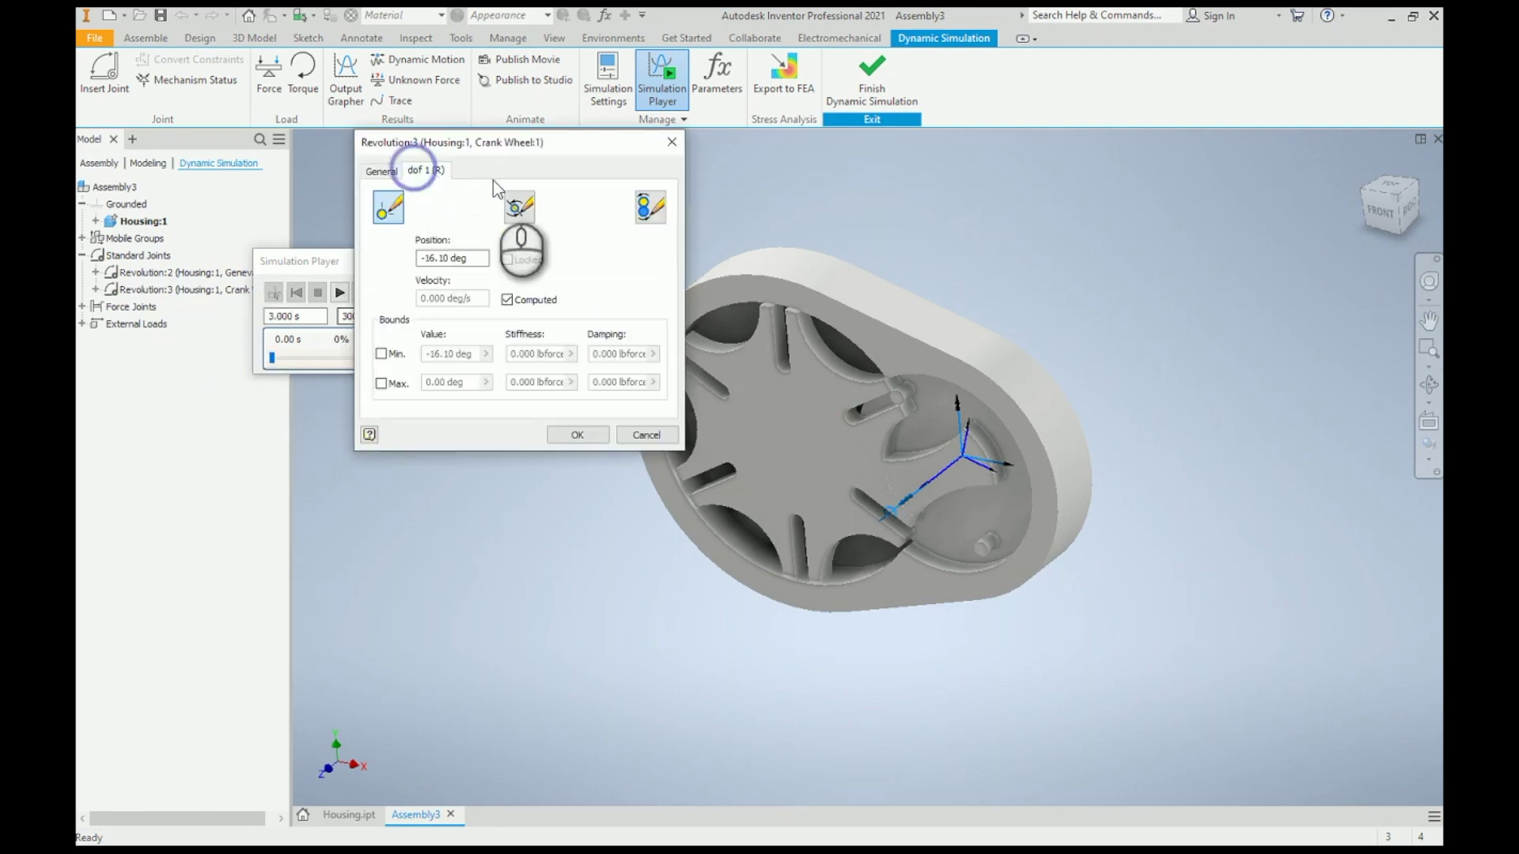
{"action": "left_click", "coordinate": [645, 208]}
{"action": "left_click", "coordinate": [378, 245]}
{"action": "left_click", "coordinate": [591, 304]}
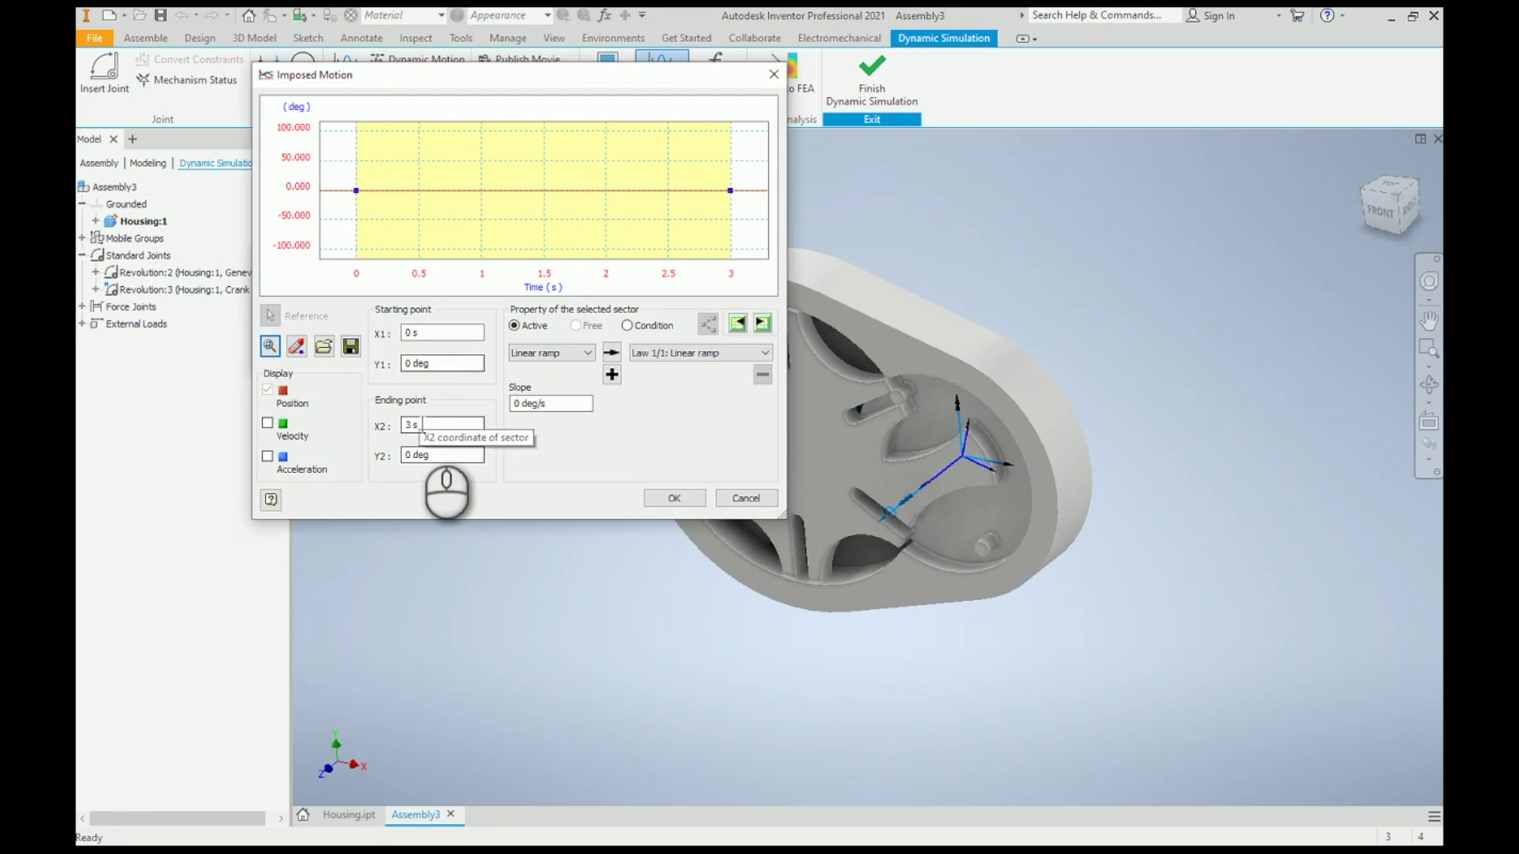
Step: Set the imposed motion's linear ramp to end at 360 deg after 2 s and accept the joint properties
{"action": "key", "text": "Tab"}
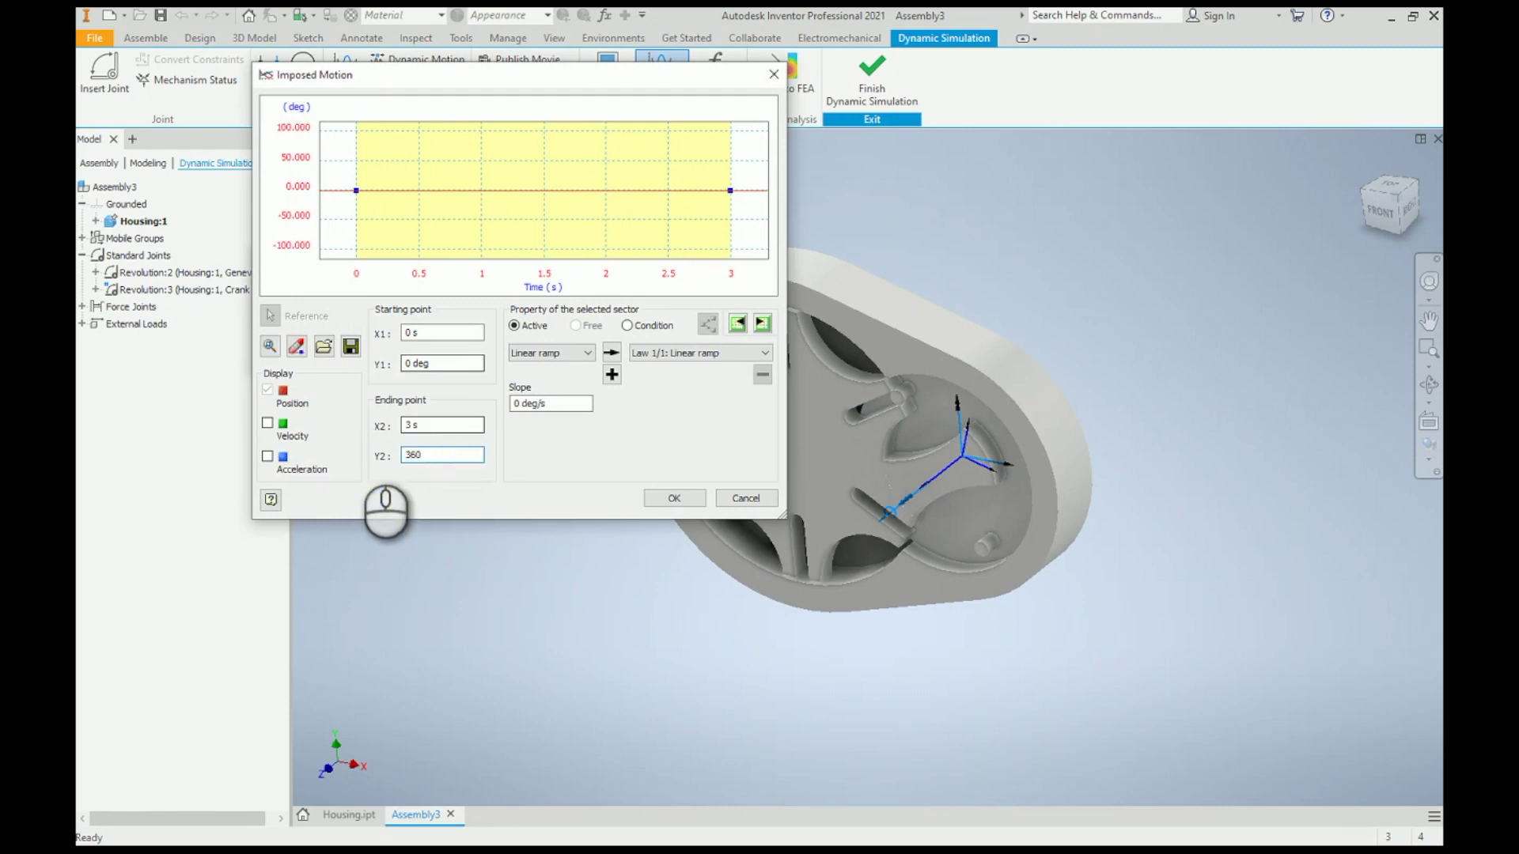
{"action": "left_click", "coordinate": [423, 425]}
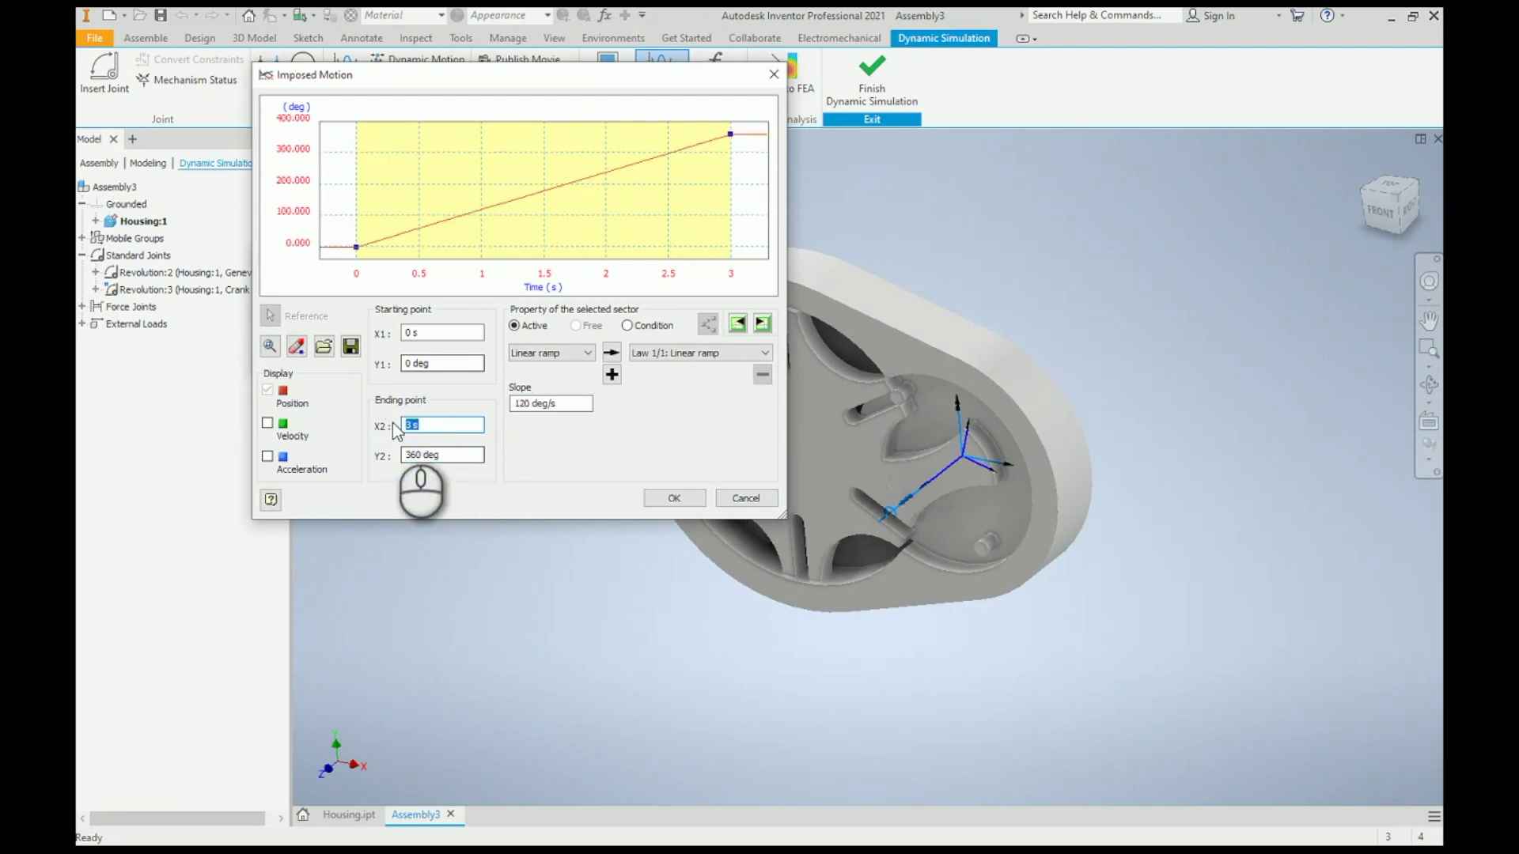
{"action": "left_click", "coordinate": [475, 454]}
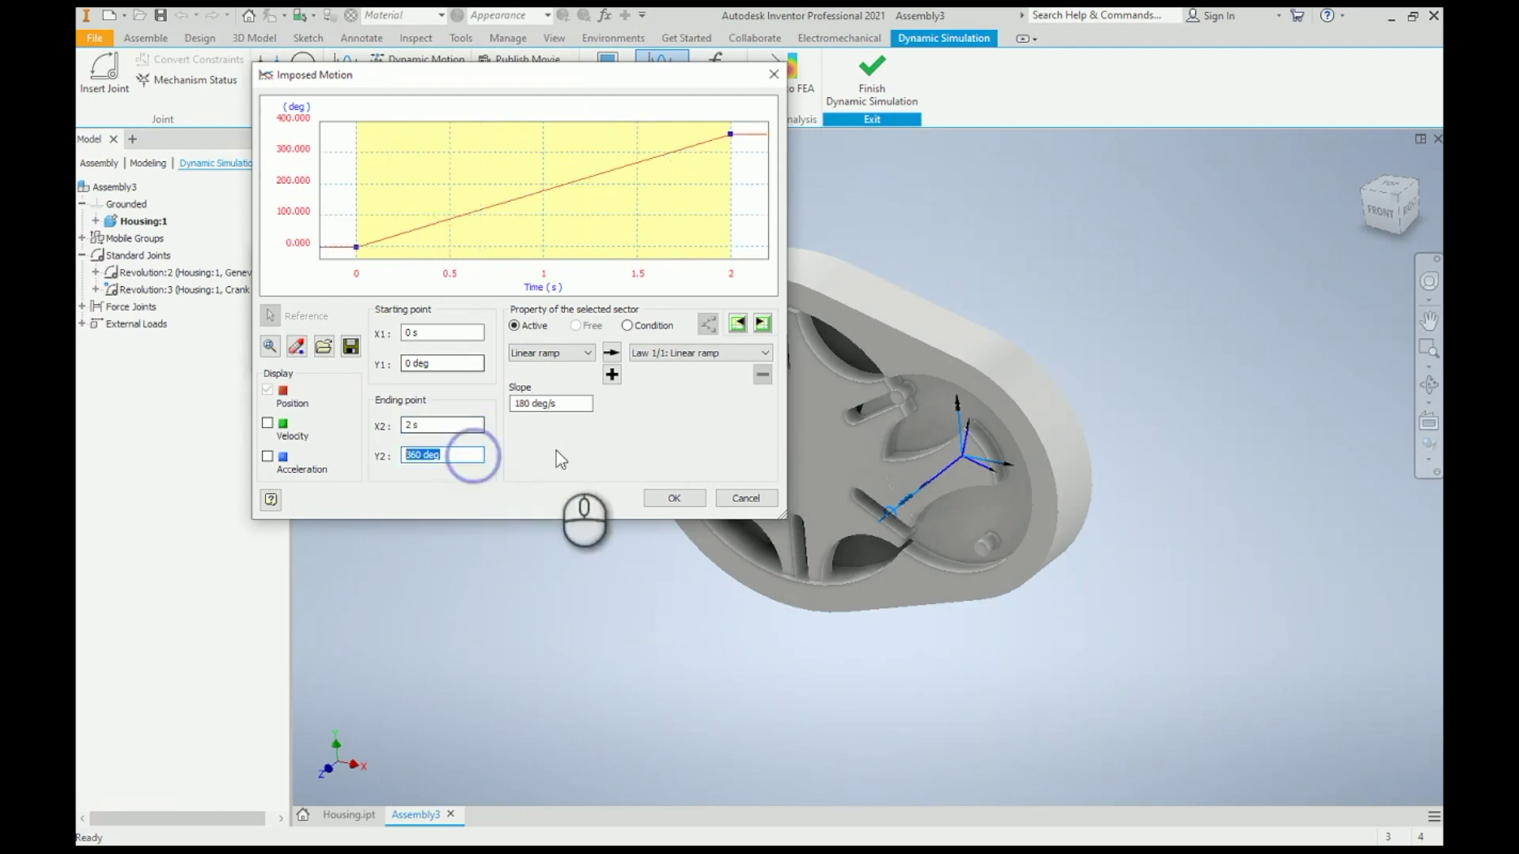
{"action": "left_click", "coordinate": [667, 496]}
{"action": "left_click", "coordinate": [578, 434]}
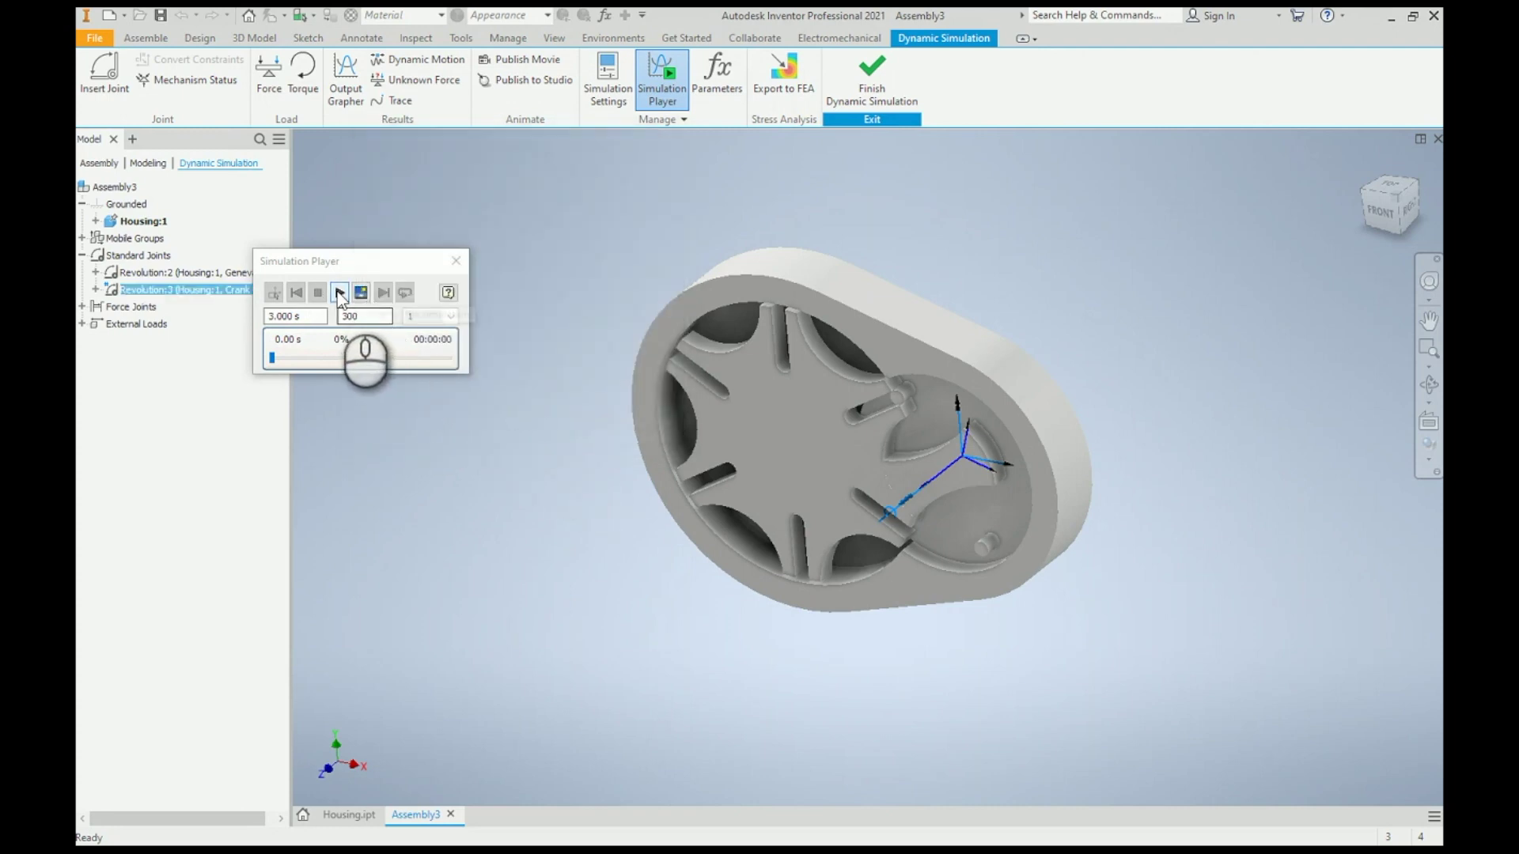
Step: Run the 3 s simulation, replay it in a continuous loop and stop the playback
{"action": "left_click", "coordinate": [339, 294]}
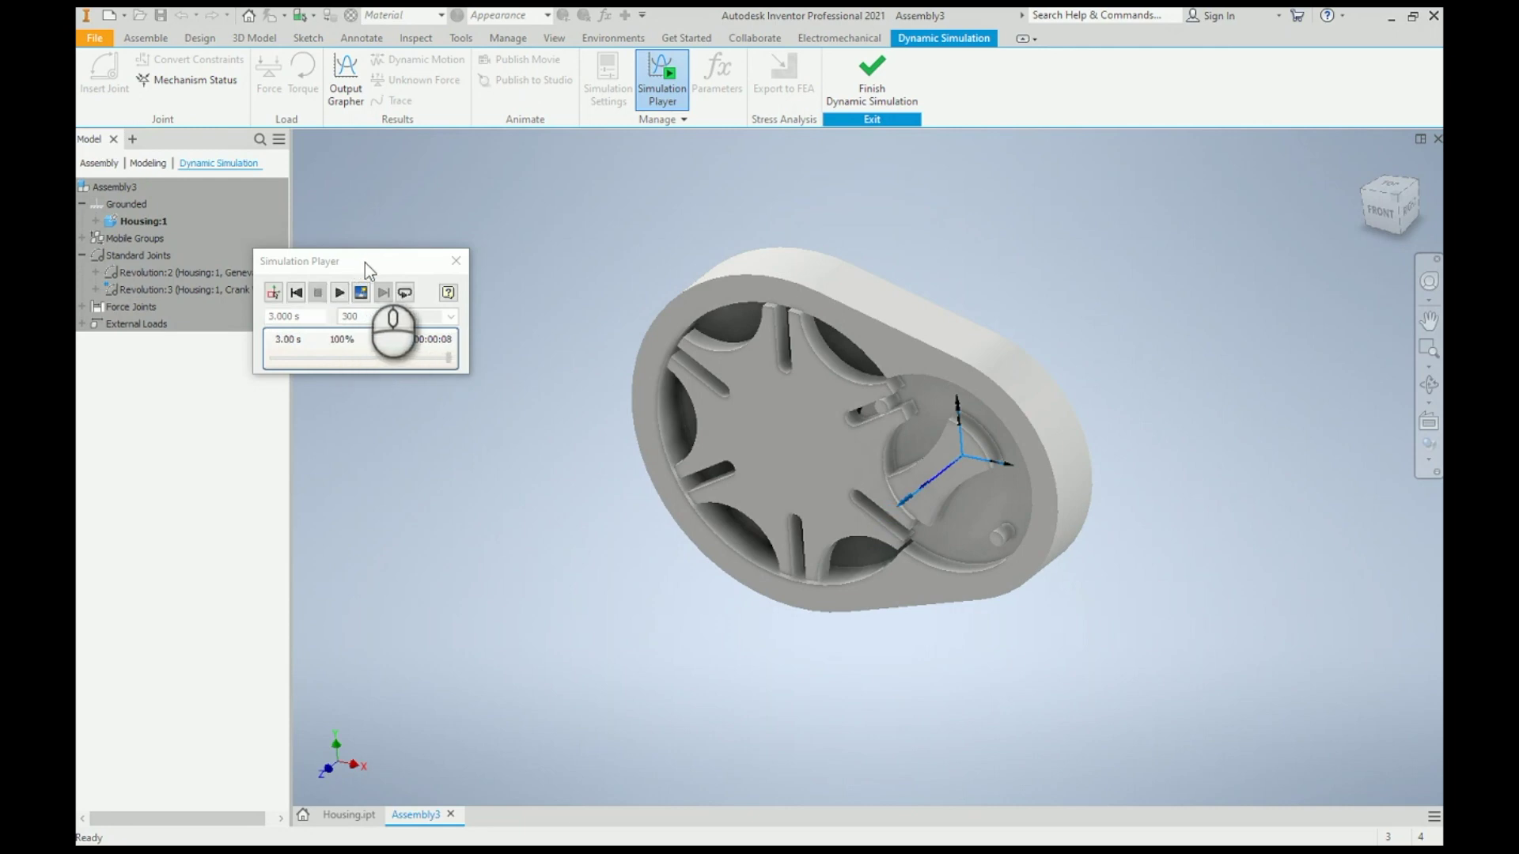
{"action": "left_click", "coordinate": [405, 292]}
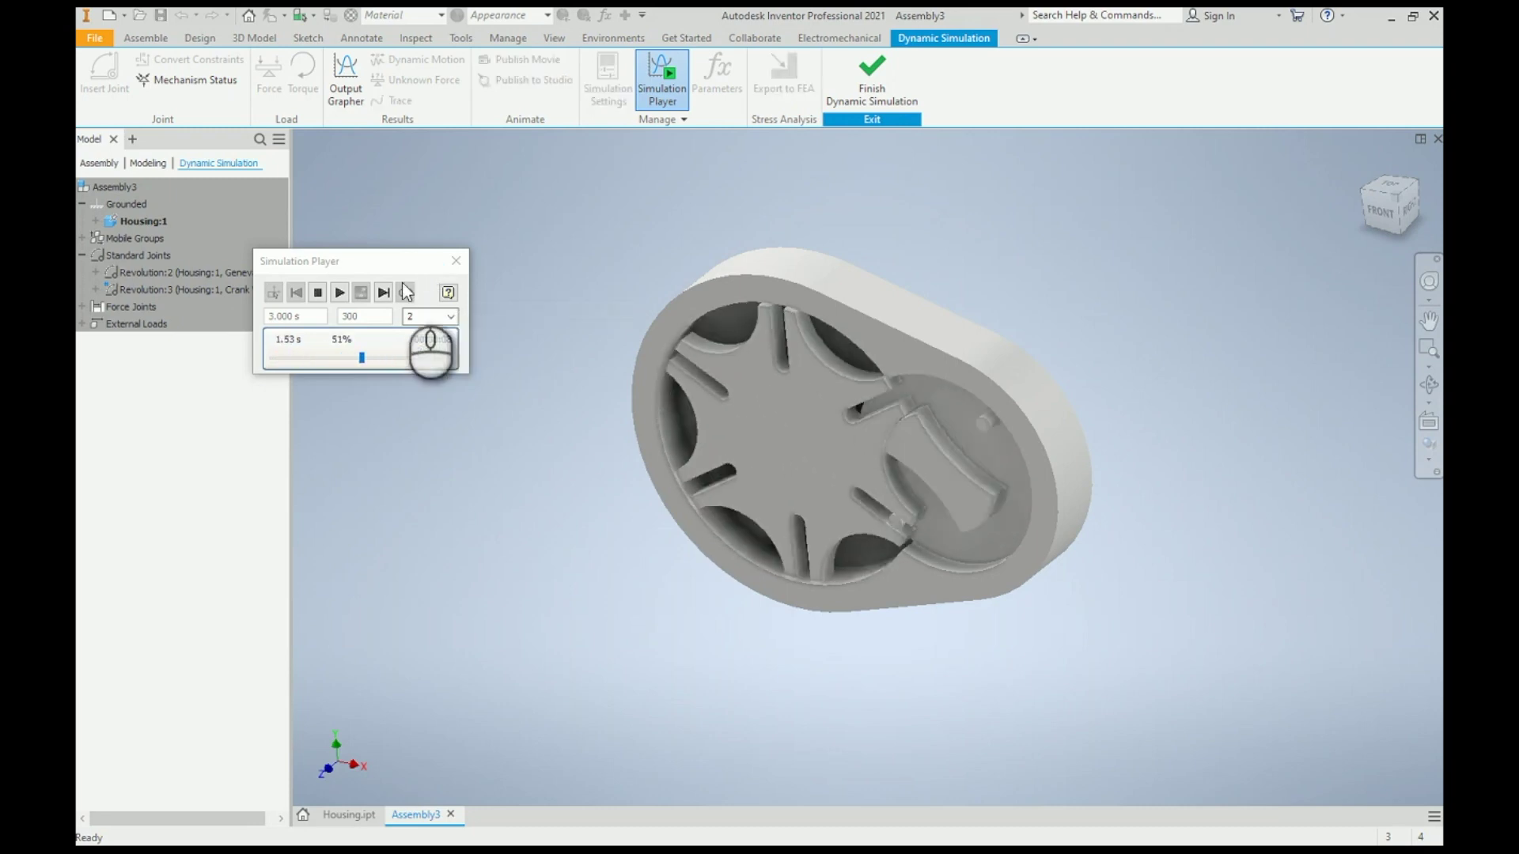
{"action": "left_click", "coordinate": [339, 293]}
{"action": "left_click", "coordinate": [324, 293]}
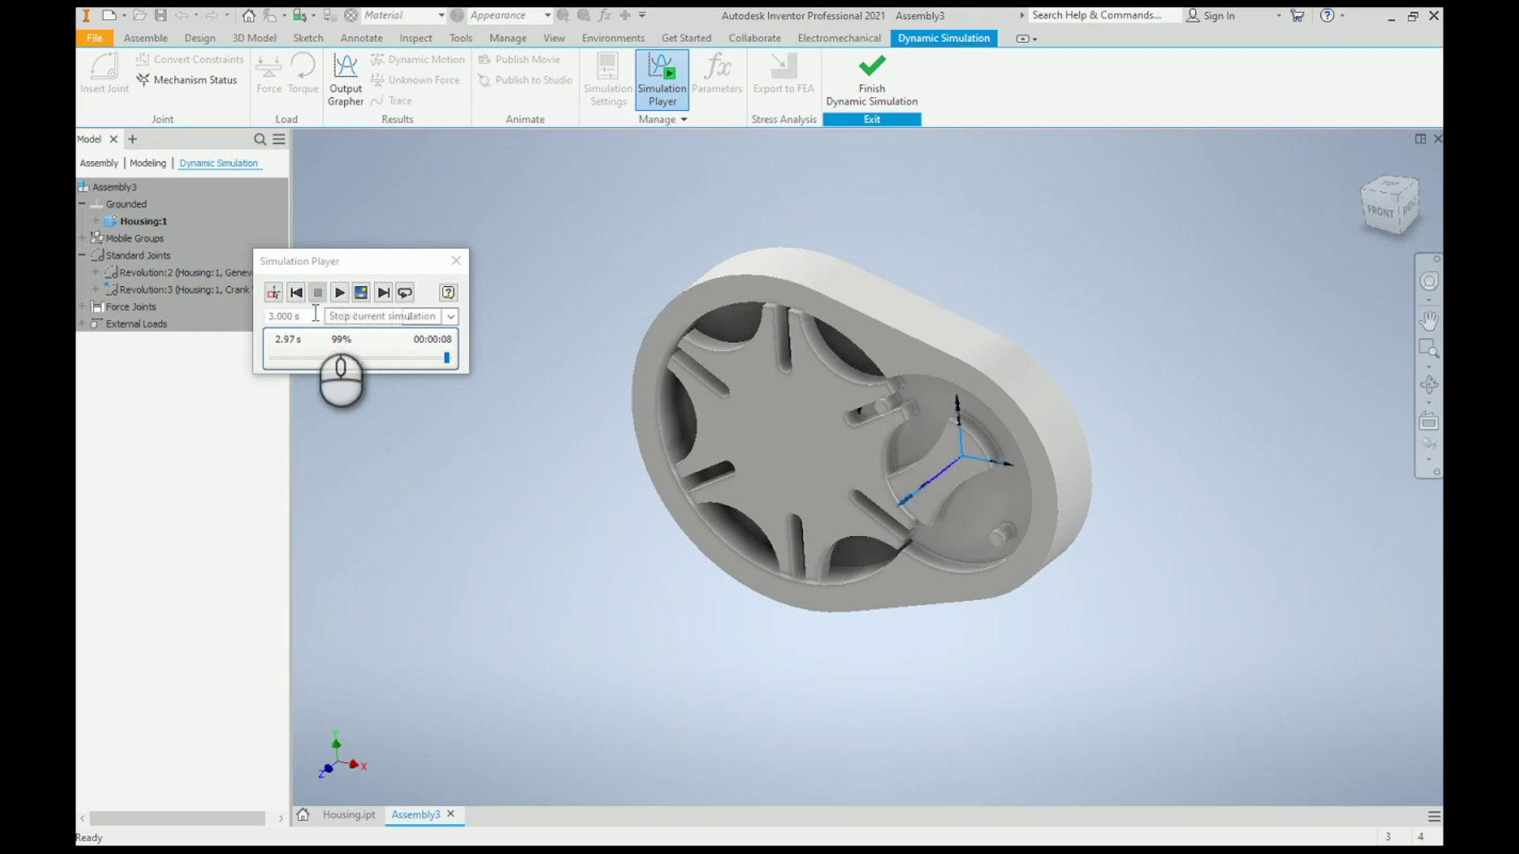
Step: Try to set the simulation's final time to 2 s before leaving simulation mode
{"action": "left_click", "coordinate": [273, 316]}
{"action": "type", "text": "2"}
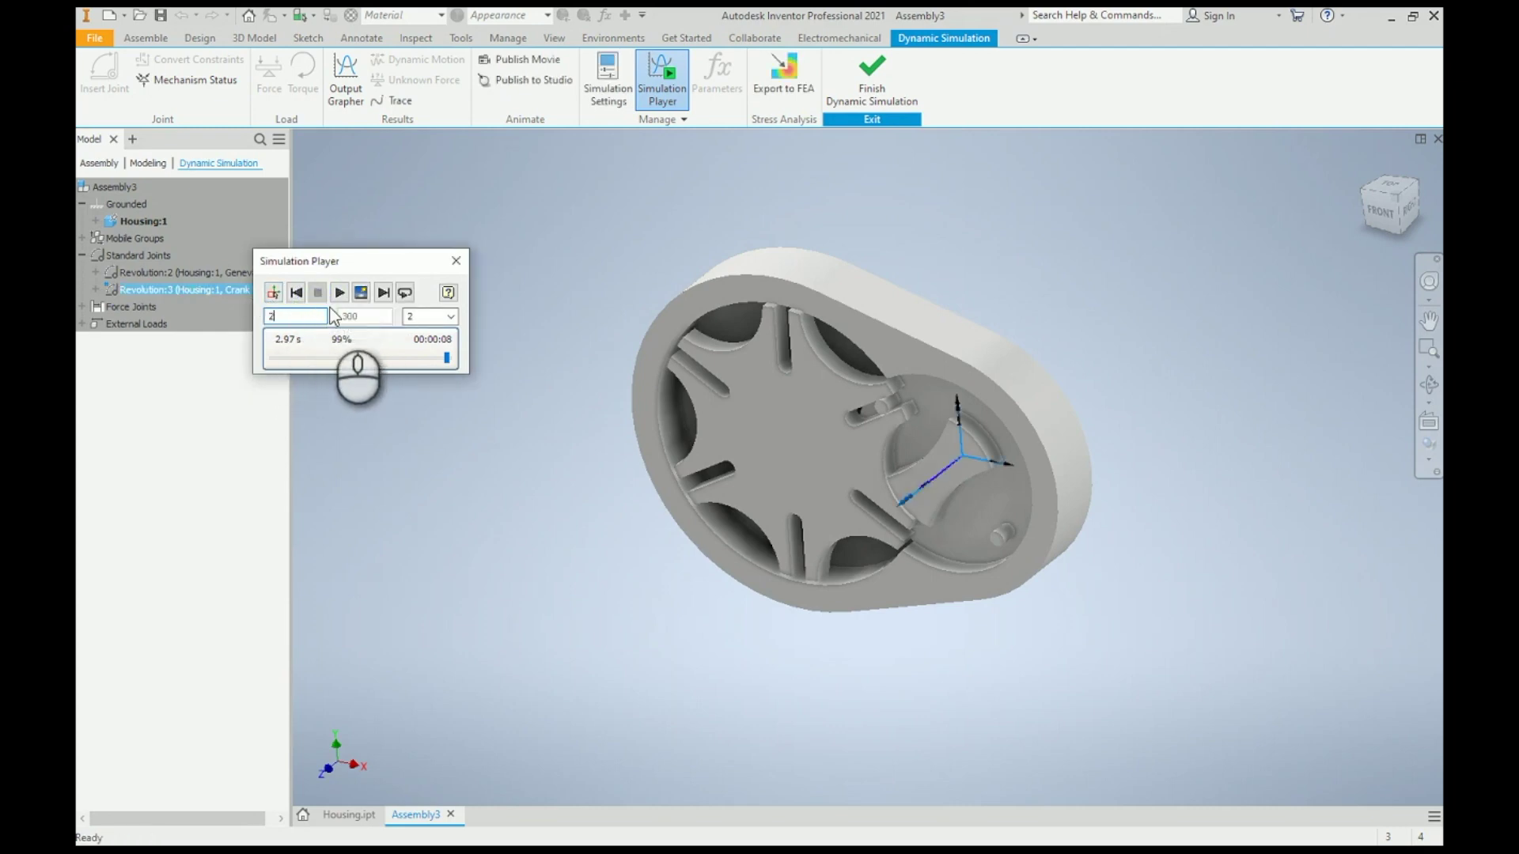
{"action": "left_click", "coordinate": [297, 293]}
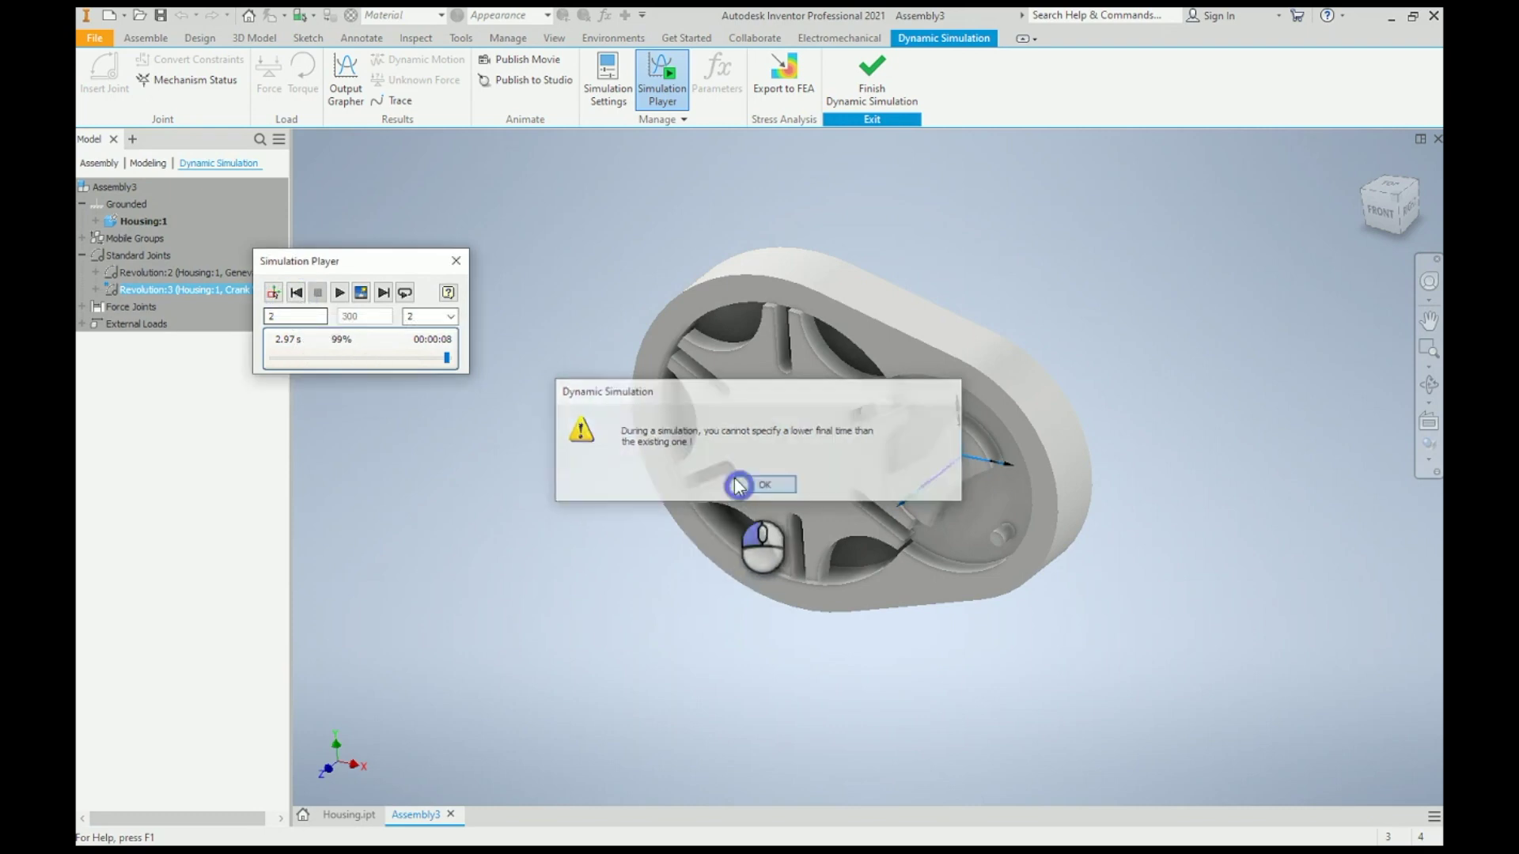
{"action": "left_click", "coordinate": [738, 484]}
Step: Return to construction mode and set the simulation to a final time of 2 s with 200 images
{"action": "left_click", "coordinate": [297, 292]}
{"action": "left_click", "coordinate": [273, 293]}
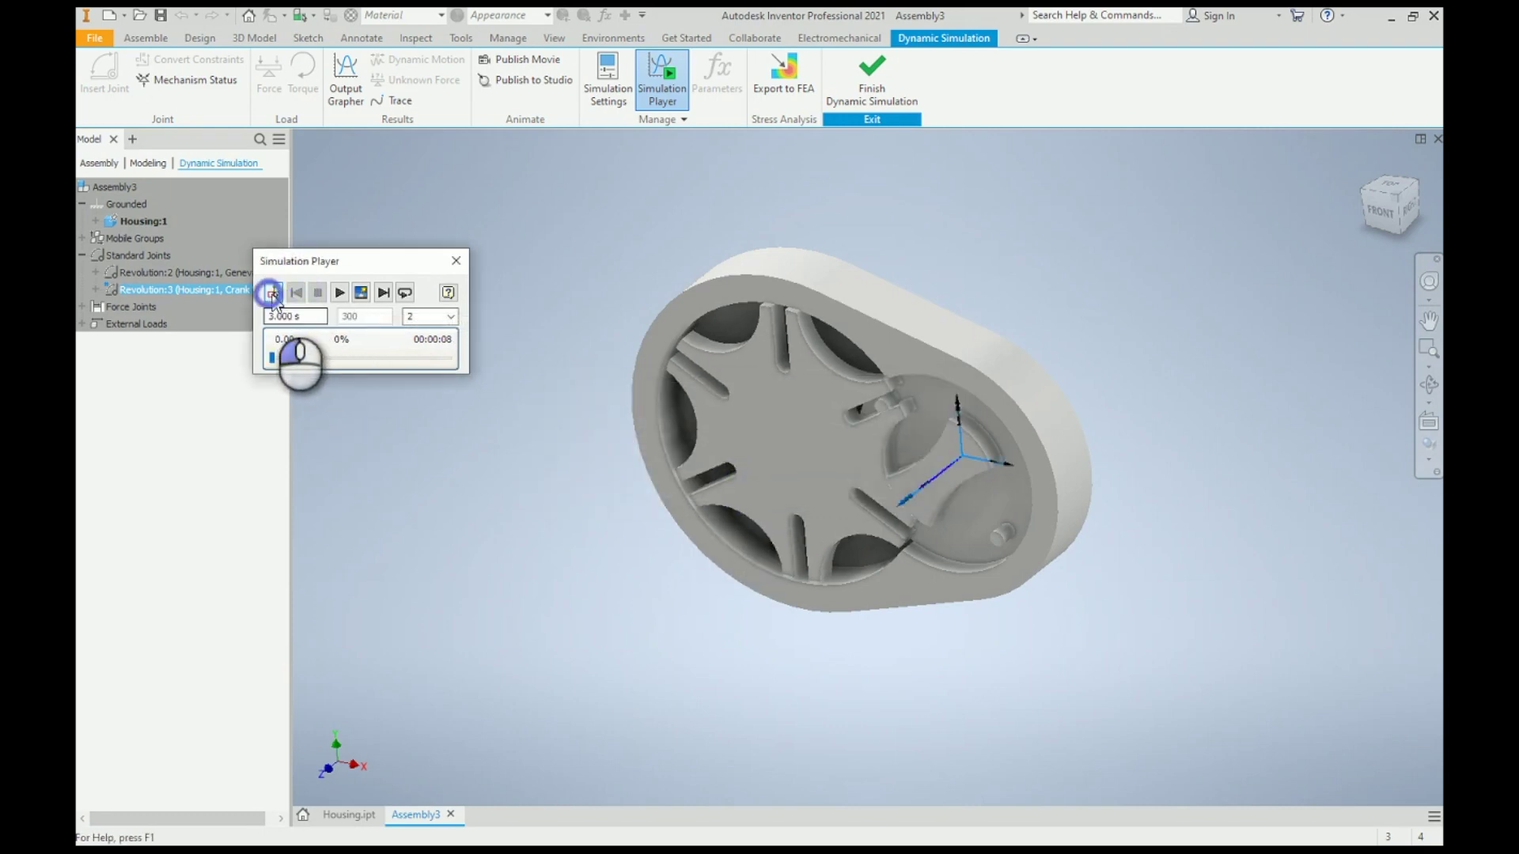
{"action": "type", "text": "2"}
{"action": "left_click", "coordinate": [365, 313]}
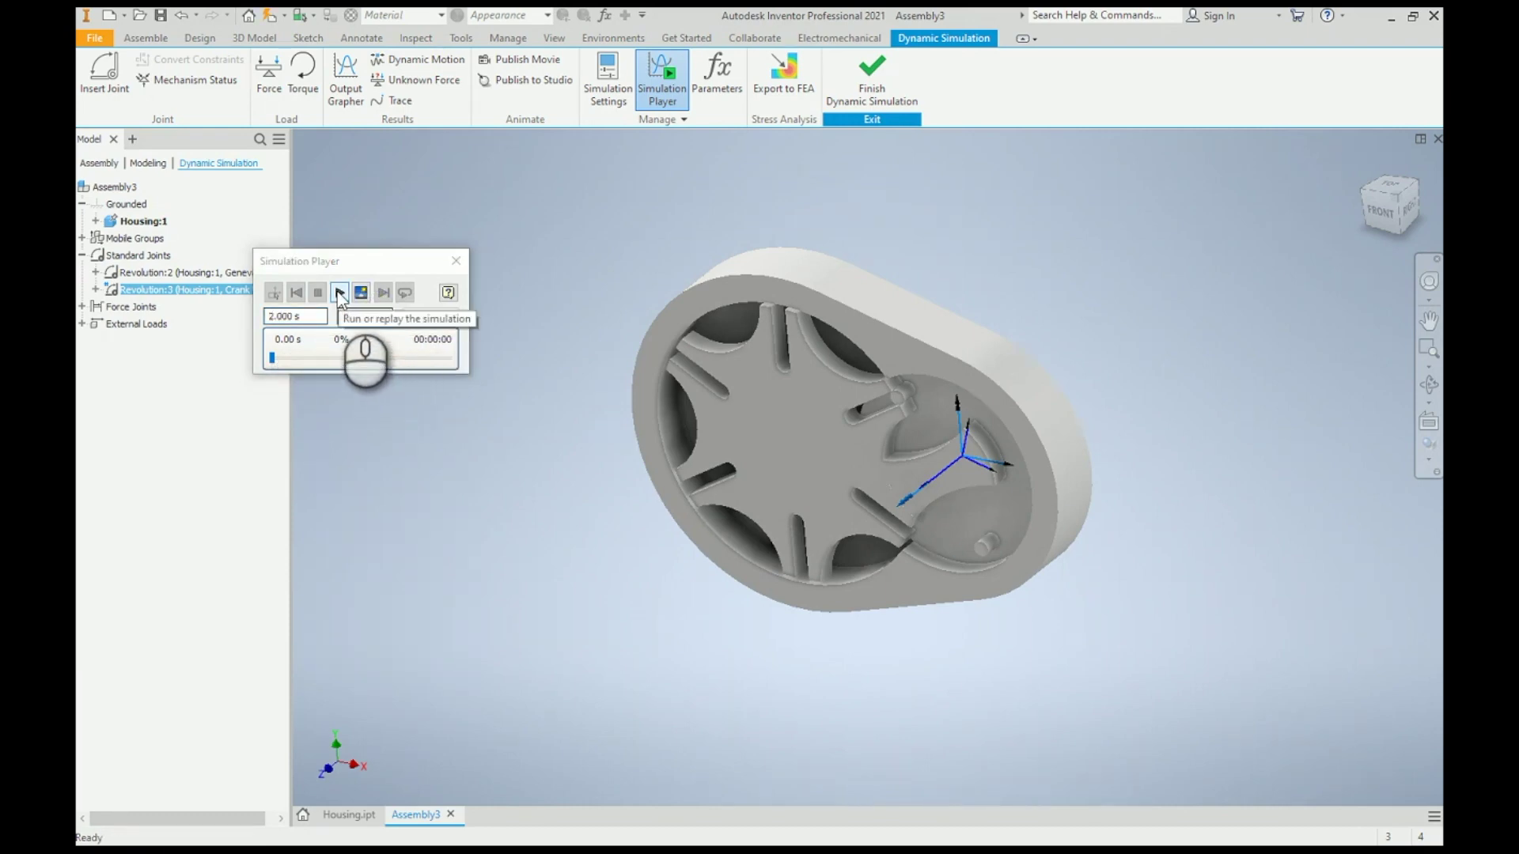
Step: Run the 2 s simulation with looped playback and open the Output Grapher, placing it clear of the Simulation Player
{"action": "left_click", "coordinate": [340, 294]}
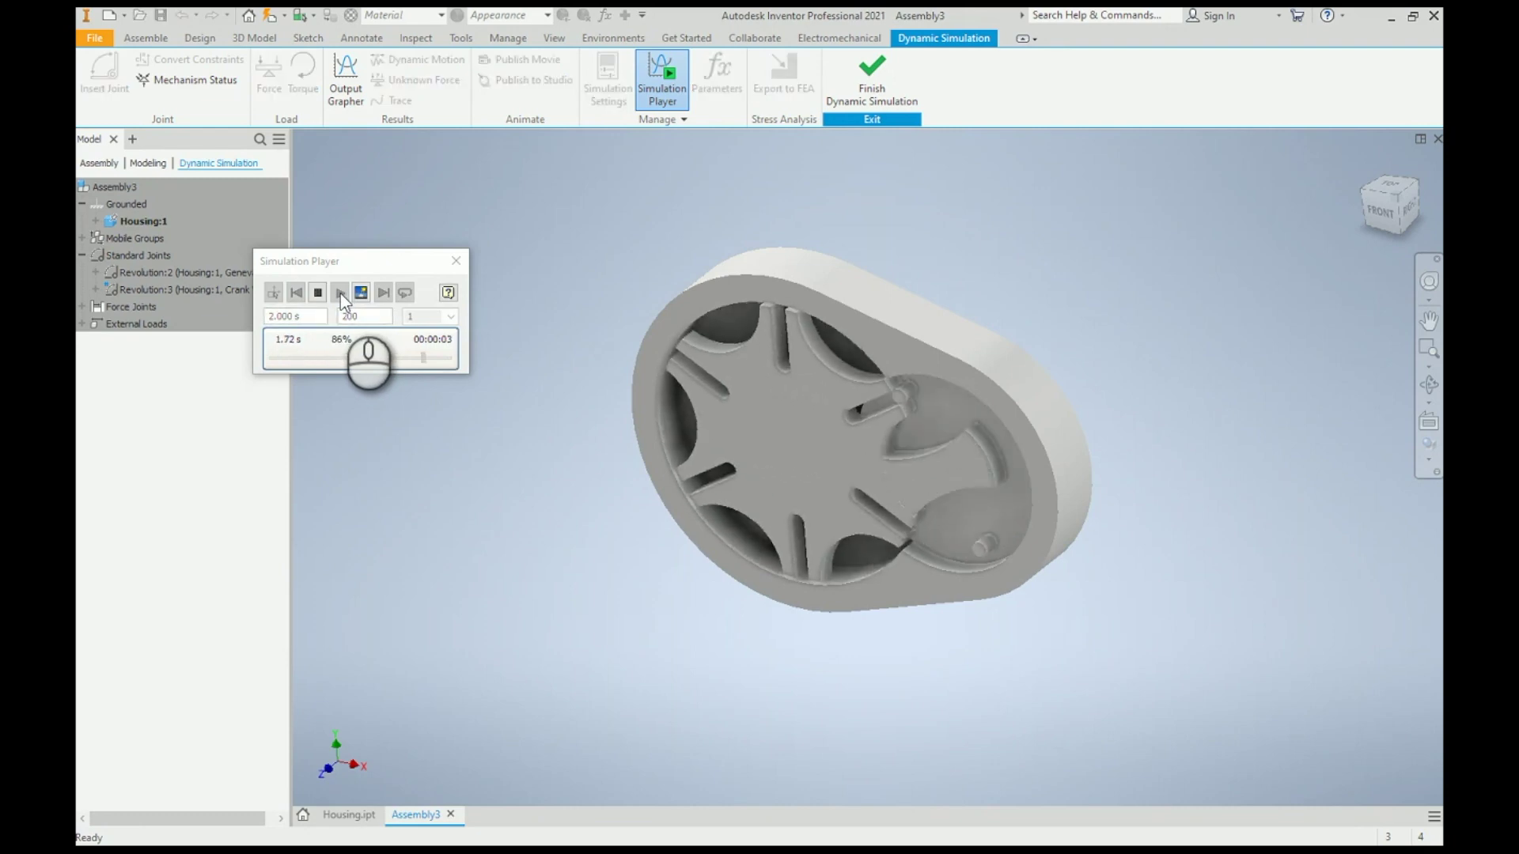
{"action": "left_click", "coordinate": [405, 293]}
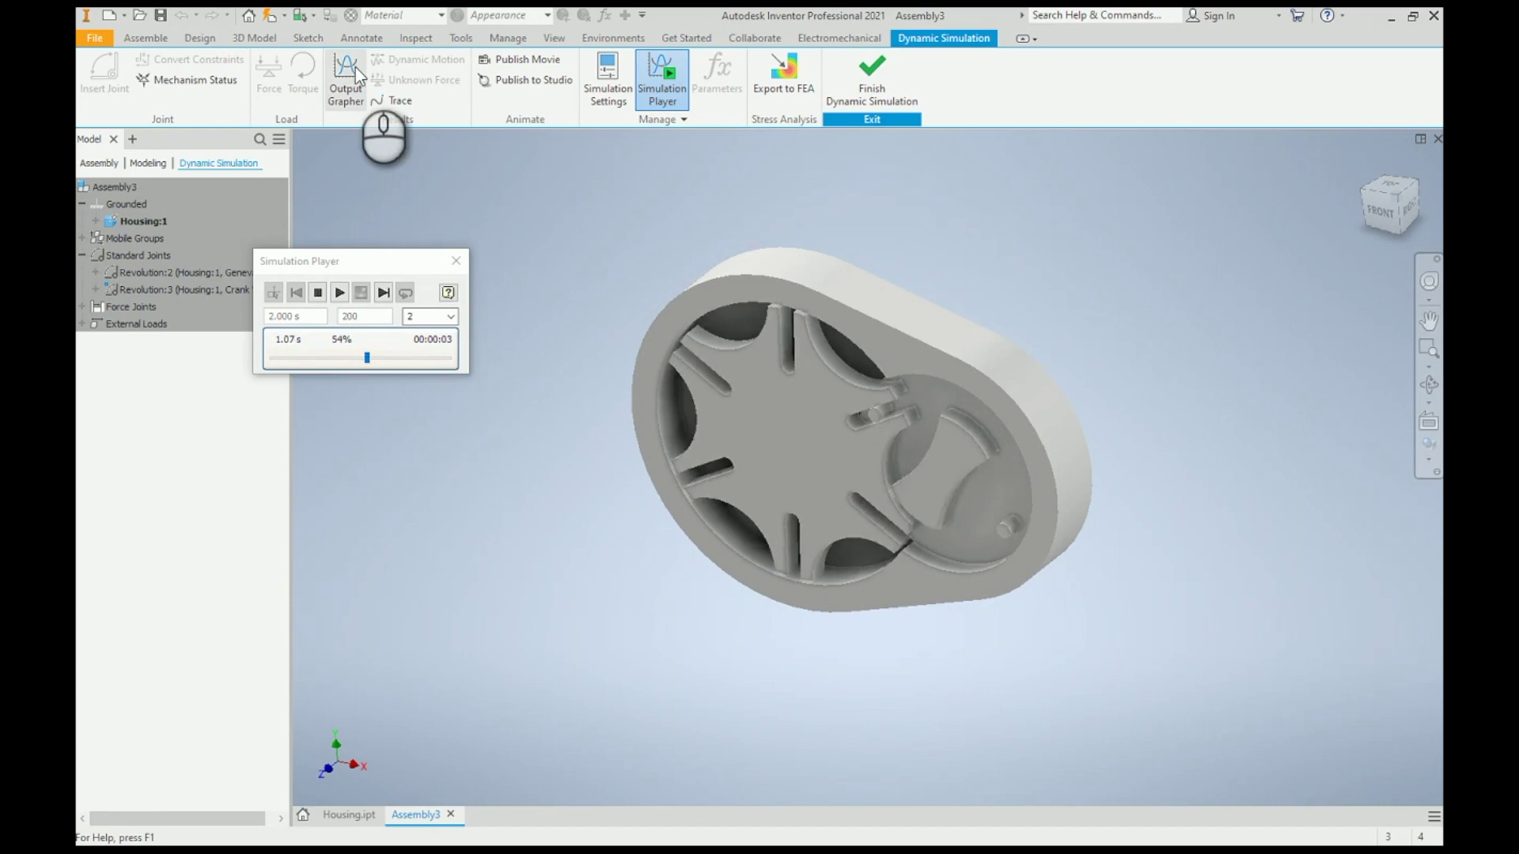
{"action": "left_click", "coordinate": [354, 68]}
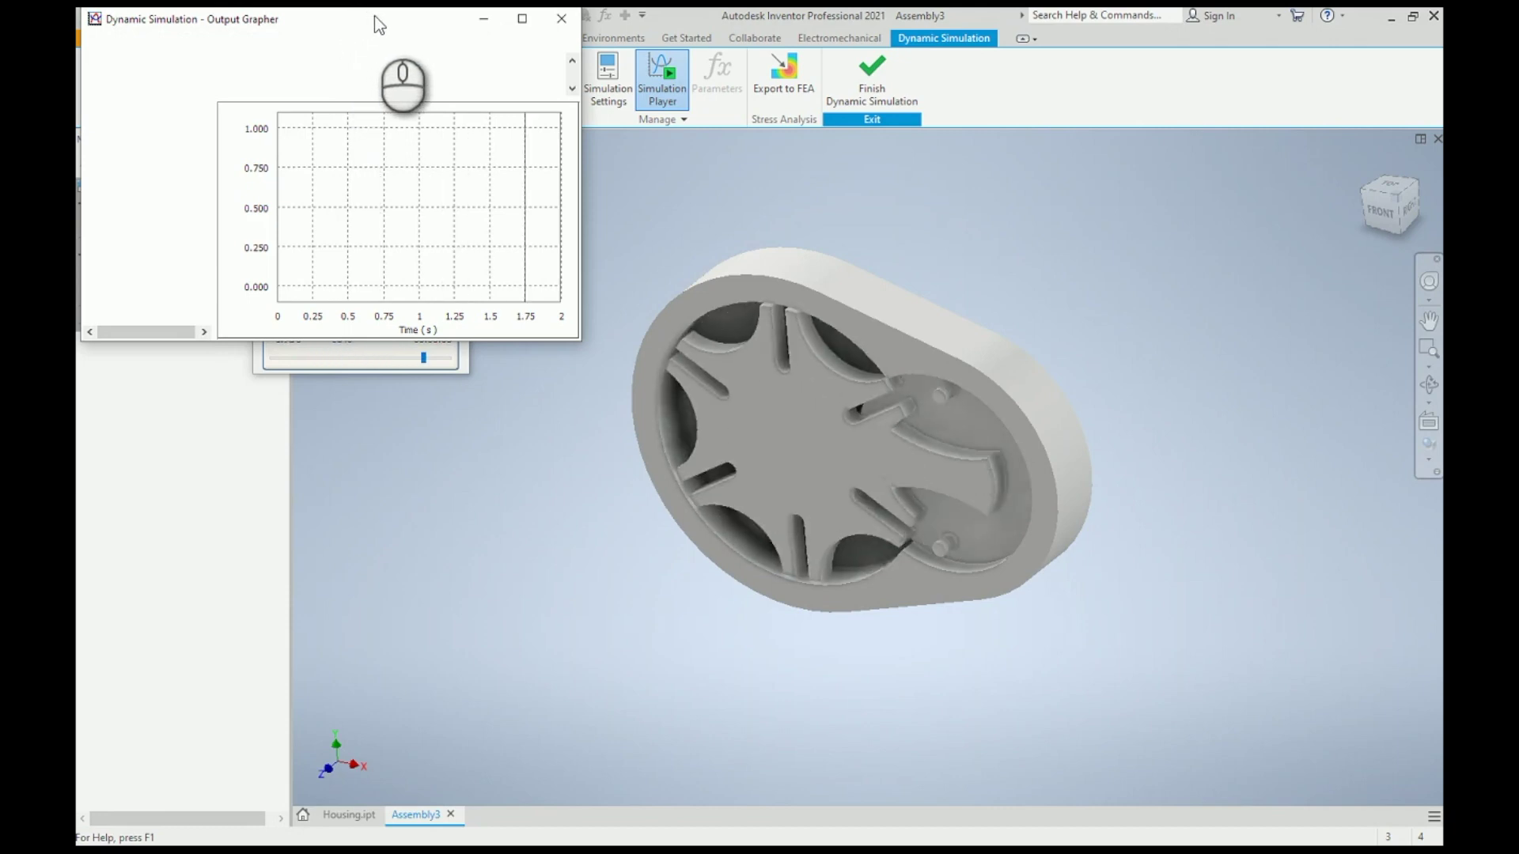
{"action": "mouse_move", "coordinate": [299, 24]}
{"action": "left_mouse_down"}
{"action": "mouse_move", "coordinate": [370, 364]}
{"action": "mouse_move", "coordinate": [345, 480]}
{"action": "left_mouse_up"}
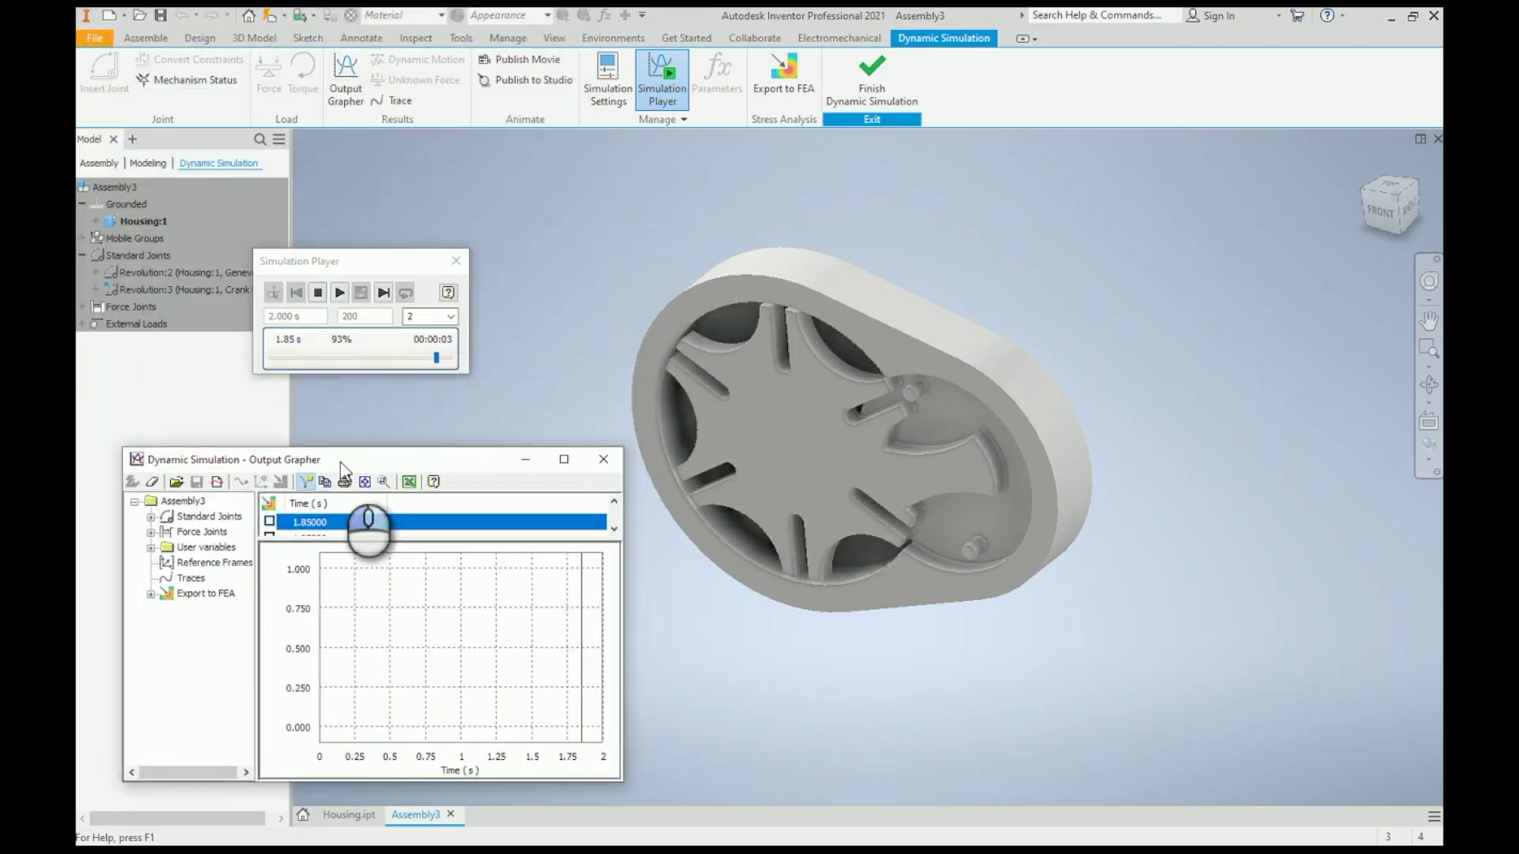
{"action": "left_click_drag", "start_coordinate": [335, 541], "coordinate": [353, 498]}
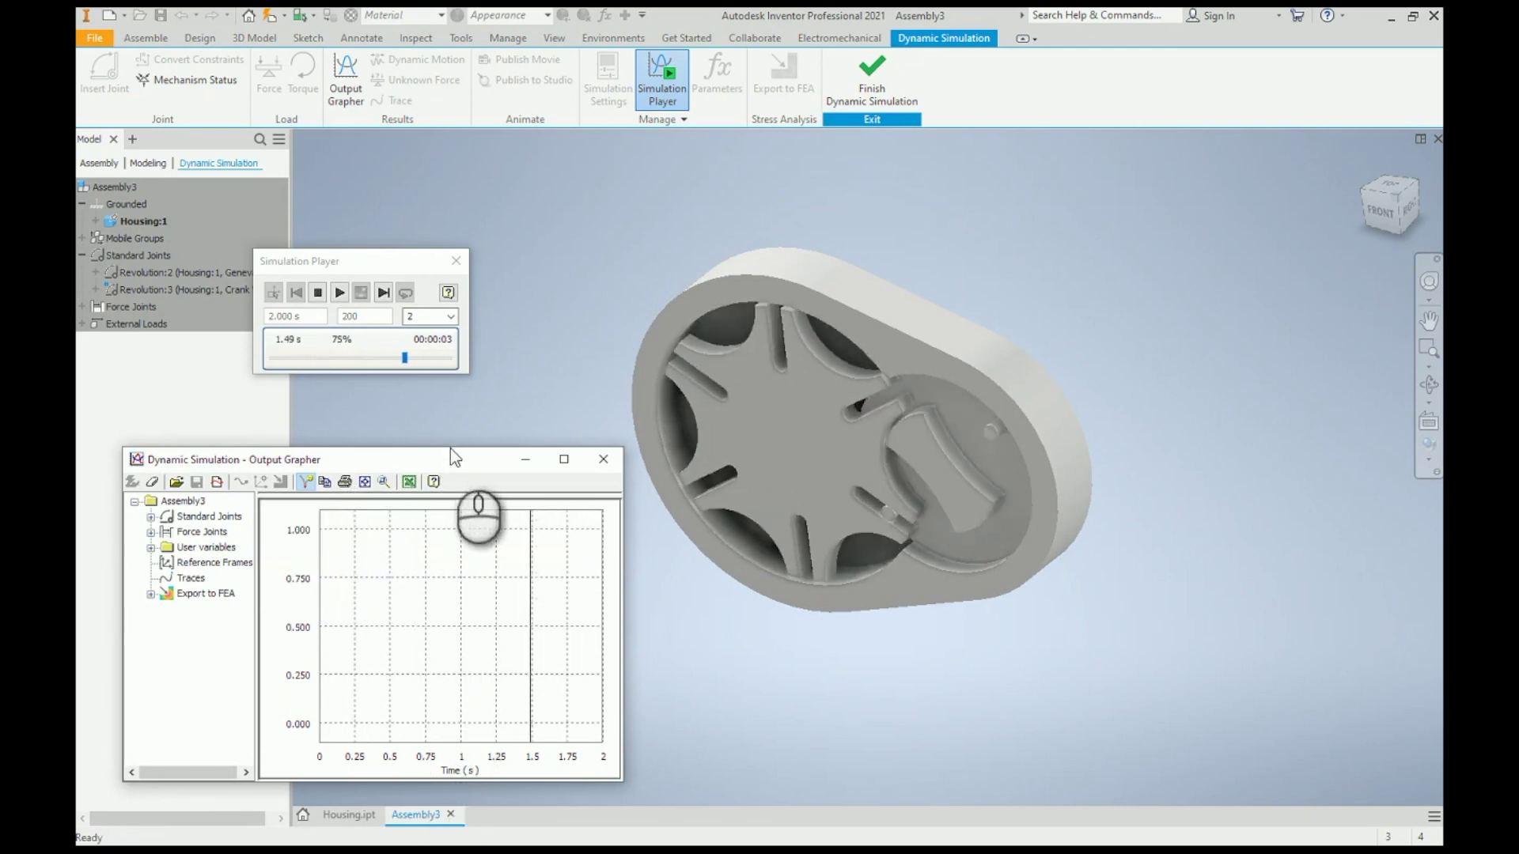
{"action": "left_click_drag", "start_coordinate": [456, 465], "coordinate": [463, 492]}
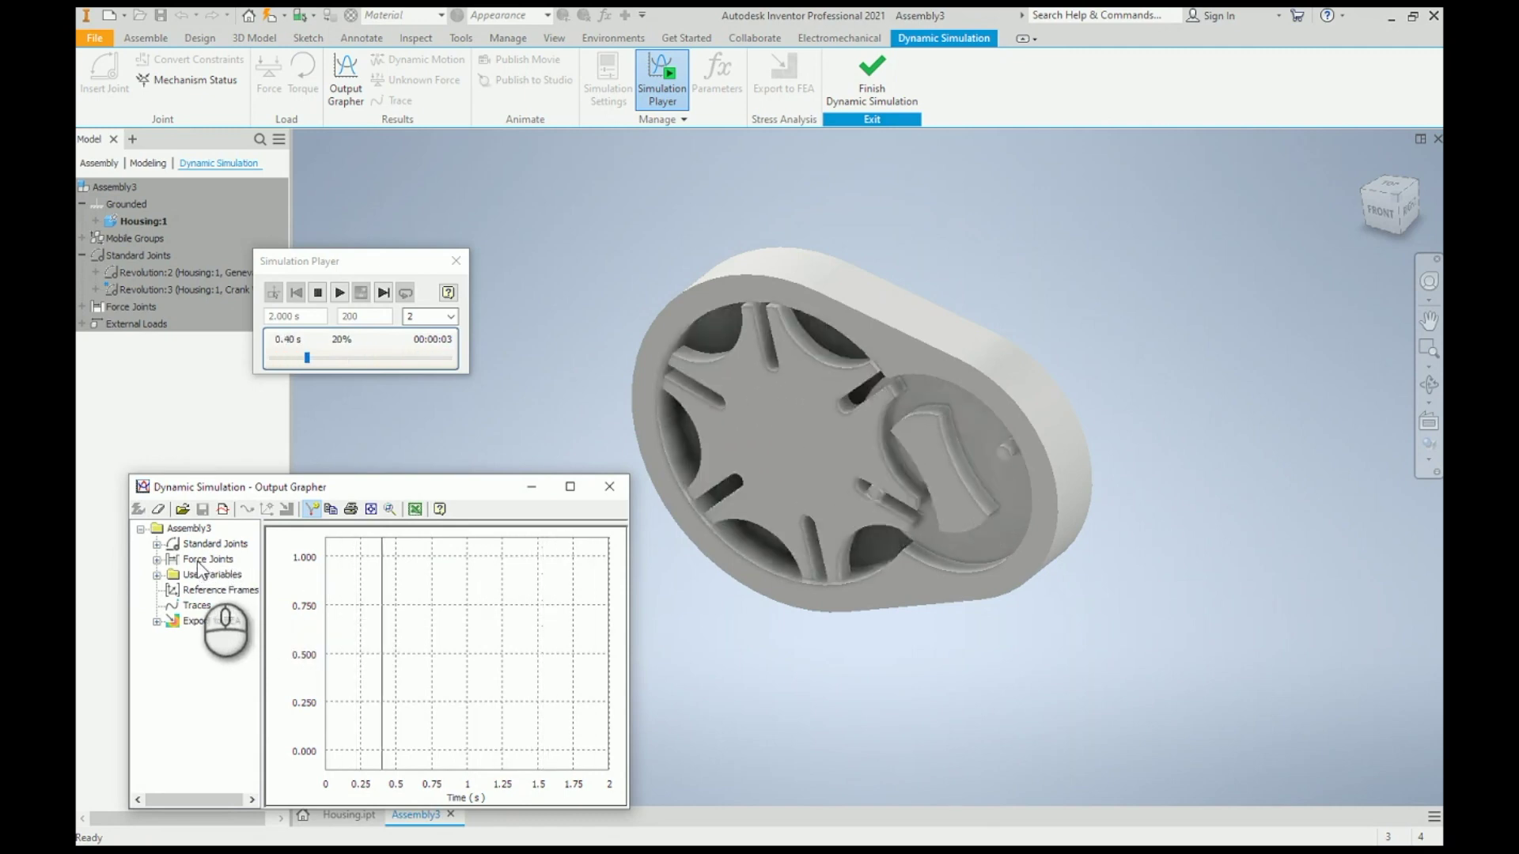
Step: Plot the velocity V[1] of the Geneva Wheel's revolution joint in the Output Grapher
{"action": "left_click", "coordinate": [157, 543]}
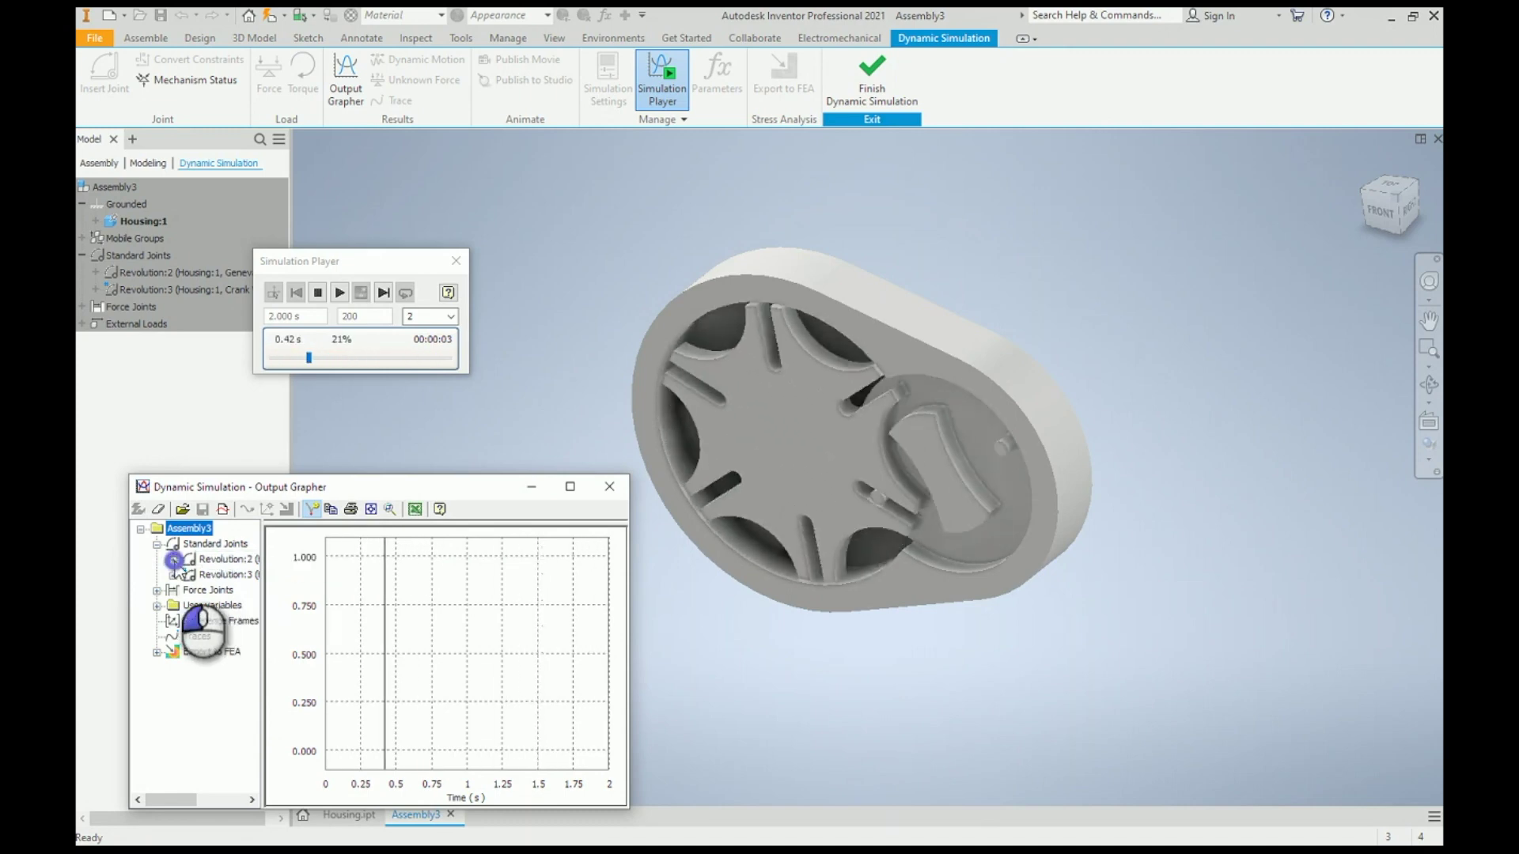
{"action": "left_click", "coordinate": [173, 559]}
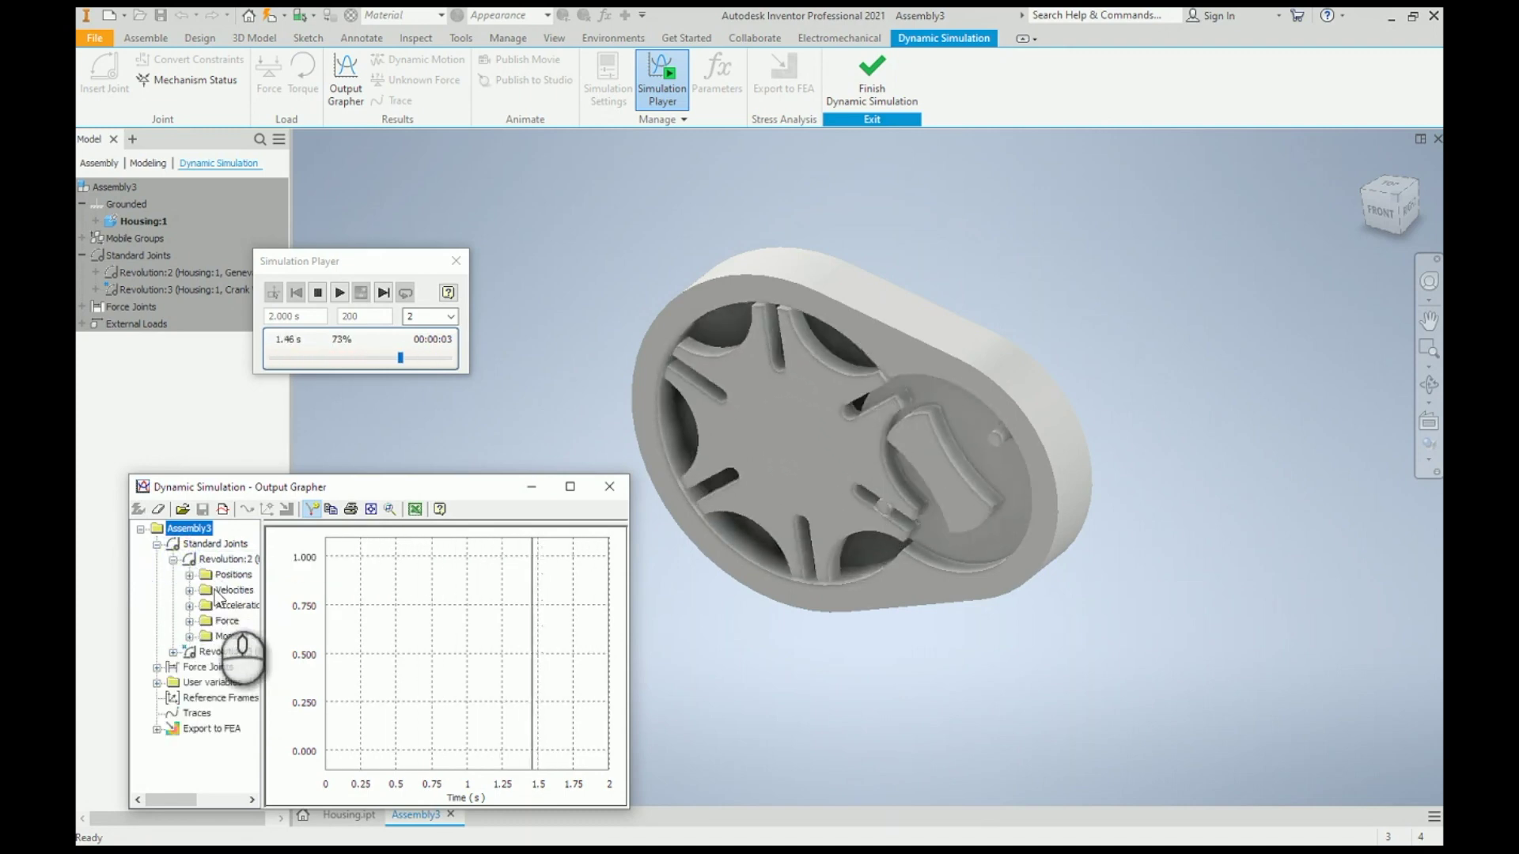
{"action": "left_click", "coordinate": [189, 591]}
{"action": "left_click", "coordinate": [221, 605]}
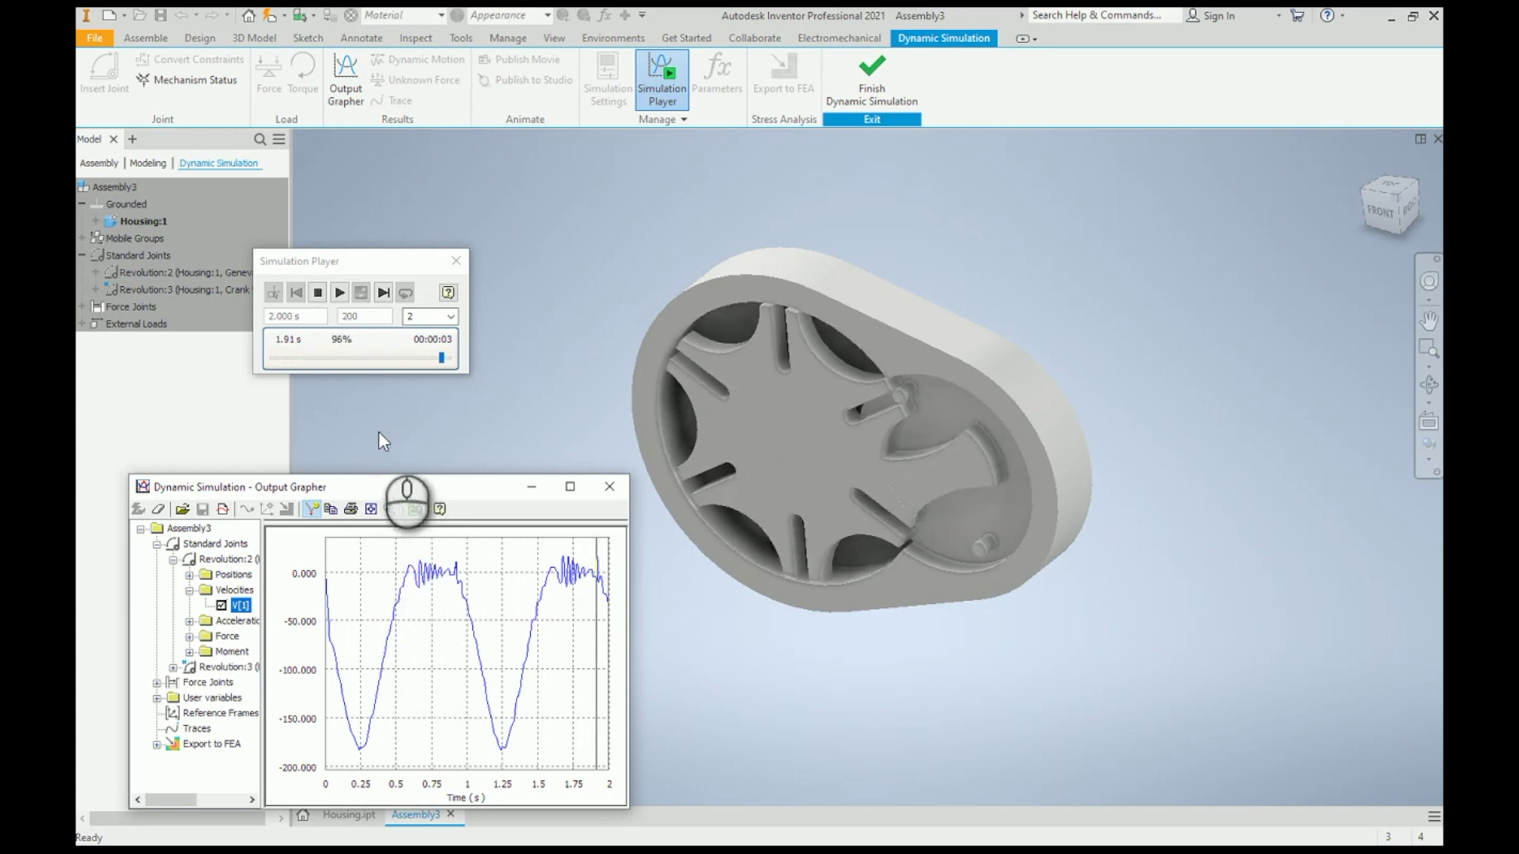
Step: Return to construction mode and change the Crank Wheel joint's imposed motion to end at -360 deg
{"action": "left_click", "coordinate": [318, 293]}
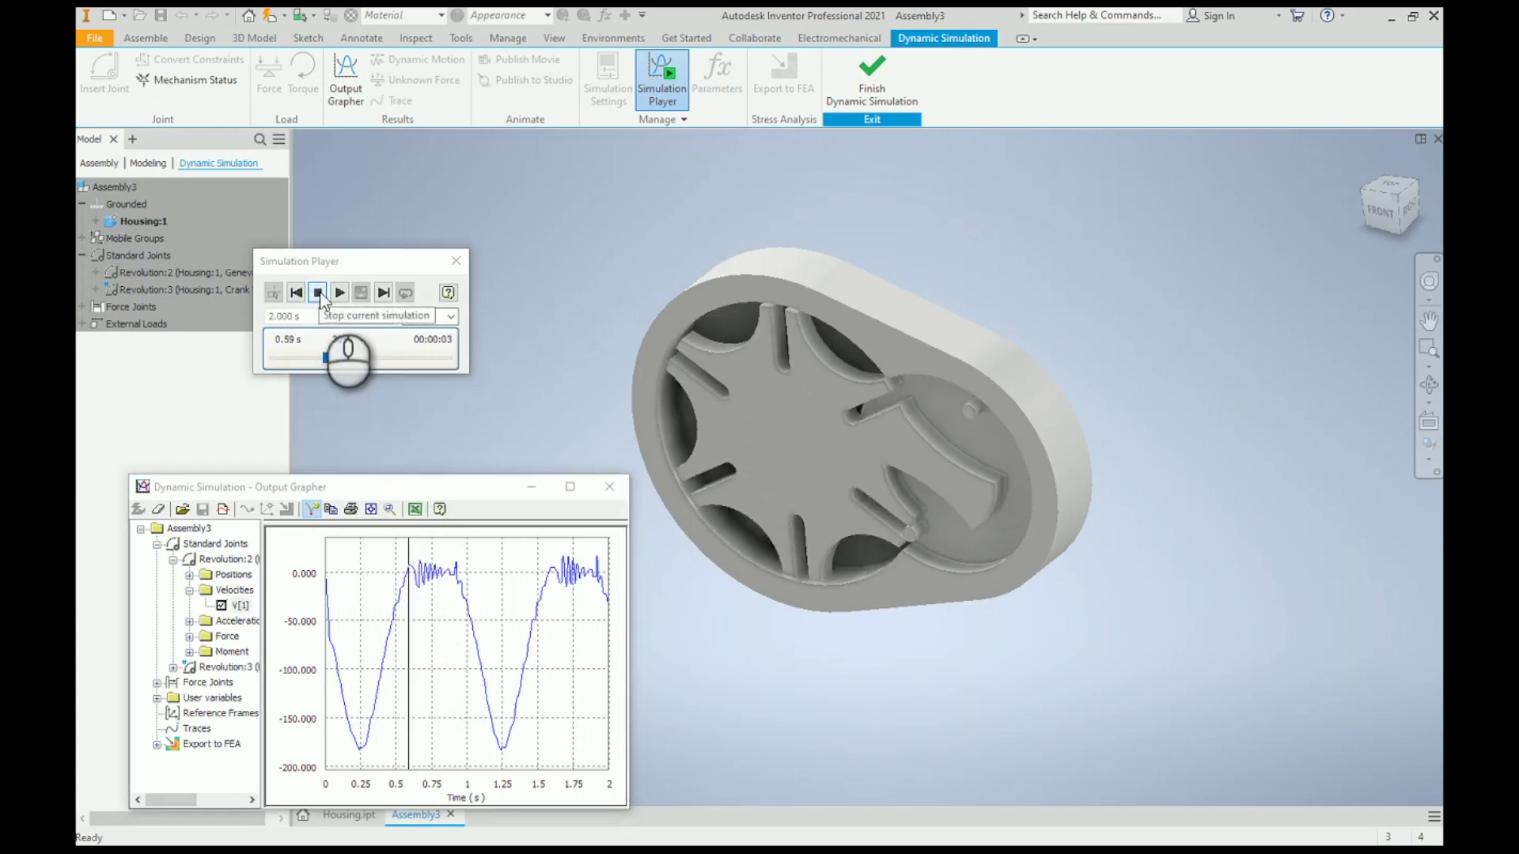
{"action": "left_click", "coordinate": [273, 293]}
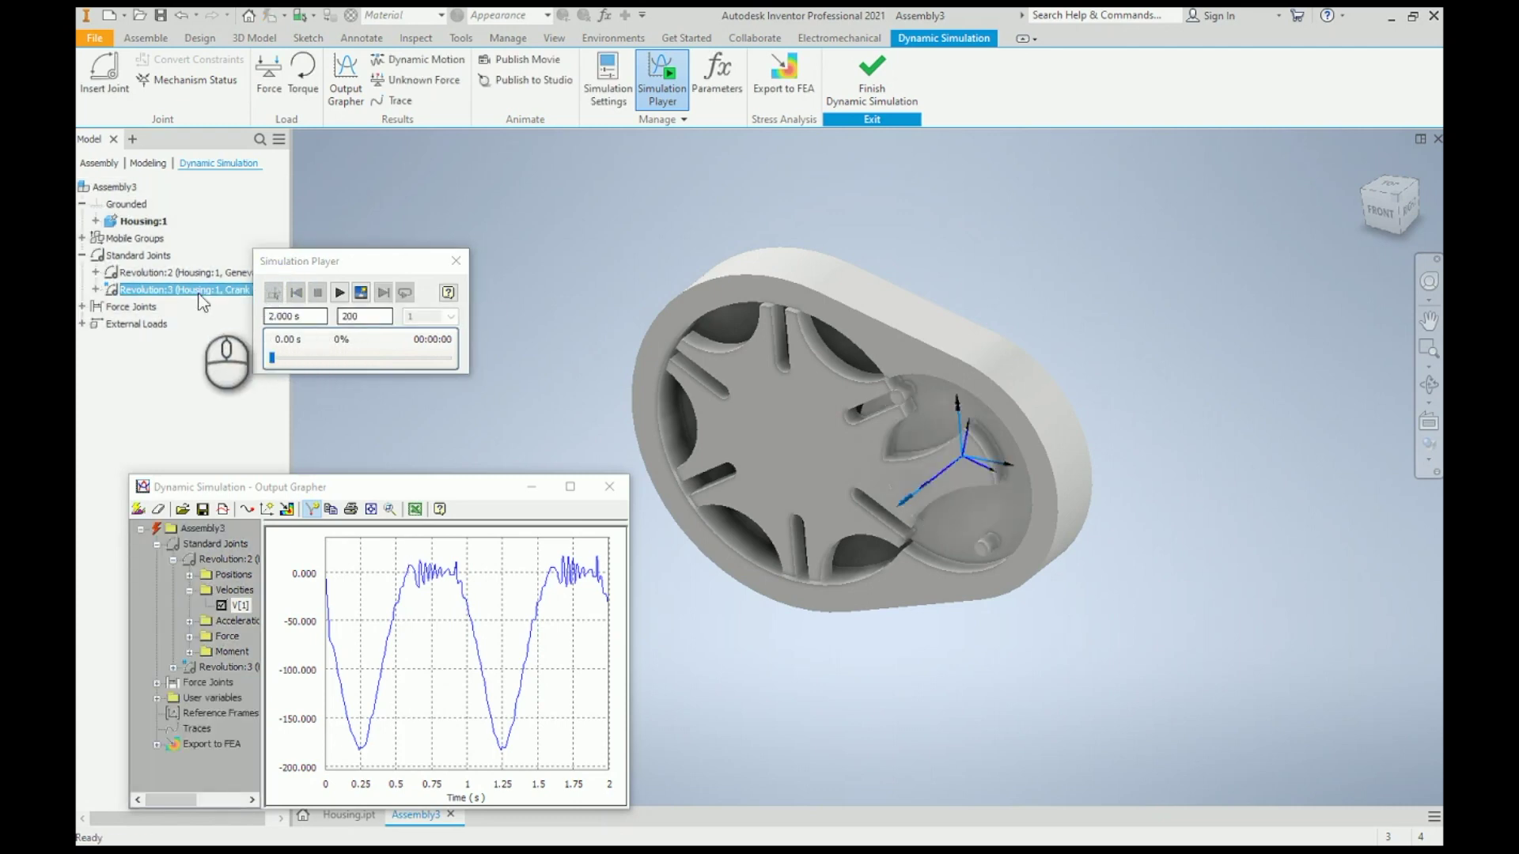
{"action": "right_click", "coordinate": [178, 286]}
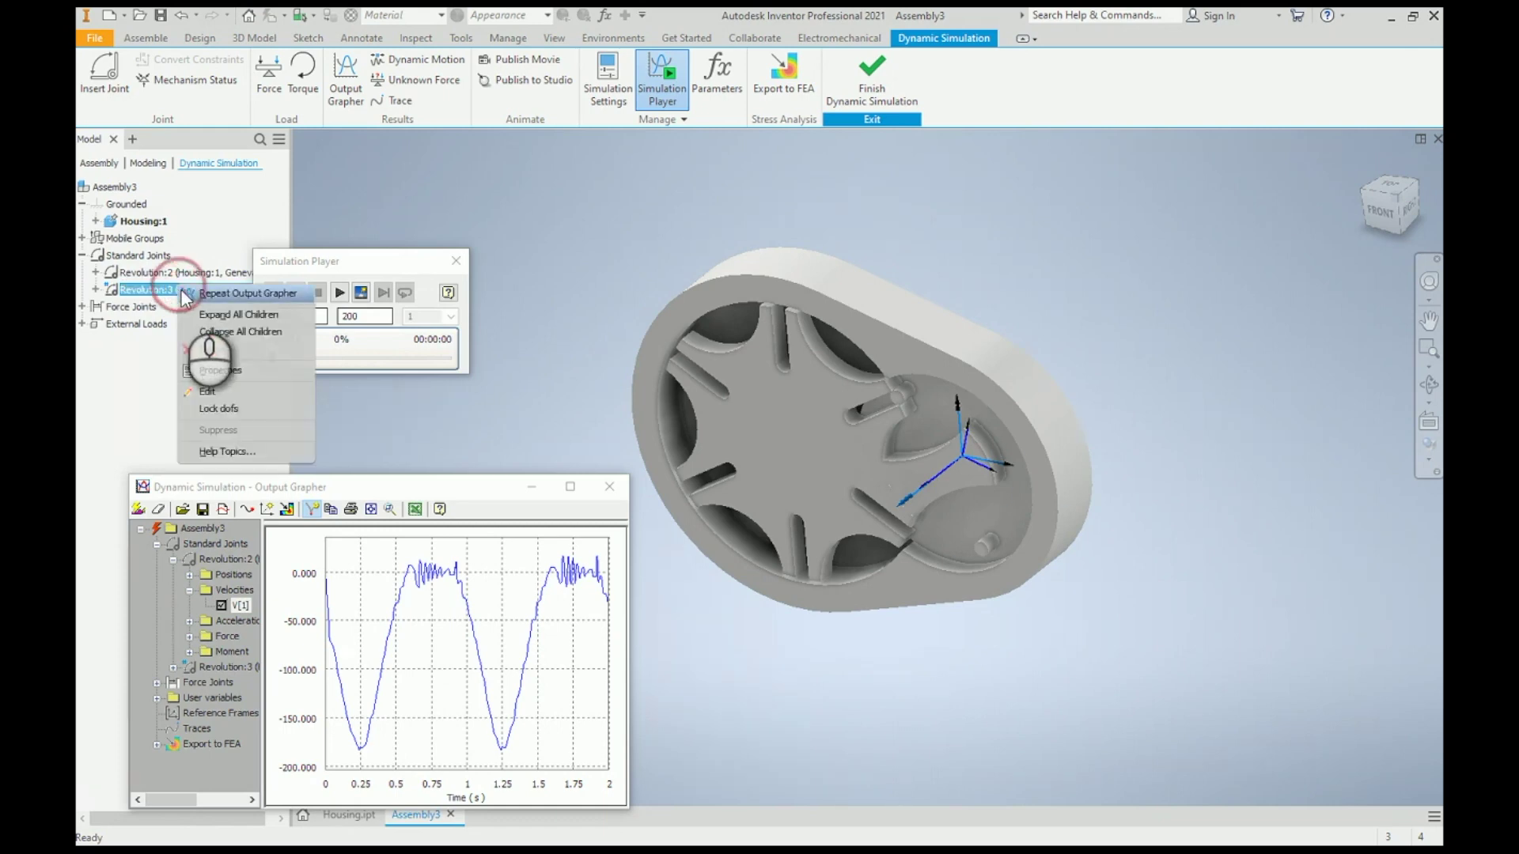
{"action": "left_click", "coordinate": [216, 364]}
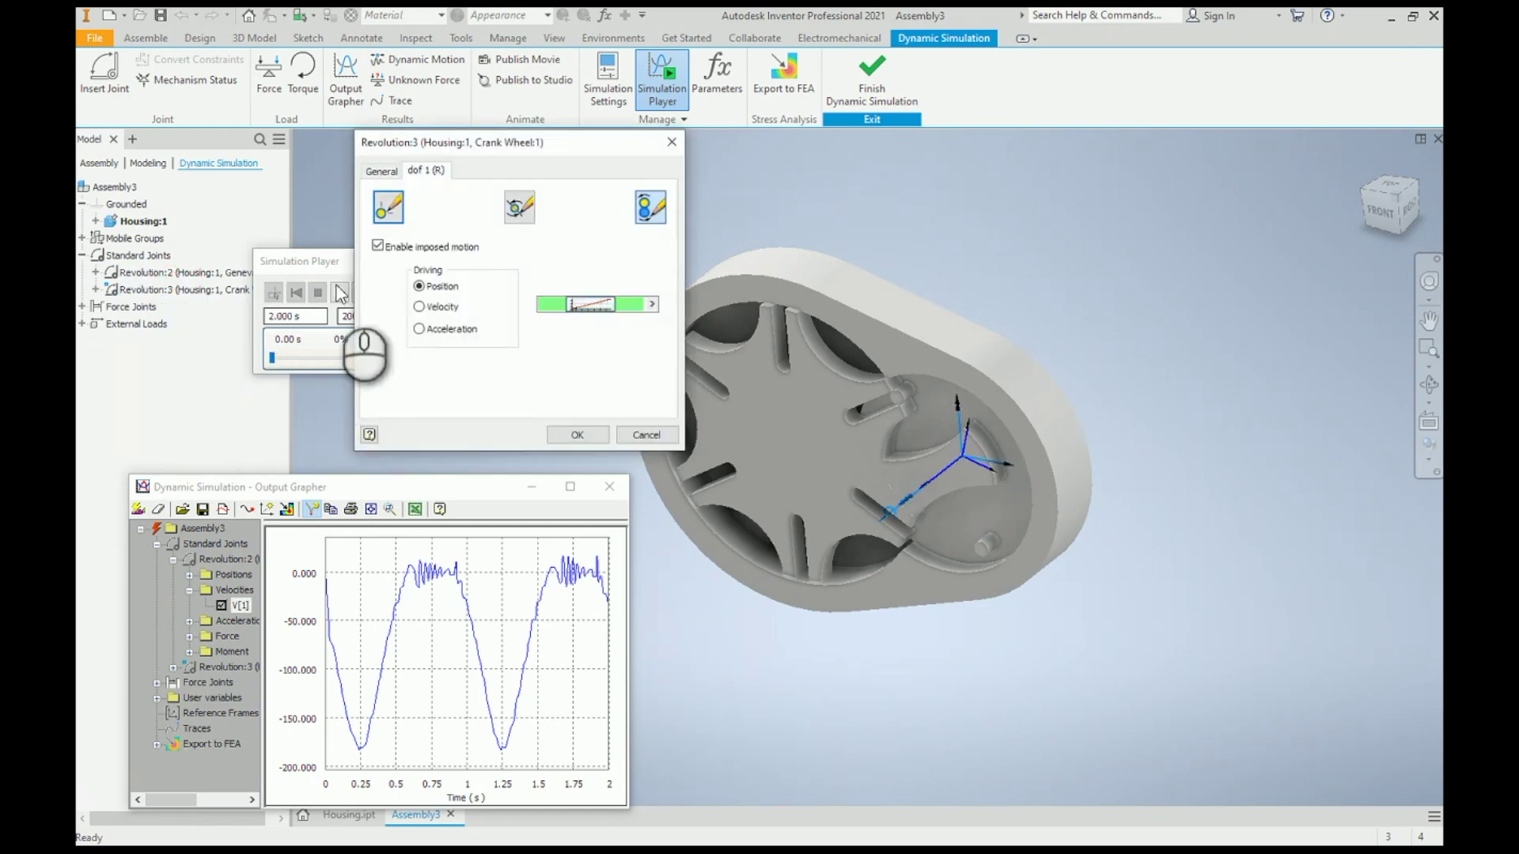
{"action": "left_click", "coordinate": [601, 304]}
{"action": "double_click", "coordinate": [423, 456]}
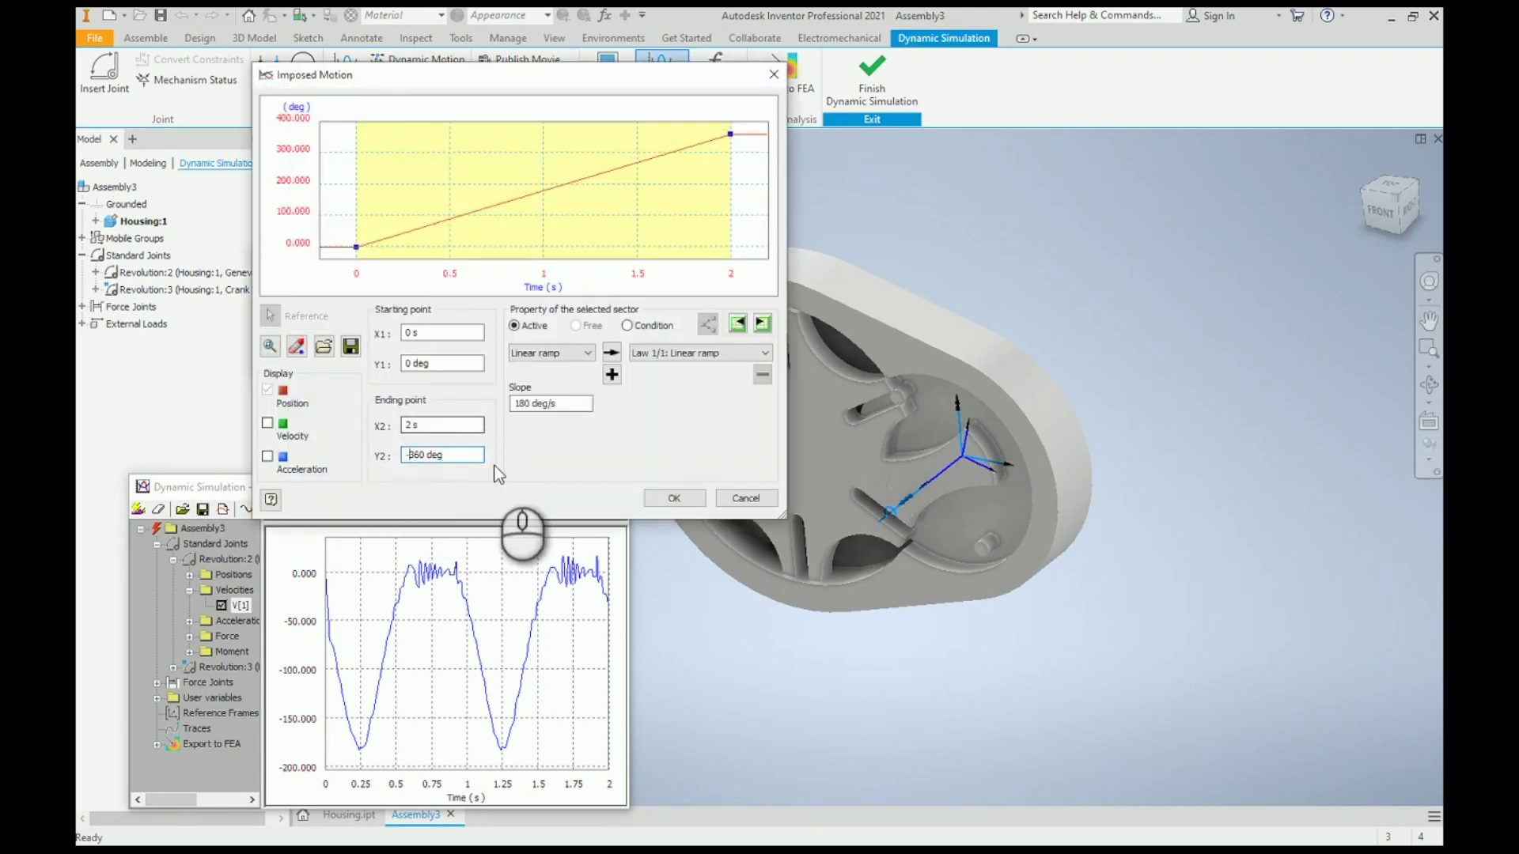
{"action": "left_click", "coordinate": [674, 498]}
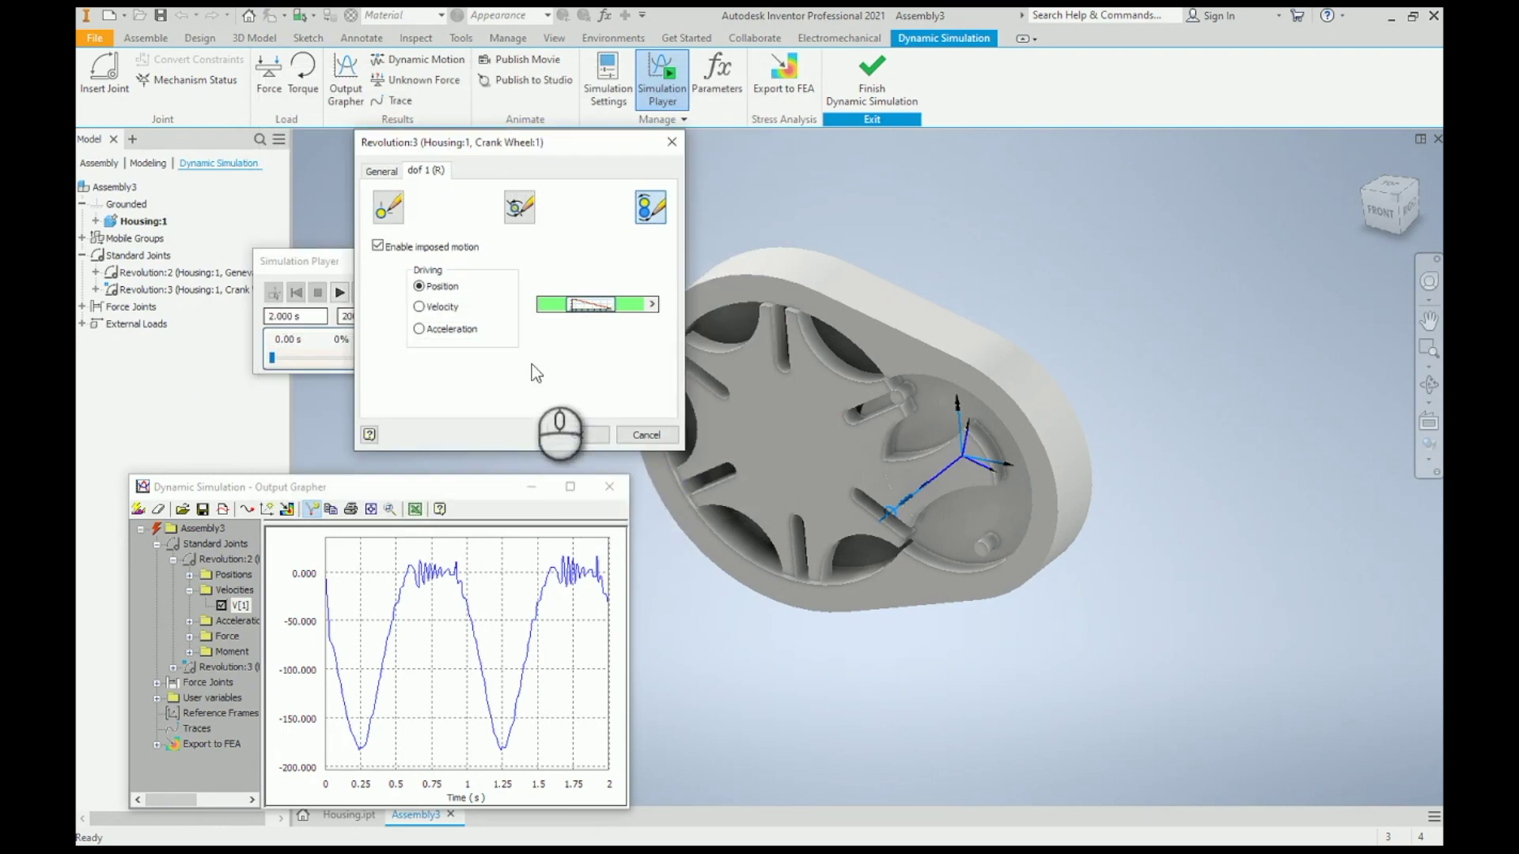
{"action": "left_click", "coordinate": [568, 433]}
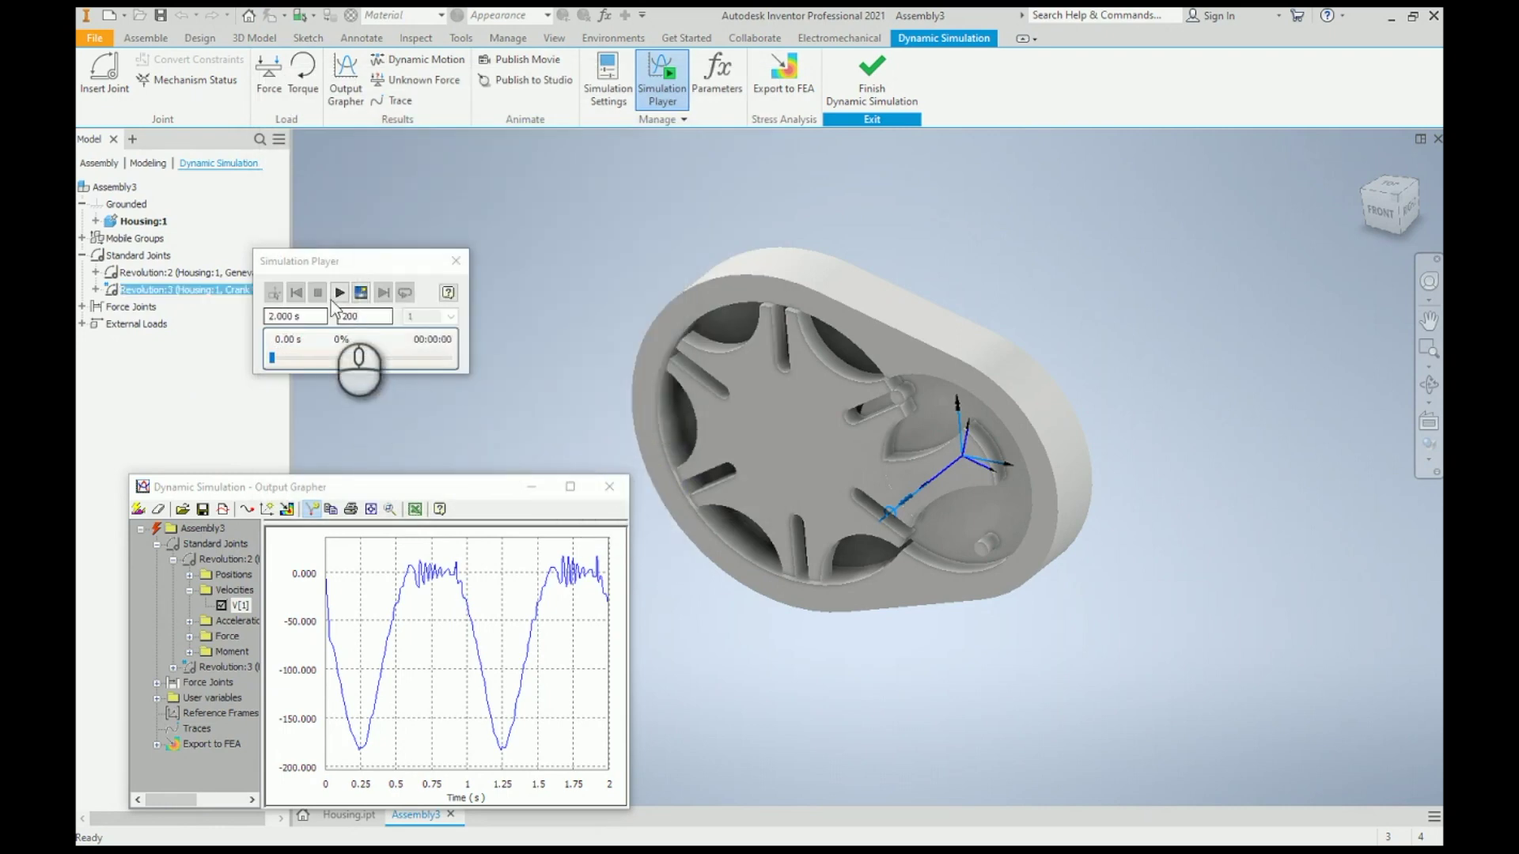
Step: Run the simulation with the reversed crank rotation in looped playback and return to construction mode
{"action": "left_click", "coordinate": [339, 292]}
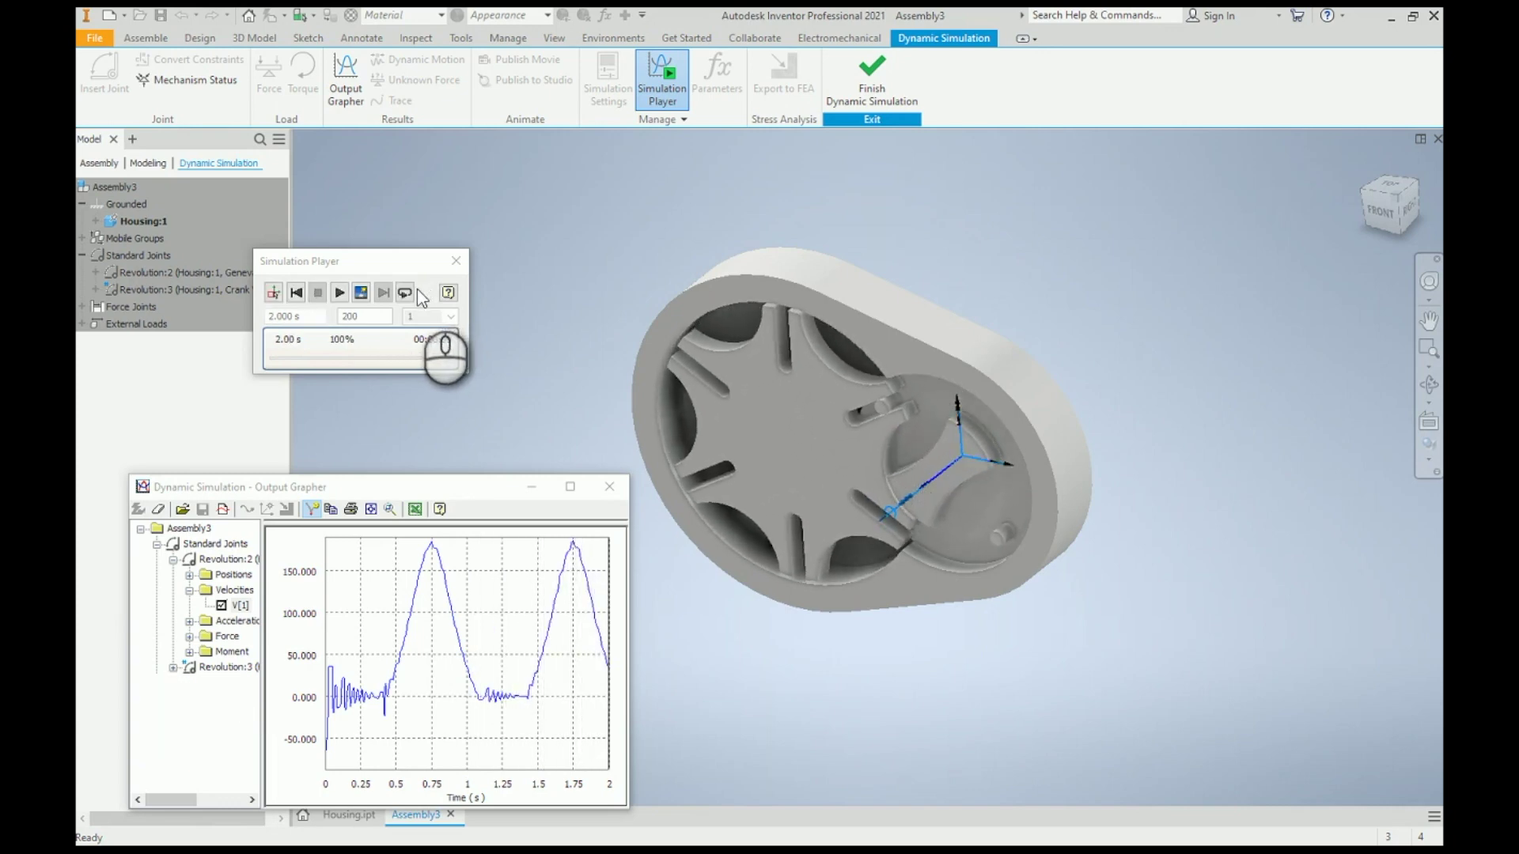
{"action": "left_click", "coordinate": [412, 291]}
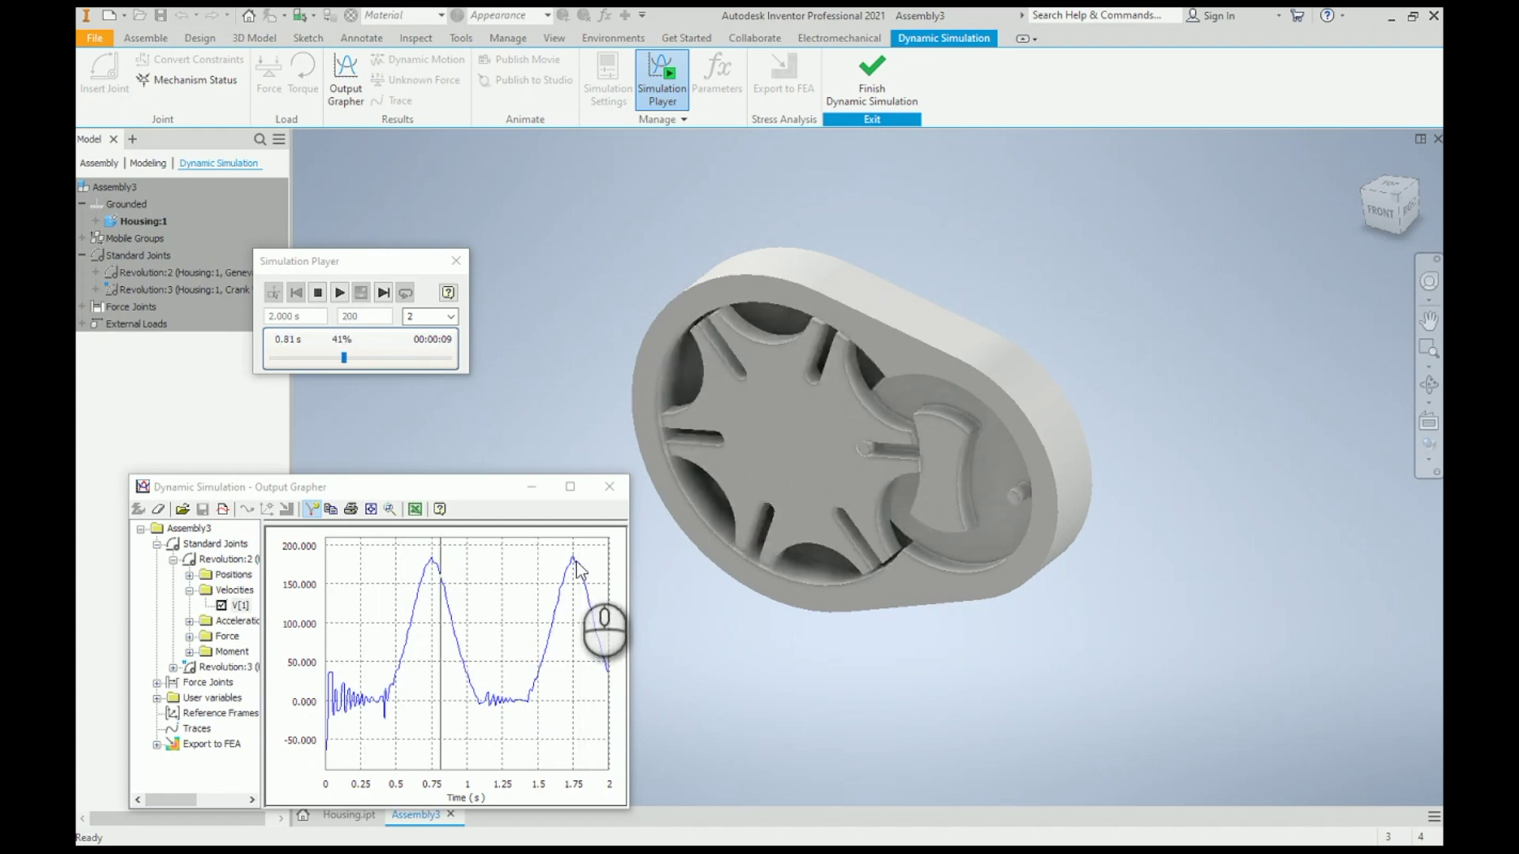
{"action": "left_click", "coordinate": [316, 292]}
{"action": "left_click", "coordinate": [316, 293]}
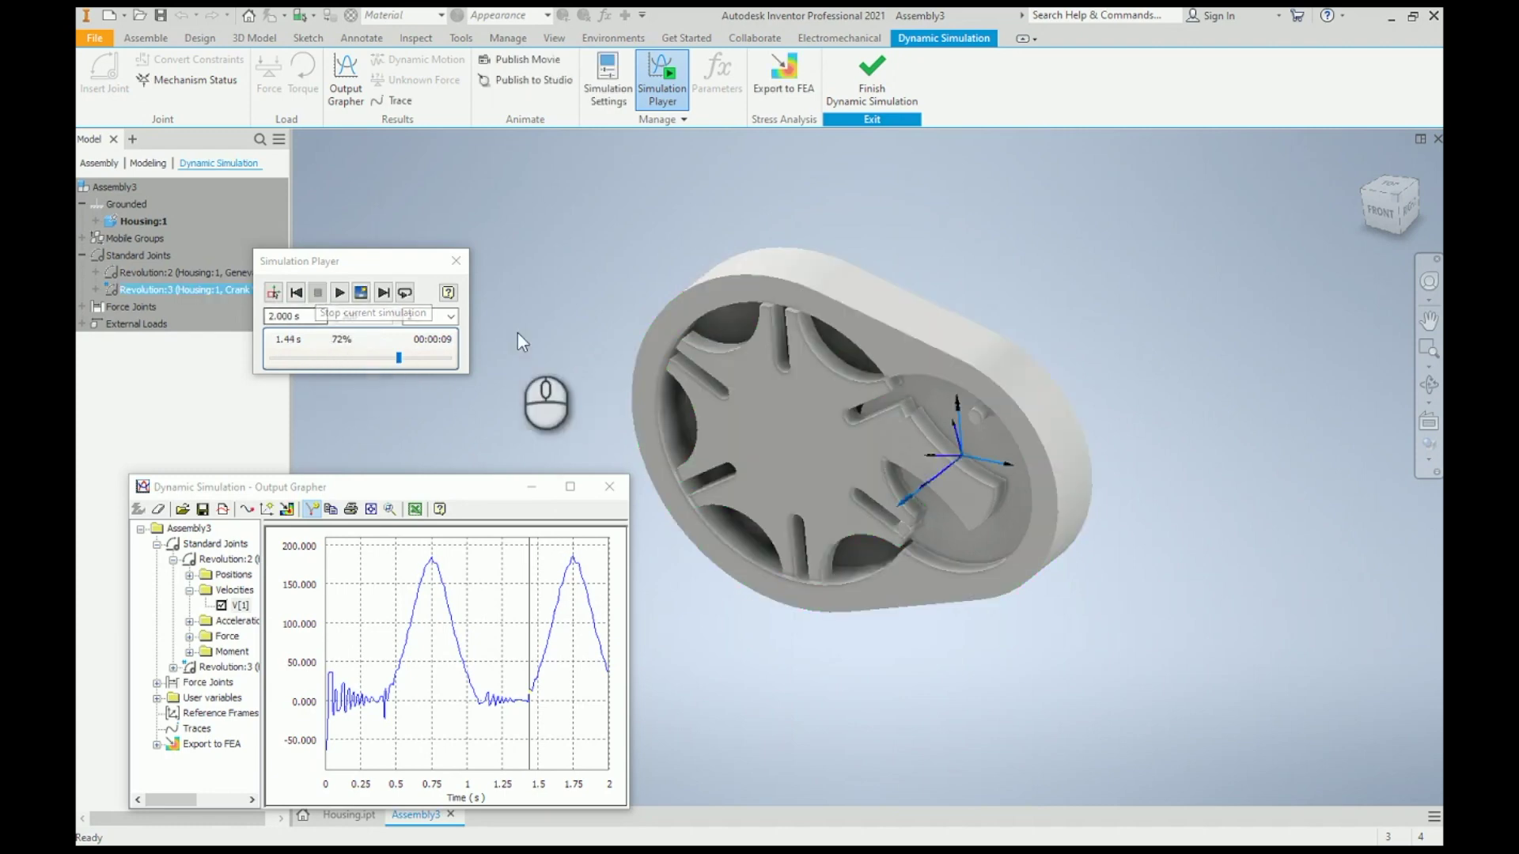
{"action": "left_click", "coordinate": [273, 292]}
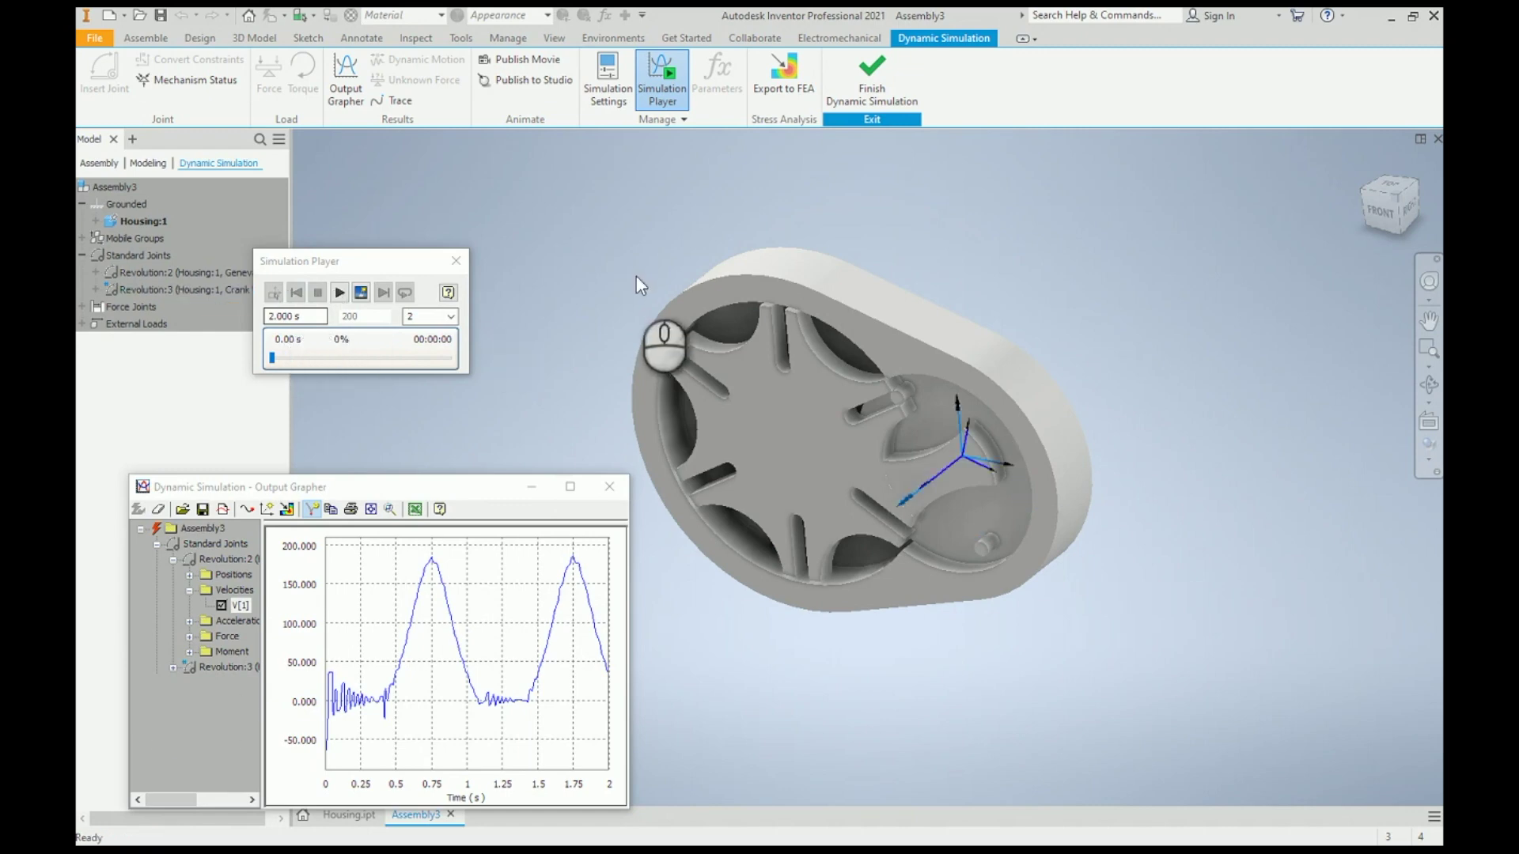
Step: Open the Geneva Wheel part and edit the sketch of its first extrusion
{"action": "left_click", "coordinate": [139, 15]}
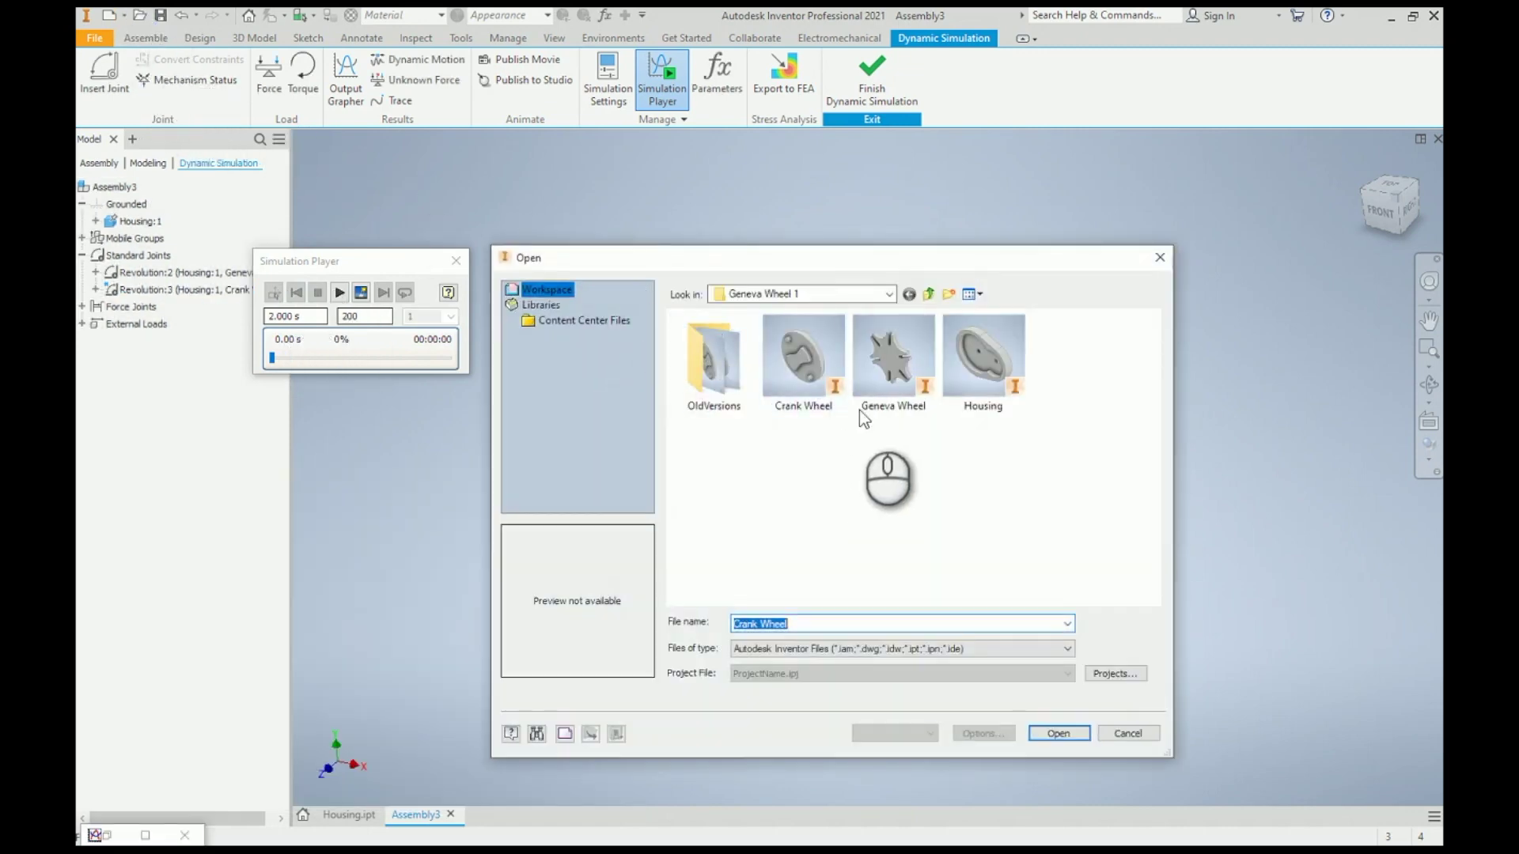
{"action": "double_click", "coordinate": [886, 355]}
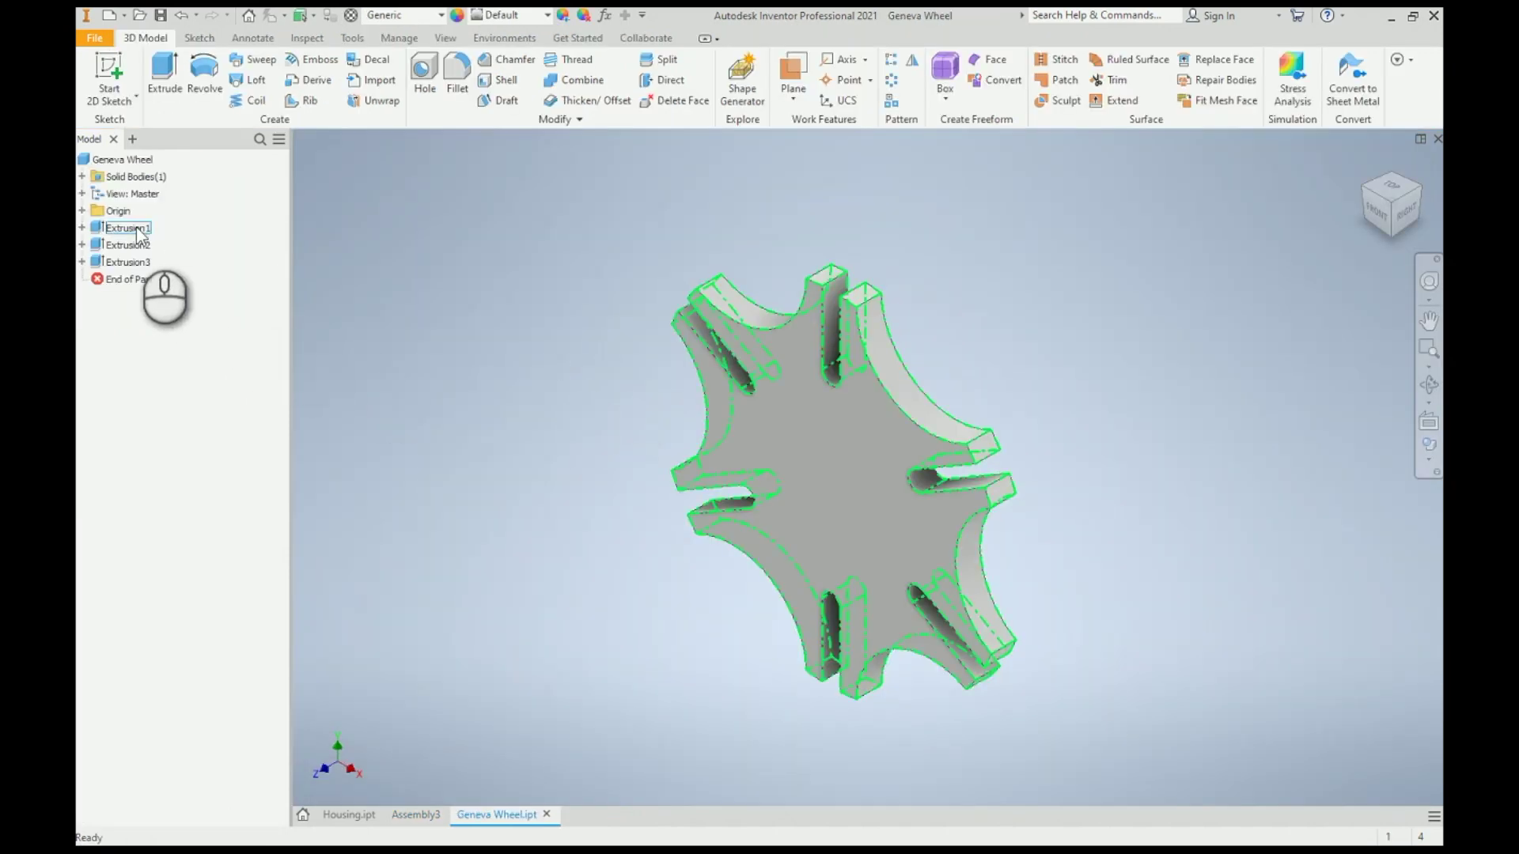
{"action": "right_click", "coordinate": [139, 230]}
{"action": "left_click", "coordinate": [218, 357]}
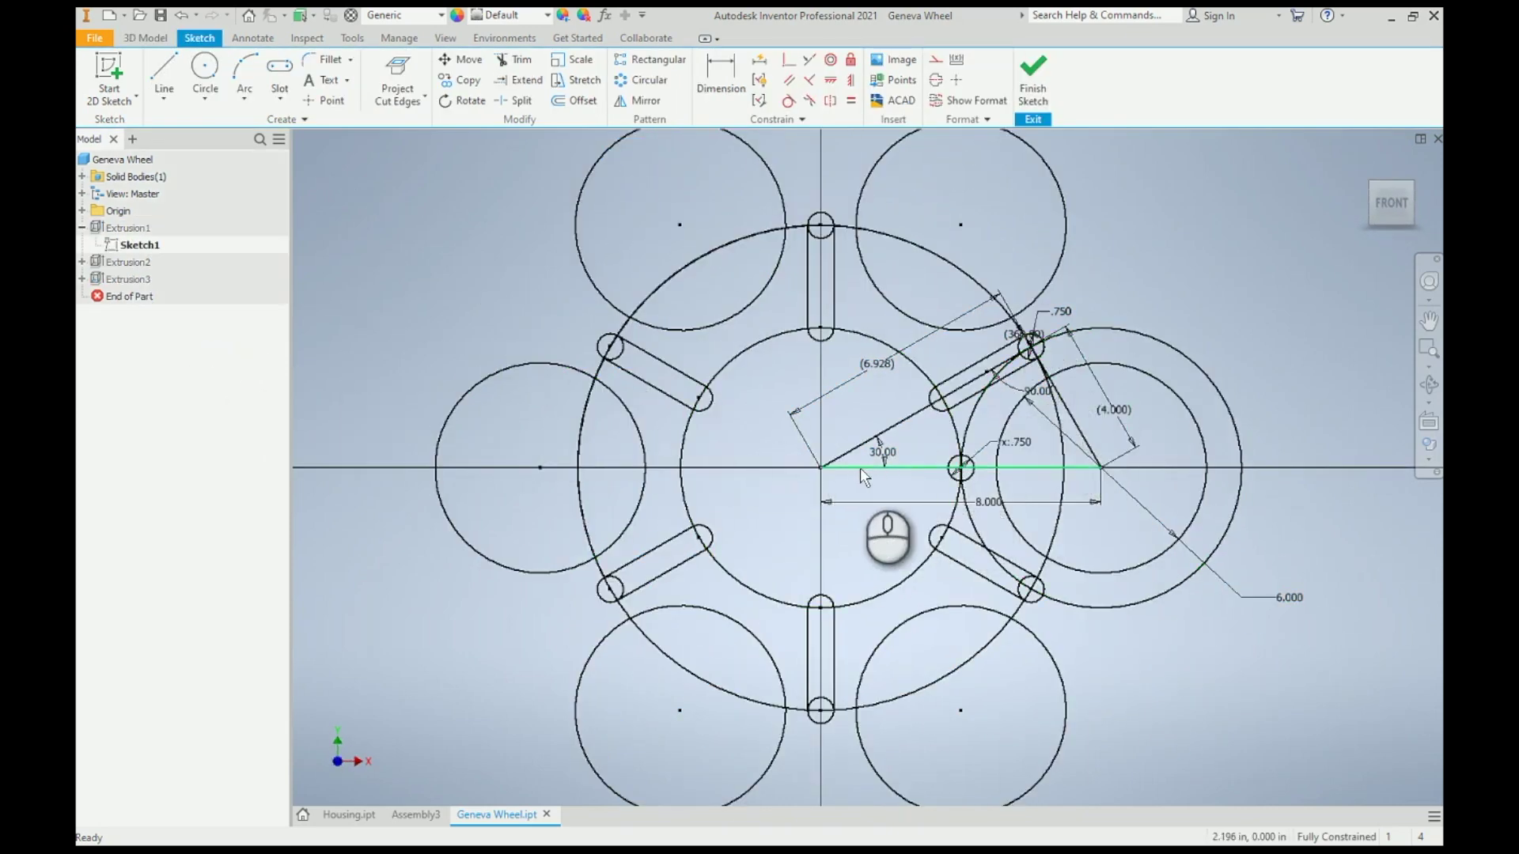
Step: Check the horizontal distances from the small pin circle on the centerline to the crank center and to the wheel center with temporary dimensions
{"action": "left_click", "coordinate": [934, 475]}
{"action": "key", "text": "d"}
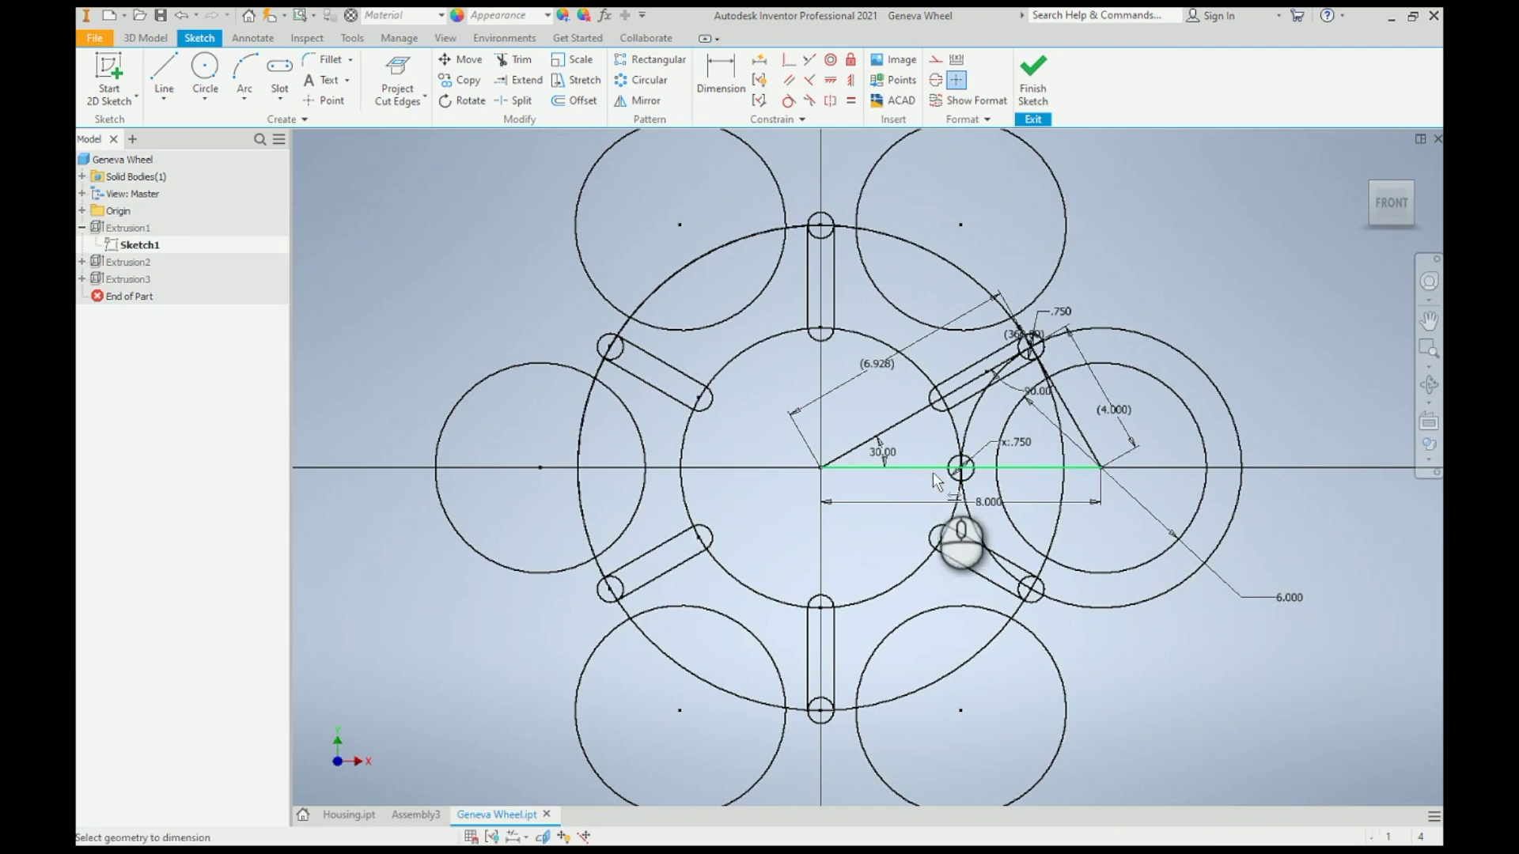
{"action": "left_click", "coordinate": [1099, 469]}
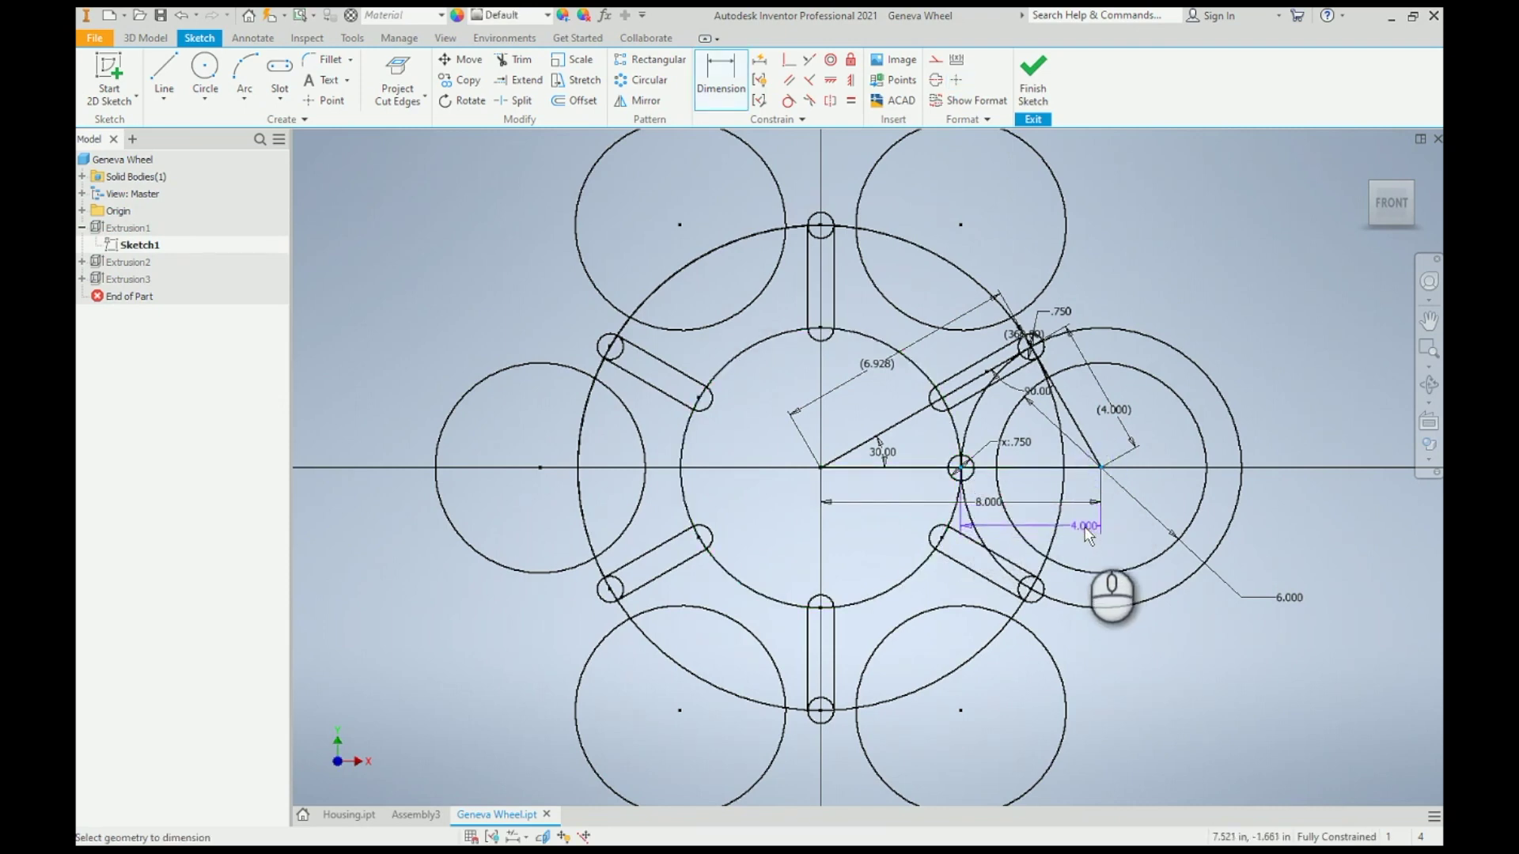
{"action": "key", "text": "Escape"}
{"action": "left_click", "coordinate": [961, 469]}
{"action": "left_click", "coordinate": [821, 467]}
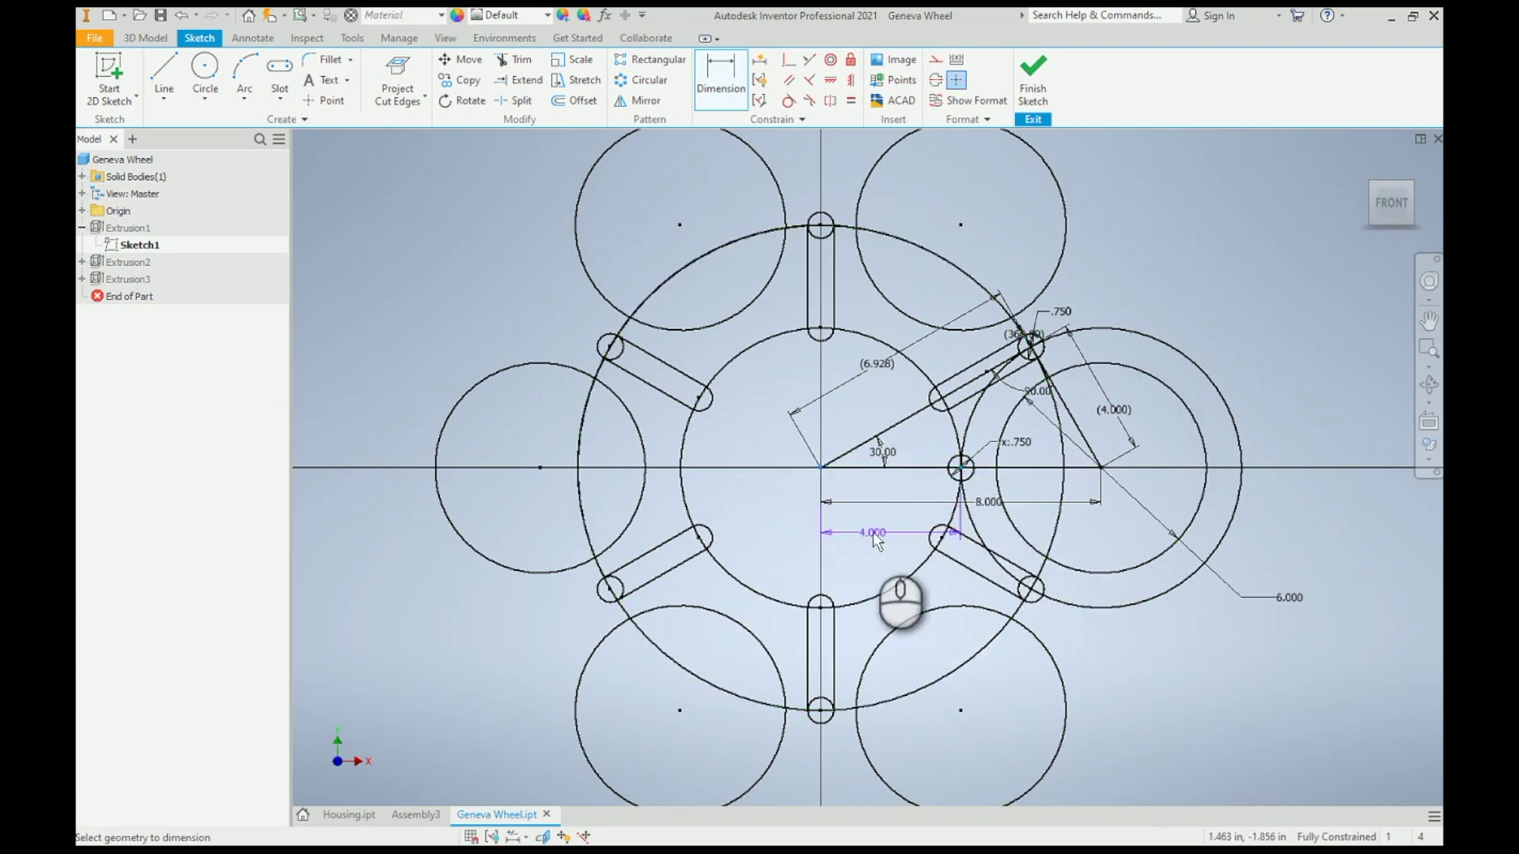
{"action": "key", "text": "Escape"}
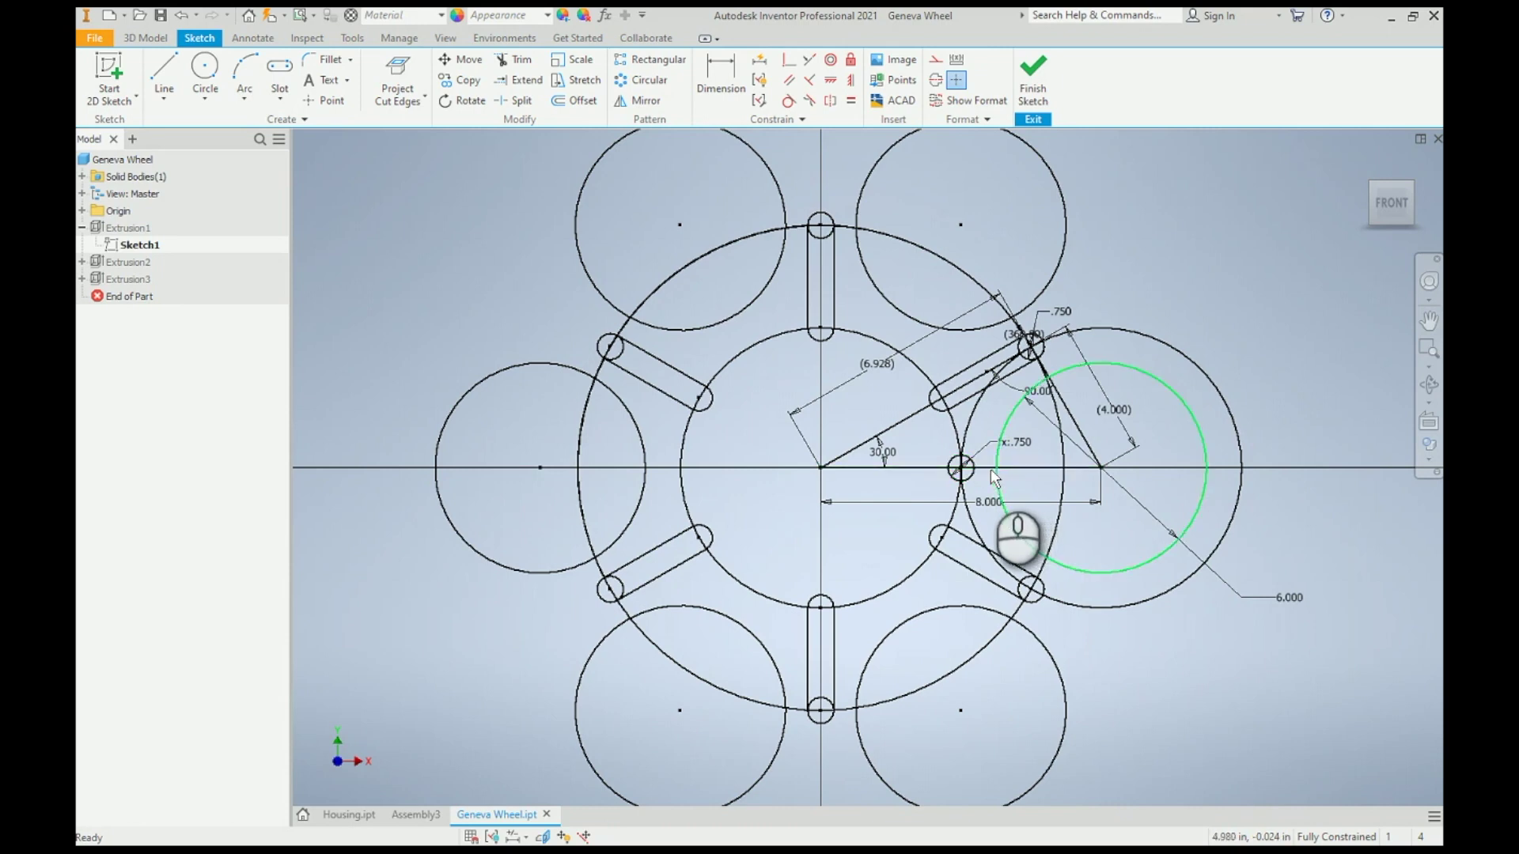
Step: Finish the sketch, close the Geneva Wheel part and reopen the Output Grapher in the assembly
{"action": "right_click", "coordinate": [1158, 257]}
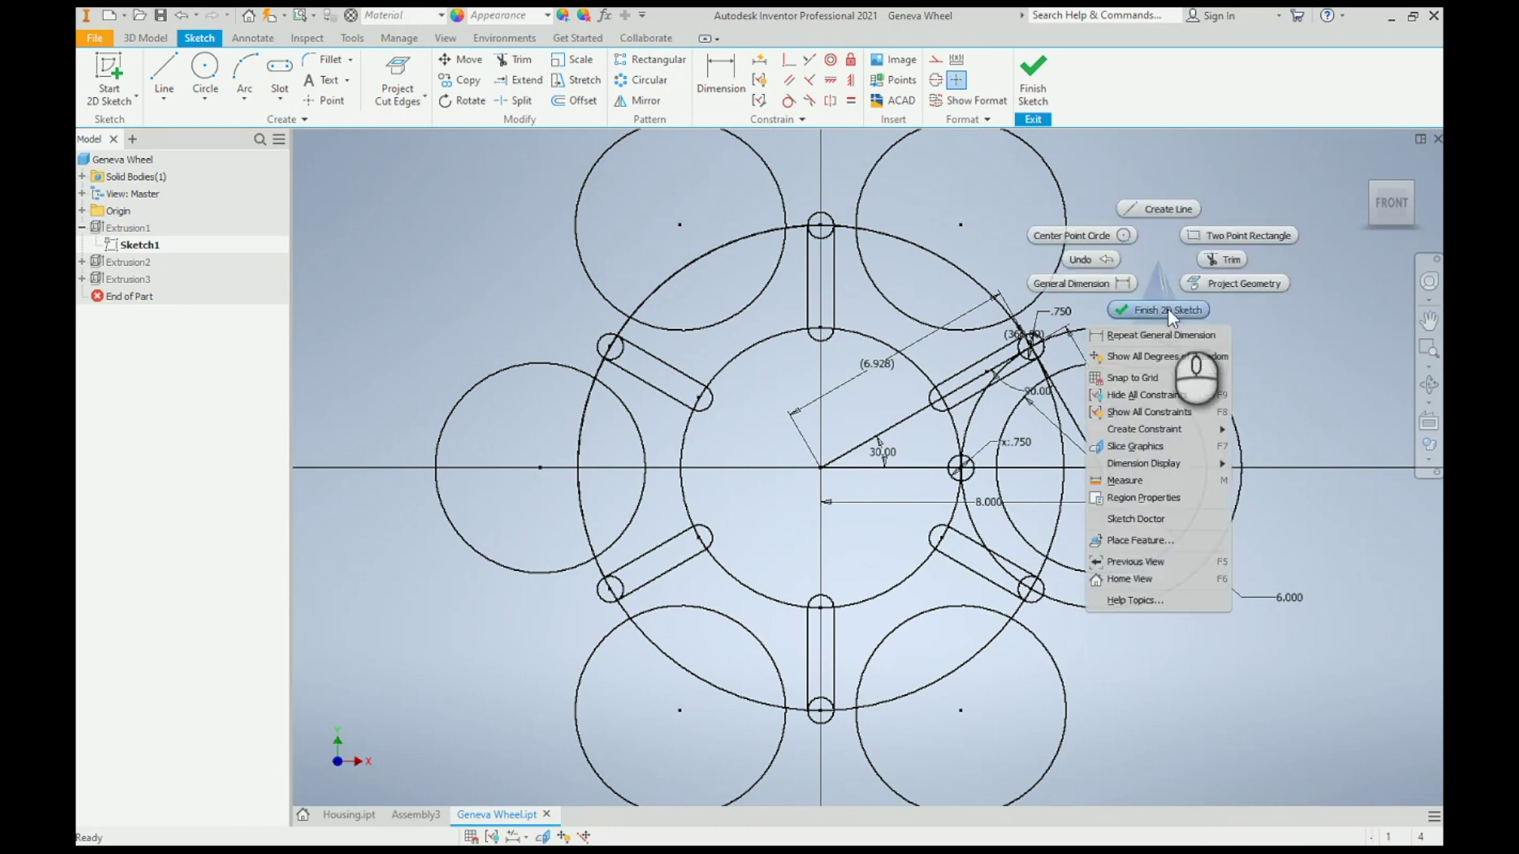
{"action": "left_click", "coordinate": [1168, 309]}
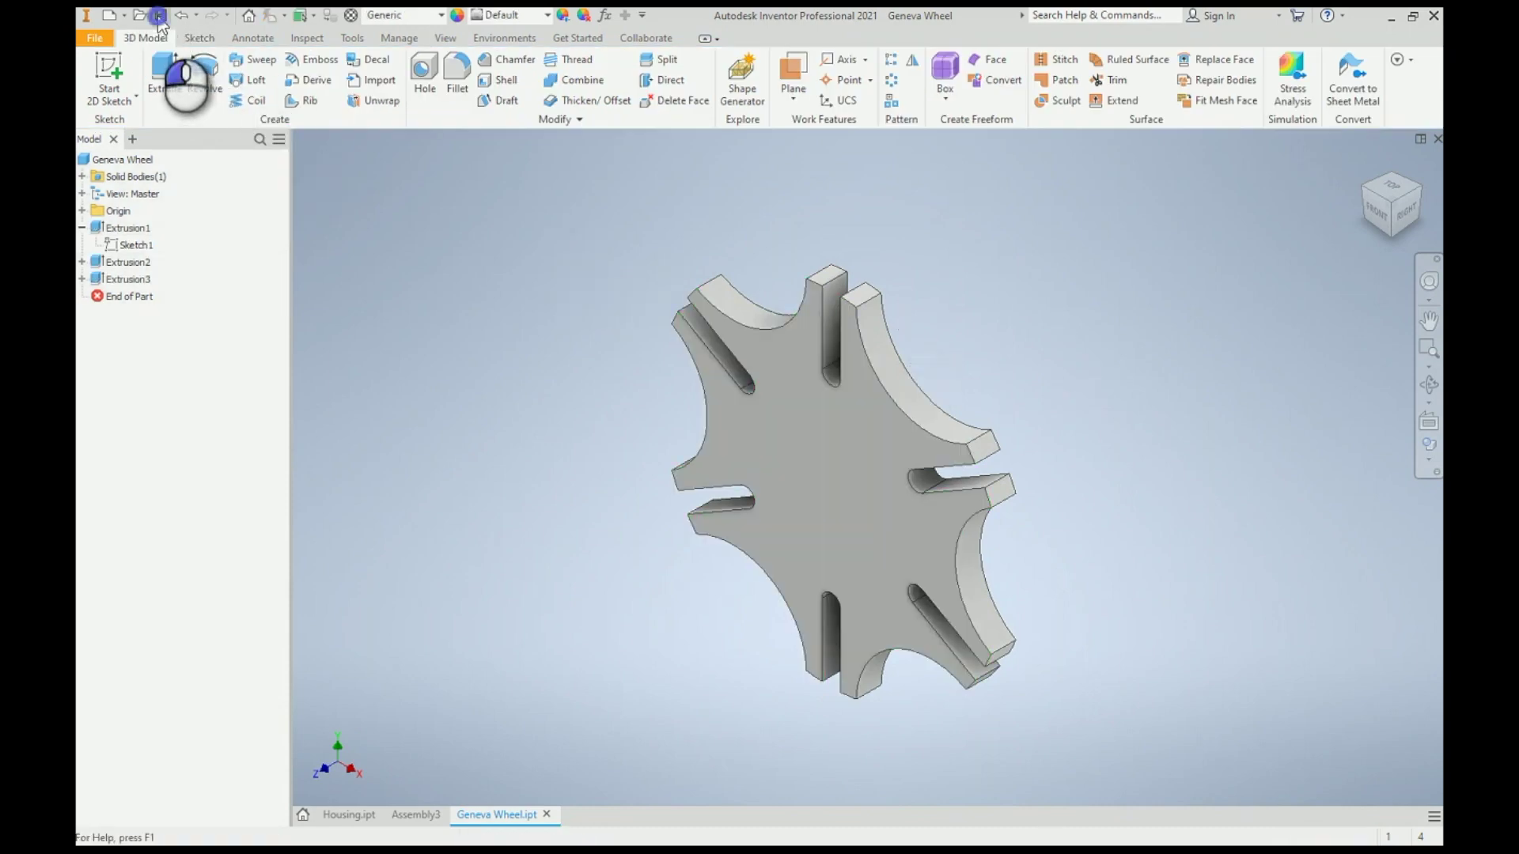
{"action": "left_click", "coordinate": [1436, 140]}
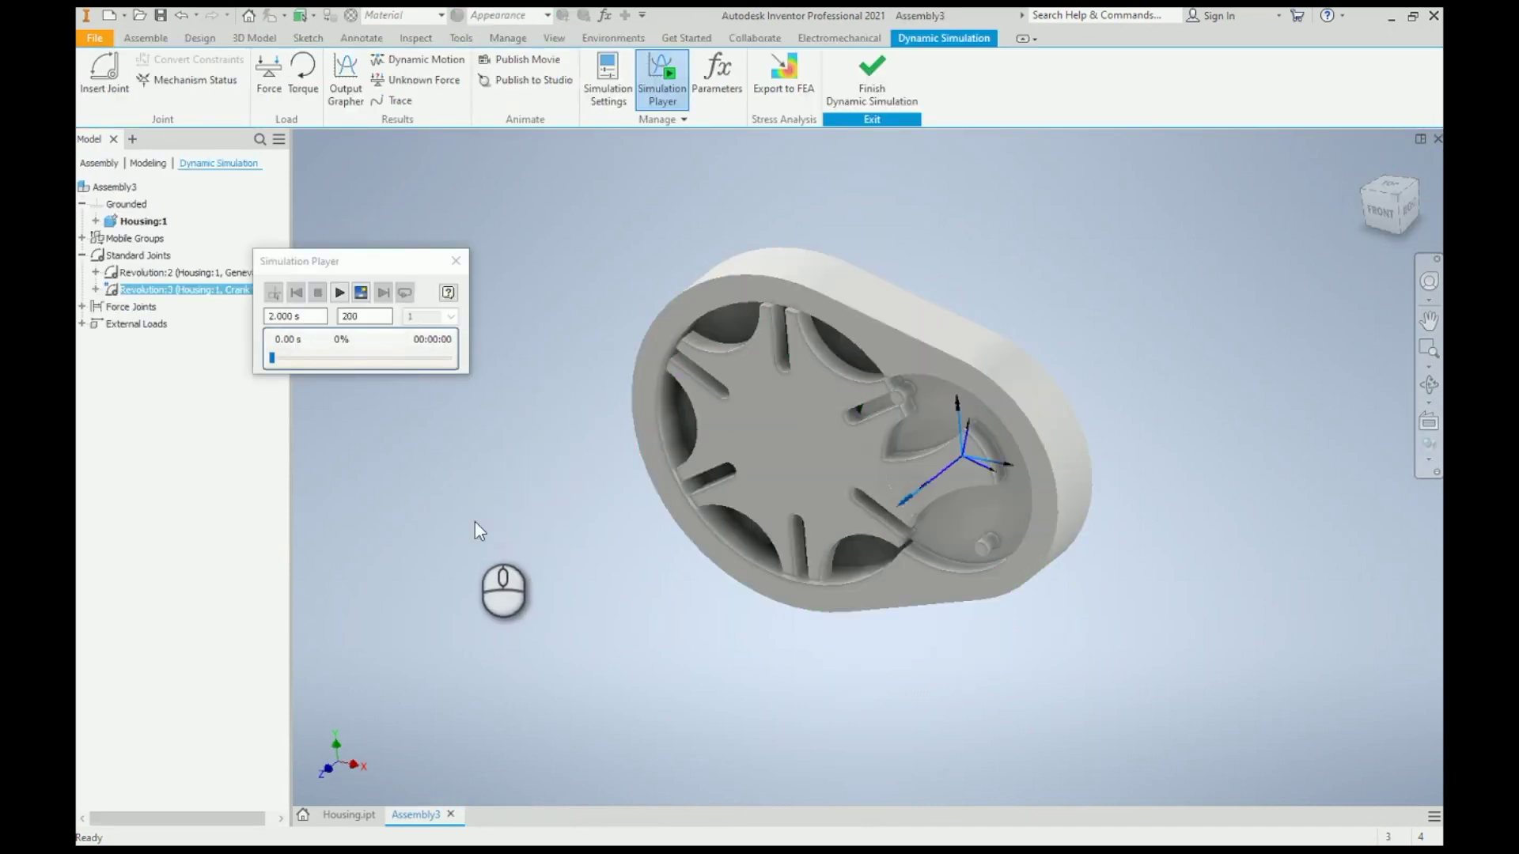
{"action": "left_click", "coordinate": [346, 80]}
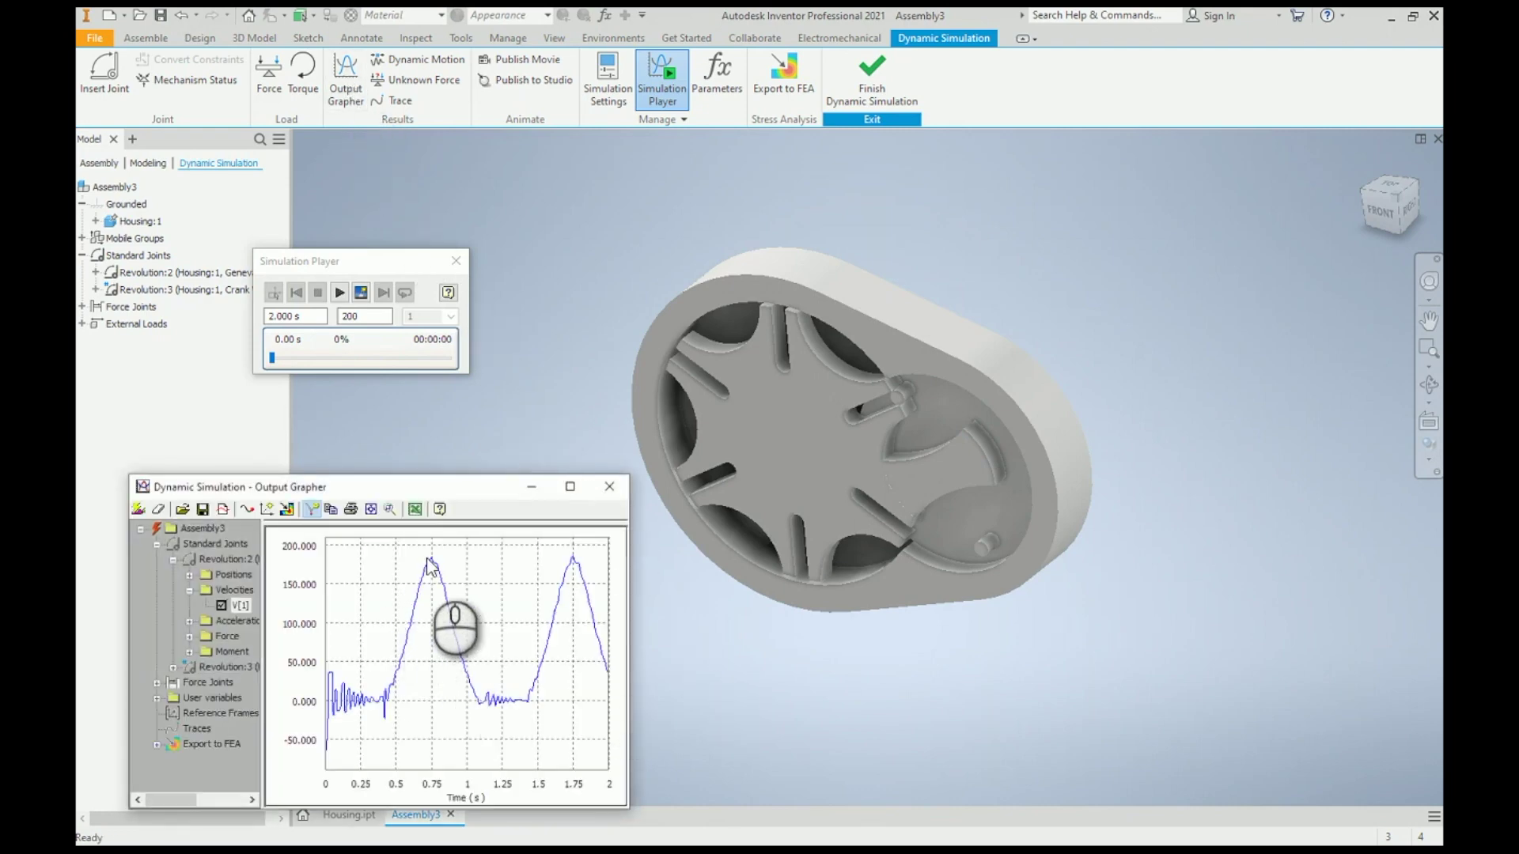
Step: Examine the Crank Wheel joint's imposed motion graph, its end points and the slope of its linear ramp
{"action": "left_click", "coordinate": [169, 291]}
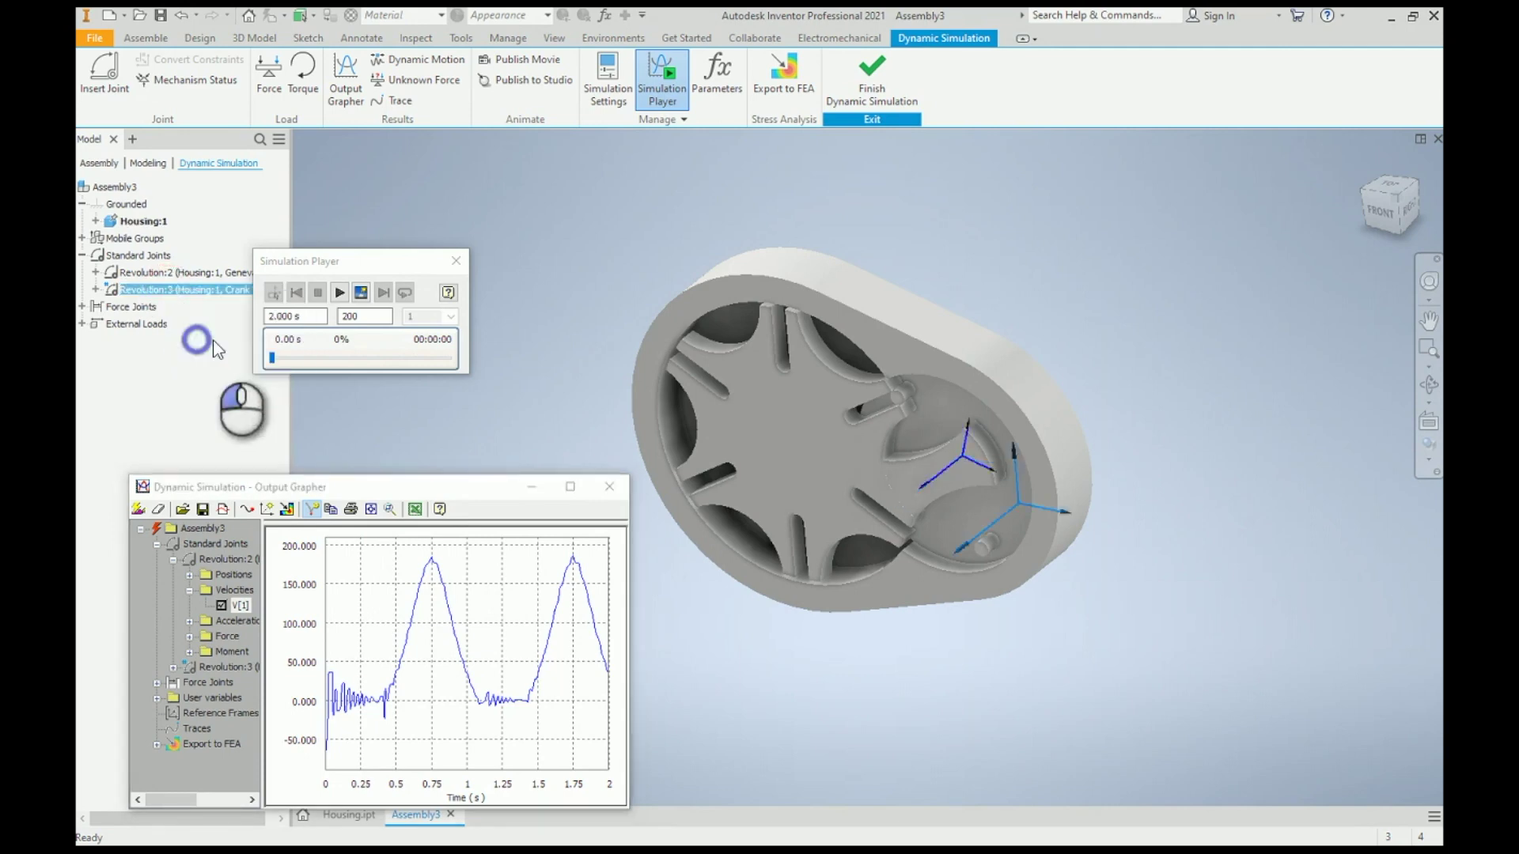
{"action": "left_click", "coordinate": [587, 300]}
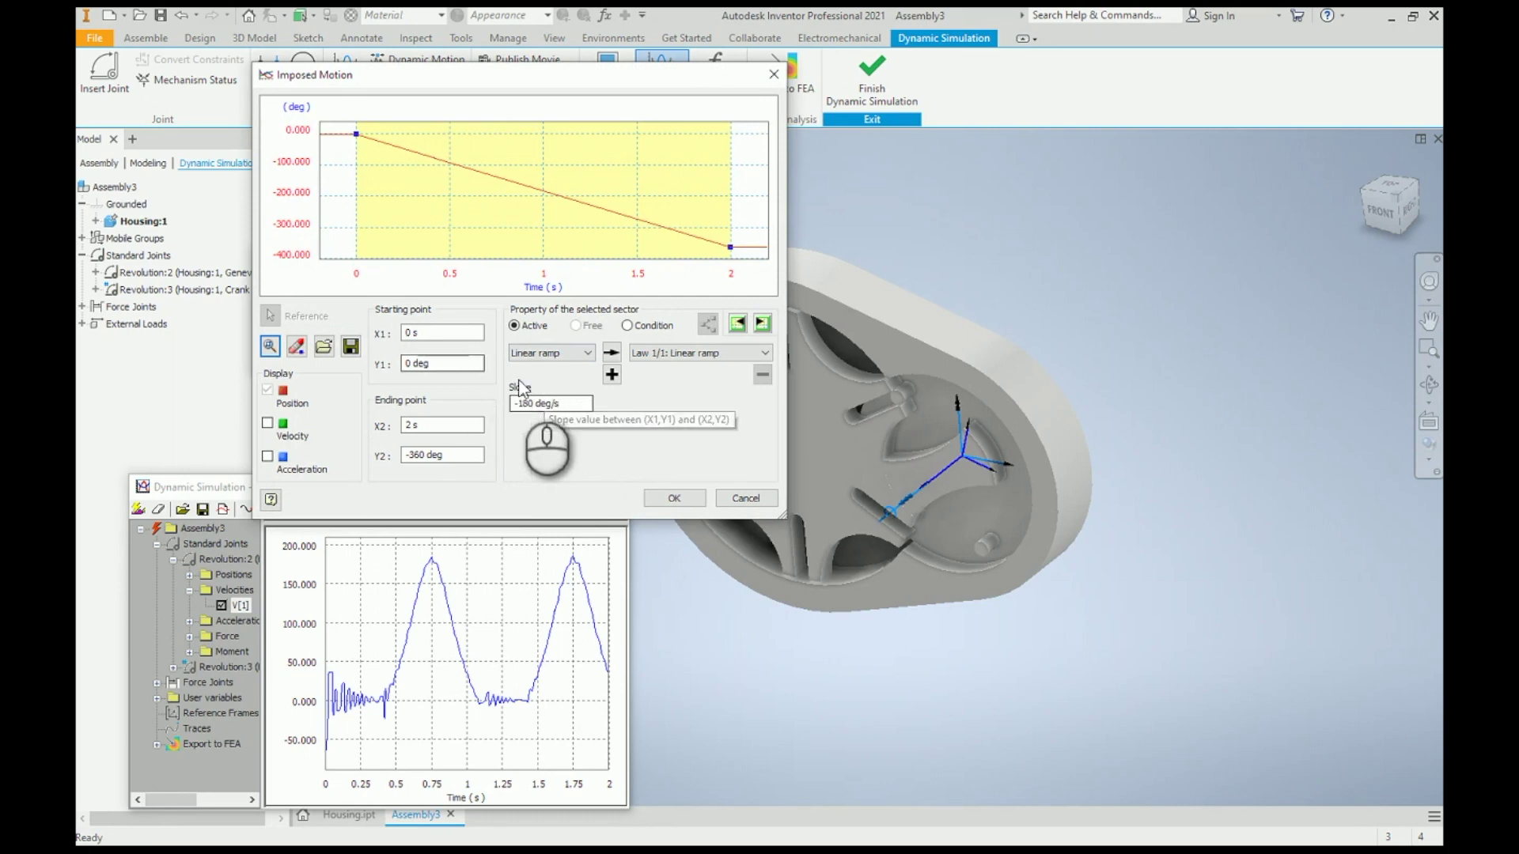
{"action": "left_click", "coordinate": [678, 497]}
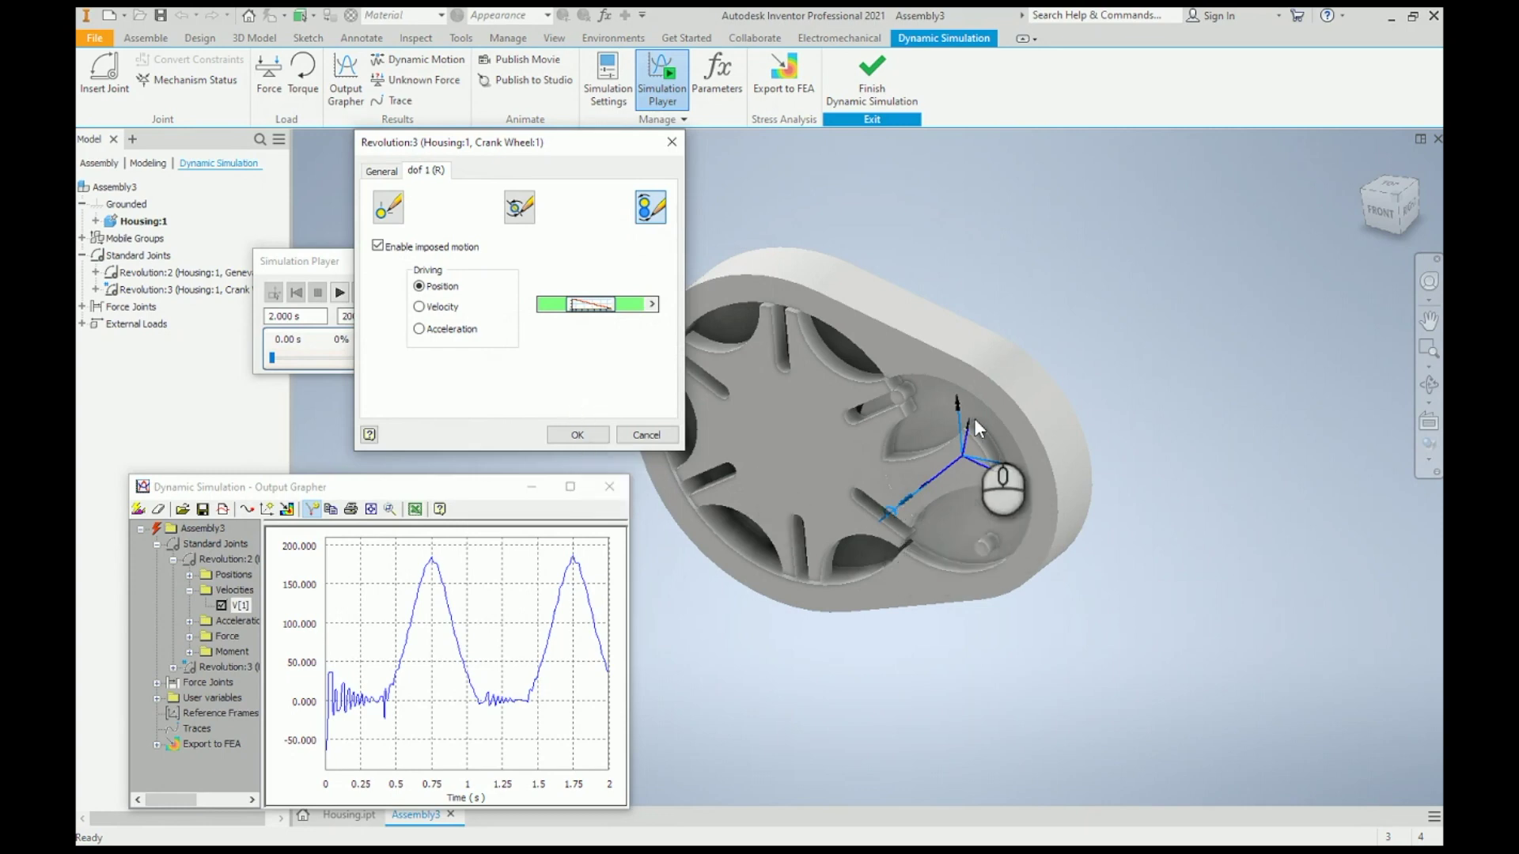
{"action": "left_click", "coordinate": [581, 435]}
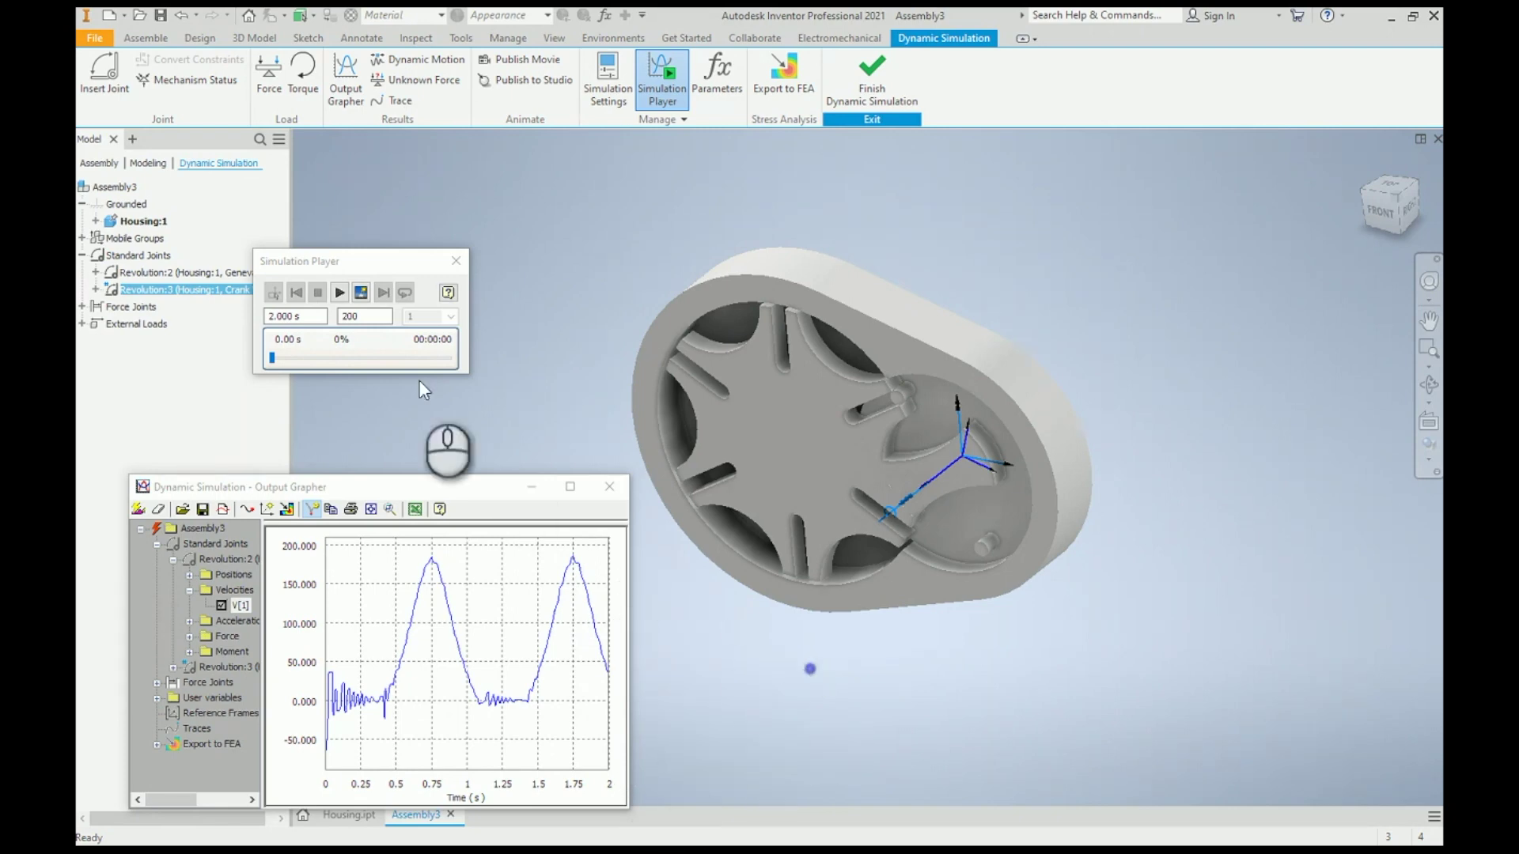
Step: Run the 2 s simulation again in looped playback and return to construction mode
{"action": "left_click", "coordinate": [339, 293]}
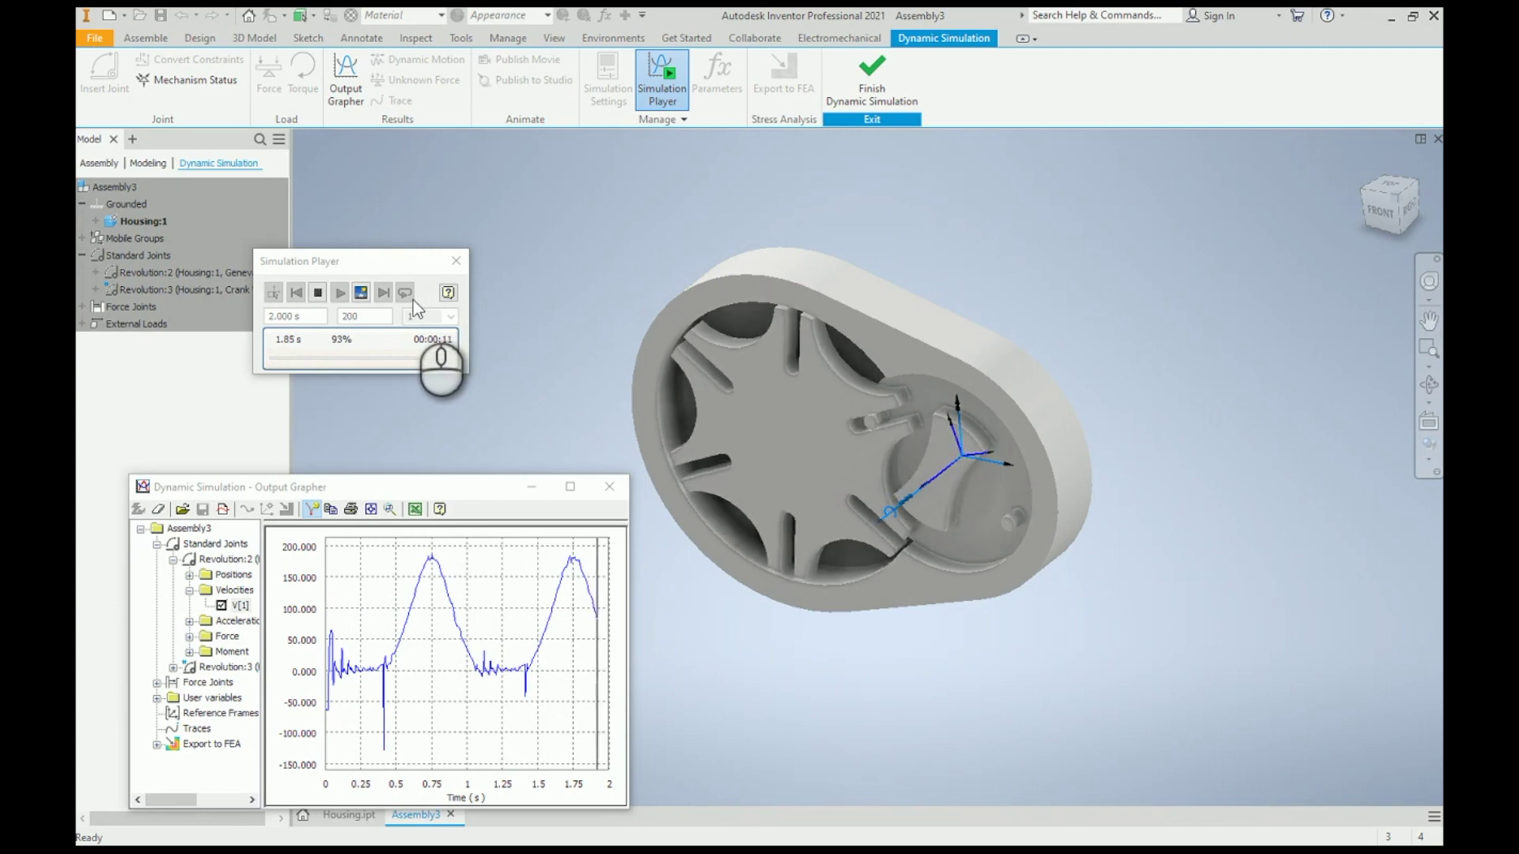
{"action": "left_click", "coordinate": [407, 293]}
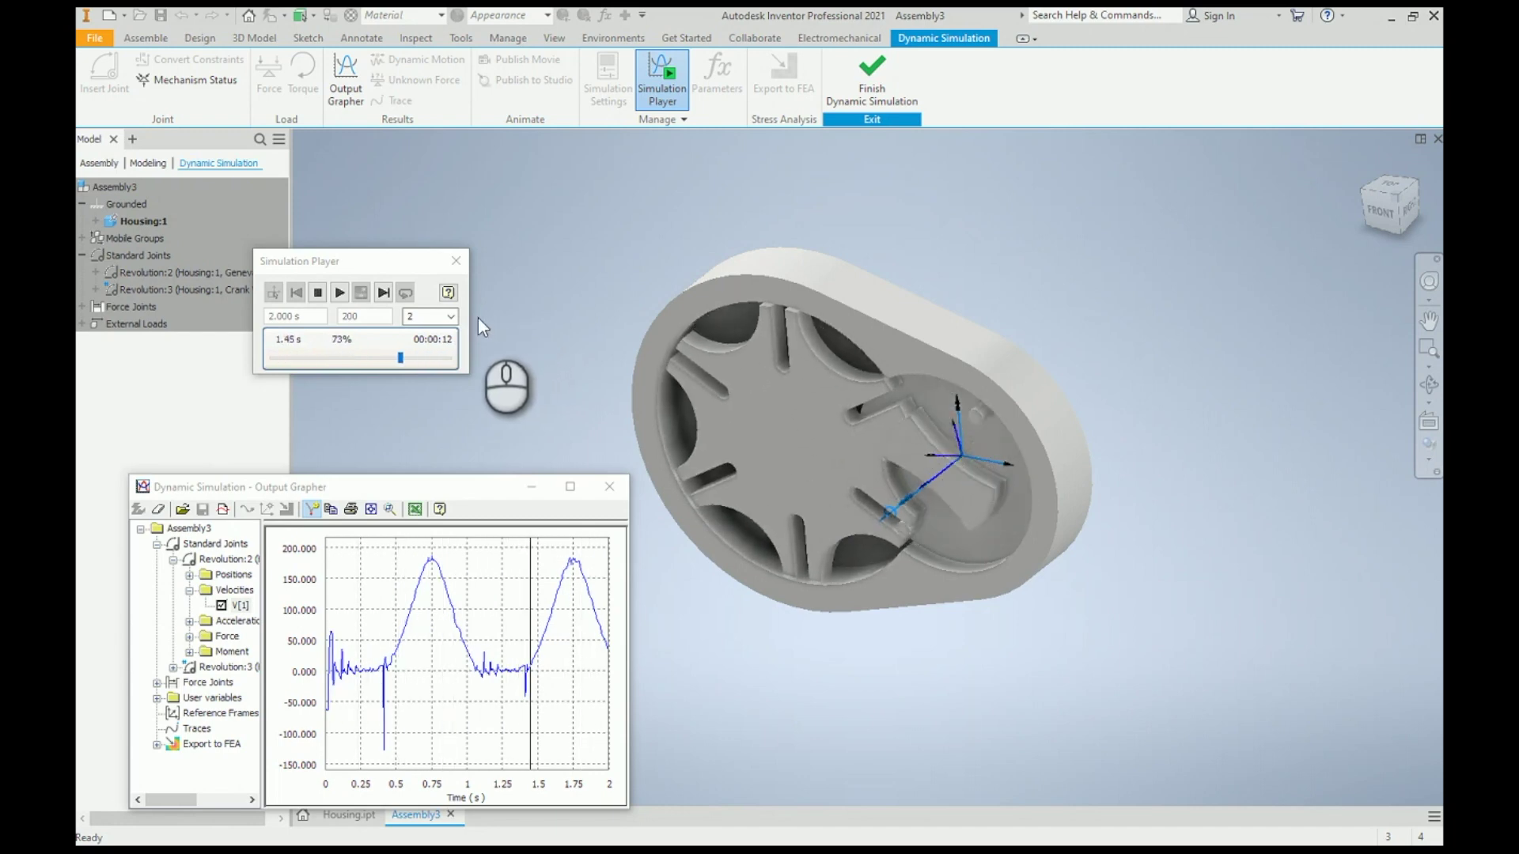
{"action": "left_click", "coordinate": [315, 293]}
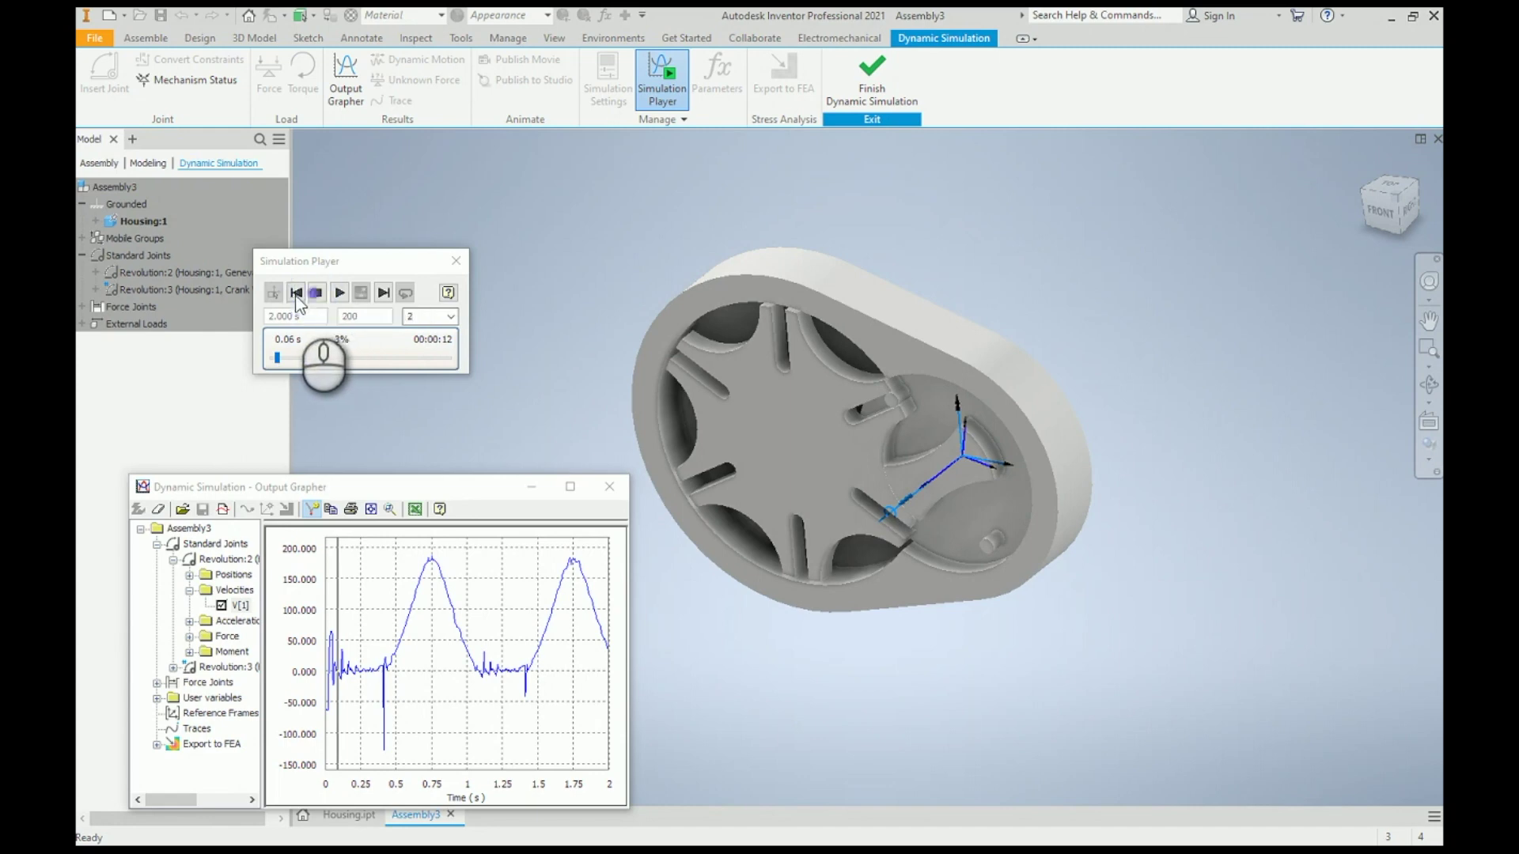
{"action": "left_click", "coordinate": [273, 294]}
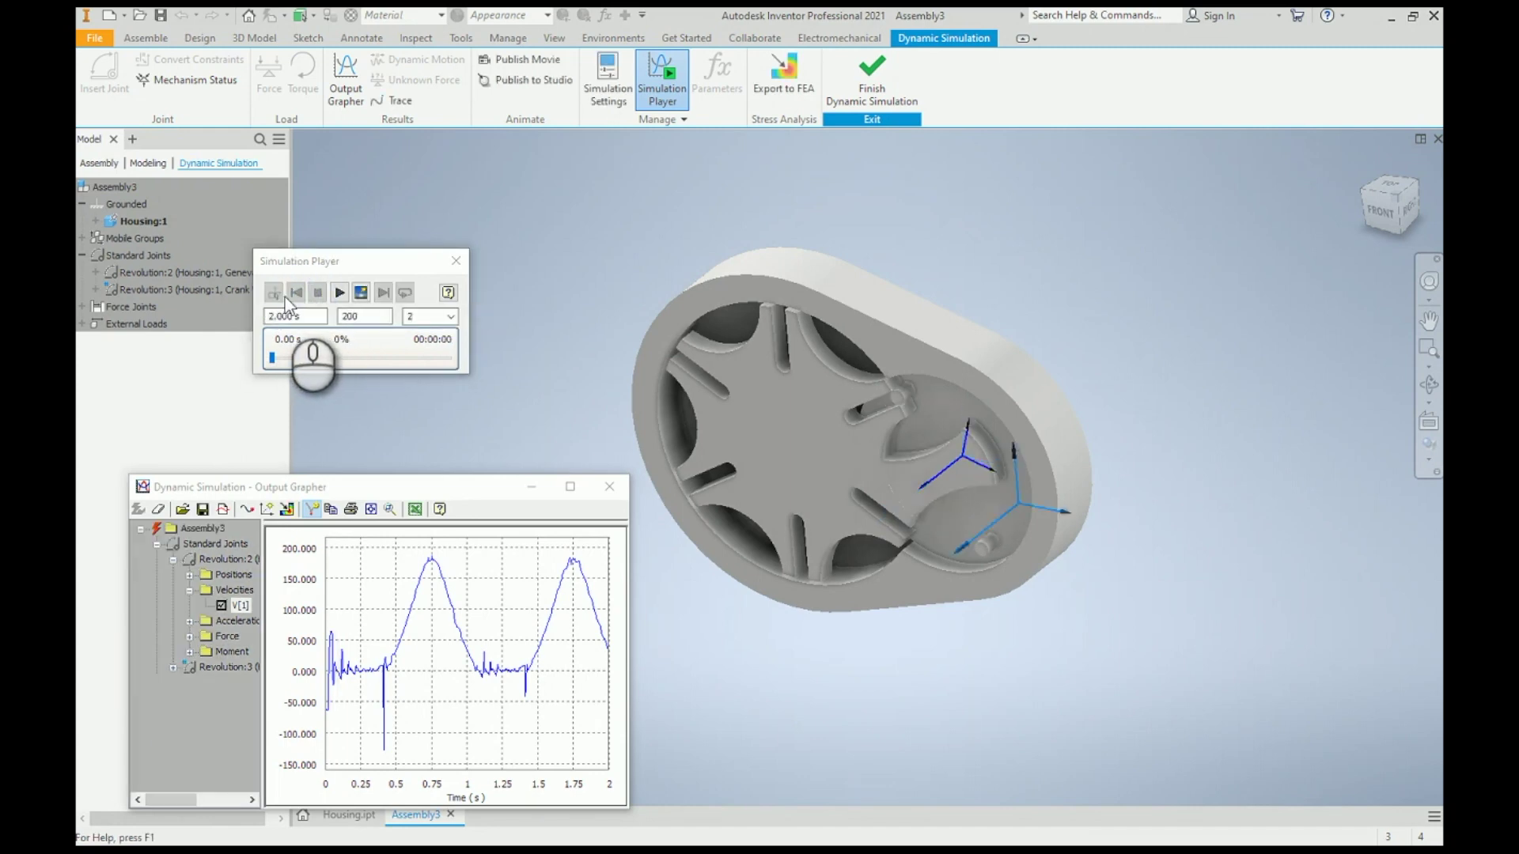
Step: Set the end time of the Crank Wheel joint's imposed motion ramp to 1 s
{"action": "right_click", "coordinate": [177, 289]}
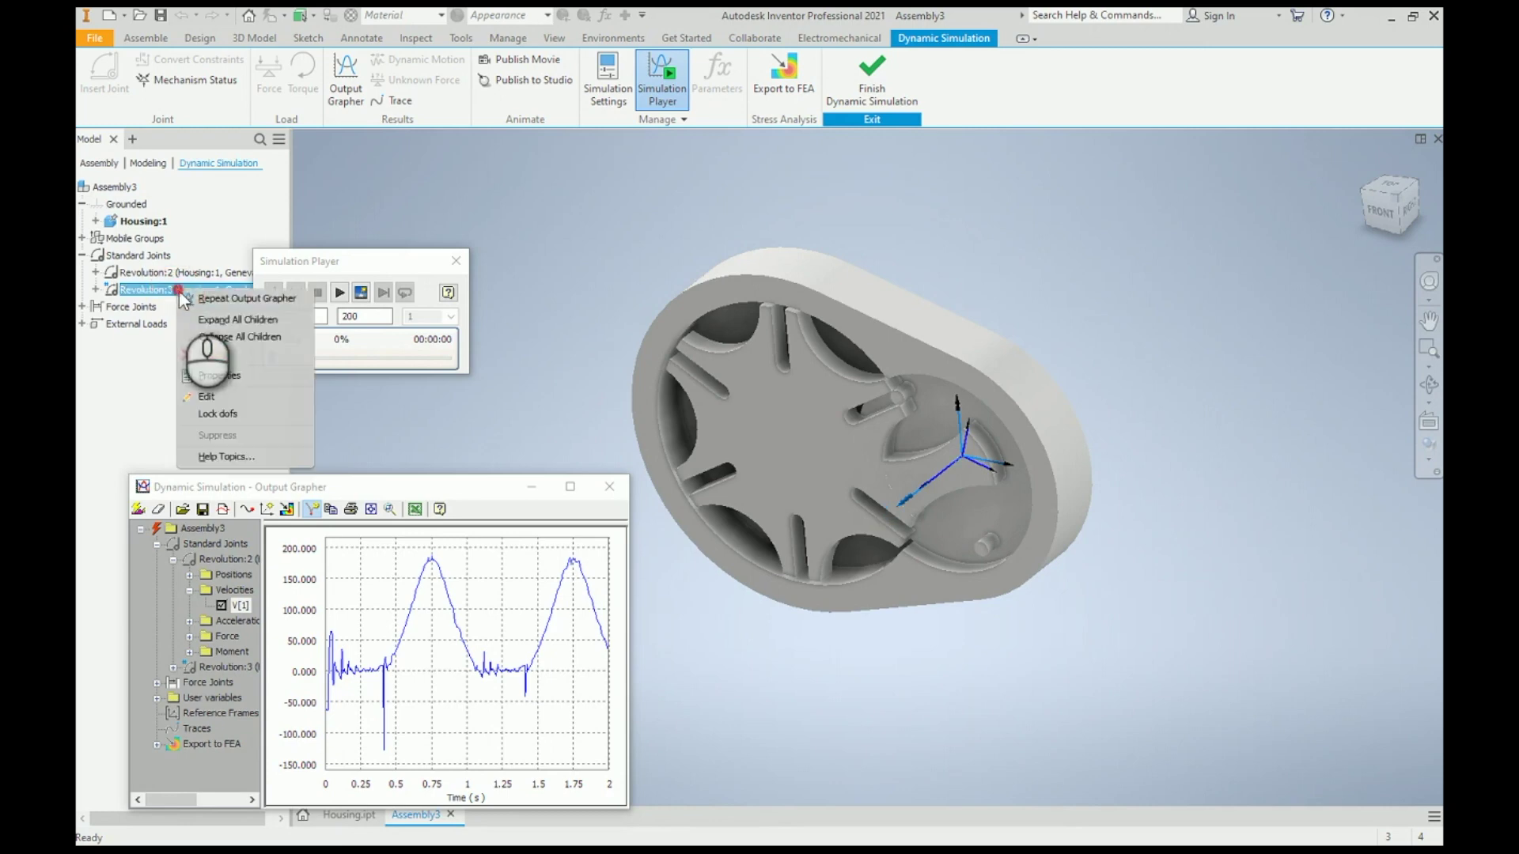
{"action": "left_click", "coordinate": [227, 375]}
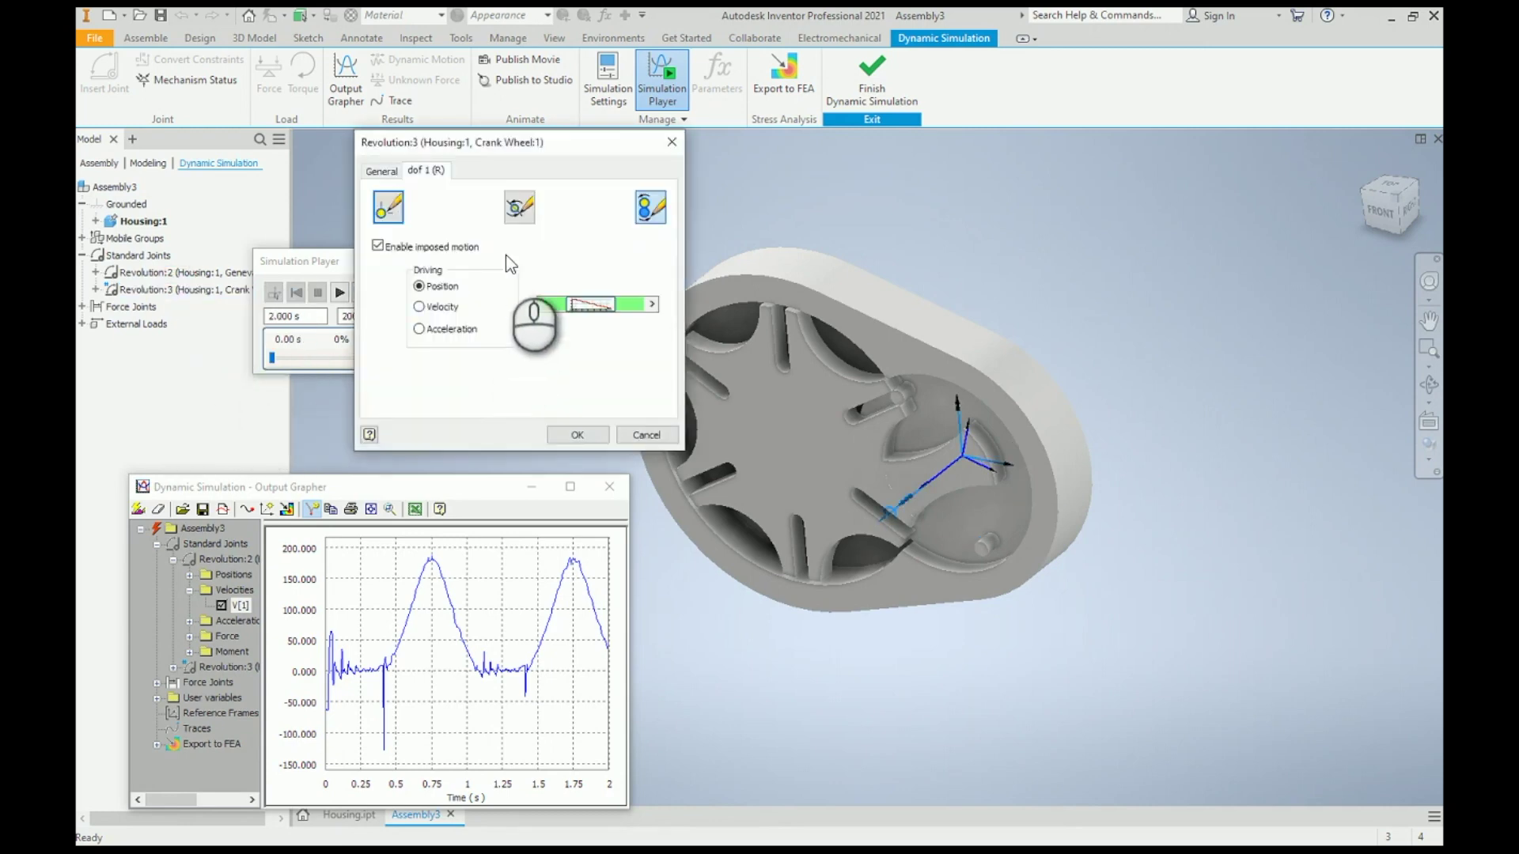
{"action": "left_click", "coordinate": [593, 305]}
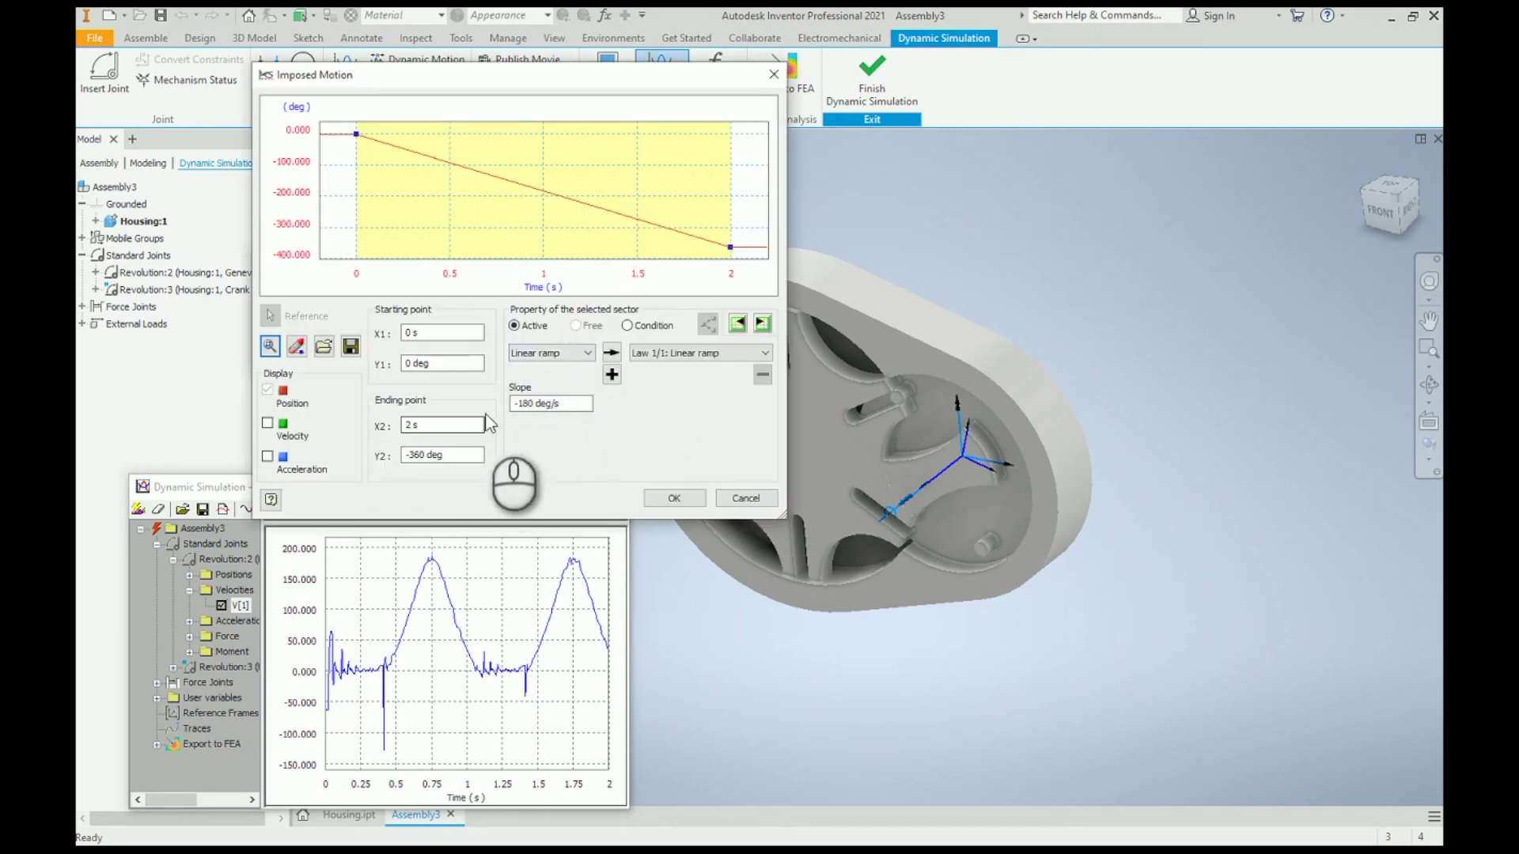
{"action": "left_click_drag", "start_coordinate": [446, 428], "coordinate": [383, 424]}
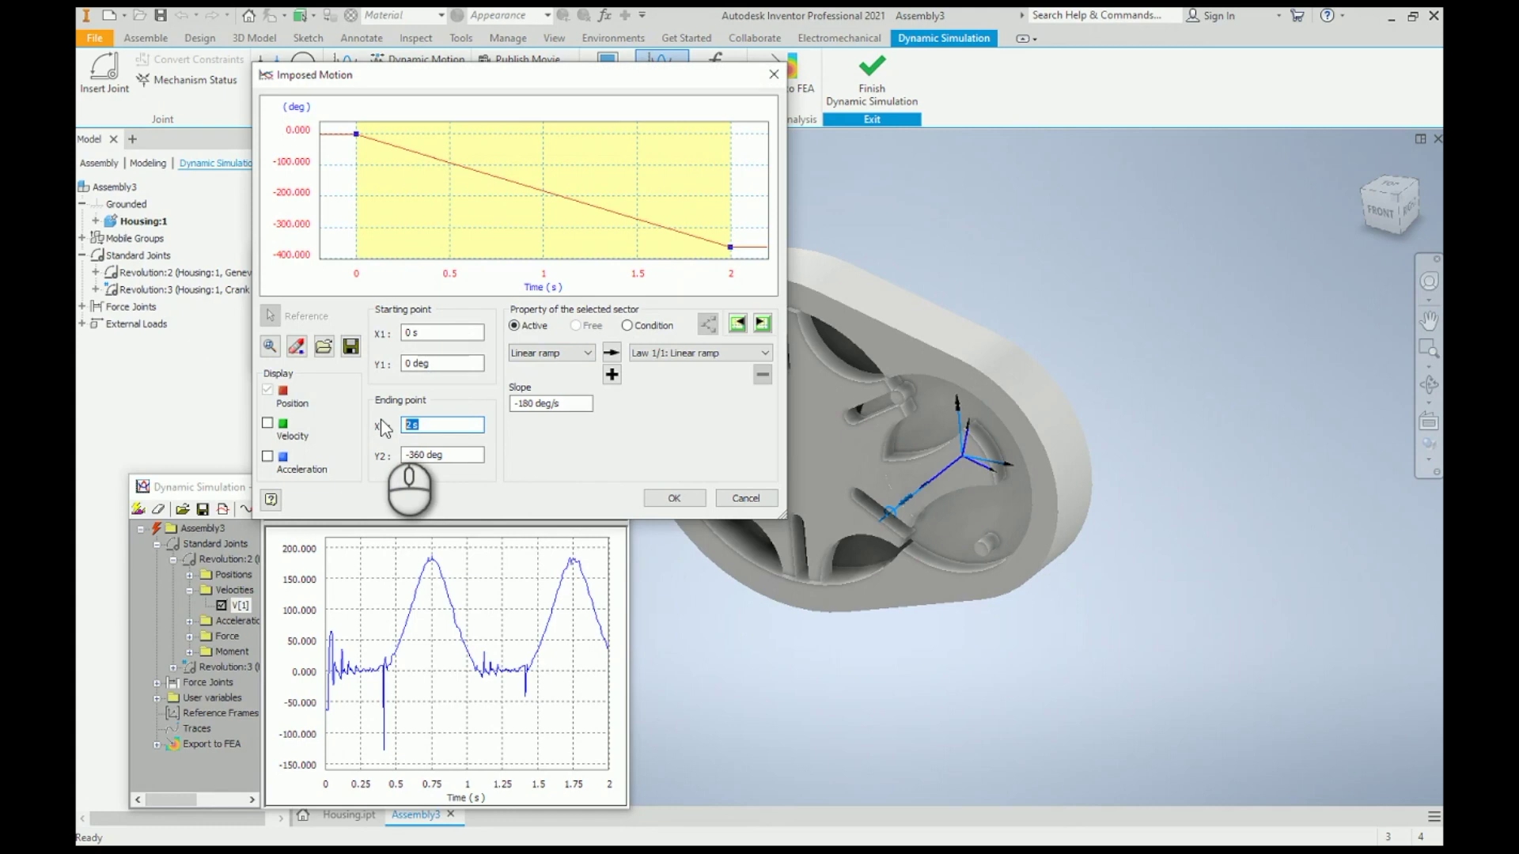
{"action": "type", "text": "1"}
{"action": "left_click_drag", "start_coordinate": [510, 404], "coordinate": [583, 409]}
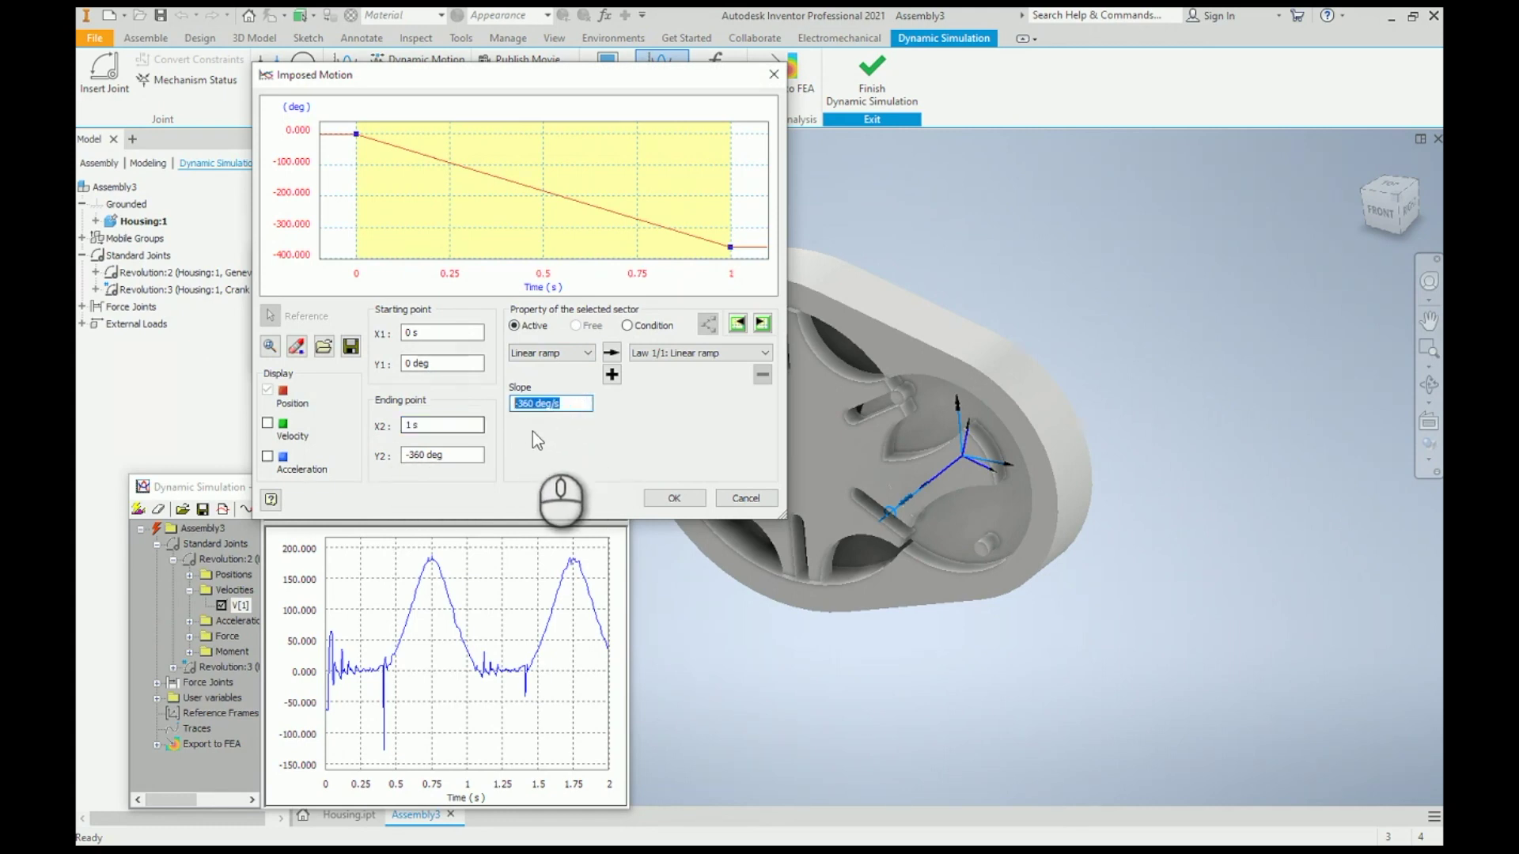
{"action": "left_click", "coordinate": [674, 497]}
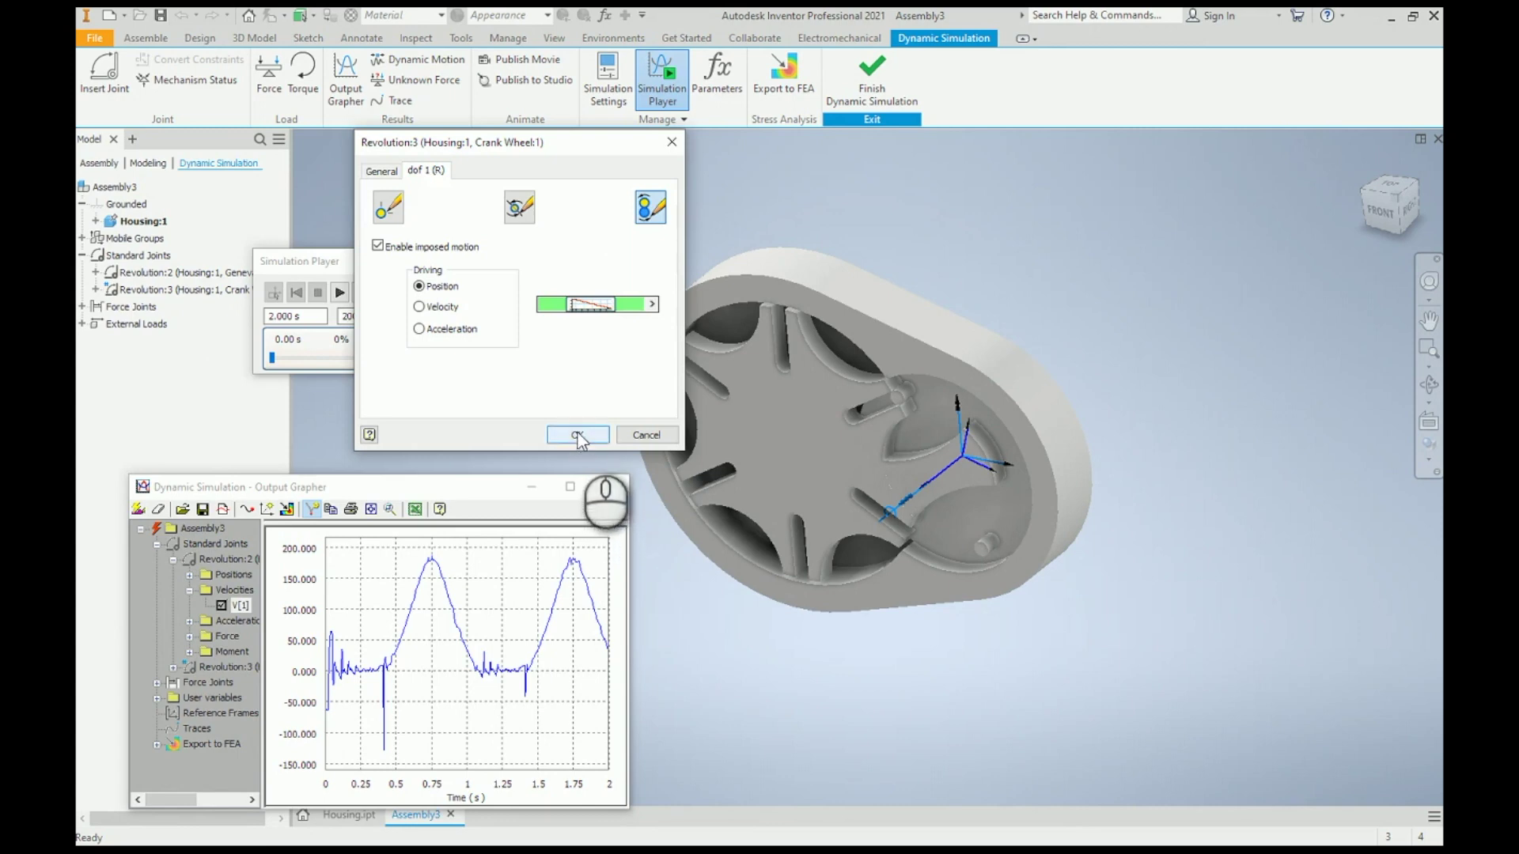
{"action": "left_click", "coordinate": [578, 435]}
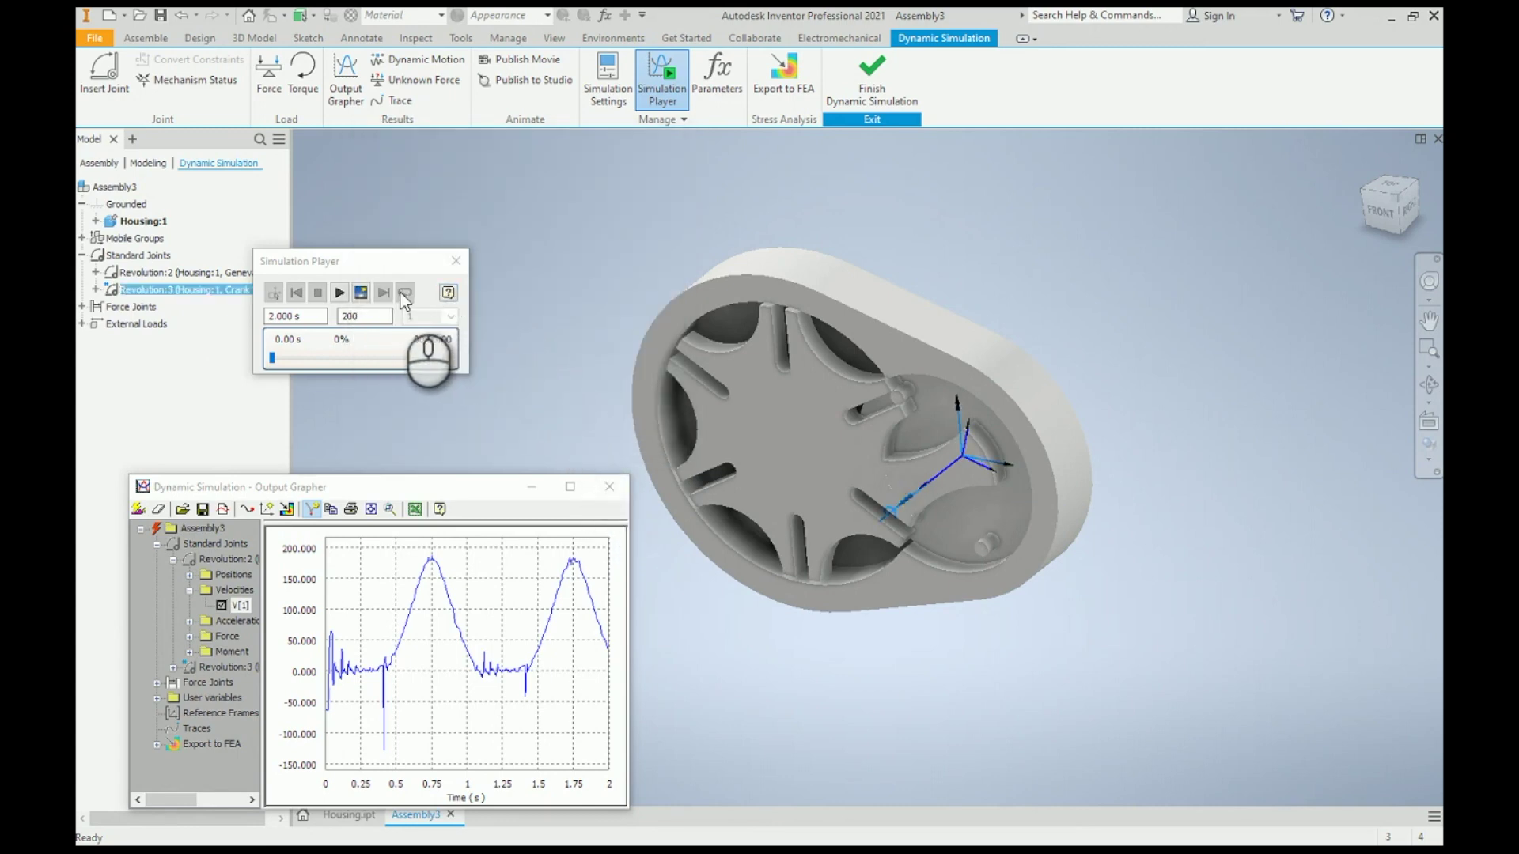
Step: Run the simulation with the faster crank rotation in looped playback and return to construction mode
{"action": "left_click", "coordinate": [339, 293]}
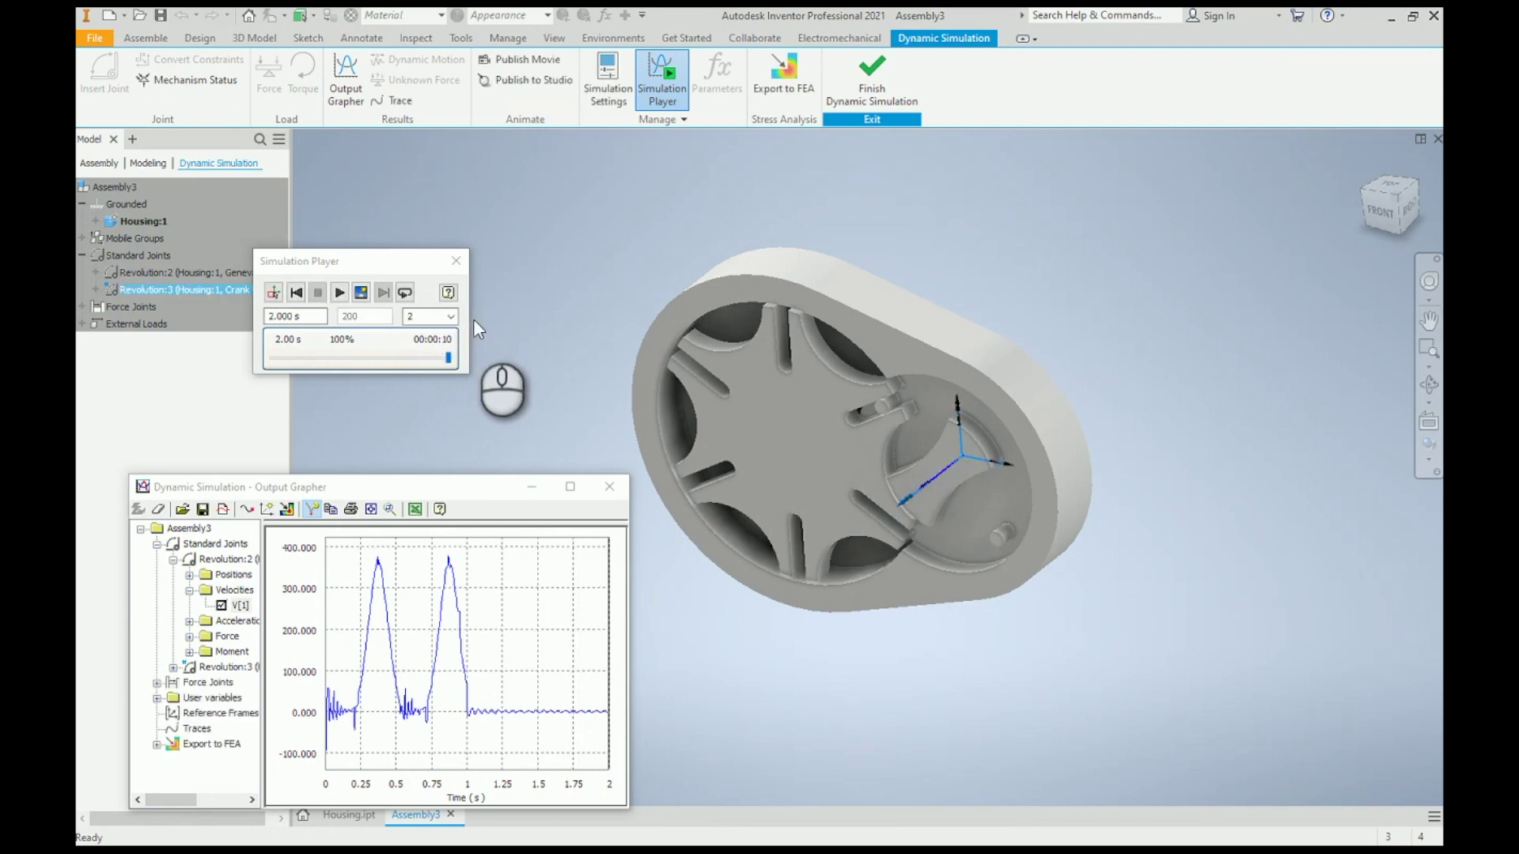
{"action": "left_click", "coordinate": [405, 294]}
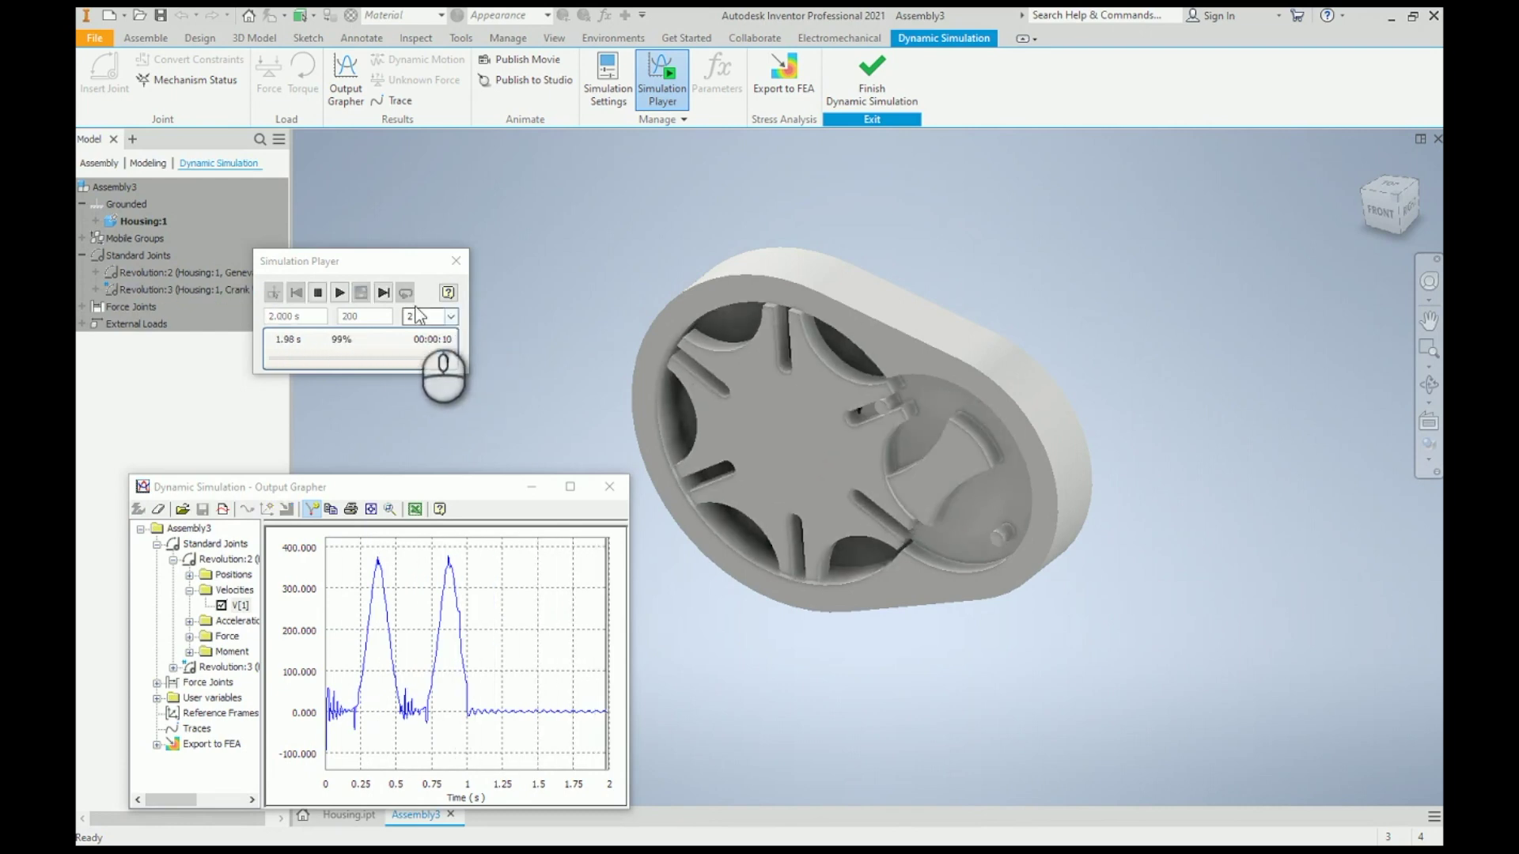
{"action": "left_click", "coordinate": [318, 295]}
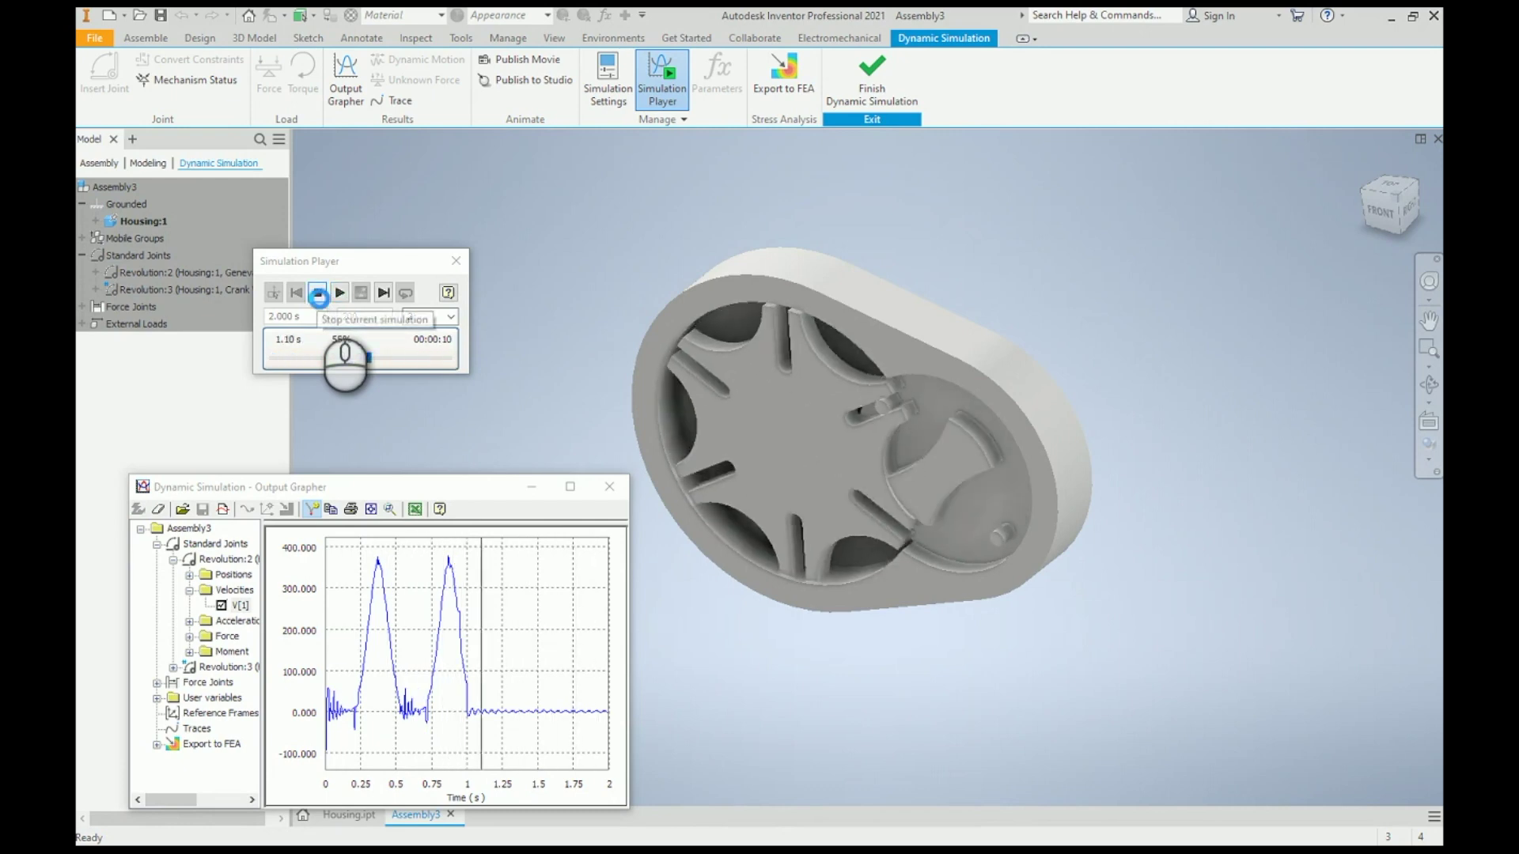
{"action": "left_click", "coordinate": [318, 294]}
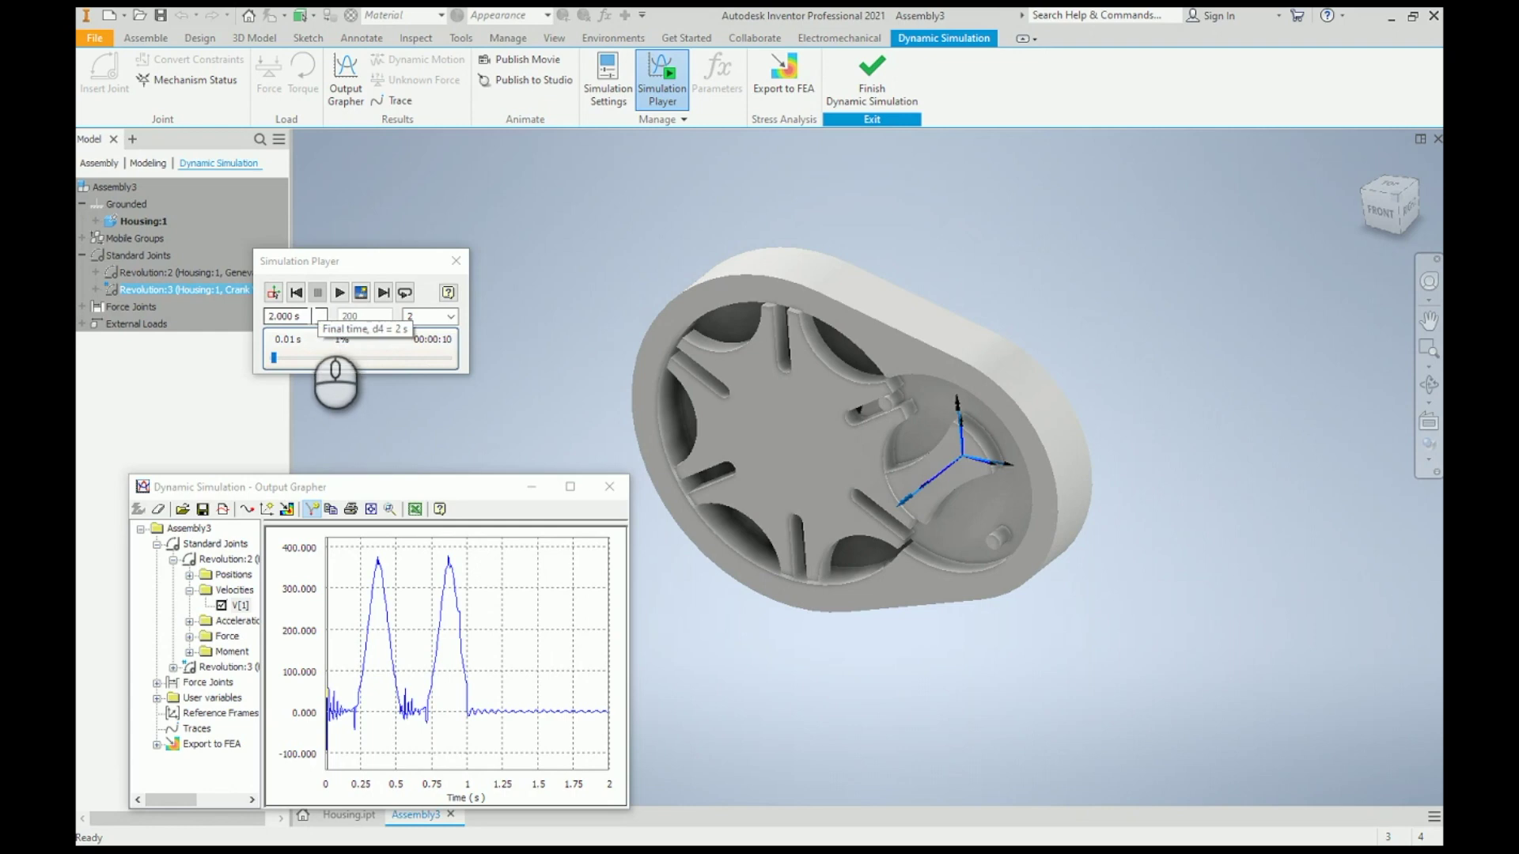
{"action": "left_click", "coordinate": [273, 293]}
Step: Set the simulation's final time to 1 s with 100 images and run it in looped playback
{"action": "left_click", "coordinate": [311, 318]}
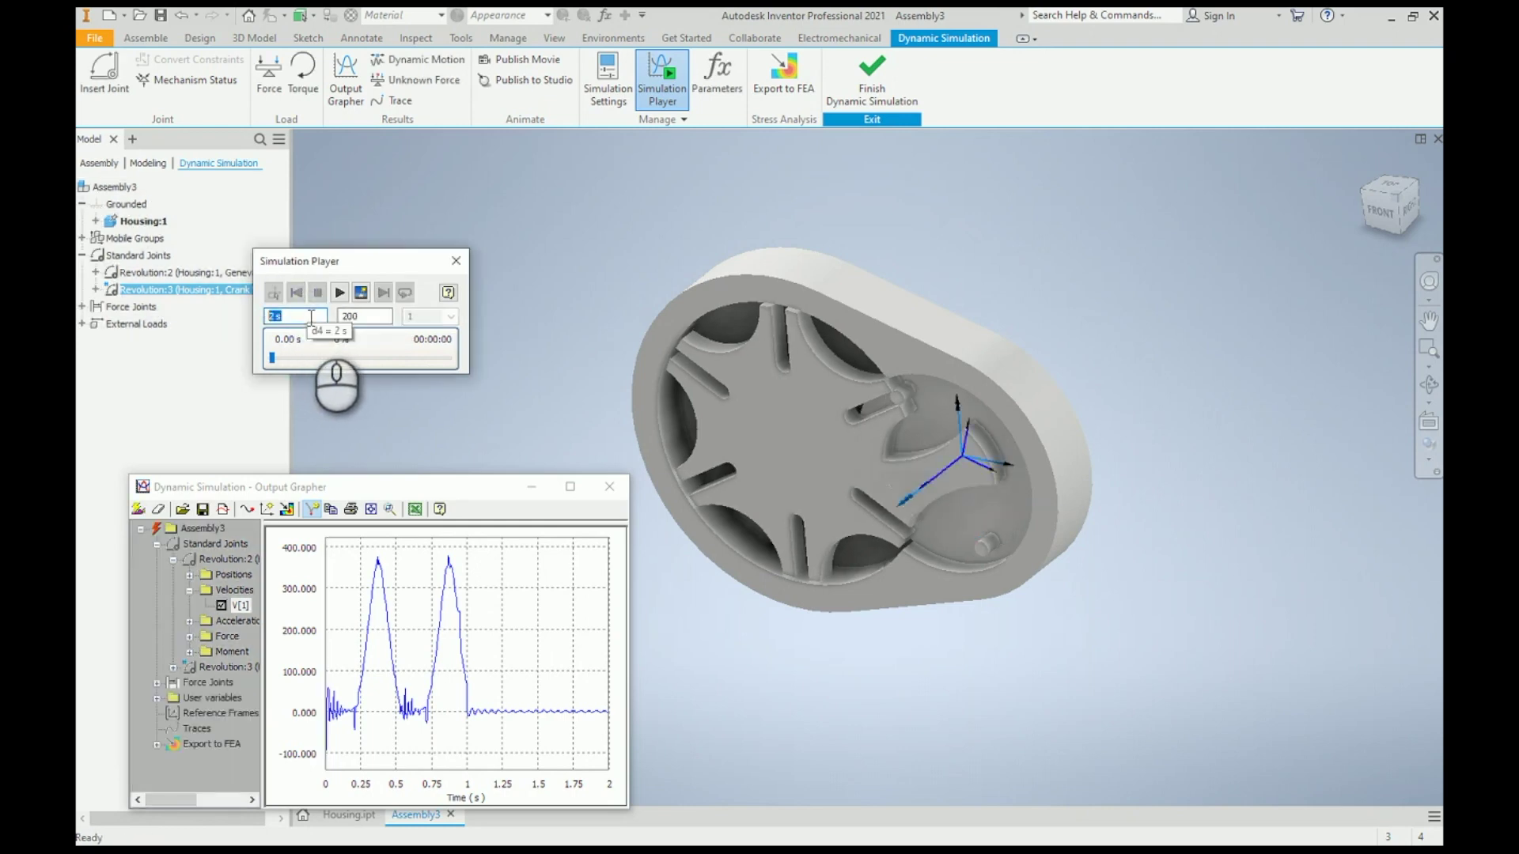
{"action": "type", "text": "1"}
{"action": "key", "text": "Return"}
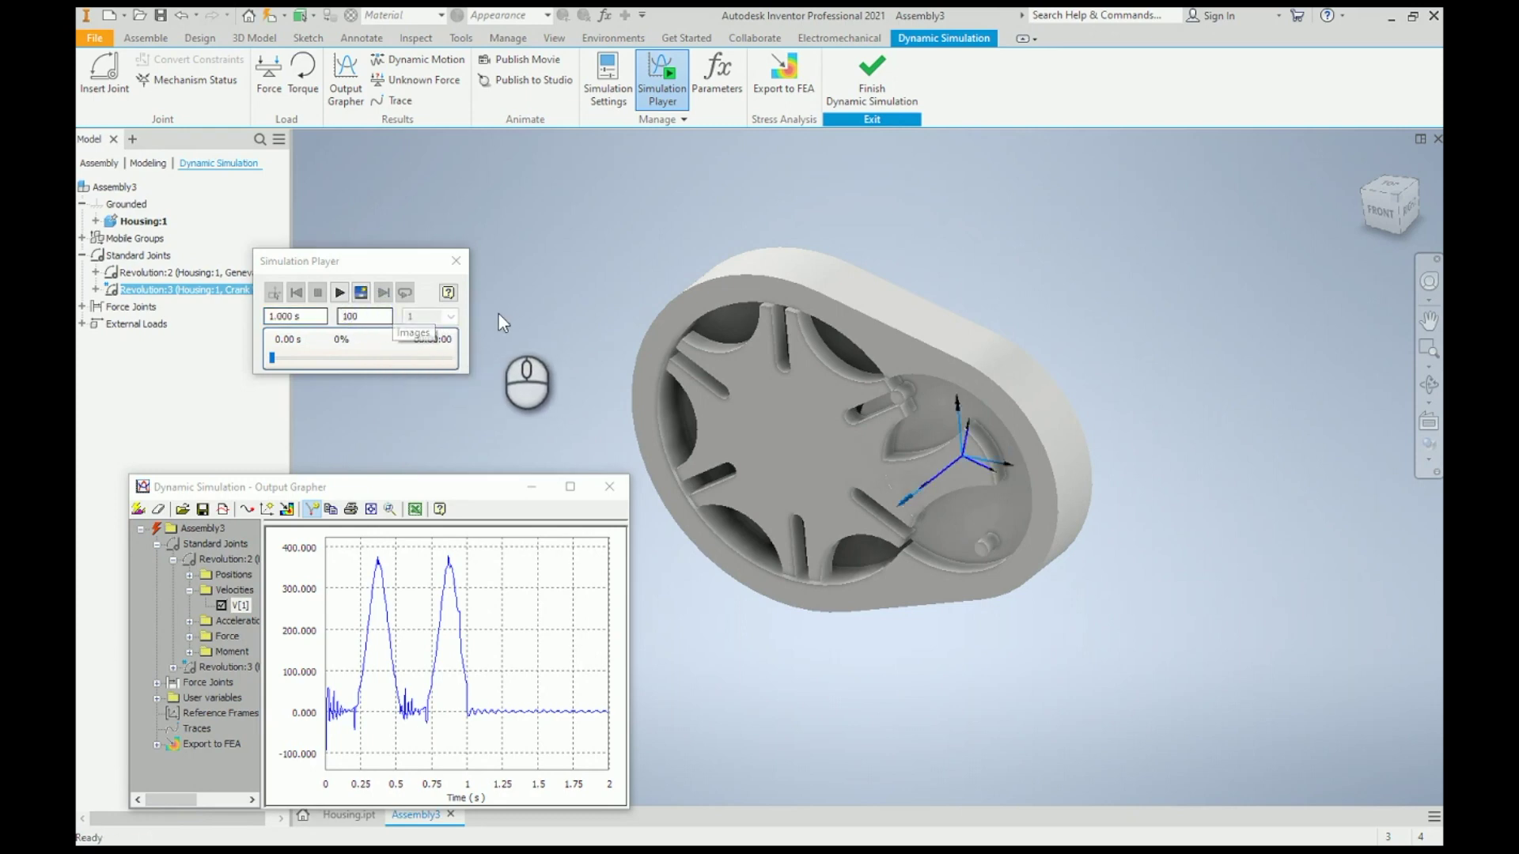
{"action": "left_click", "coordinate": [340, 293]}
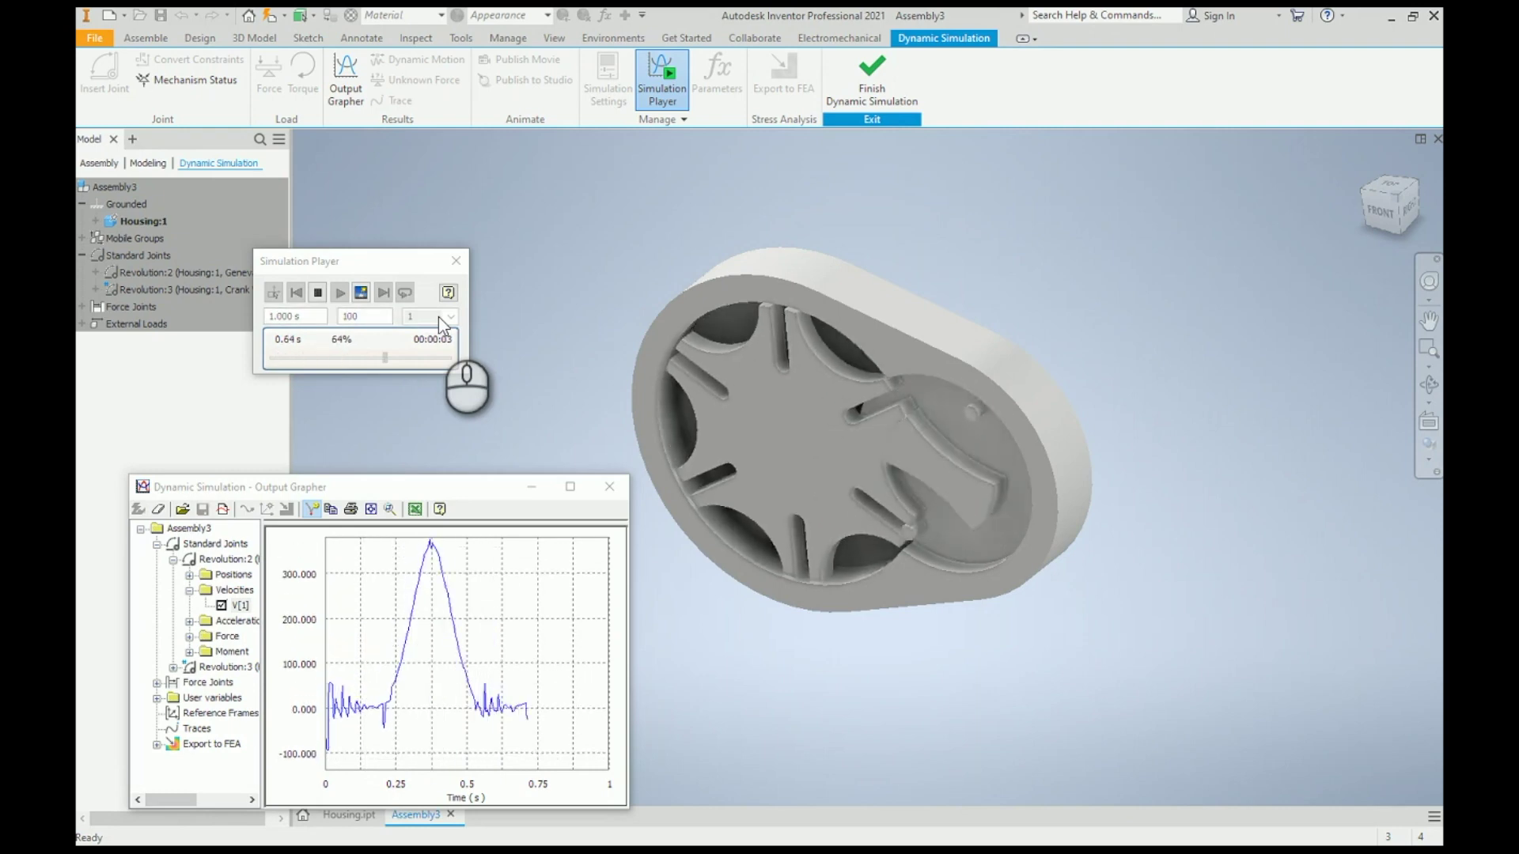
{"action": "left_click", "coordinate": [397, 293]}
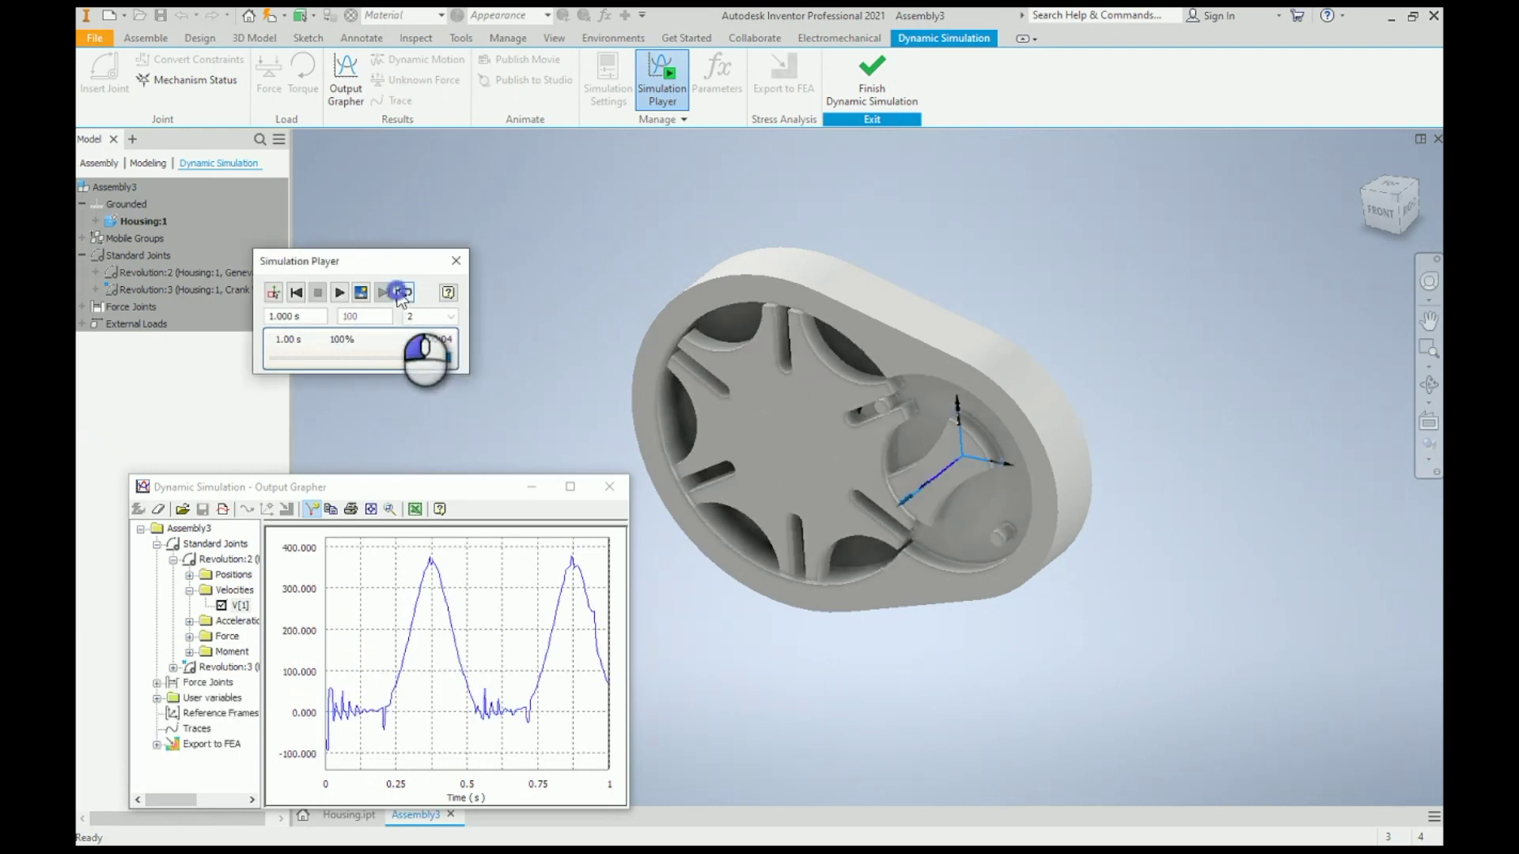